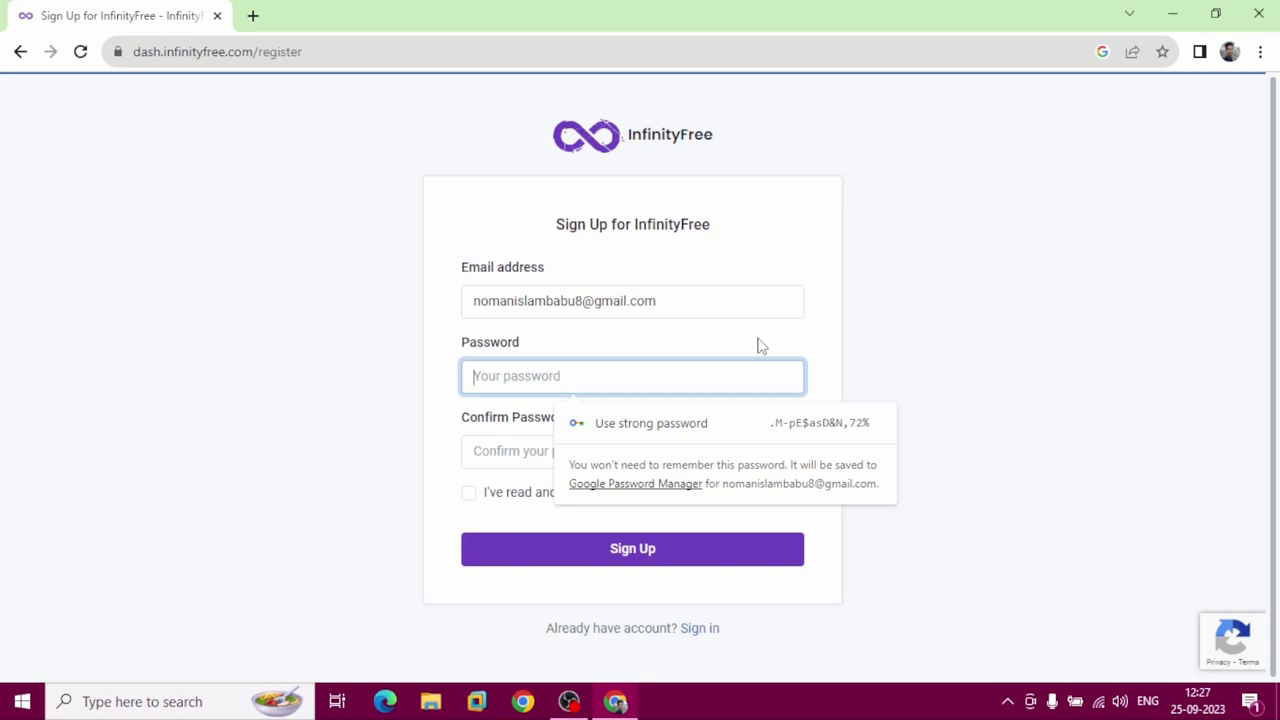
Enter and confirm the account password, accept the terms of service, and submit the sign-up.
{"action": "type", "text": "1234"}
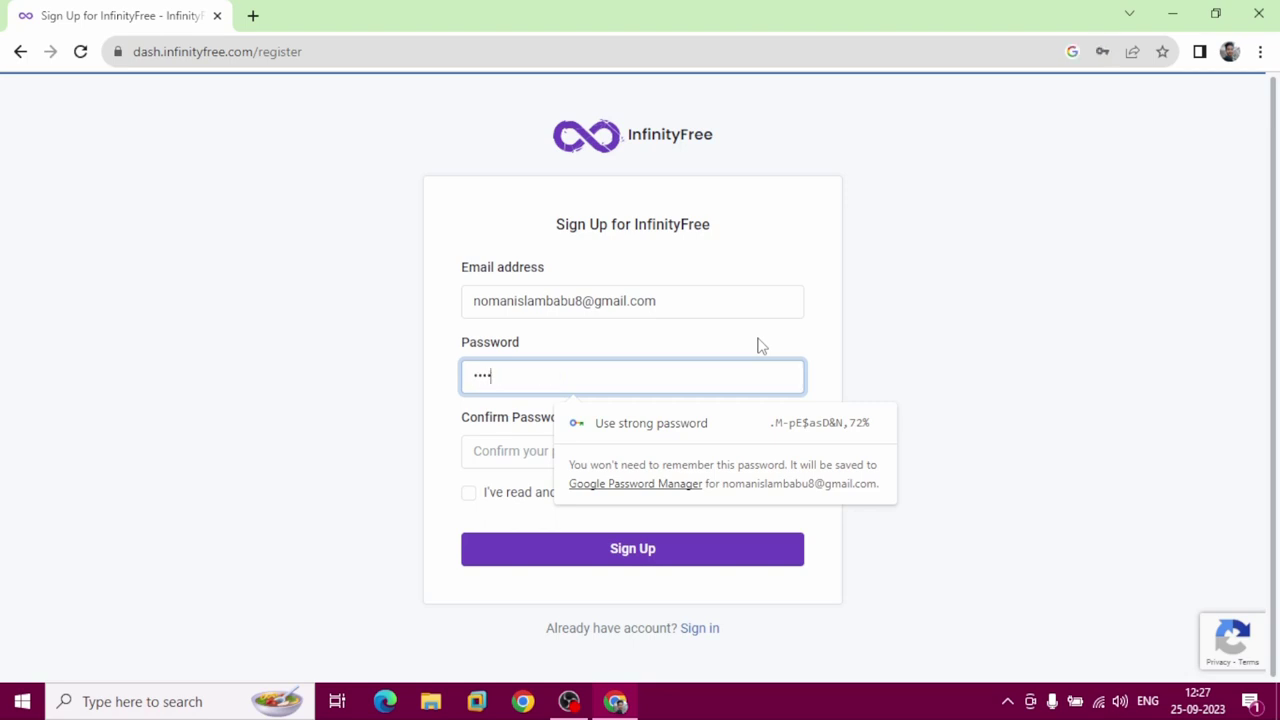
{"action": "type", "text": "567"}
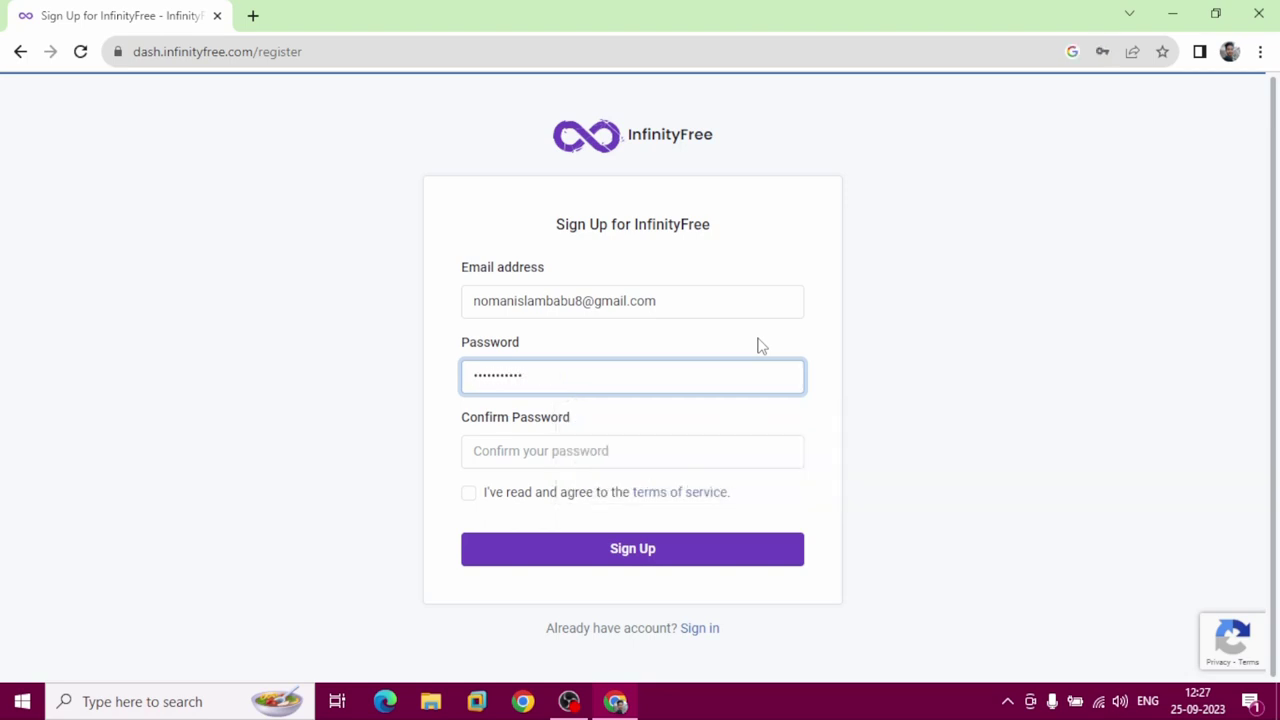
{"action": "key", "text": "Tab"}
{"action": "type", "text": "1"}
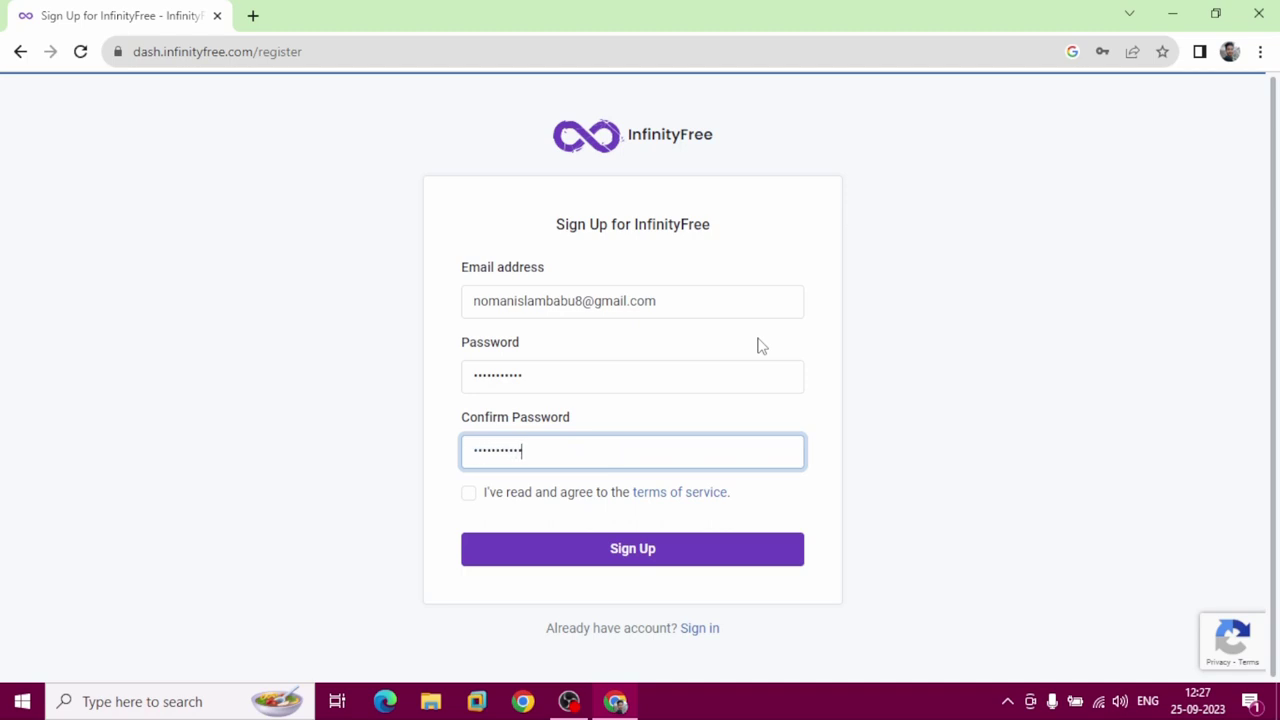
{"action": "left_click", "coordinate": [469, 495]}
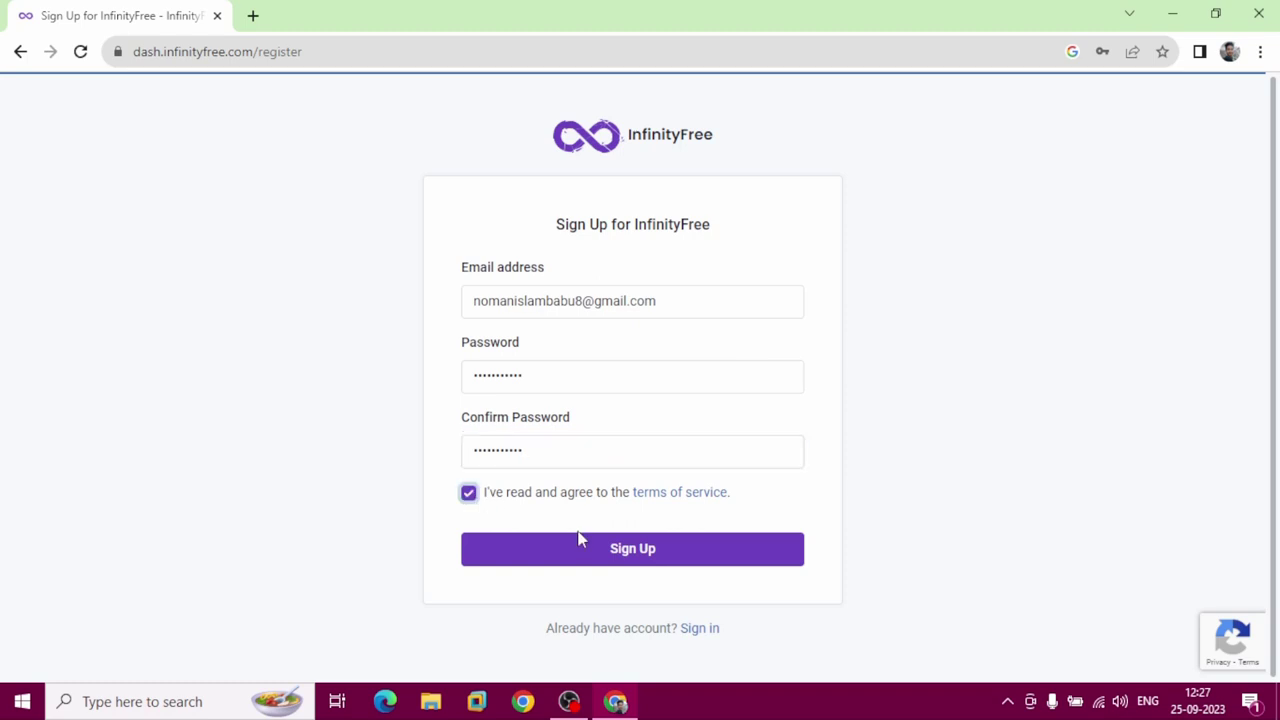
{"action": "left_click", "coordinate": [651, 565]}
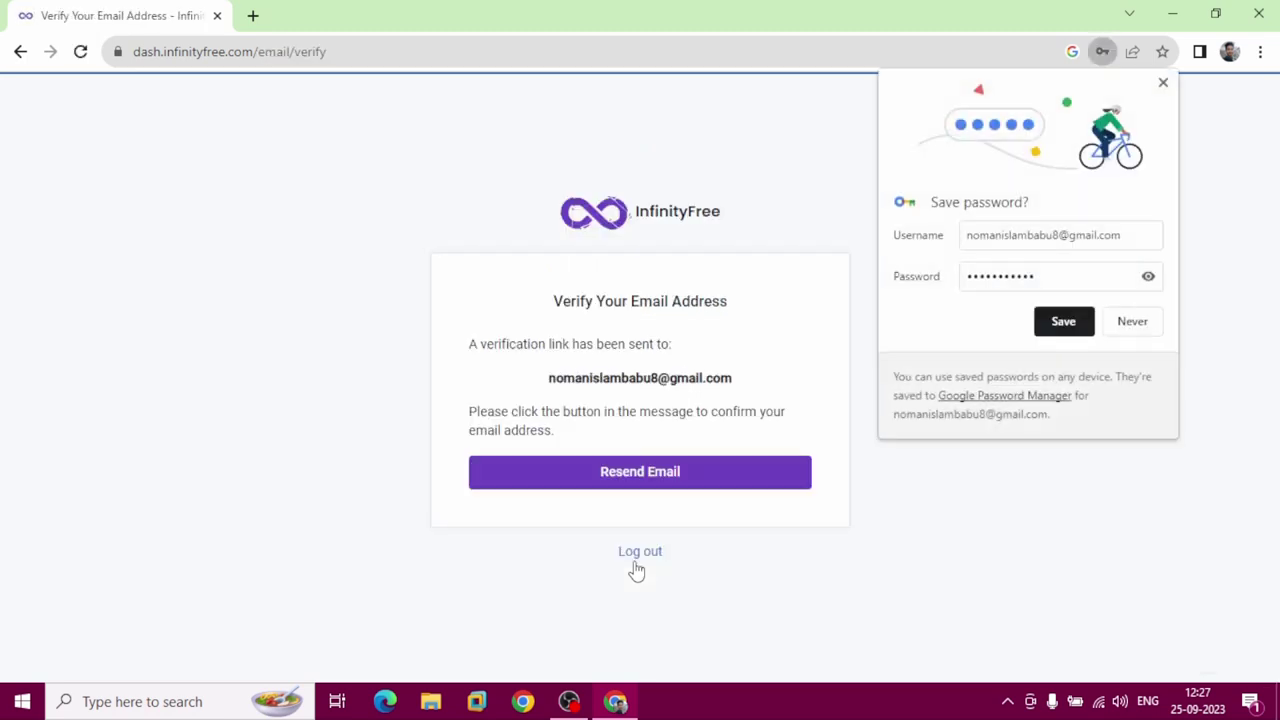
Save the new password in the browser and open a new blank tab.
{"action": "left_click", "coordinate": [1063, 321]}
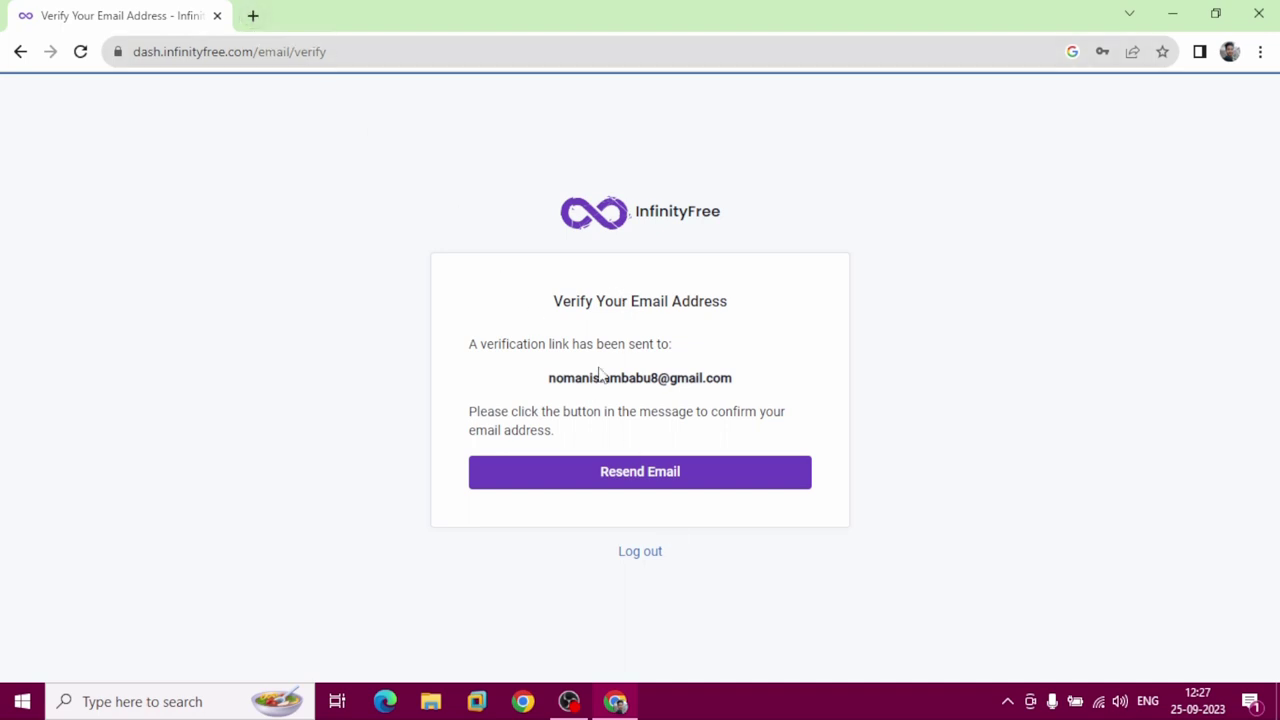
{"action": "left_click_drag", "start_coordinate": [466, 344], "coordinate": [694, 349]}
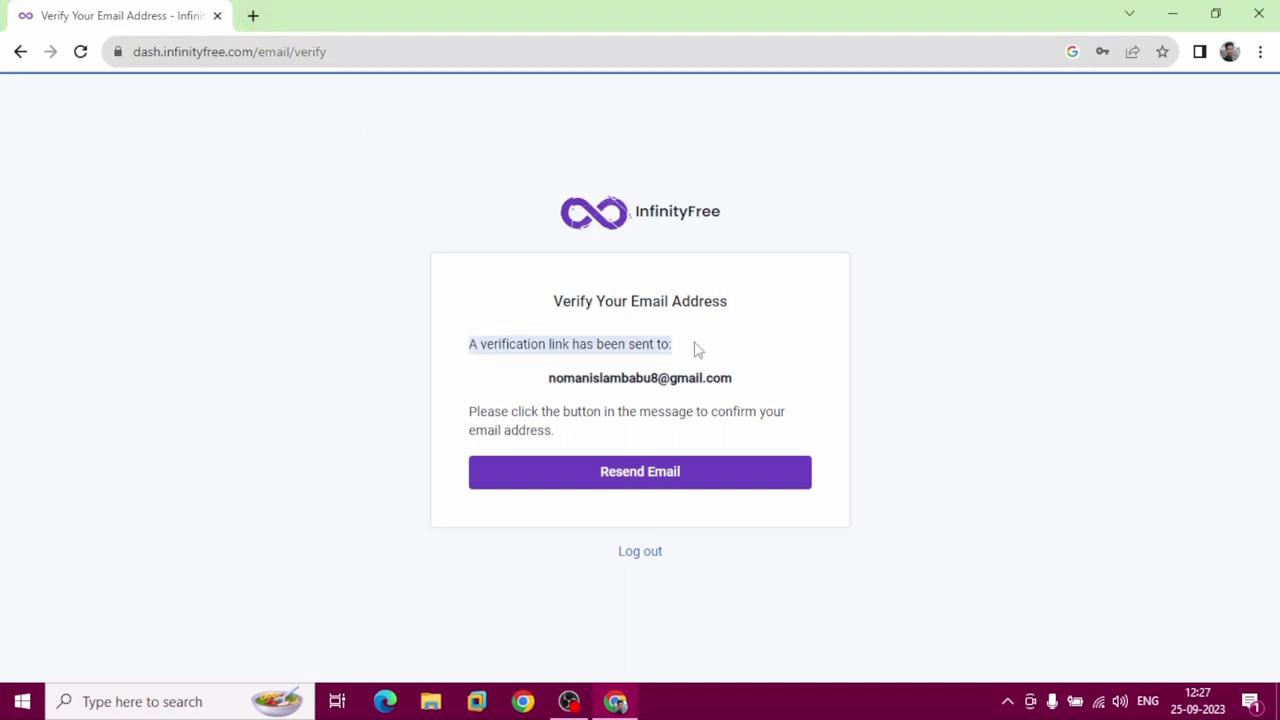
{"action": "left_click", "coordinate": [253, 15]}
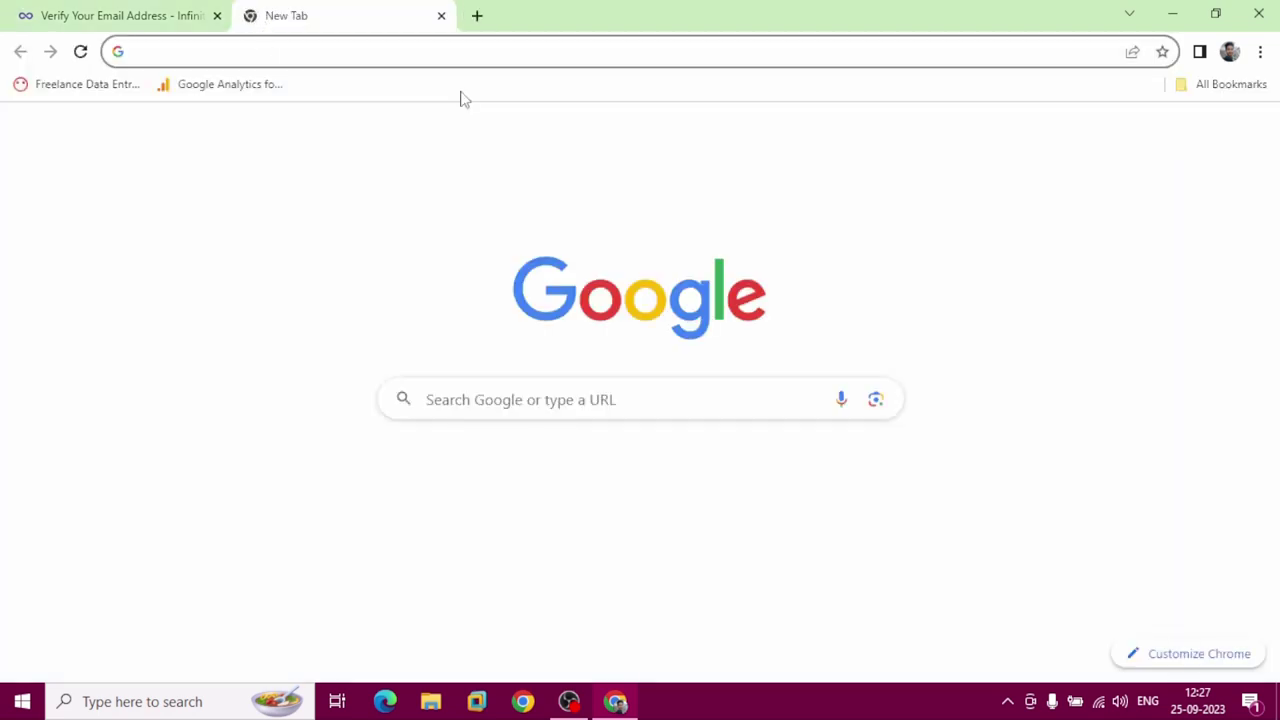
In Gmail, open InfinityFree's 'Verify Email Address' message and confirm the email address.
{"action": "left_click", "coordinate": [1038, 148]}
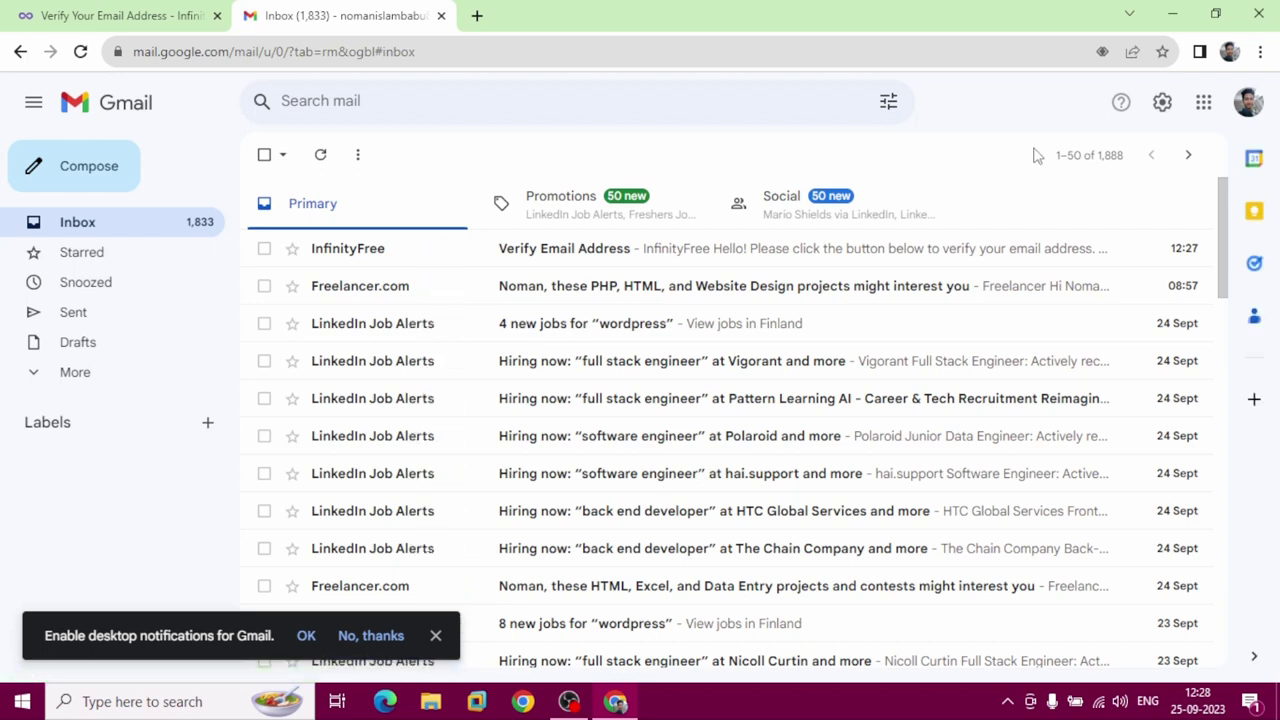
{"action": "left_click", "coordinate": [727, 263]}
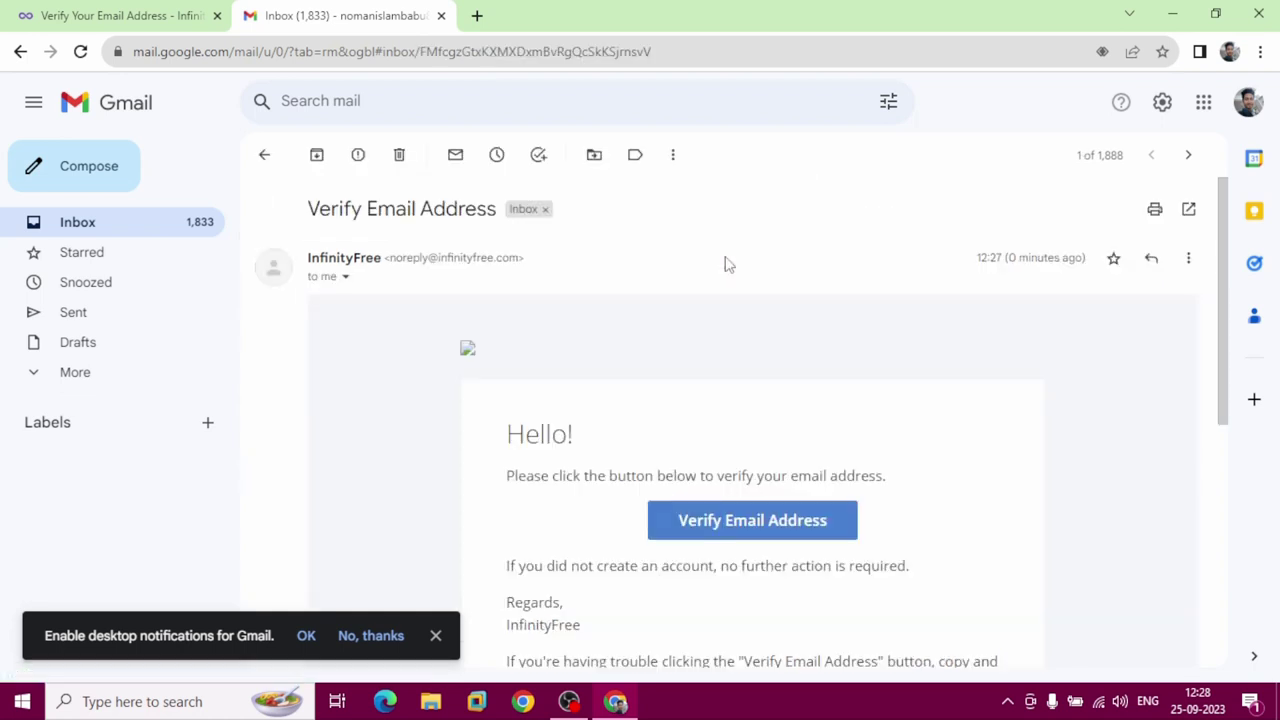
{"action": "left_click", "coordinate": [739, 539]}
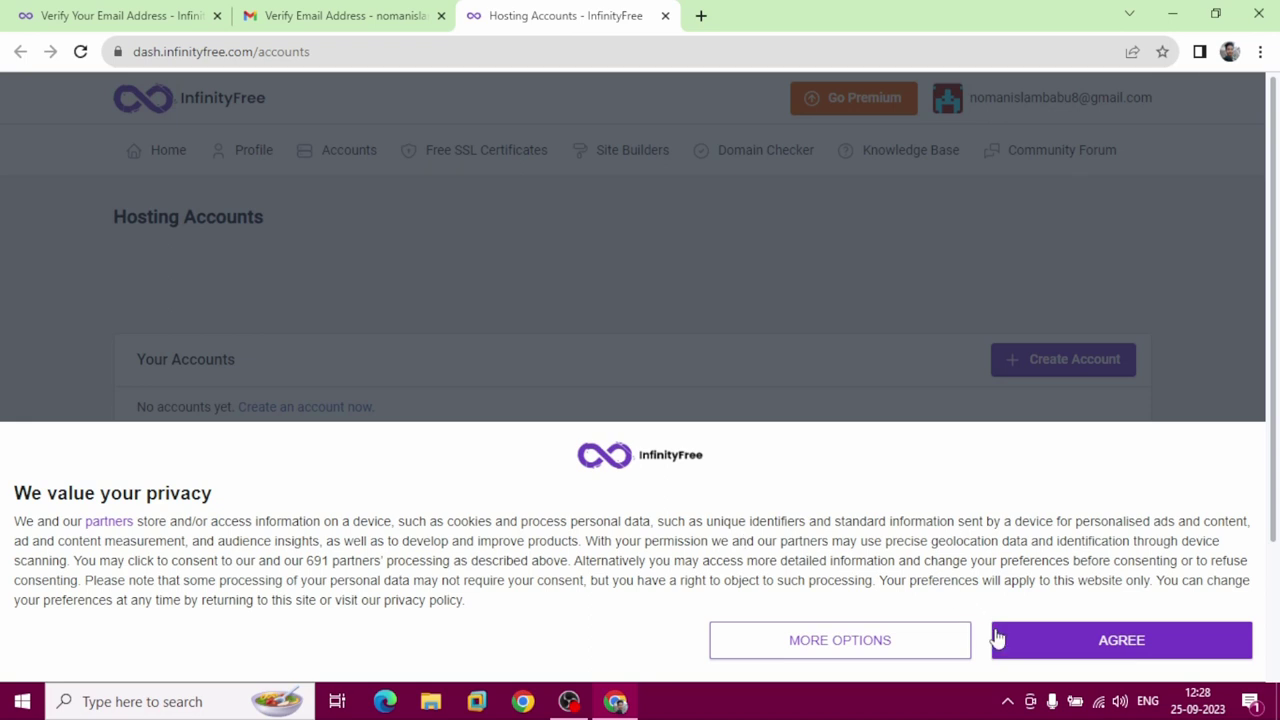
Accept the privacy notice, start a new hosting account, and dismiss the pop-up ad.
{"action": "left_click", "coordinate": [1014, 657]}
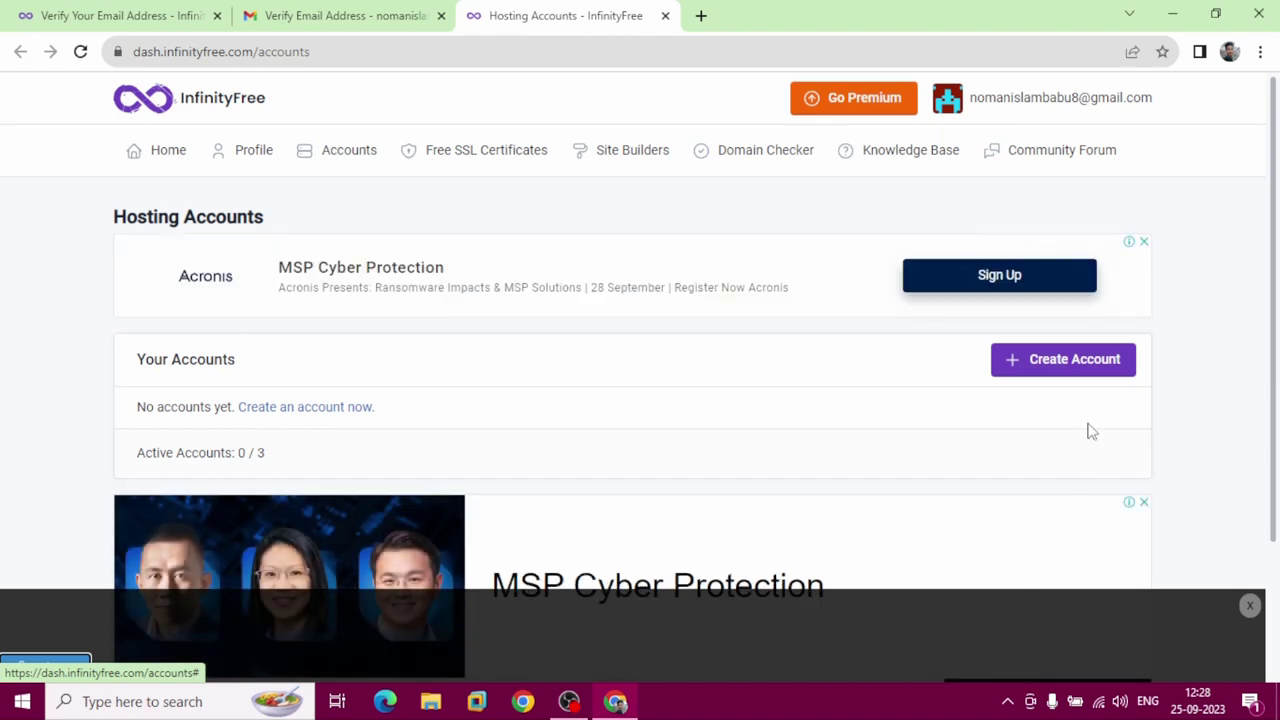
{"action": "left_click", "coordinate": [1069, 374]}
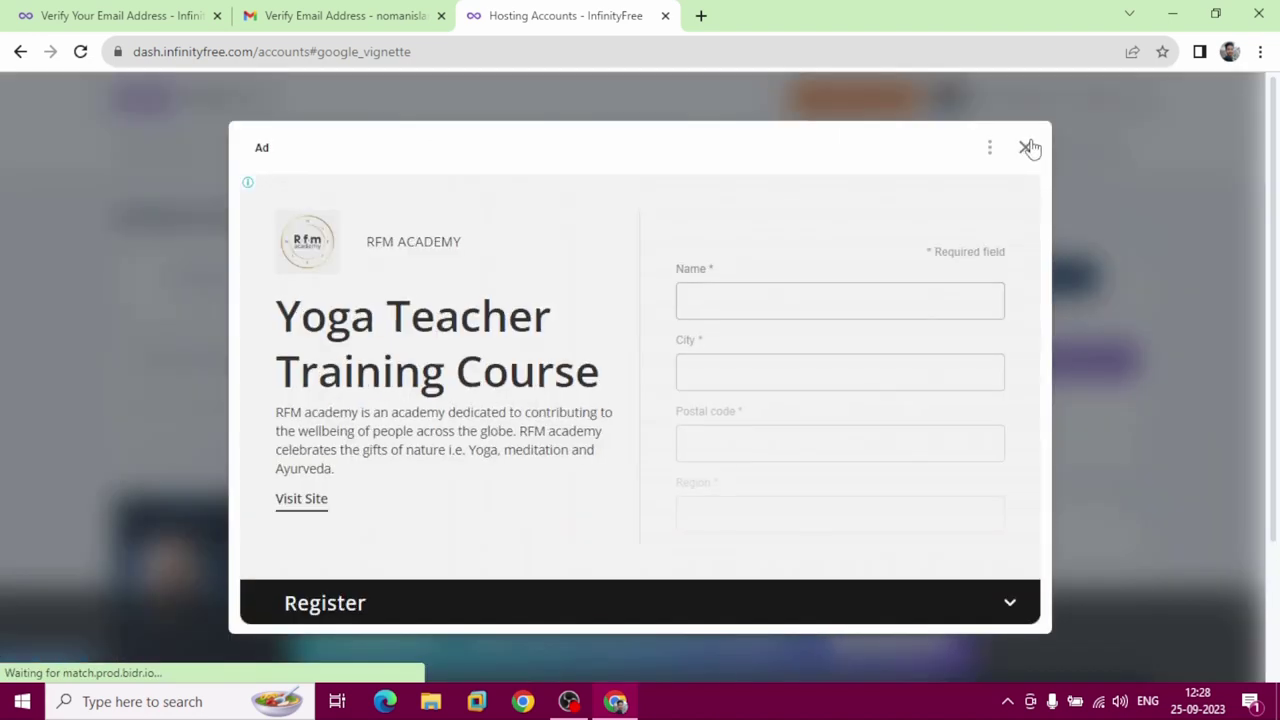
{"action": "left_click", "coordinate": [1028, 148]}
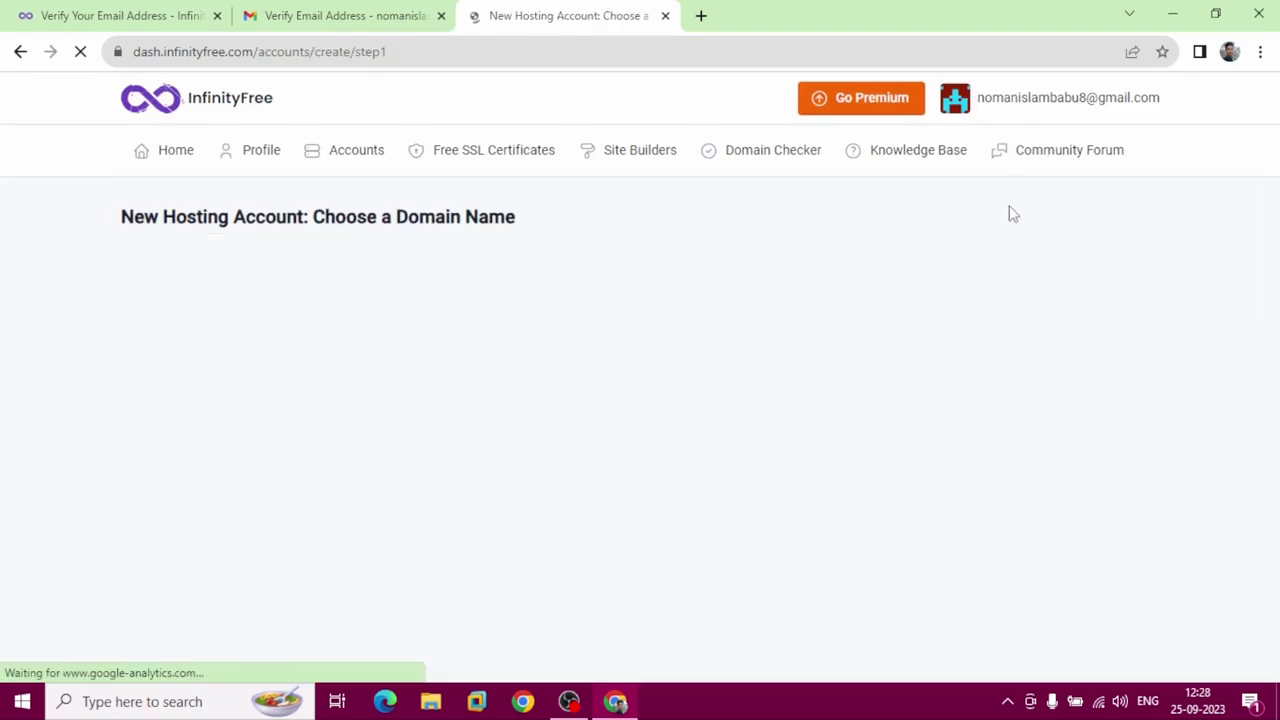
Enter subdomain 'code' with the .lovestoblog.com extension and check its availability.
{"action": "scroll", "coordinate": [800, 374], "scroll_direction": "down", "scroll_amount": 2}
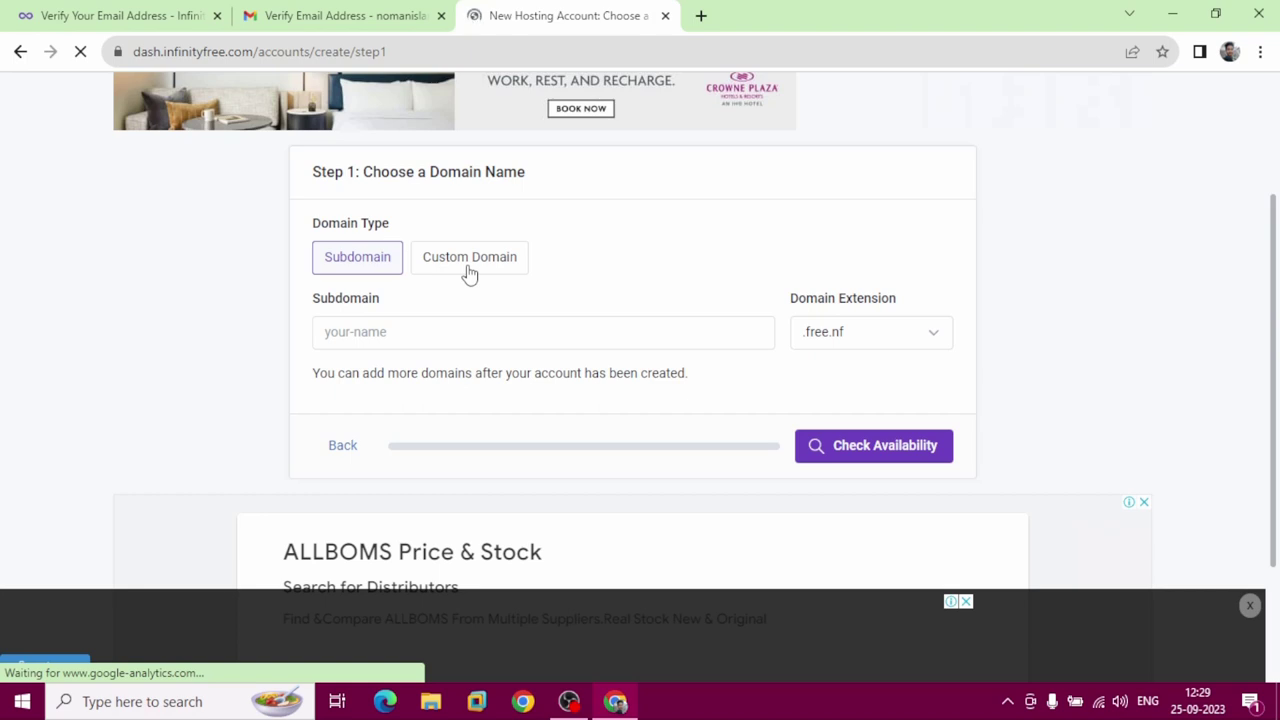
{"action": "left_click", "coordinate": [421, 332]}
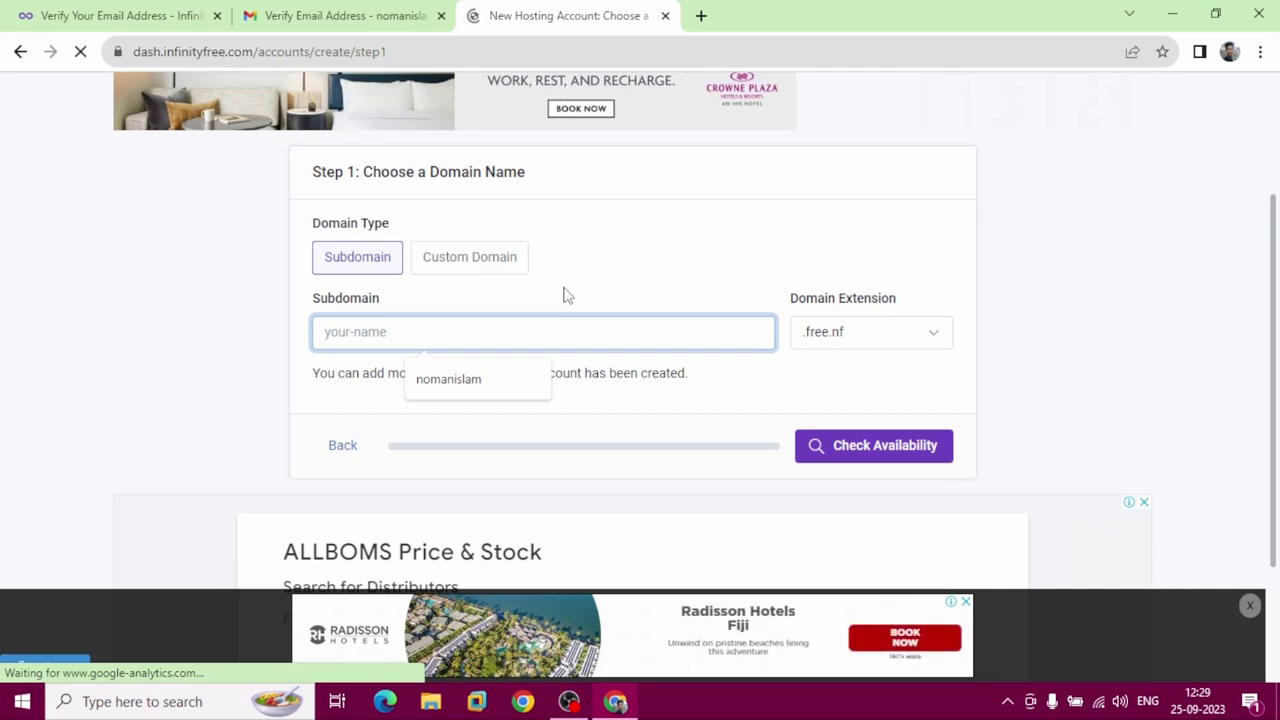
{"action": "type", "text": "code"}
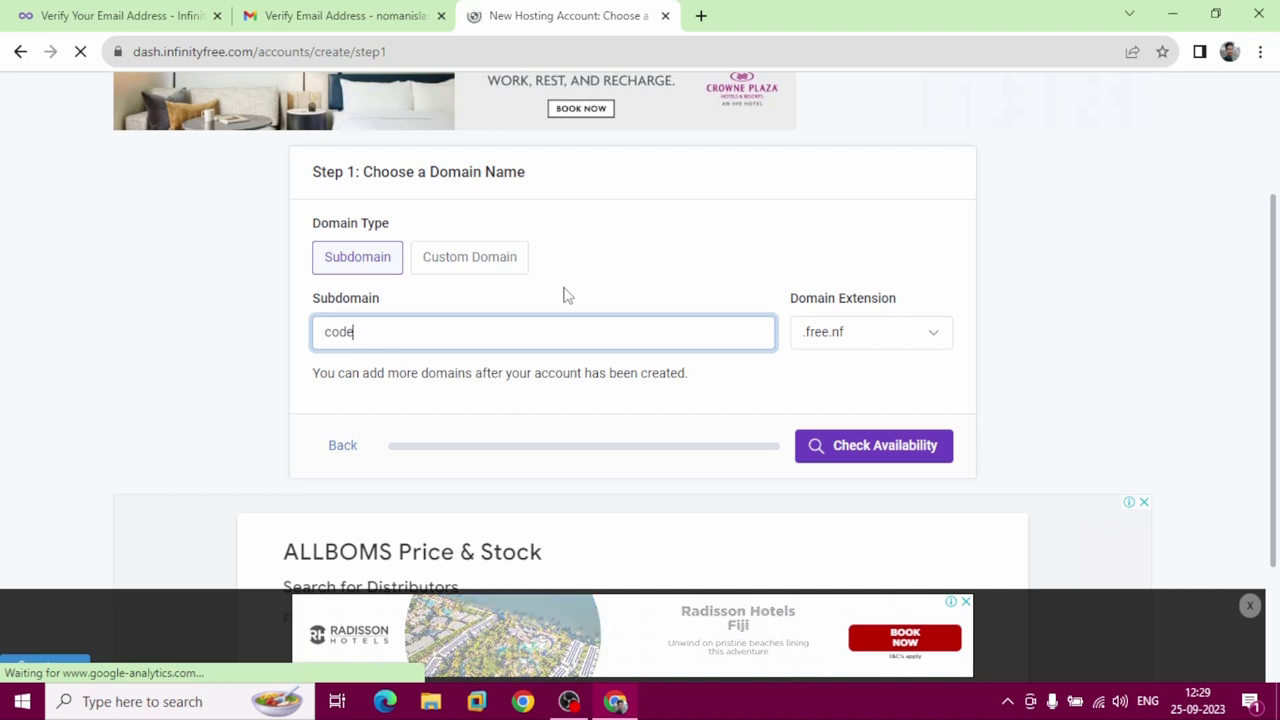
{"action": "left_click", "coordinate": [906, 331]}
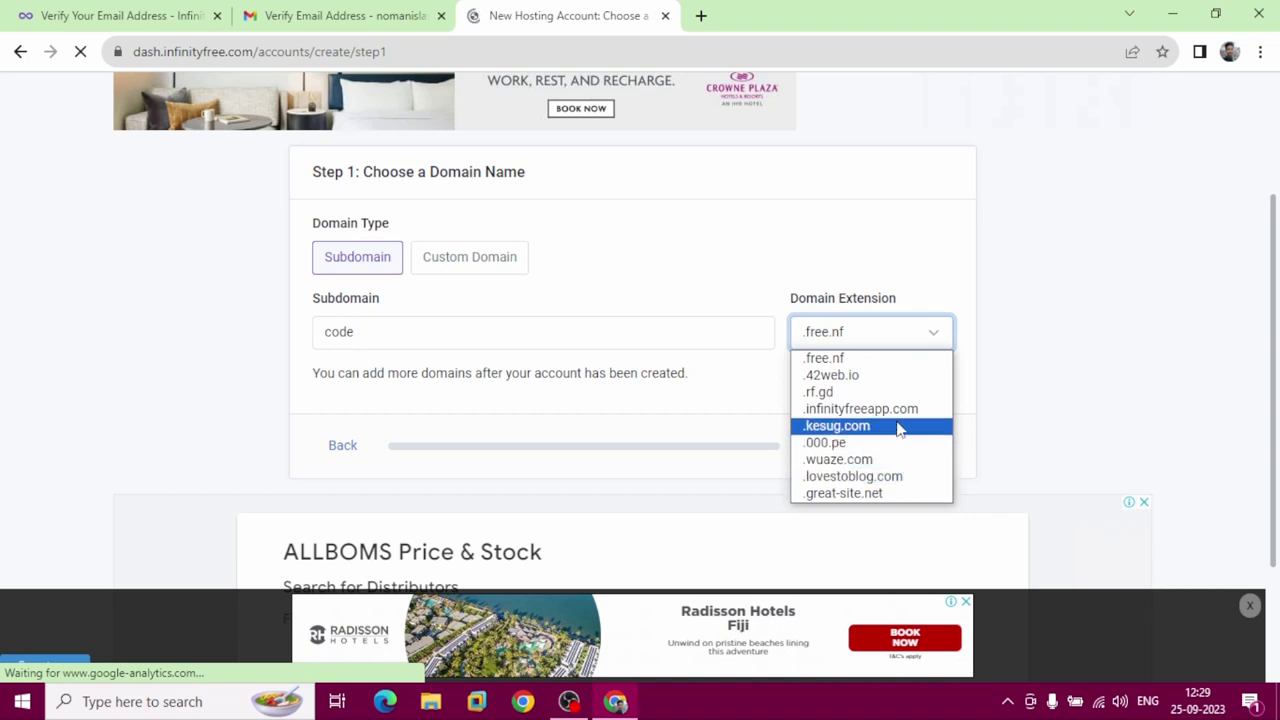
{"action": "left_click", "coordinate": [907, 478]}
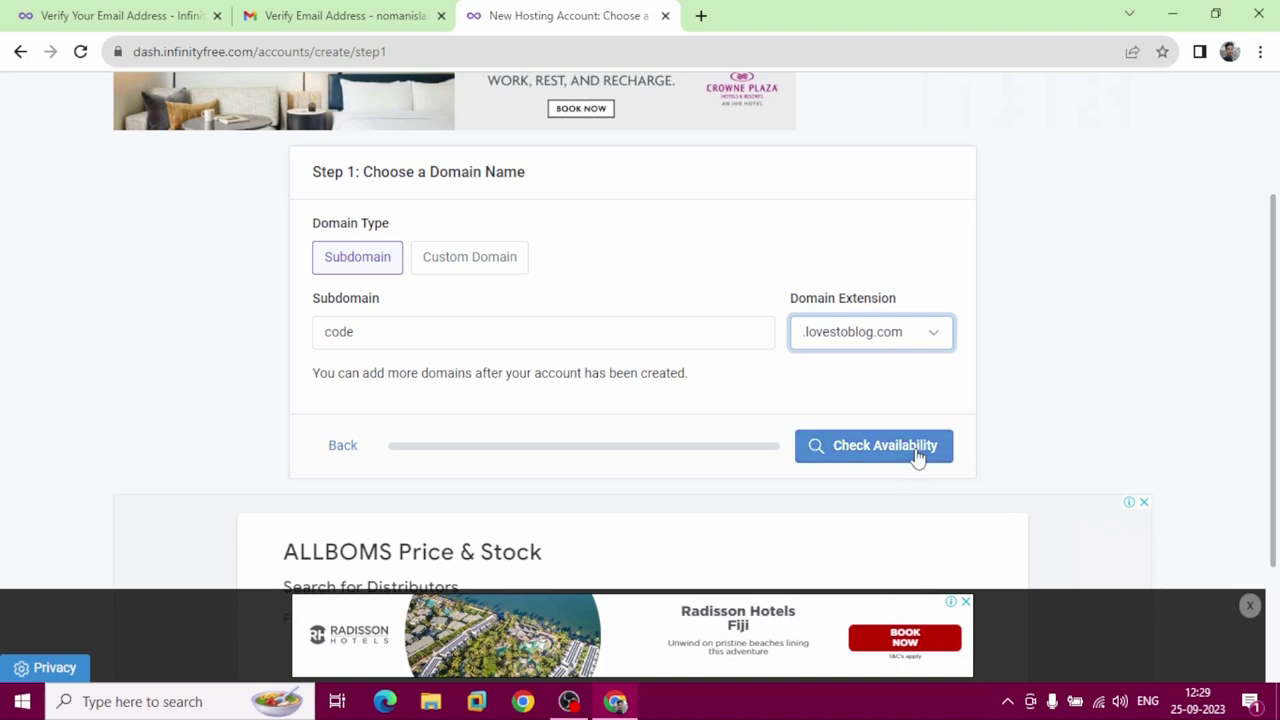
{"action": "left_click", "coordinate": [917, 453]}
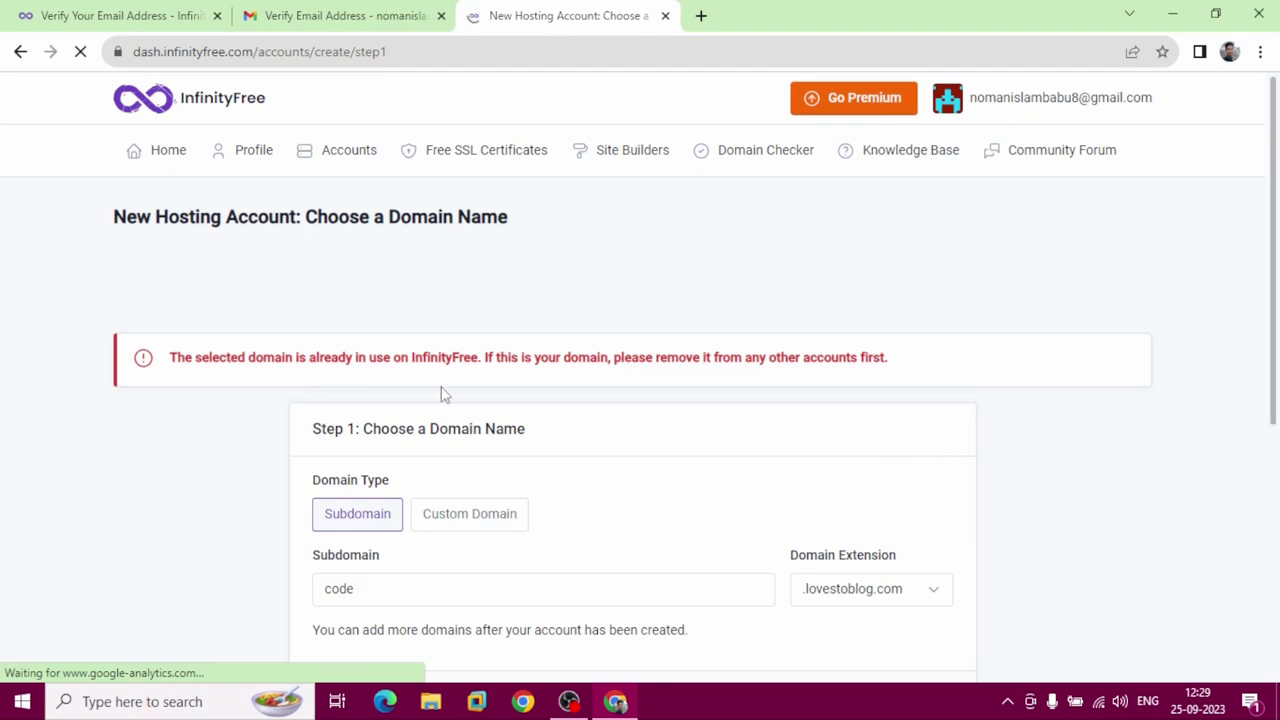
Change the domain extension to .wuaze.com so the domain becomes code.wuaze.com.
{"action": "scroll", "coordinate": [443, 394], "scroll_direction": "down", "scroll_amount": 3}
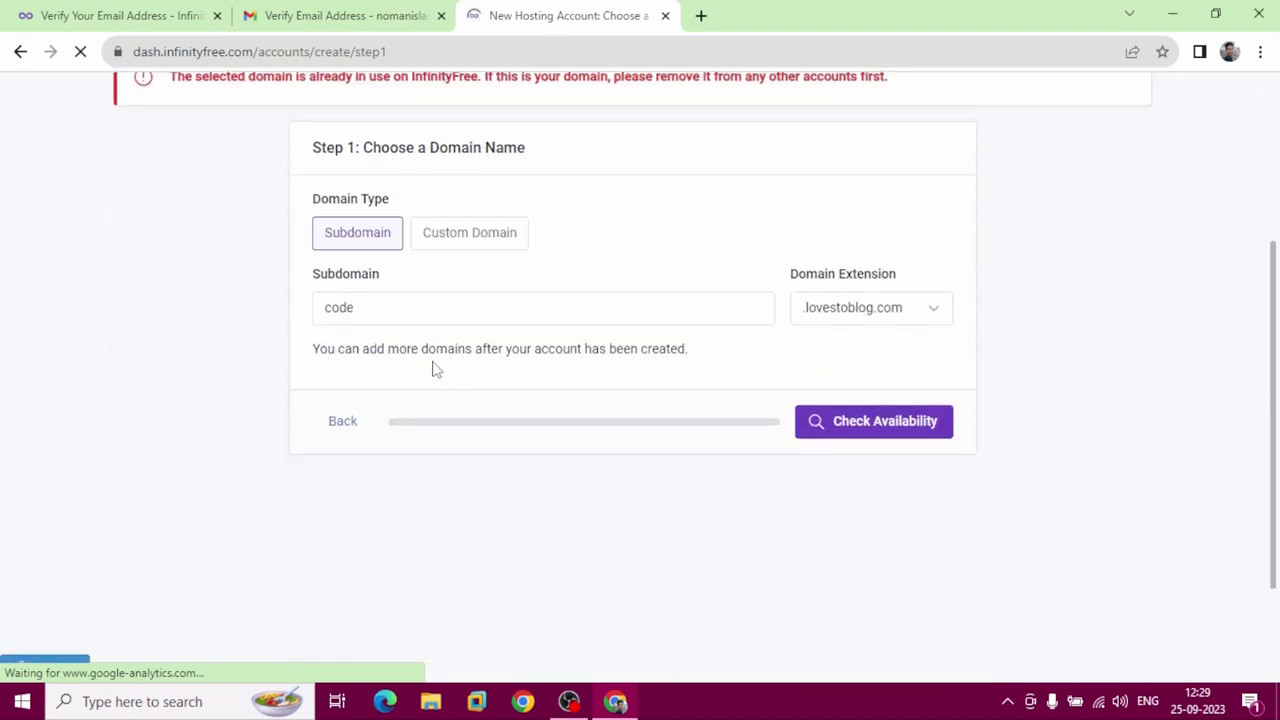
{"action": "left_click", "coordinate": [934, 313]}
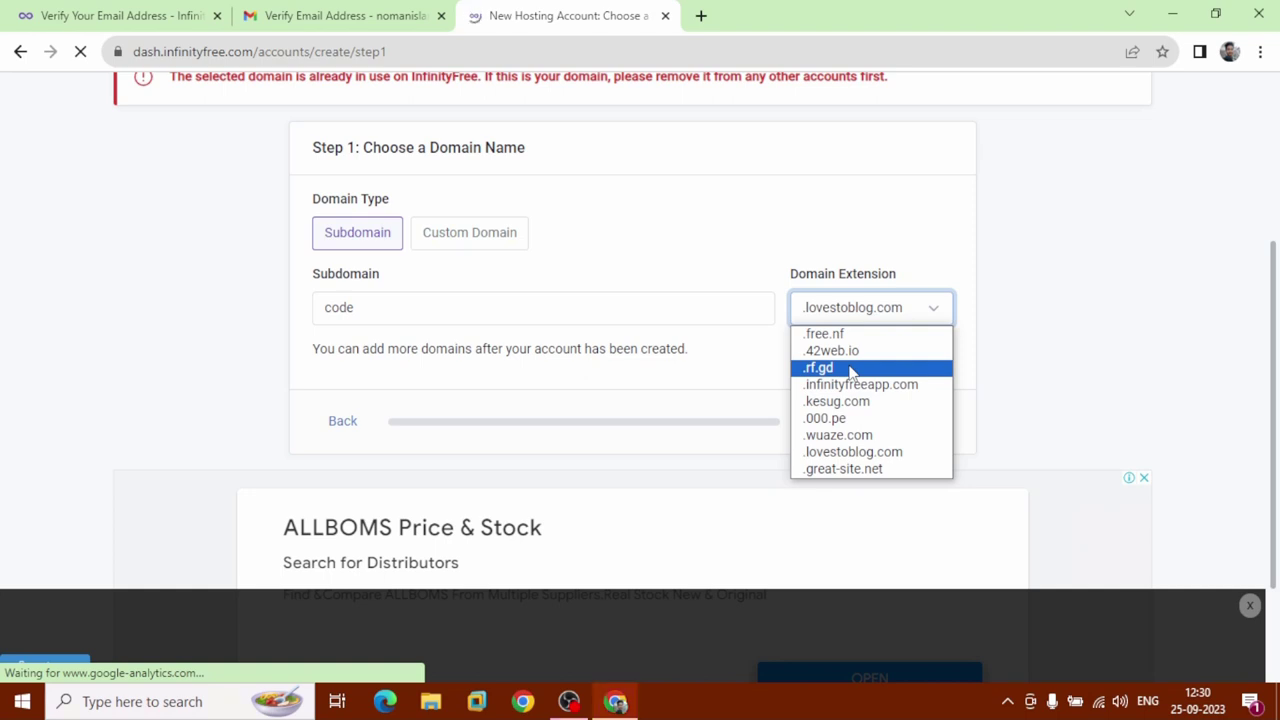
{"action": "left_click", "coordinate": [870, 437]}
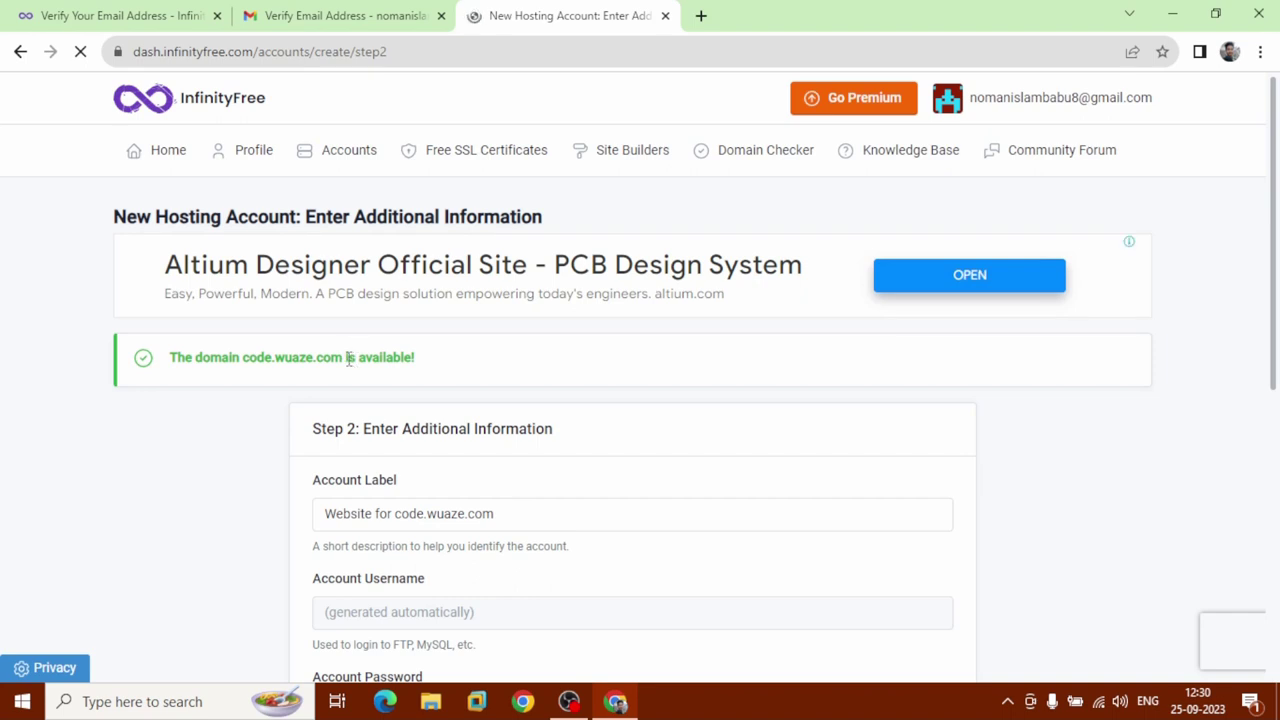
Submit Create Account with username and password left blank for auto-generation.
{"action": "scroll", "coordinate": [412, 363], "scroll_direction": "down", "scroll_amount": 3}
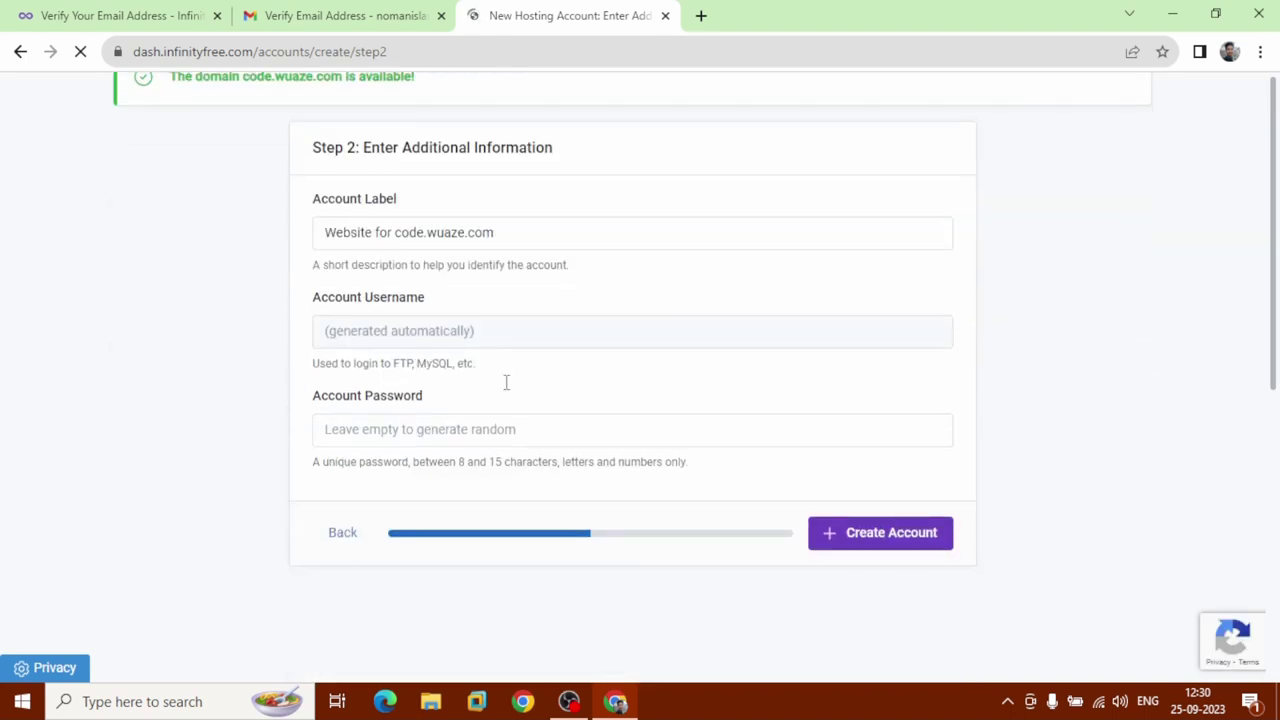
{"action": "left_click", "coordinate": [905, 540]}
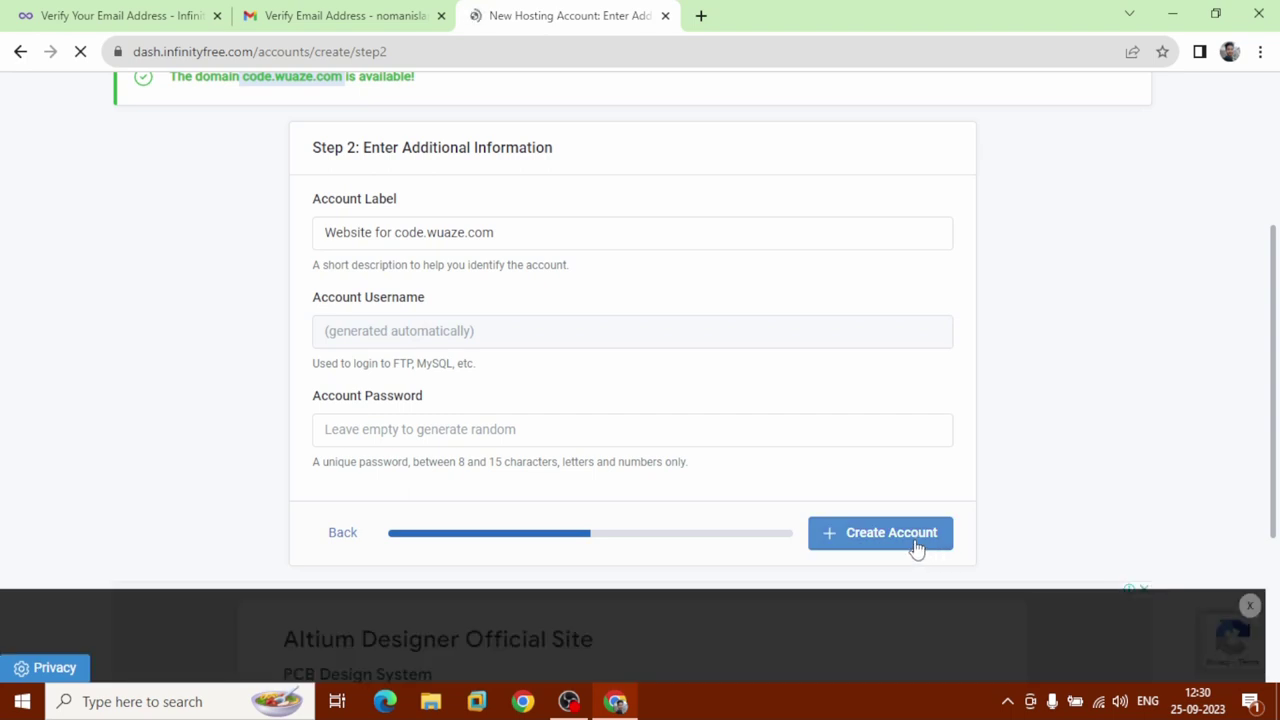
{"action": "left_click", "coordinate": [916, 546]}
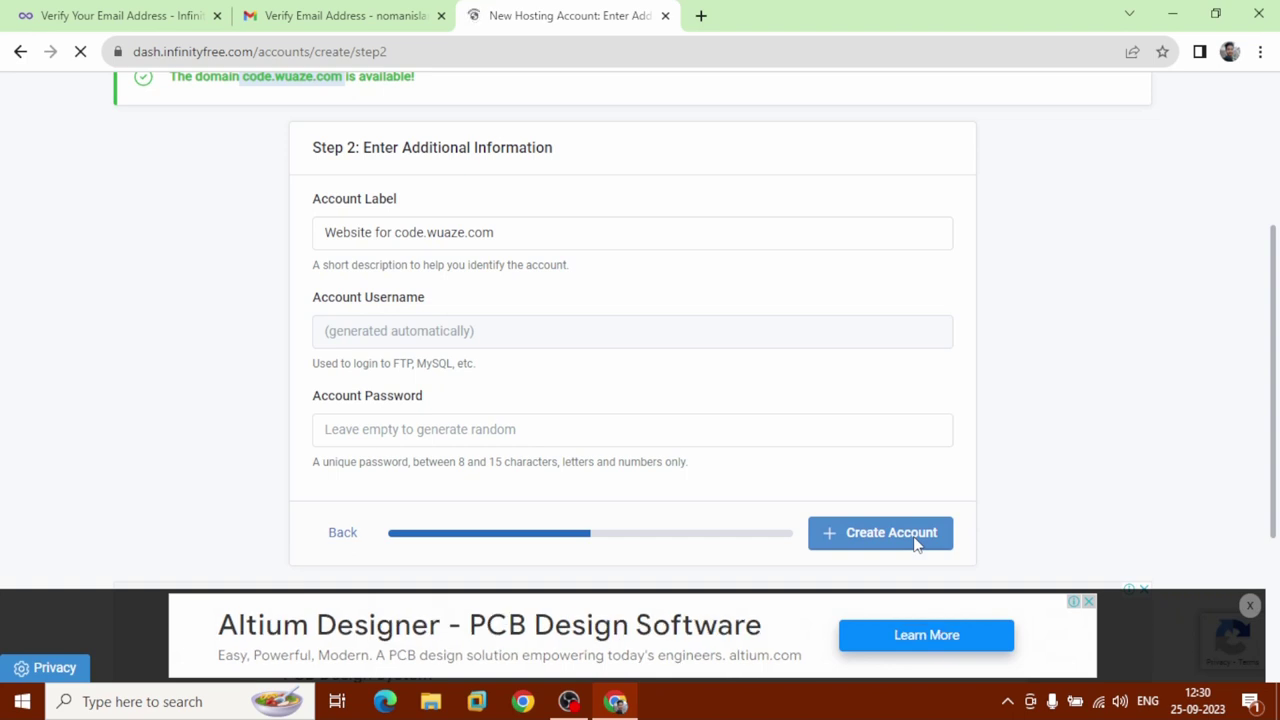
{"action": "left_click", "coordinate": [915, 543]}
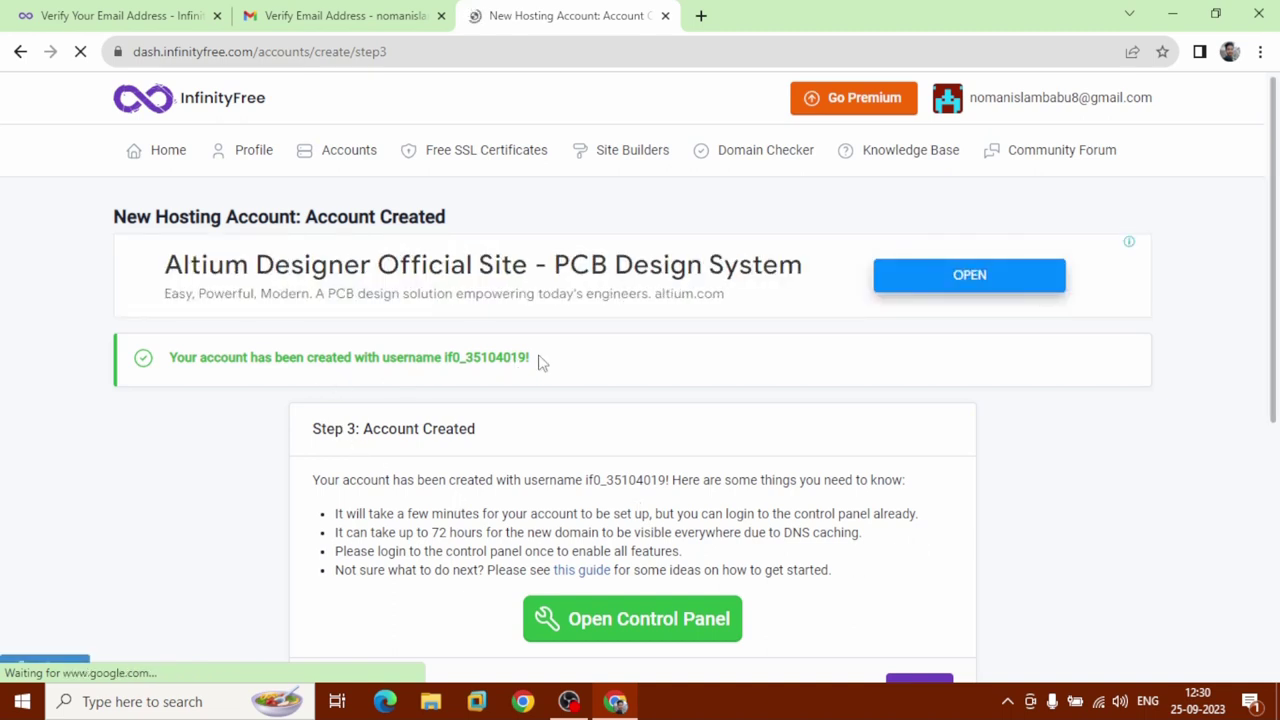
Reload the account page until code.wuaze.com shows Active, then open its Control Panel.
{"action": "scroll", "coordinate": [837, 478], "scroll_direction": "down", "scroll_amount": 3}
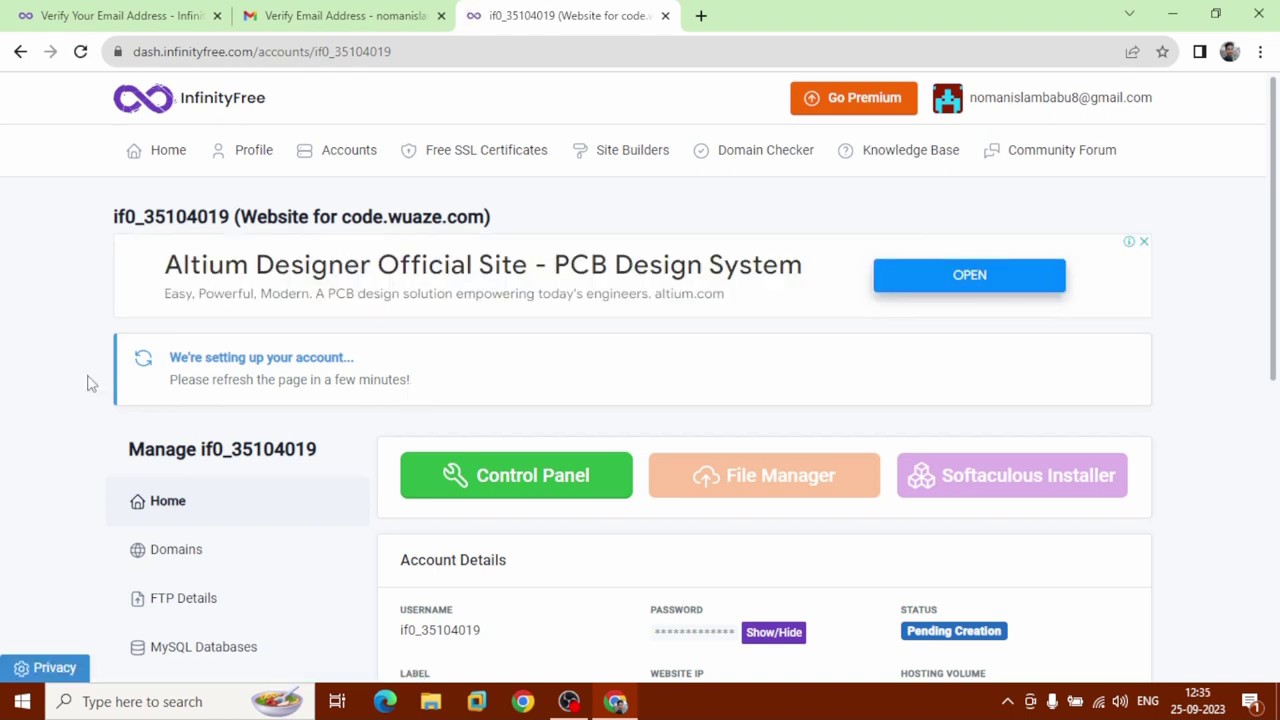
{"action": "left_click", "coordinate": [80, 52]}
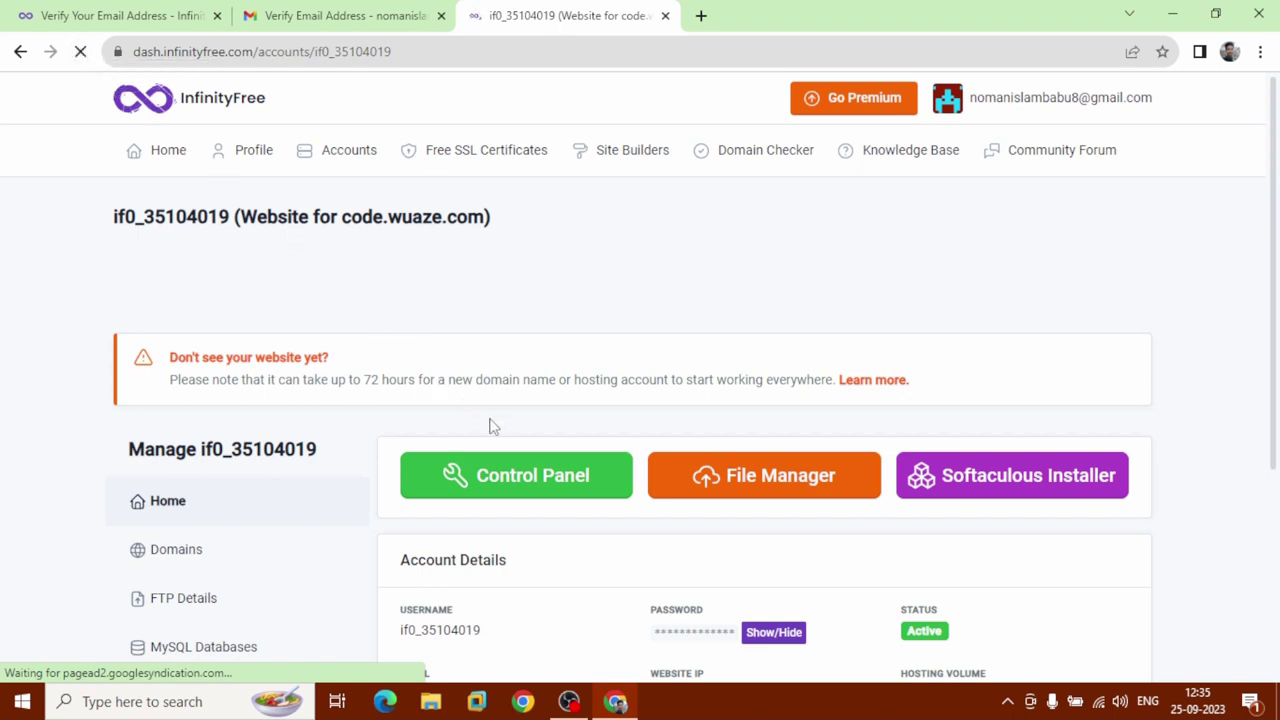
{"action": "left_click", "coordinate": [548, 500]}
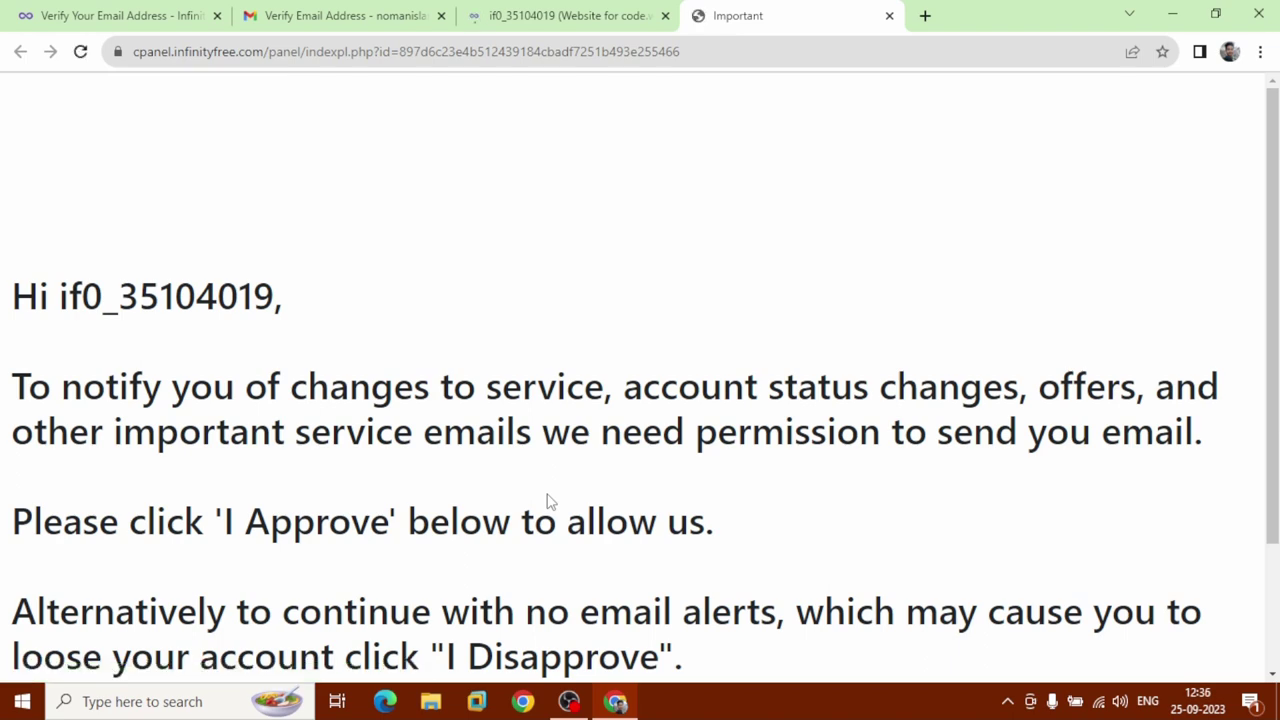
Approve VistaPanel's service emails, then close the control panel tab.
{"action": "scroll", "coordinate": [548, 500], "scroll_direction": "down", "scroll_amount": 2}
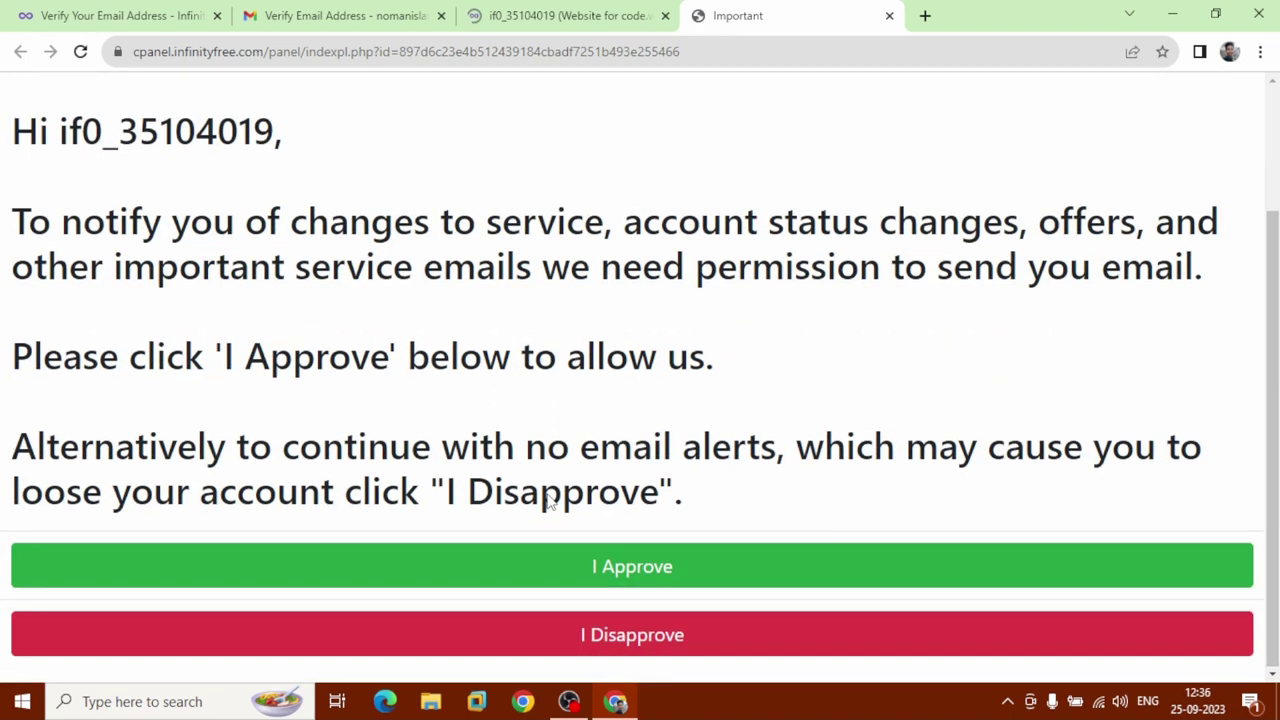
{"action": "left_click", "coordinate": [672, 584]}
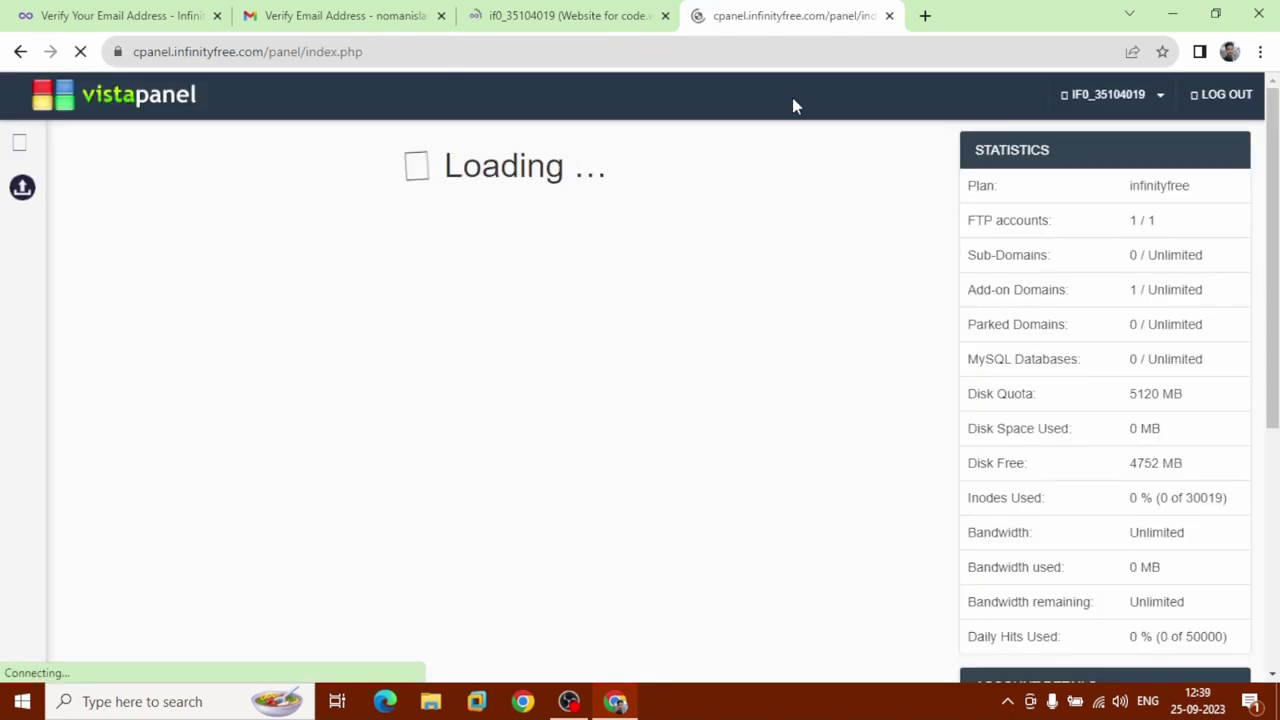
{"action": "left_click", "coordinate": [889, 15]}
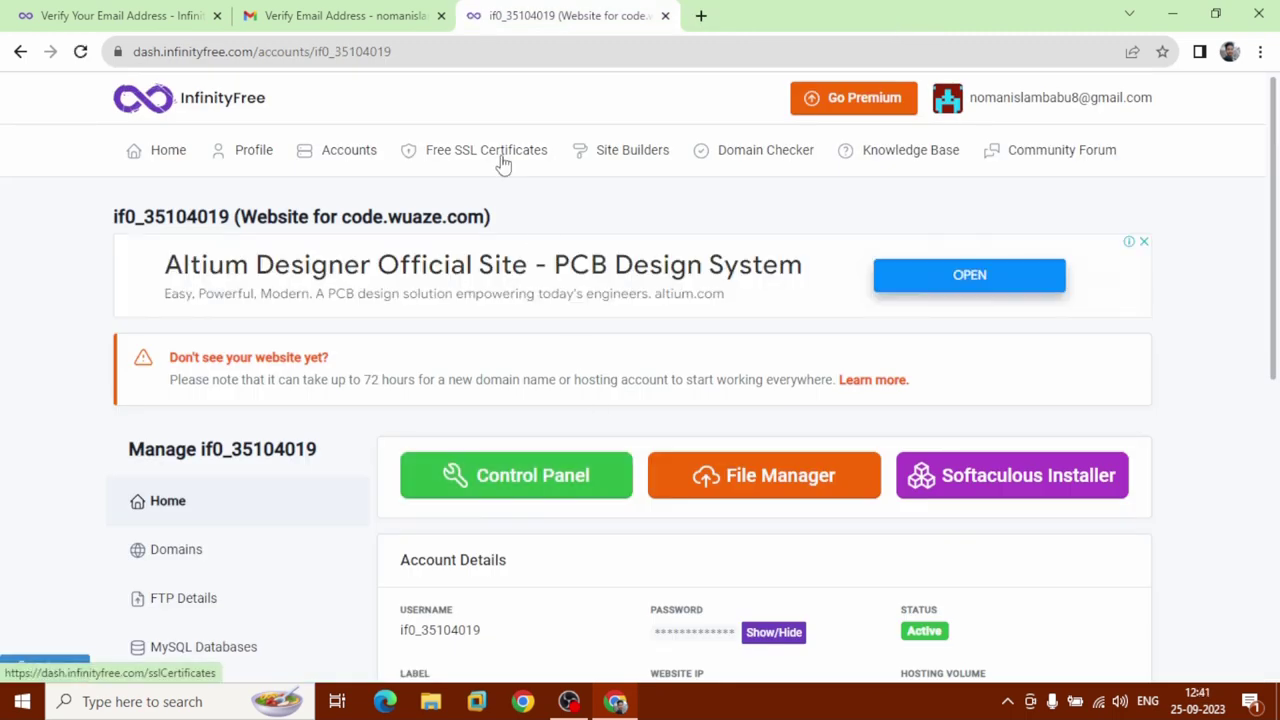
Open Free SSL Certificates in a new tab and start a new SSL certificate order.
{"action": "right_click", "coordinate": [503, 164]}
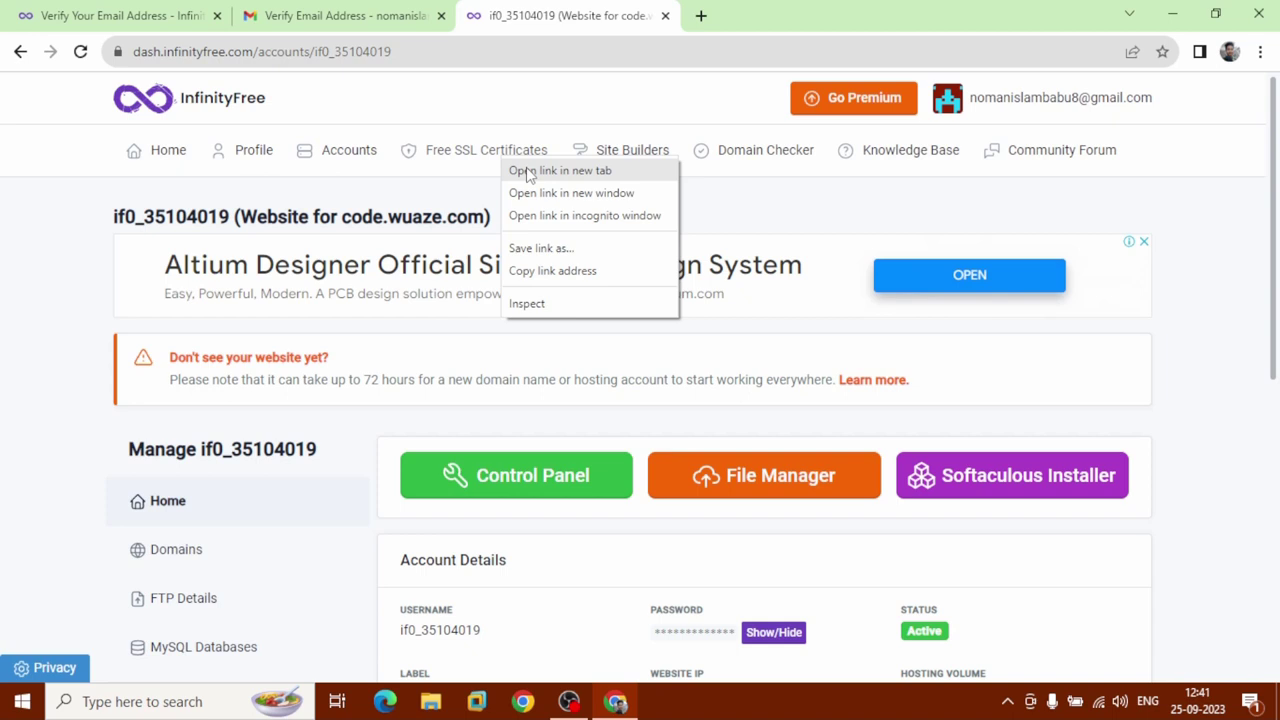
{"action": "left_click", "coordinate": [529, 175]}
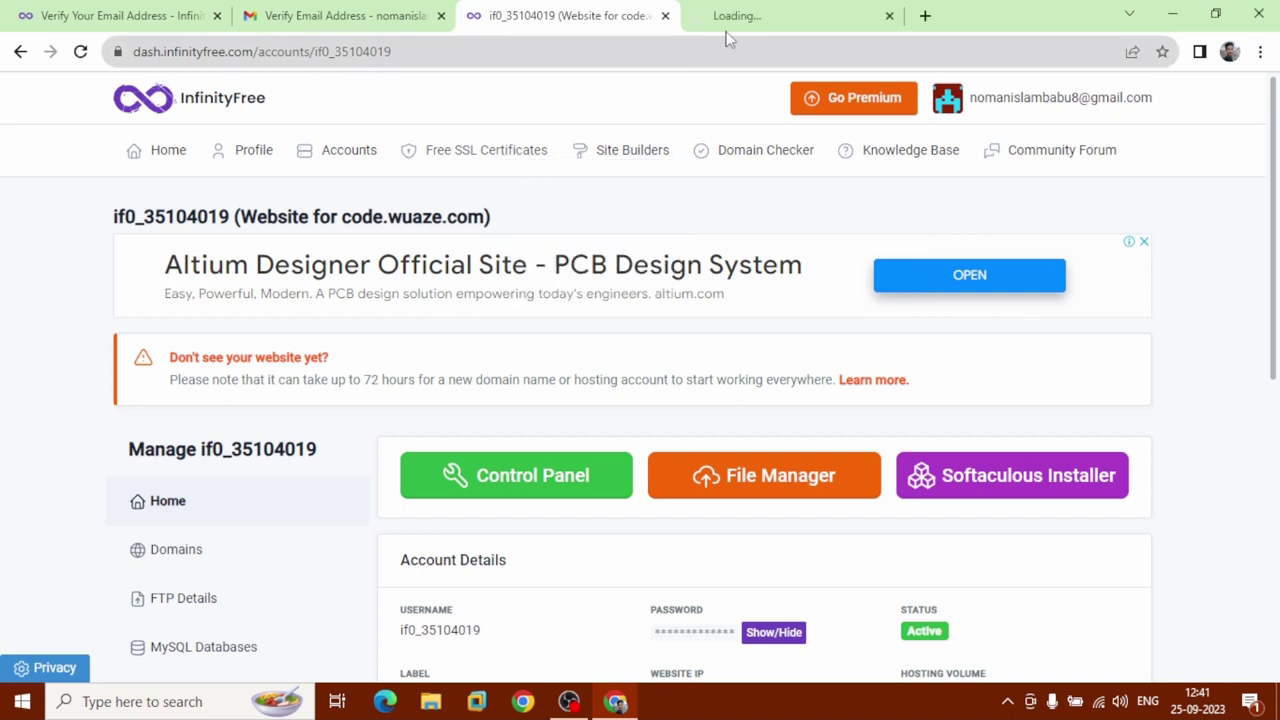
{"action": "left_click", "coordinate": [748, 28]}
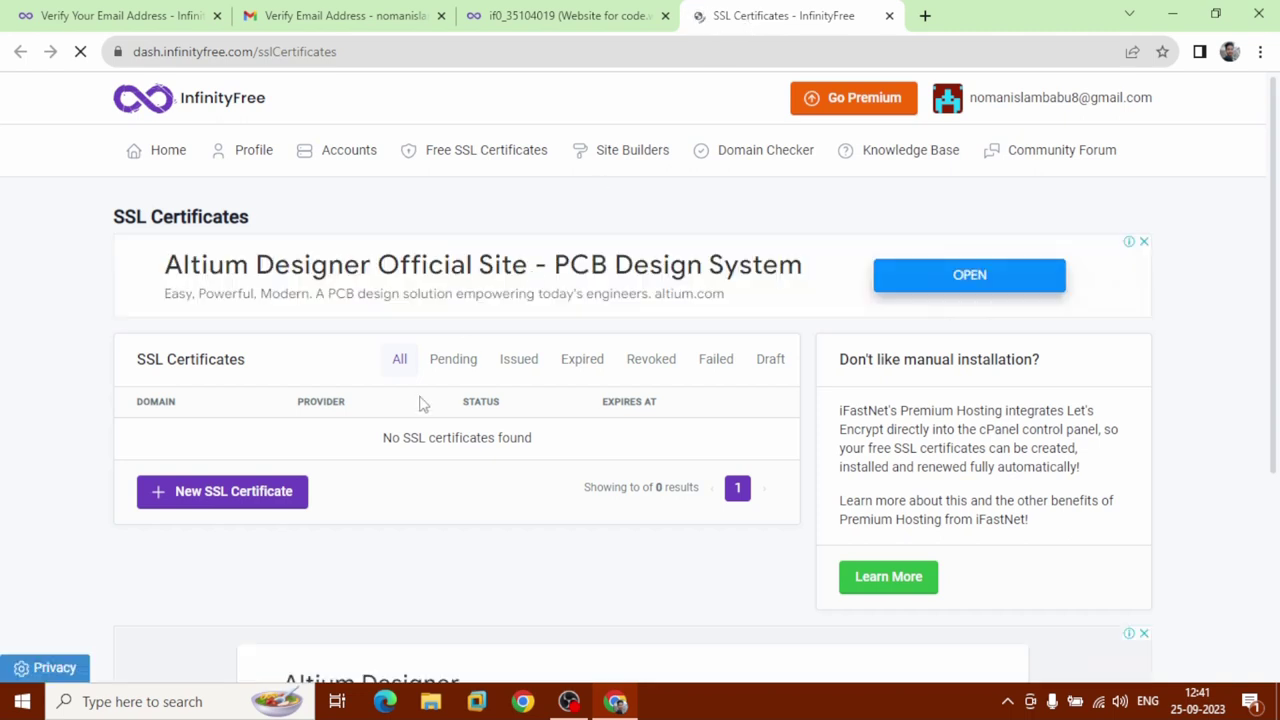
{"action": "left_click", "coordinate": [224, 492]}
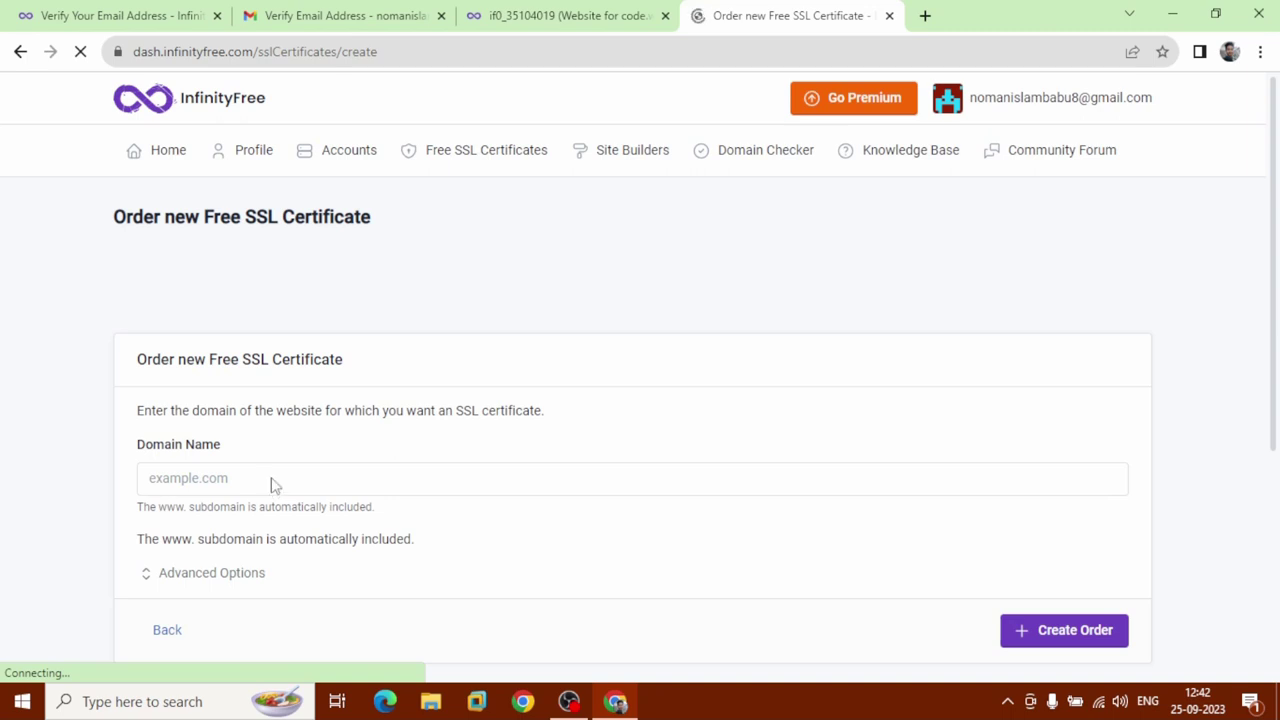
Copy code.wuaze.com from the account page and paste it into the order's domain field.
{"action": "left_click", "coordinate": [272, 479]}
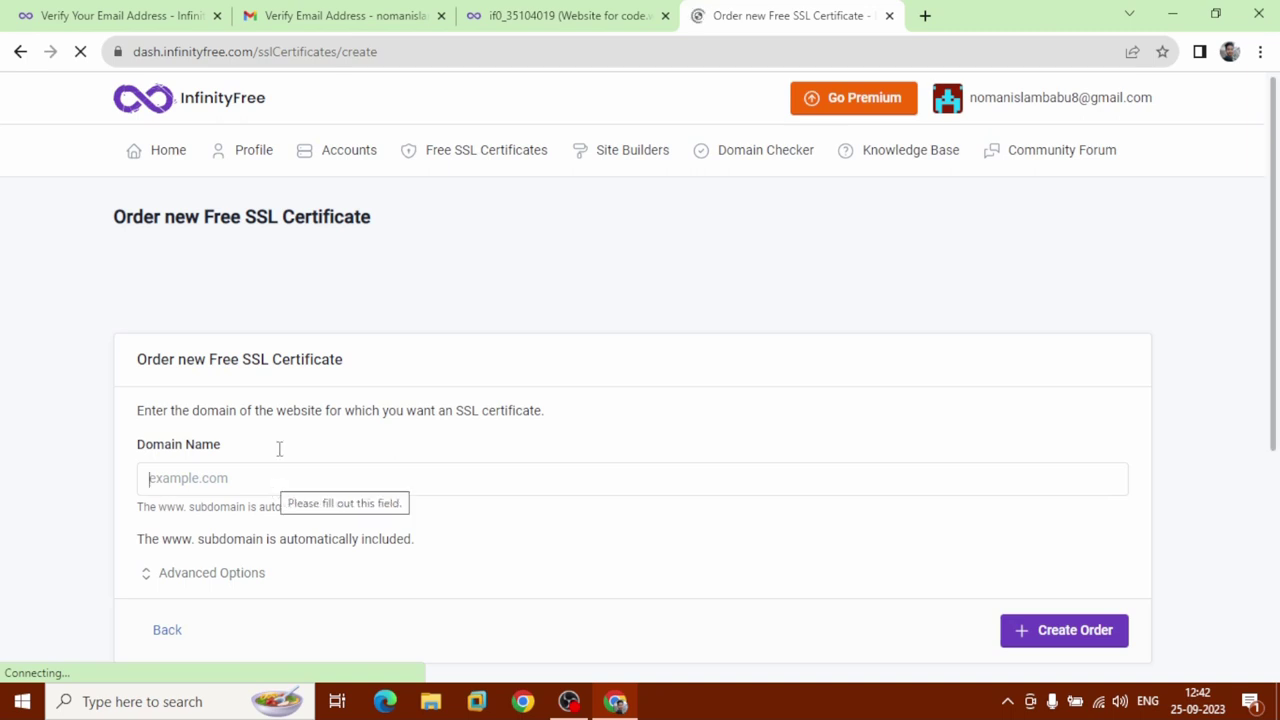
{"action": "left_click", "coordinate": [588, 14]}
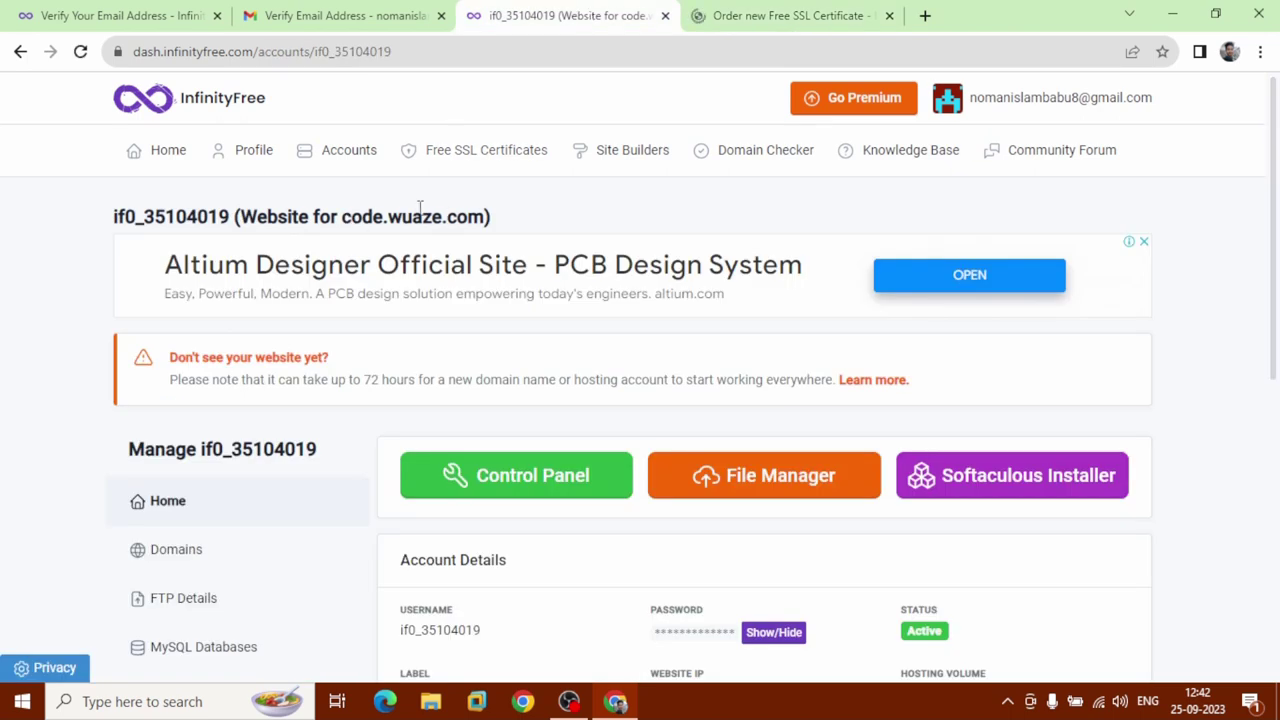
{"action": "double_click", "coordinate": [487, 216]}
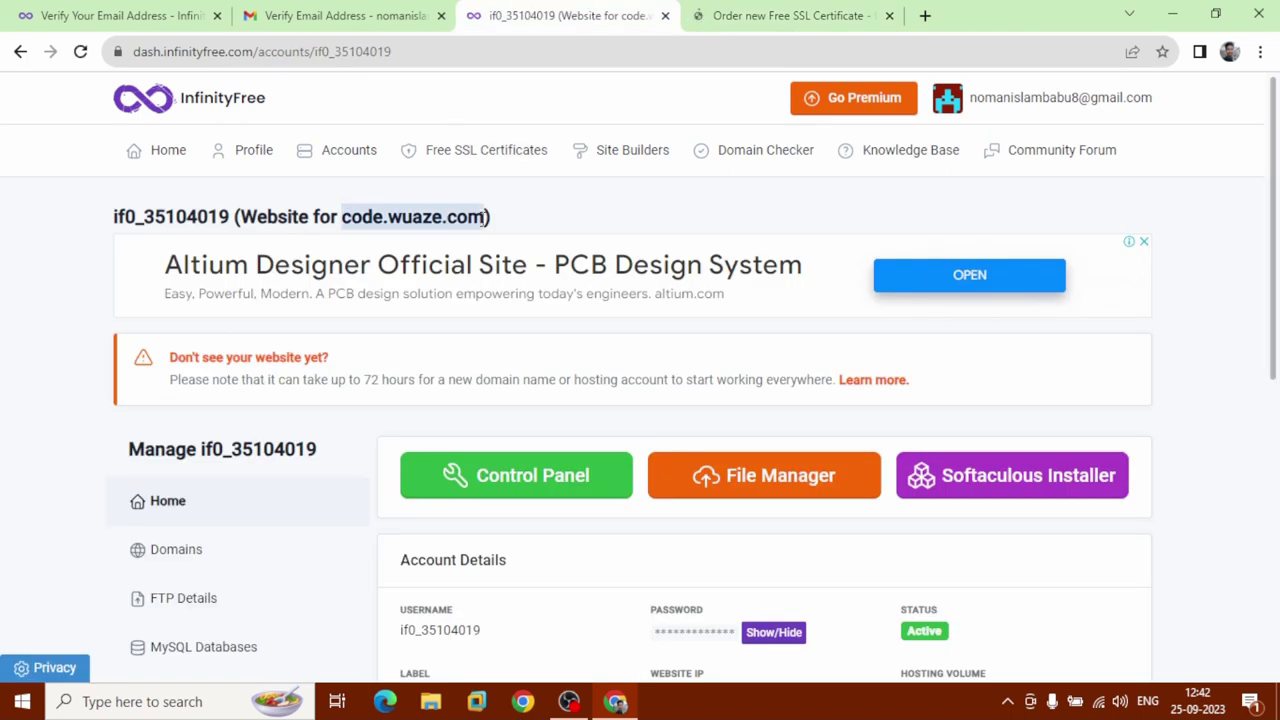
{"action": "right_click", "coordinate": [434, 228]}
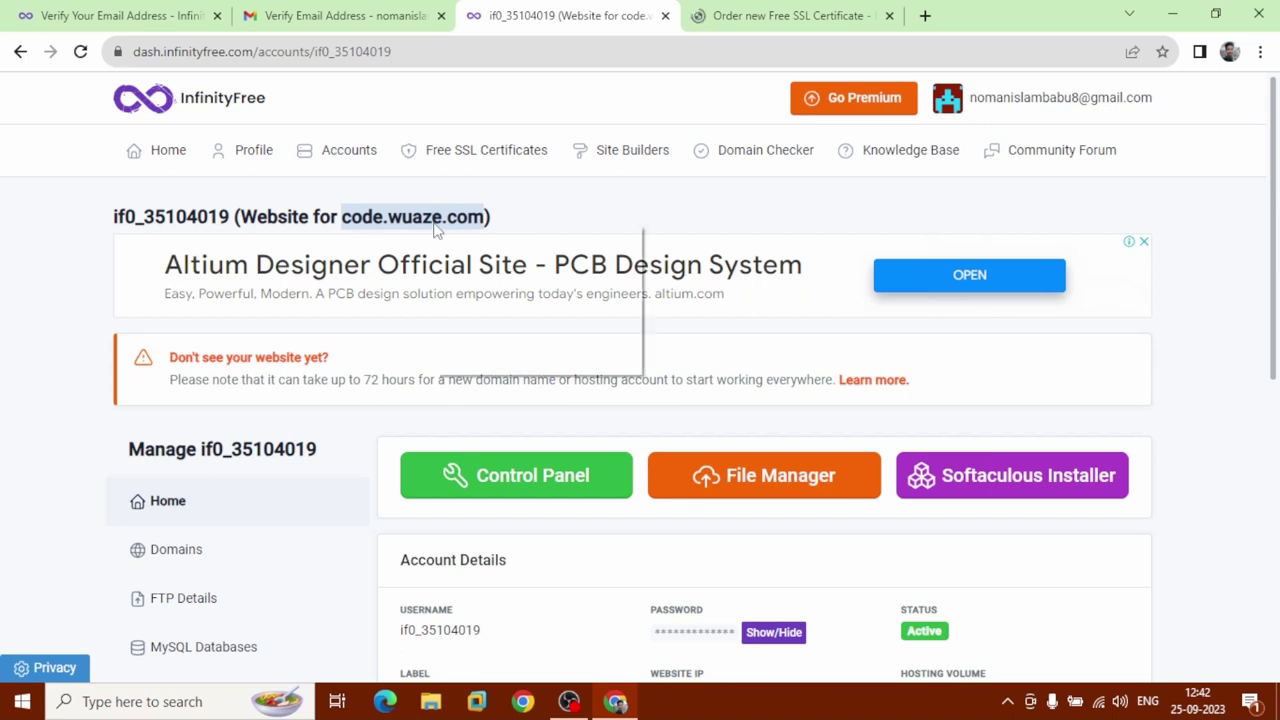
{"action": "left_click", "coordinate": [455, 238]}
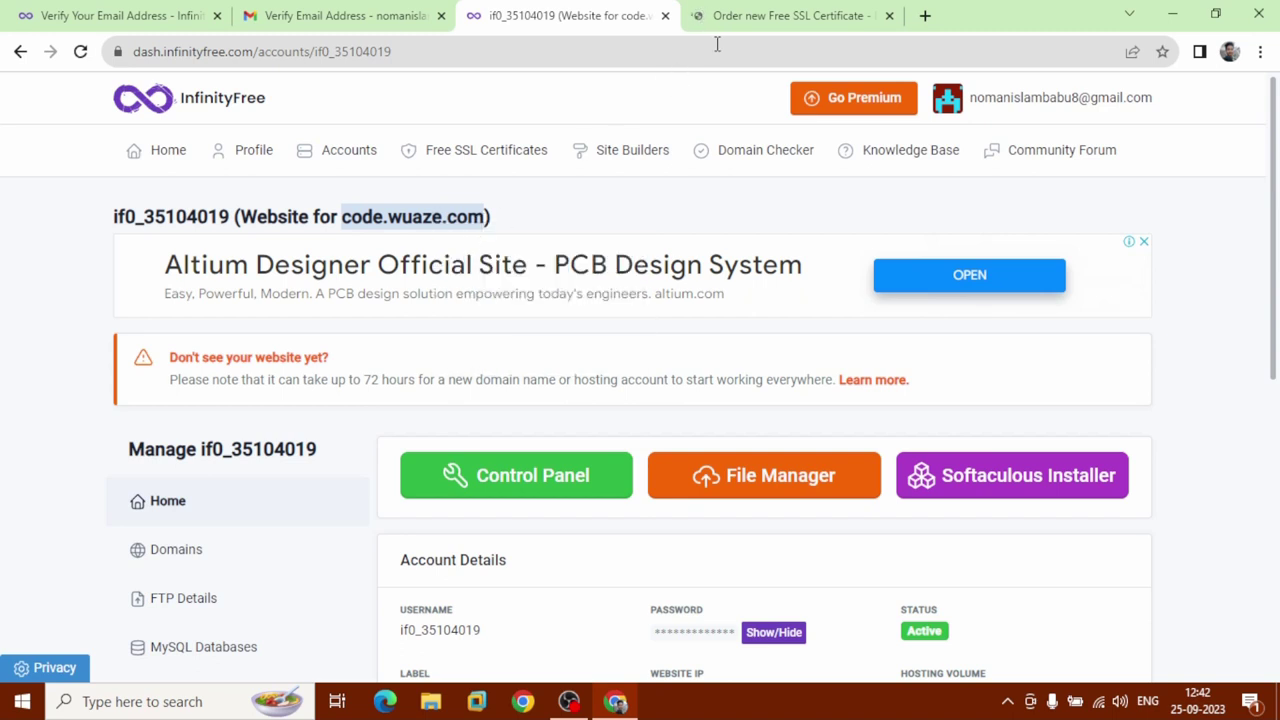
{"action": "left_click", "coordinate": [742, 20]}
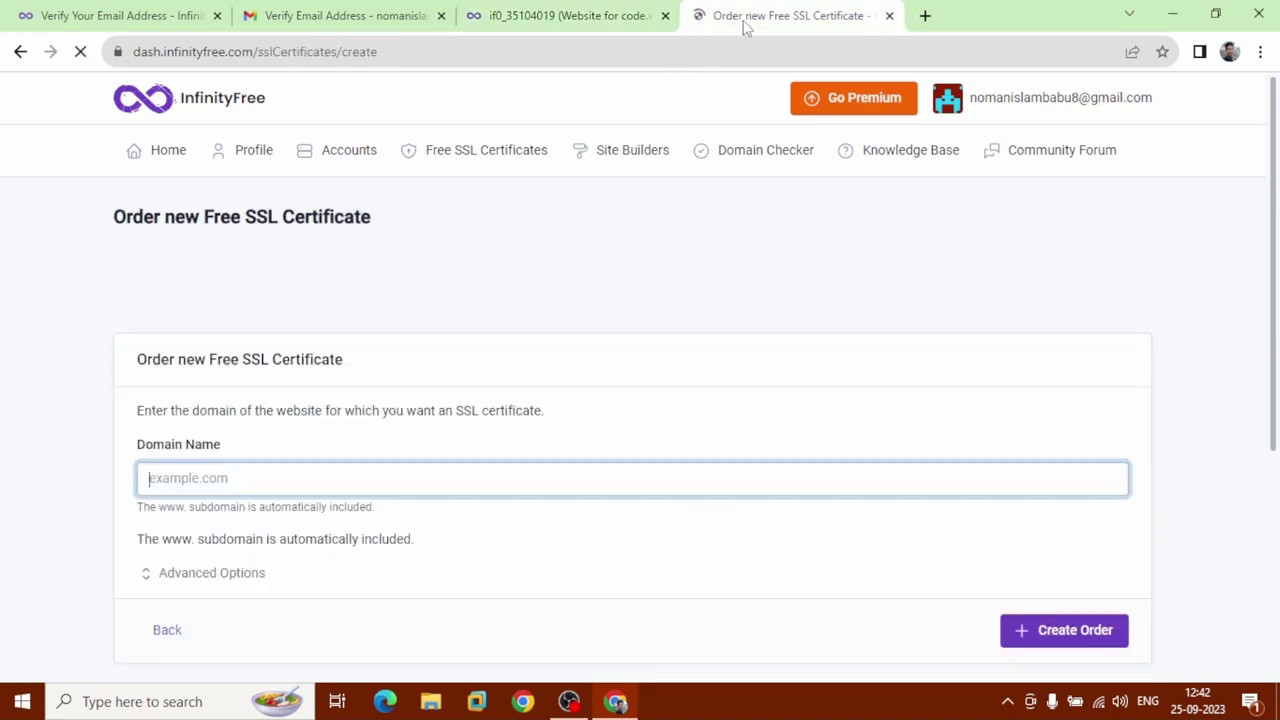
{"action": "left_click", "coordinate": [341, 477]}
{"action": "right_click", "coordinate": [341, 477]}
{"action": "left_click", "coordinate": [401, 330]}
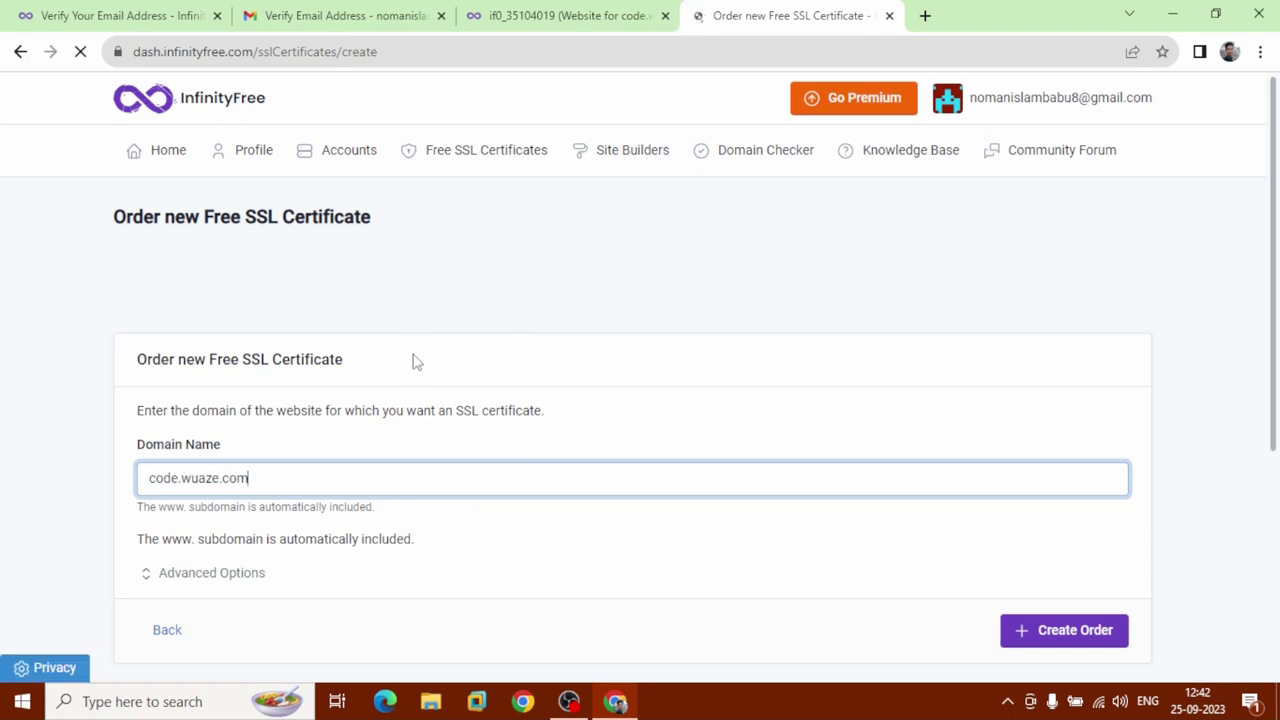
Set the SSL provider to Let's Encrypt under Advanced Options and submit the order.
{"action": "scroll", "coordinate": [450, 478], "scroll_direction": "down", "scroll_amount": 2}
{"action": "scroll", "coordinate": [450, 478], "scroll_direction": "down", "scroll_amount": 1}
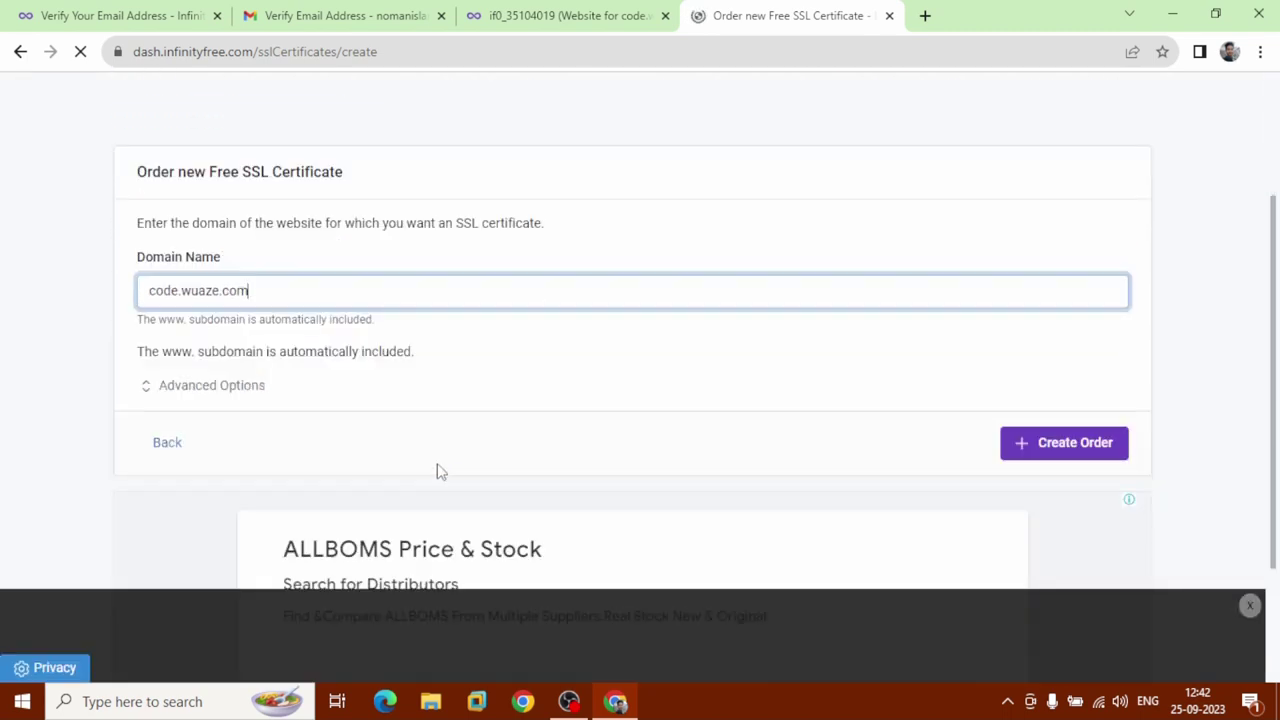
{"action": "left_click", "coordinate": [201, 391]}
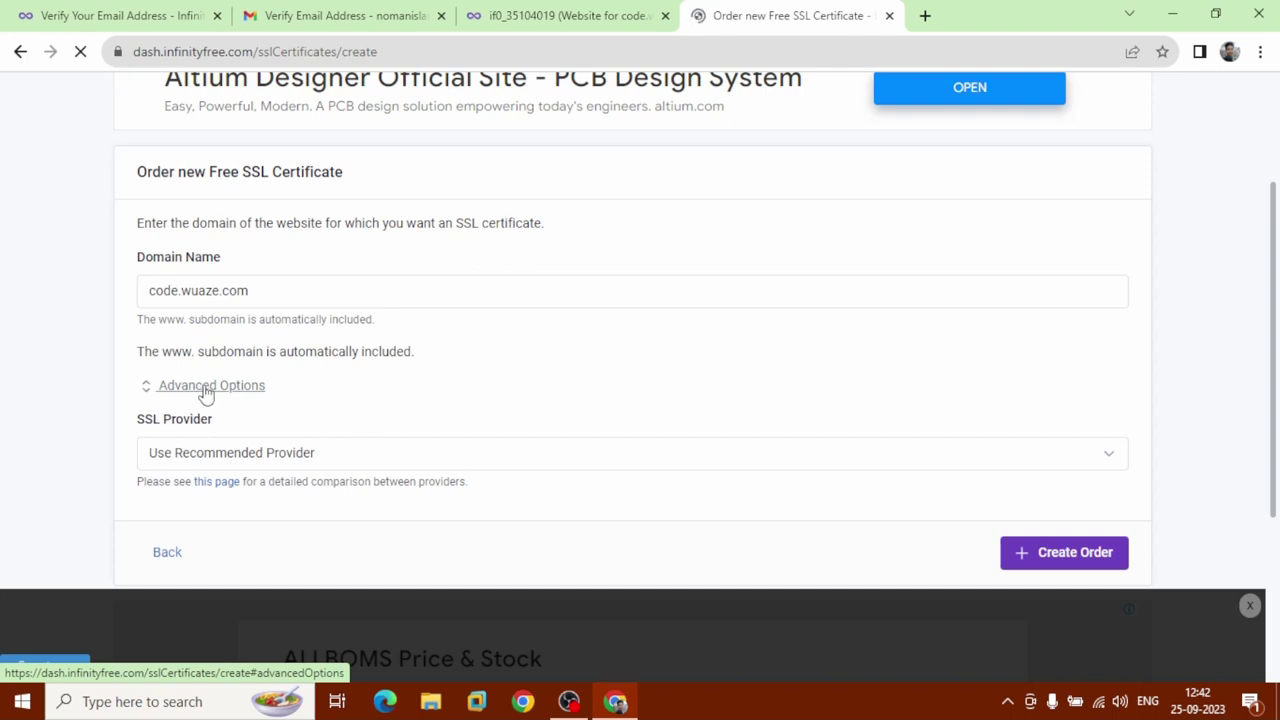
{"action": "left_click", "coordinate": [557, 468]}
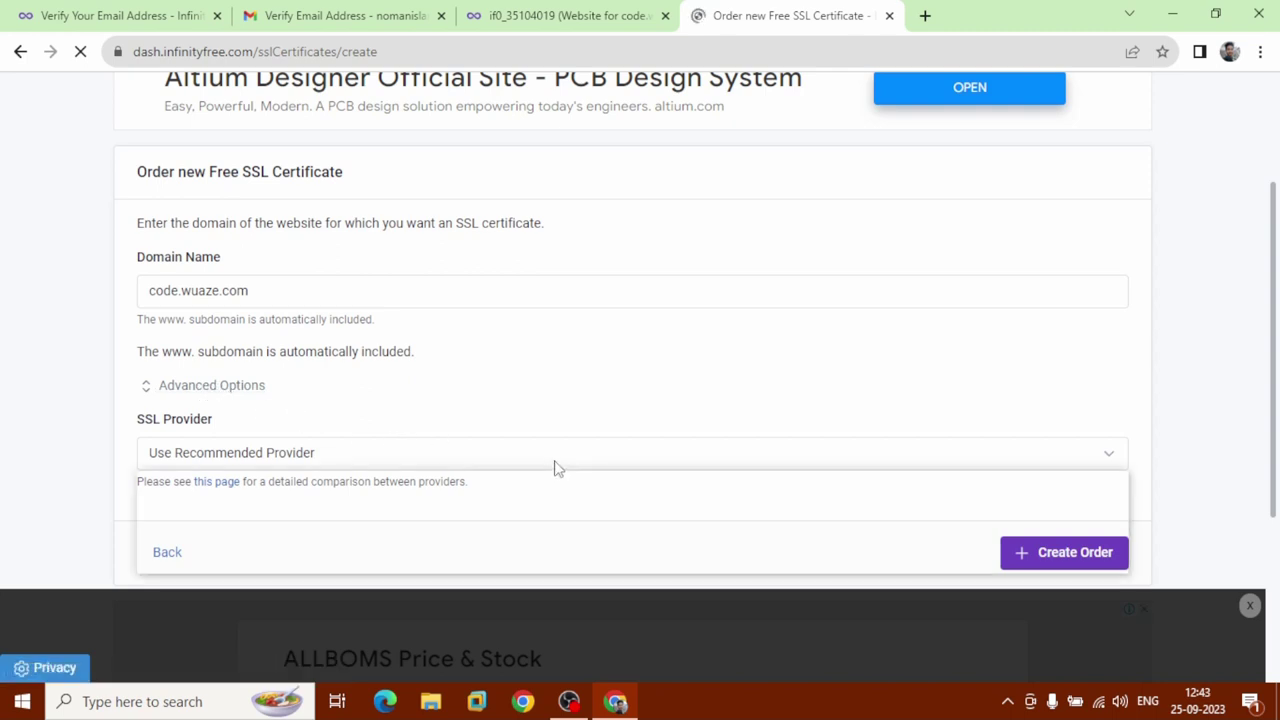
{"action": "scroll", "coordinate": [557, 468], "scroll_direction": "down", "scroll_amount": 2}
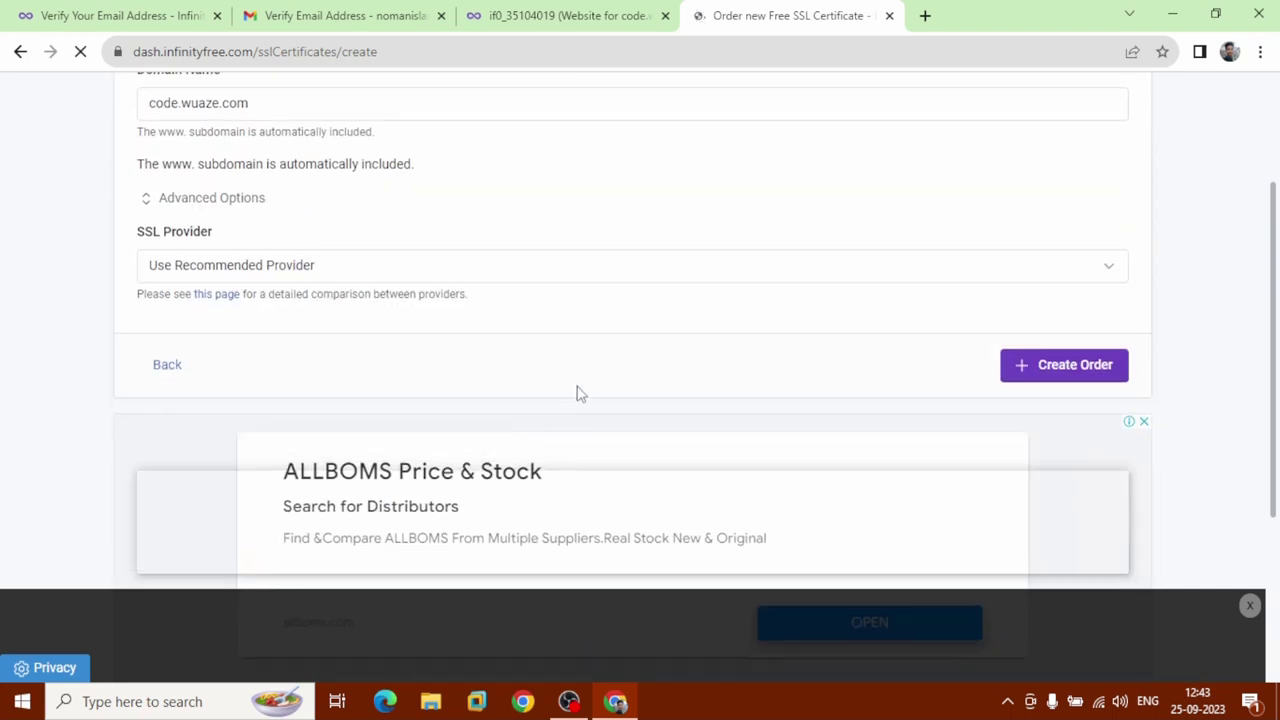
{"action": "left_click", "coordinate": [589, 266]}
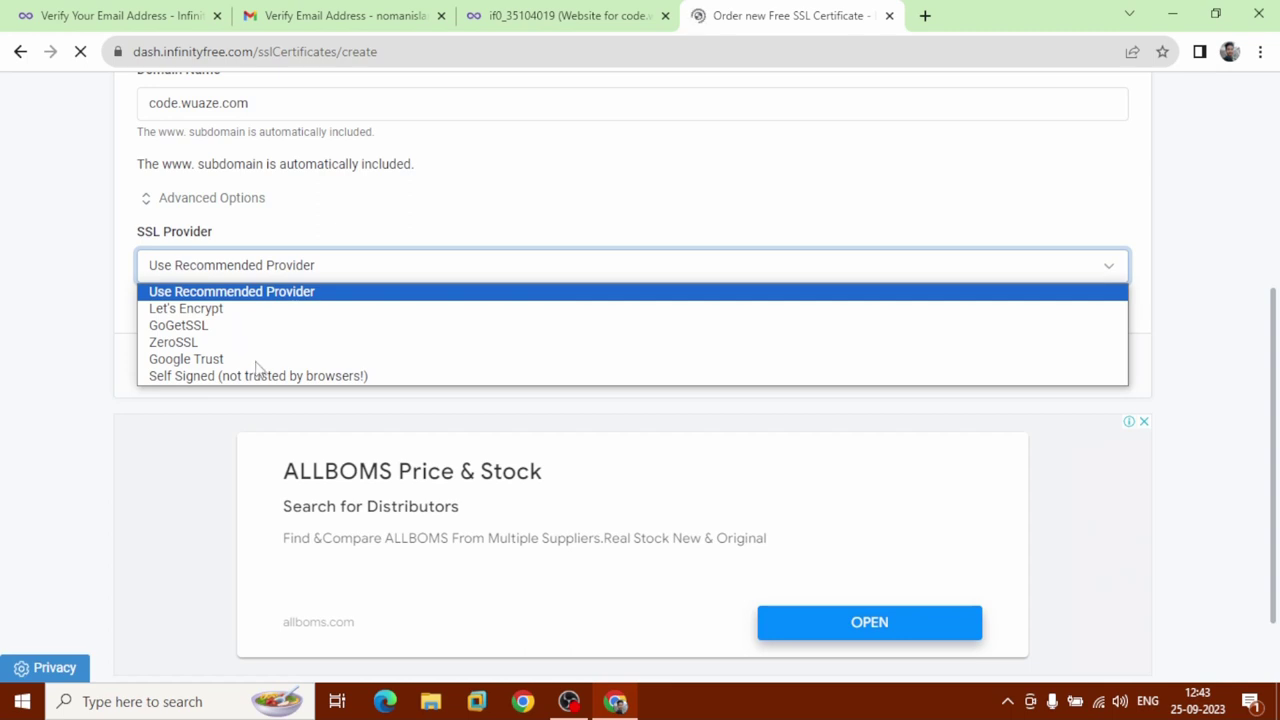
{"action": "key", "text": "Down"}
{"action": "key", "text": "Down"}
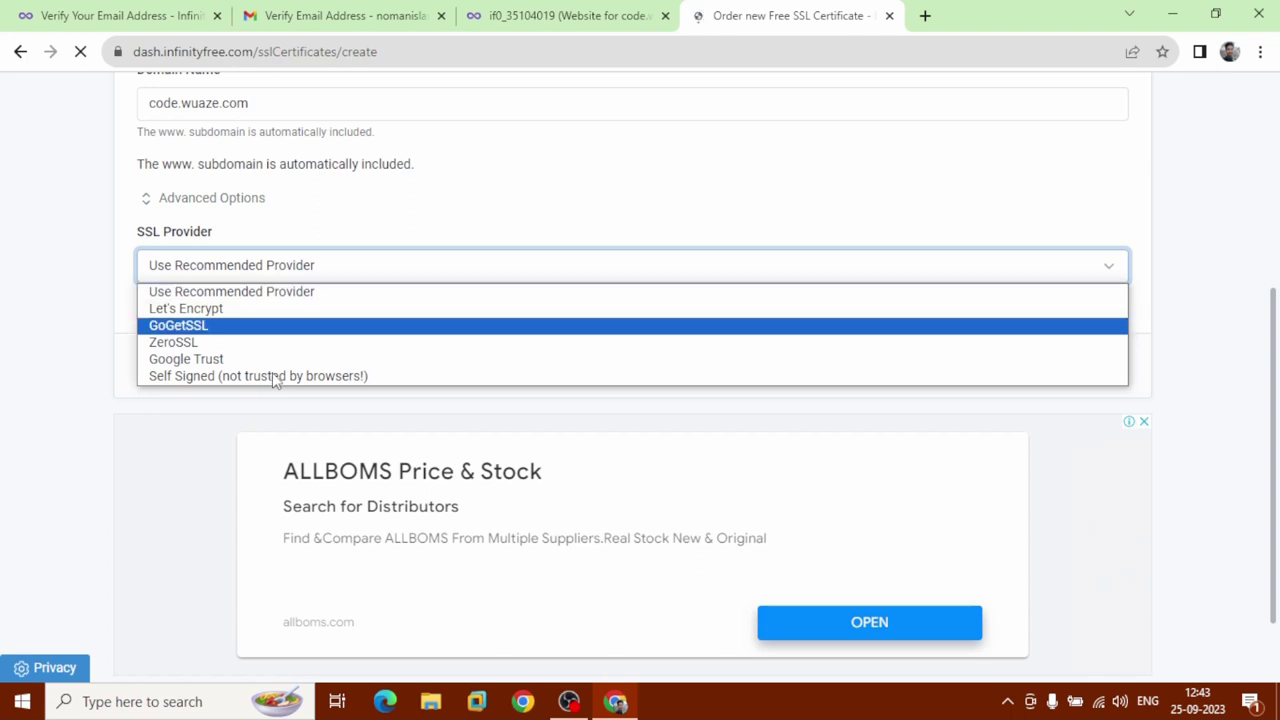
{"action": "key", "text": "Down"}
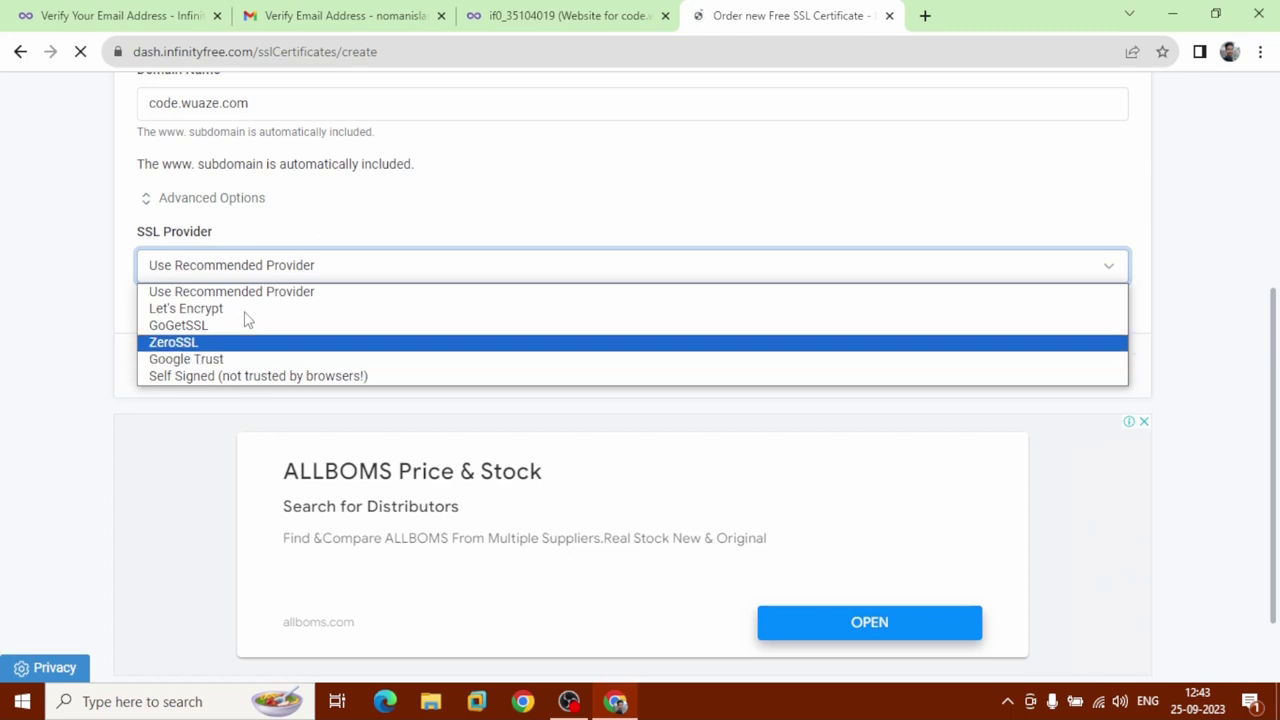
{"action": "key", "text": "Up"}
{"action": "key", "text": "Up"}
{"action": "key", "text": "Up"}
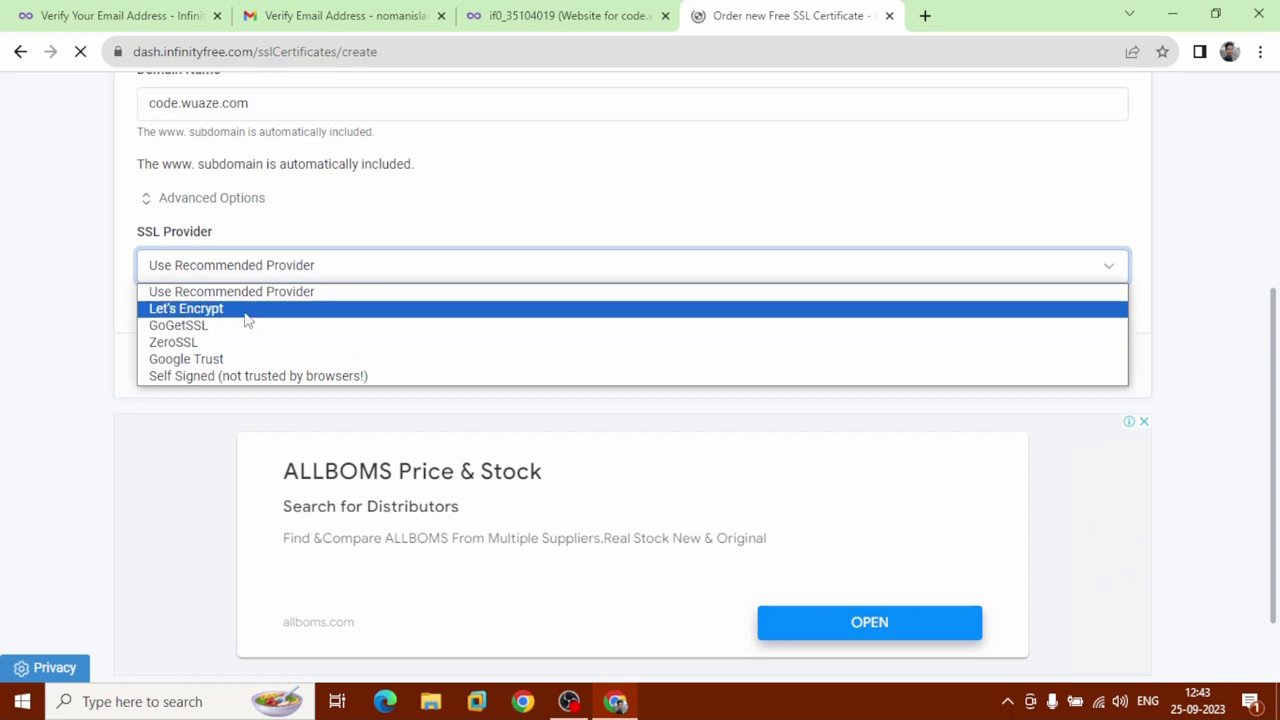
{"action": "key", "text": "Return"}
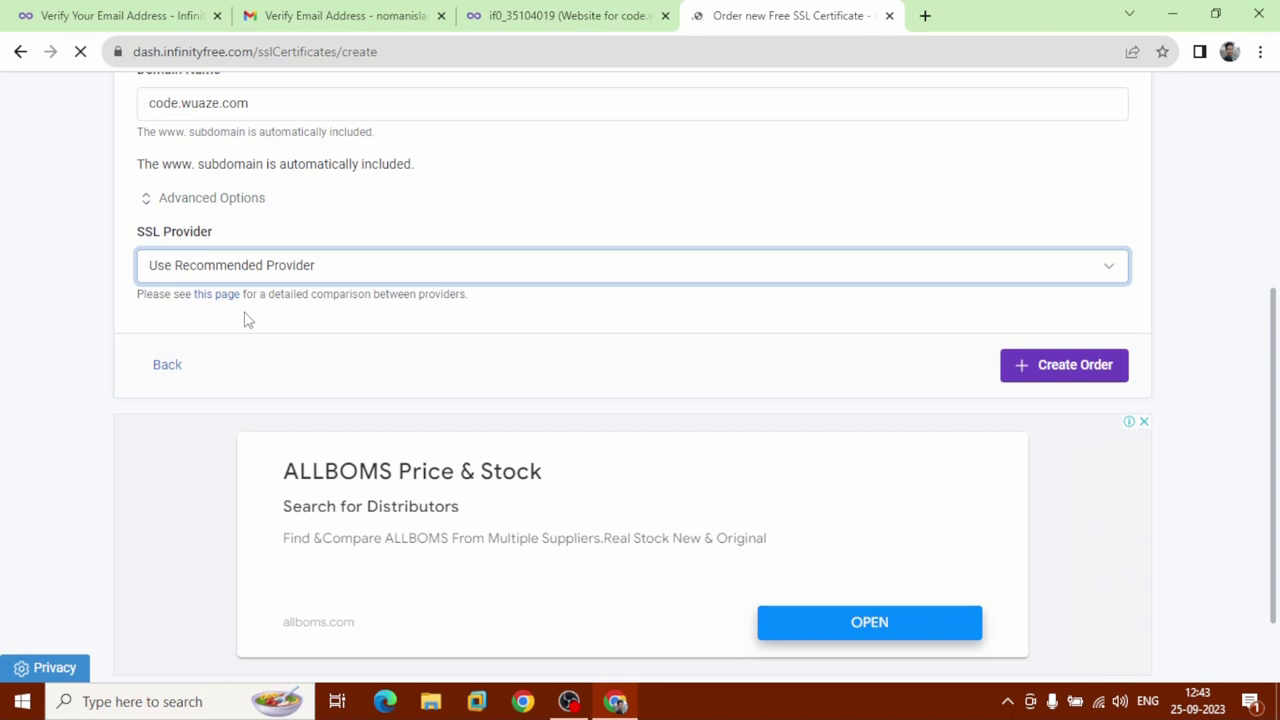
{"action": "key", "text": "Down"}
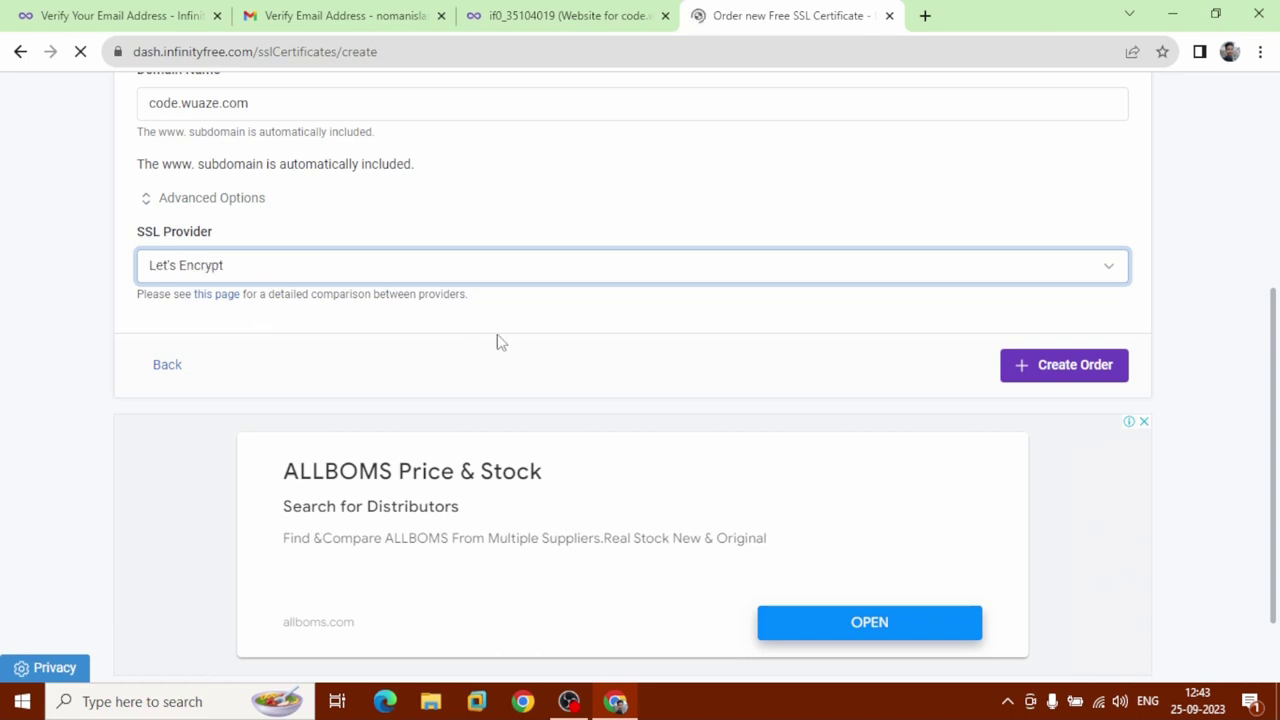
{"action": "left_click", "coordinate": [1096, 373]}
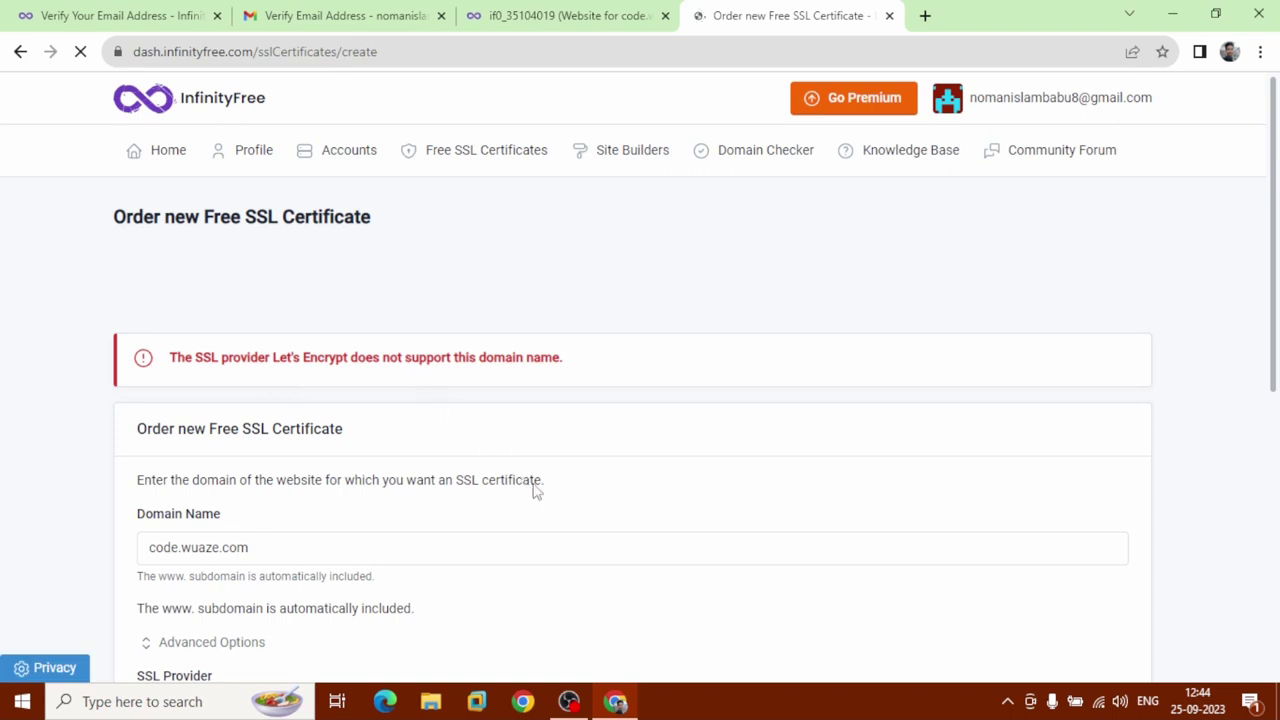
Change the SSL provider to Use Recommended Provider and resubmit the code.wuaze.com order.
{"action": "scroll", "coordinate": [588, 514], "scroll_direction": "down", "scroll_amount": 2}
{"action": "scroll", "coordinate": [588, 514], "scroll_direction": "down", "scroll_amount": 1}
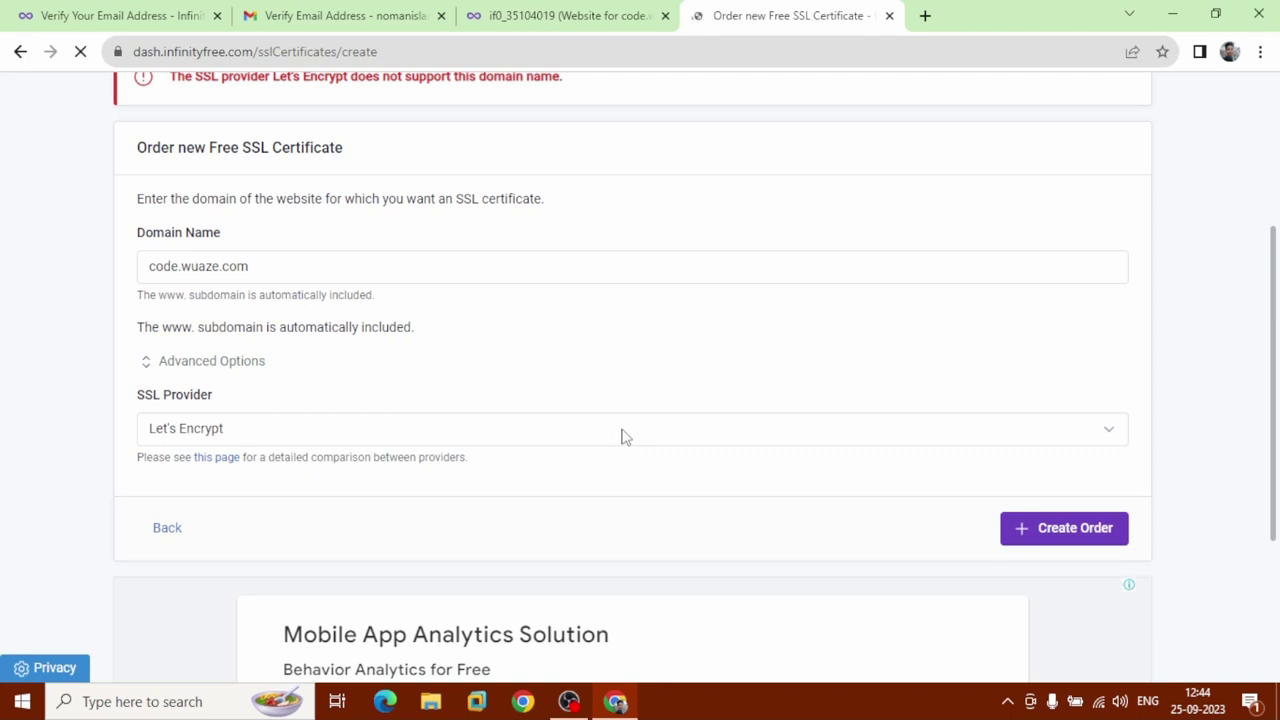
{"action": "left_click", "coordinate": [621, 436]}
{"action": "left_click", "coordinate": [621, 435]}
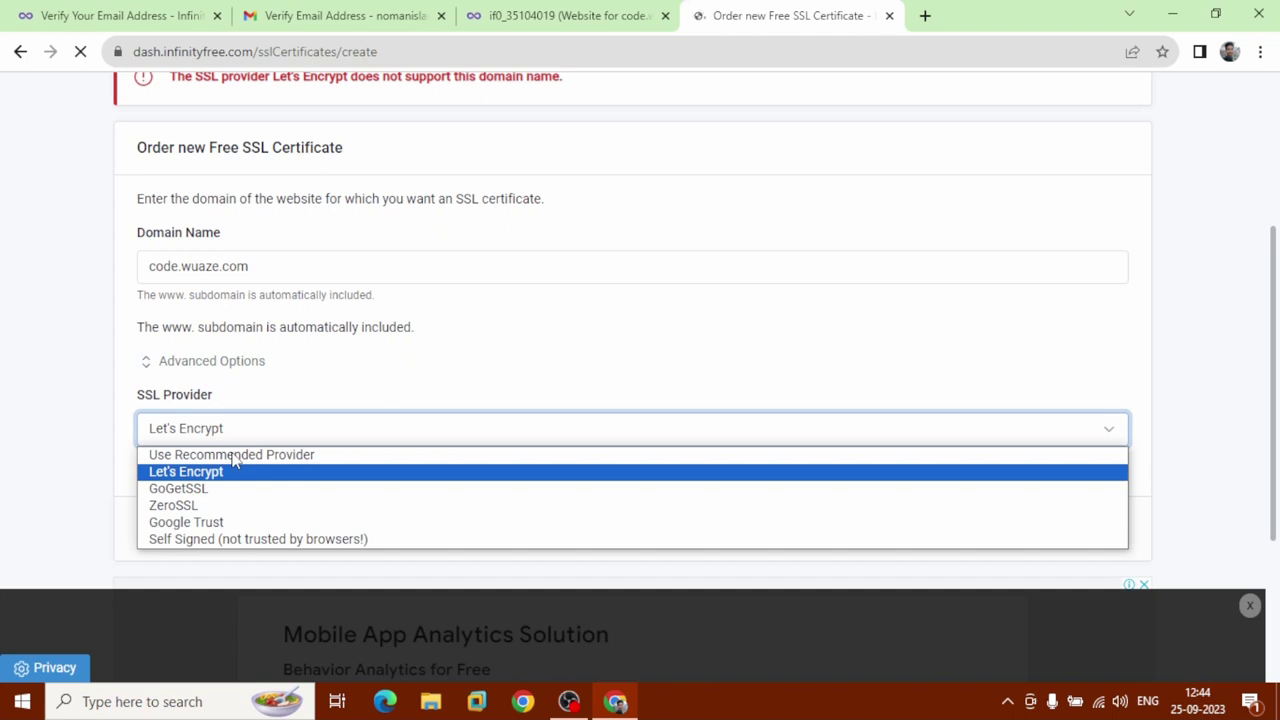
{"action": "left_click", "coordinate": [233, 460]}
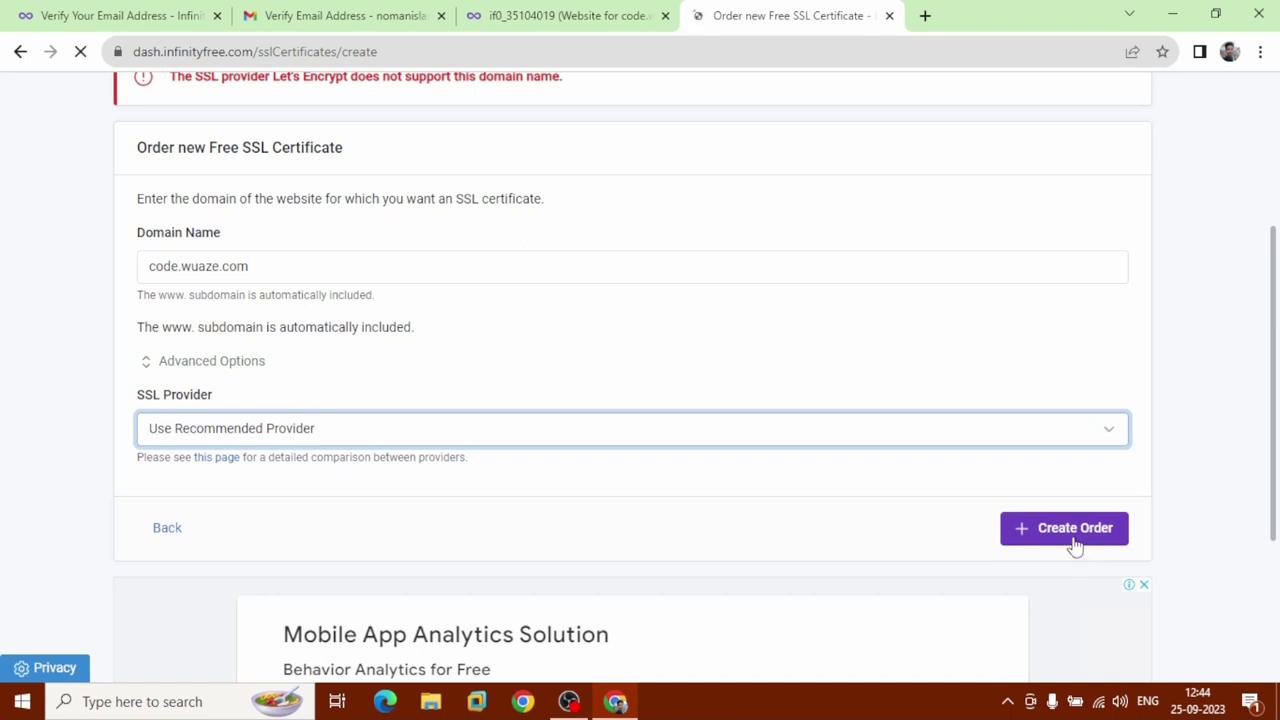
{"action": "left_click", "coordinate": [1075, 546]}
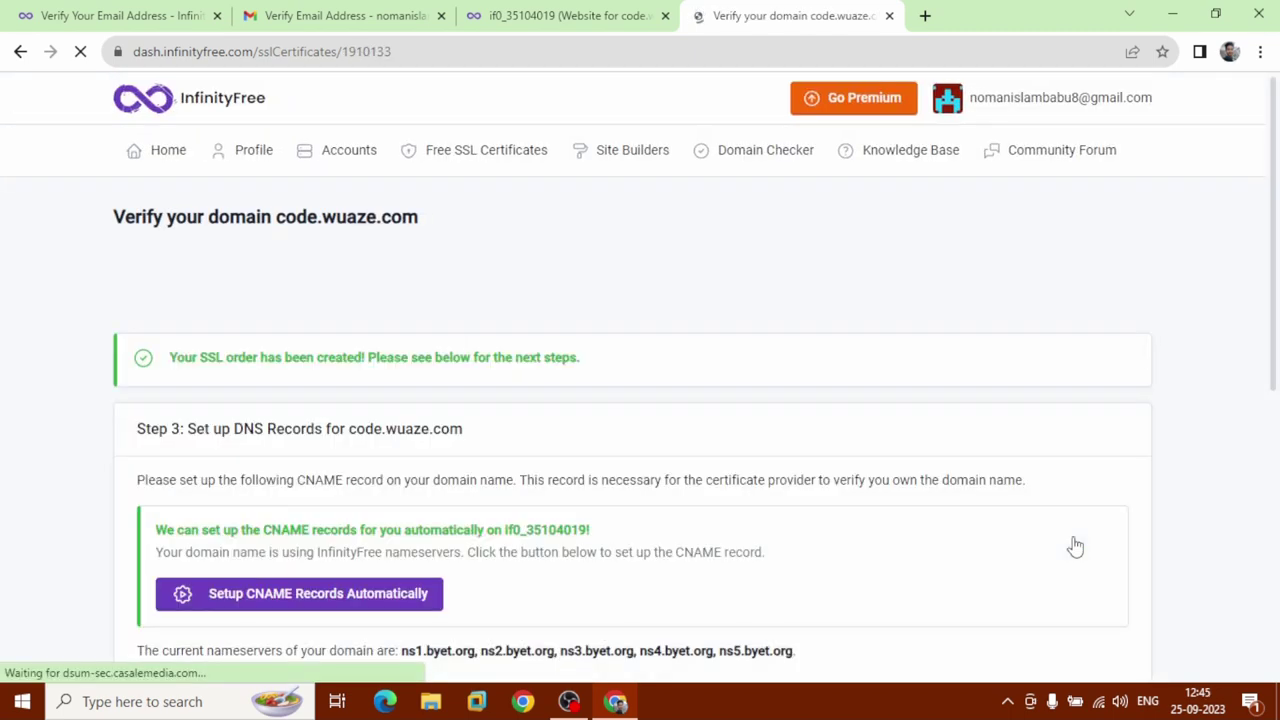
Copy the SSL order's _acme-challenge record name and go back to the code.wuaze.com account tab.
{"action": "left_click_drag", "start_coordinate": [166, 358], "coordinate": [596, 376]}
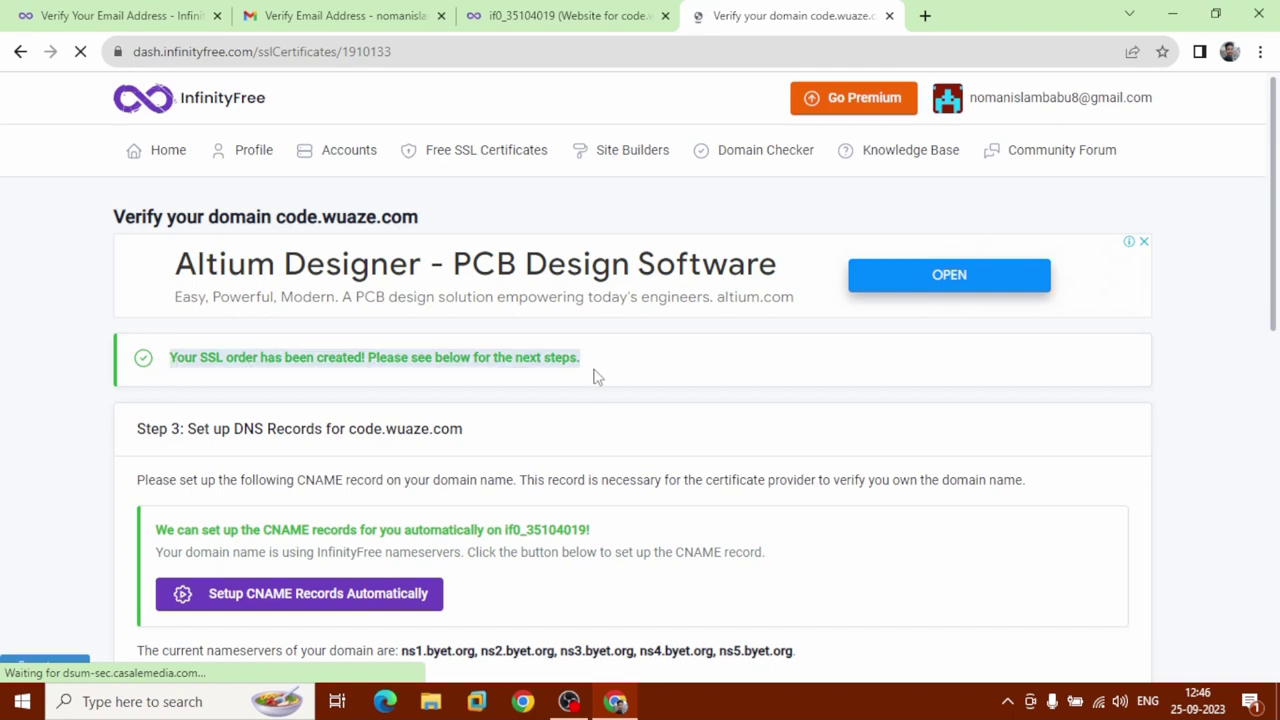
{"action": "scroll", "coordinate": [596, 376], "scroll_direction": "down", "scroll_amount": 4}
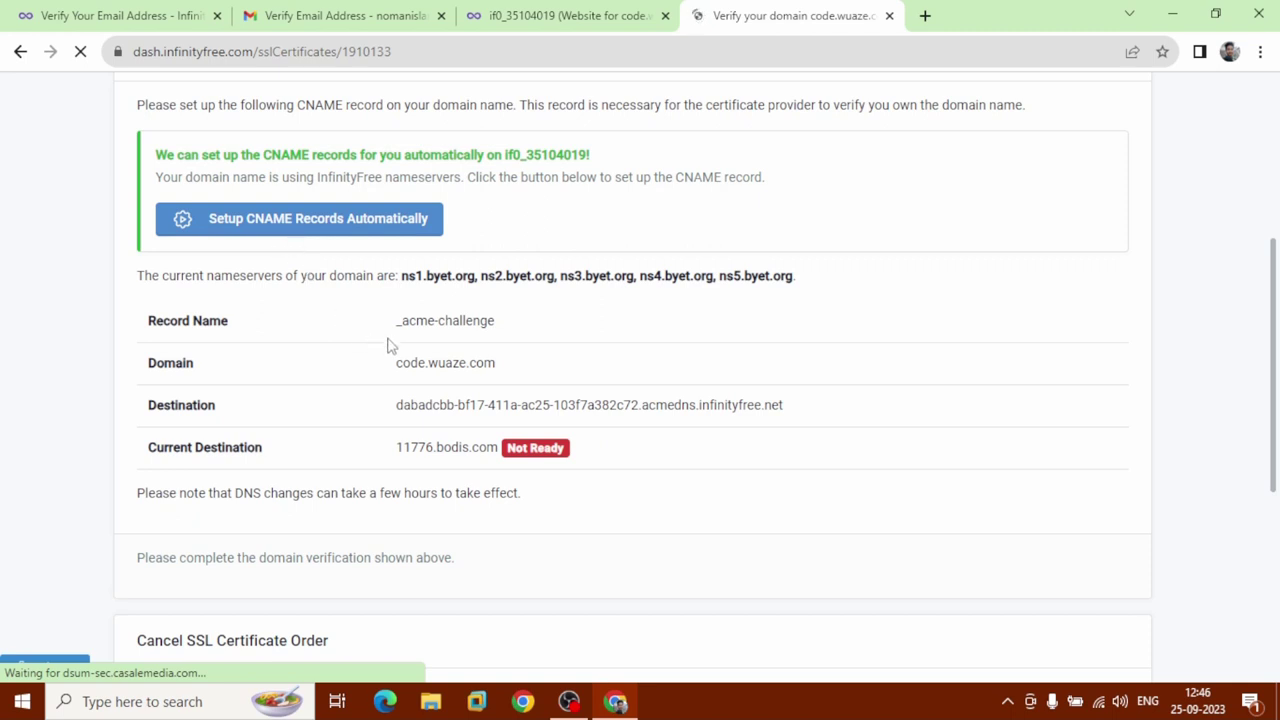
{"action": "left_click_drag", "start_coordinate": [395, 330], "coordinate": [500, 337]}
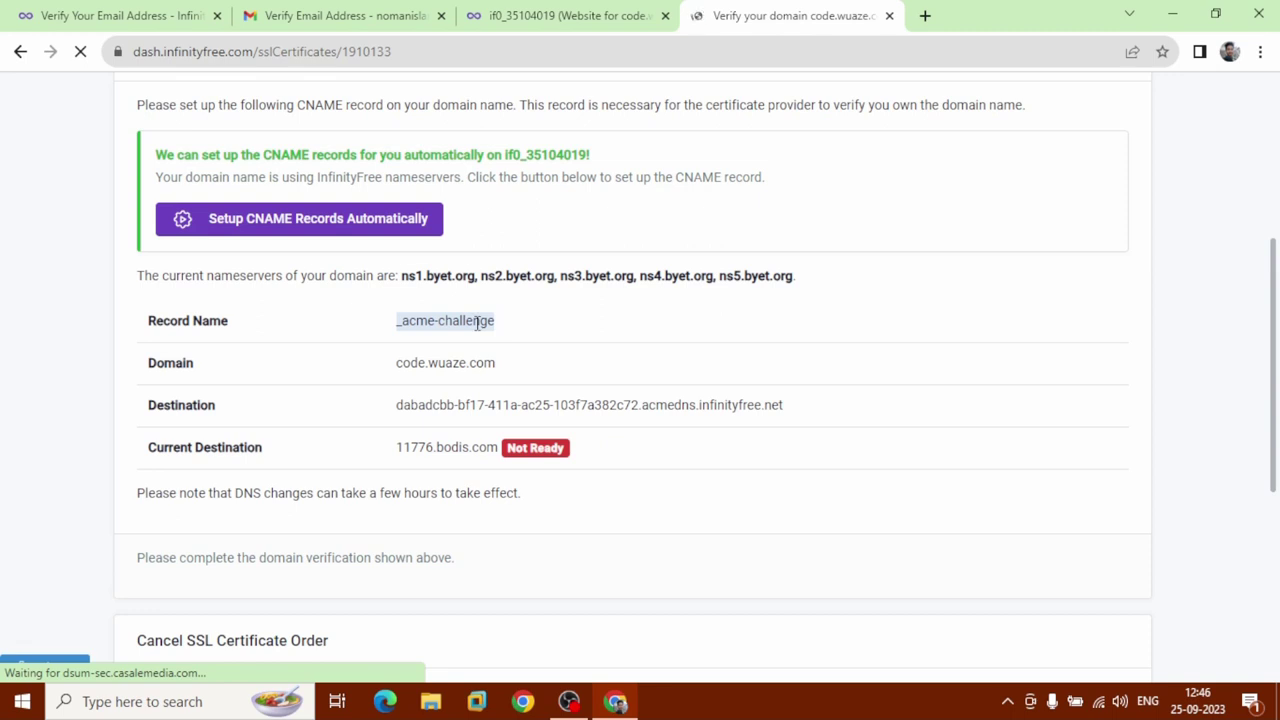
{"action": "right_click", "coordinate": [478, 322]}
{"action": "left_click", "coordinate": [507, 338]}
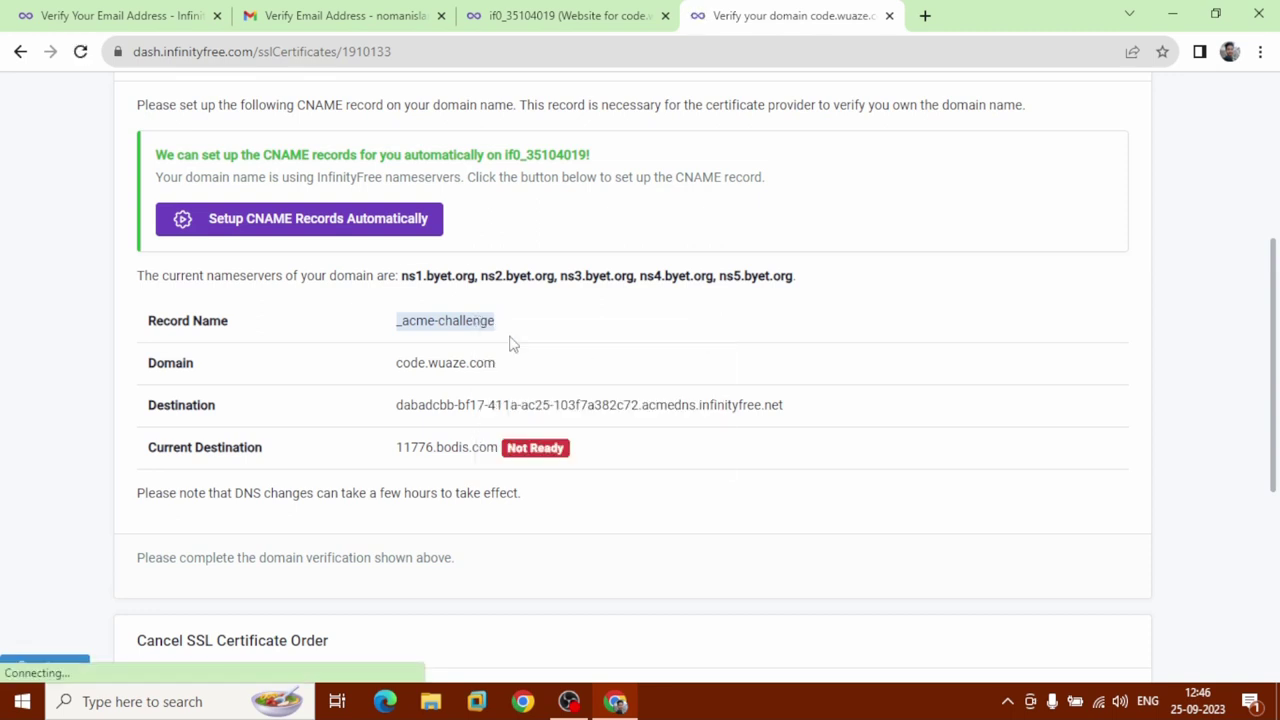
{"action": "left_click", "coordinate": [522, 12]}
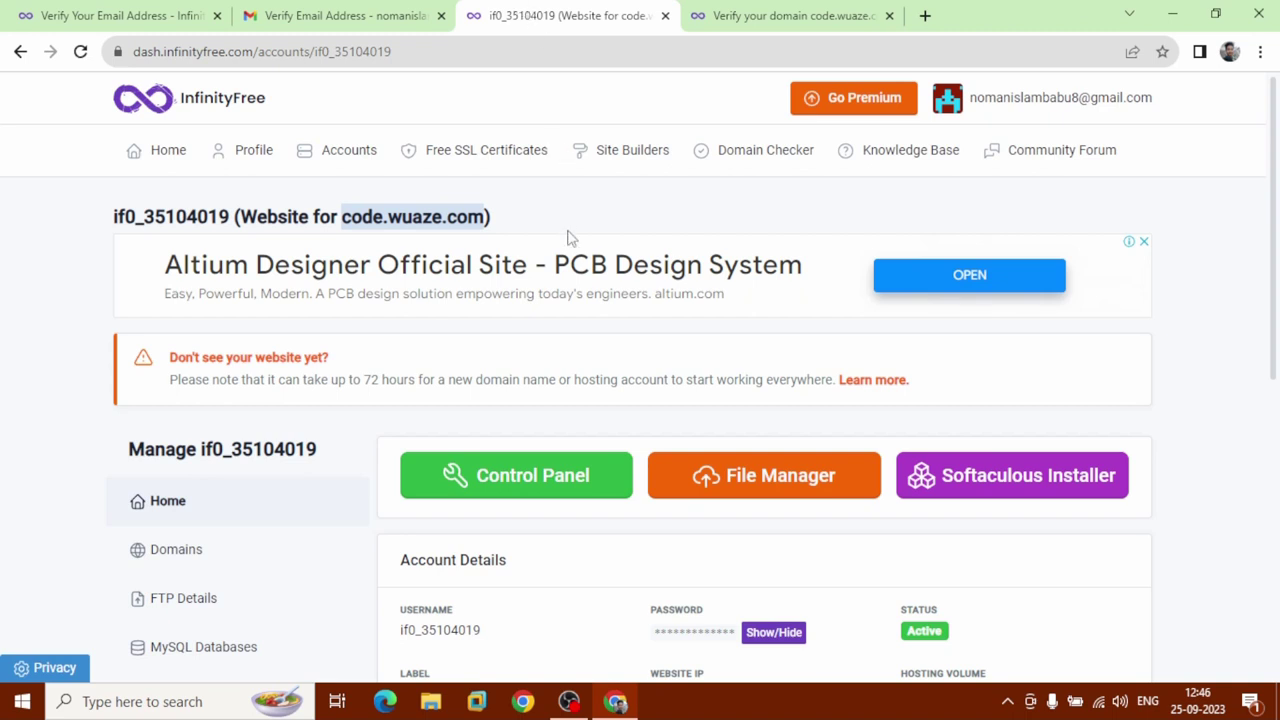
From the control panel's Advanced section, open the Custom CNAME Records page.
{"action": "left_click", "coordinate": [540, 490]}
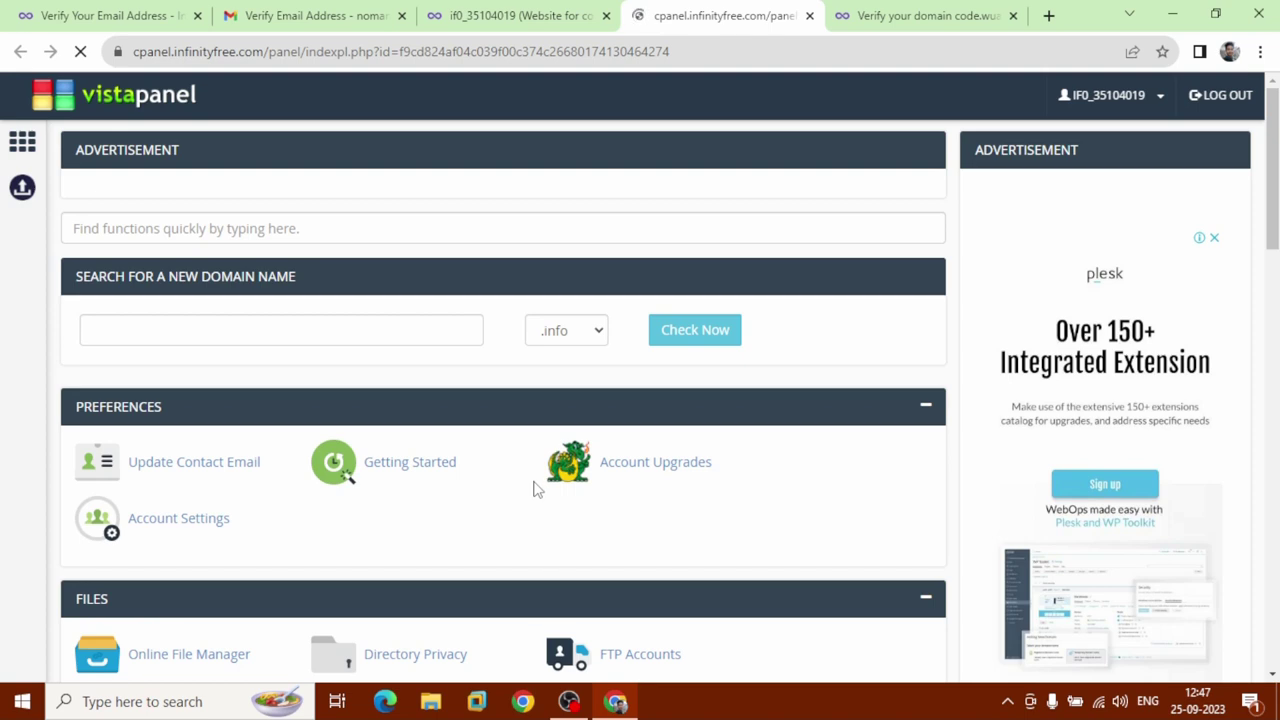
{"action": "scroll", "coordinate": [534, 489], "scroll_direction": "down", "scroll_amount": 5}
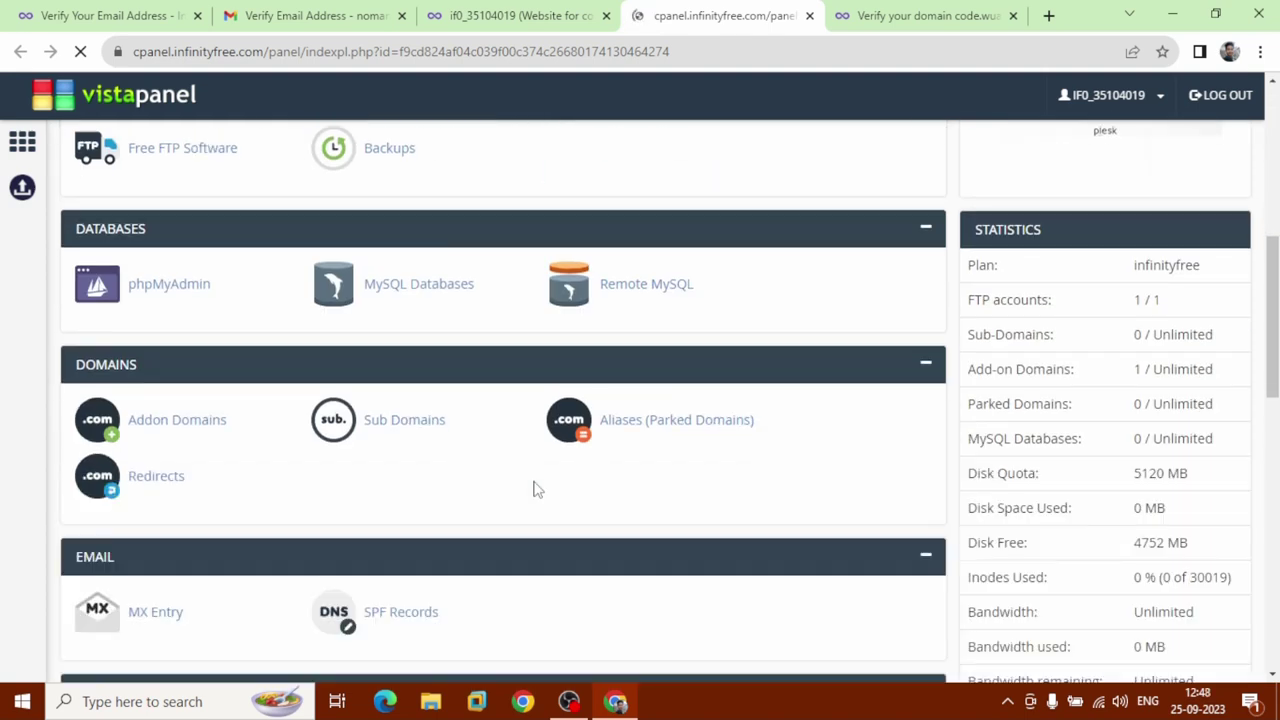
{"action": "scroll", "coordinate": [537, 489], "scroll_direction": "down", "scroll_amount": 5}
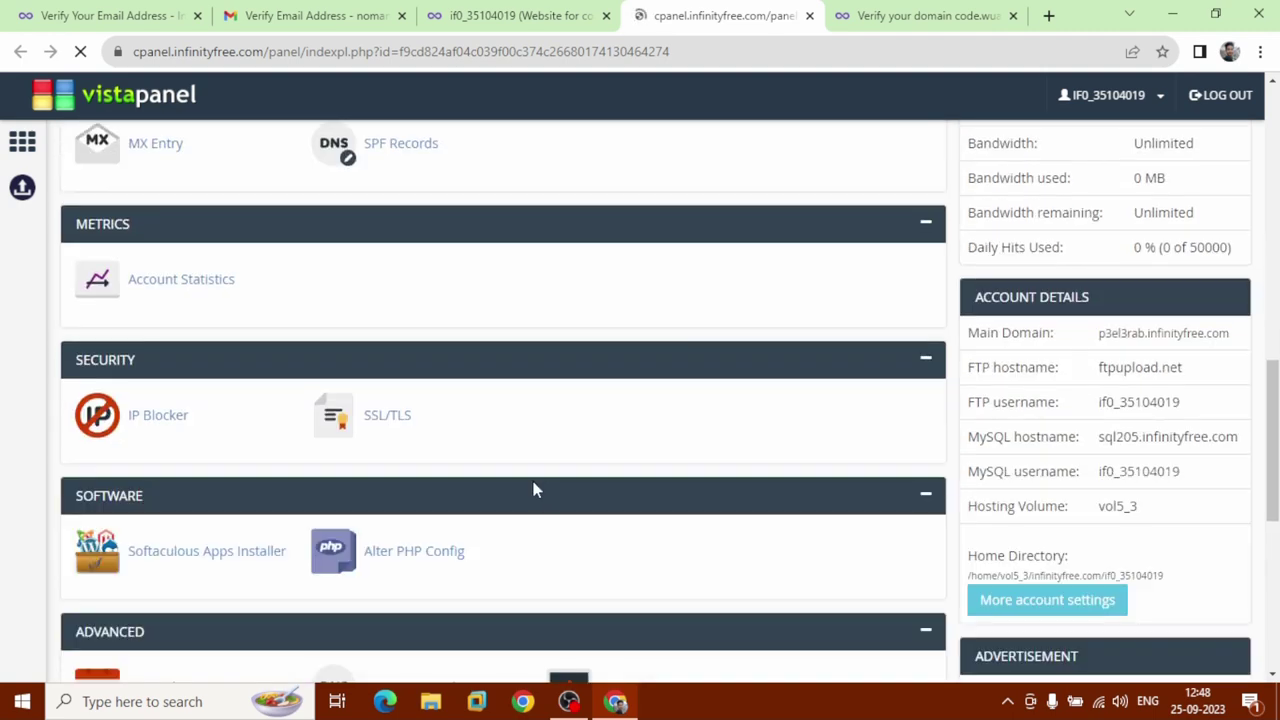
{"action": "scroll", "coordinate": [533, 481], "scroll_direction": "down", "scroll_amount": 4}
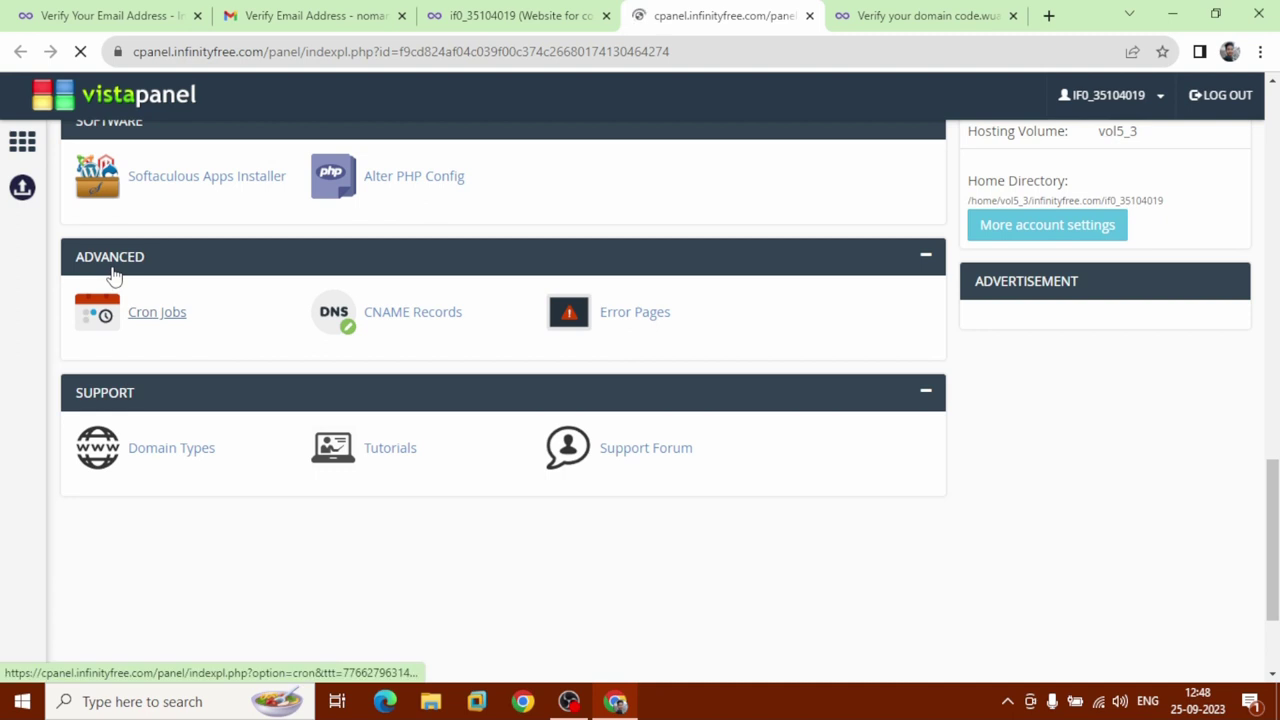
{"action": "left_click", "coordinate": [420, 325]}
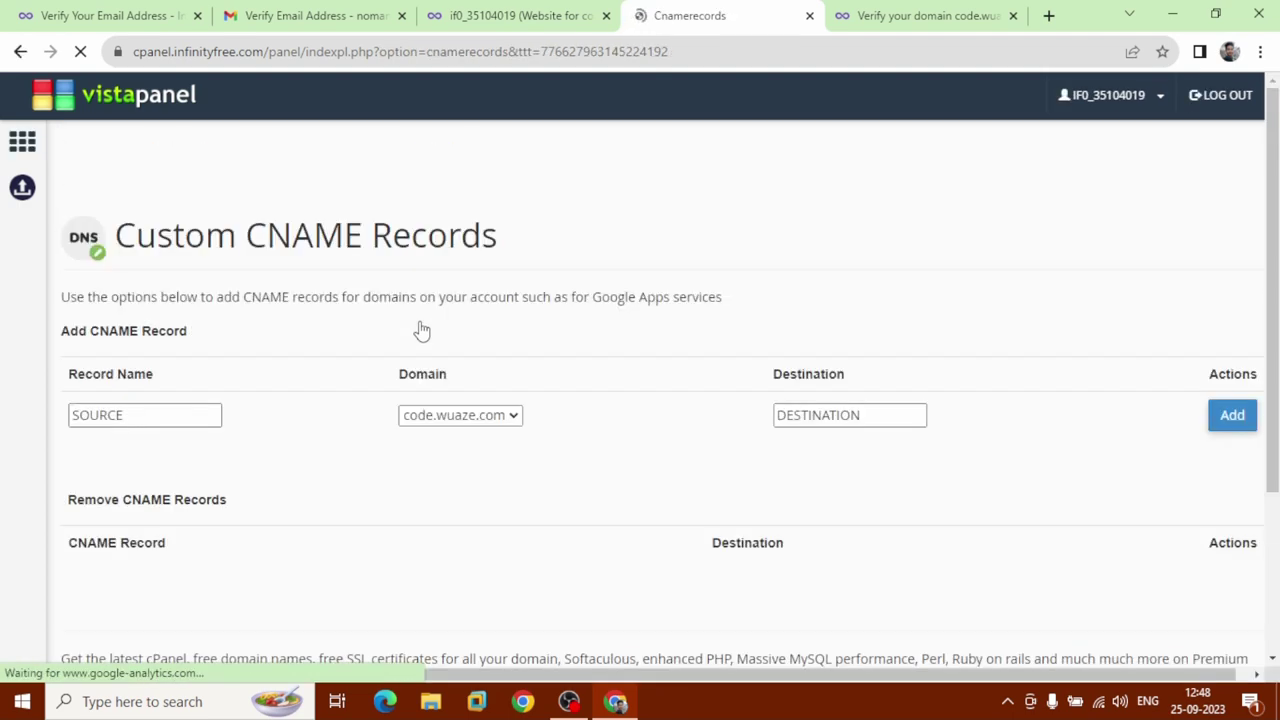
Add CNAME _acme-challenge using the Destination value copied from the verification page.
{"action": "left_click", "coordinate": [179, 417]}
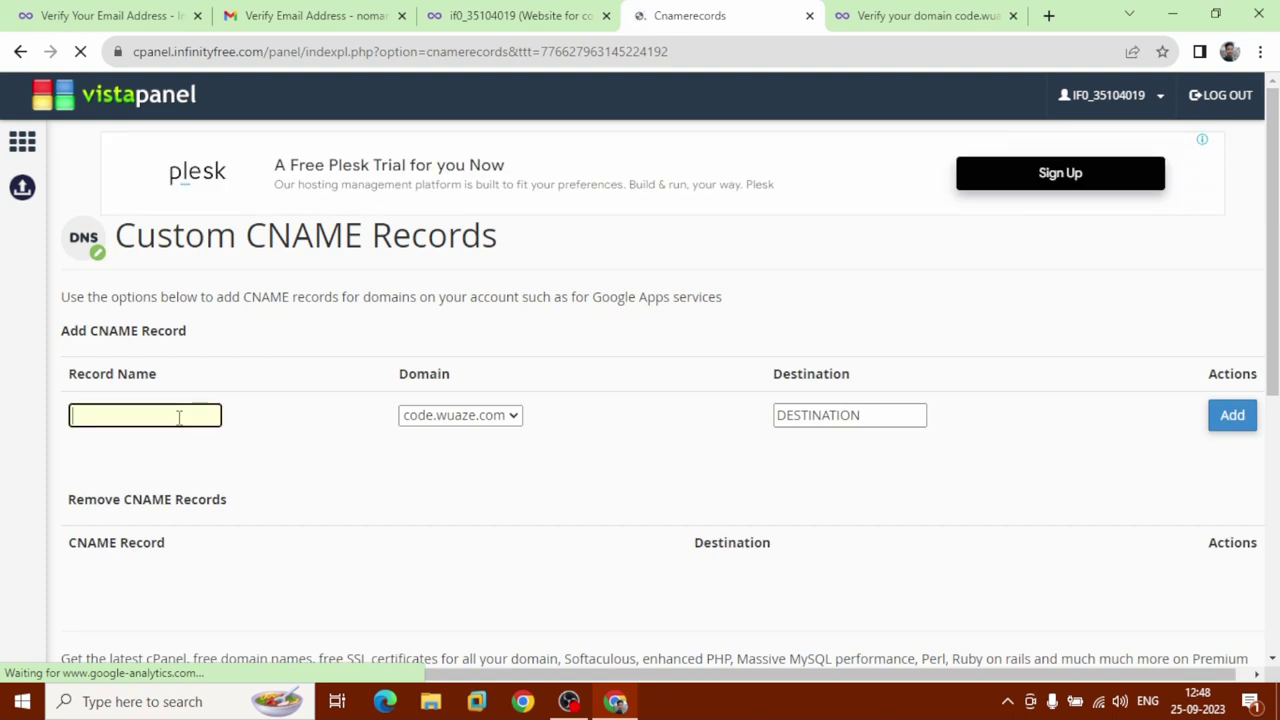
{"action": "key", "text": "ctrl+v"}
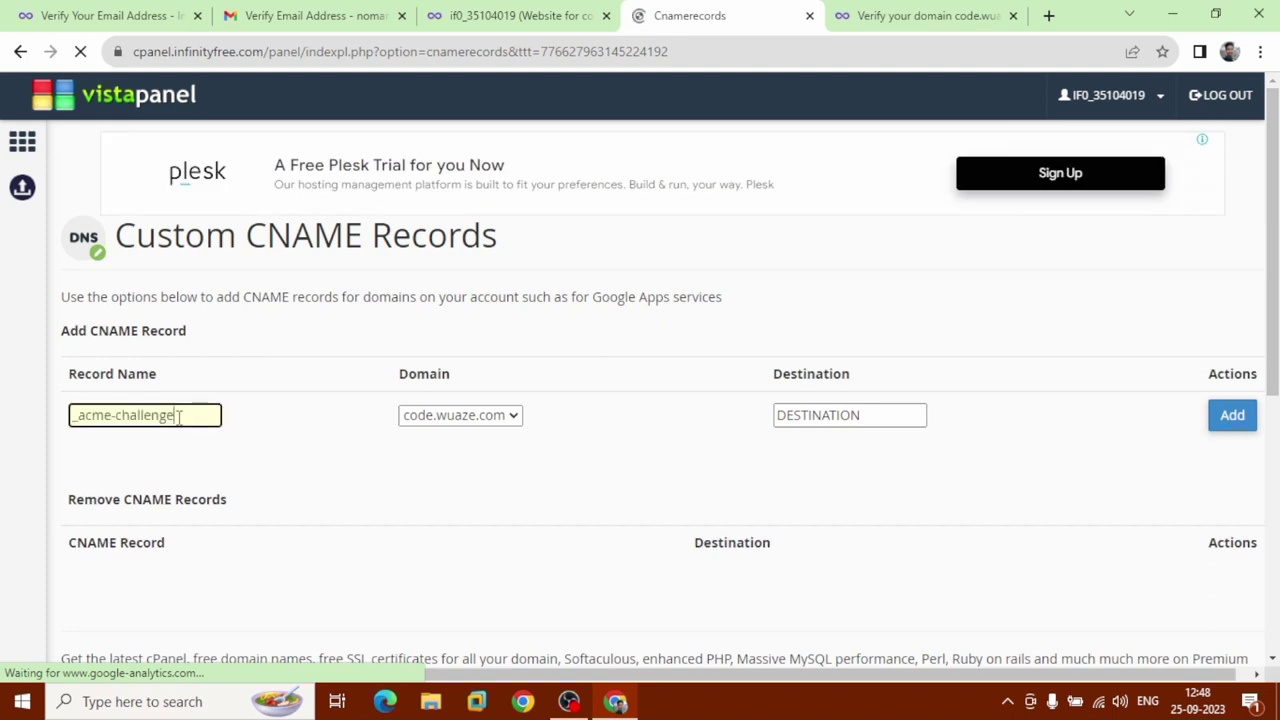
{"action": "left_click", "coordinate": [845, 14]}
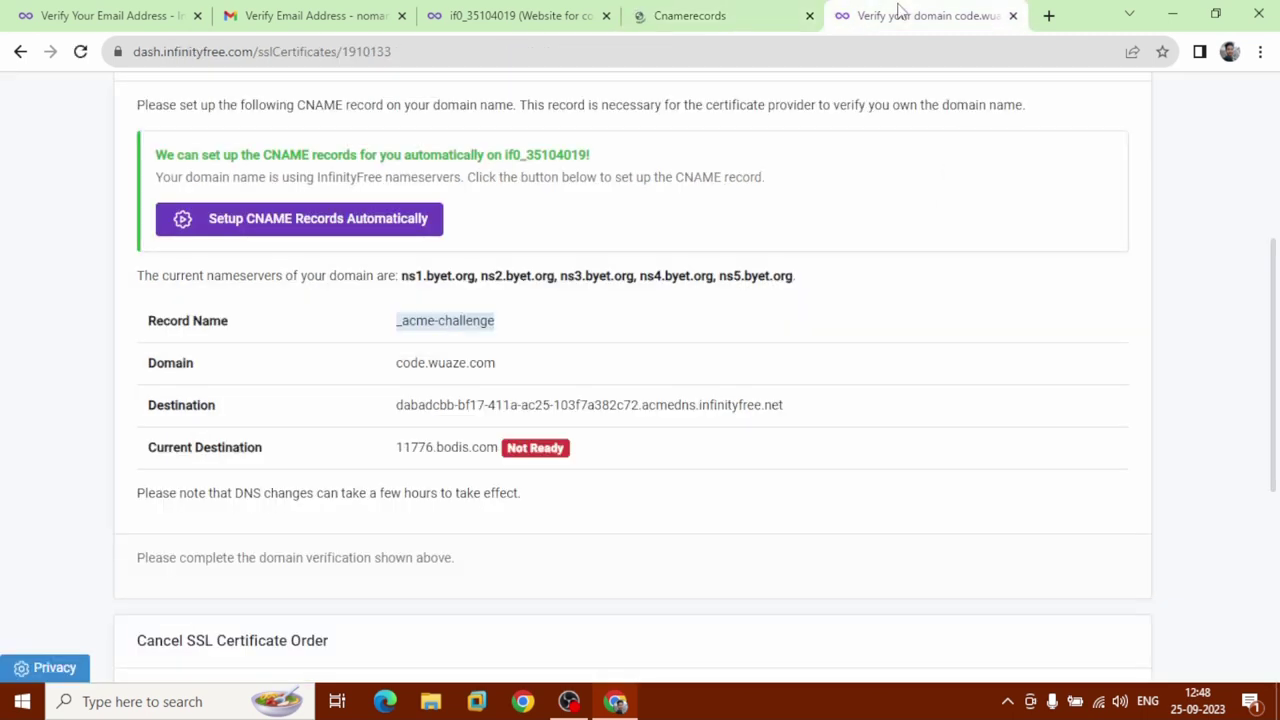
{"action": "left_click", "coordinate": [398, 410]}
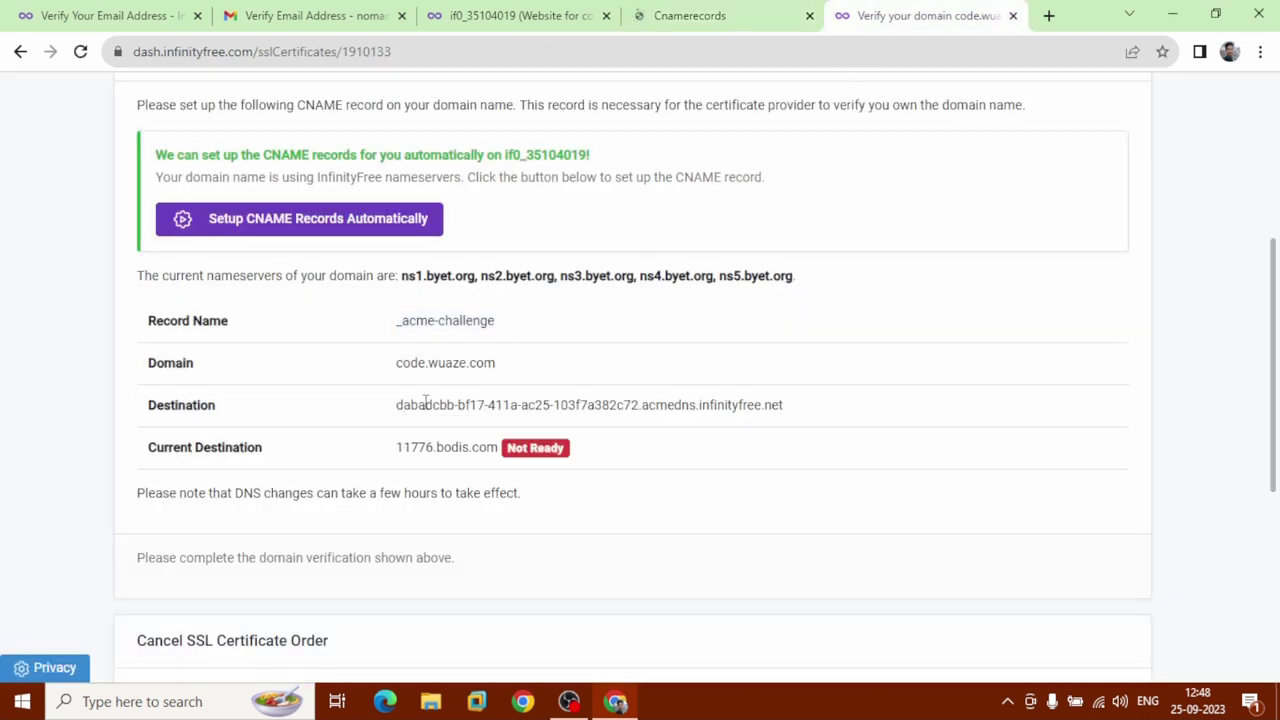
{"action": "left_click_drag", "start_coordinate": [784, 403], "coordinate": [786, 404]}
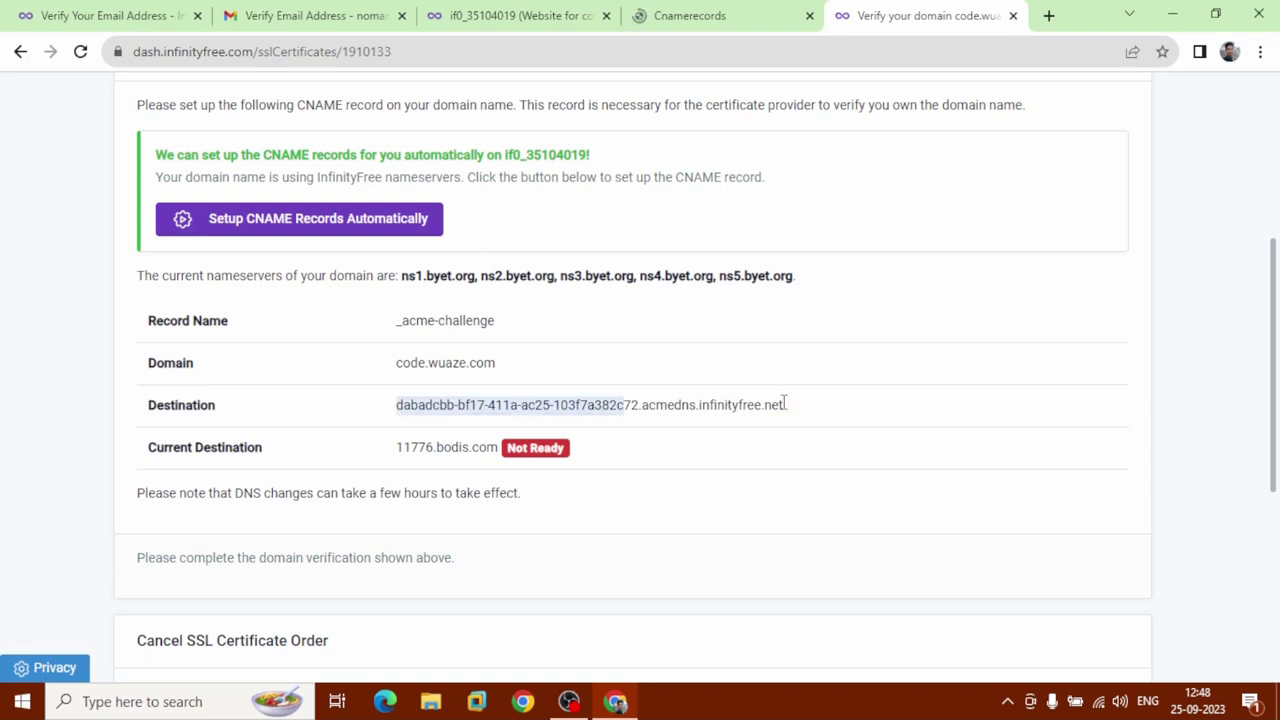
{"action": "right_click", "coordinate": [756, 404]}
{"action": "left_click", "coordinate": [775, 420]}
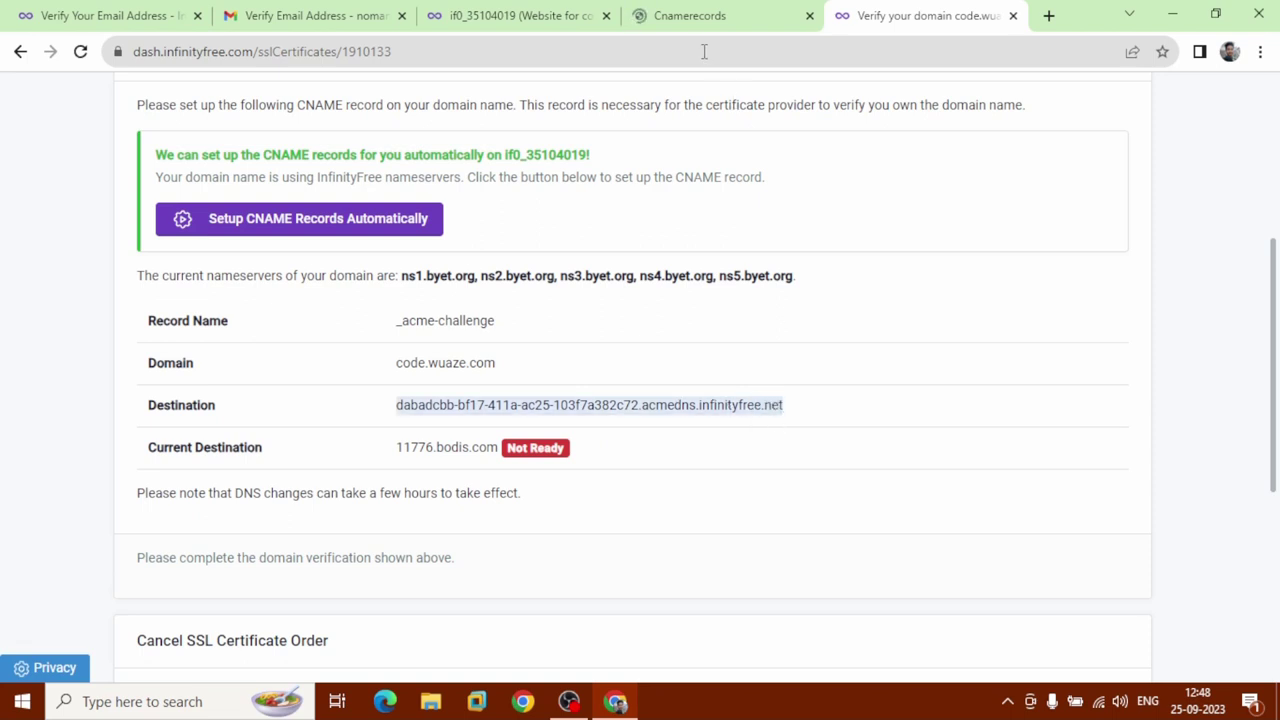
{"action": "left_click", "coordinate": [714, 17]}
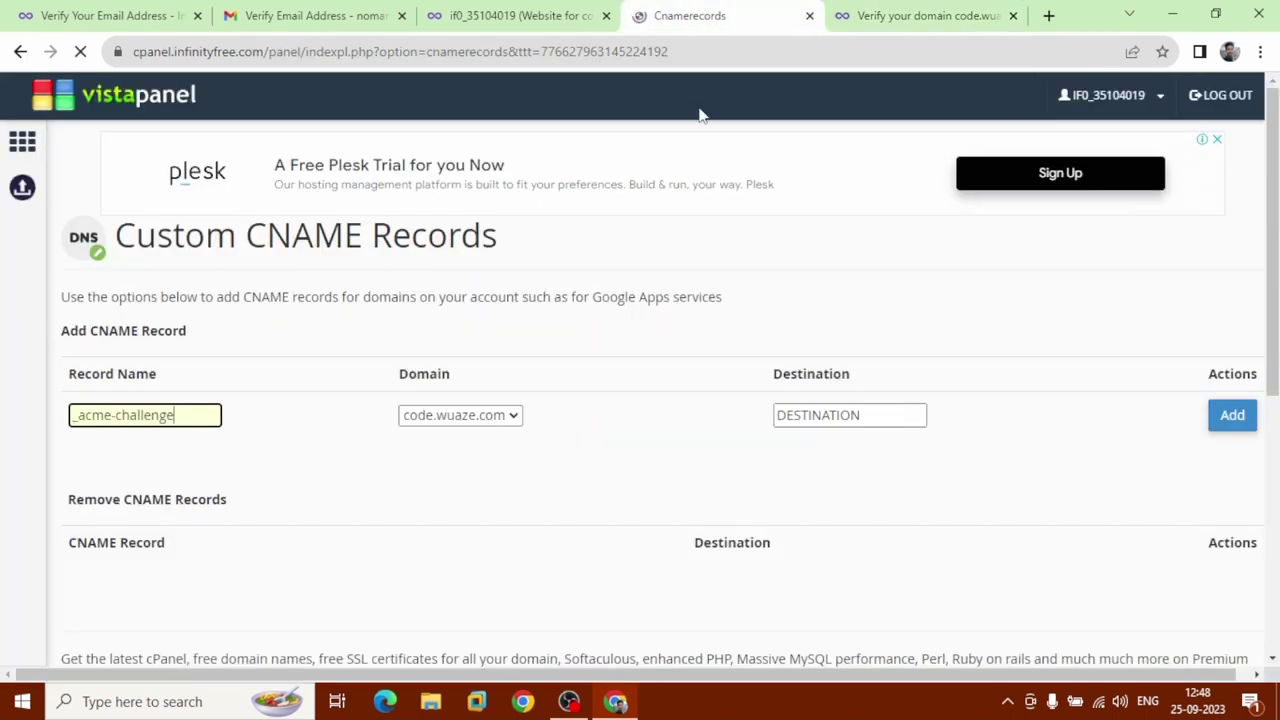
{"action": "left_click", "coordinate": [864, 416]}
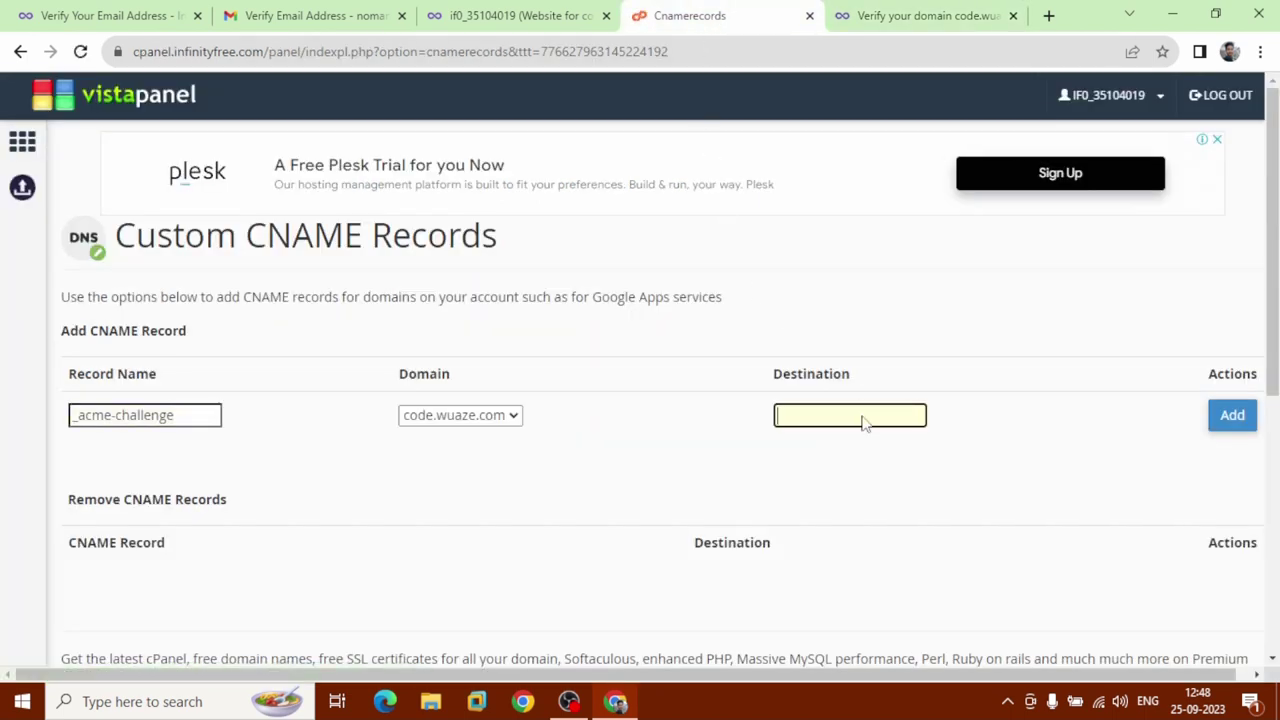
{"action": "key", "text": "ctrl+v"}
{"action": "left_click", "coordinate": [1232, 416]}
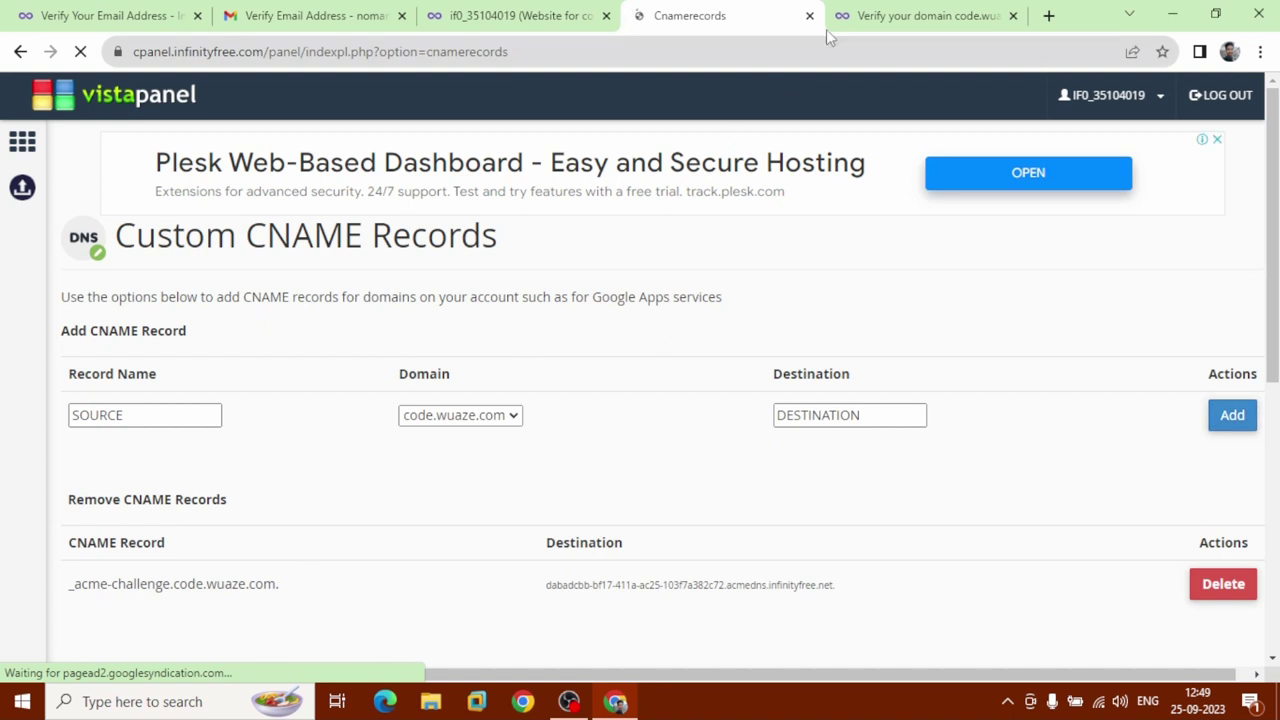
Reload the domain verification page and click Request Certificate for code.wuaze.com.
{"action": "left_click", "coordinate": [865, 17]}
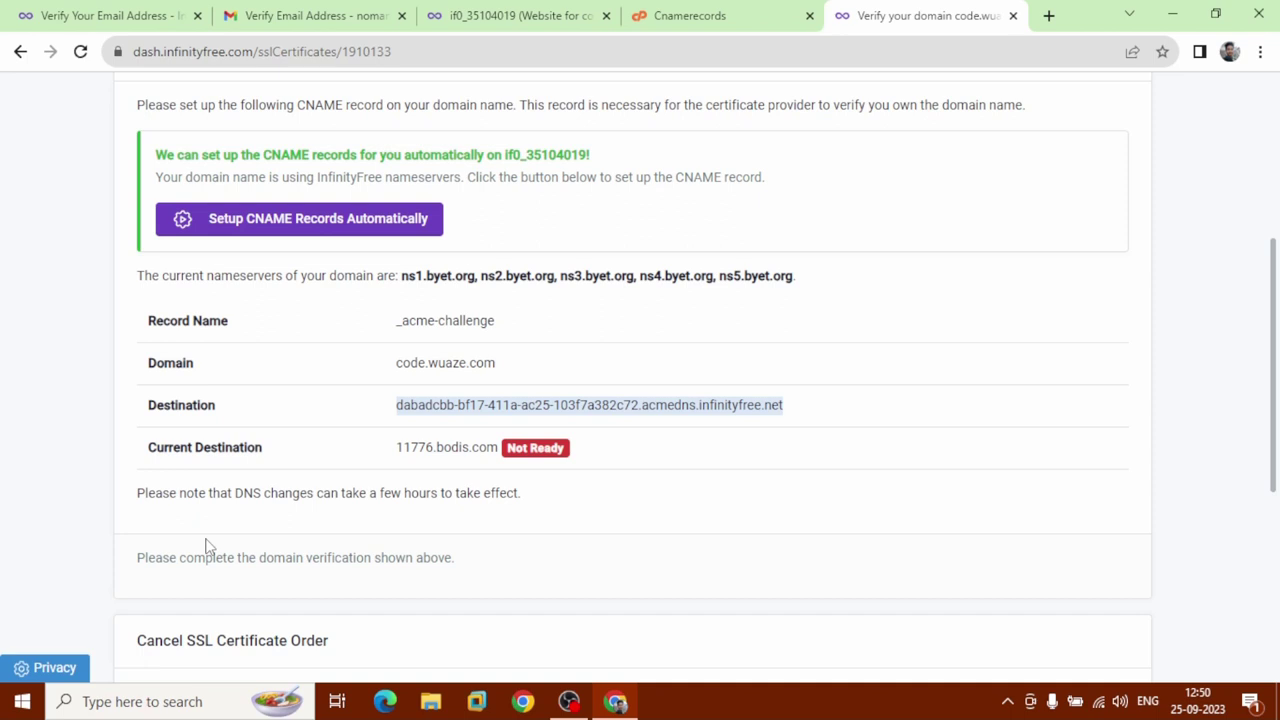
{"action": "left_click", "coordinate": [82, 52]}
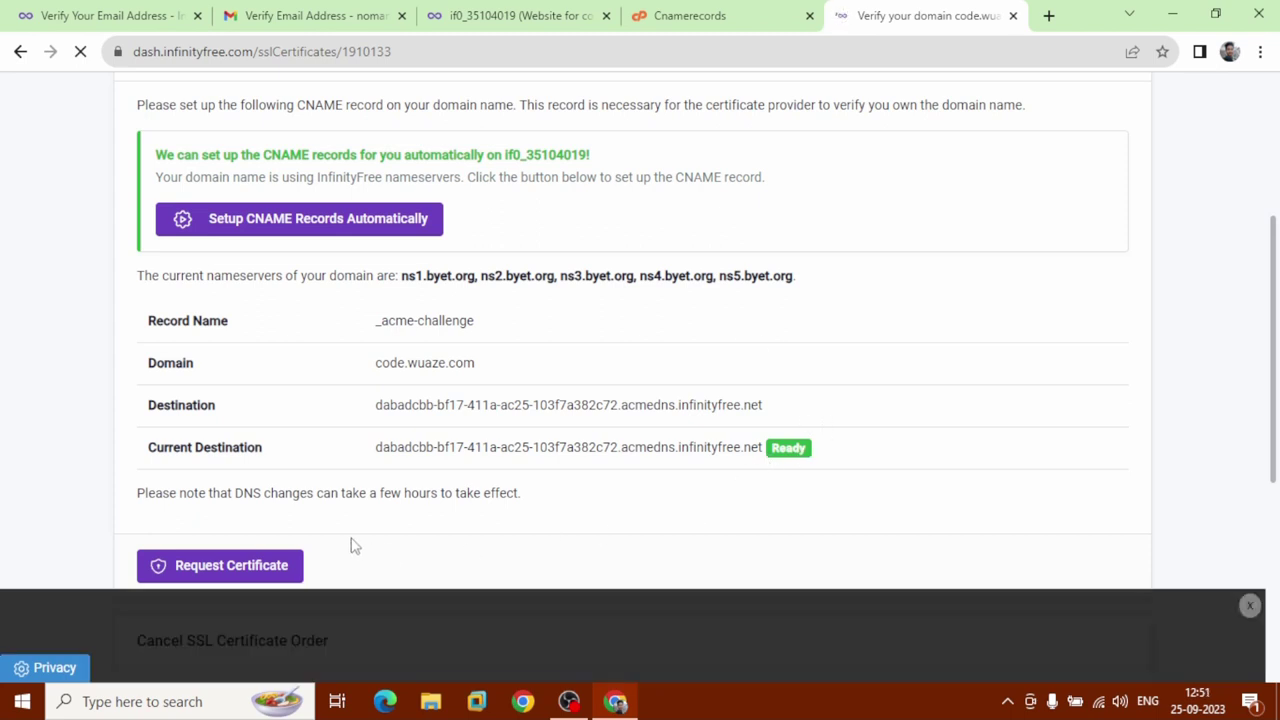
{"action": "left_click", "coordinate": [262, 577]}
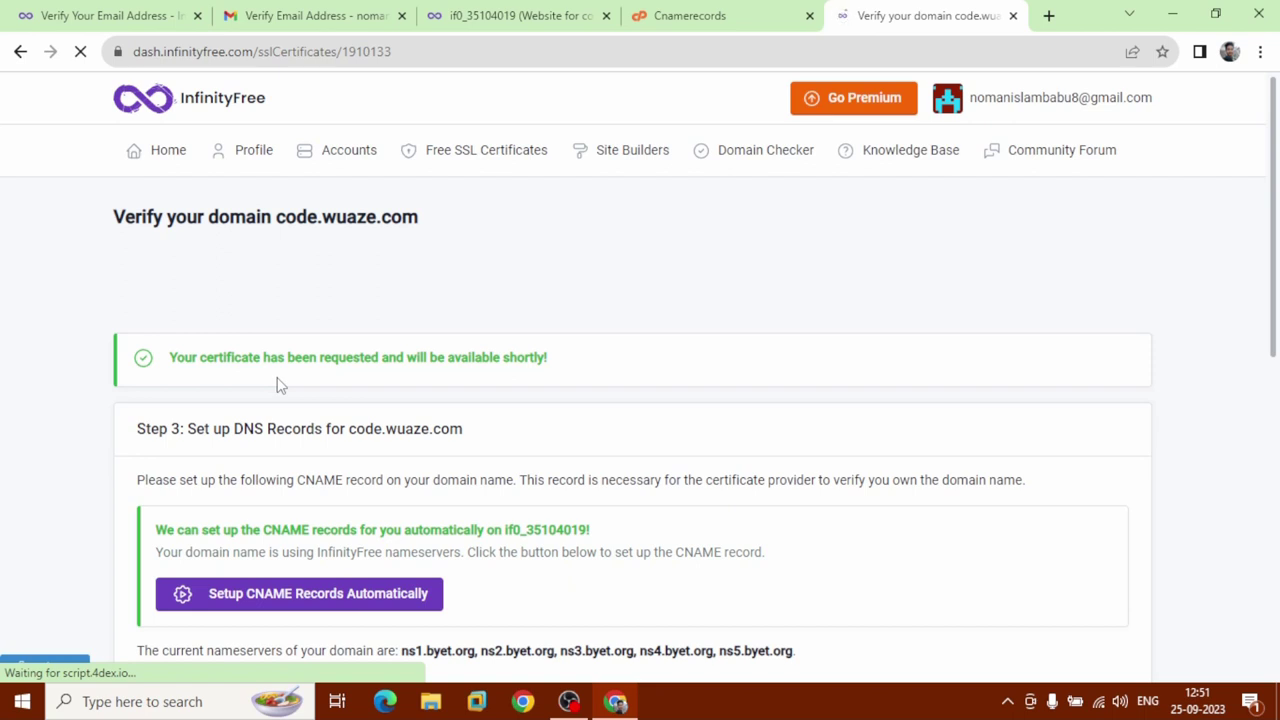
Reload the SSL page until the Google Trust certificate shows Issued, expiring 2023-12-24.
{"action": "scroll", "coordinate": [280, 386], "scroll_direction": "down", "scroll_amount": 4}
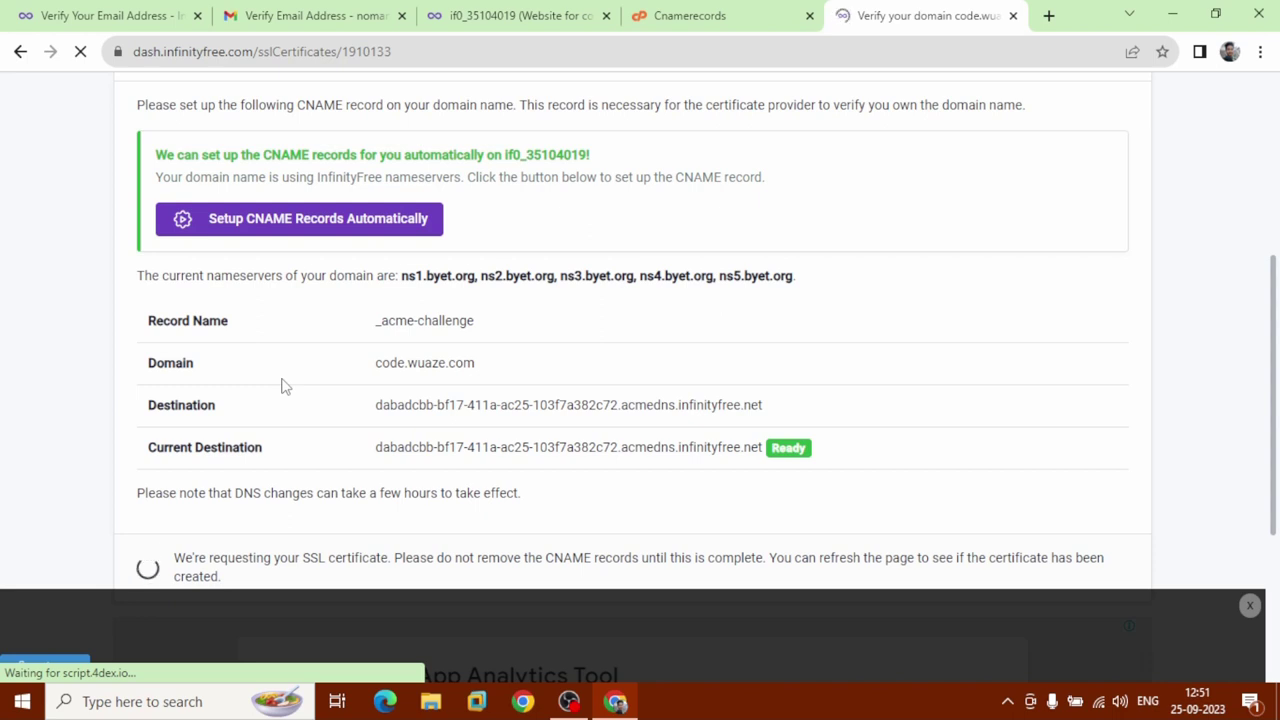
{"action": "scroll", "coordinate": [283, 383], "scroll_direction": "down", "scroll_amount": 1}
{"action": "left_click", "coordinate": [438, 52]}
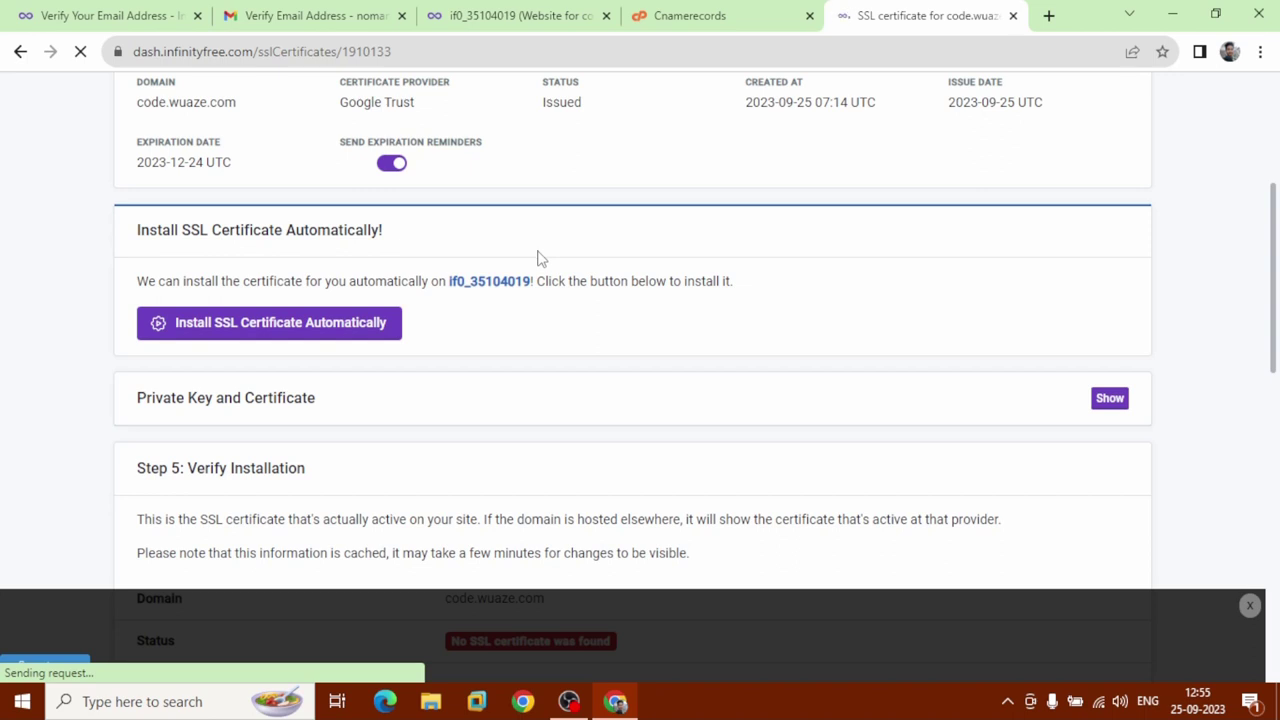
Show the issued certificate's private key and certificate text, then return to the account dashboard.
{"action": "scroll", "coordinate": [592, 457], "scroll_direction": "up", "scroll_amount": 4}
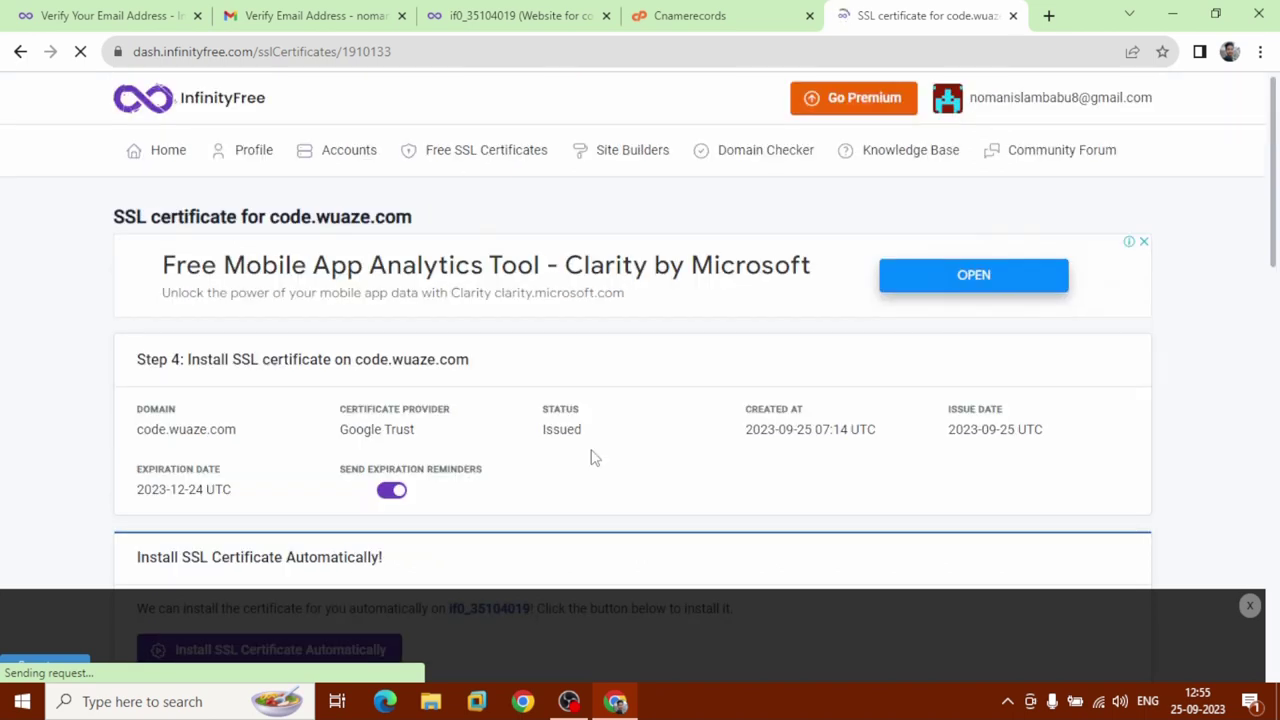
{"action": "scroll", "coordinate": [592, 457], "scroll_direction": "down", "scroll_amount": 4}
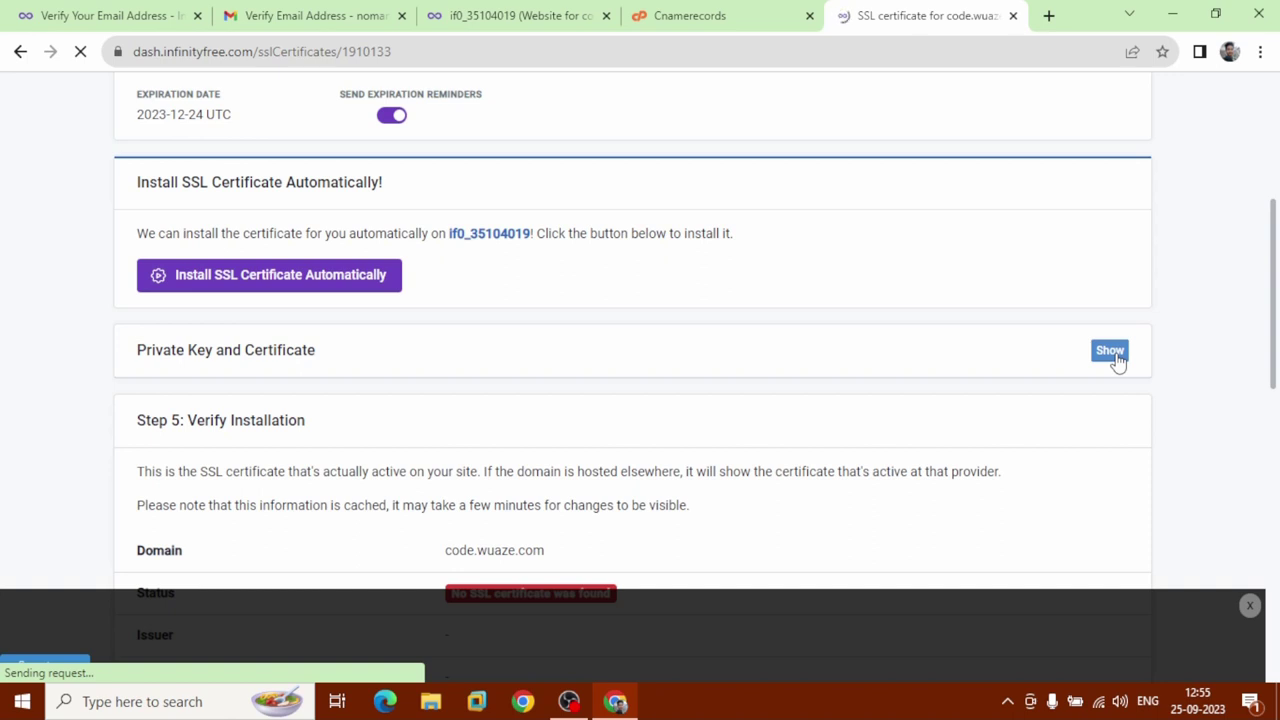
{"action": "left_click", "coordinate": [1116, 358]}
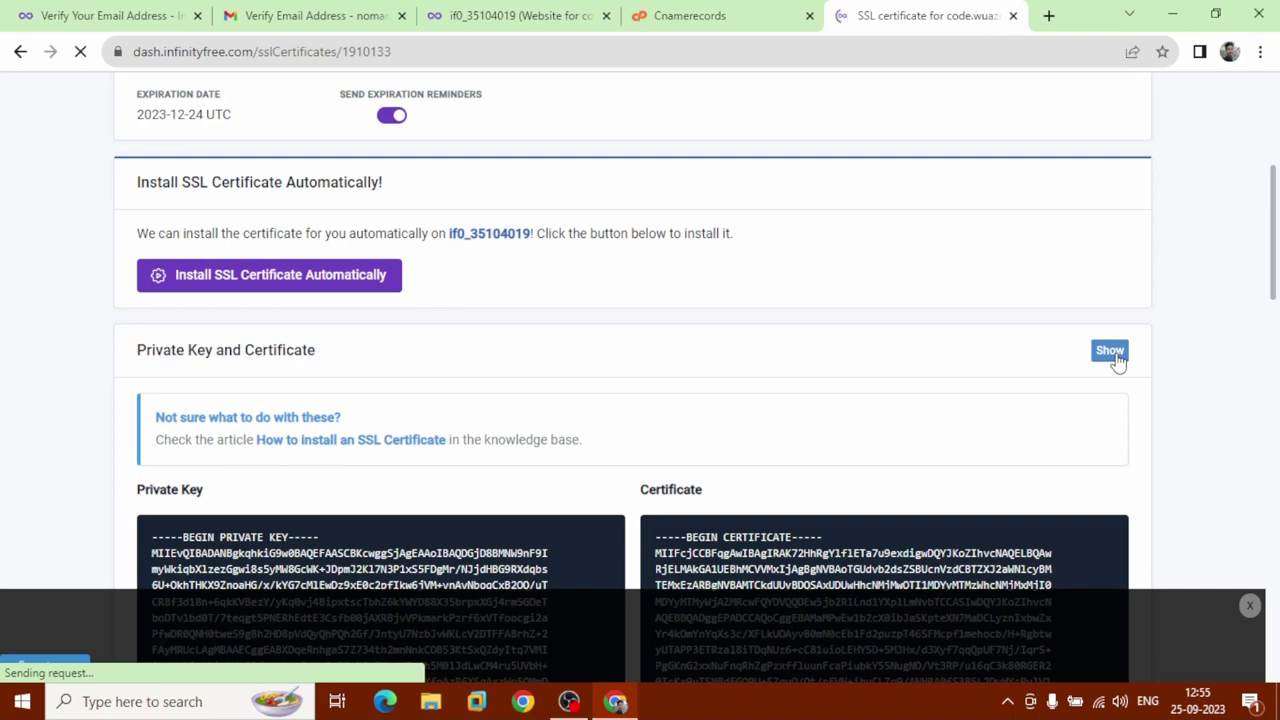
{"action": "scroll", "coordinate": [1116, 360], "scroll_direction": "down", "scroll_amount": 4}
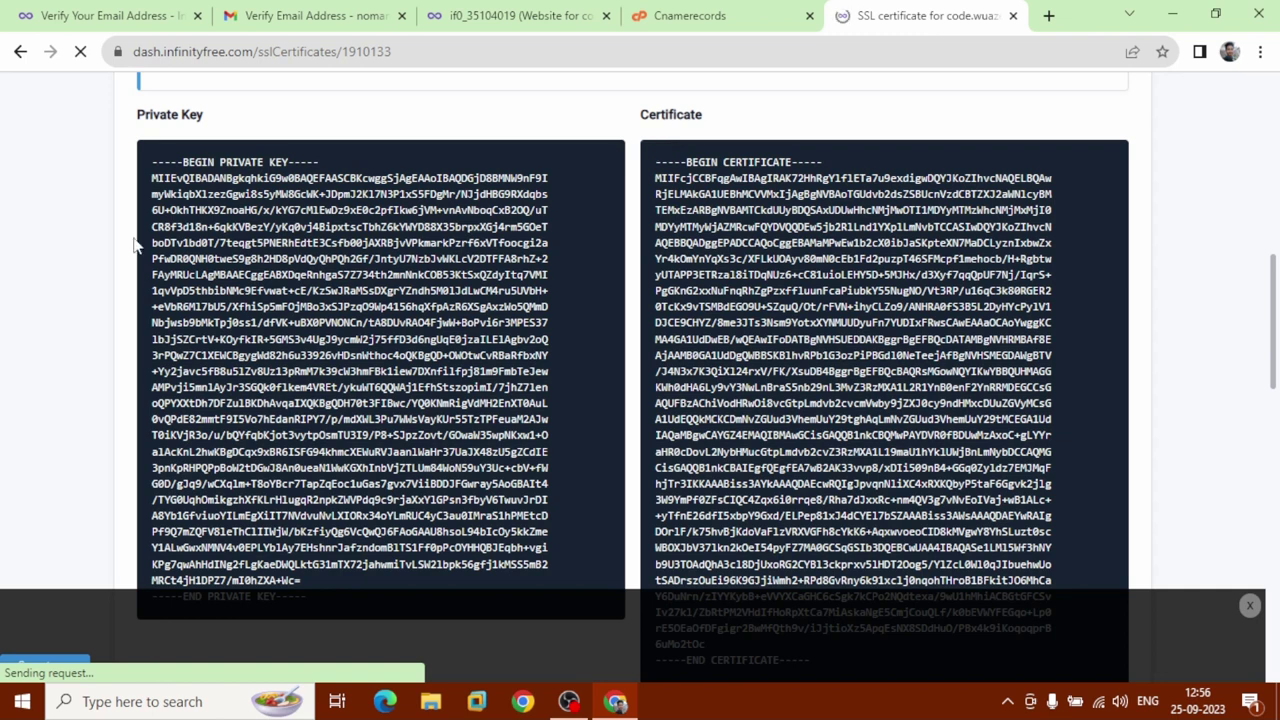
{"action": "left_click", "coordinate": [551, 15]}
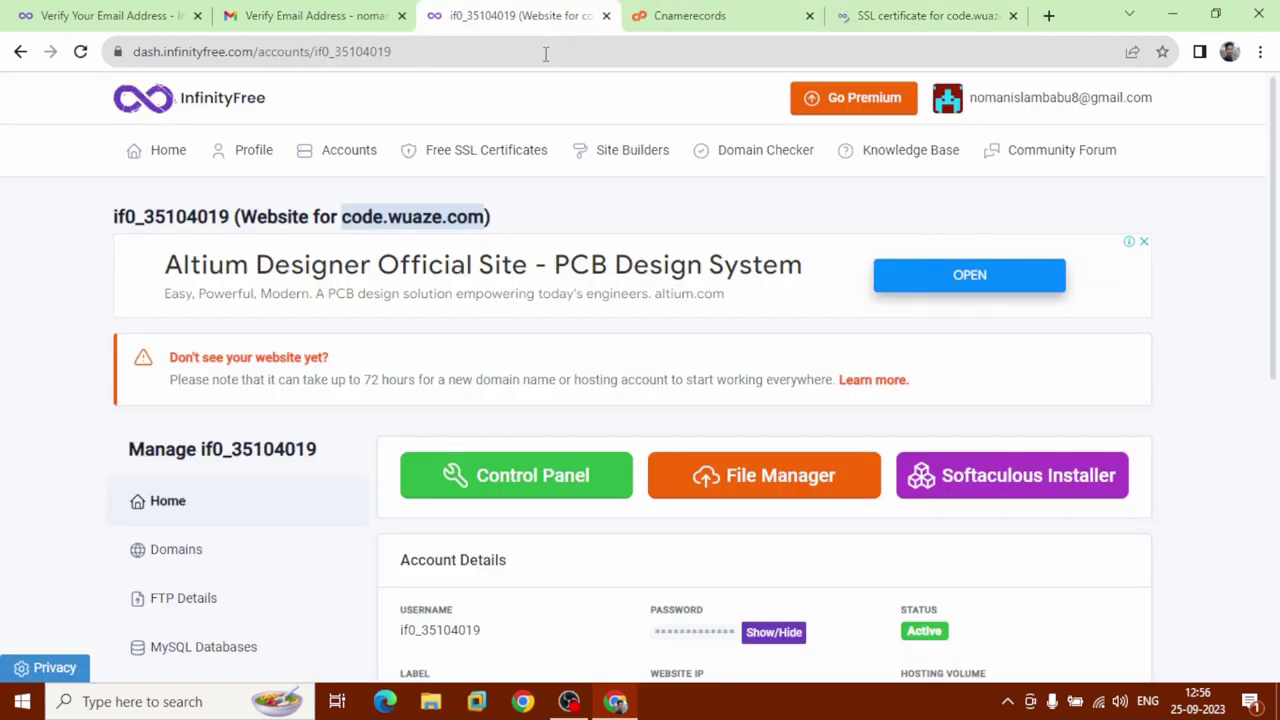
Go to the control panel's SSL/TLS settings and configure code.wuaze.com, scrolling to the Private Key box.
{"action": "left_click", "coordinate": [508, 498]}
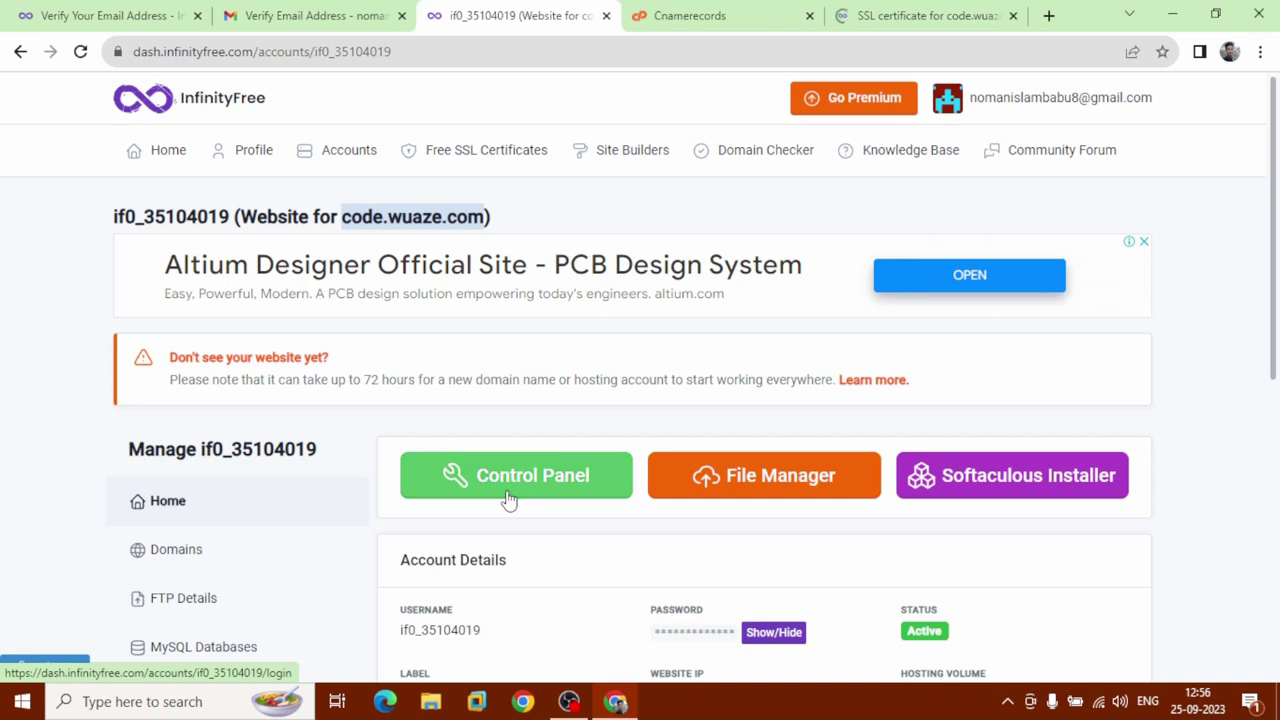
{"action": "left_click", "coordinate": [508, 498]}
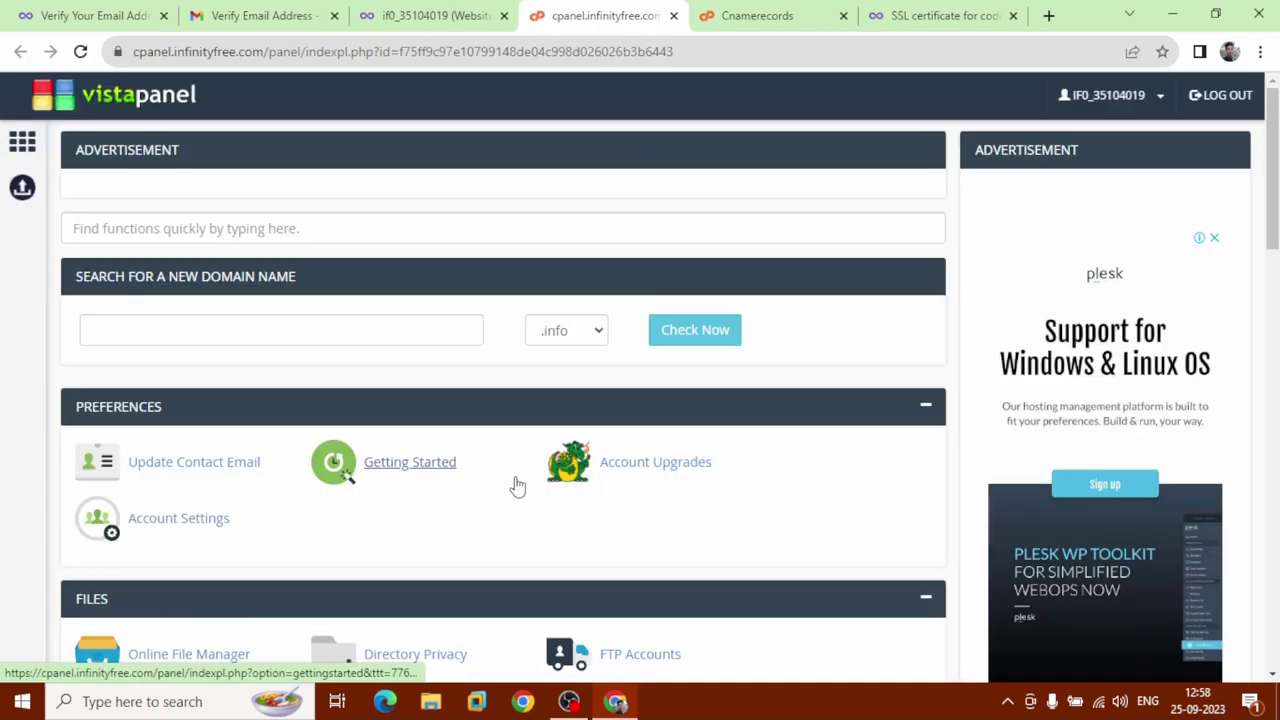
{"action": "scroll", "coordinate": [517, 485], "scroll_direction": "down", "scroll_amount": 3}
{"action": "scroll", "coordinate": [517, 485], "scroll_direction": "down", "scroll_amount": 1}
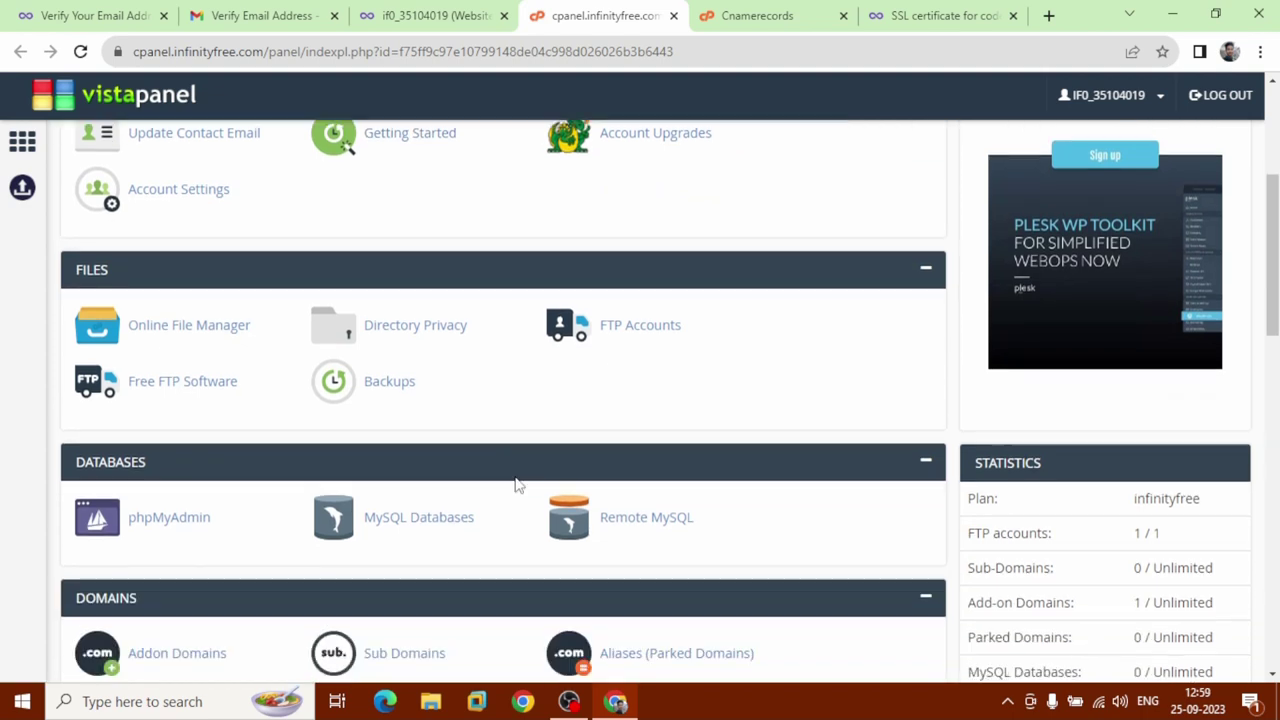
{"action": "scroll", "coordinate": [517, 485], "scroll_direction": "down", "scroll_amount": 3}
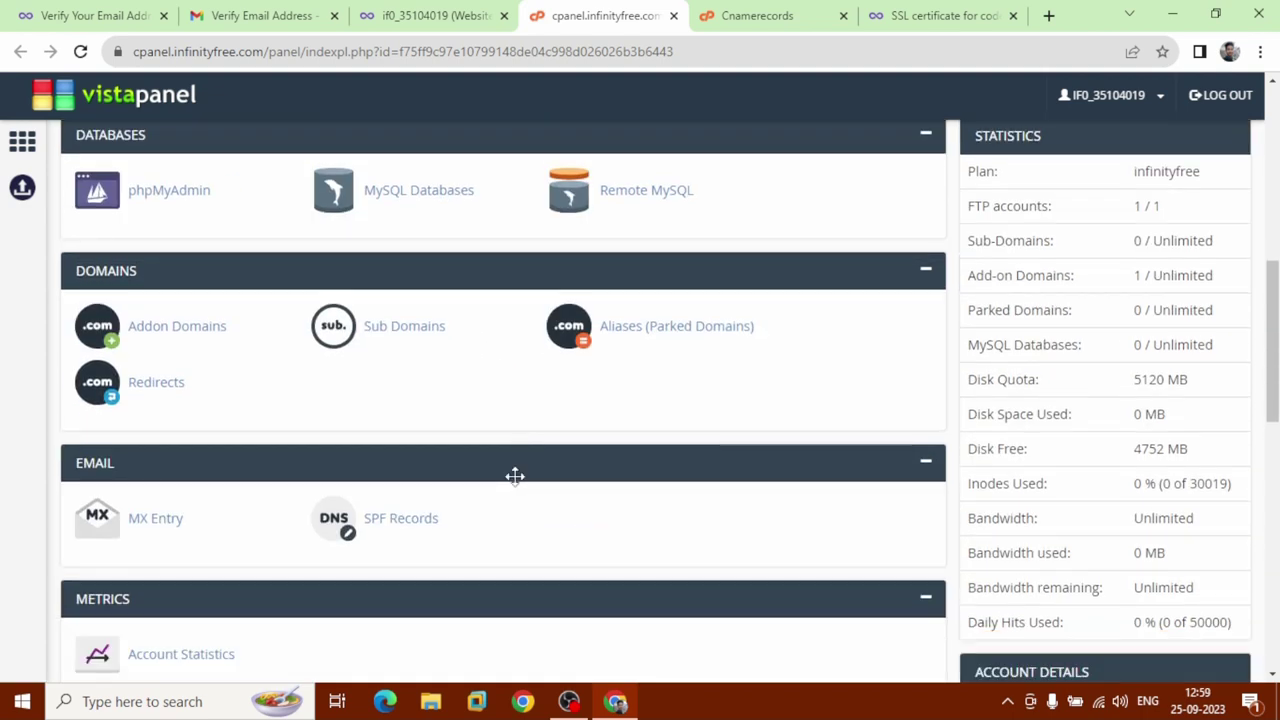
{"action": "scroll", "coordinate": [517, 485], "scroll_direction": "down", "scroll_amount": 3}
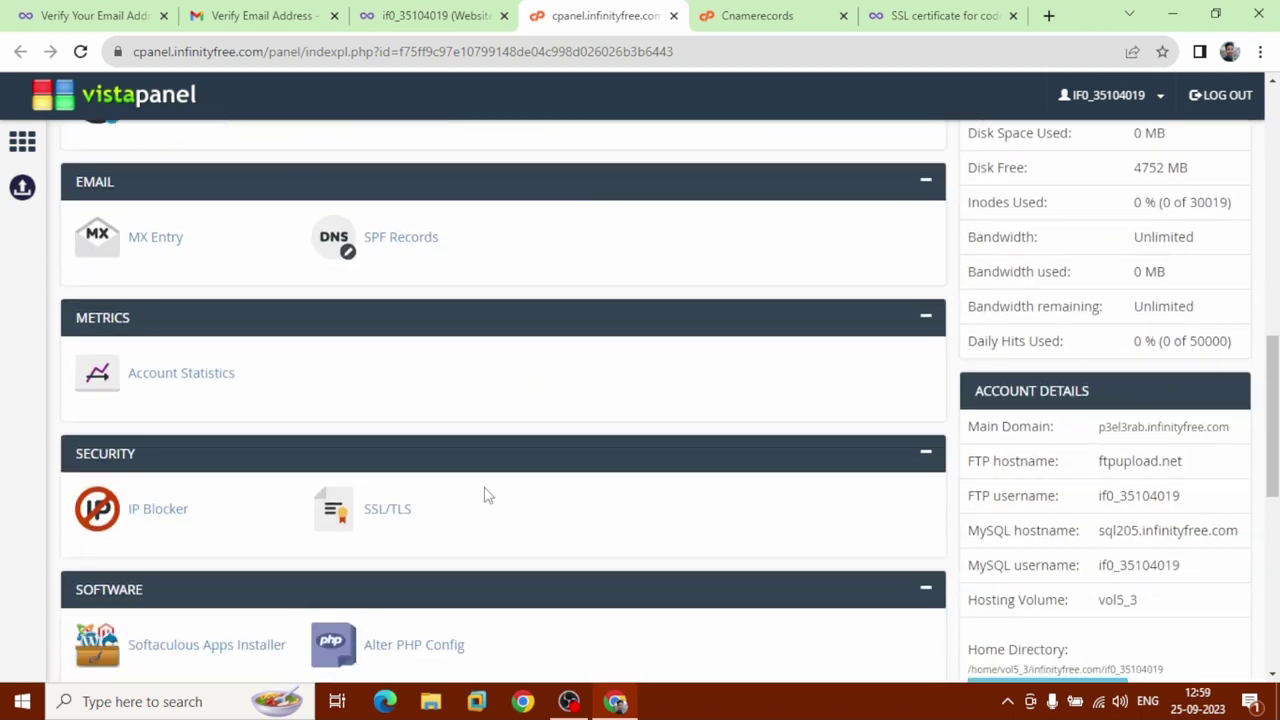
{"action": "left_click", "coordinate": [387, 525]}
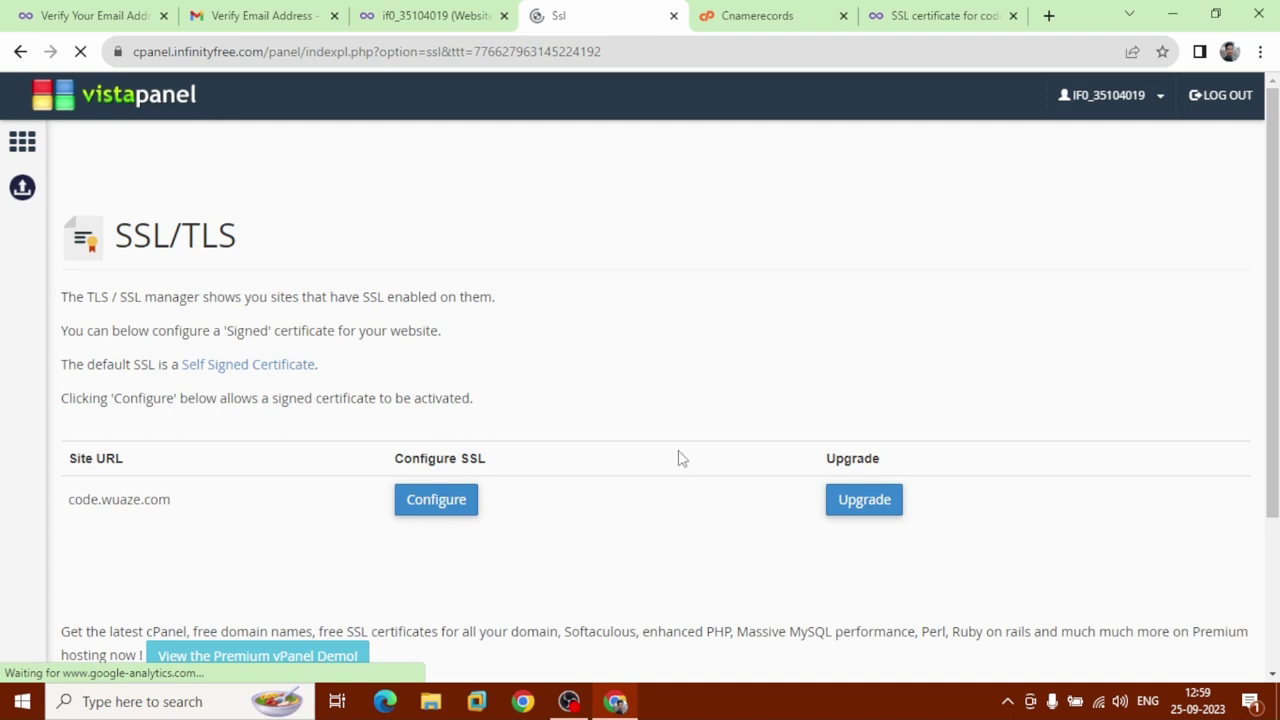
{"action": "left_click", "coordinate": [452, 512]}
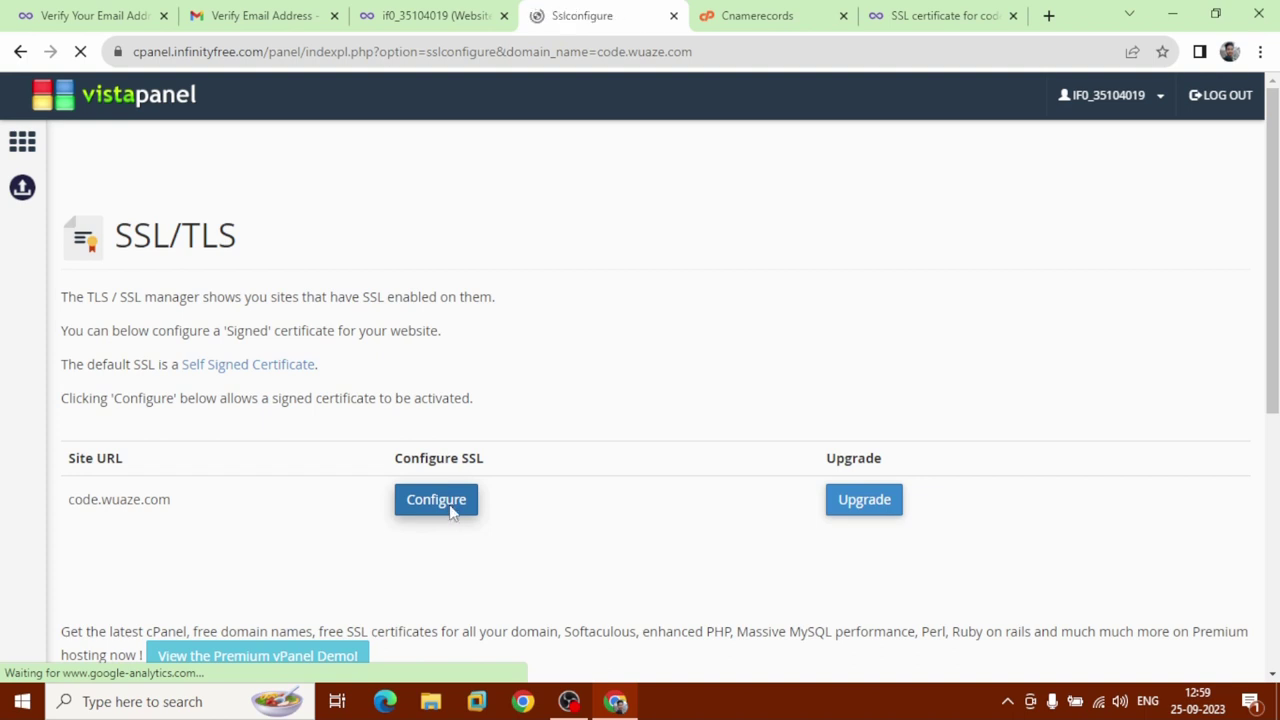
{"action": "scroll", "coordinate": [450, 503], "scroll_direction": "down", "scroll_amount": 2}
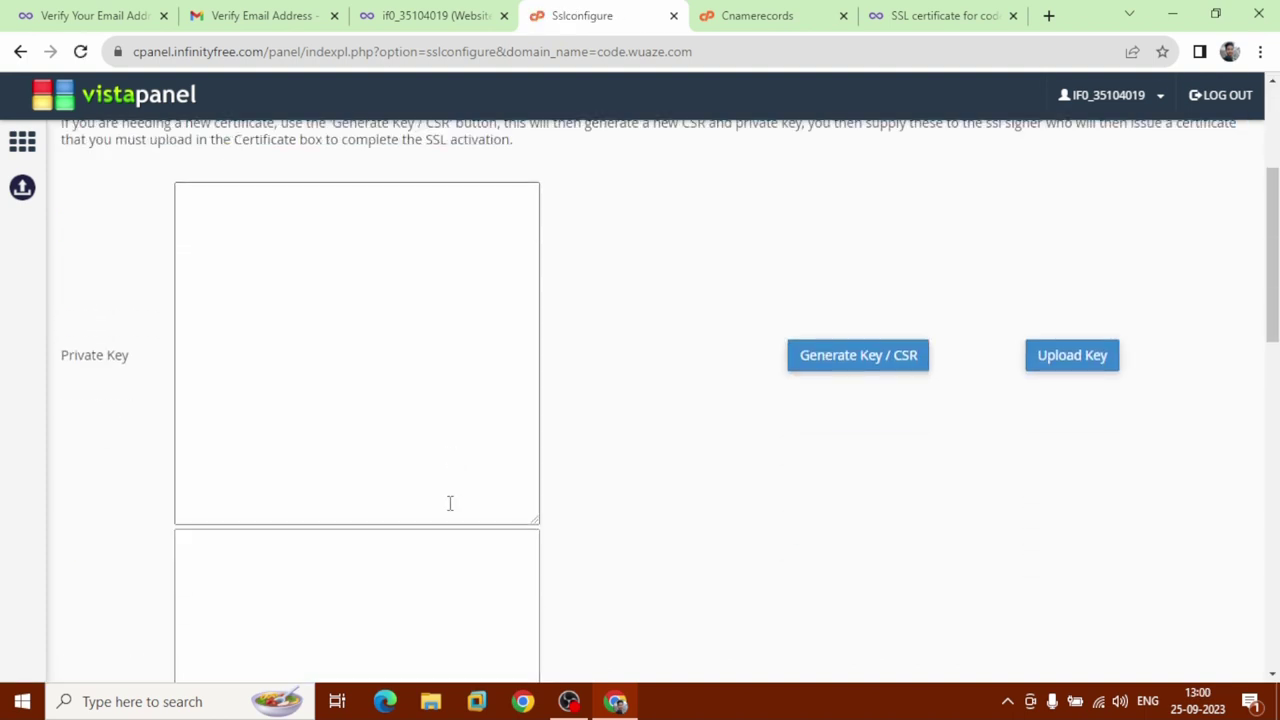
Copy the private key from the issued certificate page into the Private Key box.
{"action": "left_click", "coordinate": [945, 13]}
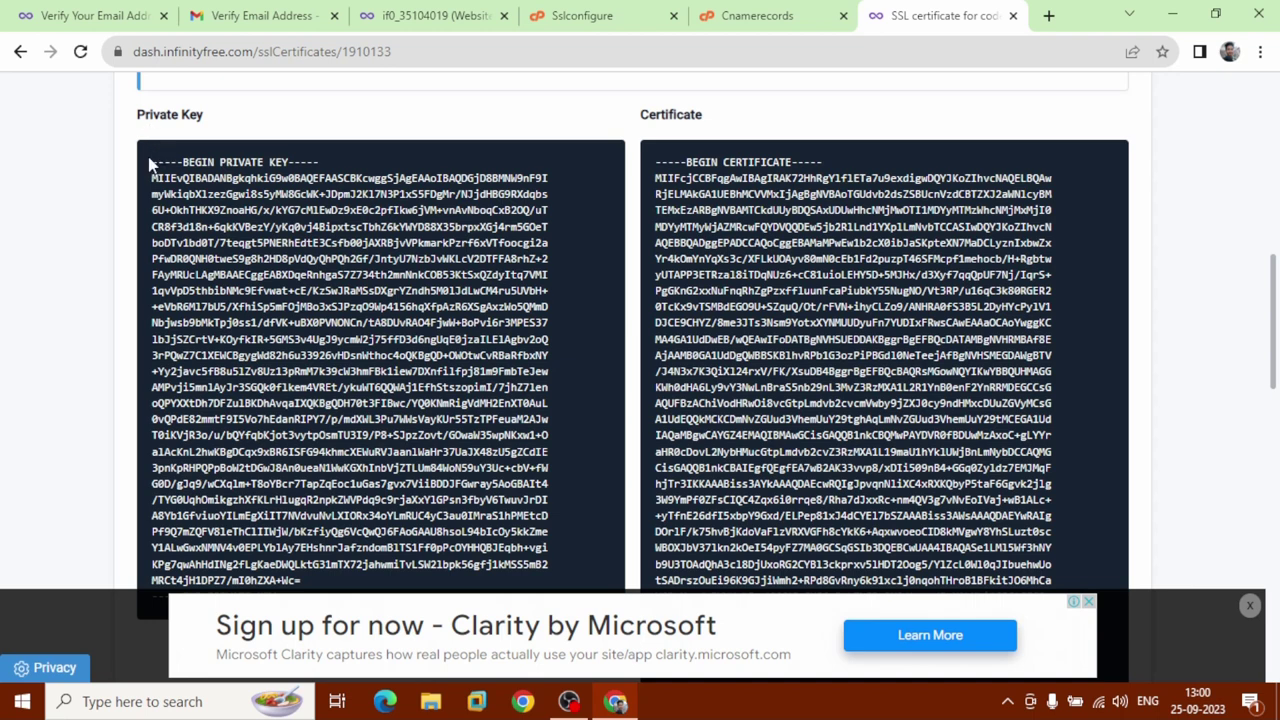
{"action": "scroll", "coordinate": [315, 332], "scroll_direction": "down", "scroll_amount": 3}
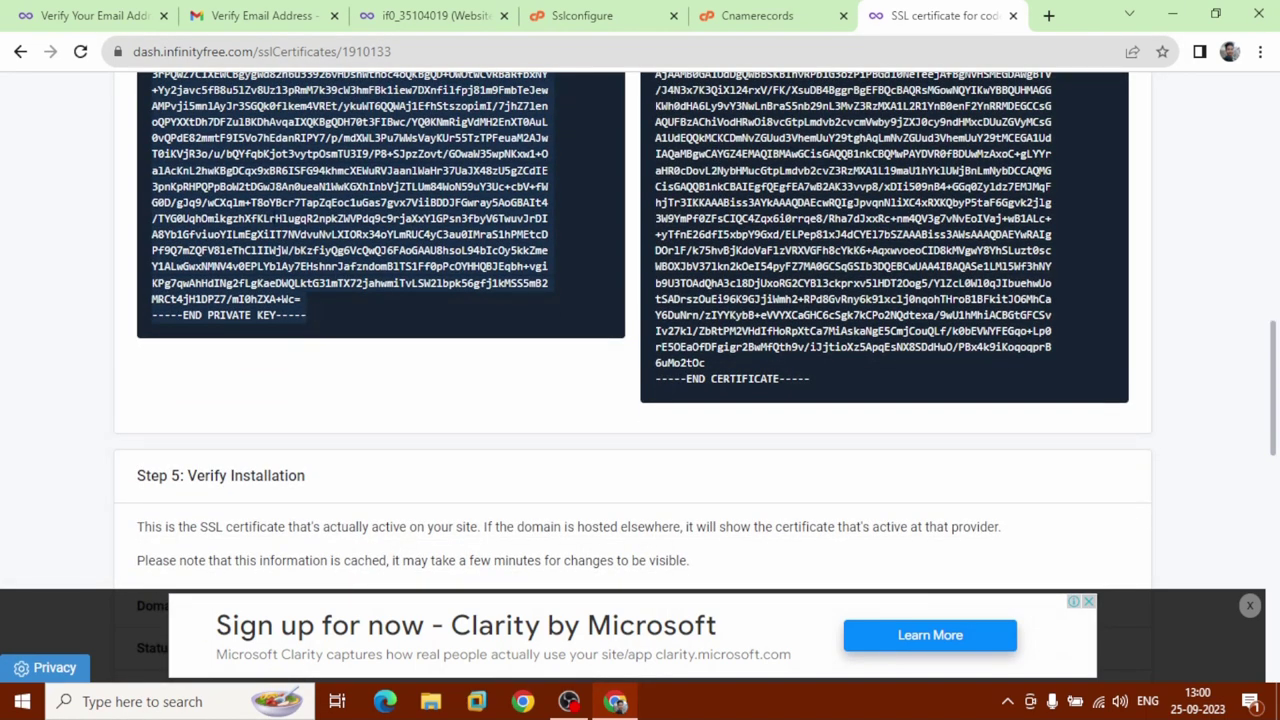
{"action": "right_click", "coordinate": [271, 215]}
{"action": "left_click", "coordinate": [300, 228]}
{"action": "left_click", "coordinate": [562, 15]}
{"action": "left_click", "coordinate": [285, 299]}
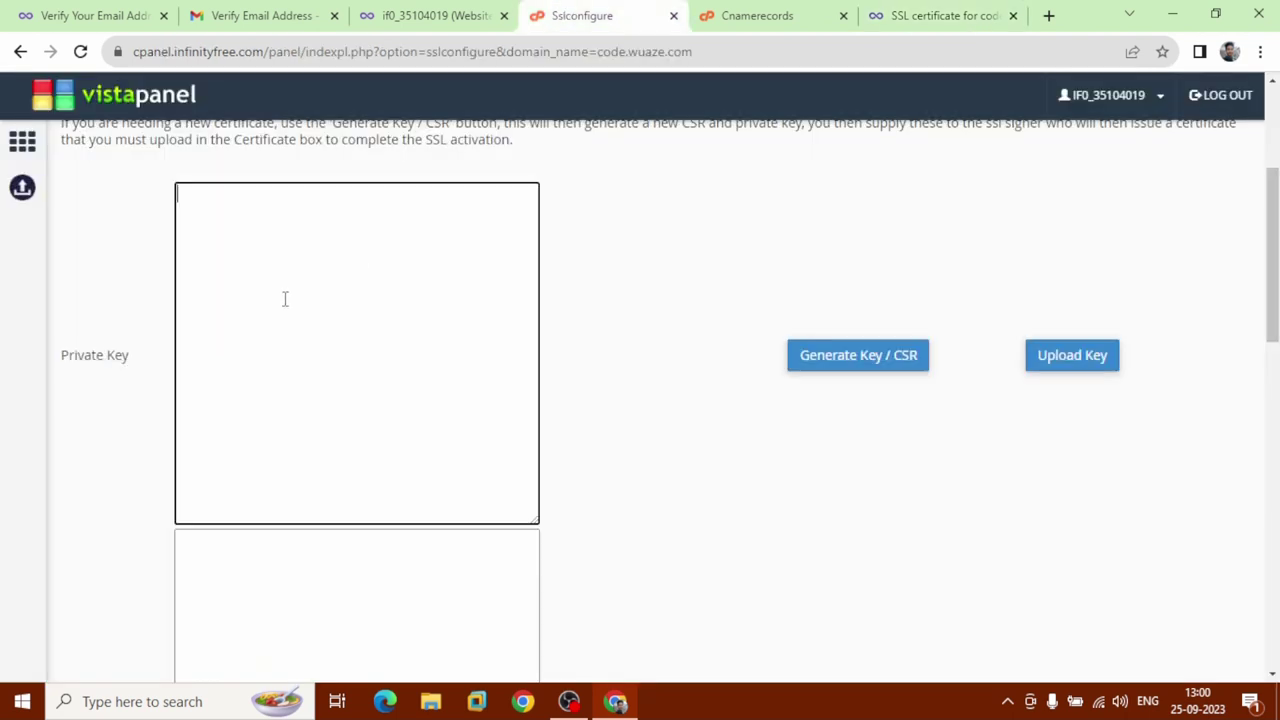
{"action": "right_click", "coordinate": [285, 299]}
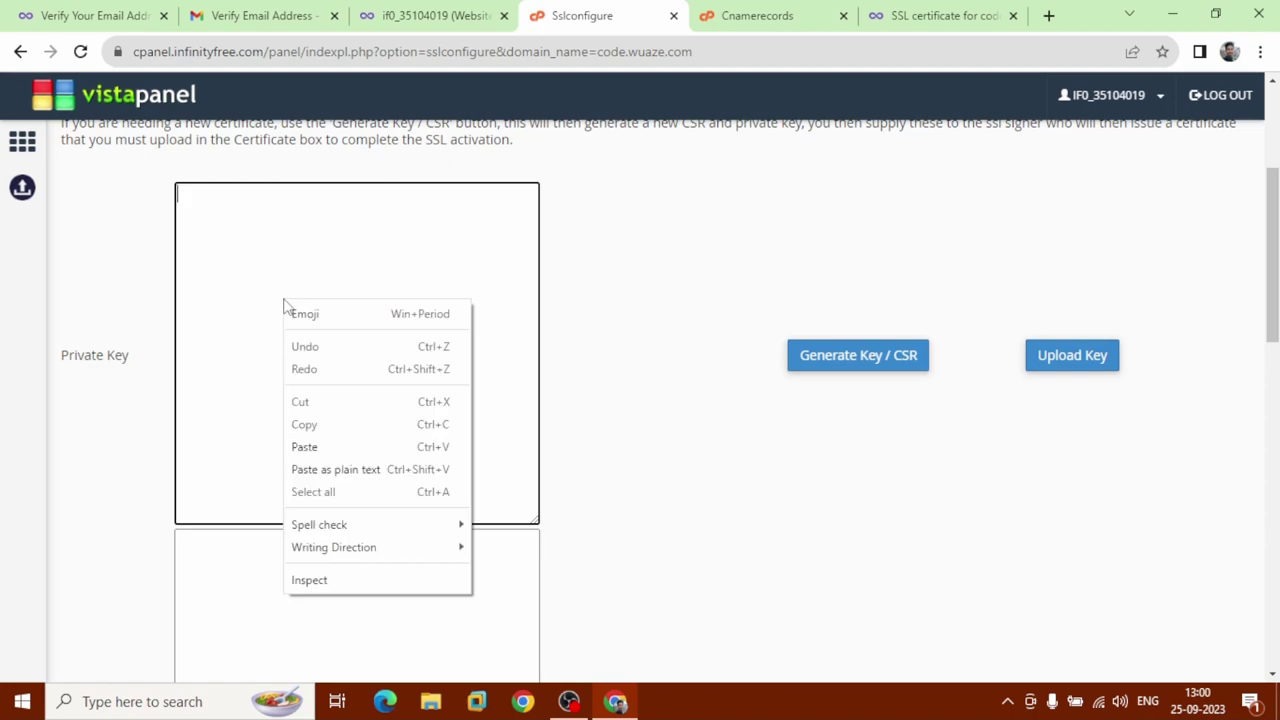
{"action": "left_click", "coordinate": [336, 456]}
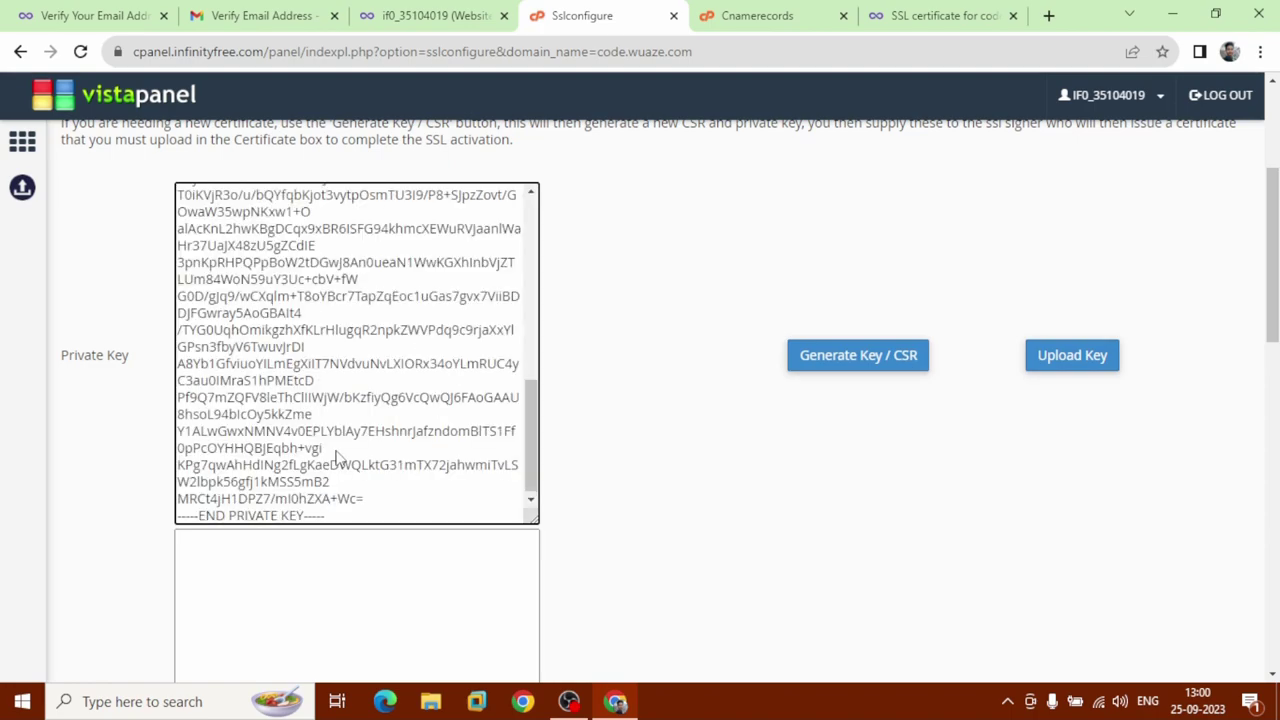
Copy the certificate text and paste it into the Certificate box.
{"action": "left_click", "coordinate": [912, 15]}
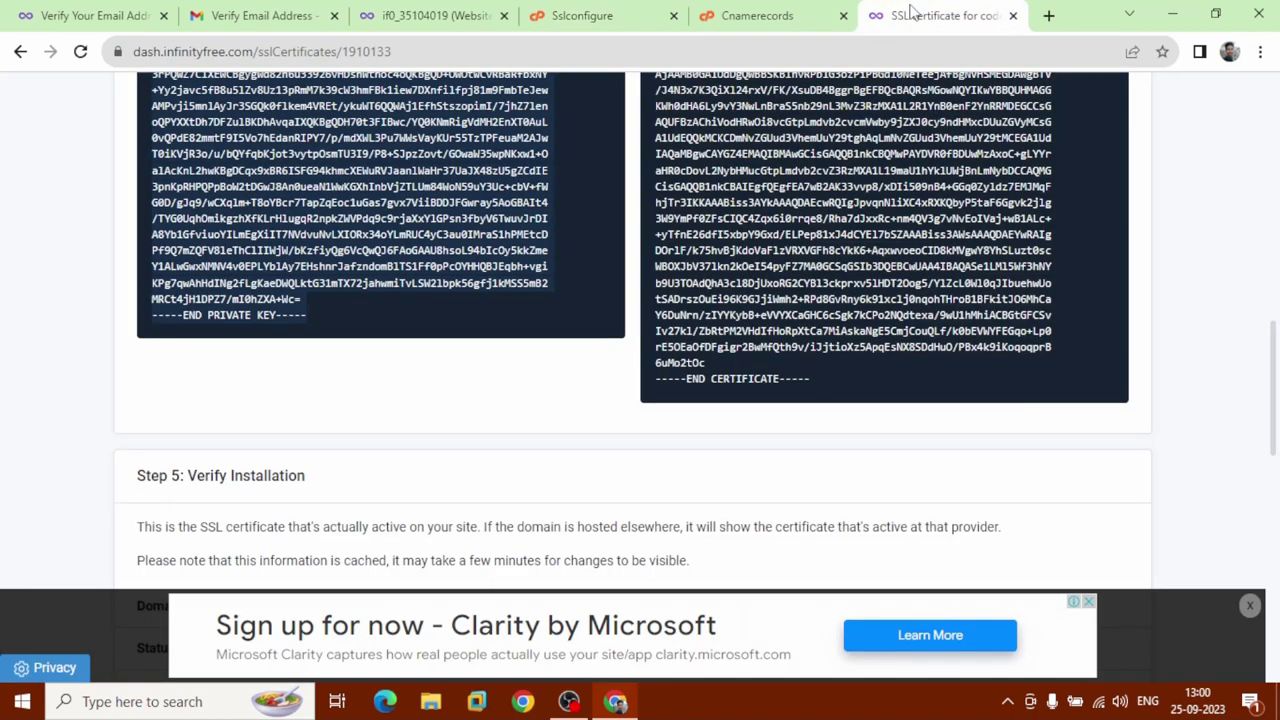
{"action": "scroll", "coordinate": [509, 323], "scroll_direction": "up", "scroll_amount": 3}
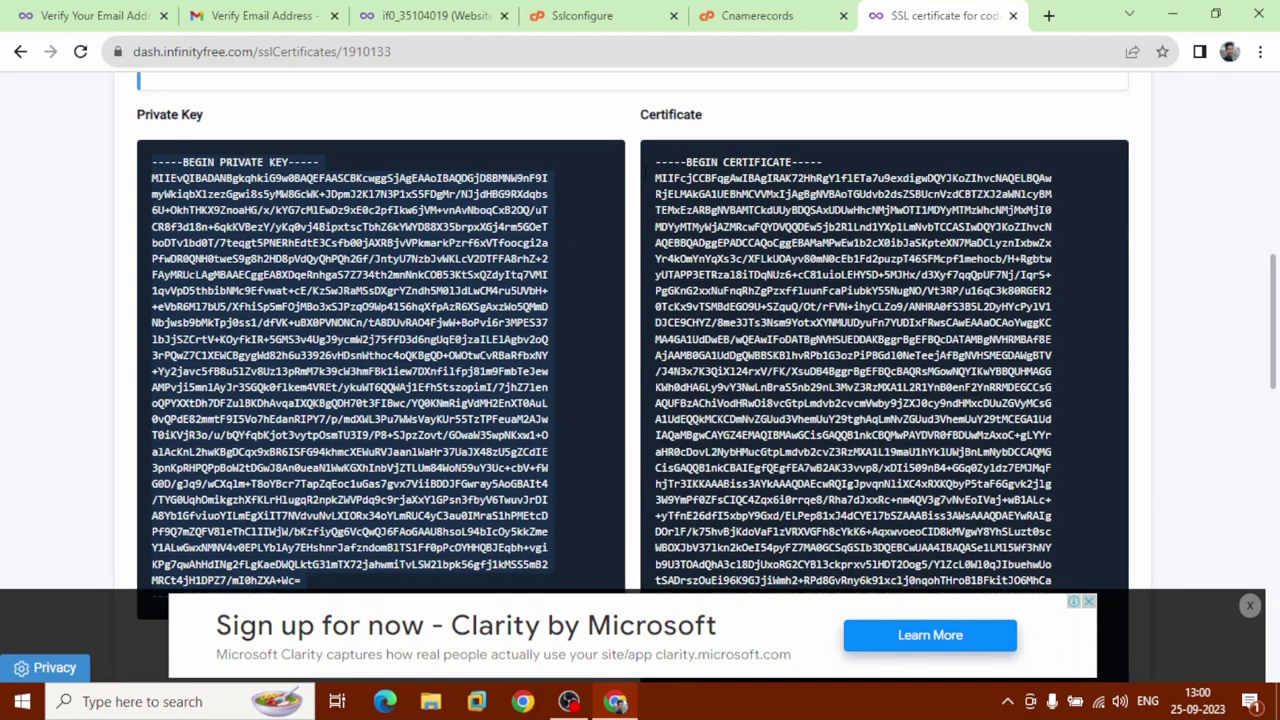
{"action": "left_click_drag", "start_coordinate": [655, 165], "coordinate": [820, 484]}
{"action": "scroll", "coordinate": [690, 245], "scroll_direction": "down", "scroll_amount": 2}
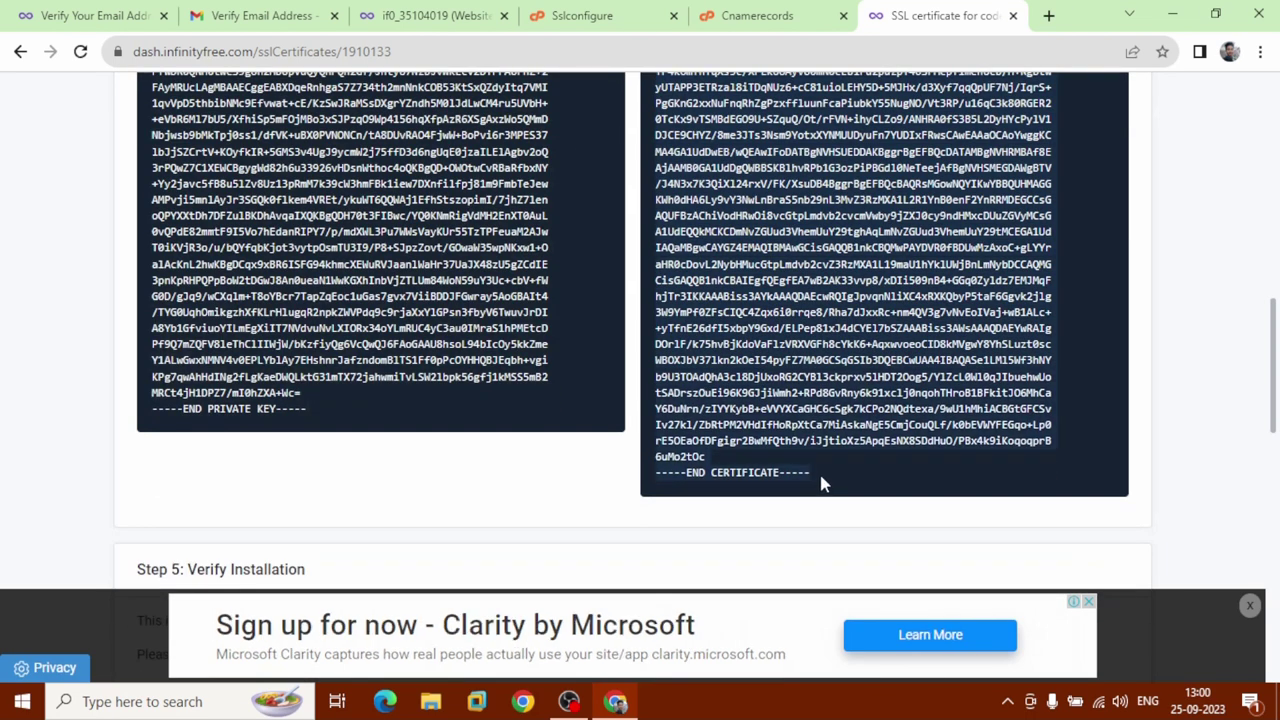
{"action": "right_click", "coordinate": [733, 260]}
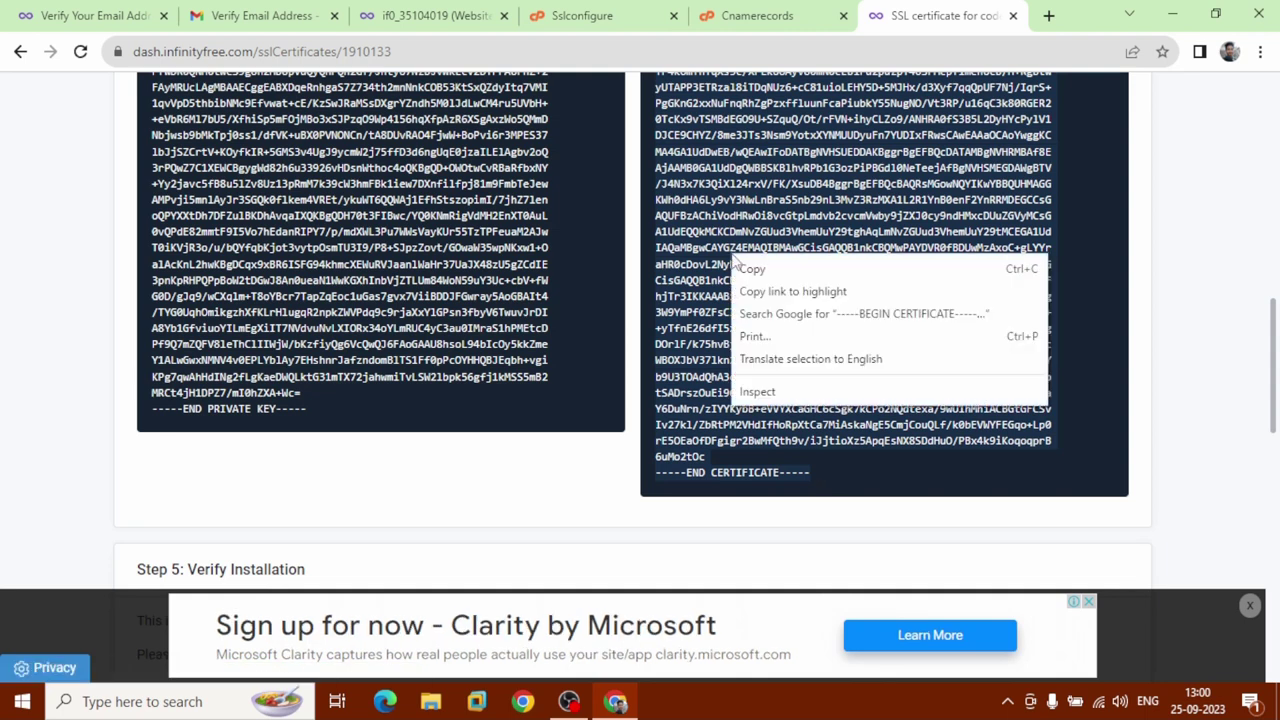
{"action": "left_click", "coordinate": [752, 269]}
{"action": "left_click", "coordinate": [562, 10]}
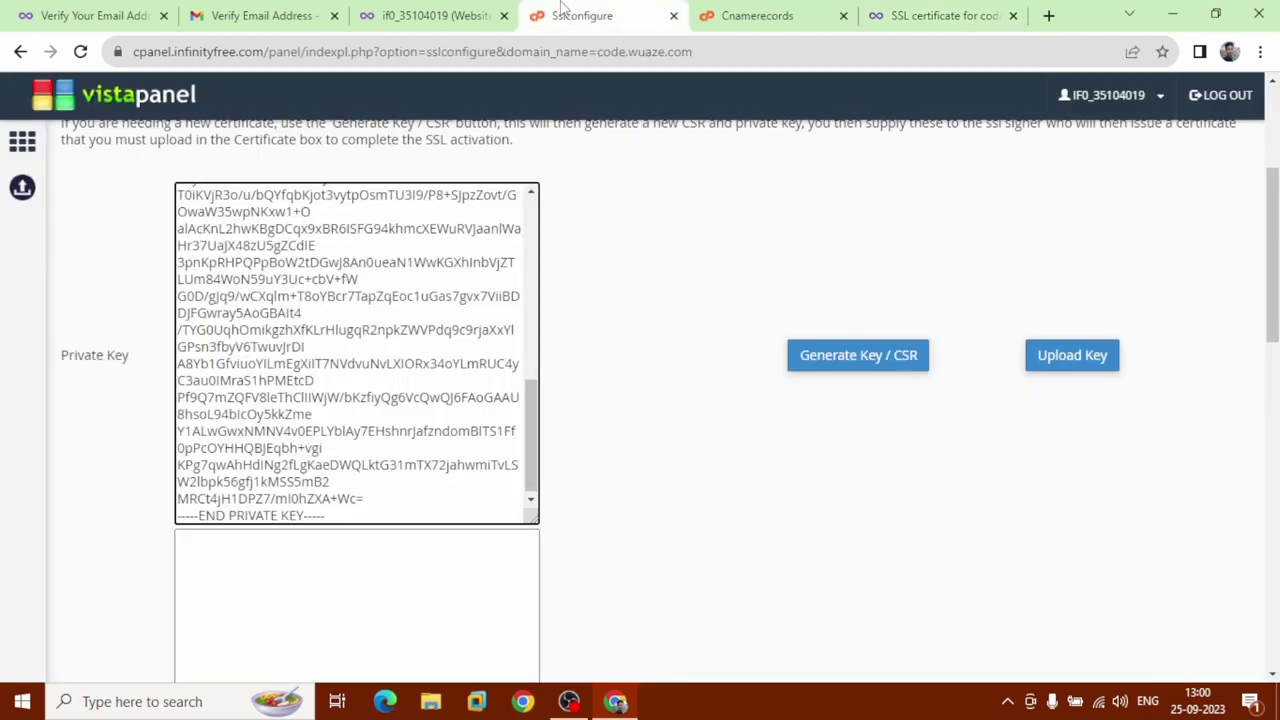
{"action": "left_click", "coordinate": [330, 514]}
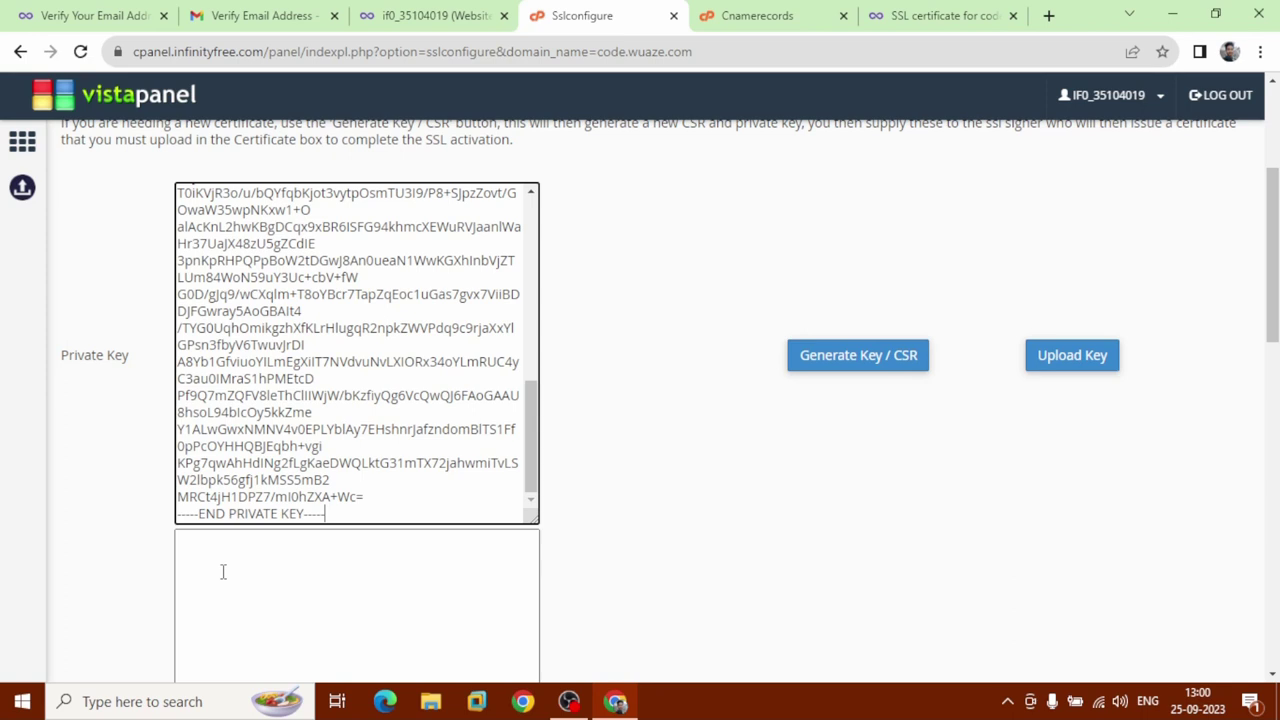
{"action": "scroll", "coordinate": [223, 571], "scroll_direction": "down", "scroll_amount": 4}
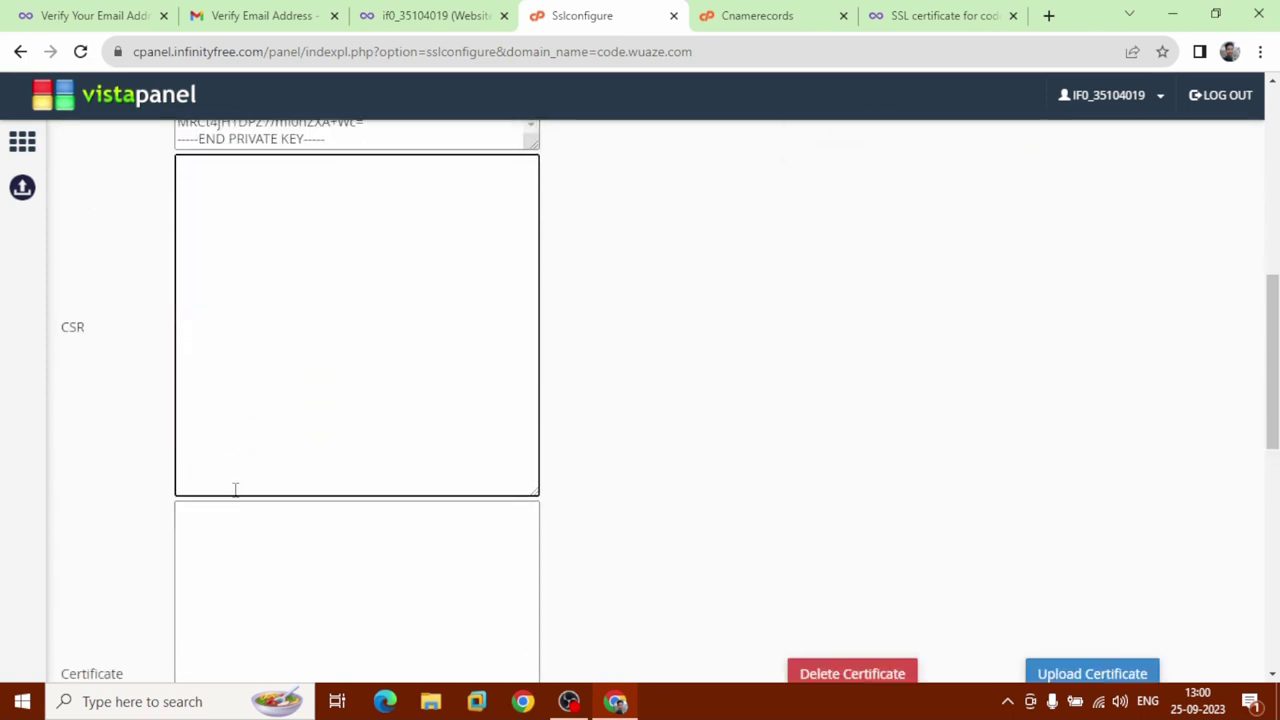
{"action": "scroll", "coordinate": [235, 489], "scroll_direction": "down", "scroll_amount": 2}
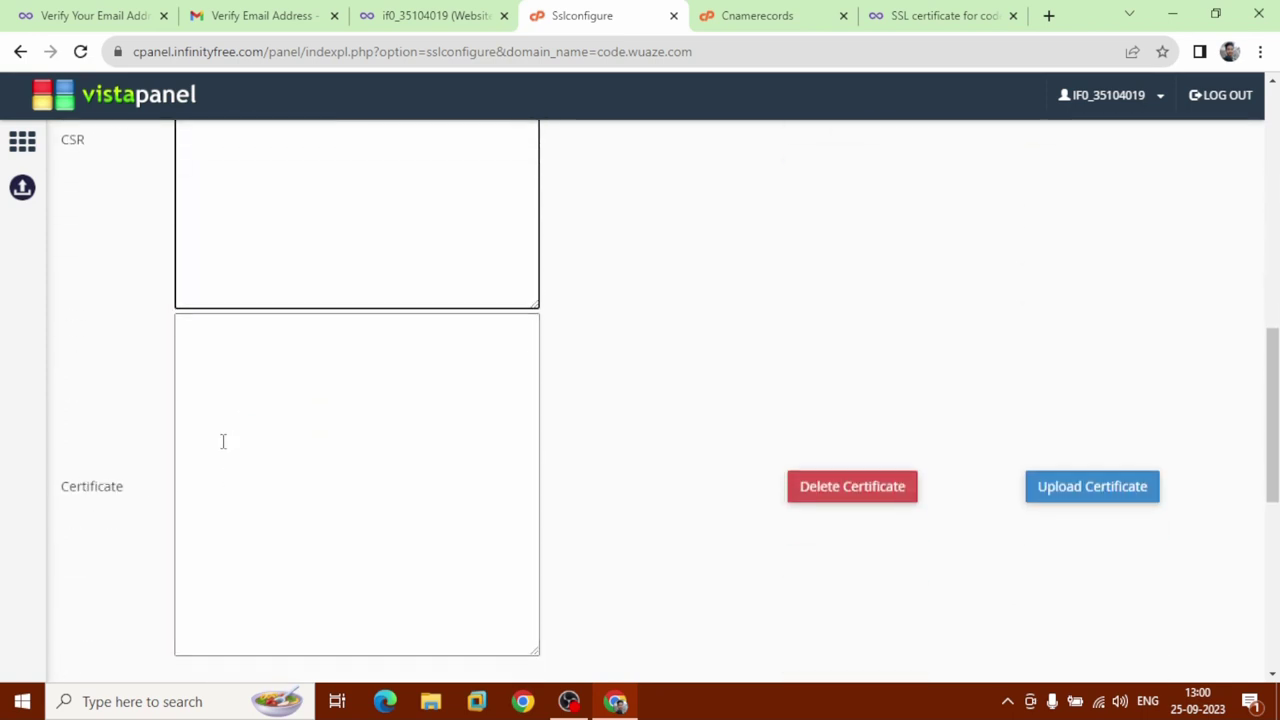
{"action": "left_click", "coordinate": [225, 440]}
{"action": "right_click", "coordinate": [226, 440]}
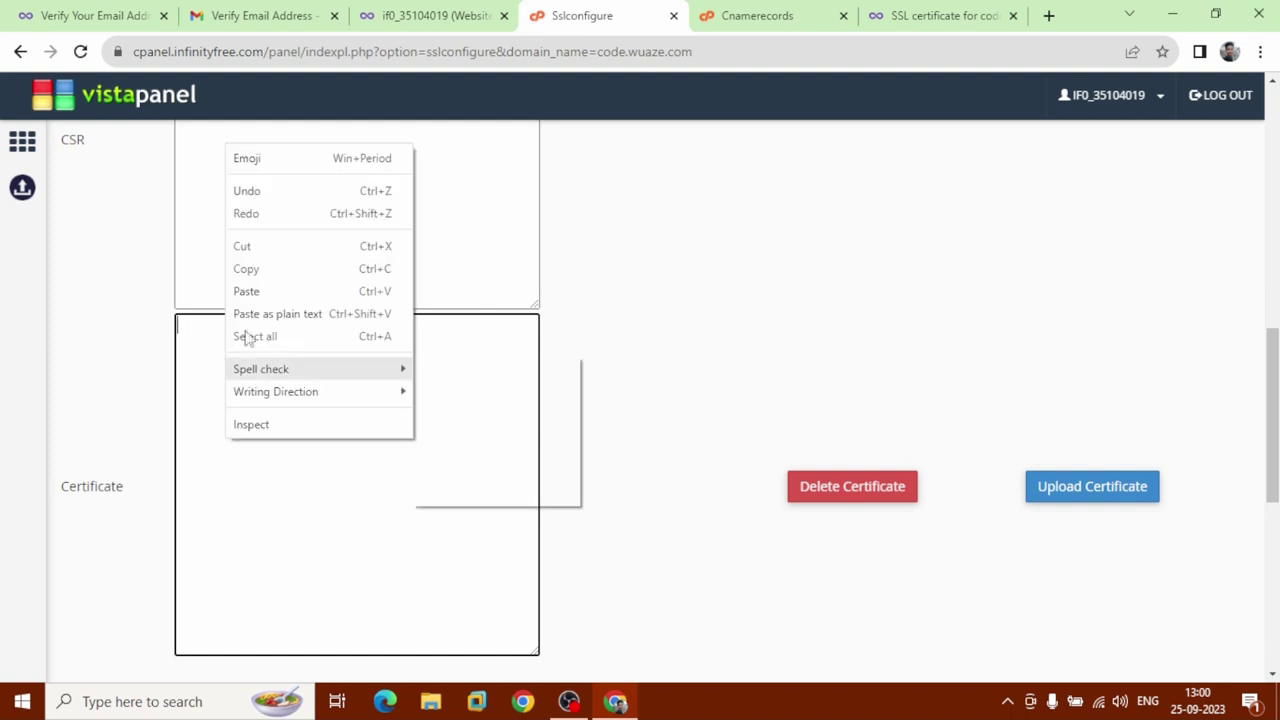
{"action": "left_click", "coordinate": [249, 289]}
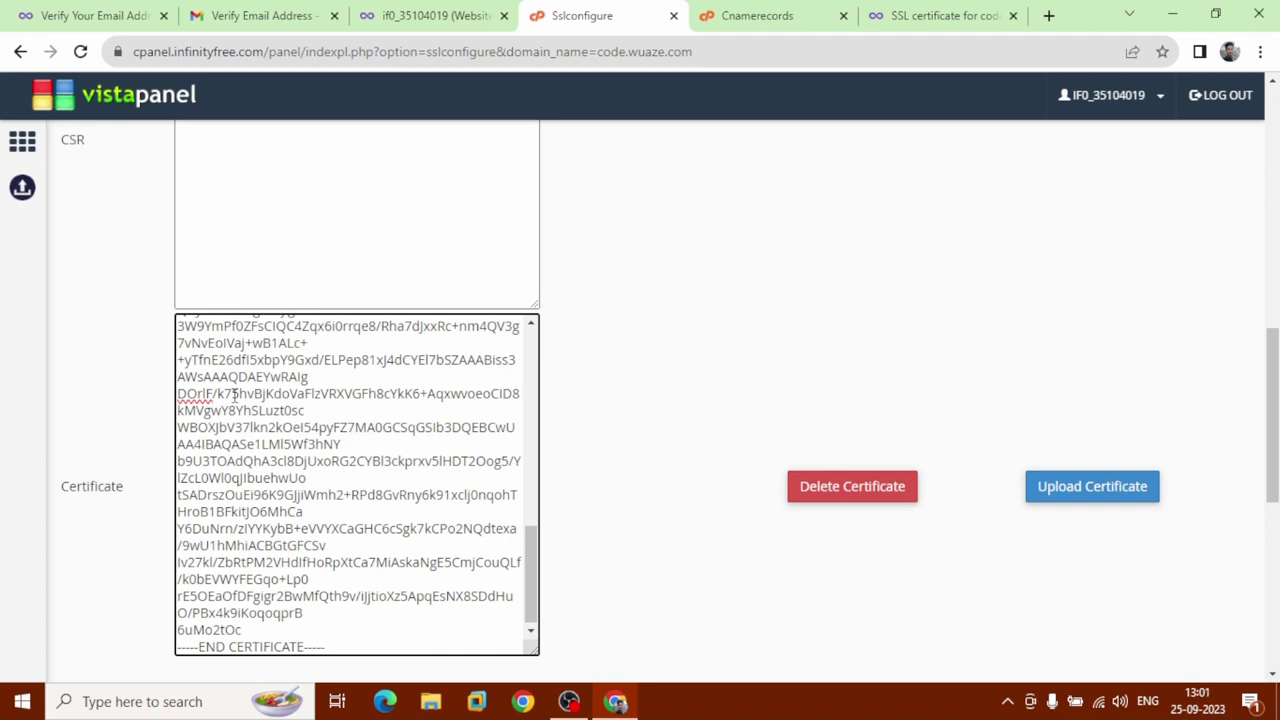
{"action": "scroll", "coordinate": [694, 311], "scroll_direction": "up", "scroll_amount": 5}
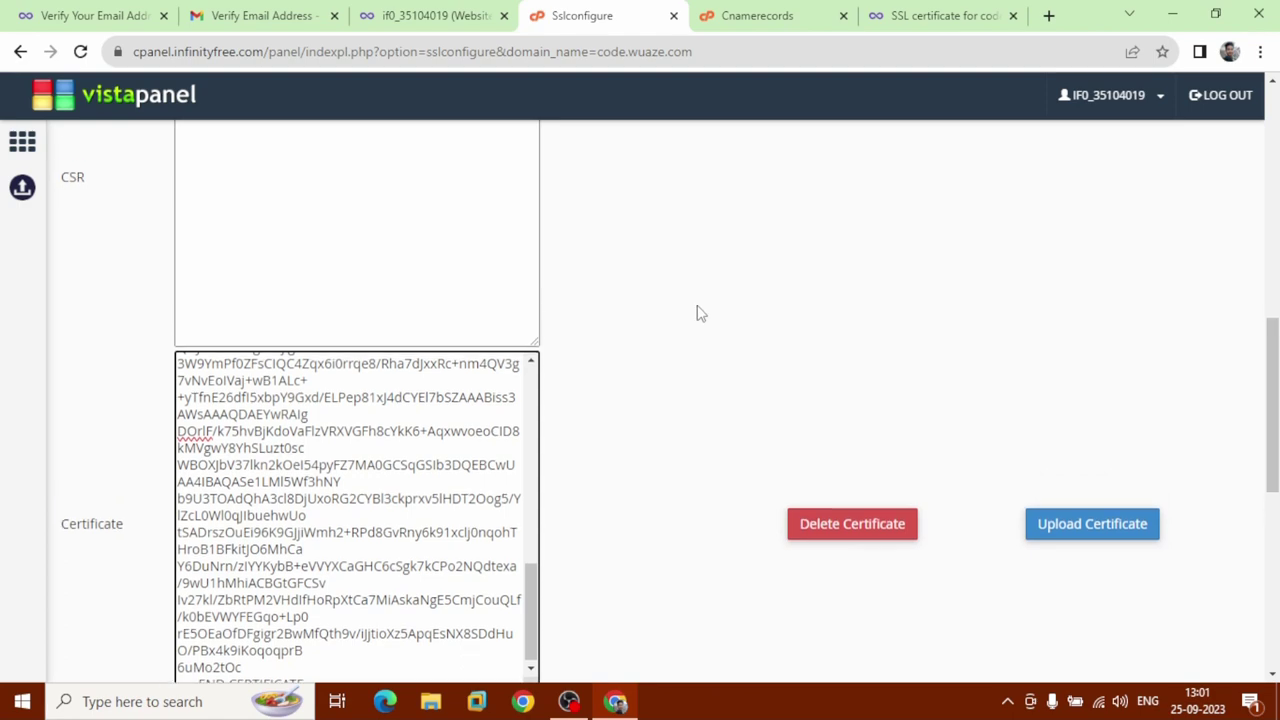
{"action": "scroll", "coordinate": [697, 313], "scroll_direction": "up", "scroll_amount": 1}
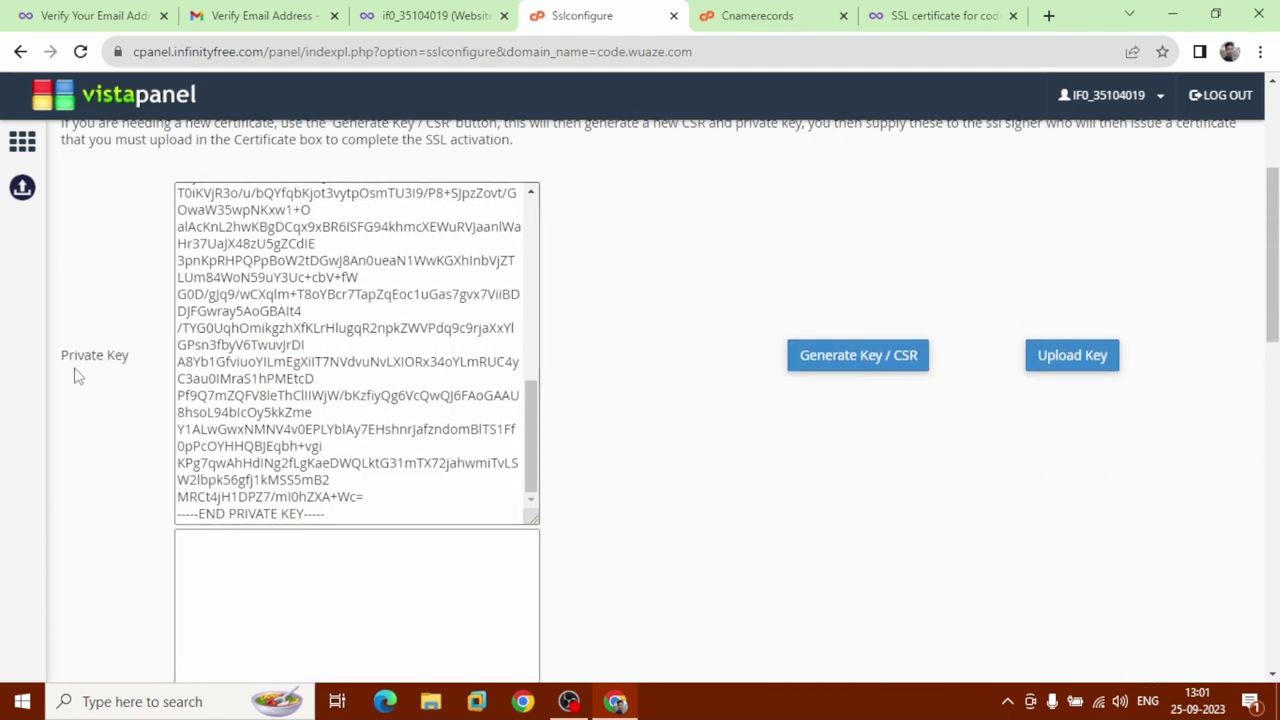
Upload the private key for code.wuaze.com.
{"action": "left_click", "coordinate": [1077, 375]}
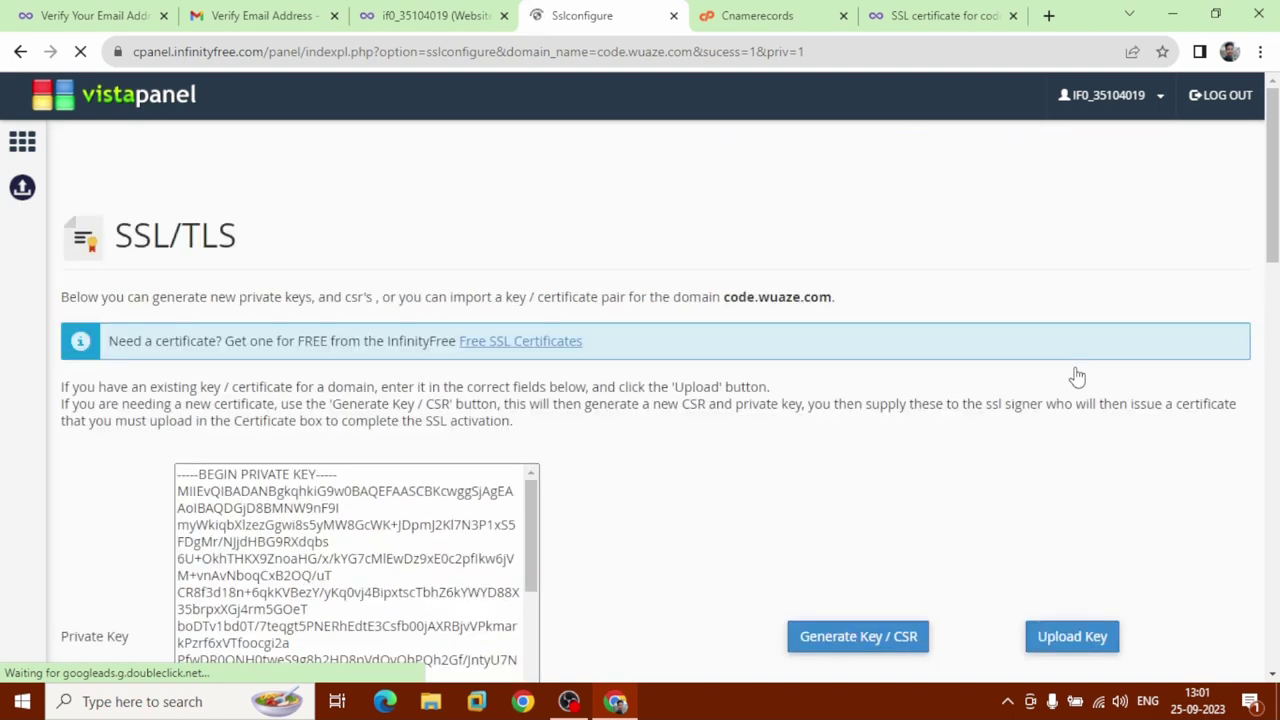
{"action": "scroll", "coordinate": [1077, 377], "scroll_direction": "down", "scroll_amount": 8}
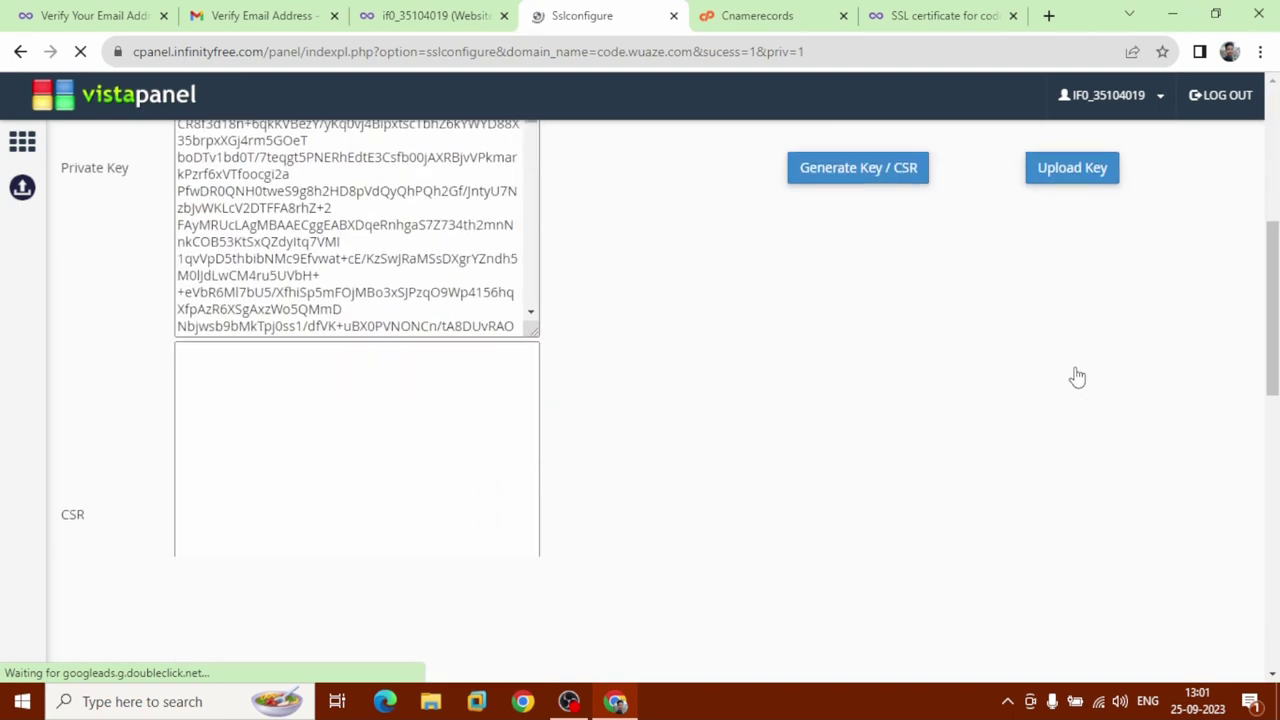
{"action": "scroll", "coordinate": [1072, 378], "scroll_direction": "up", "scroll_amount": 5}
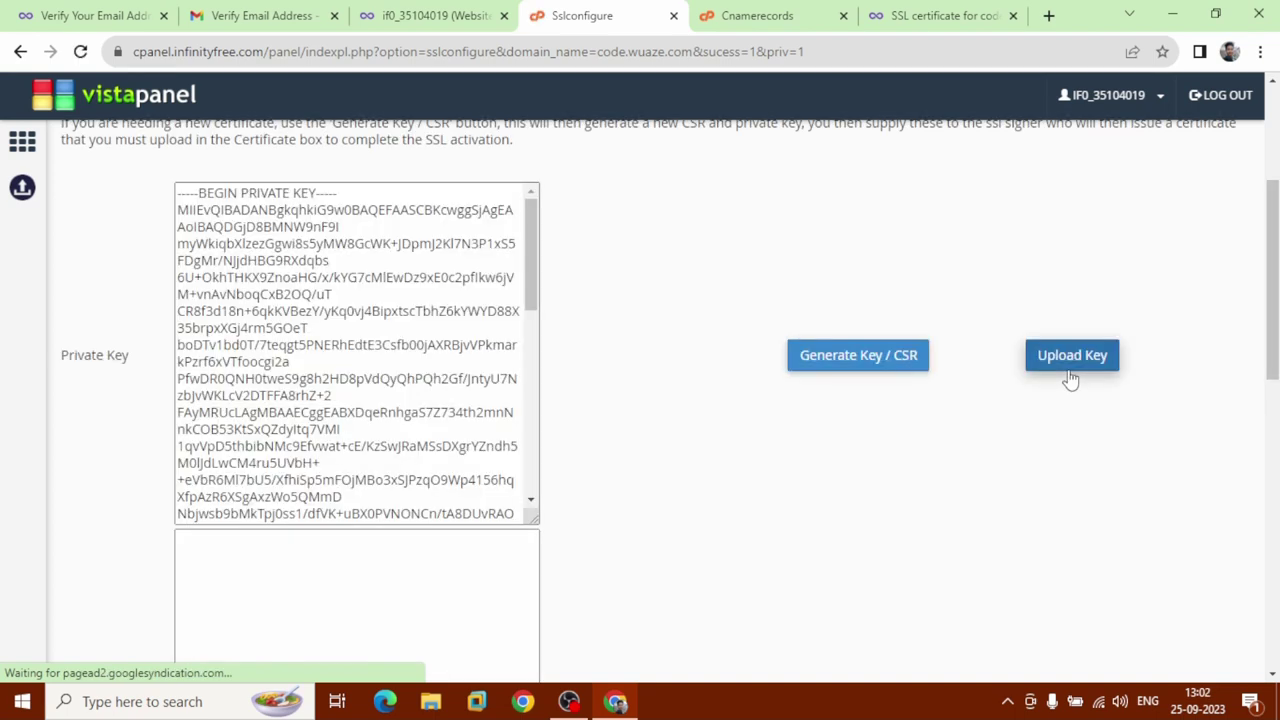
{"action": "scroll", "coordinate": [1070, 378], "scroll_direction": "down", "scroll_amount": 6}
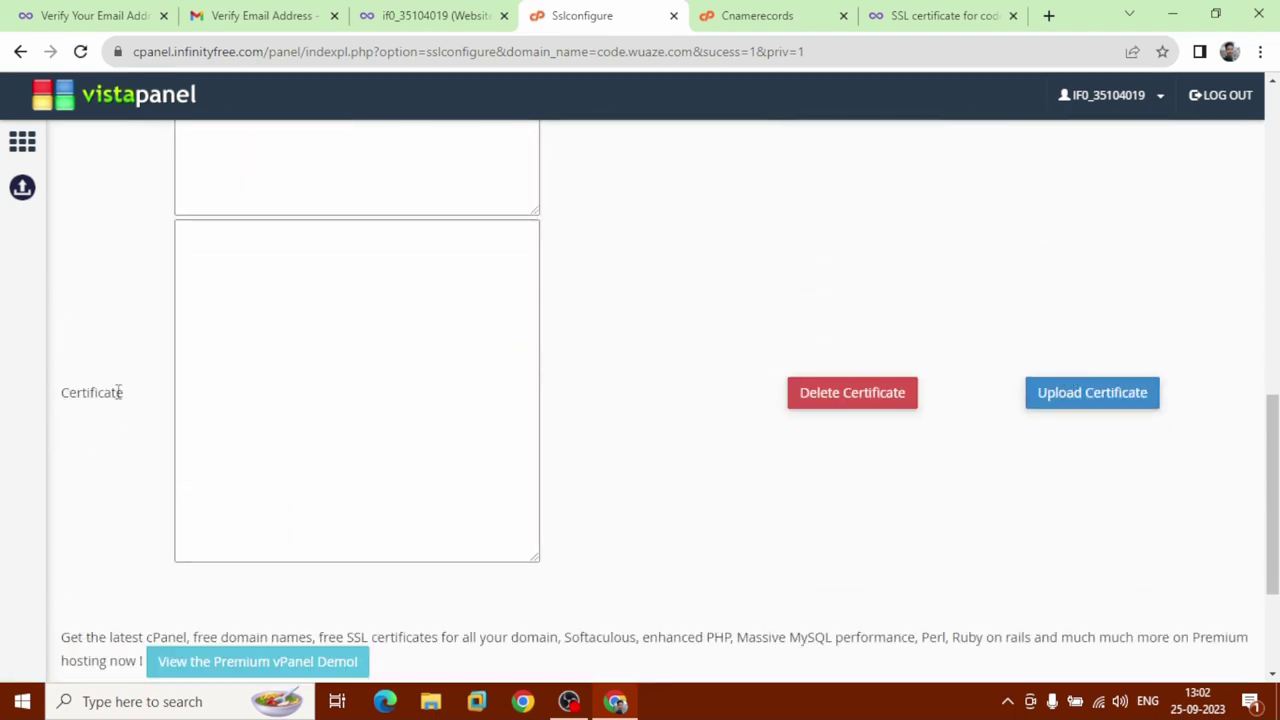
Re-copy the certificate, paste it into the empty Certificate box, and upload it.
{"action": "left_click", "coordinate": [940, 16]}
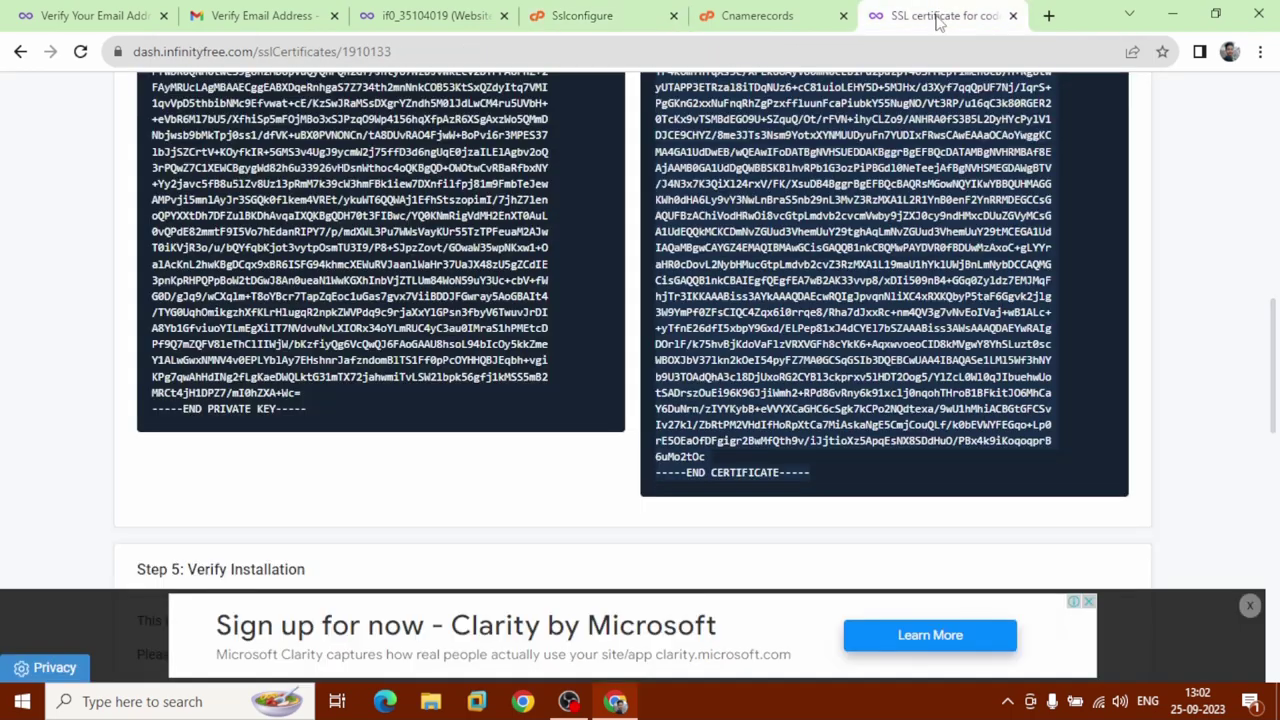
{"action": "scroll", "coordinate": [825, 199], "scroll_direction": "up", "scroll_amount": 4}
{"action": "scroll", "coordinate": [657, 259], "scroll_direction": "up", "scroll_amount": 2}
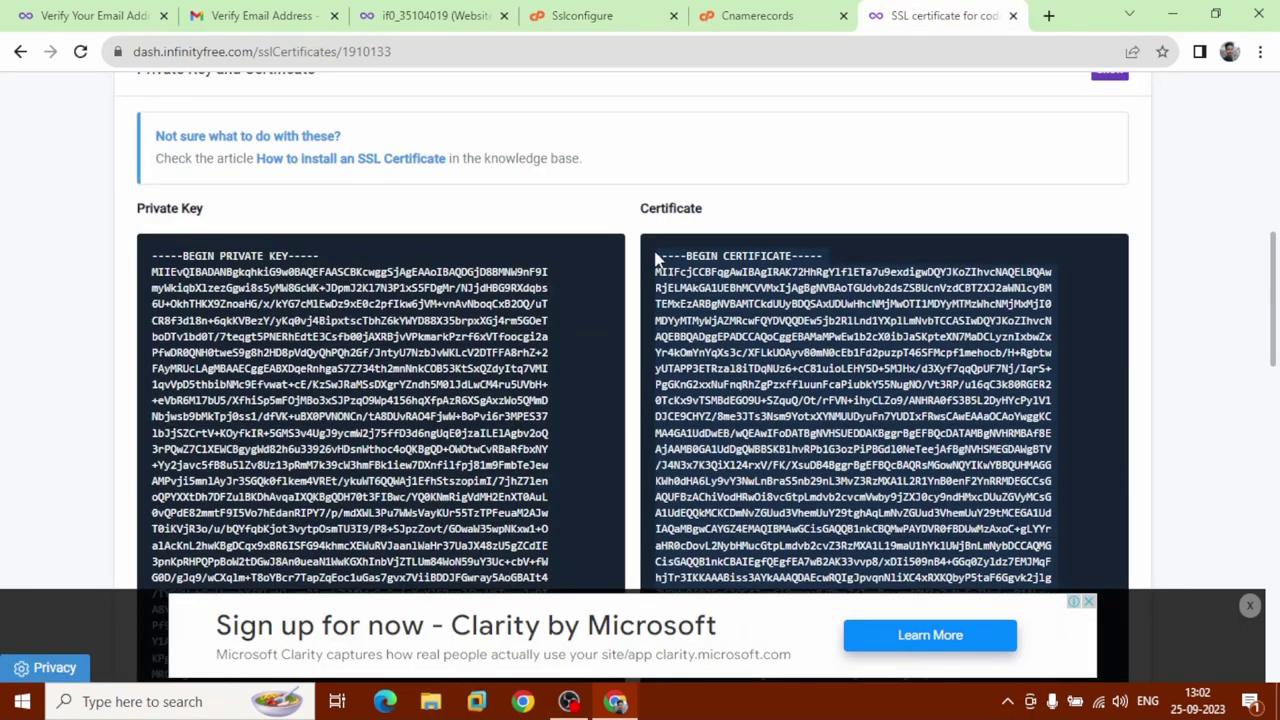
{"action": "scroll", "coordinate": [700, 290], "scroll_direction": "down", "scroll_amount": 4}
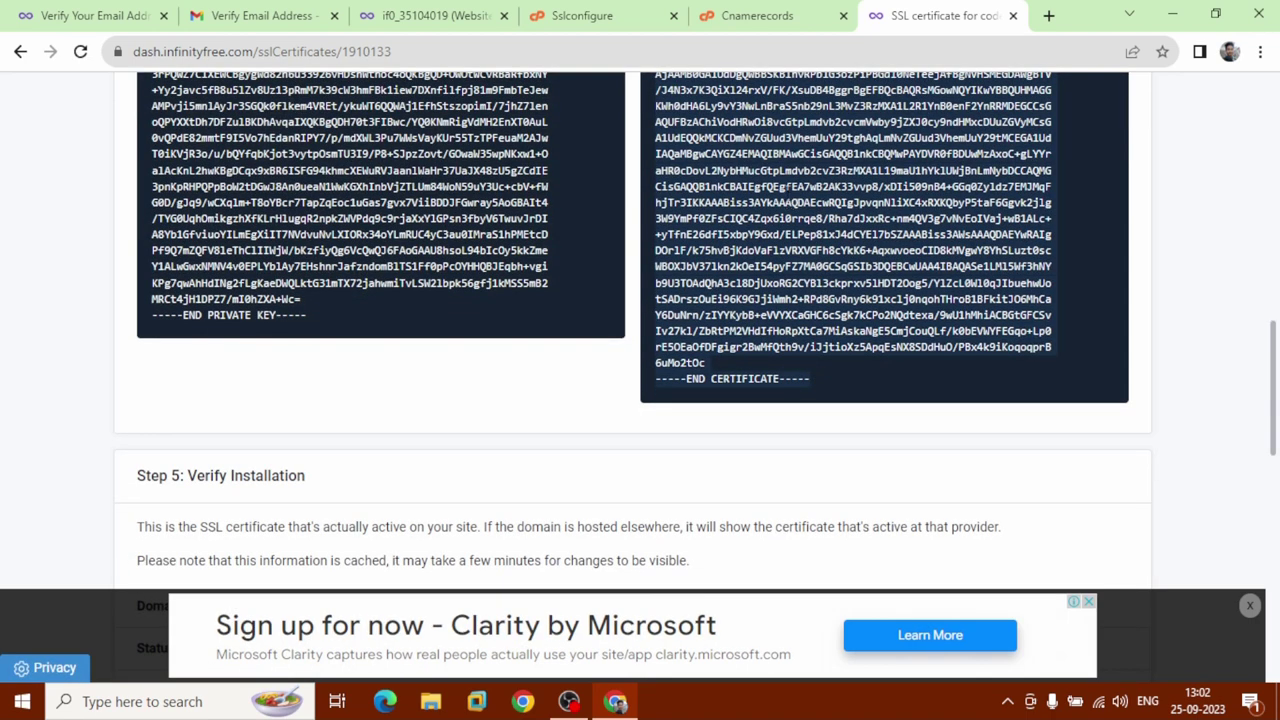
{"action": "right_click", "coordinate": [784, 190]}
{"action": "left_click", "coordinate": [810, 212]}
{"action": "left_click", "coordinate": [581, 14]}
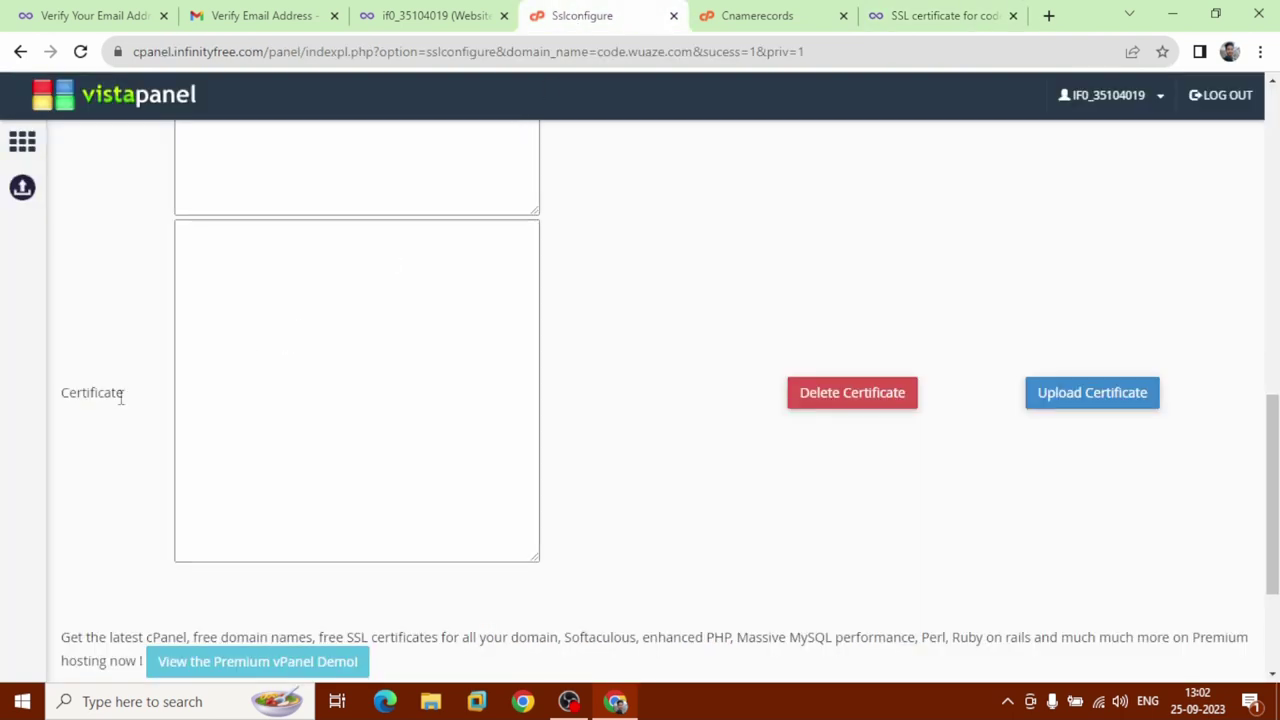
{"action": "left_click_drag", "start_coordinate": [98, 397], "coordinate": [257, 357]}
{"action": "double_click", "coordinate": [149, 397]}
{"action": "left_click", "coordinate": [268, 336]}
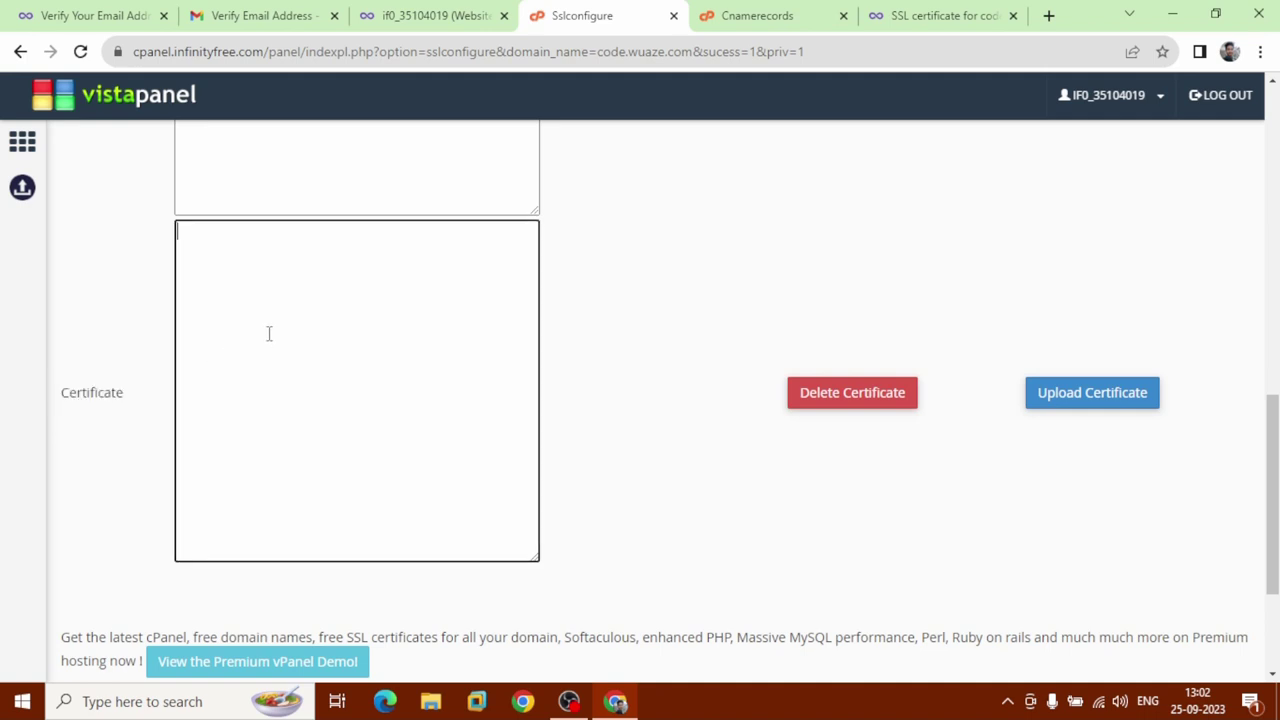
{"action": "right_click", "coordinate": [268, 341]}
{"action": "left_click", "coordinate": [314, 481]}
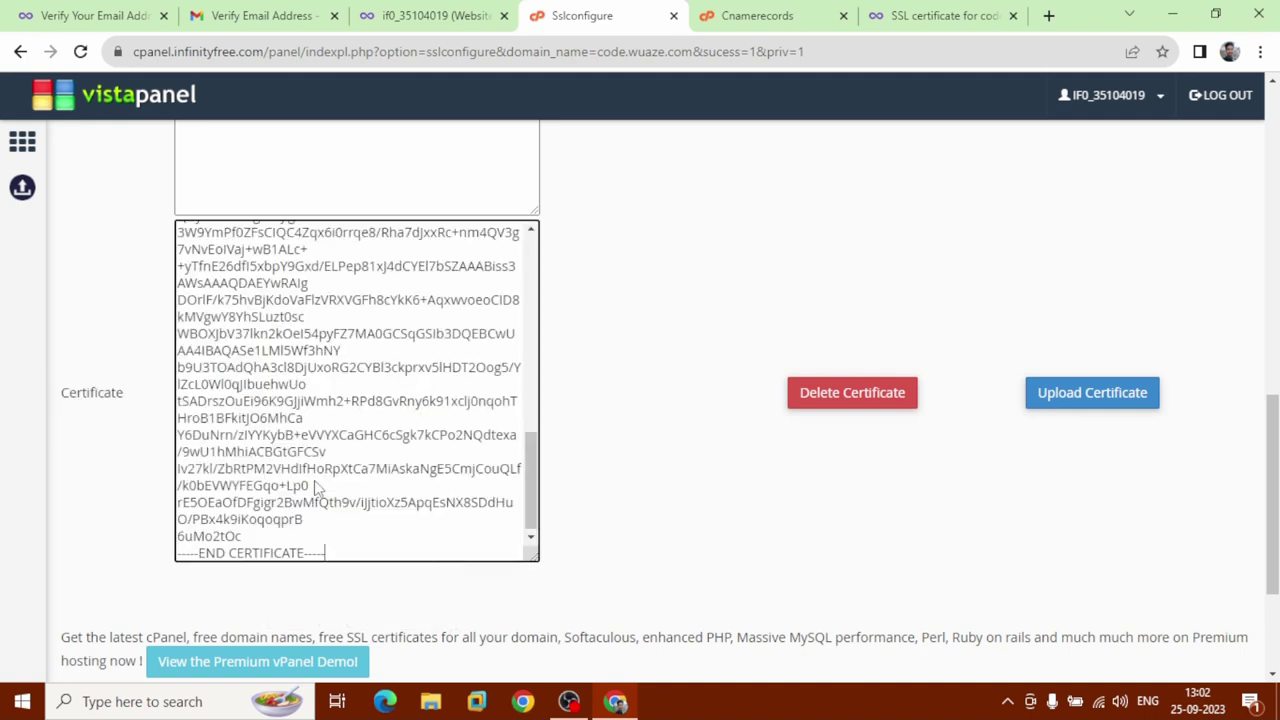
{"action": "left_click", "coordinate": [1100, 405]}
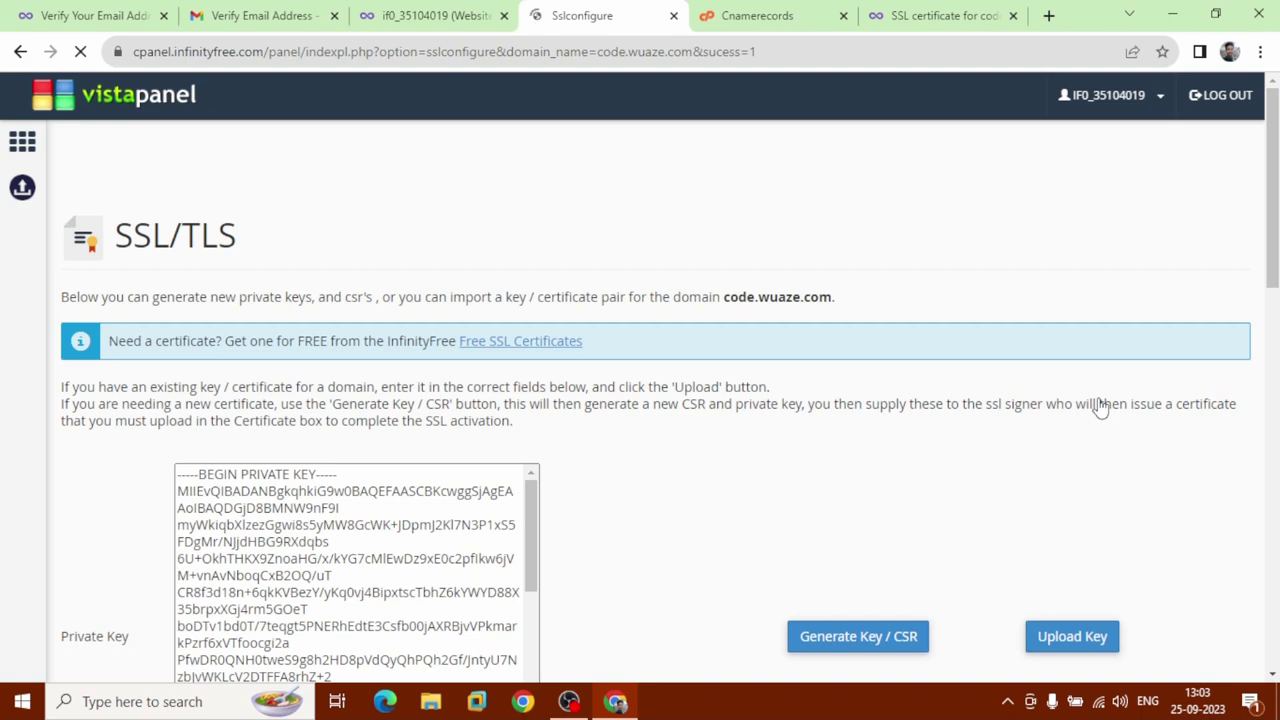
Close the CNAME records, SSL configuration and both email verification tabs.
{"action": "left_click", "coordinate": [436, 18]}
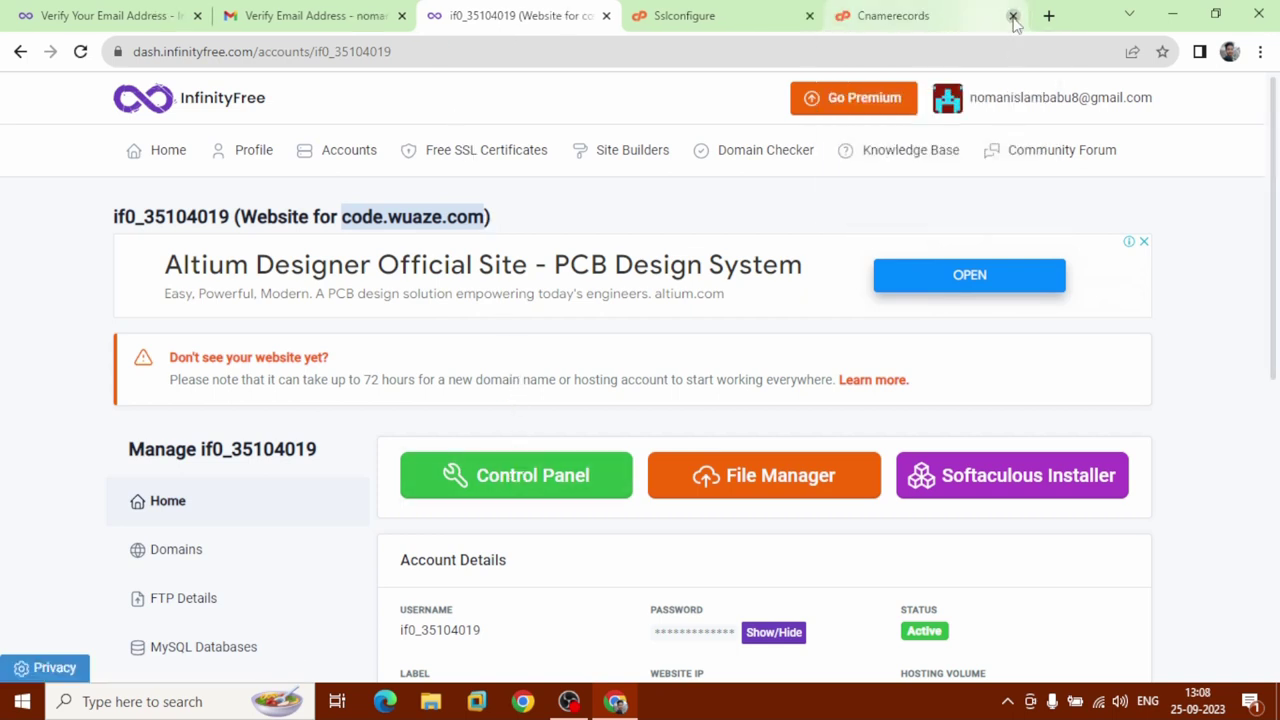
{"action": "left_click", "coordinate": [1013, 17]}
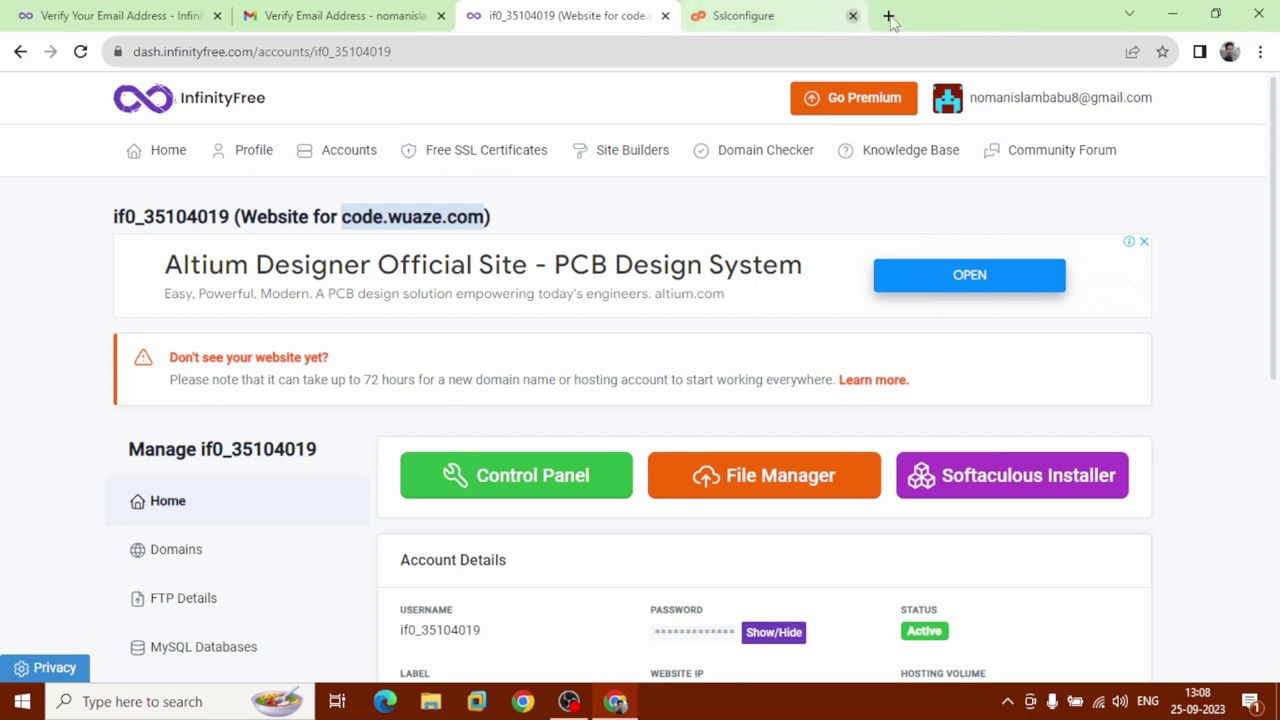
{"action": "left_click", "coordinate": [853, 16]}
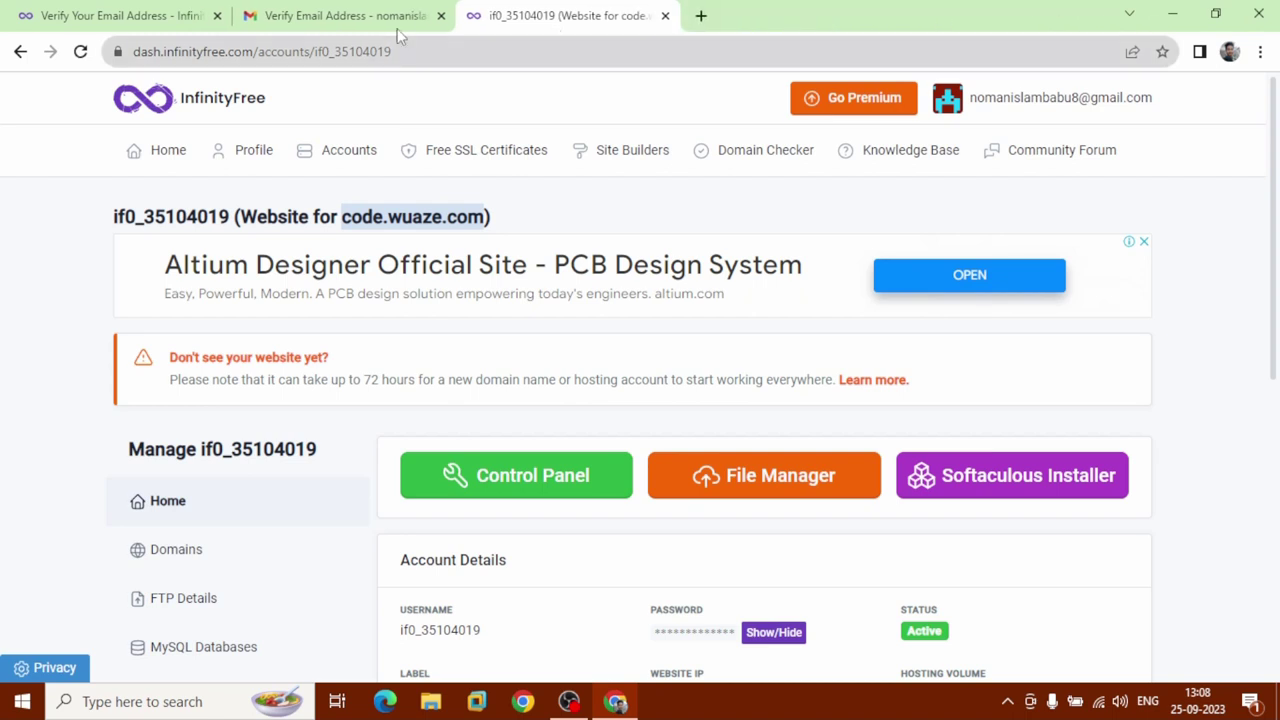
{"action": "left_click", "coordinate": [217, 16]}
{"action": "left_click", "coordinate": [217, 16]}
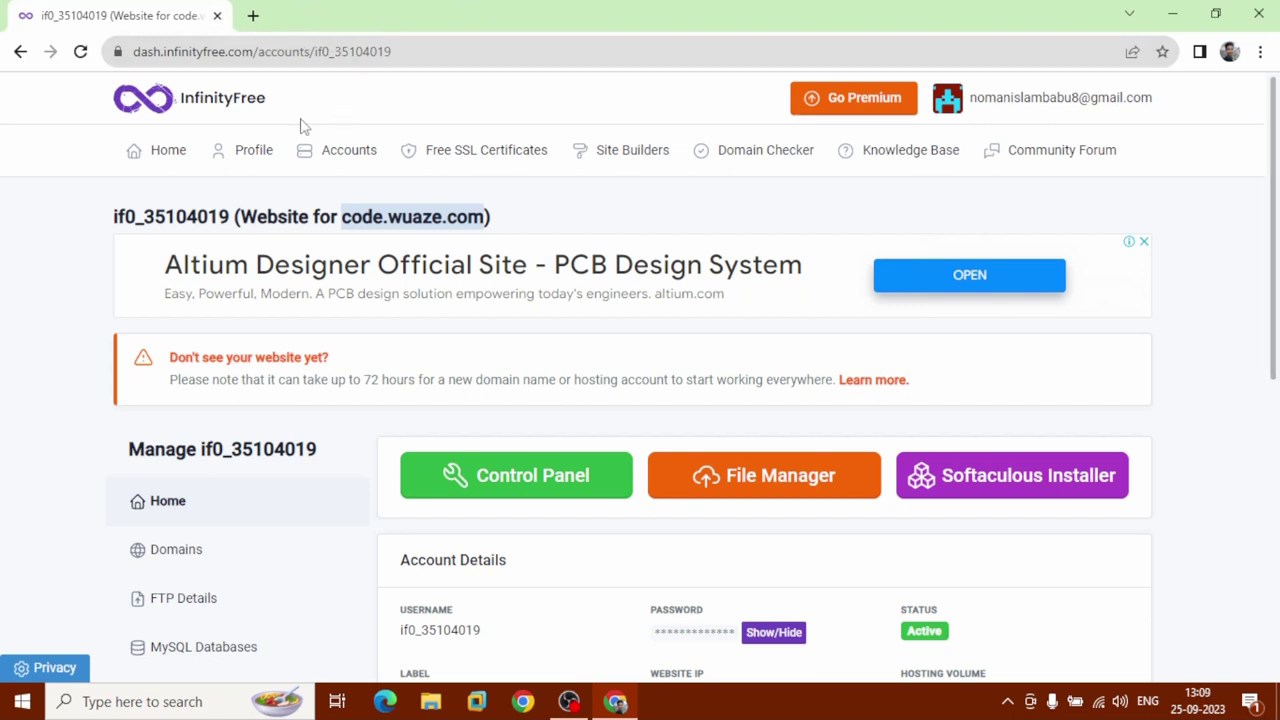
Open Softaculous Apps Installer from the hosting control panel and bring up its WordPress page.
{"action": "left_click", "coordinate": [505, 495]}
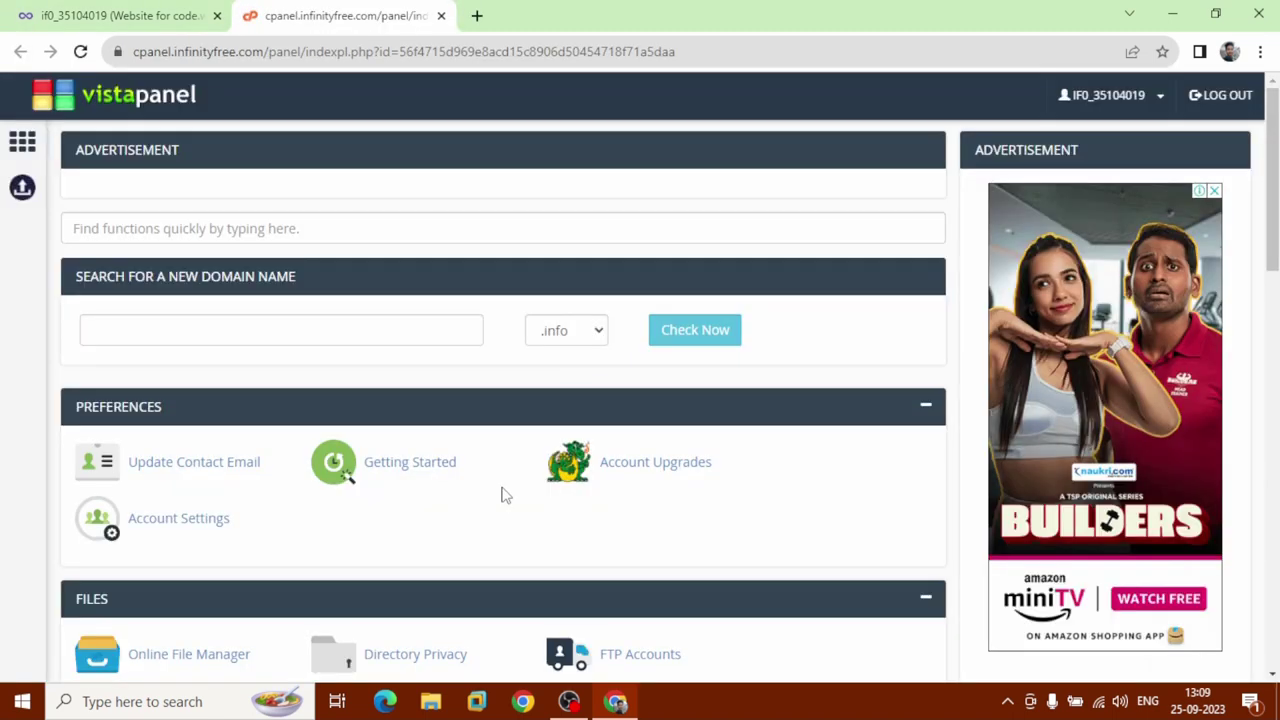
{"action": "scroll", "coordinate": [505, 495], "scroll_direction": "down", "scroll_amount": 6}
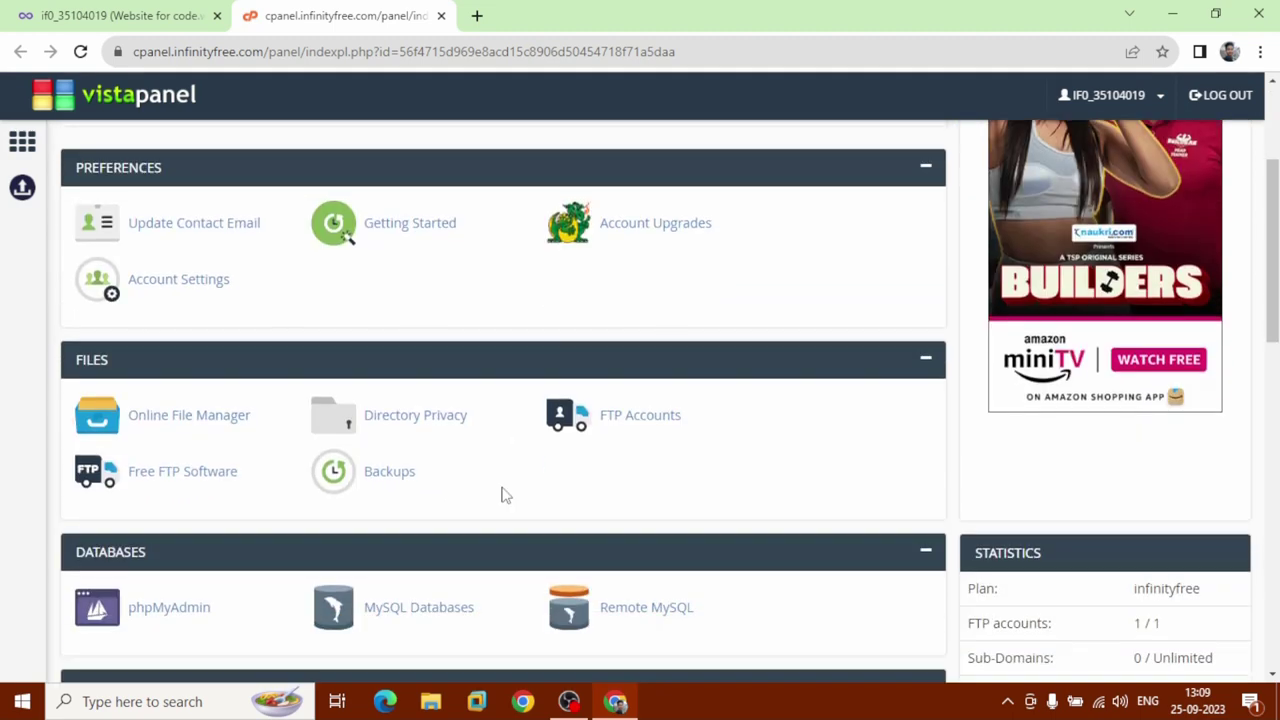
{"action": "scroll", "coordinate": [505, 495], "scroll_direction": "down", "scroll_amount": 5}
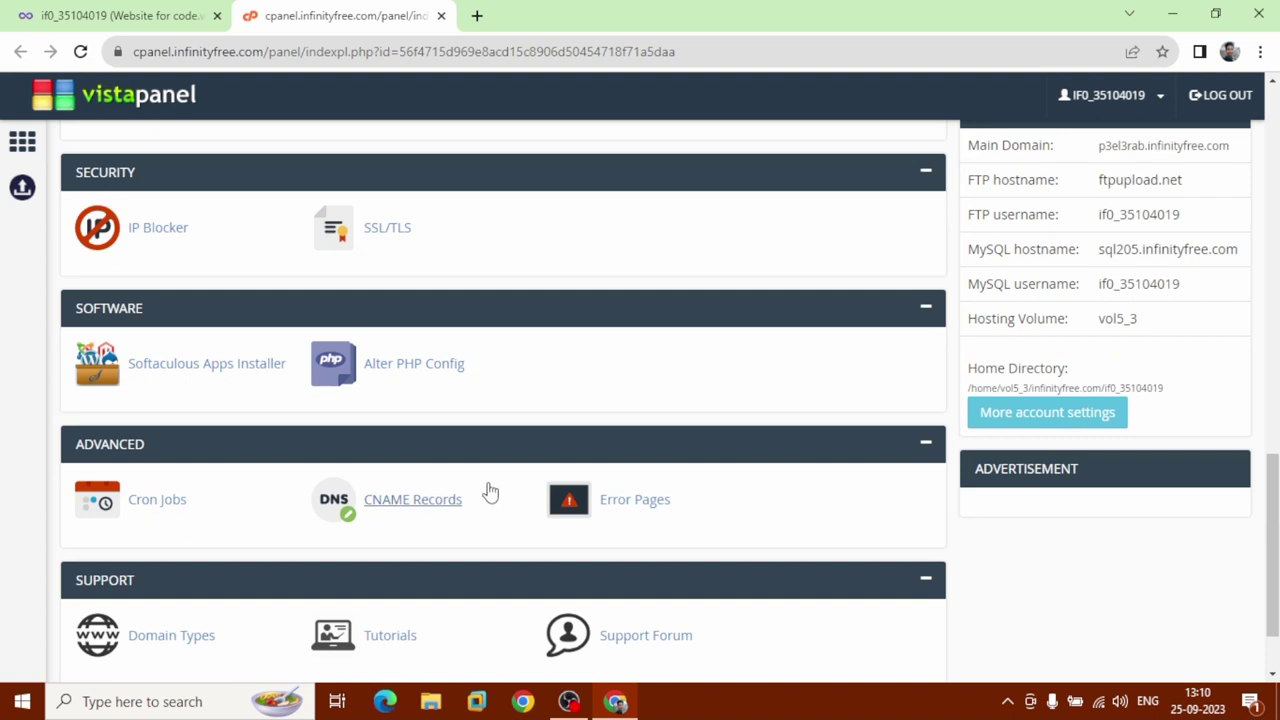
{"action": "left_click", "coordinate": [191, 377]}
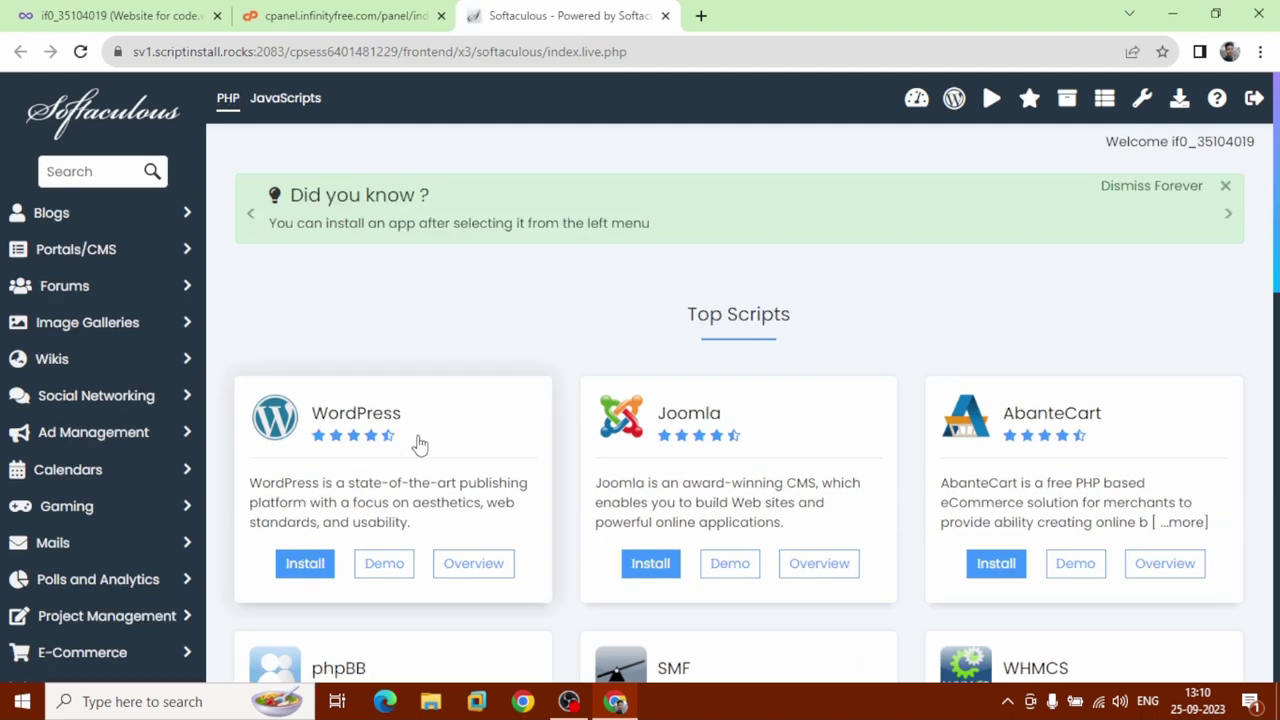
{"action": "left_click", "coordinate": [420, 445]}
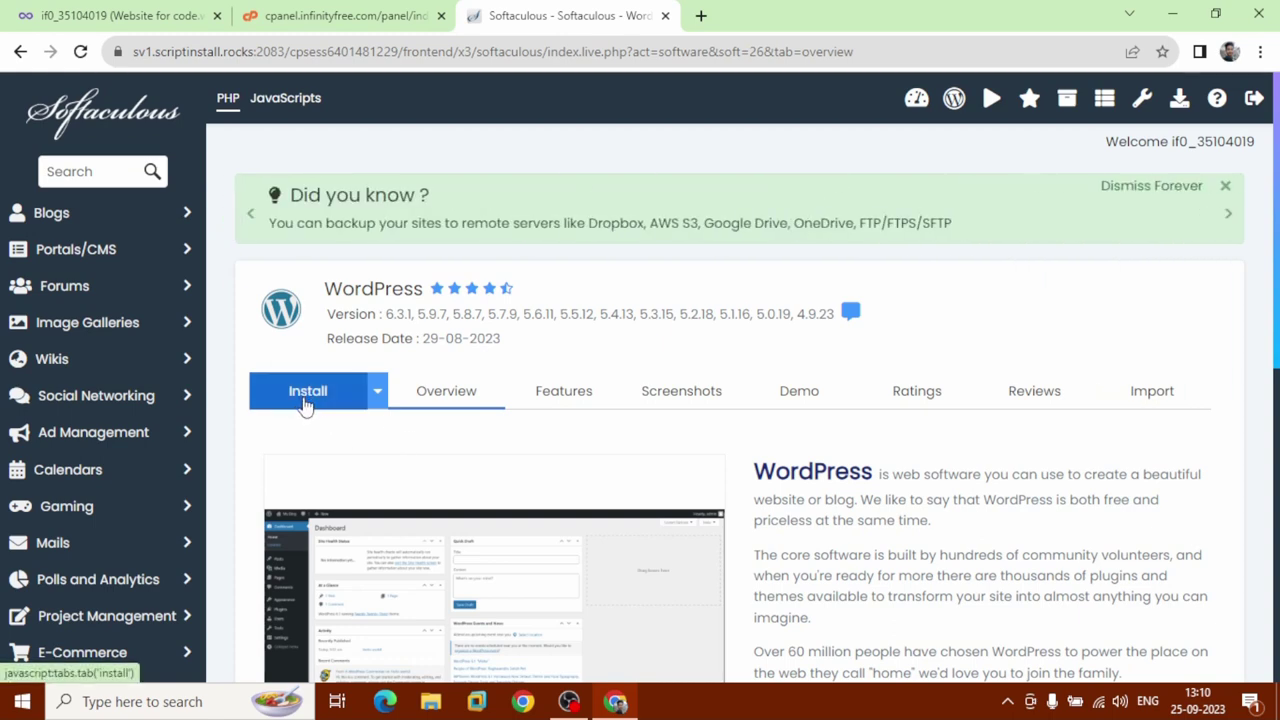
{"action": "left_click", "coordinate": [305, 395]}
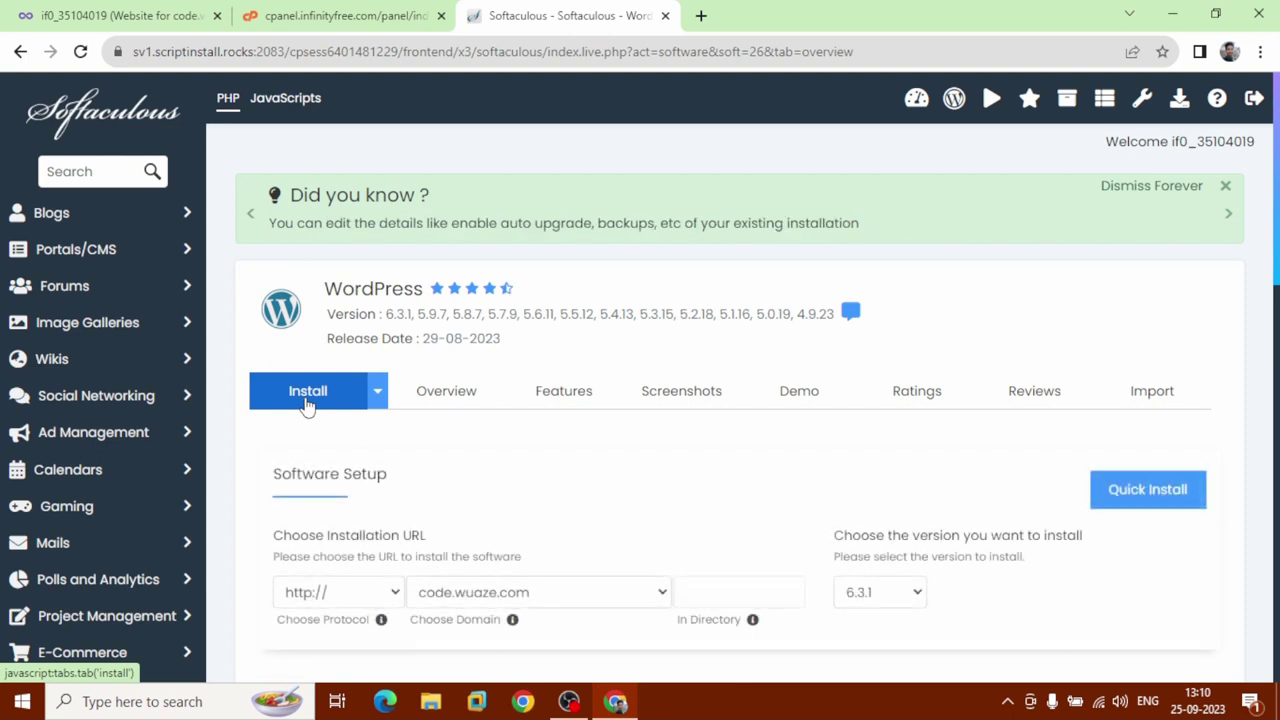
{"action": "left_click", "coordinate": [537, 600]}
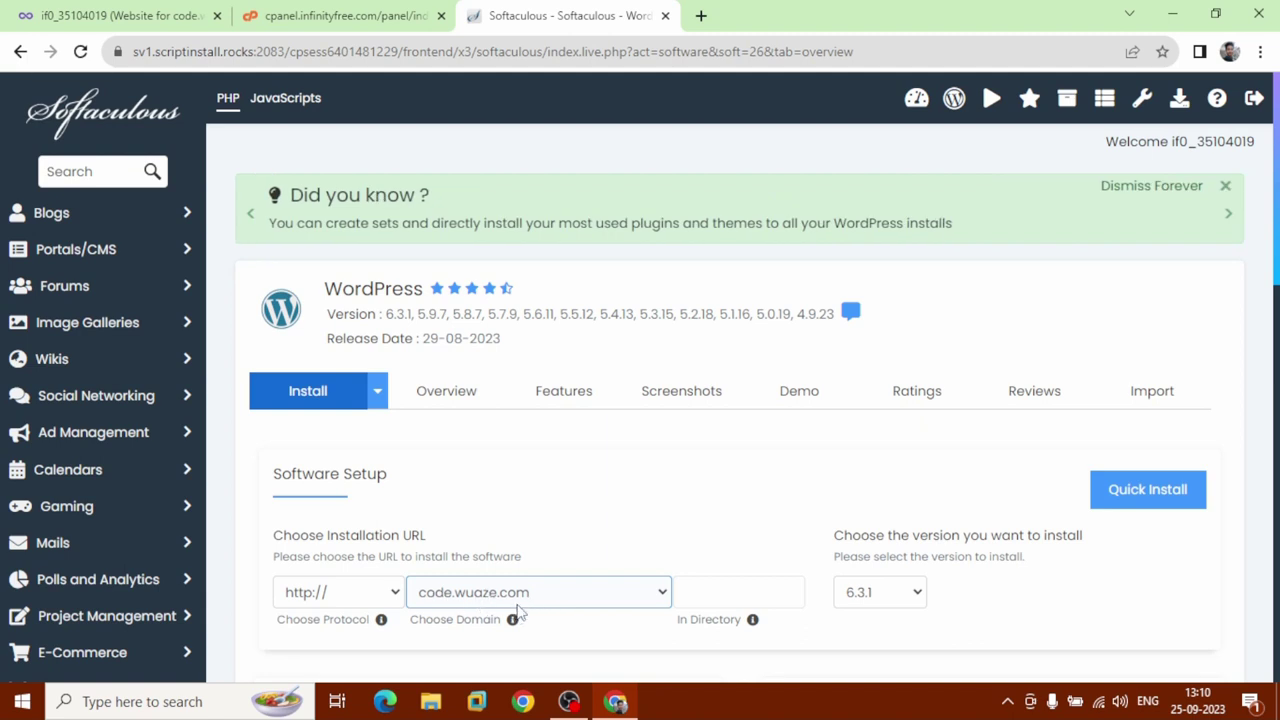
{"action": "left_click", "coordinate": [396, 601]}
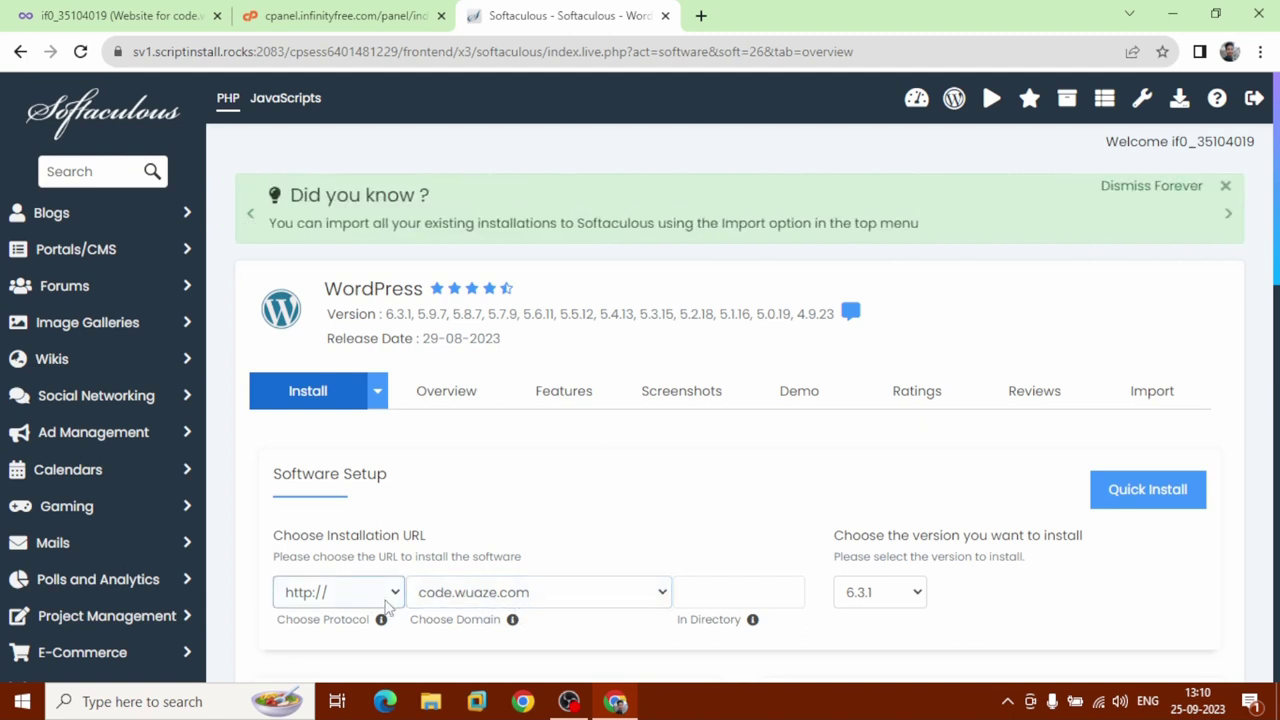
{"action": "left_click", "coordinate": [388, 605]}
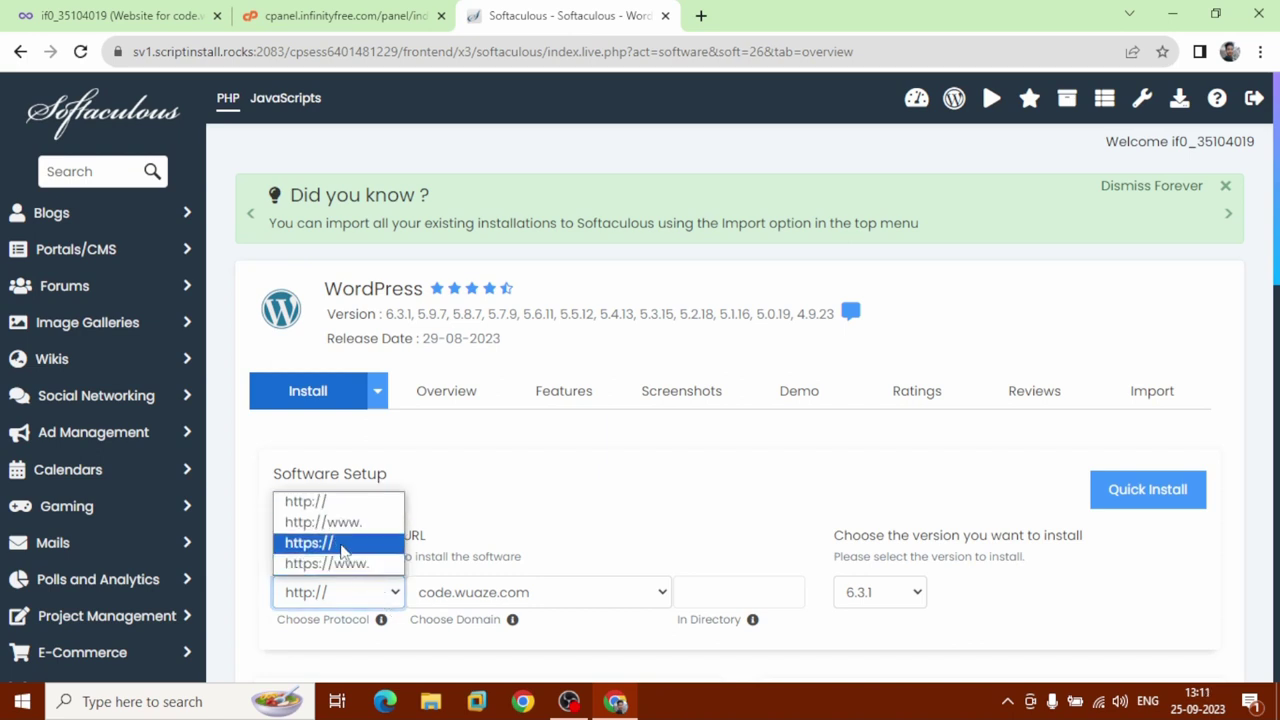
{"action": "left_click", "coordinate": [341, 546]}
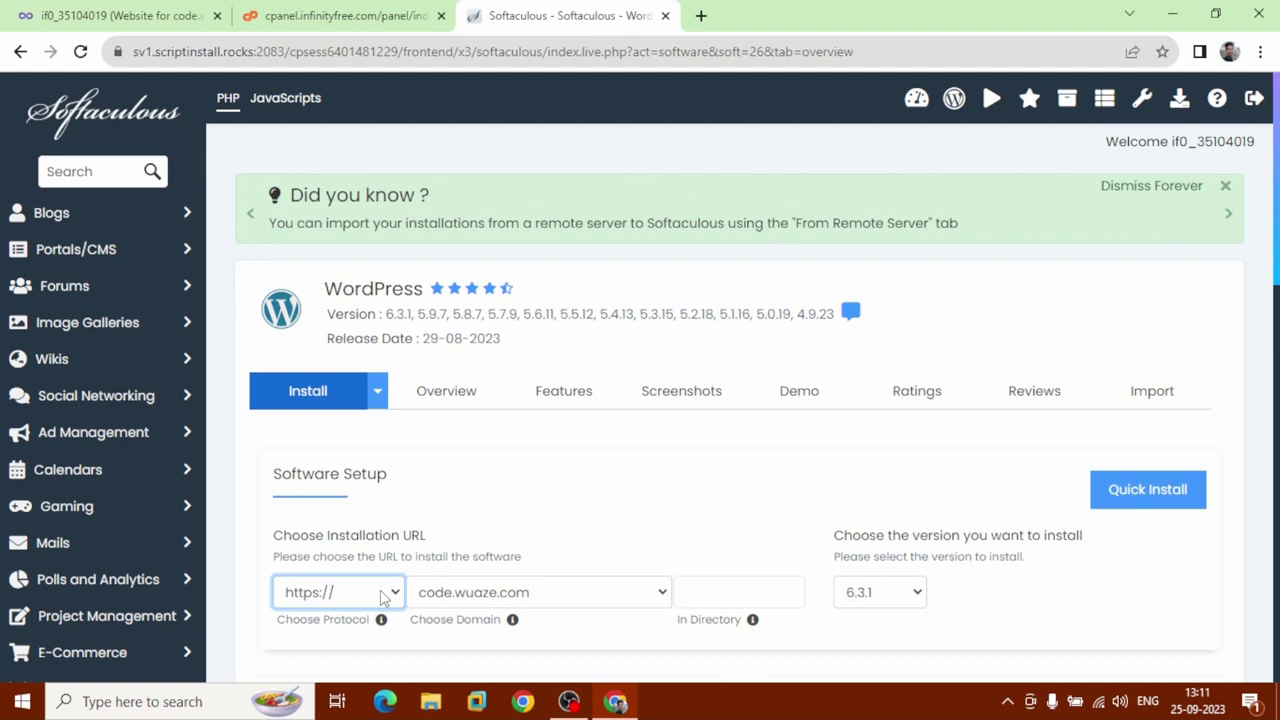
Set the admin username to 'admin' and replace the generated admin password with your own.
{"action": "scroll", "coordinate": [383, 596], "scroll_direction": "down", "scroll_amount": 5}
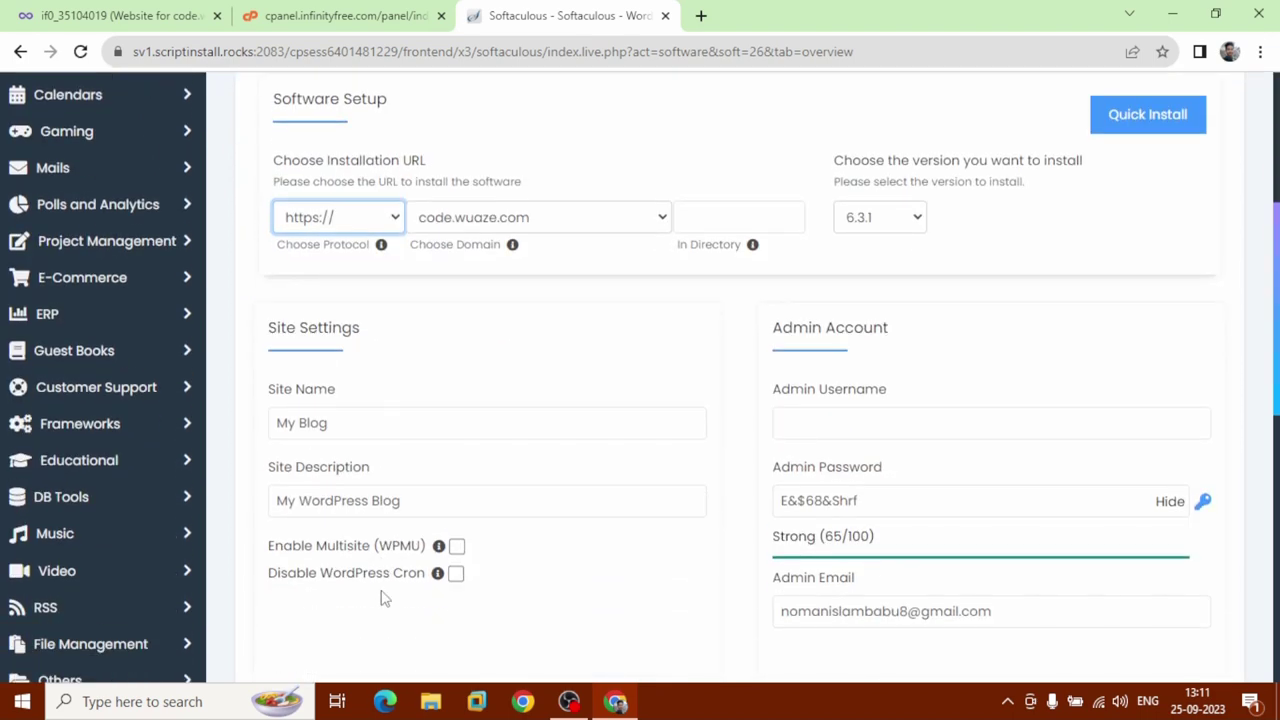
{"action": "left_click", "coordinate": [877, 420]}
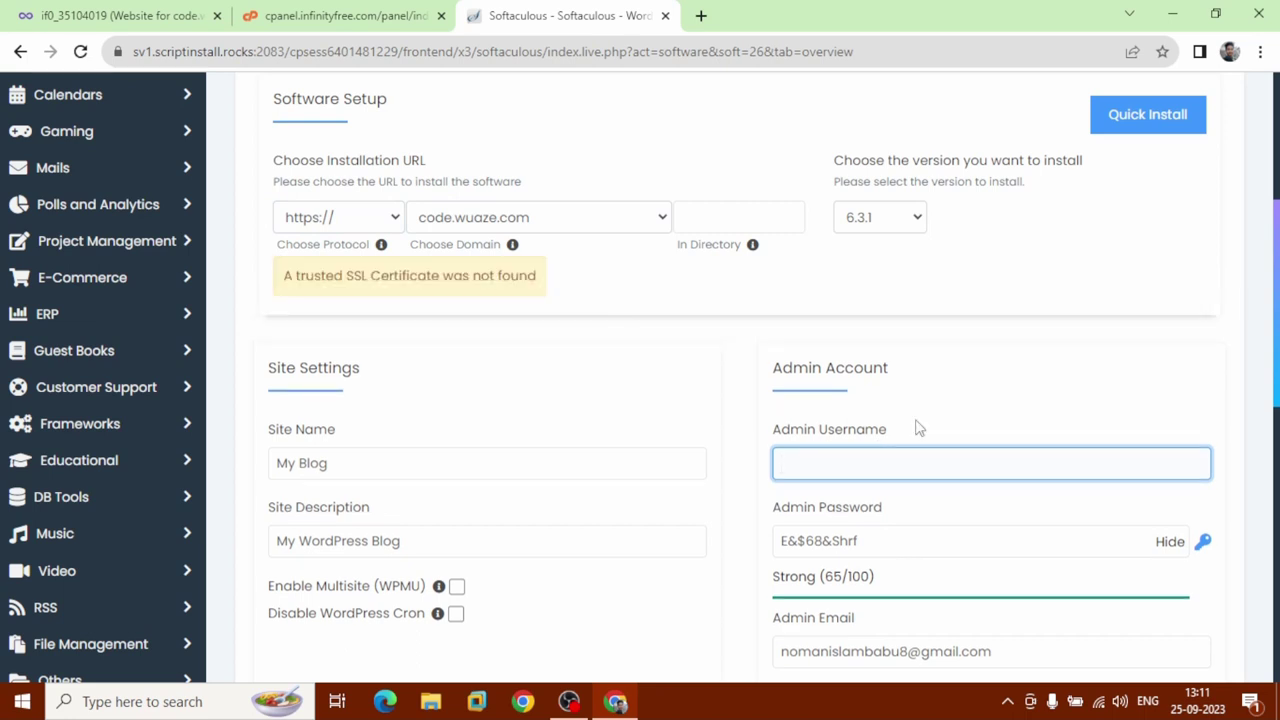
{"action": "type", "text": "admin"}
{"action": "left_click", "coordinate": [887, 540]}
{"action": "key", "text": "ctrl+a"}
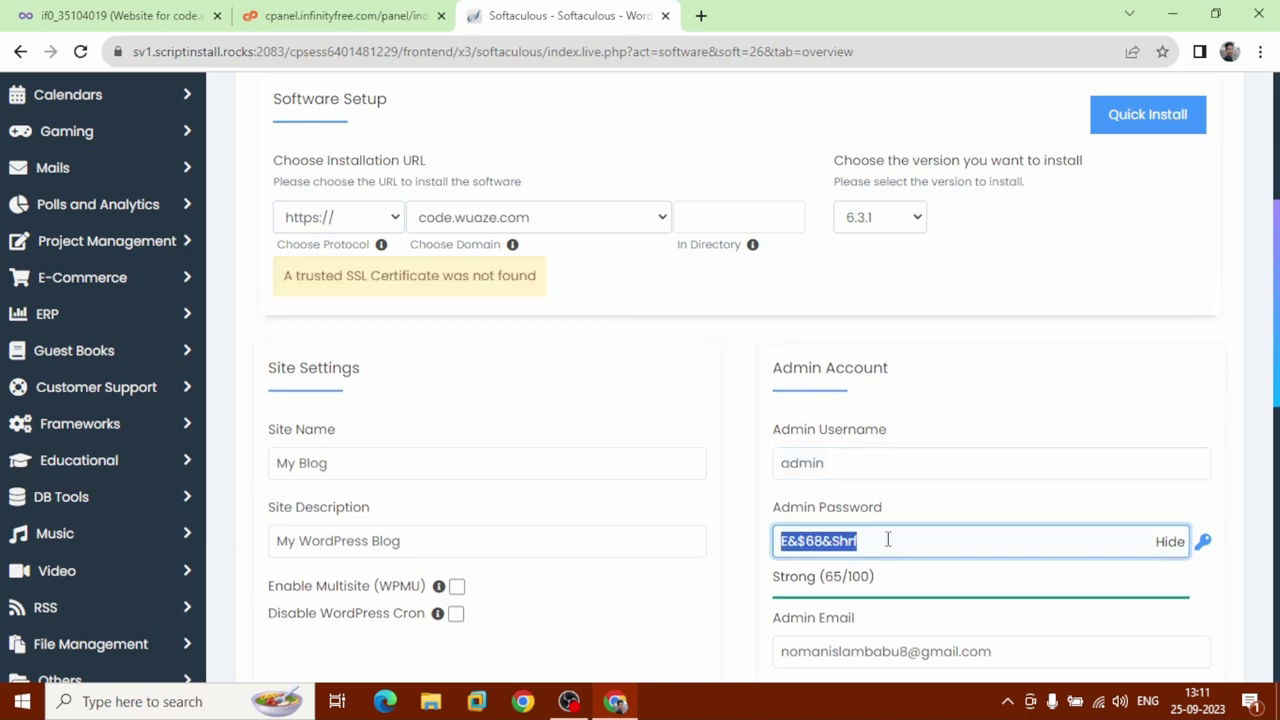
{"action": "type", "text": "admin123"}
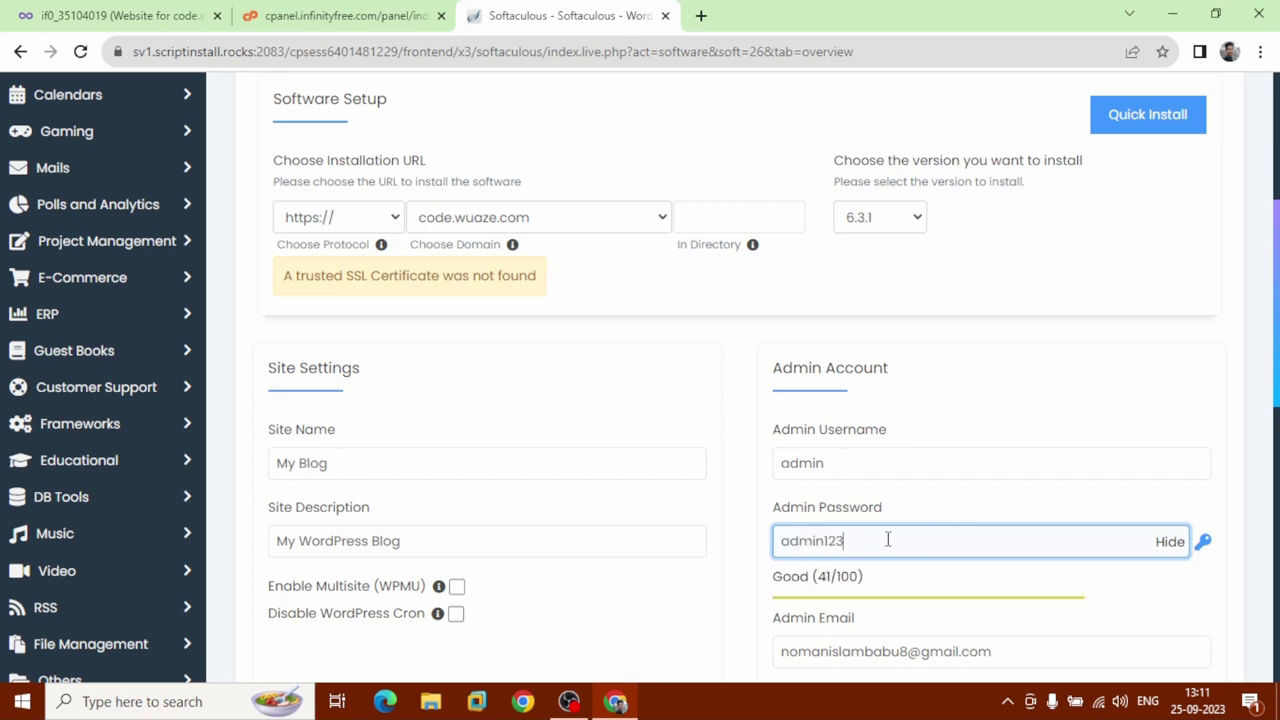
Run the WordPress installation with these settings.
{"action": "scroll", "coordinate": [887, 540], "scroll_direction": "down", "scroll_amount": 2}
{"action": "scroll", "coordinate": [887, 545], "scroll_direction": "down", "scroll_amount": 5}
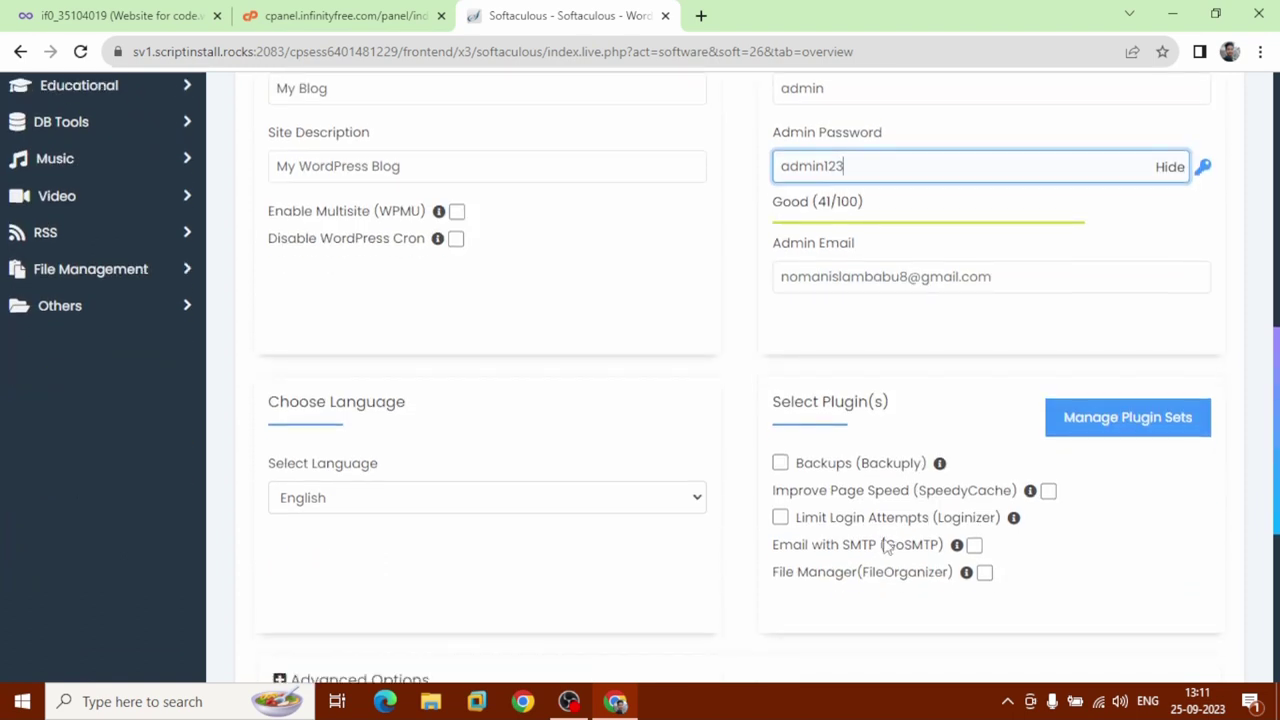
{"action": "scroll", "coordinate": [887, 548], "scroll_direction": "down", "scroll_amount": 2}
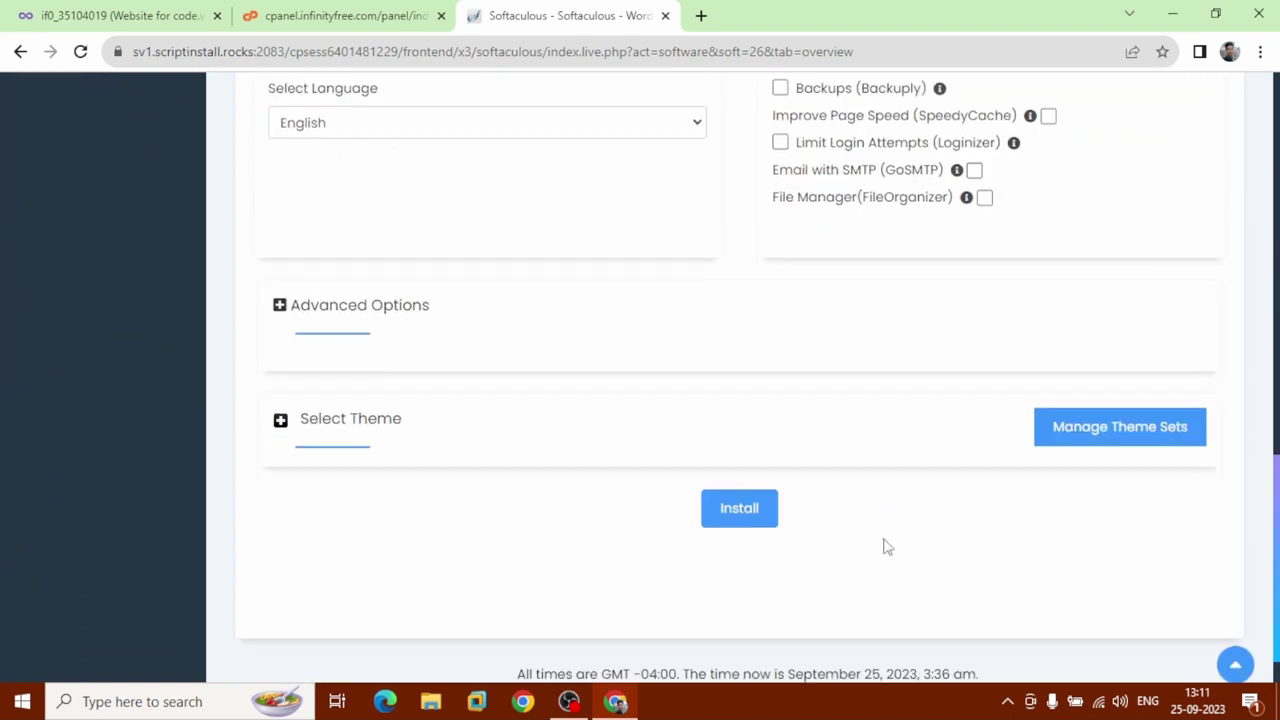
{"action": "left_click", "coordinate": [741, 528]}
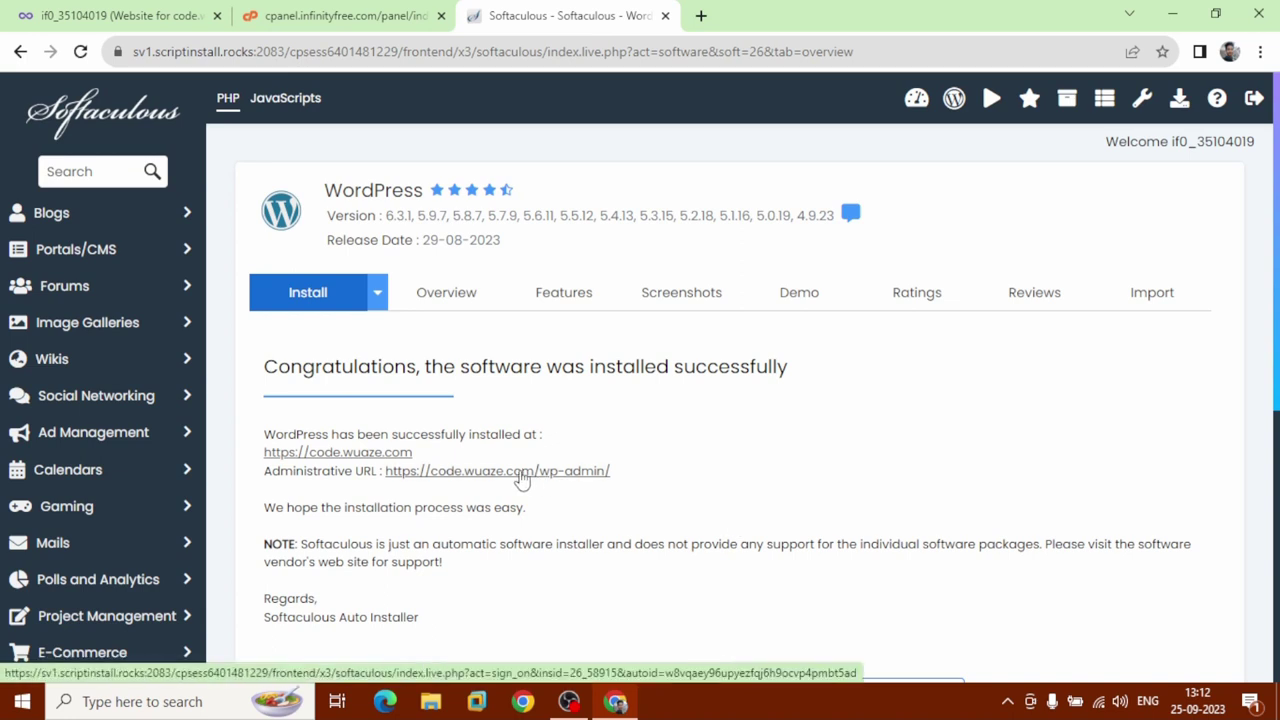
Open the new site's admin and homepage, close the hosting, cPanel and Softaculous tabs, and return to the Dashboard.
{"action": "left_click", "coordinate": [520, 471]}
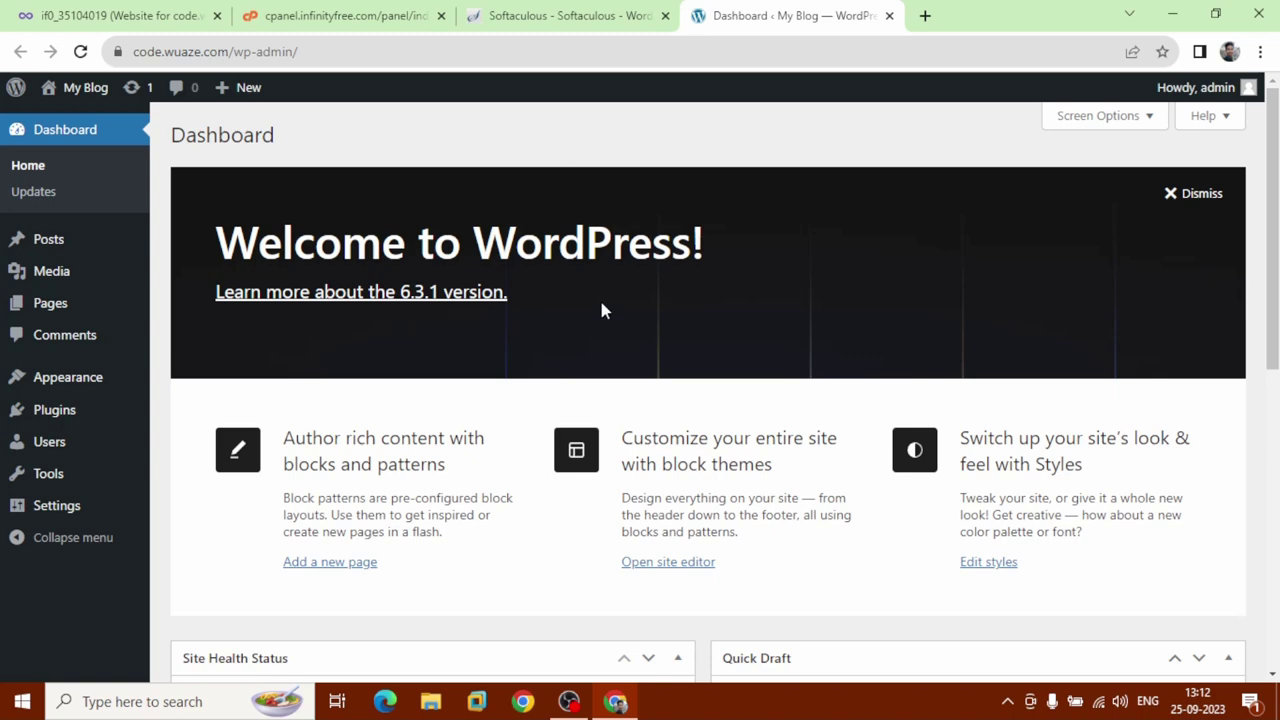
{"action": "left_click", "coordinate": [522, 18]}
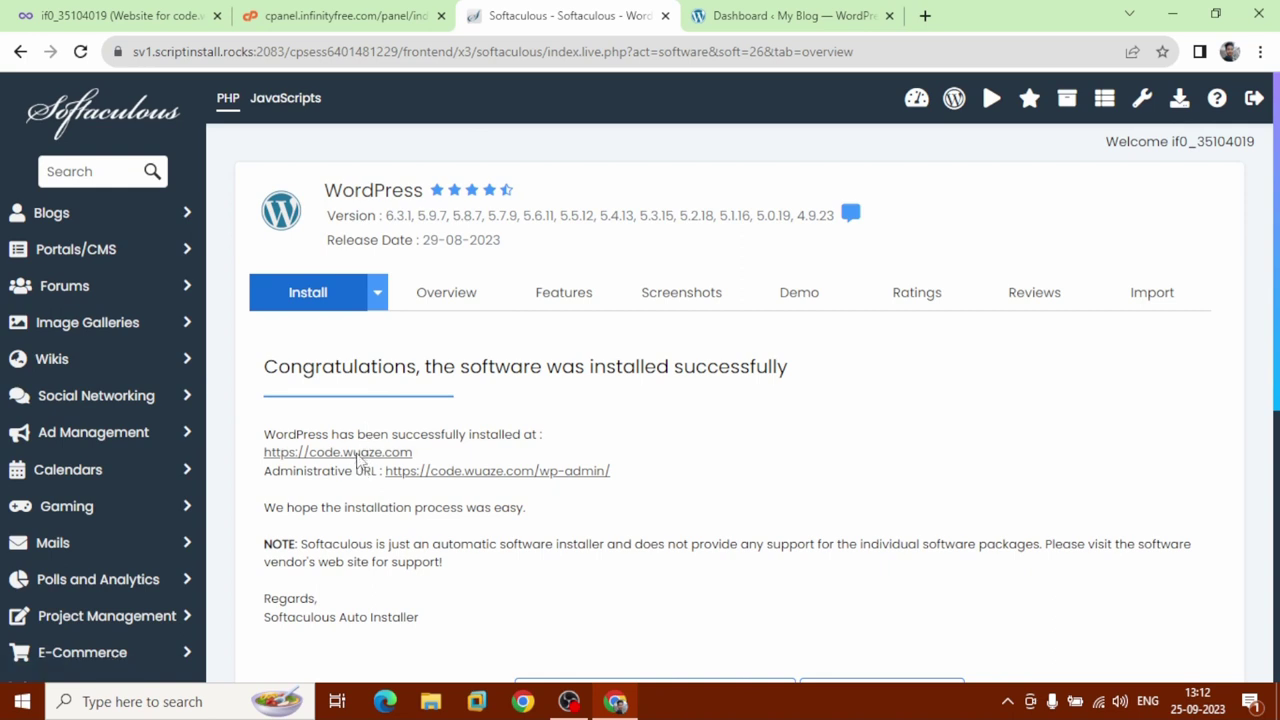
{"action": "left_click", "coordinate": [358, 455]}
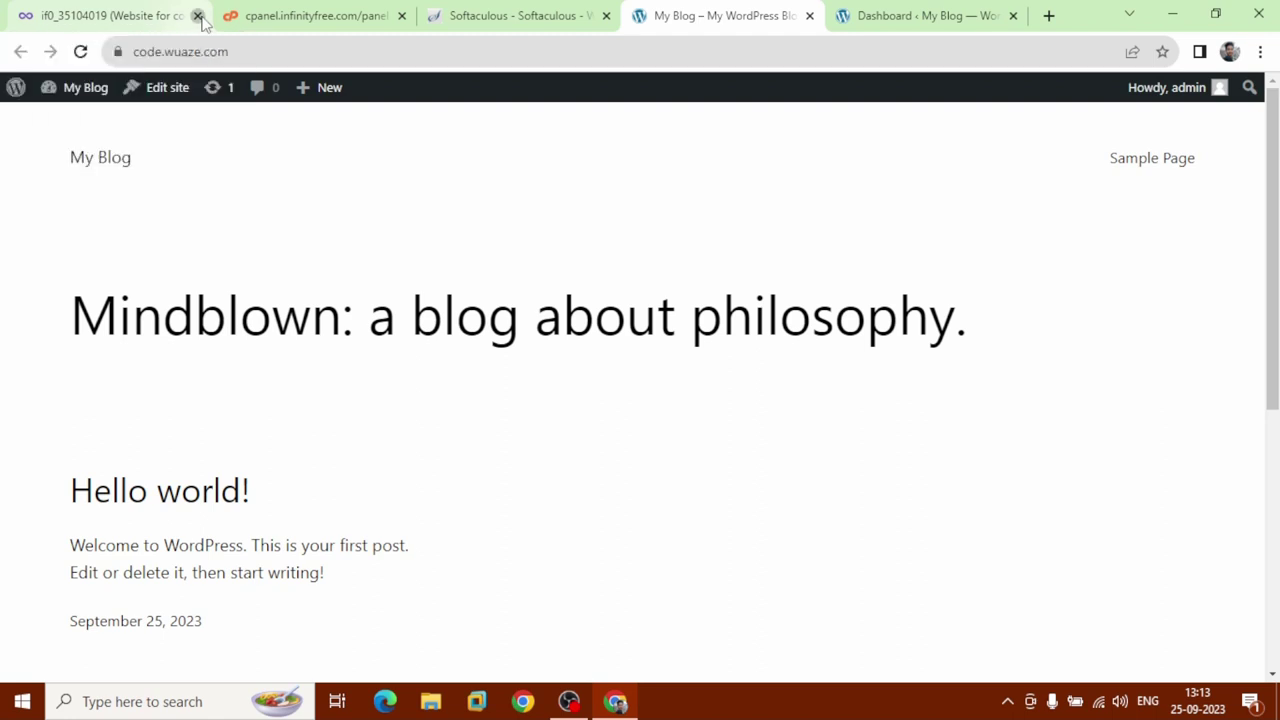
{"action": "left_click", "coordinate": [198, 17]}
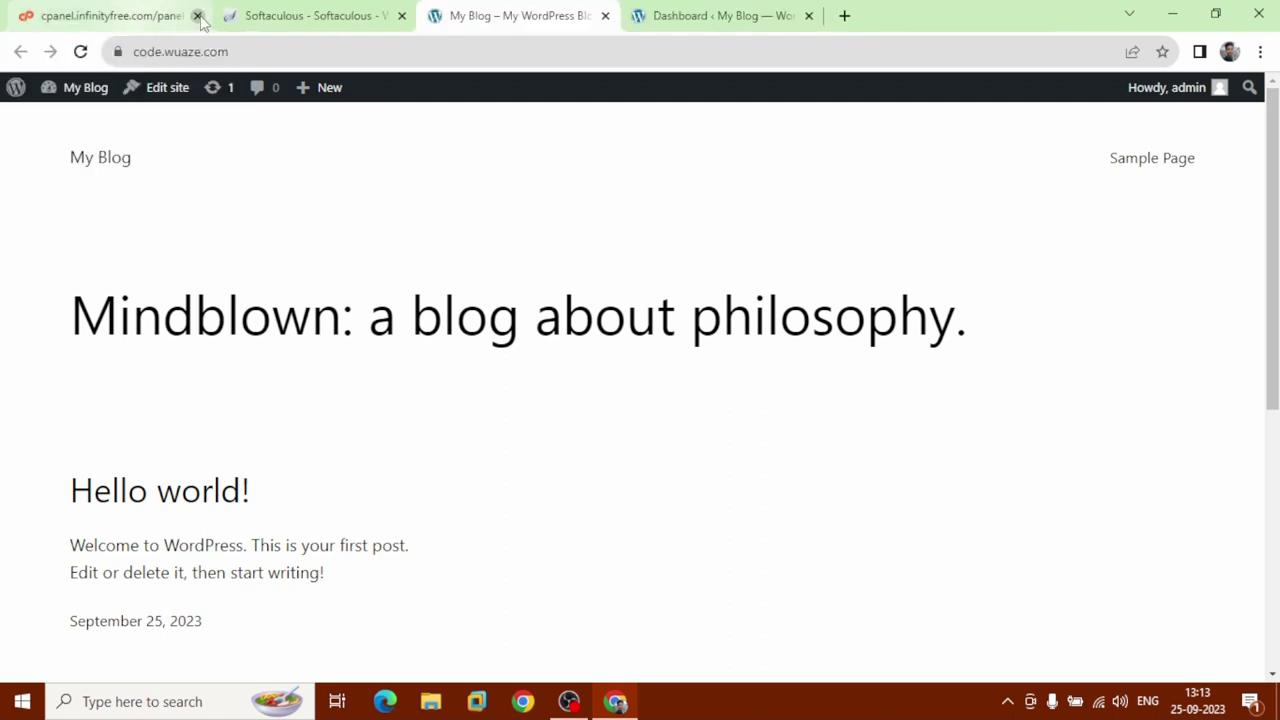
{"action": "left_click", "coordinate": [198, 17]}
{"action": "left_click", "coordinate": [198, 17]}
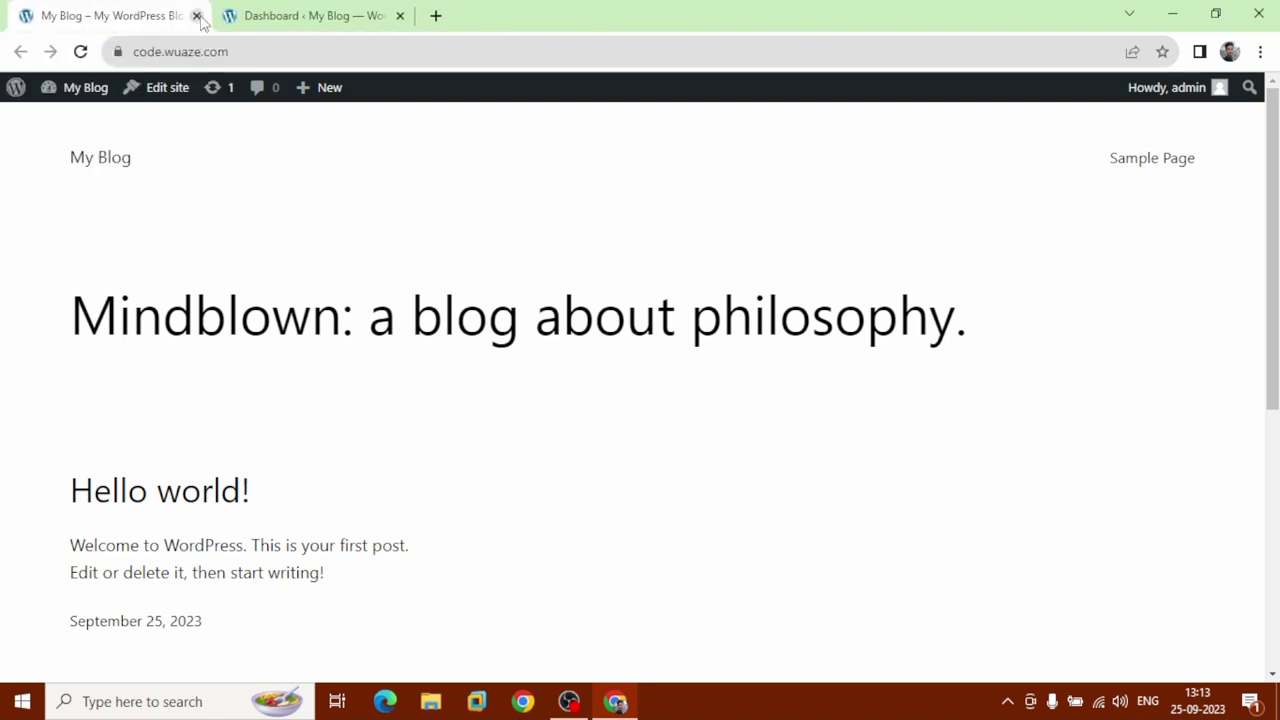
{"action": "left_click", "coordinate": [280, 18]}
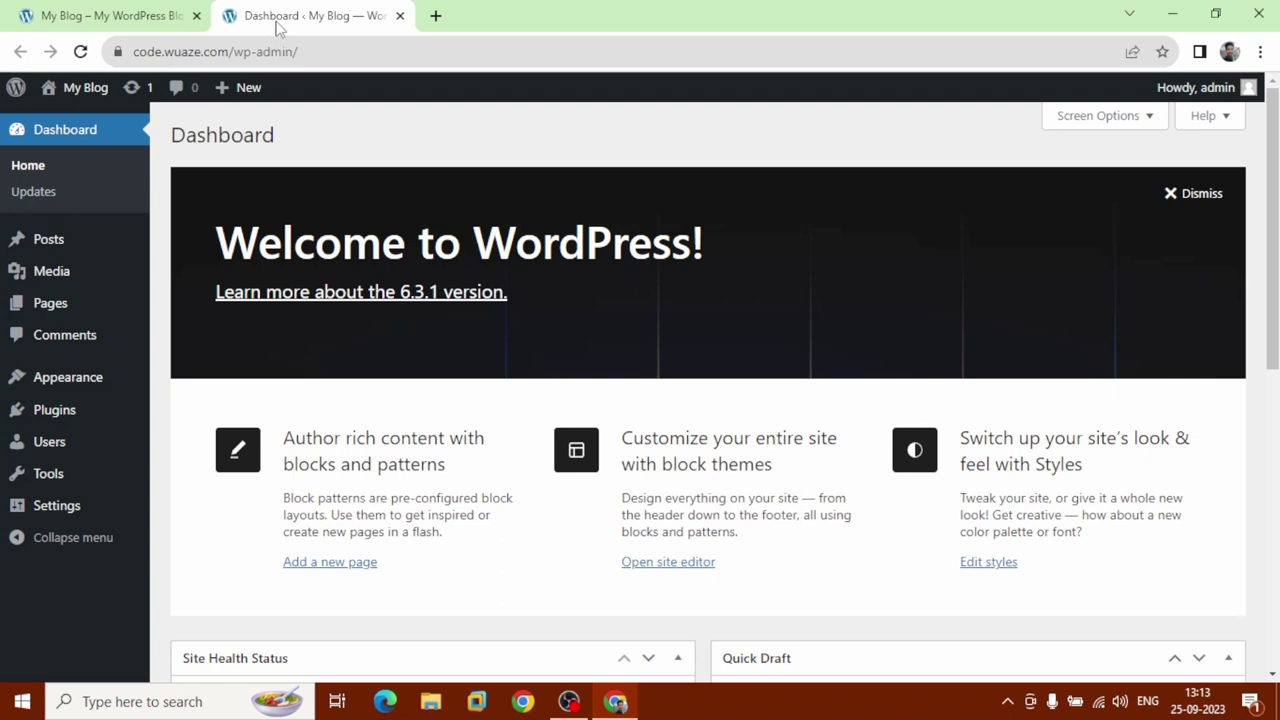
Move the 'Hello world!' post to the trash.
{"action": "mouse_move", "coordinate": [60, 255]}
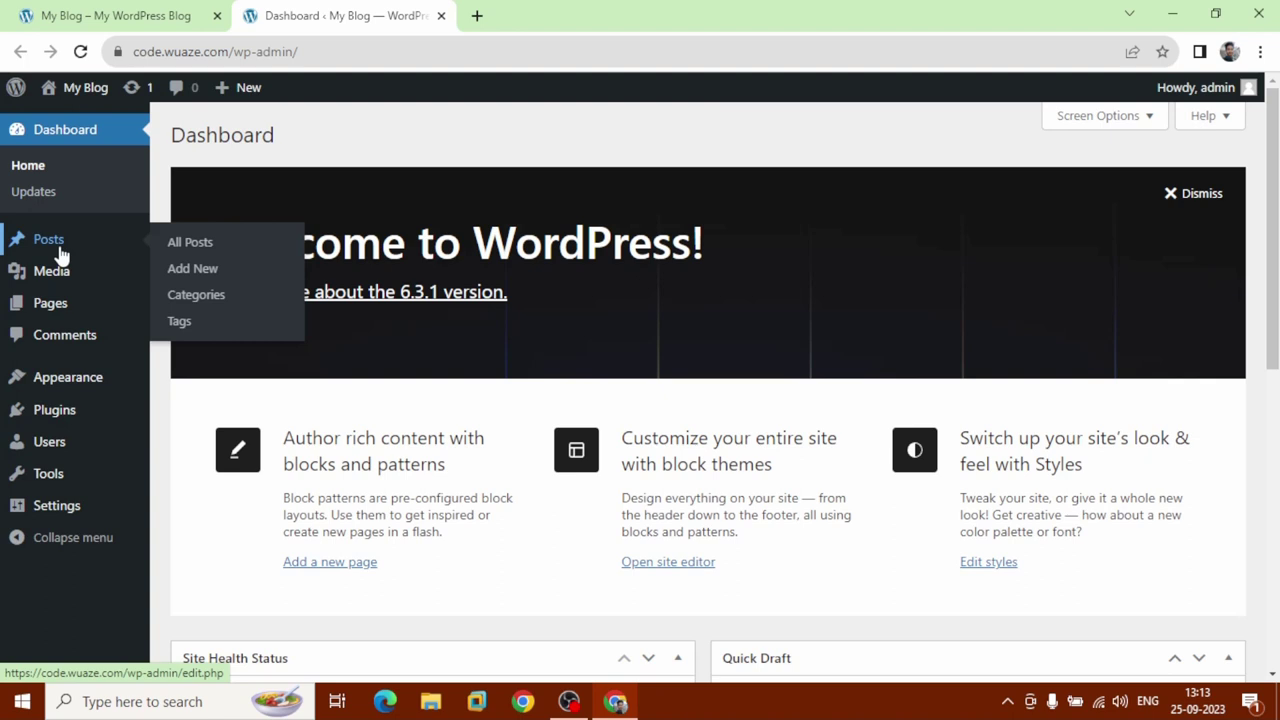
{"action": "left_click", "coordinate": [60, 252]}
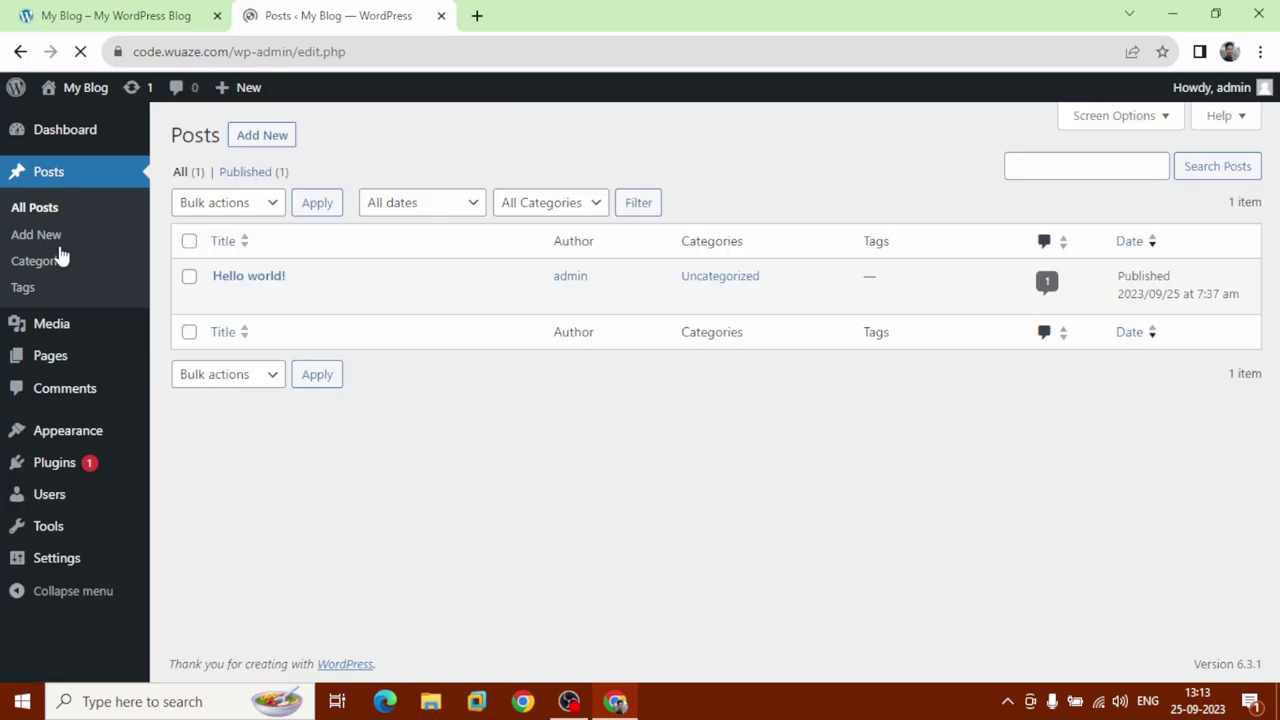
{"action": "left_click", "coordinate": [195, 283]}
{"action": "left_click", "coordinate": [268, 204]}
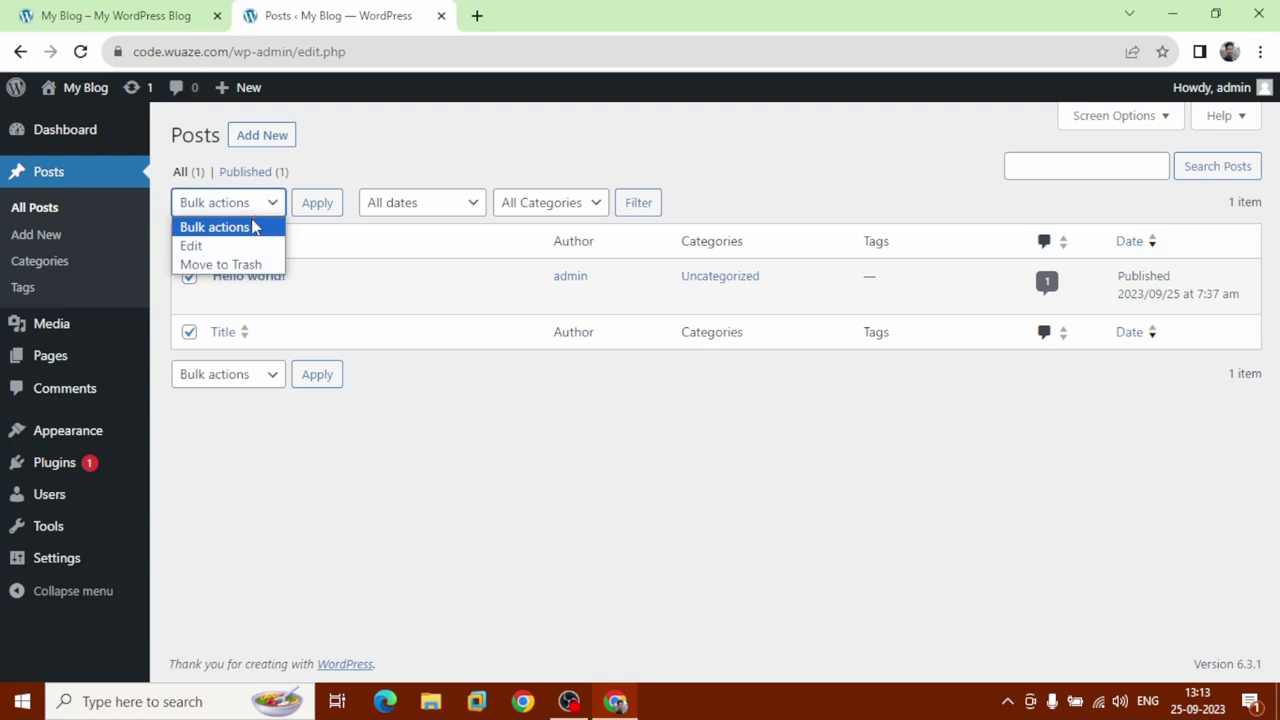
{"action": "left_click", "coordinate": [252, 266]}
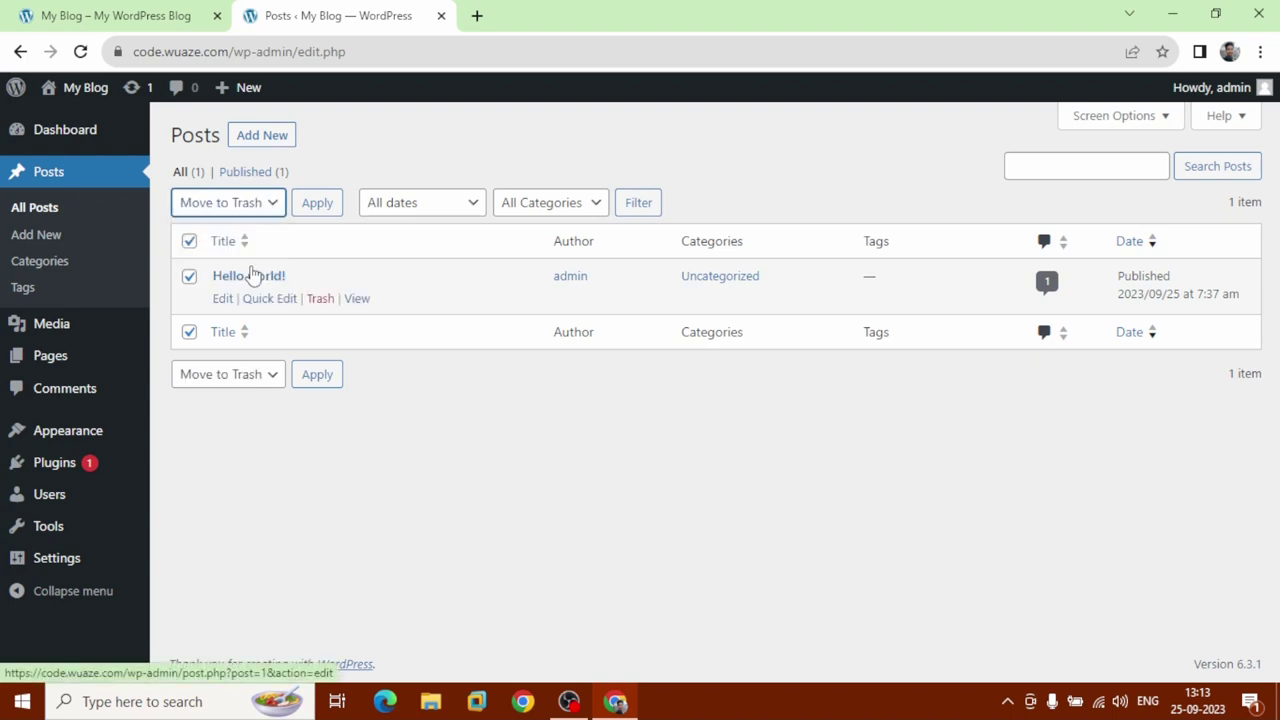
{"action": "left_click", "coordinate": [318, 207]}
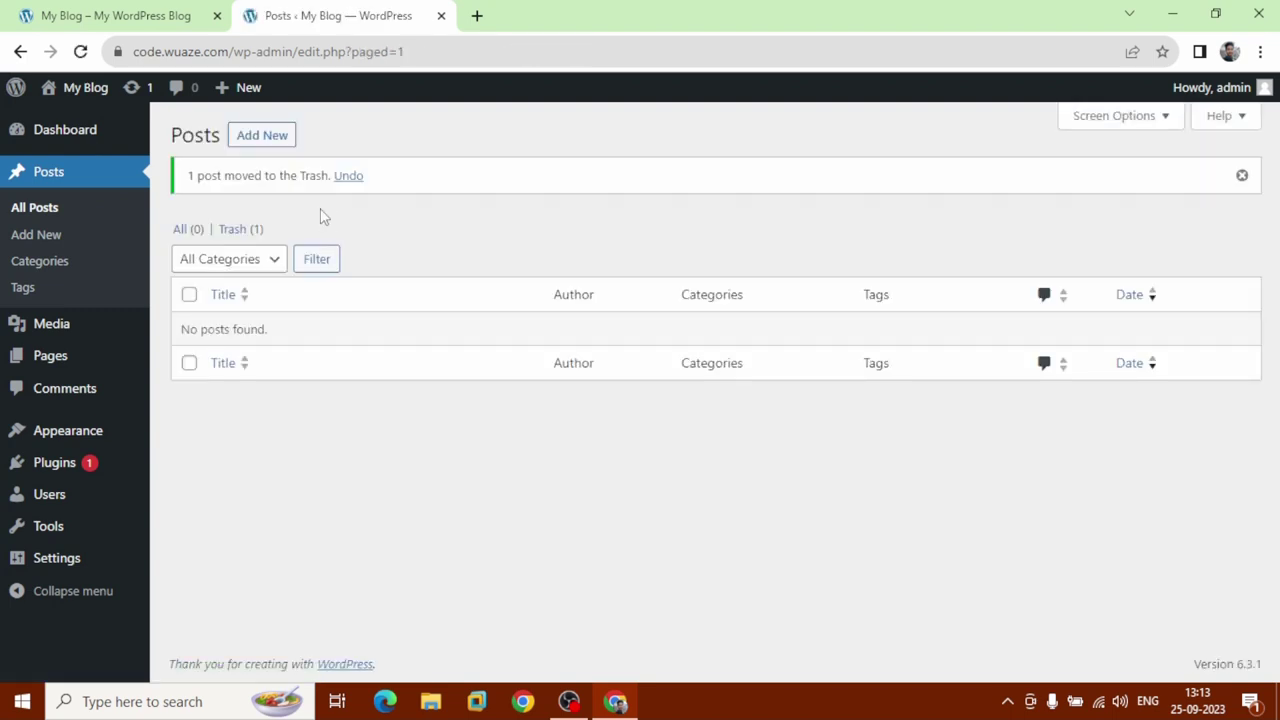
Trash both pages, Privacy Policy and Sample Page, with the Move to Trash bulk action.
{"action": "left_click", "coordinate": [72, 362]}
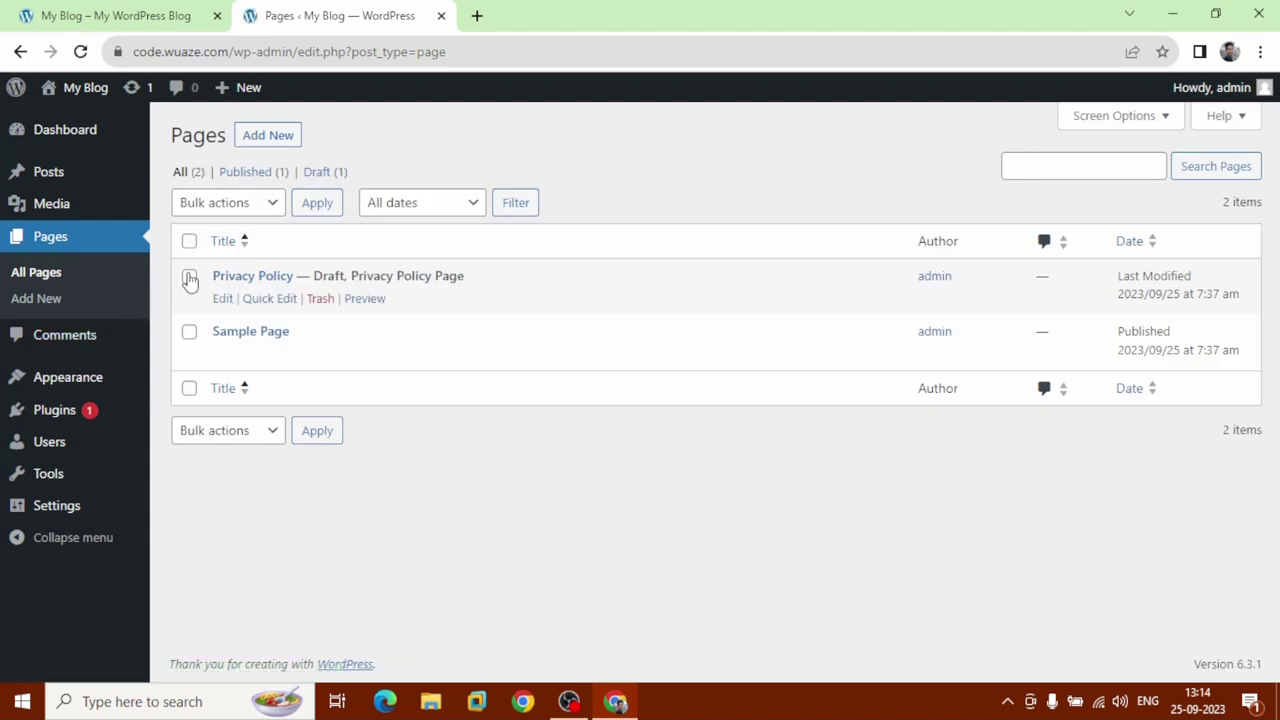
{"action": "left_click", "coordinate": [188, 333]}
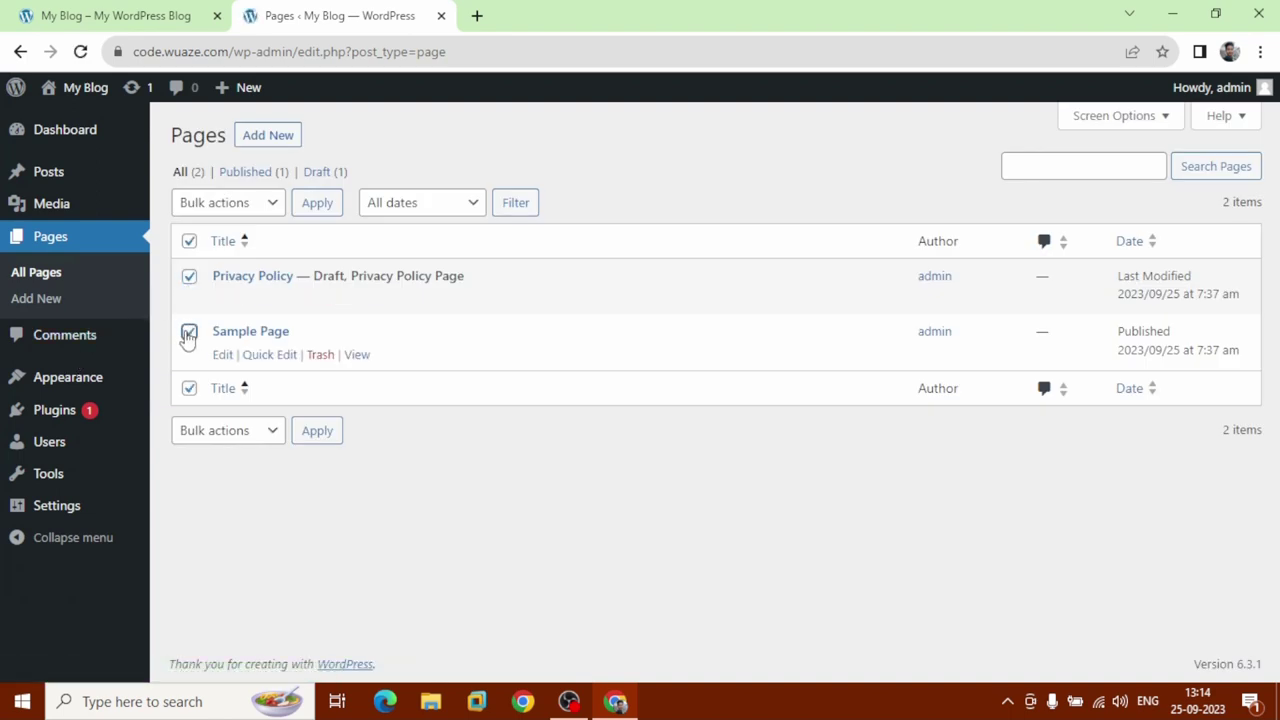
{"action": "left_click", "coordinate": [252, 203]}
{"action": "left_click", "coordinate": [252, 268]}
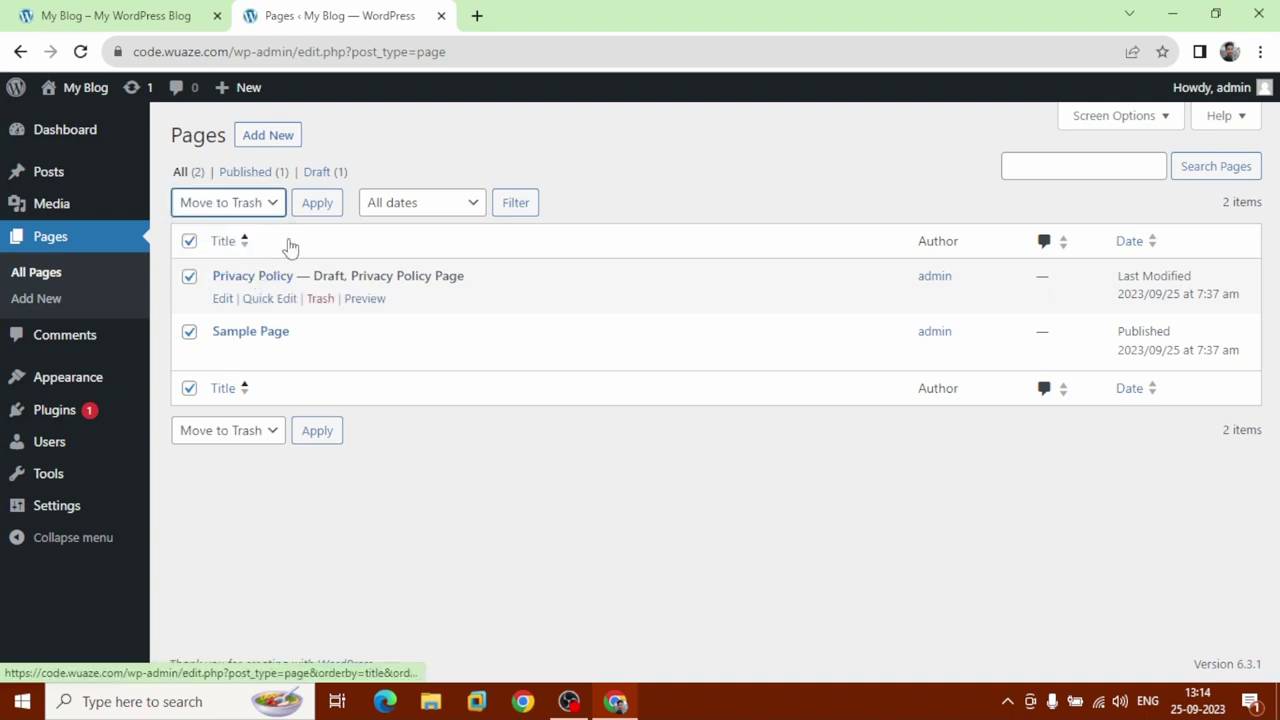
{"action": "left_click", "coordinate": [321, 216]}
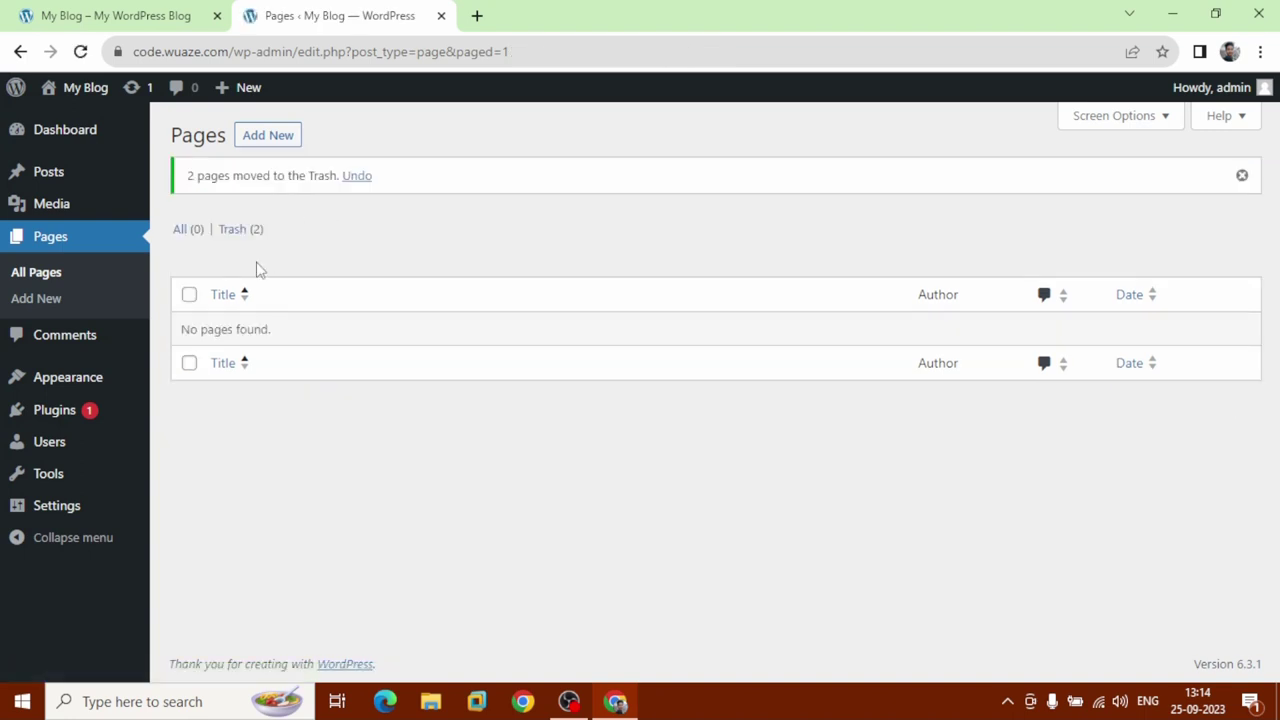
Deactivate the Akismet Anti-Spam and Hello Dolly plugins.
{"action": "left_click", "coordinate": [72, 413]}
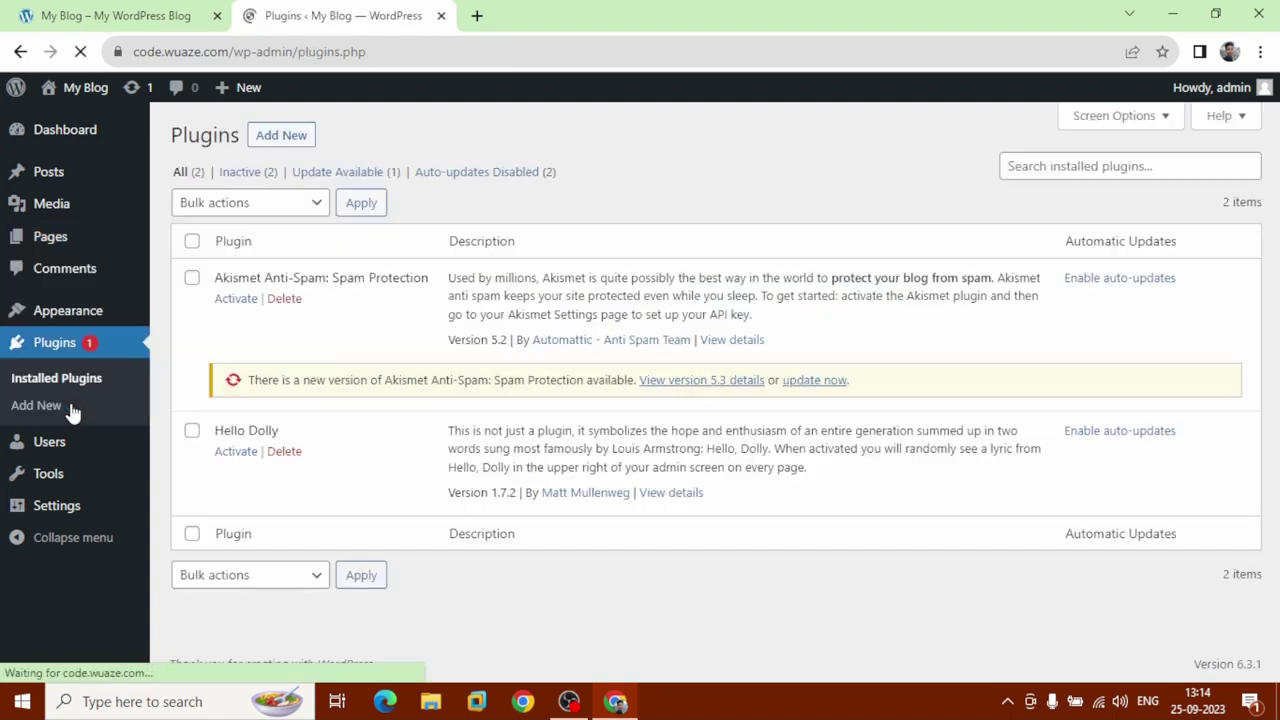
{"action": "left_click", "coordinate": [192, 278]}
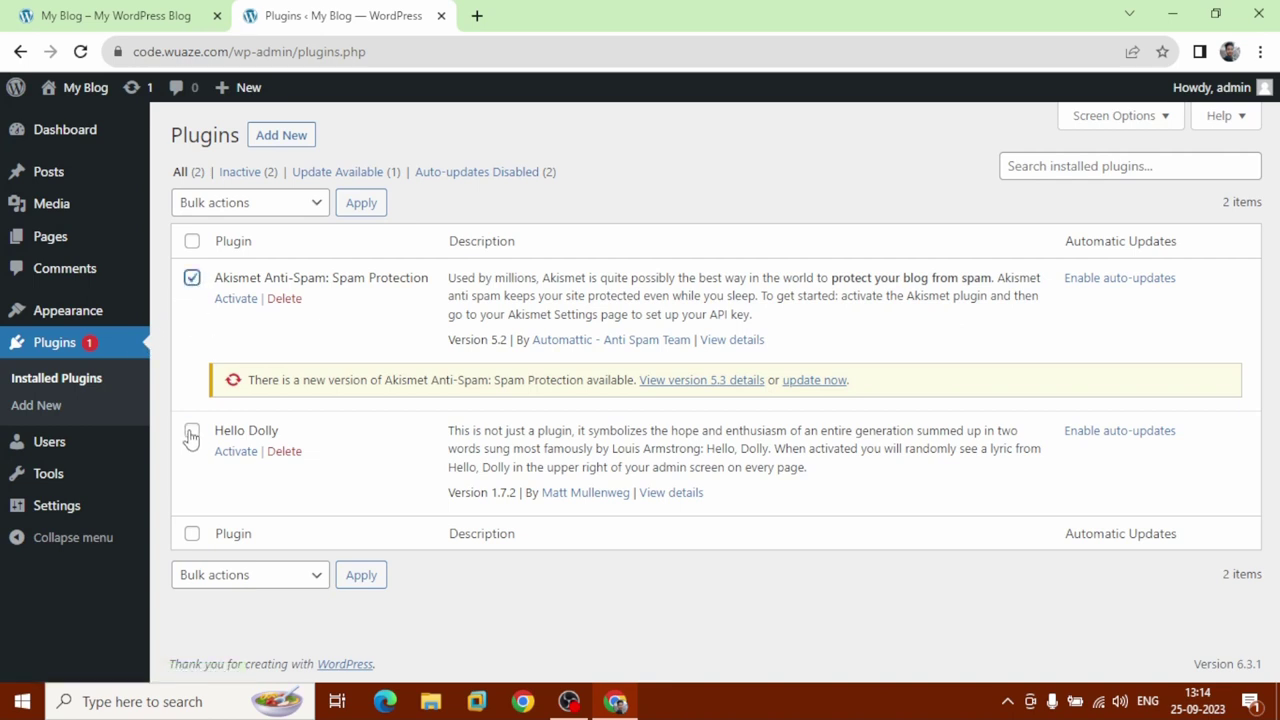
{"action": "left_click", "coordinate": [191, 431]}
{"action": "left_click", "coordinate": [280, 207]}
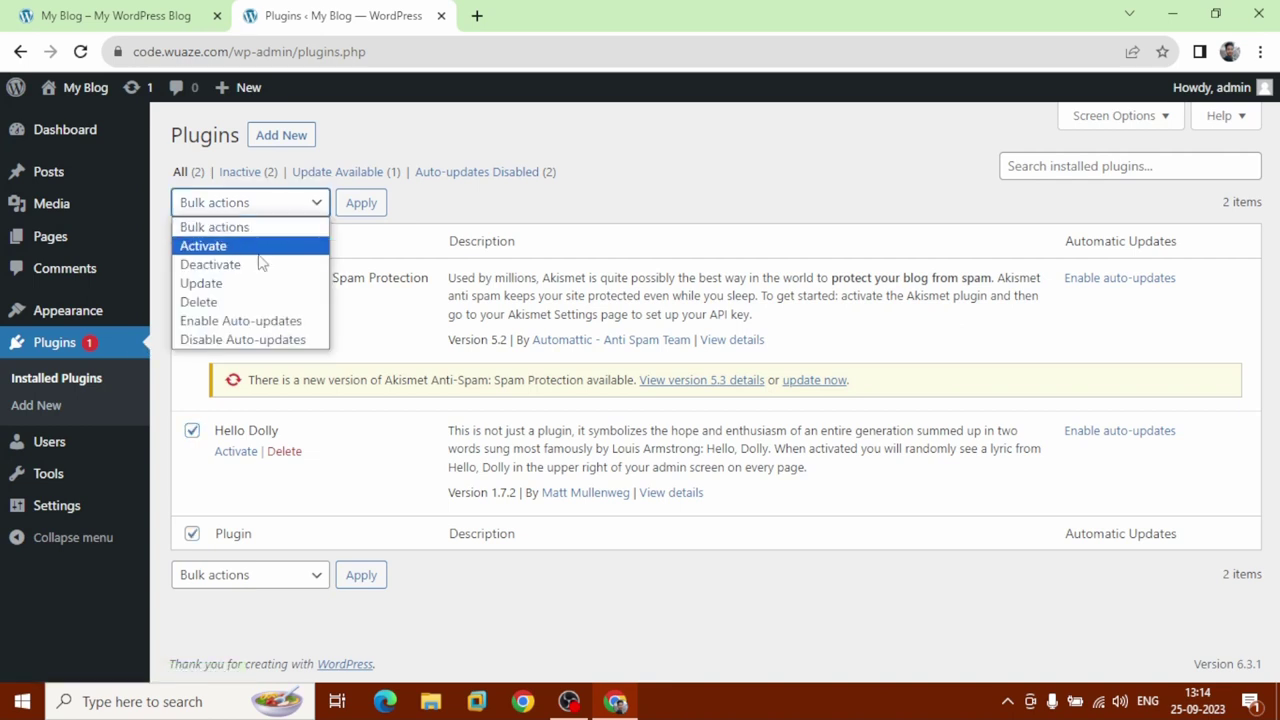
{"action": "key", "text": "Escape"}
{"action": "key", "text": "Down"}
{"action": "key", "text": "Down"}
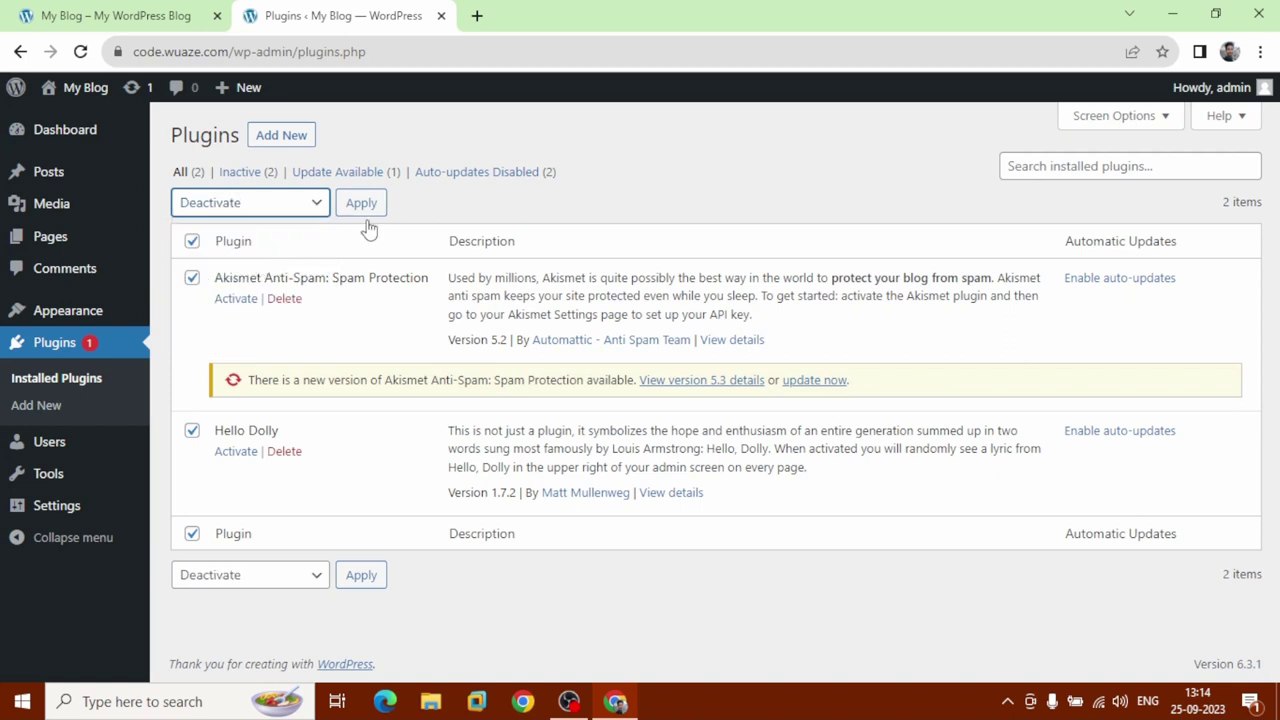
{"action": "left_click", "coordinate": [362, 205]}
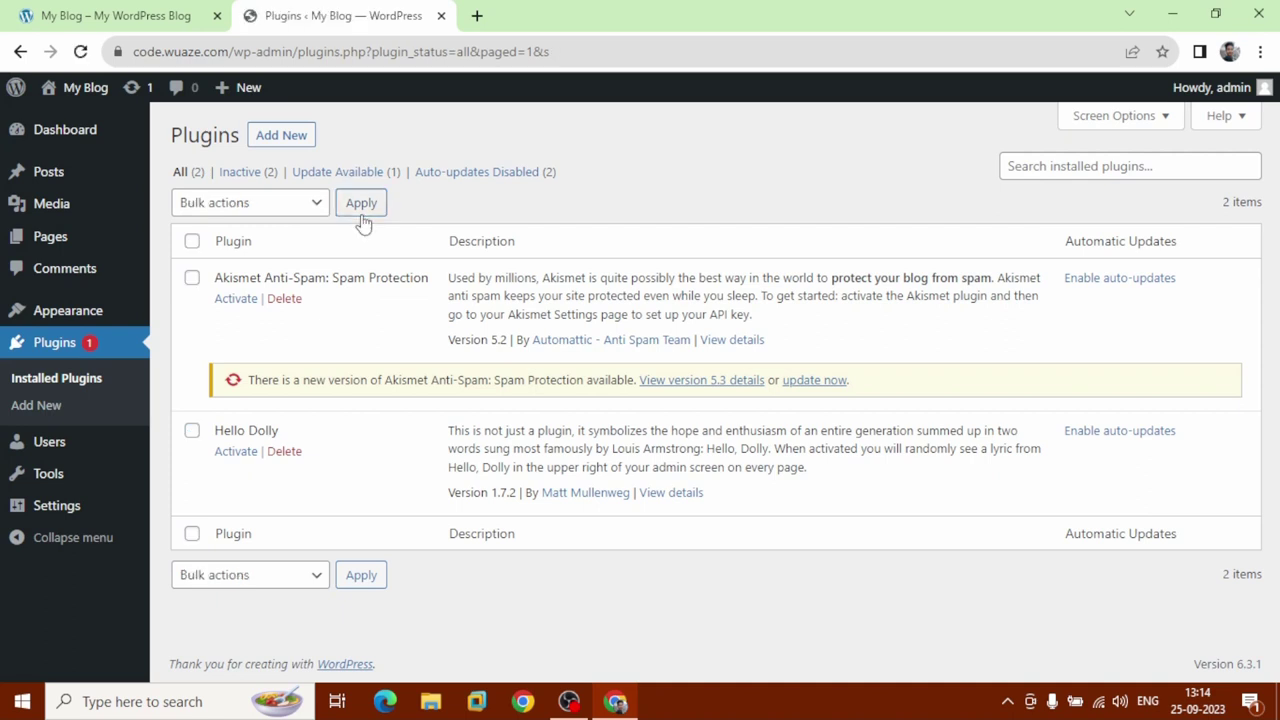
Delete both plugins with the Delete bulk action and confirm the removal.
{"action": "left_click", "coordinate": [193, 279]}
{"action": "left_click", "coordinate": [192, 431]}
{"action": "left_click", "coordinate": [292, 207]}
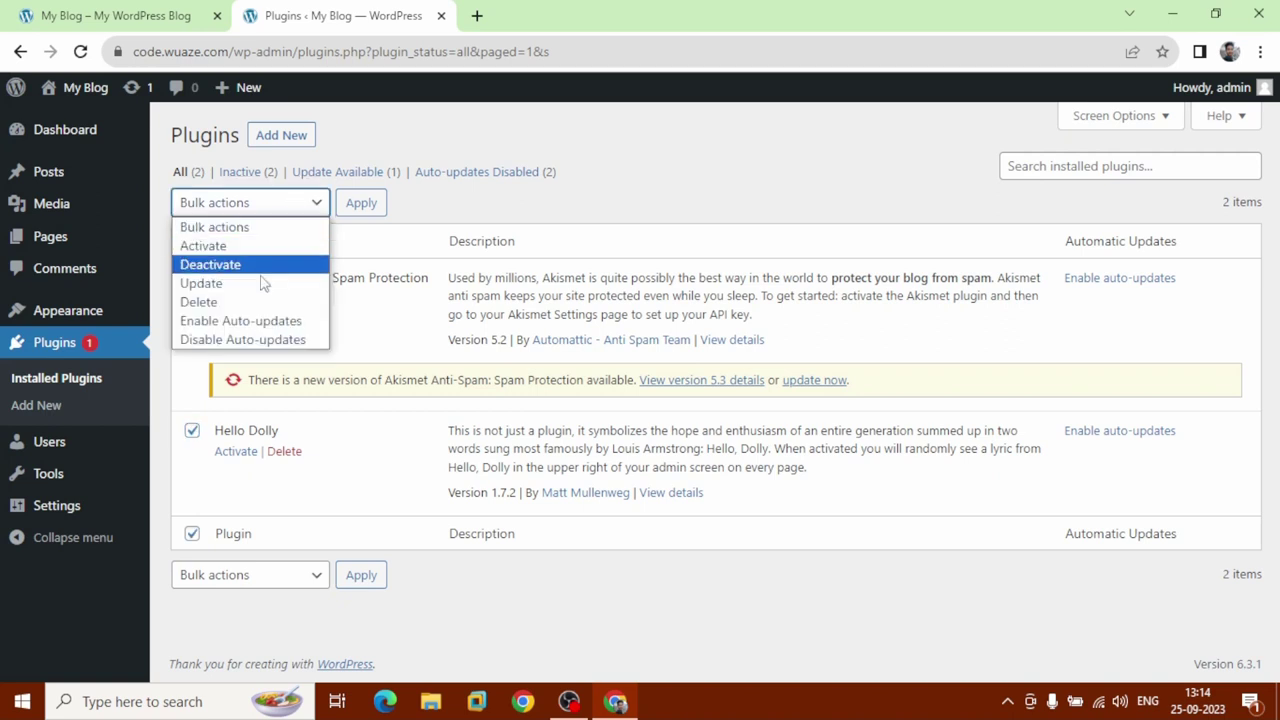
{"action": "left_click", "coordinate": [250, 303]}
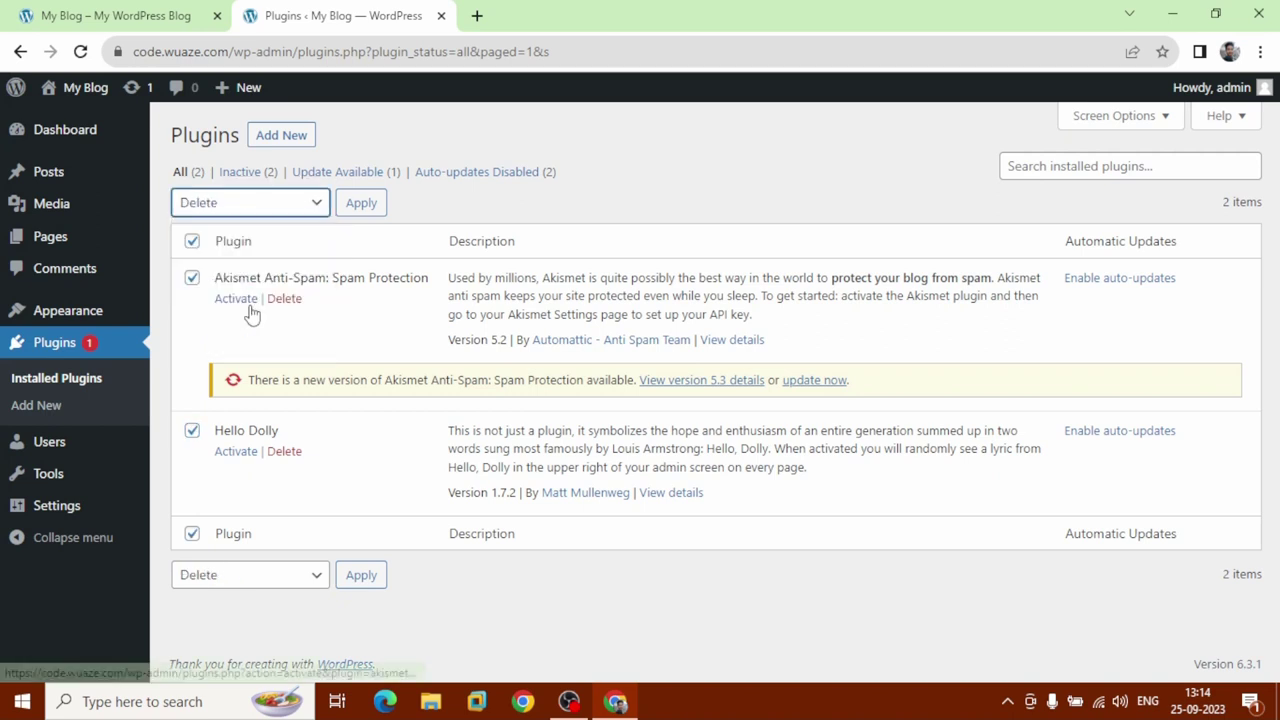
{"action": "left_click", "coordinate": [372, 207]}
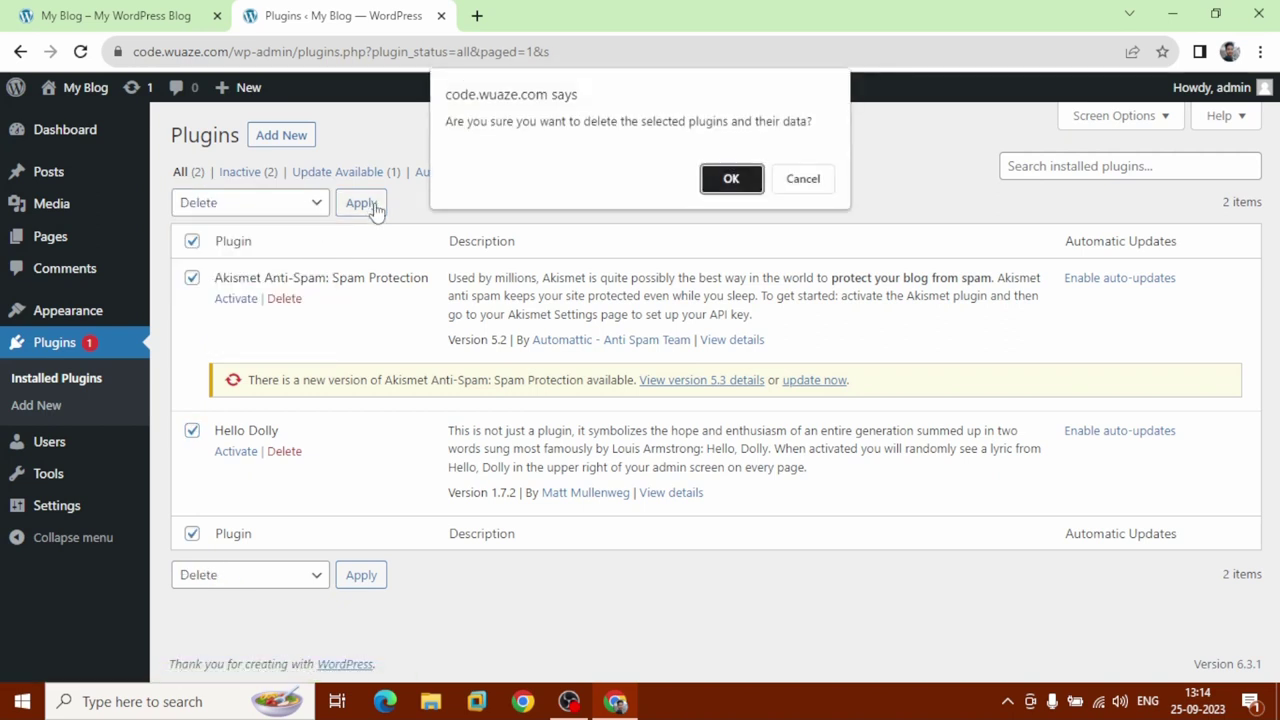
{"action": "left_click", "coordinate": [720, 182]}
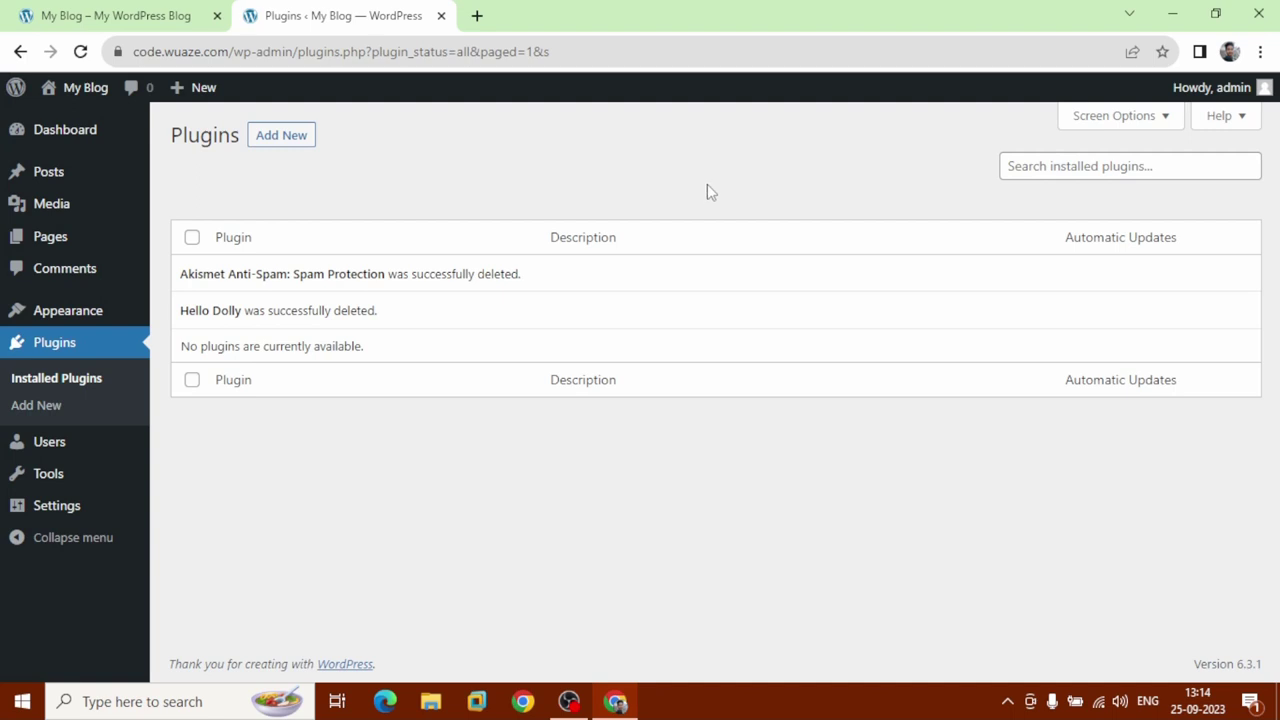
{"action": "mouse_move", "coordinate": [109, 314]}
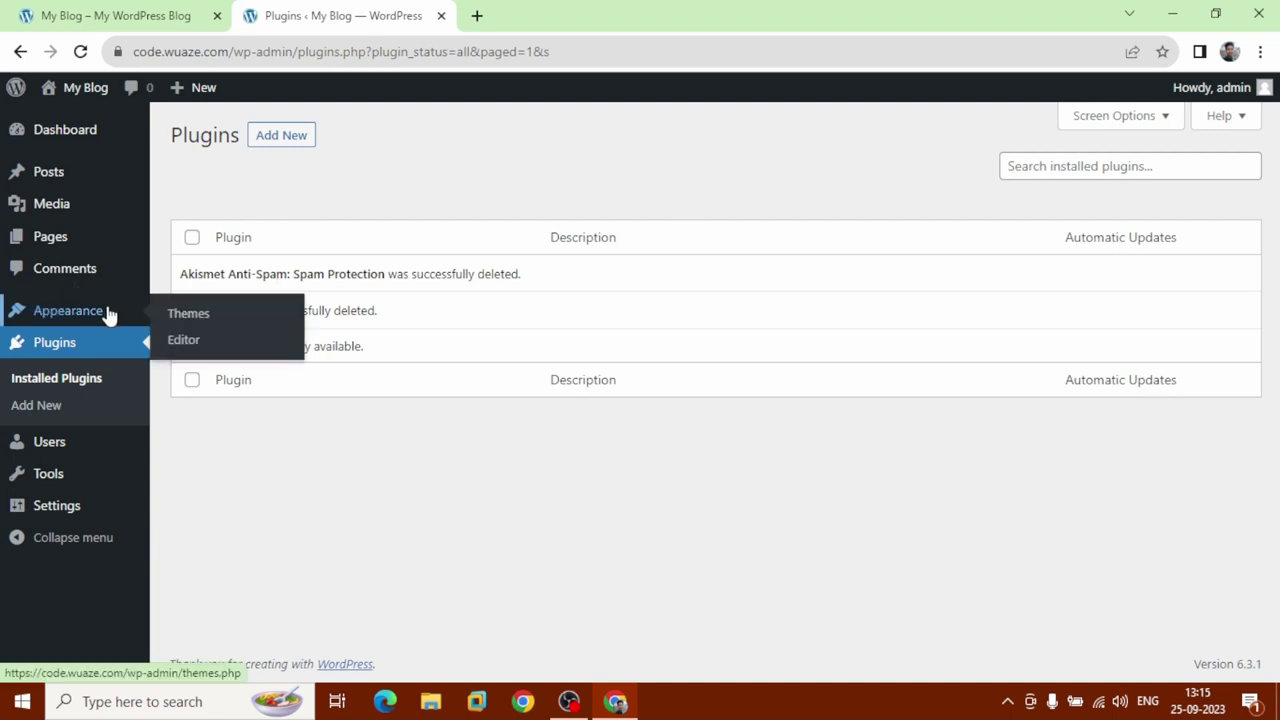
In General Settings, enter a new site title and the tagline 'I'm a web developer', then save.
{"action": "left_click", "coordinate": [88, 515]}
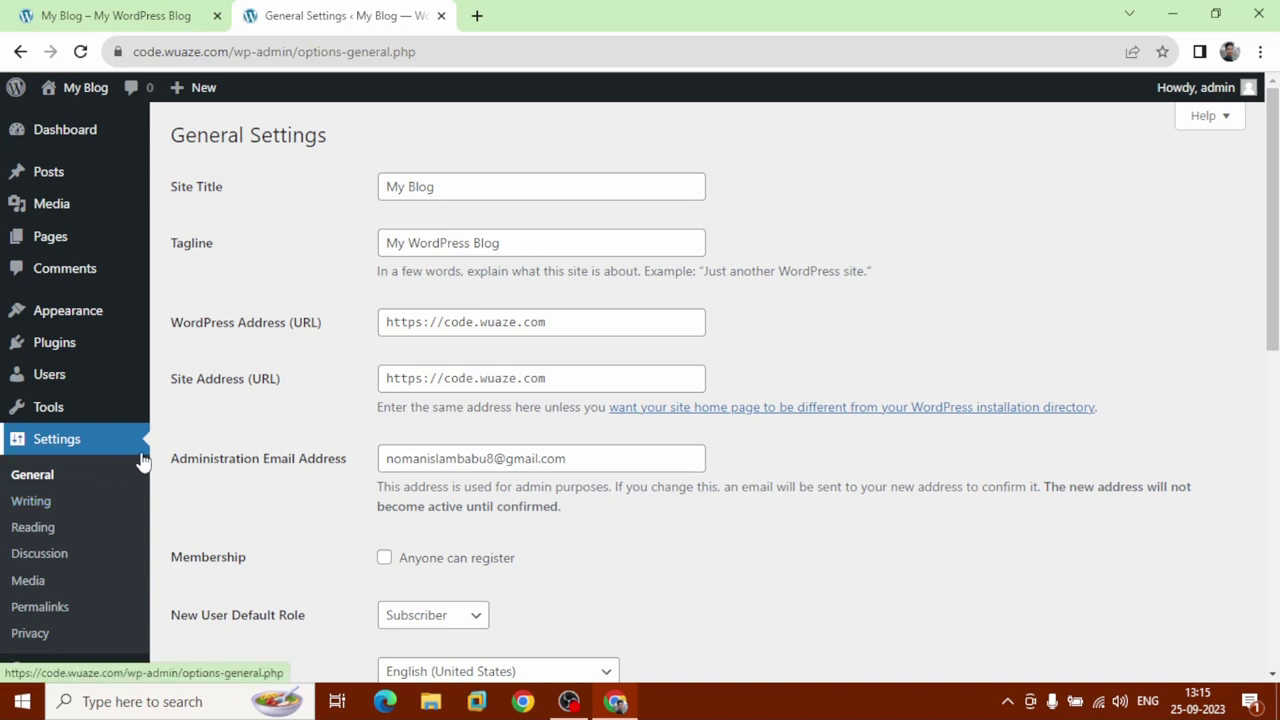
{"action": "left_click_drag", "start_coordinate": [440, 183], "coordinate": [363, 190]}
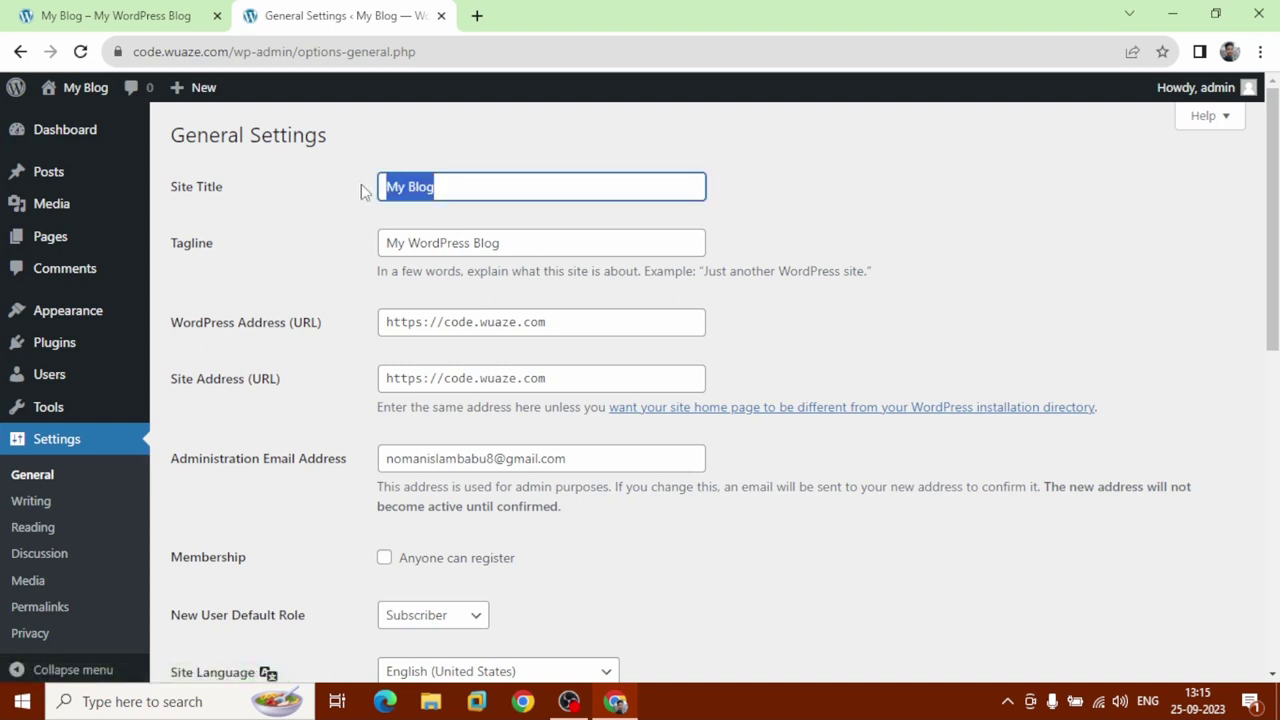
{"action": "type", "text": "Noman"}
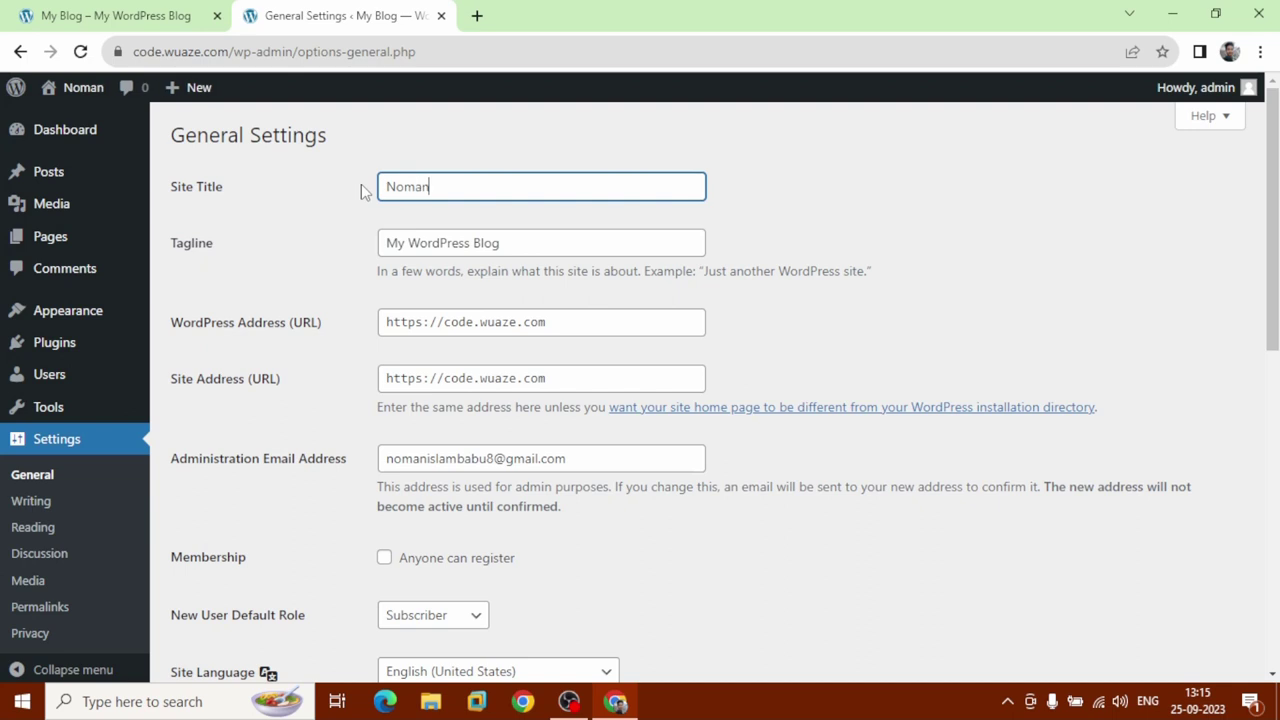
{"action": "type", "text": " Iblog"}
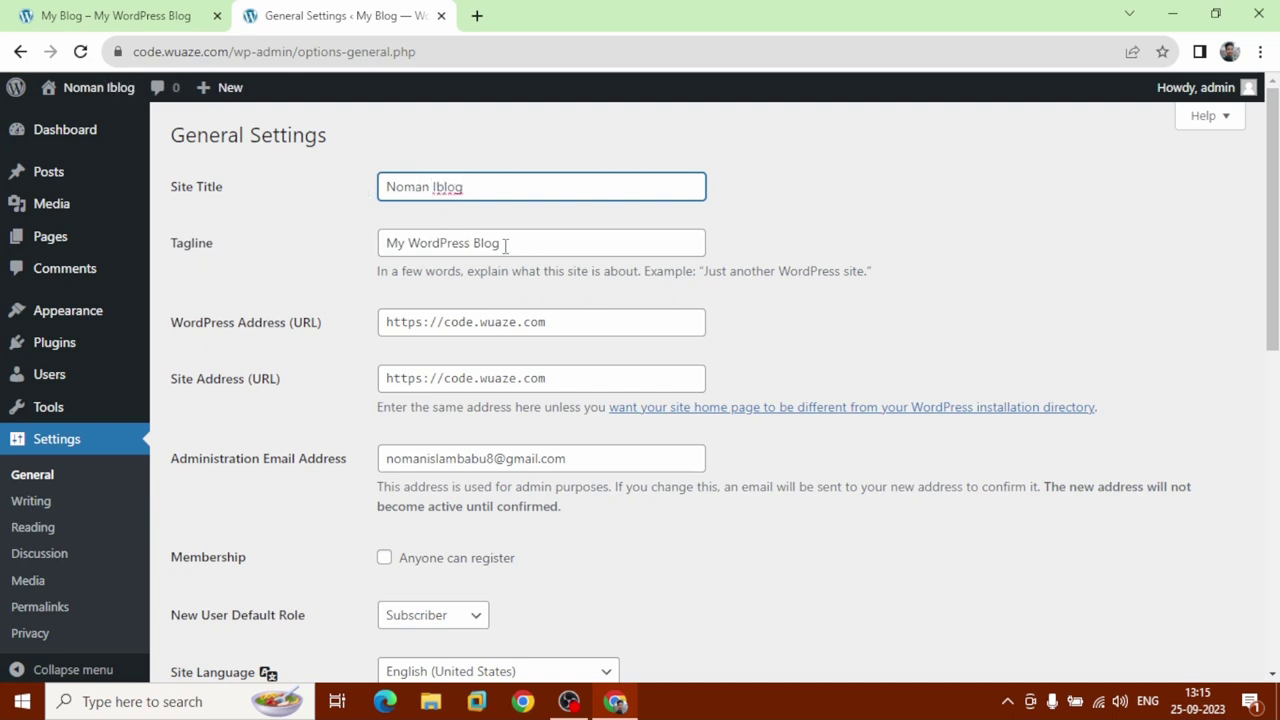
{"action": "left_click_drag", "start_coordinate": [516, 248], "coordinate": [333, 267]}
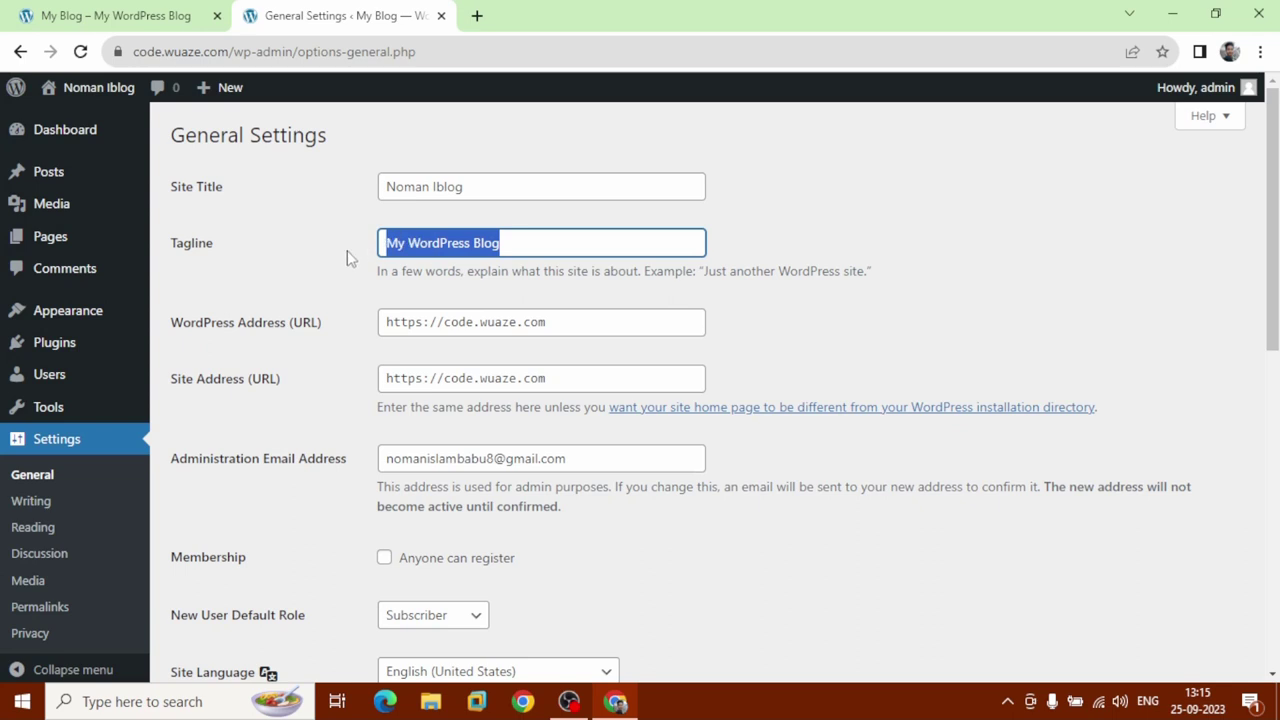
{"action": "key", "text": "BackSpace"}
{"action": "type", "text": "I"}
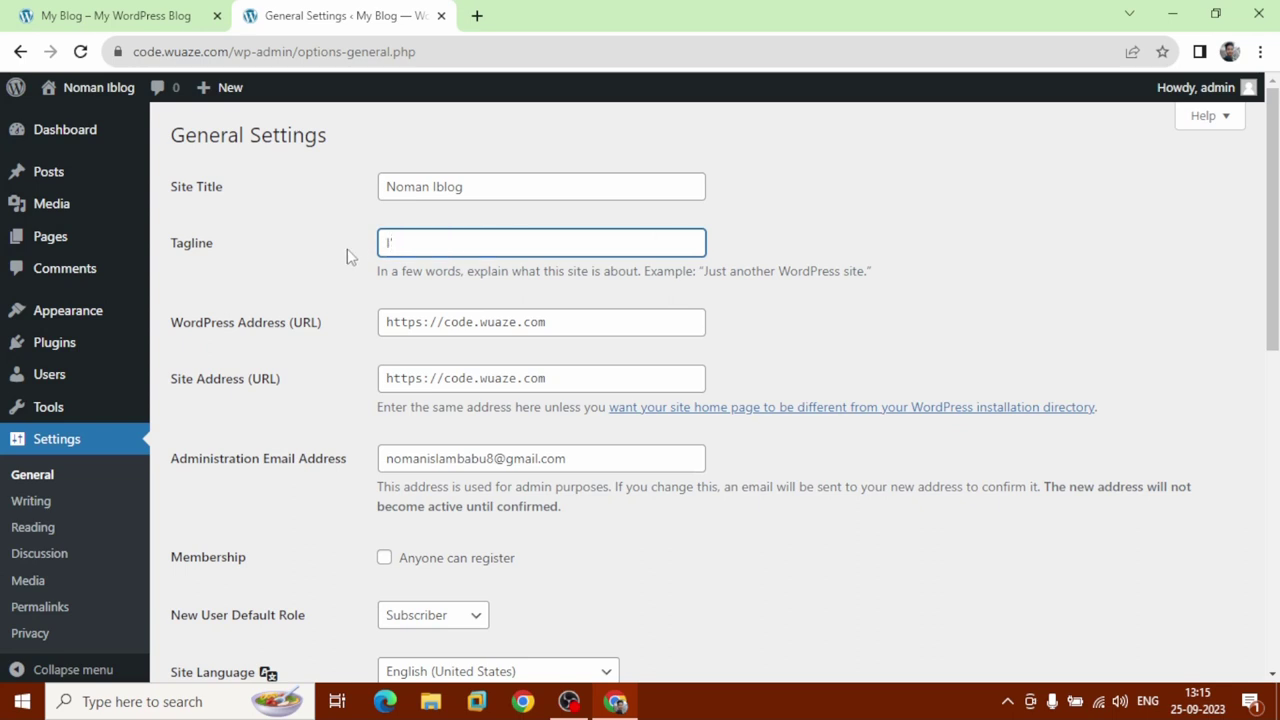
{"action": "type", "text": "'m a web developer"}
{"action": "scroll", "coordinate": [347, 249], "scroll_direction": "down", "scroll_amount": 2}
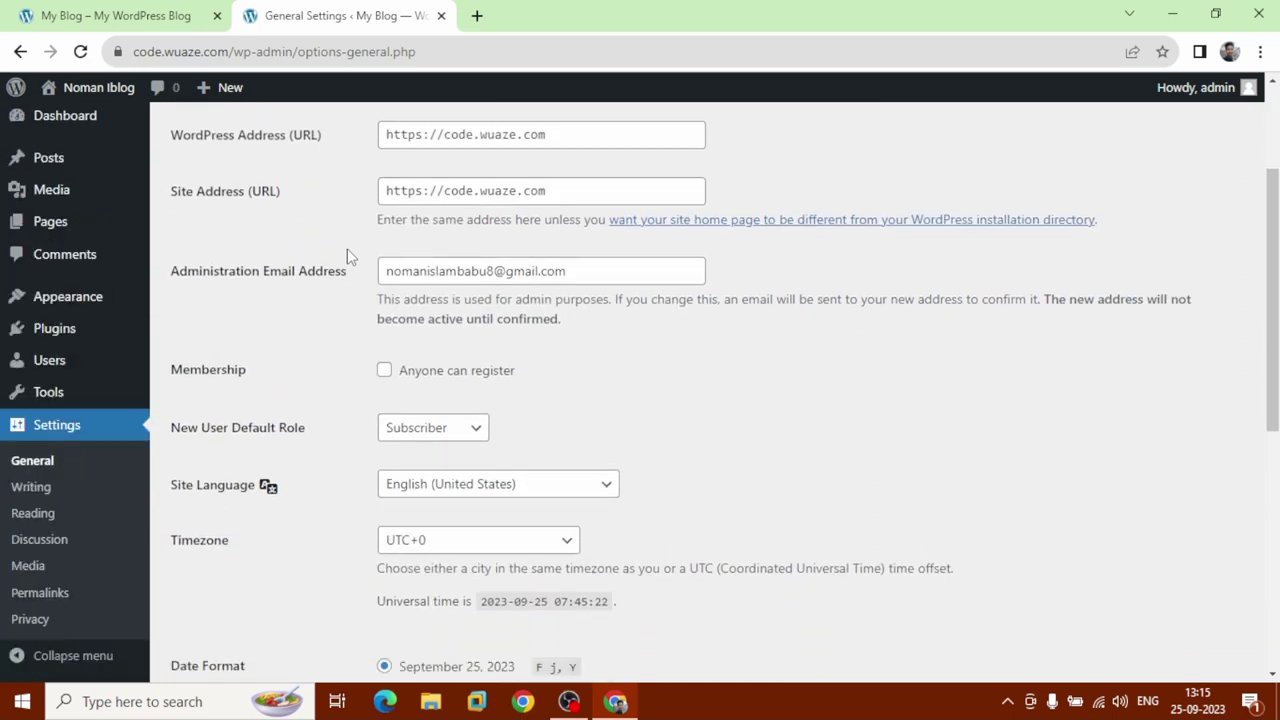
{"action": "scroll", "coordinate": [347, 257], "scroll_direction": "down", "scroll_amount": 3}
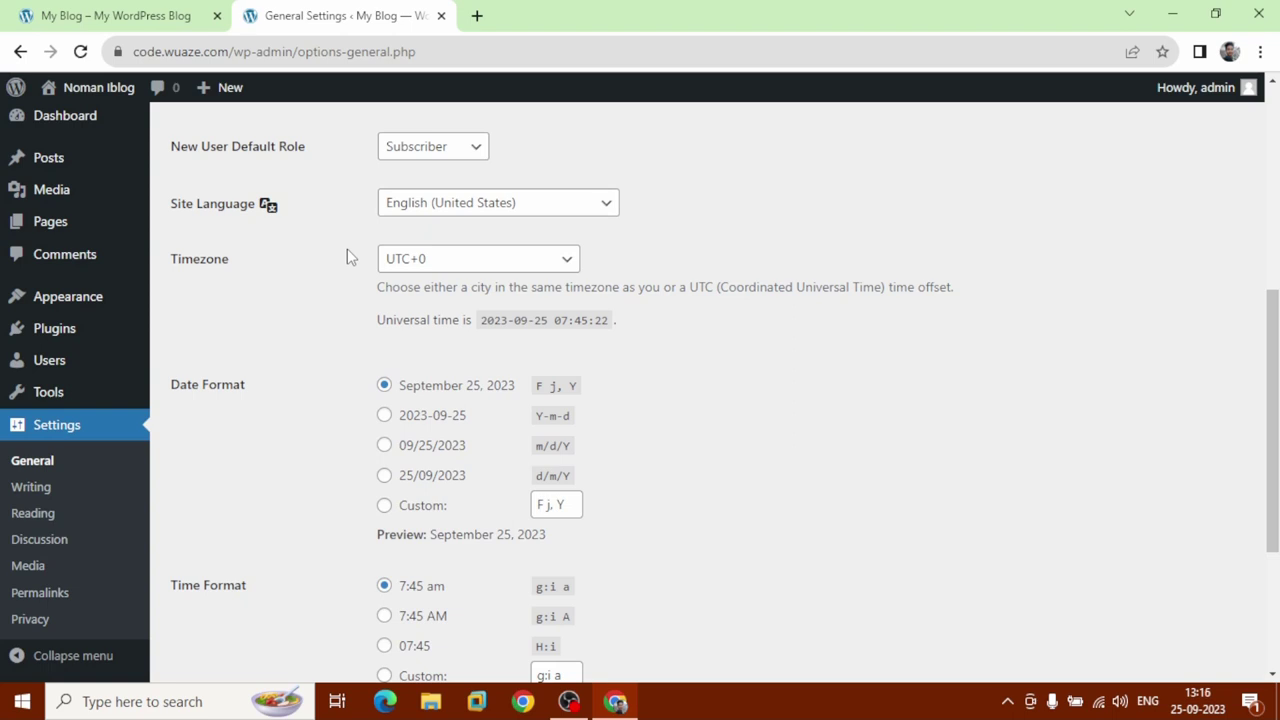
{"action": "scroll", "coordinate": [347, 257], "scroll_direction": "down", "scroll_amount": 3}
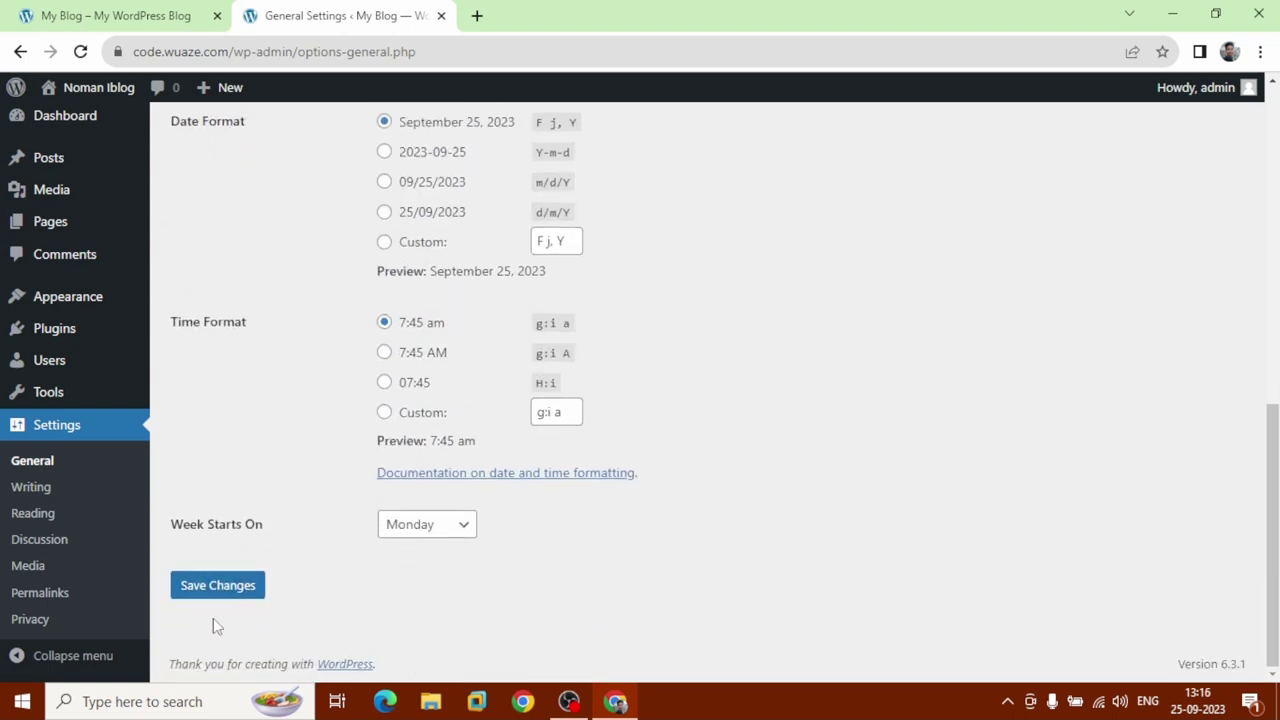
{"action": "left_click", "coordinate": [229, 592]}
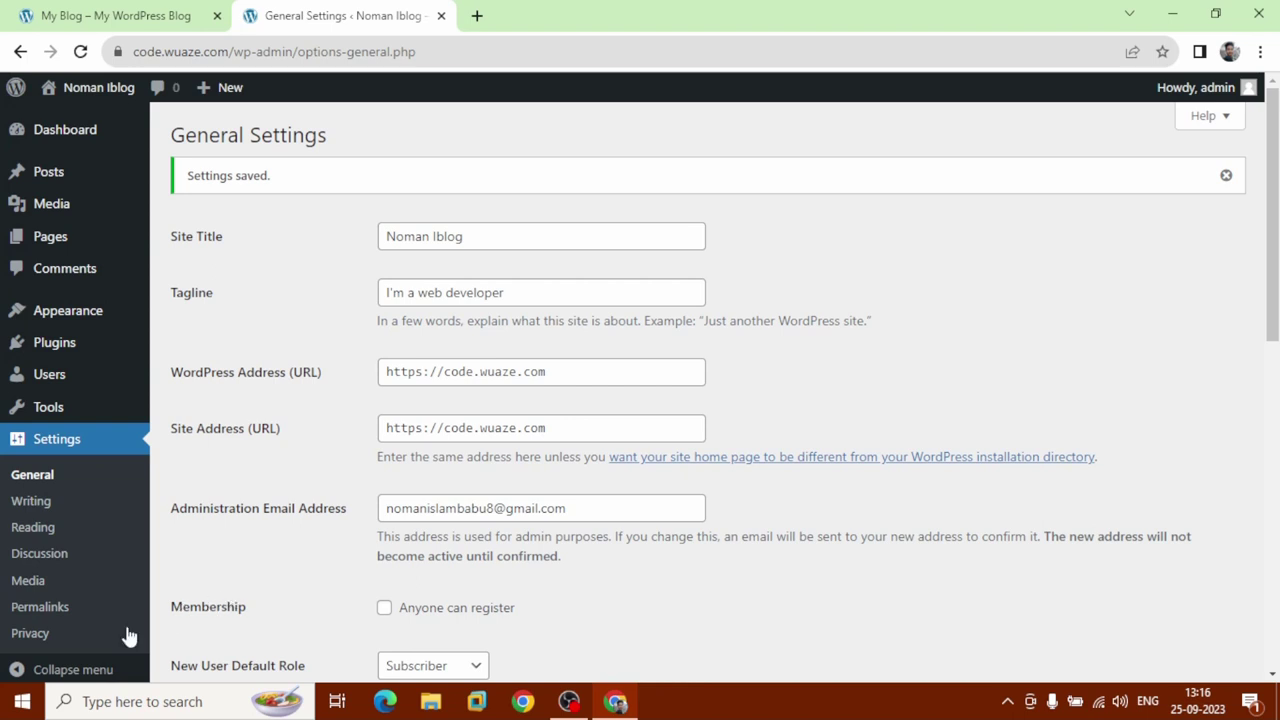
Switch the permalink structure to Post name (/%postname%/) and save it.
{"action": "left_click", "coordinate": [78, 606]}
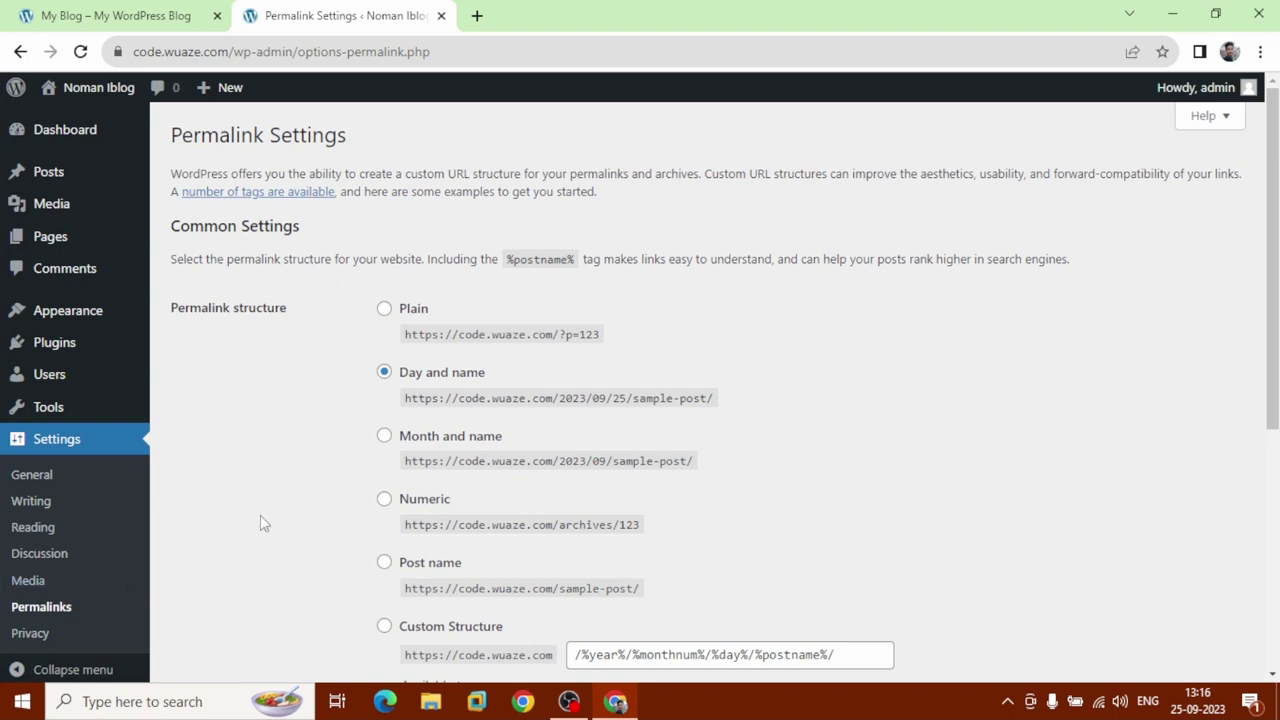
{"action": "scroll", "coordinate": [282, 512], "scroll_direction": "down", "scroll_amount": 1}
{"action": "scroll", "coordinate": [282, 512], "scroll_direction": "down", "scroll_amount": 3}
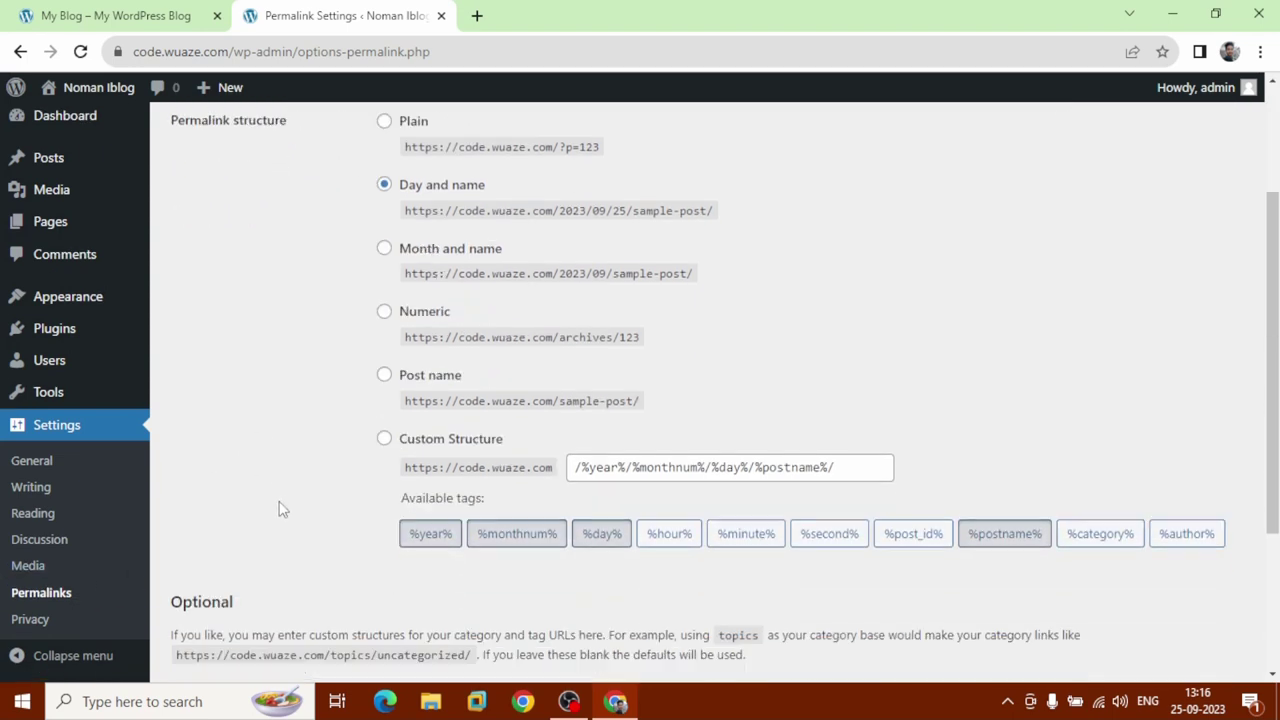
{"action": "left_click", "coordinate": [383, 377]}
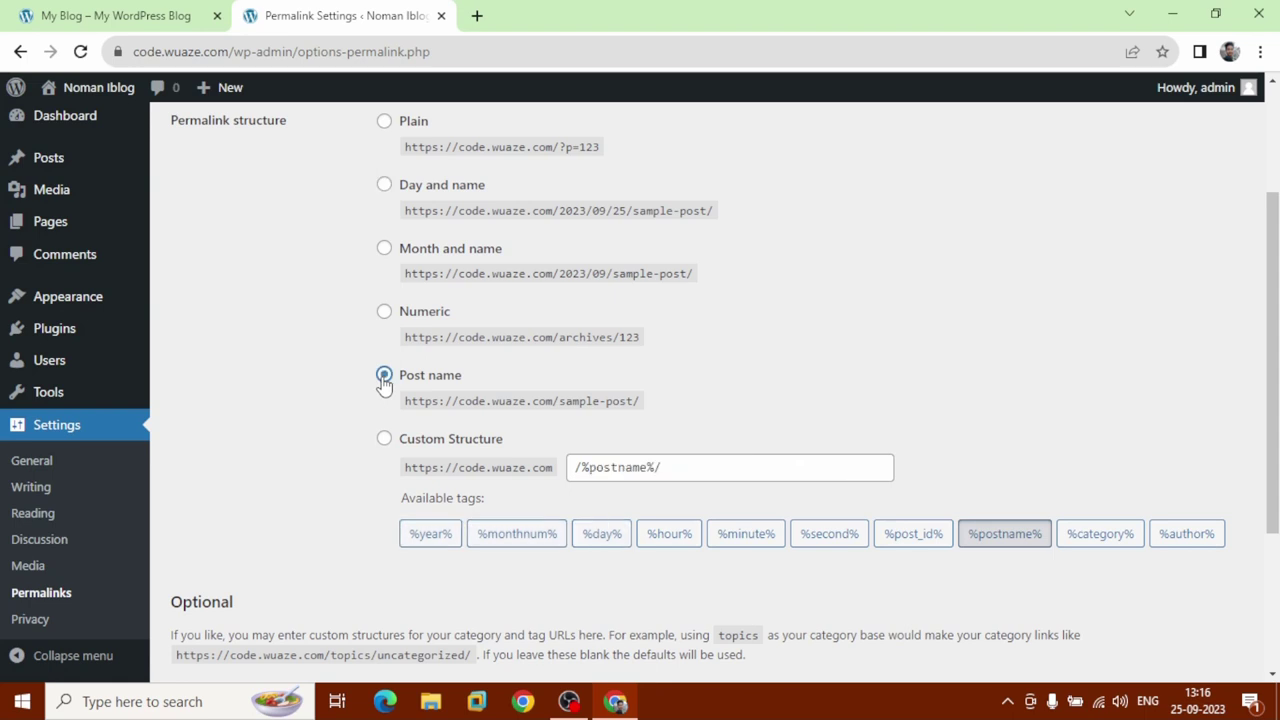
{"action": "scroll", "coordinate": [383, 385], "scroll_direction": "down", "scroll_amount": 5}
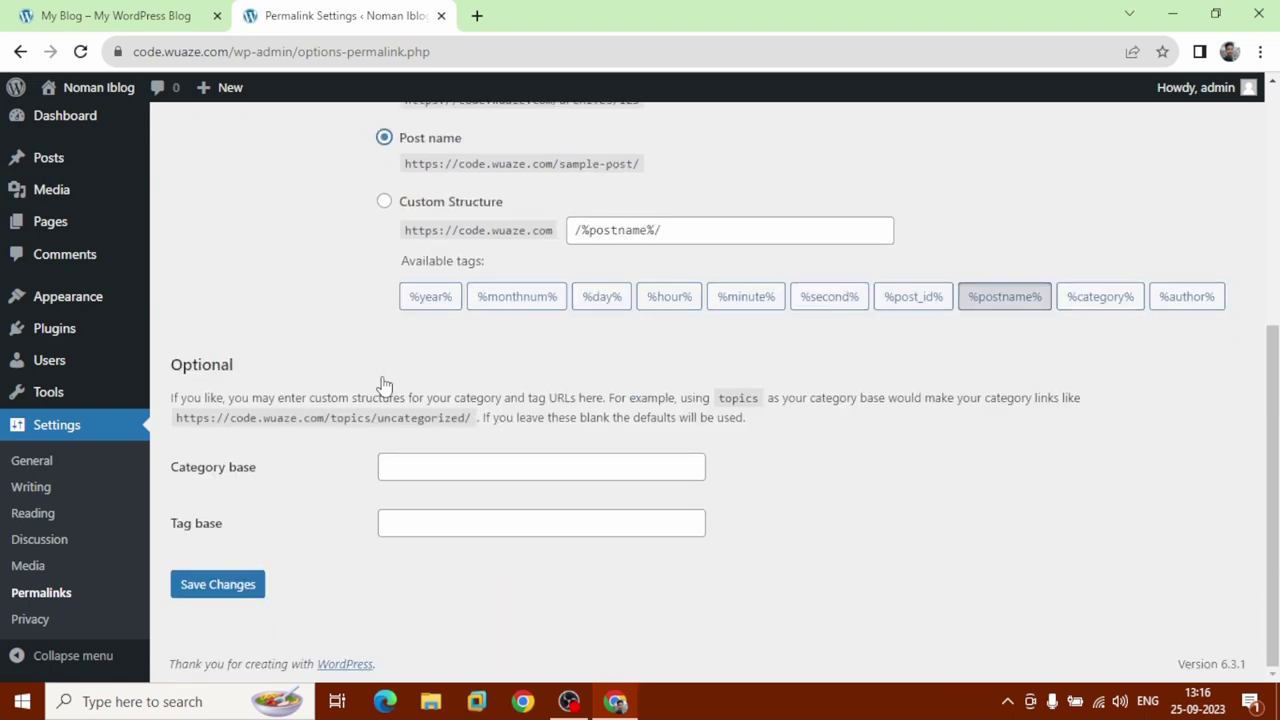
{"action": "left_click", "coordinate": [200, 593]}
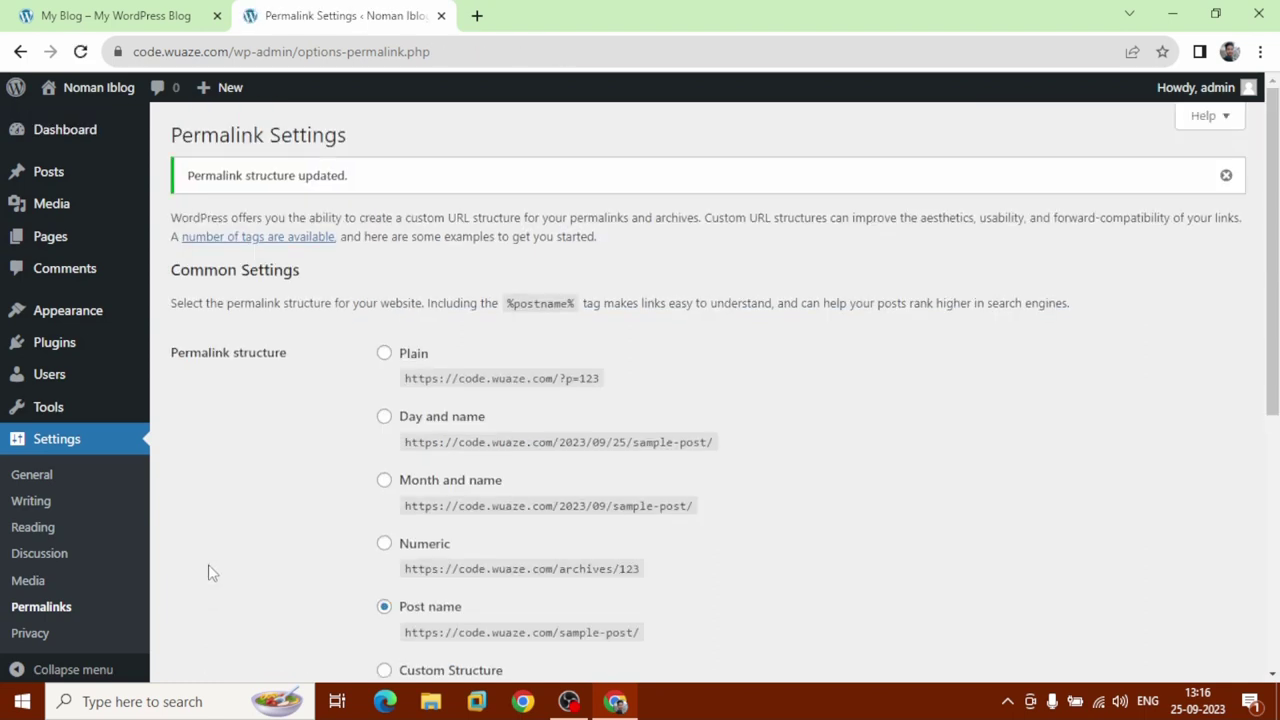
Delete the Twenty Twenty-Two and Twenty Twenty-One themes, confirming each deletion.
{"action": "left_click", "coordinate": [98, 320]}
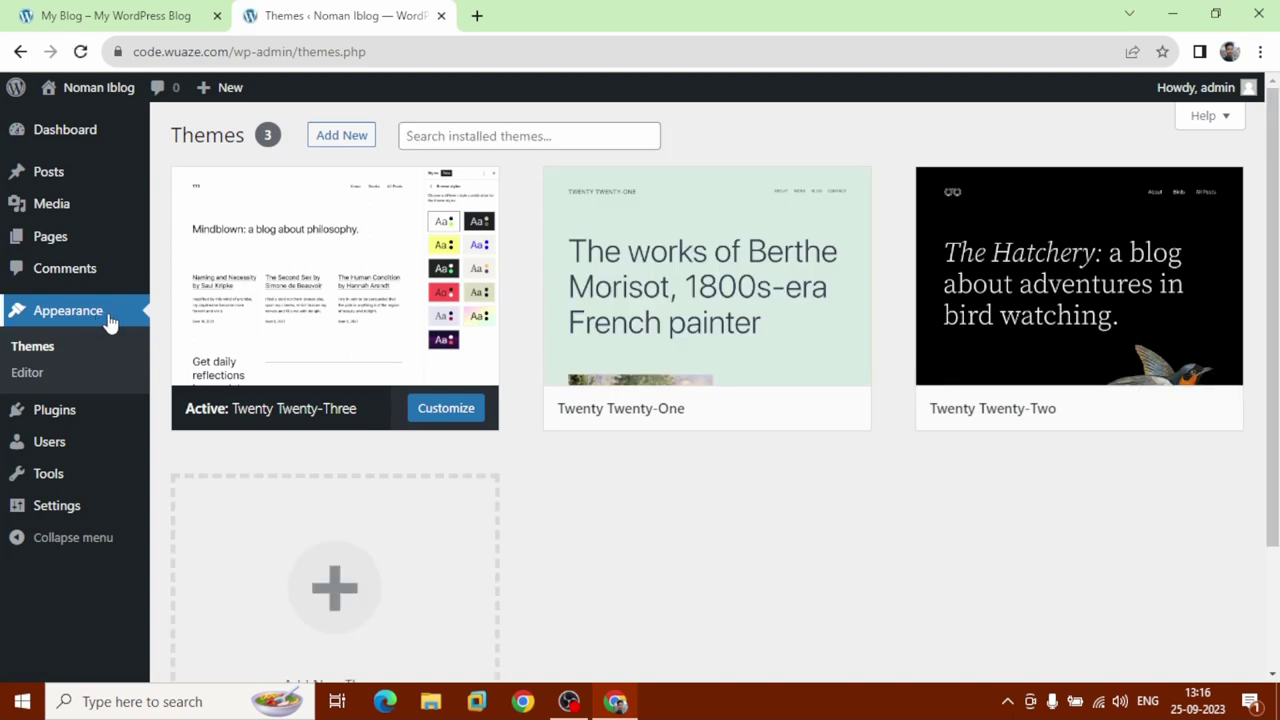
{"action": "mouse_move", "coordinate": [357, 386]}
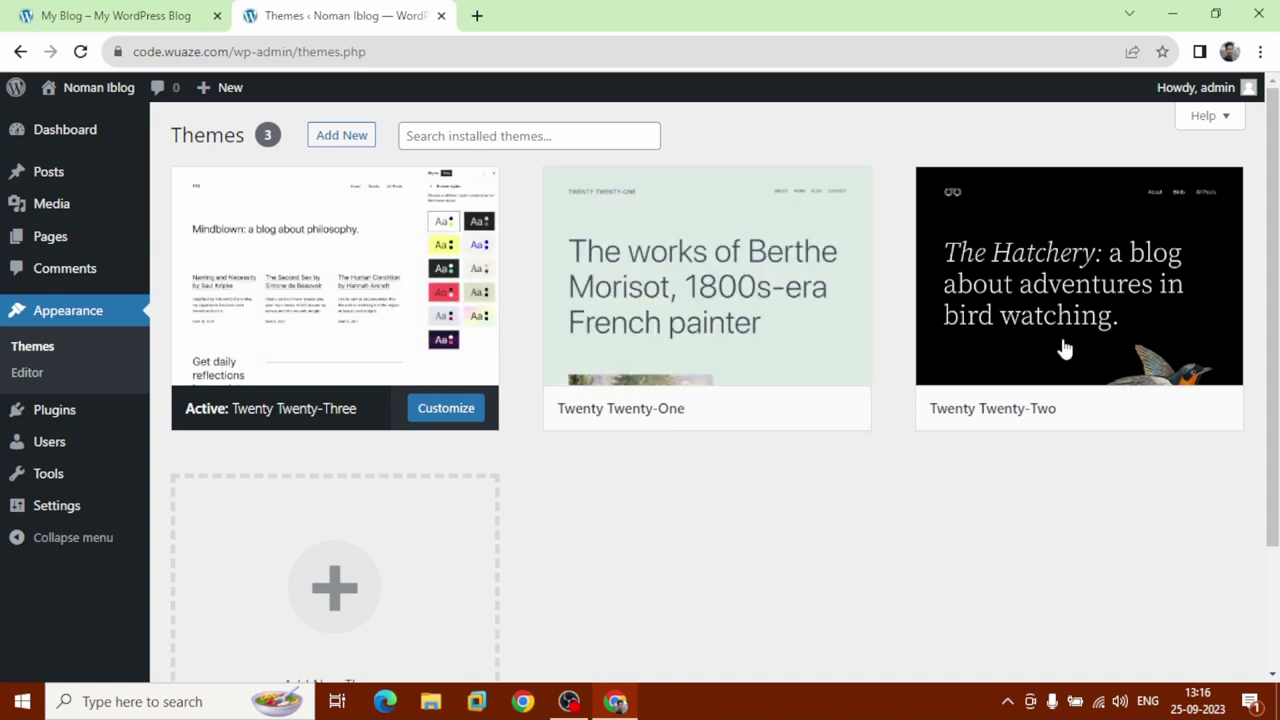
{"action": "mouse_move", "coordinate": [1067, 348]}
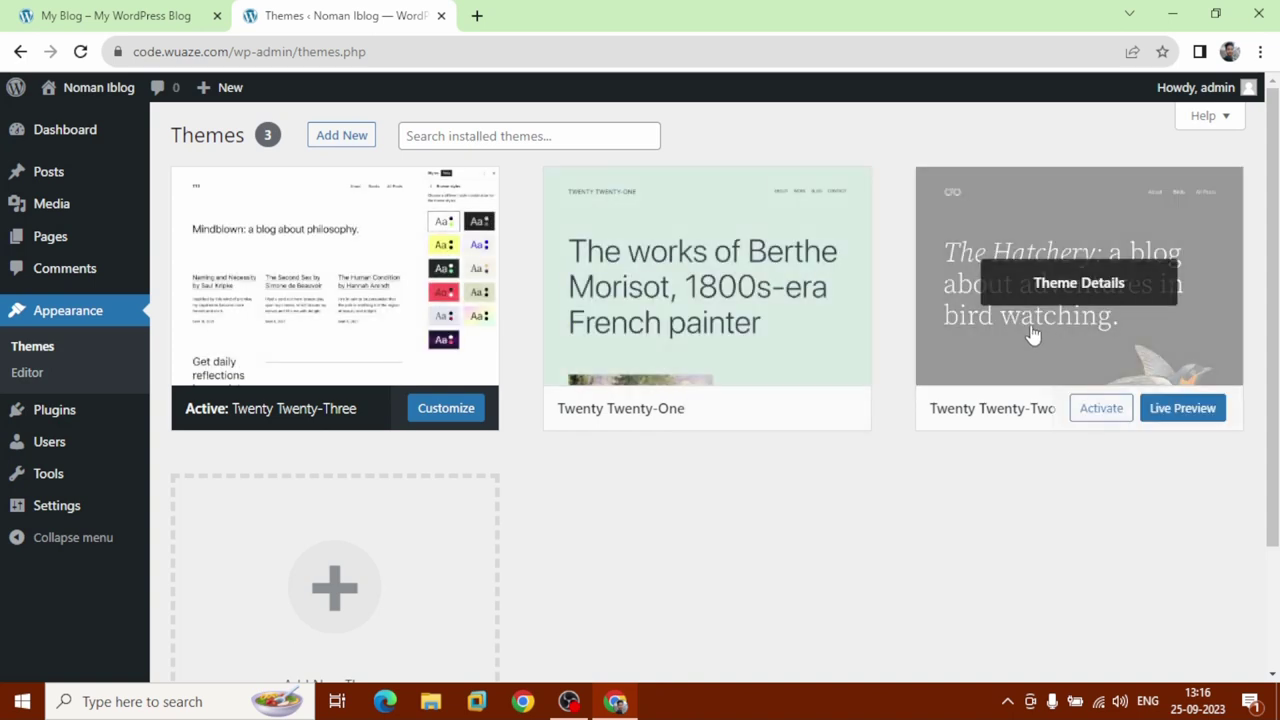
{"action": "left_click", "coordinate": [1033, 335]}
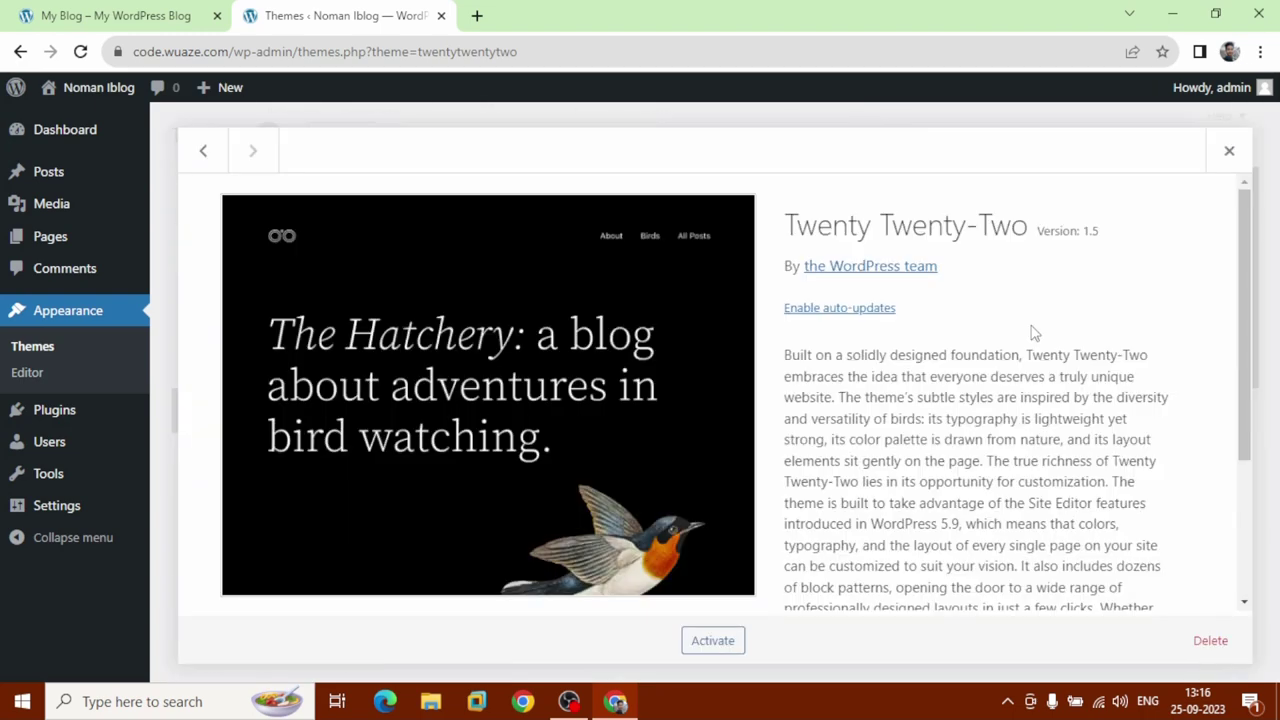
{"action": "left_click", "coordinate": [1214, 641]}
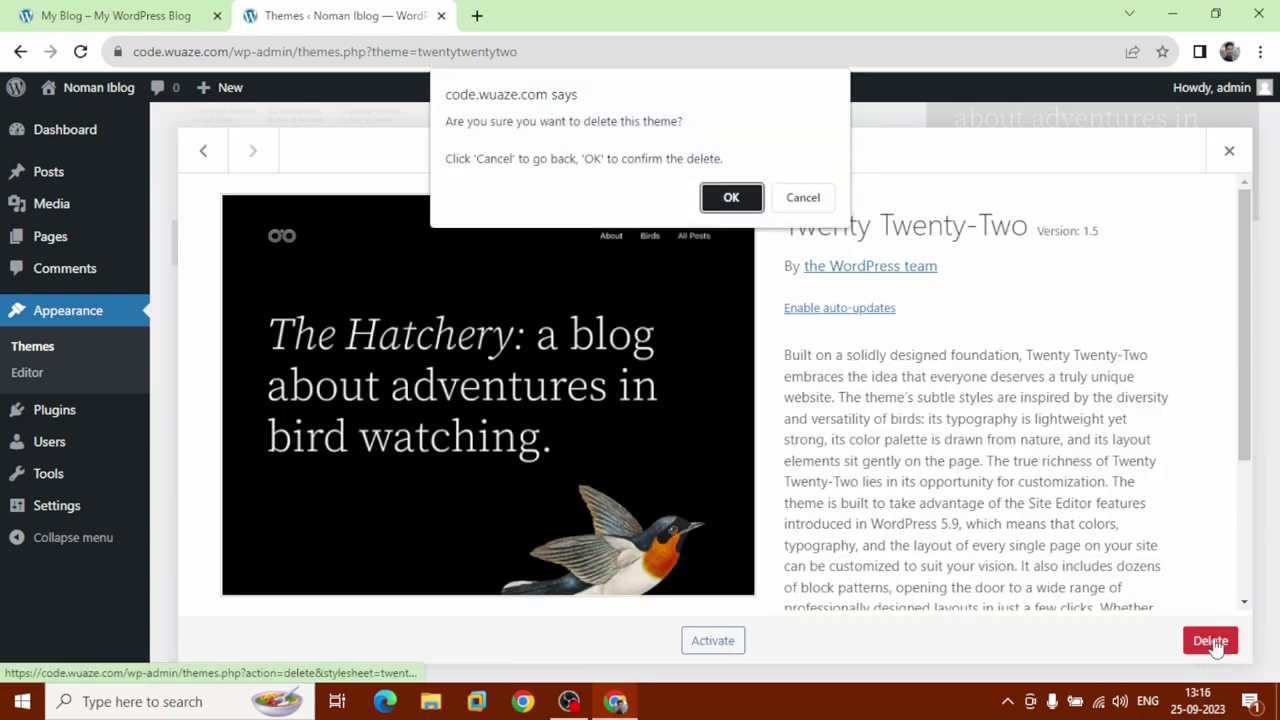
{"action": "left_click", "coordinate": [731, 198]}
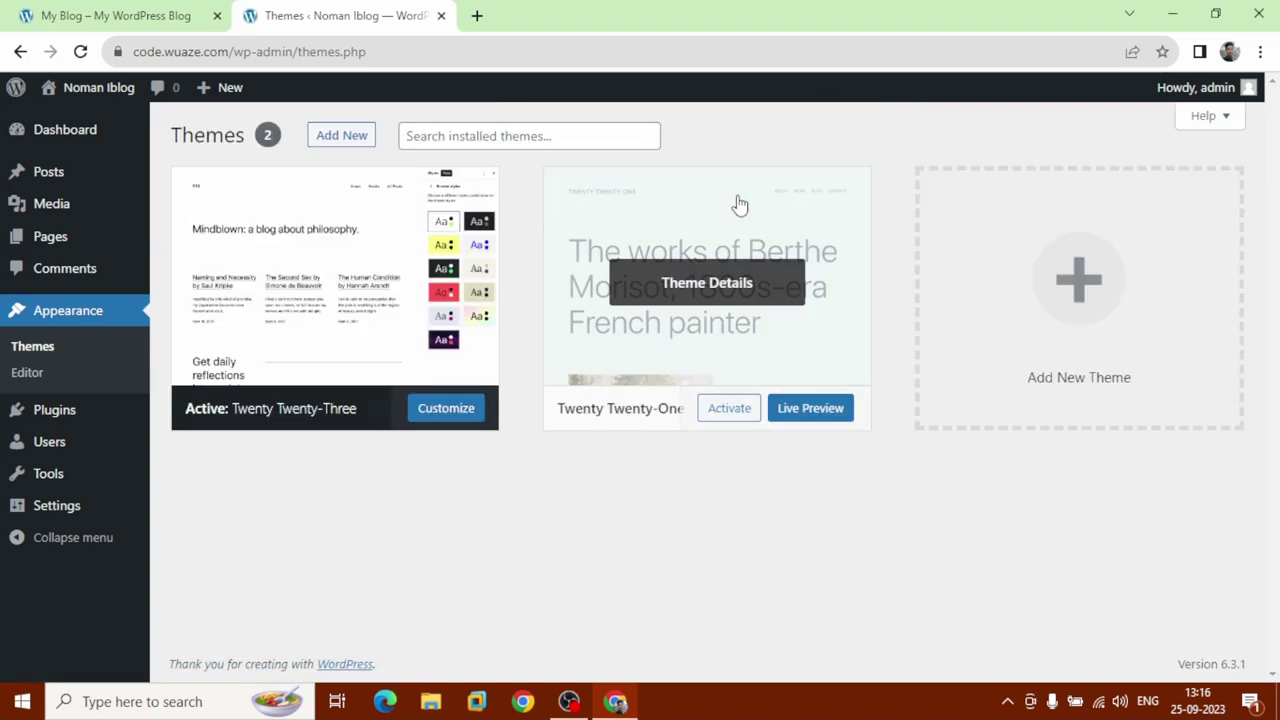
{"action": "left_click", "coordinate": [741, 205]}
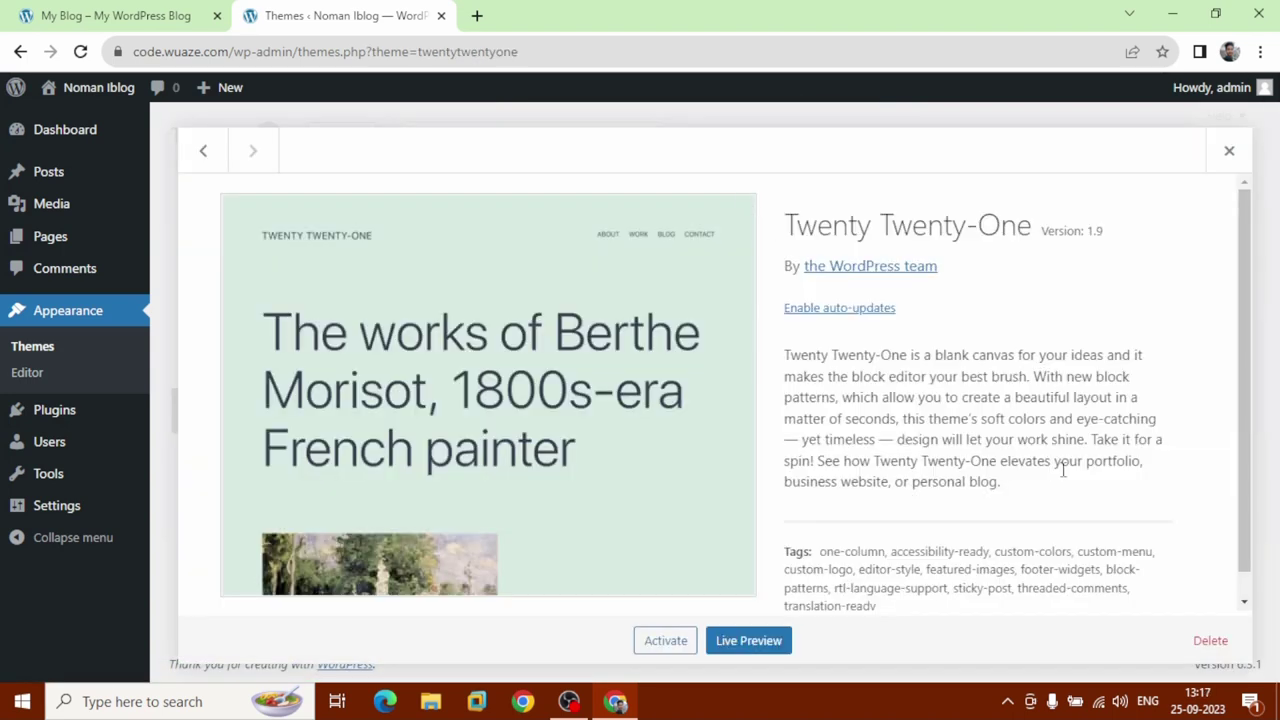
{"action": "left_click", "coordinate": [1208, 641]}
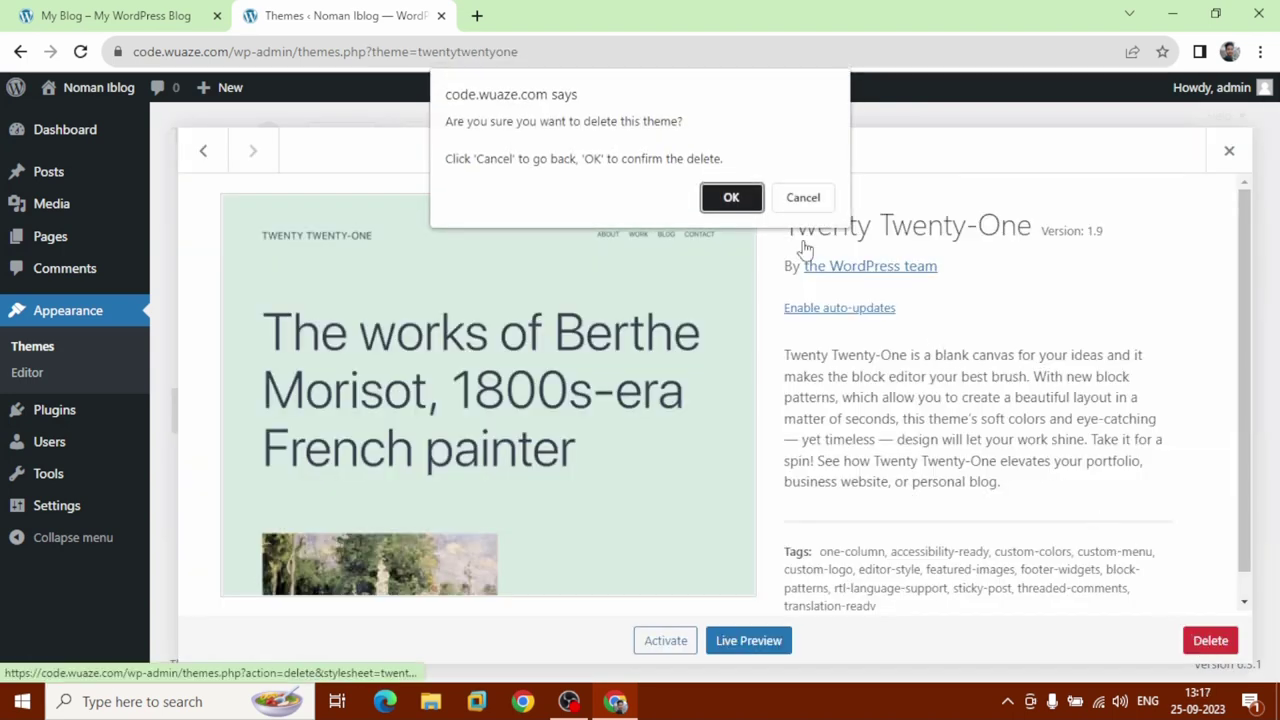
{"action": "left_click", "coordinate": [731, 198]}
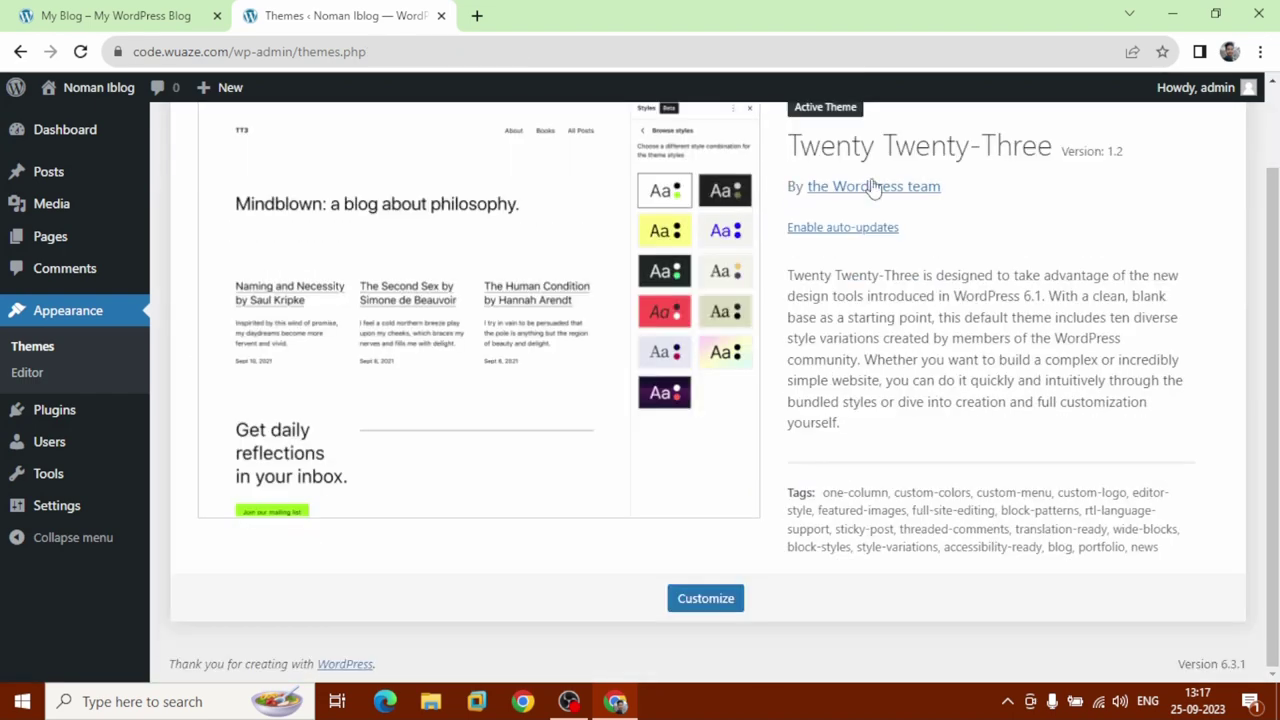
{"action": "scroll", "coordinate": [619, 428], "scroll_direction": "up", "scroll_amount": 1}
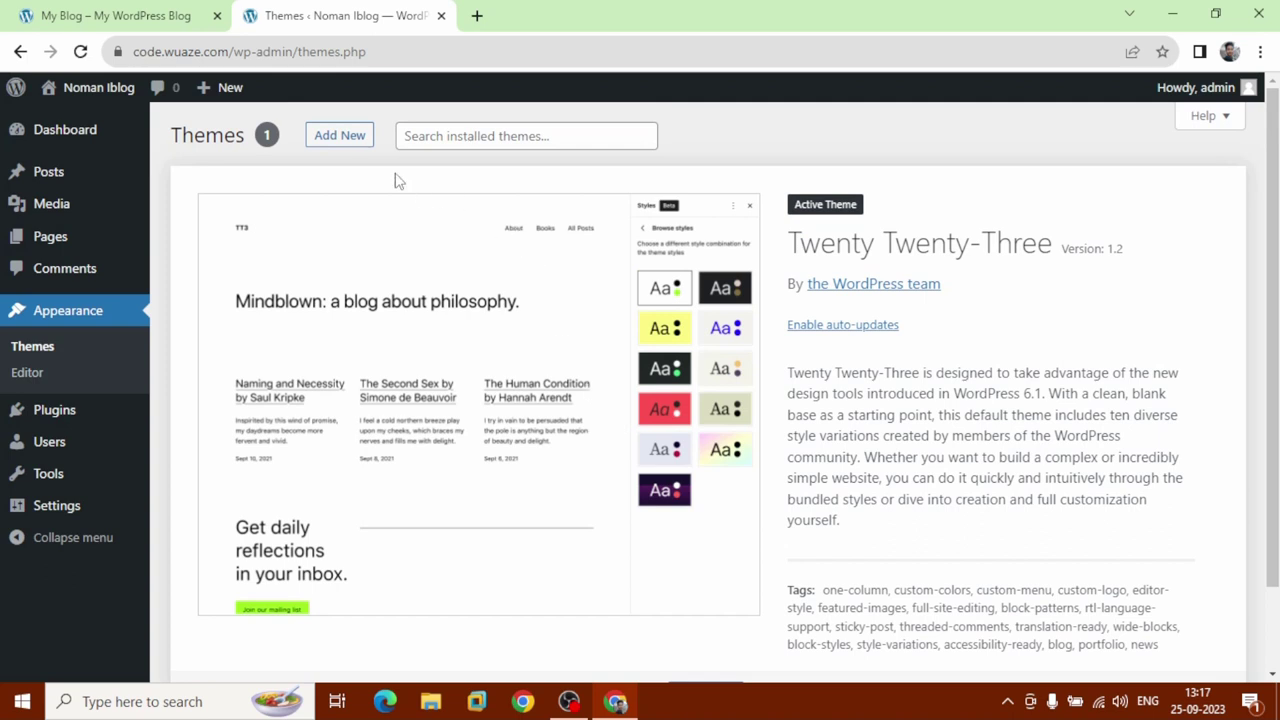
Upload Extra.4.20.4.zip from Desktop/extra theme, install it and activate the Extra theme.
{"action": "left_click", "coordinate": [343, 146]}
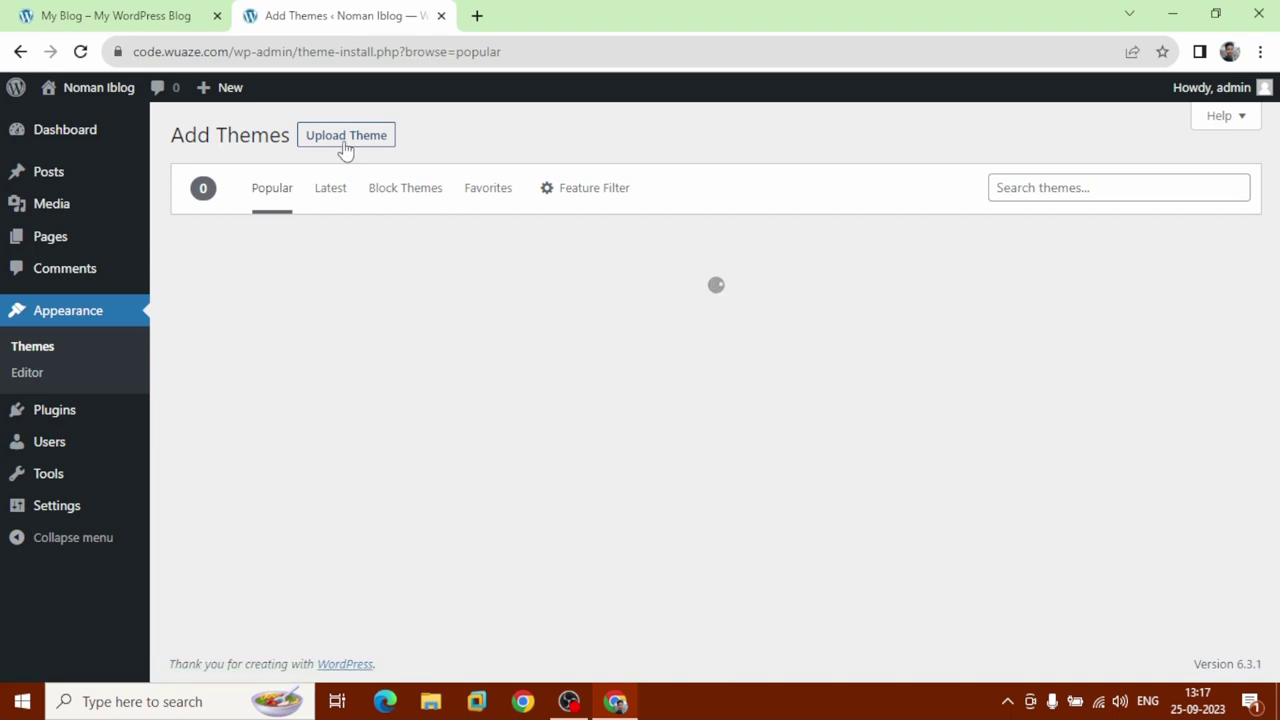
{"action": "left_click", "coordinate": [345, 137]}
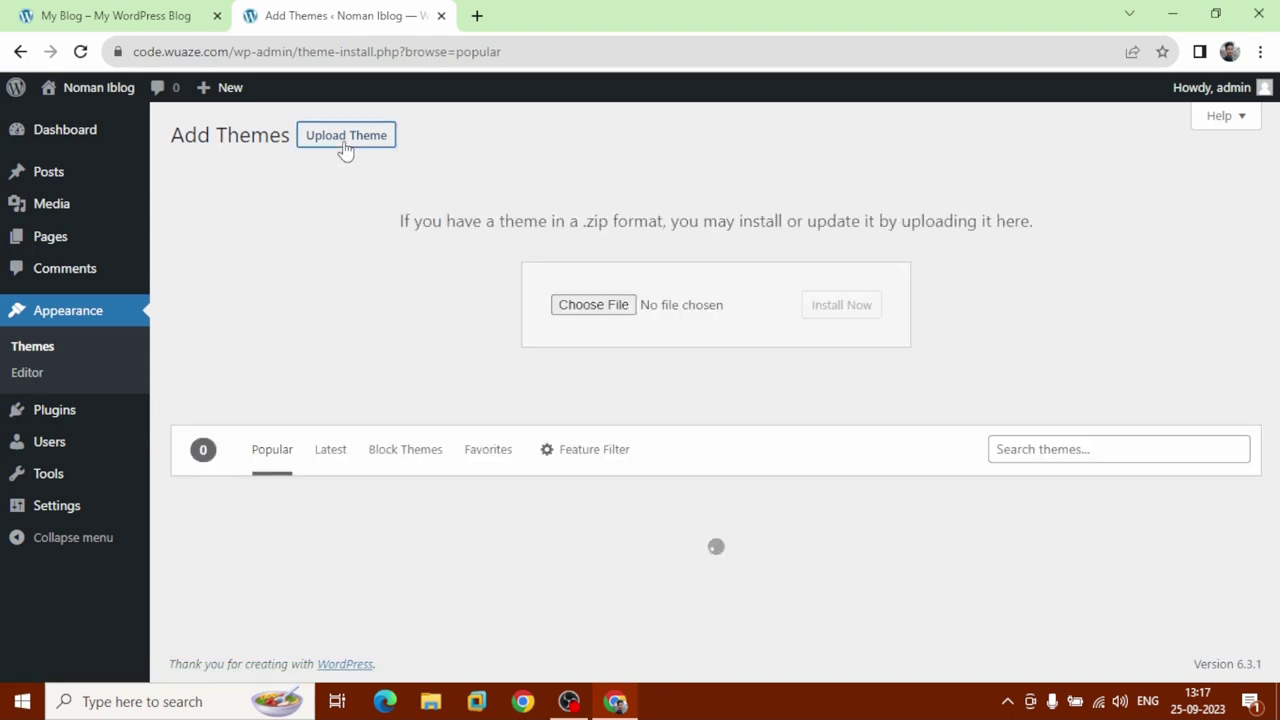
{"action": "left_click", "coordinate": [587, 312]}
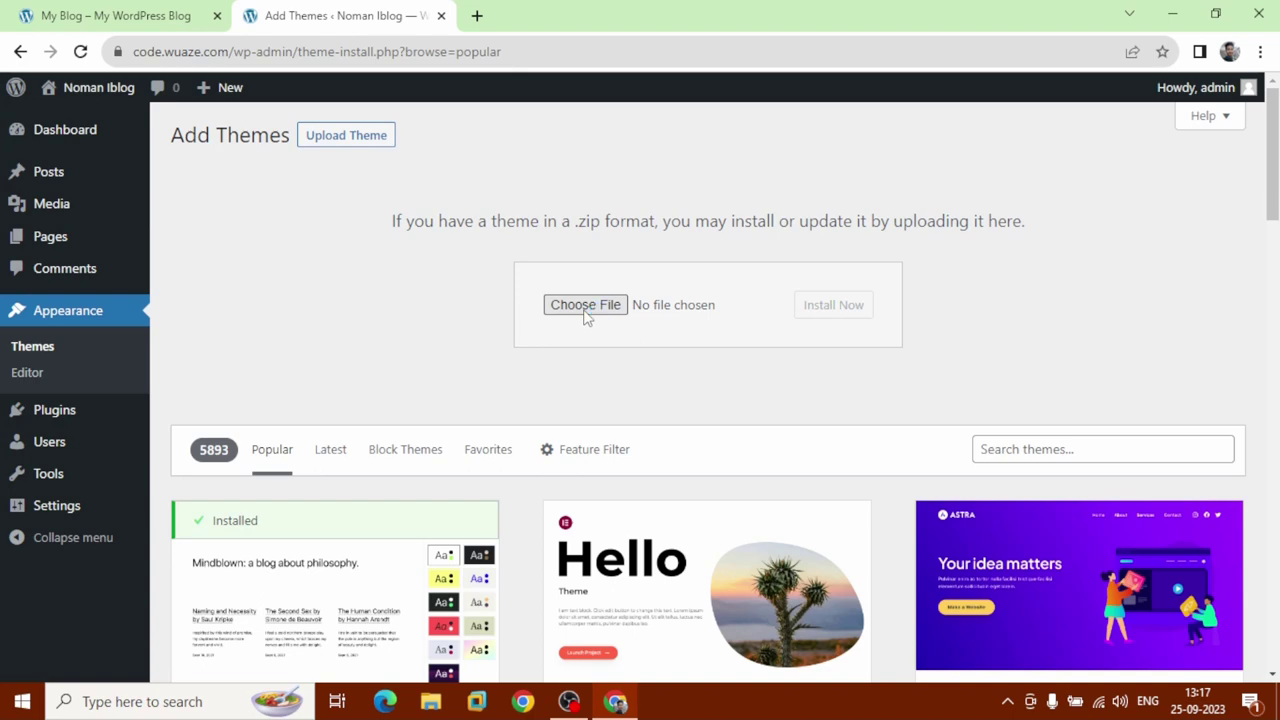
{"action": "left_click", "coordinate": [587, 312]}
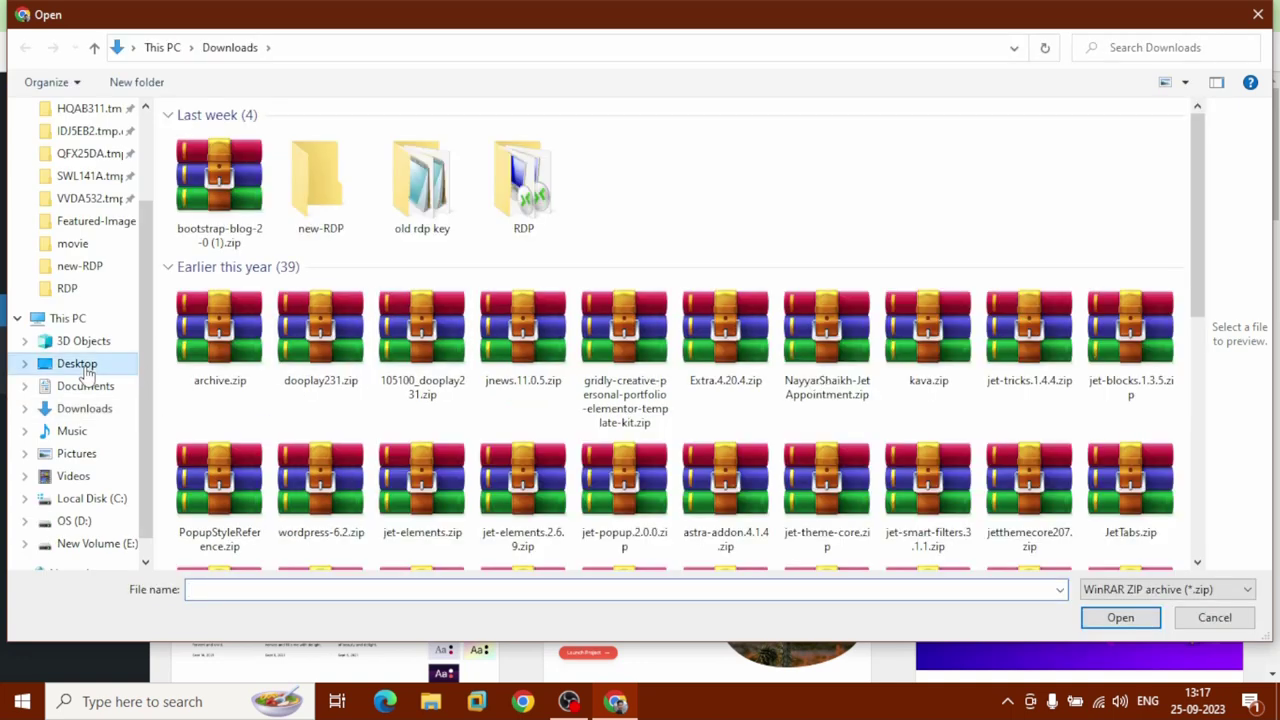
{"action": "left_click", "coordinate": [88, 372]}
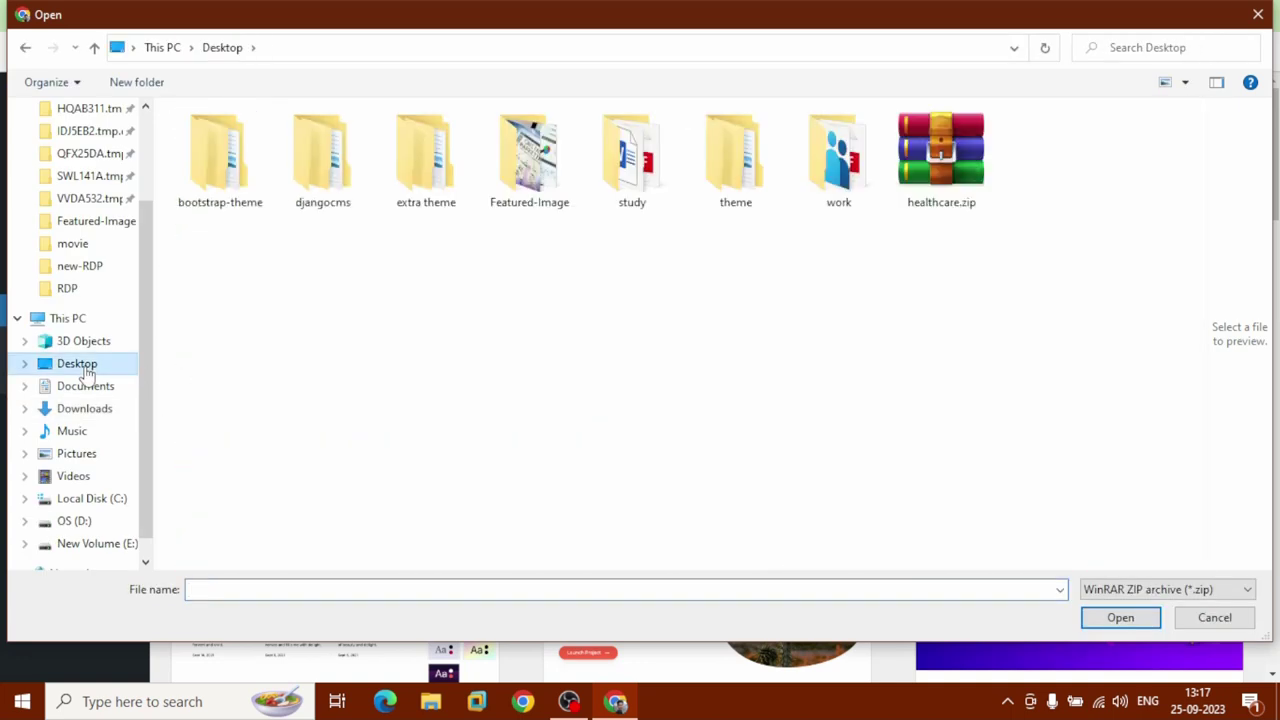
{"action": "double_click", "coordinate": [432, 152]}
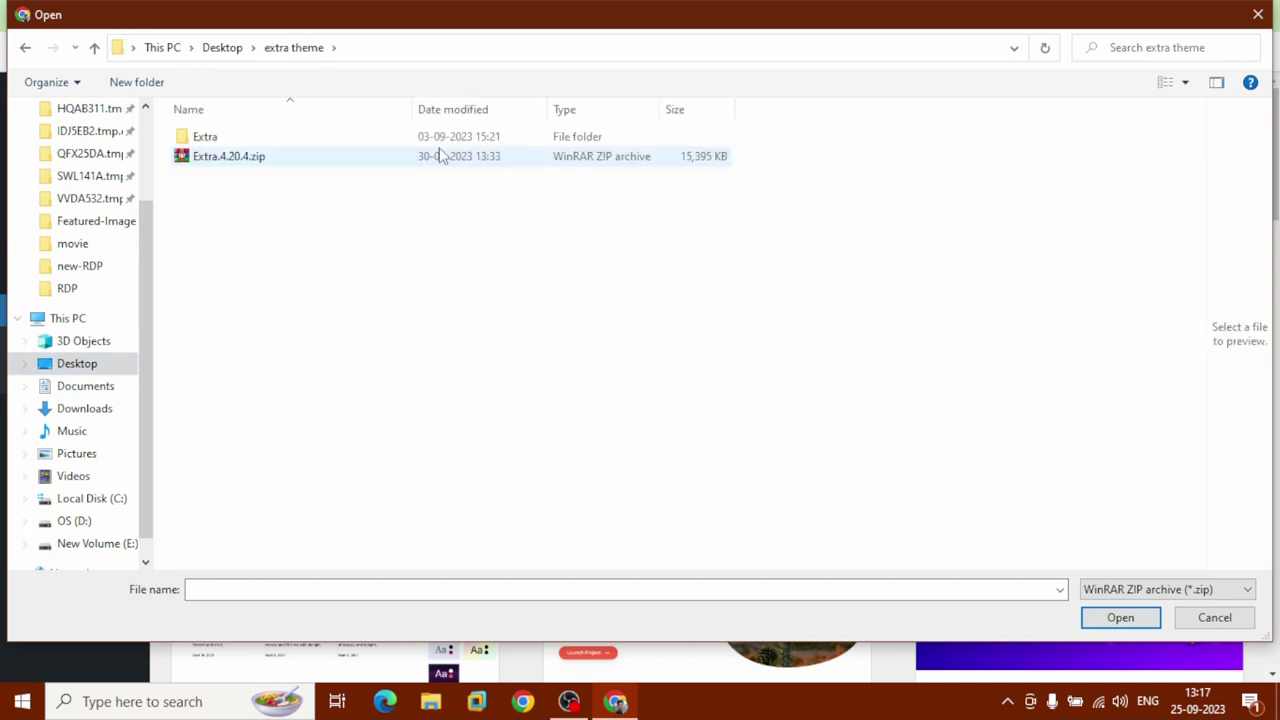
{"action": "left_click", "coordinate": [218, 162]}
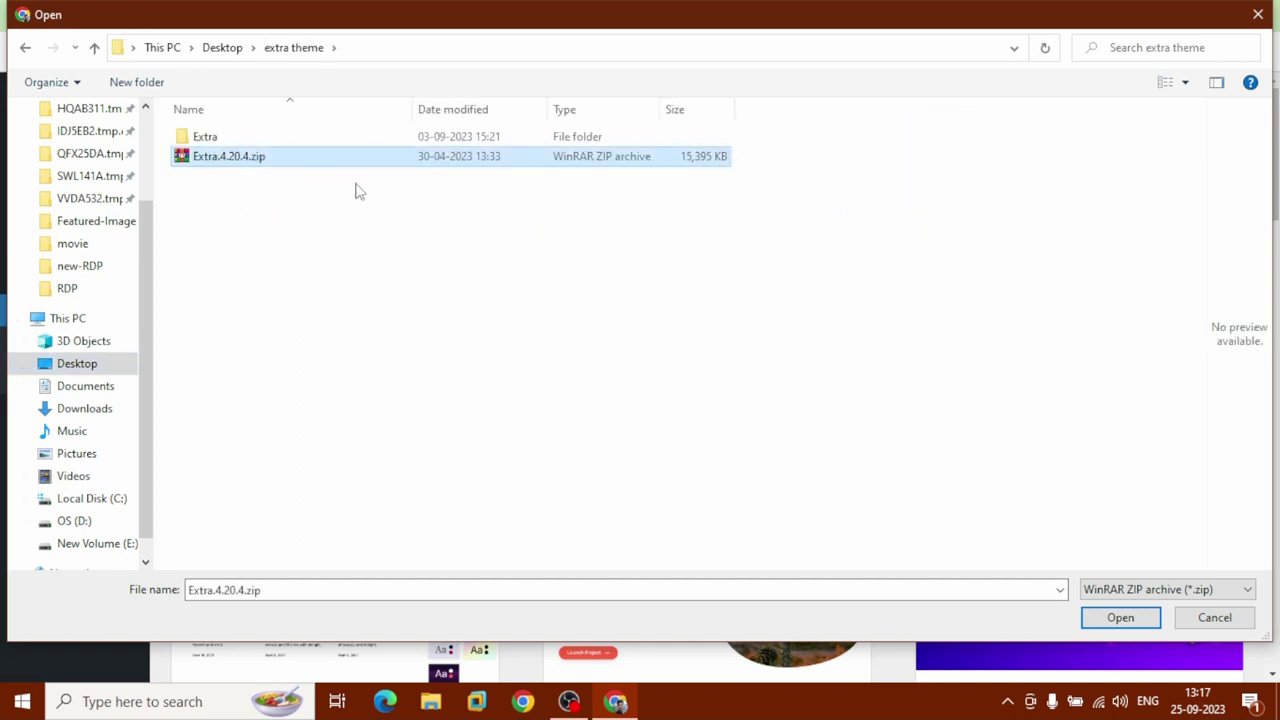
{"action": "left_click", "coordinate": [1120, 617]}
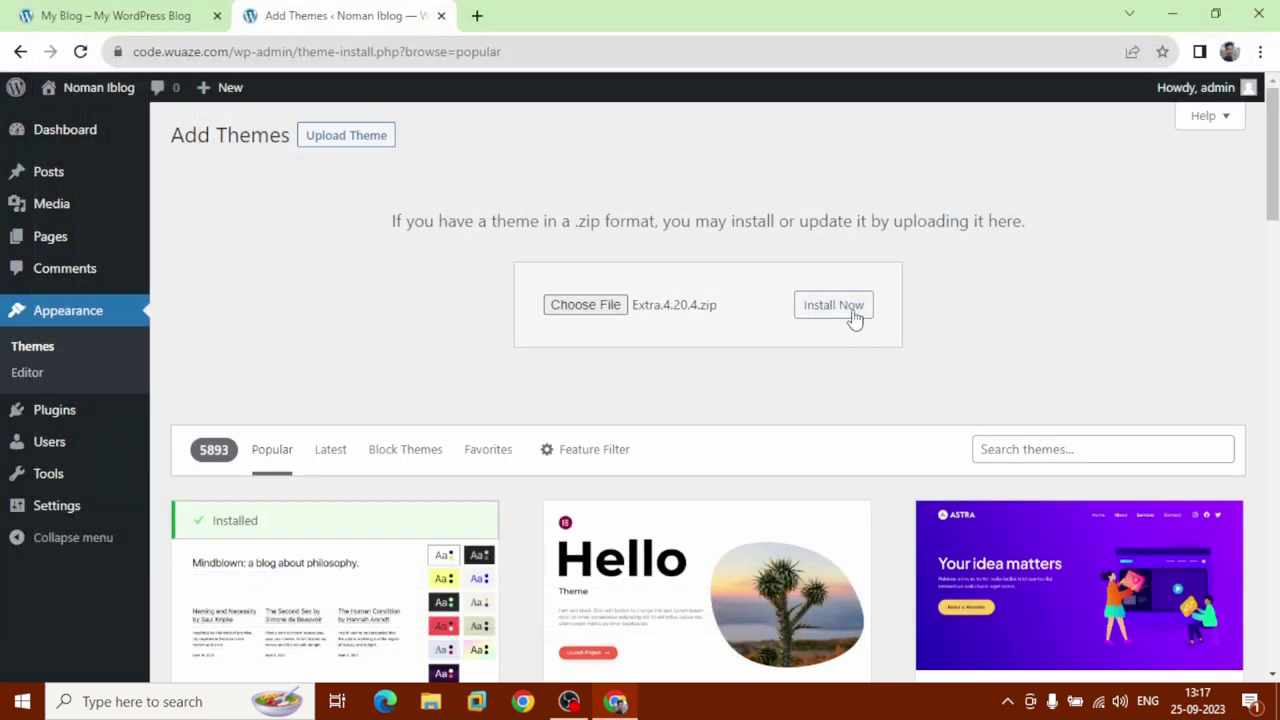
{"action": "left_click", "coordinate": [835, 305]}
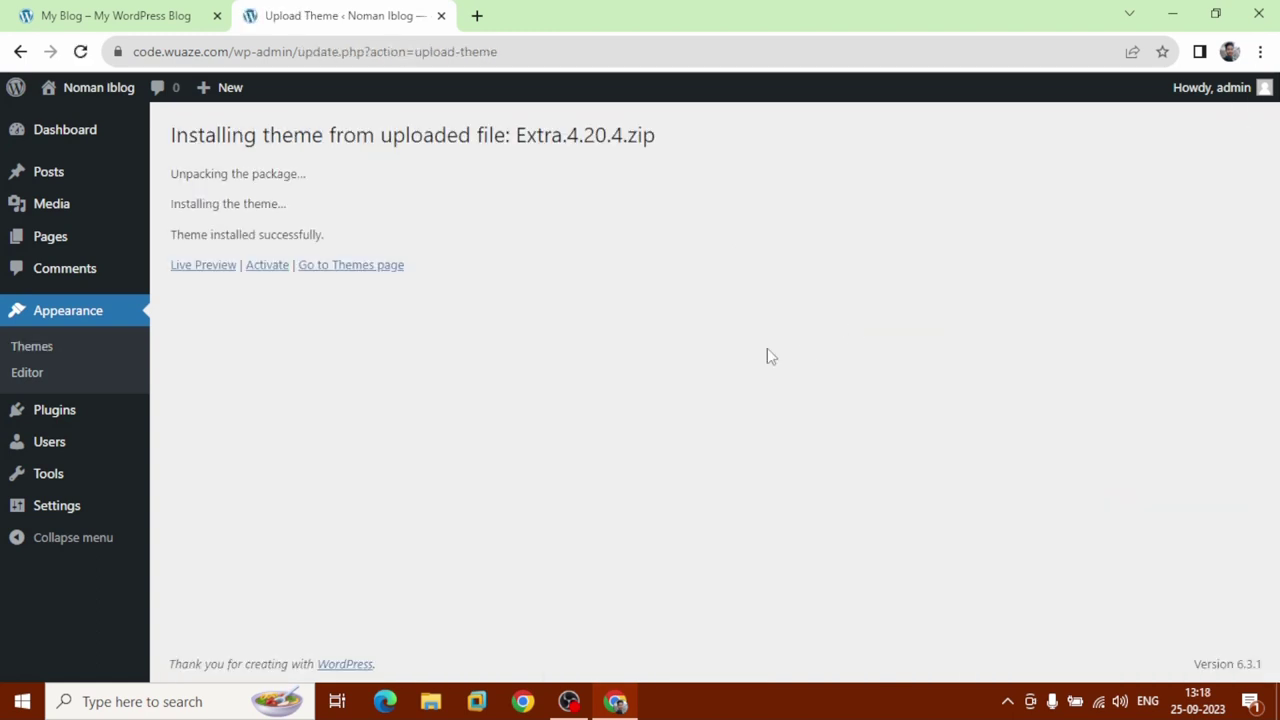
{"action": "left_click", "coordinate": [262, 270]}
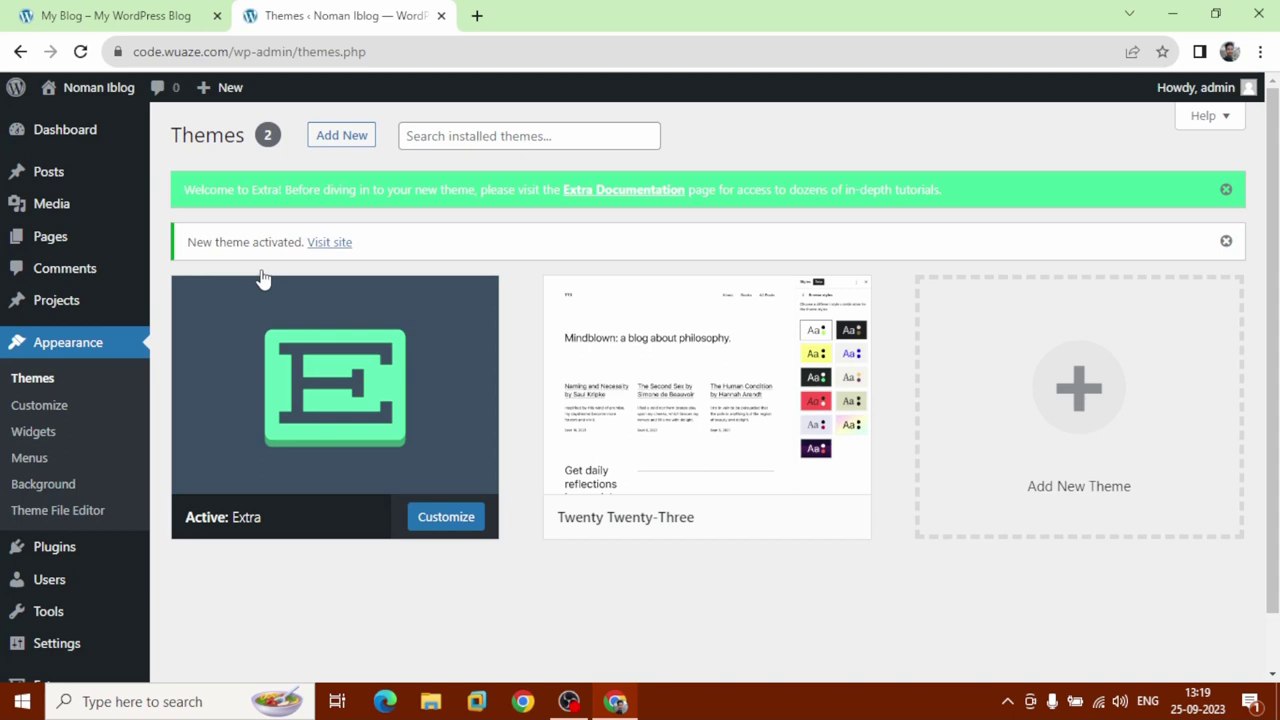
Reload the code.wuaze.com front page to check whether the Extra design appears.
{"action": "left_click", "coordinate": [120, 15]}
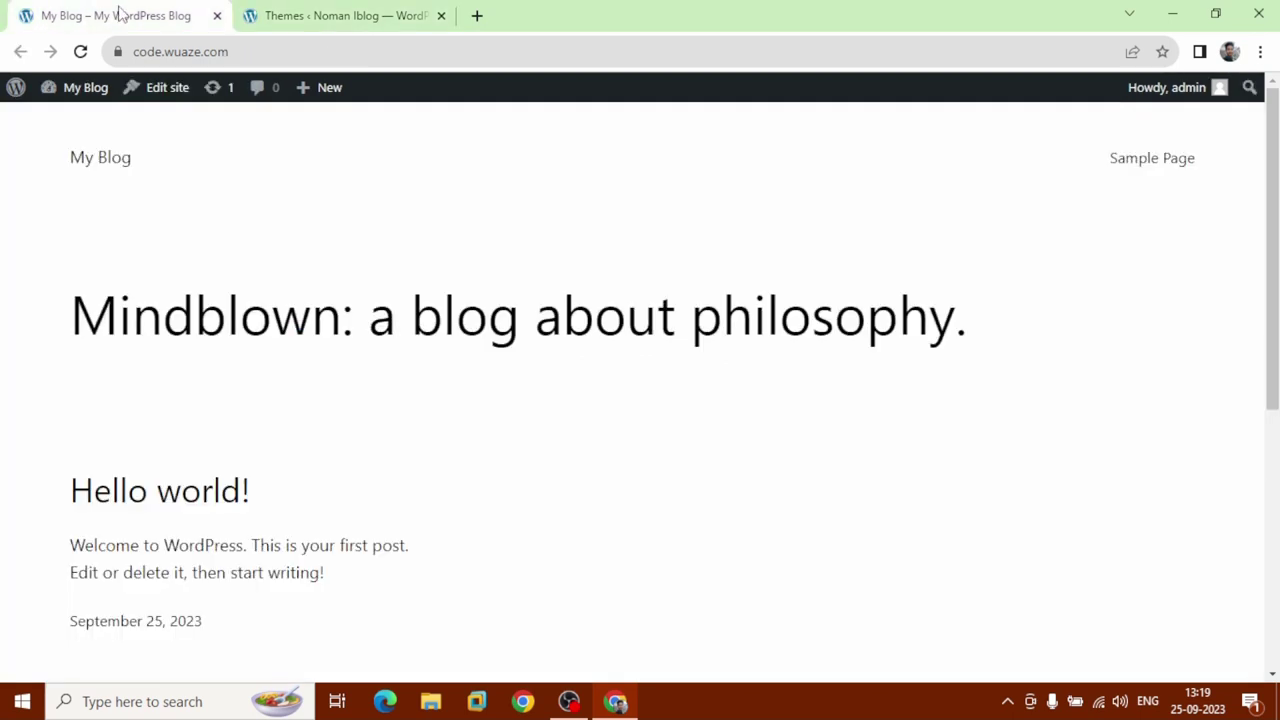
{"action": "left_click", "coordinate": [80, 53]}
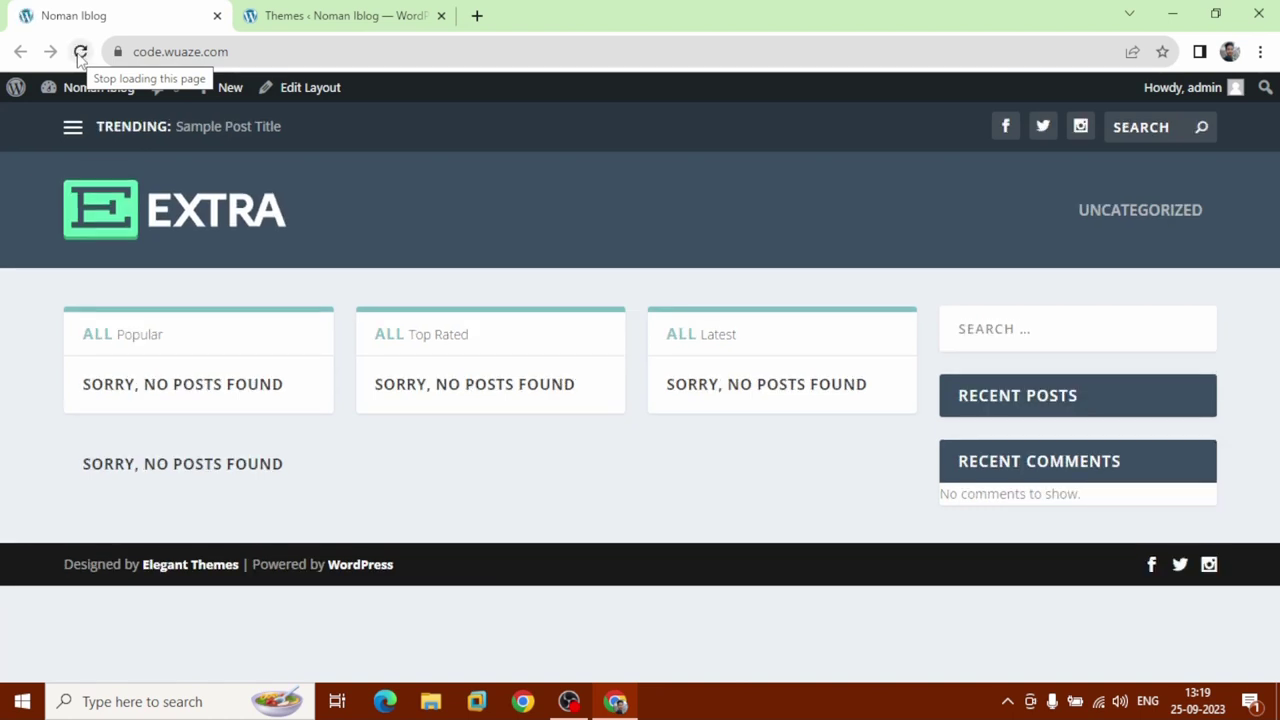
Load trends.lovestoblog.com in a new browser tab.
{"action": "left_click", "coordinate": [477, 15]}
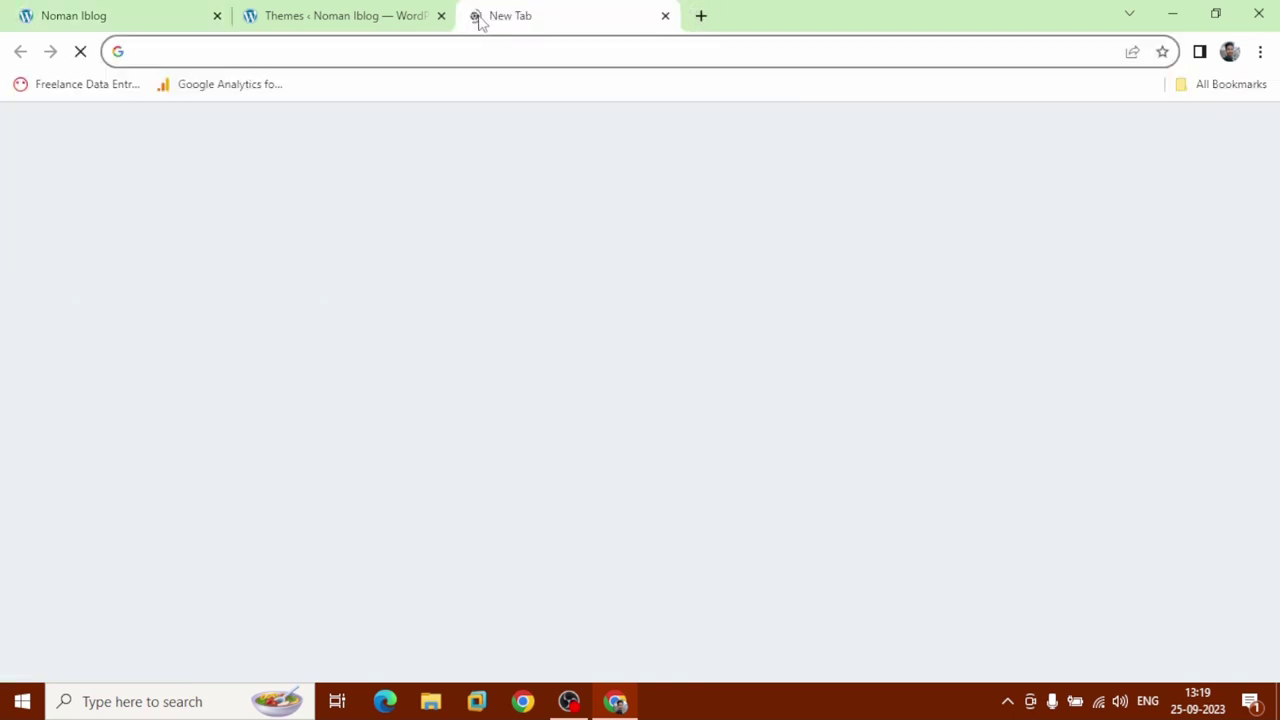
{"action": "type", "text": "trends"}
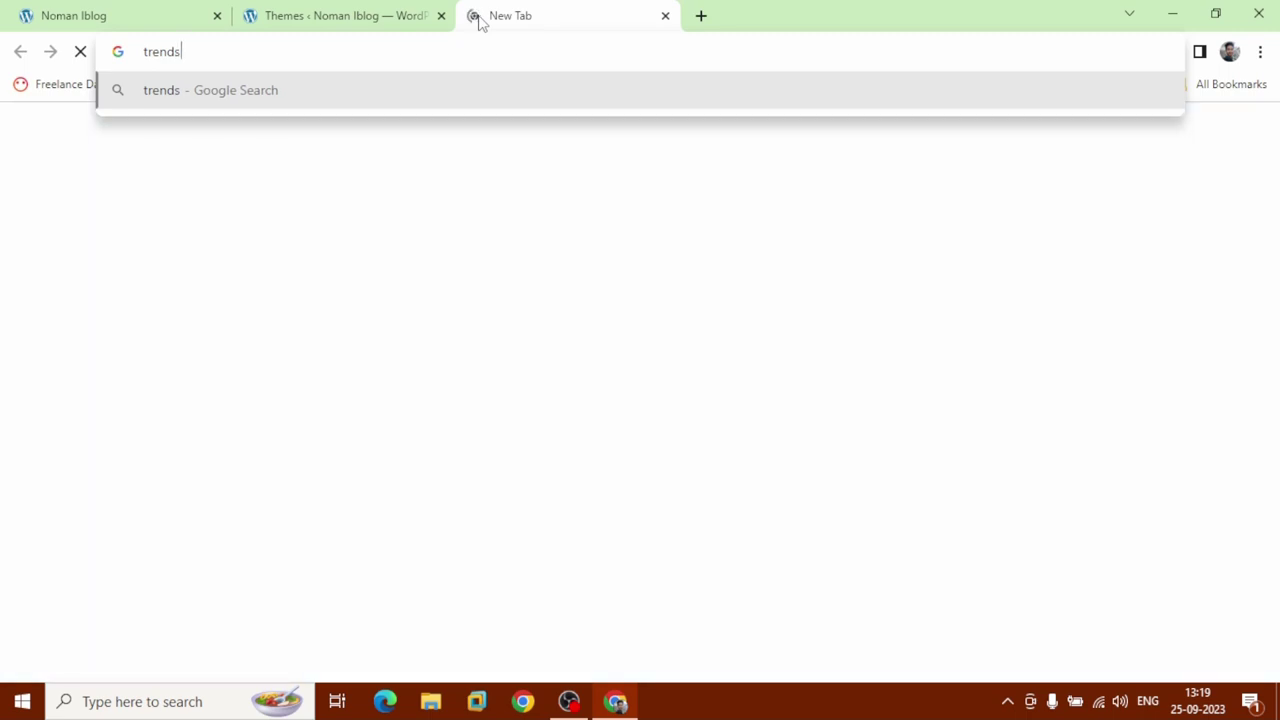
{"action": "type", "text": ".loves"}
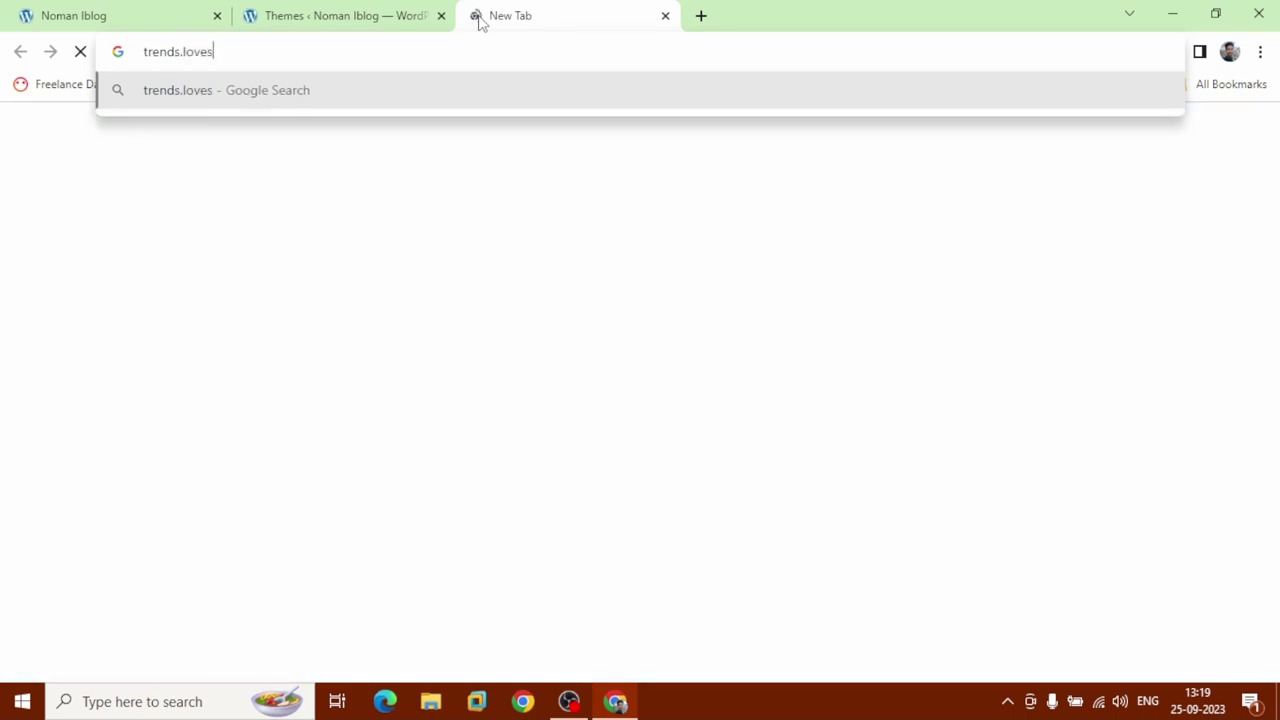
{"action": "type", "text": "toblog.com"}
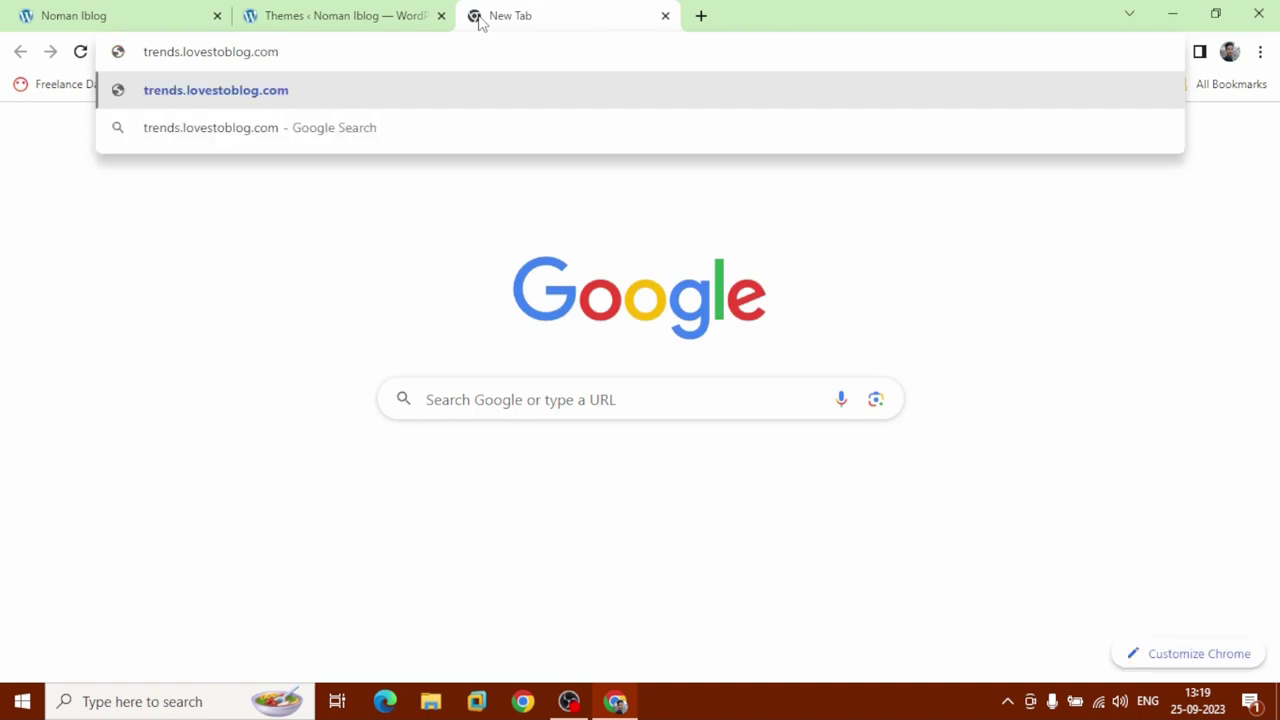
{"action": "key", "text": "Return"}
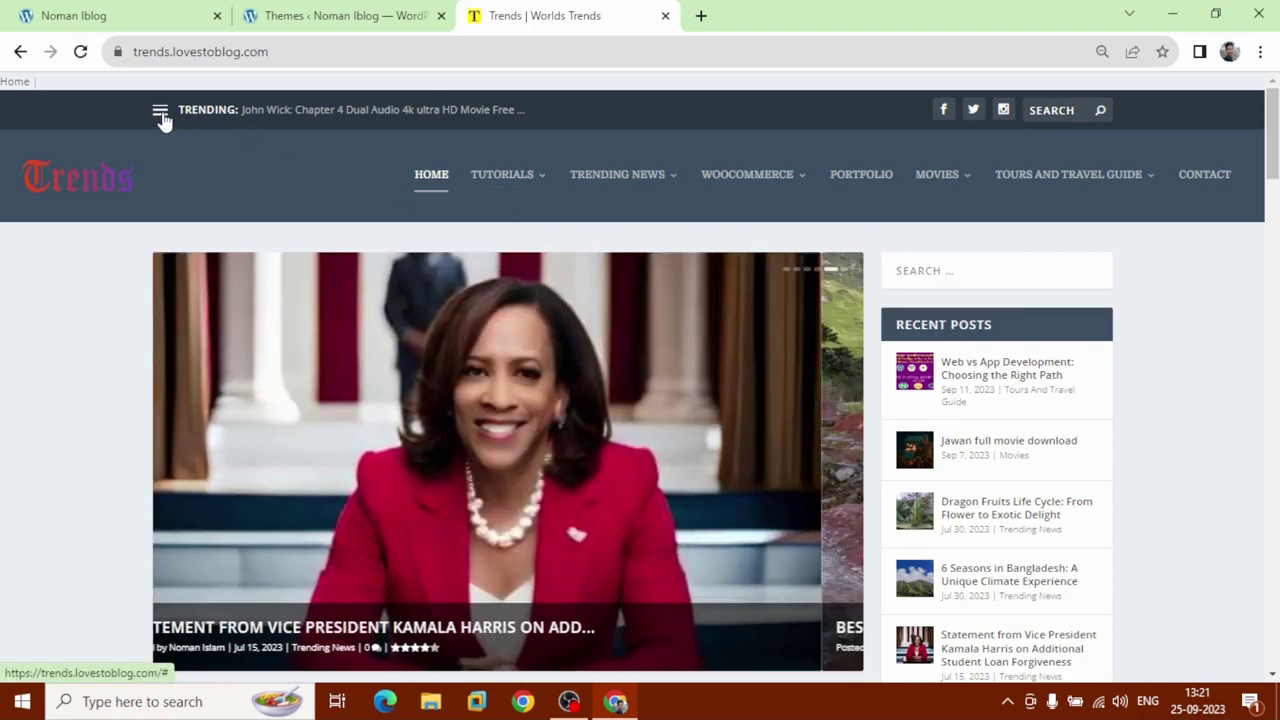
Expand the site's navigation menu and go to the CONTACT page.
{"action": "left_click", "coordinate": [162, 116]}
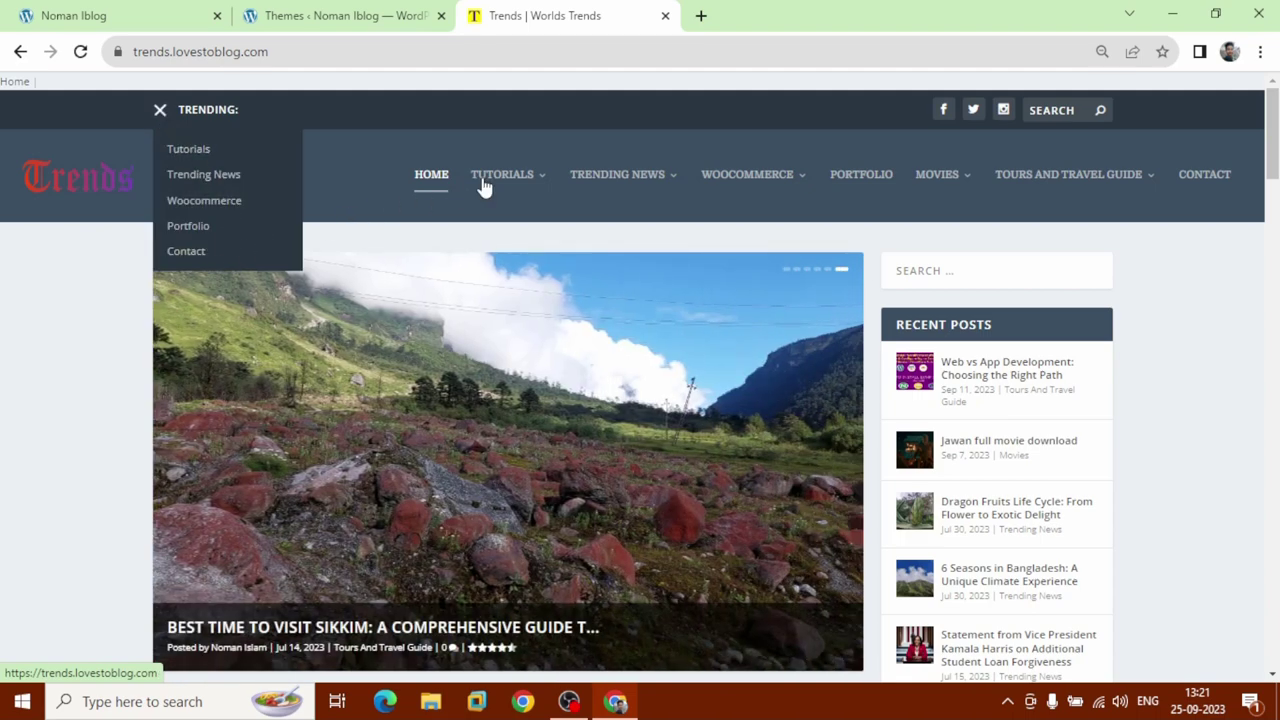
{"action": "mouse_move", "coordinate": [505, 187]}
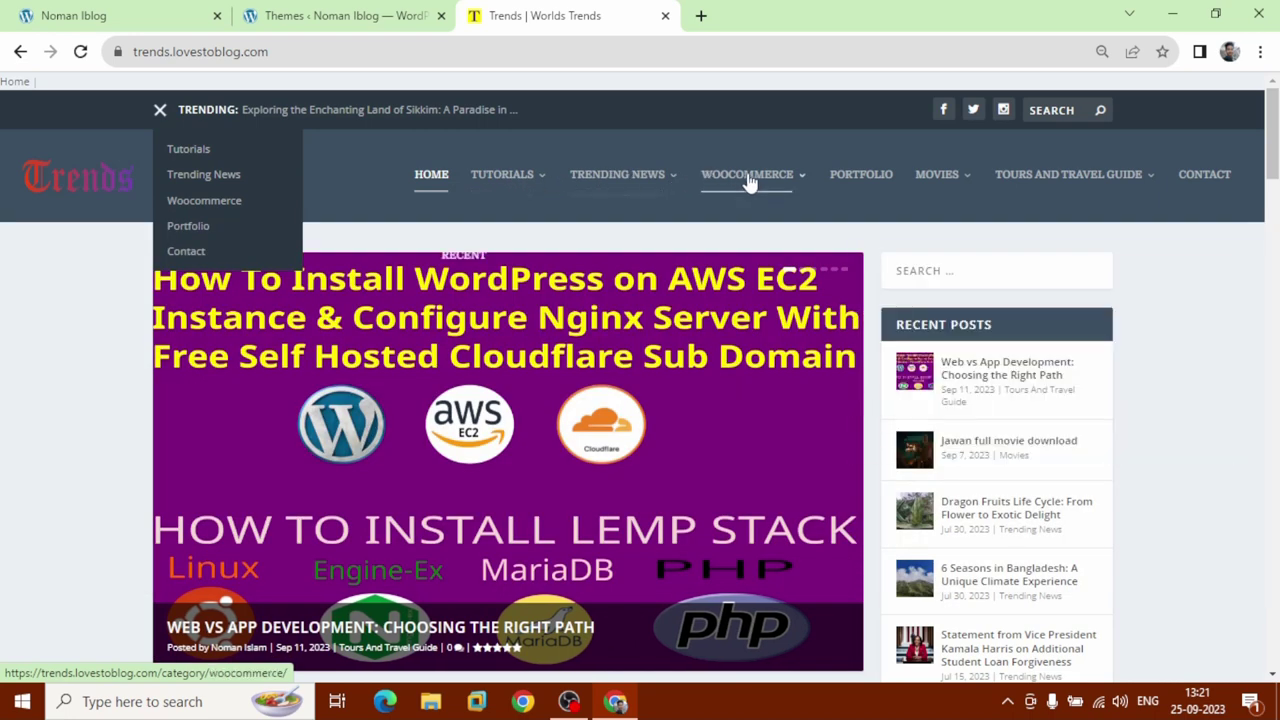
{"action": "mouse_move", "coordinate": [752, 182]}
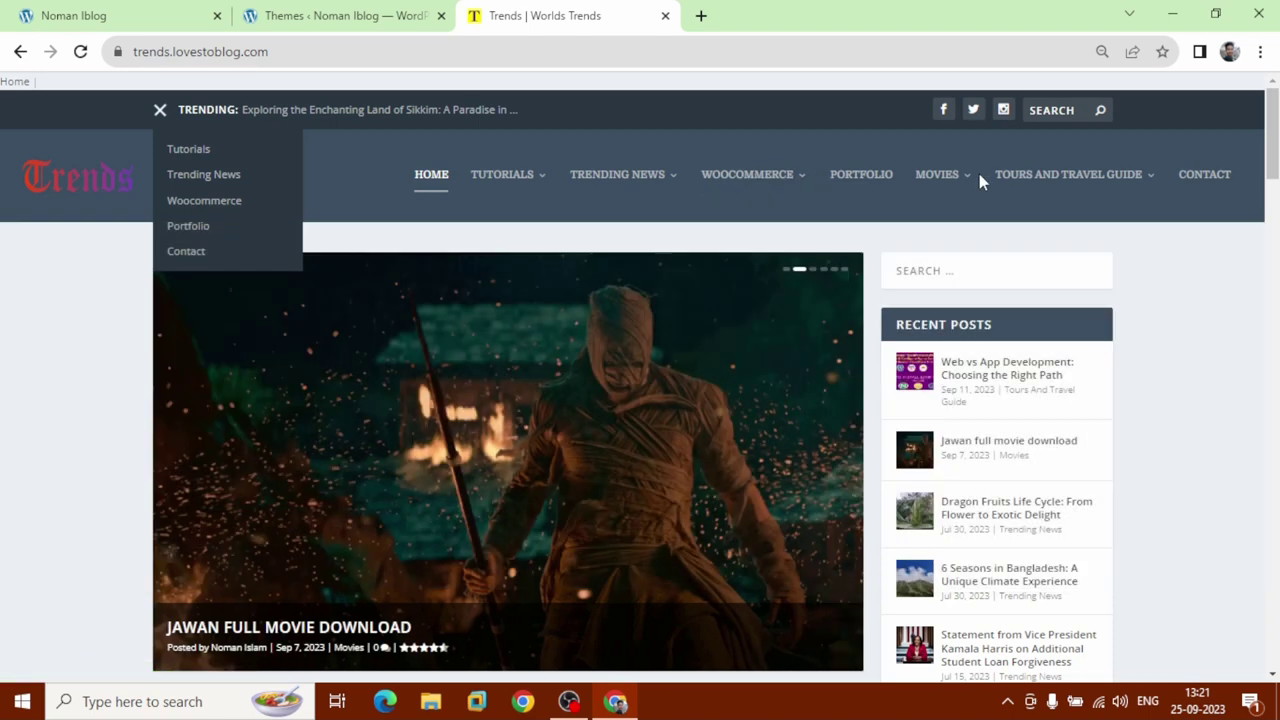
{"action": "mouse_move", "coordinate": [957, 180]}
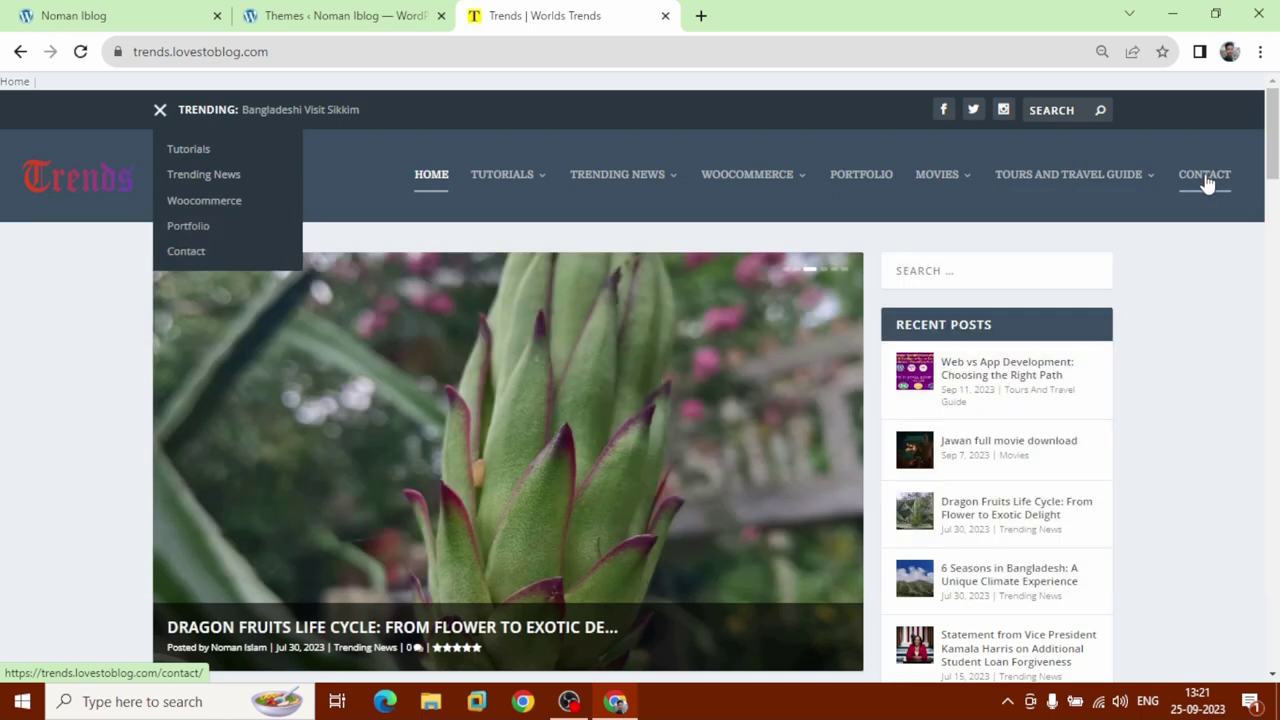
{"action": "left_click", "coordinate": [1205, 178]}
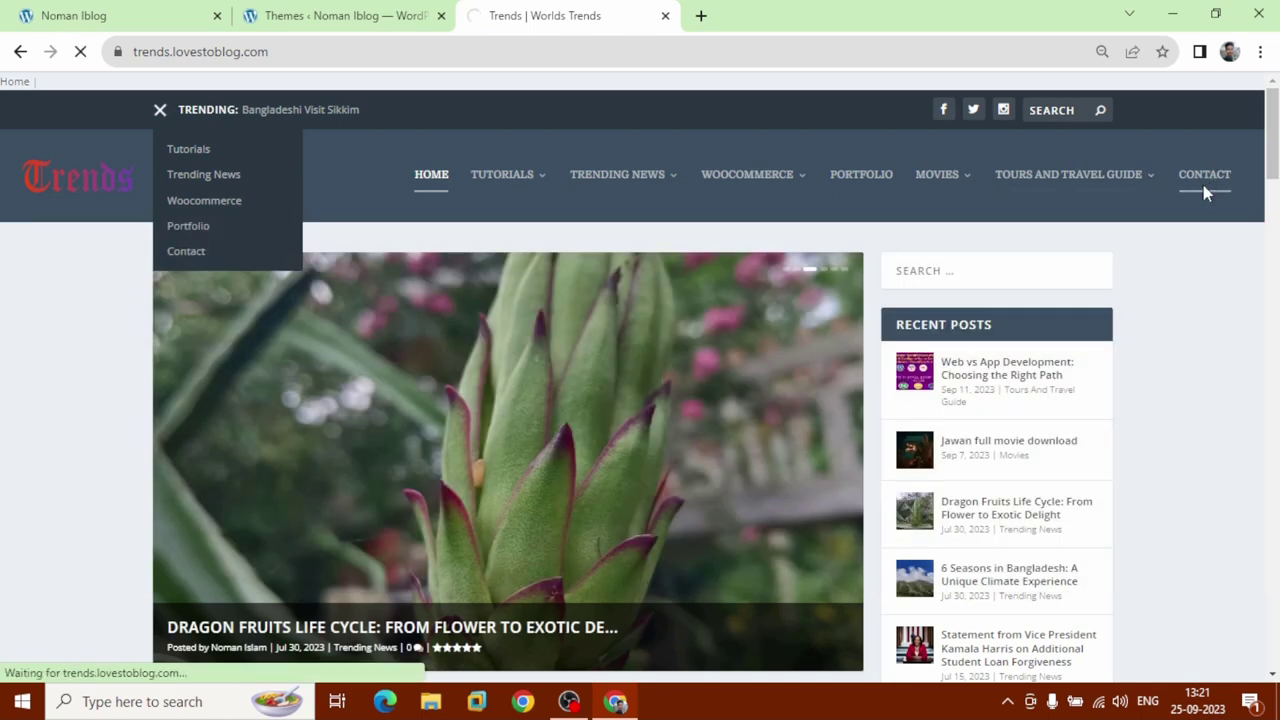
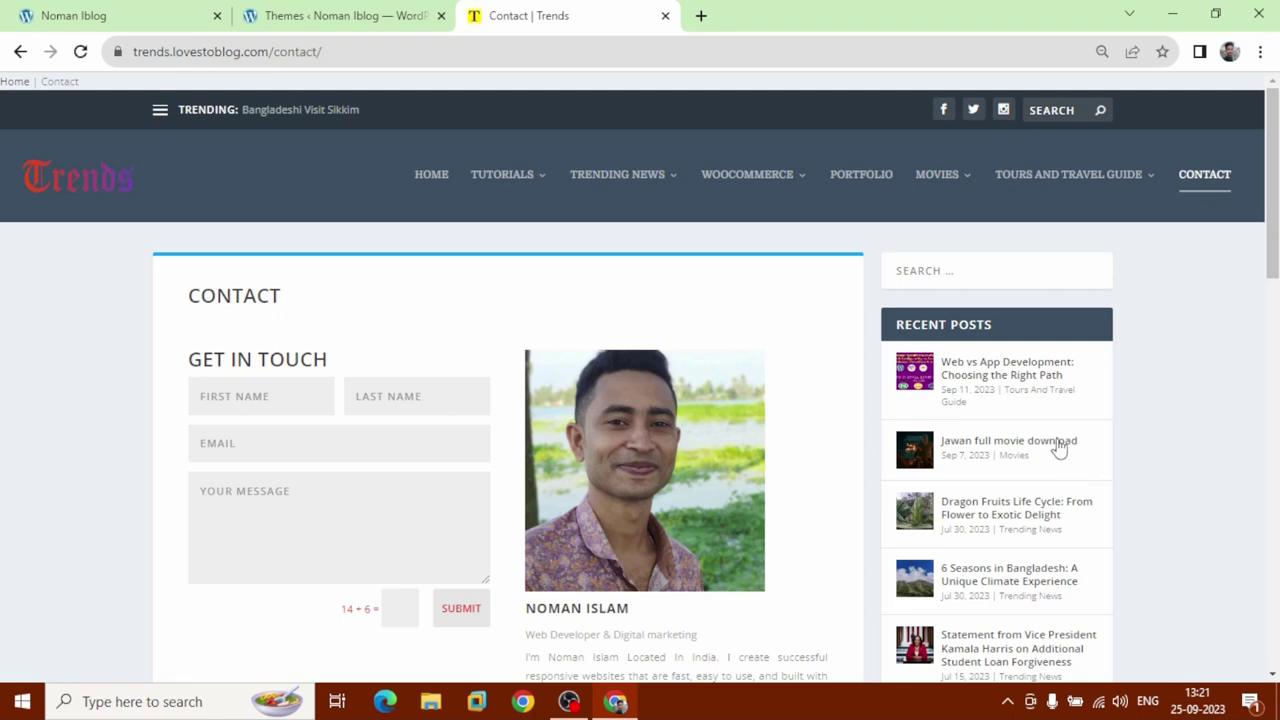
Return to the Trends home page and scroll down to the category-tabbed posts.
{"action": "scroll", "coordinate": [937, 537], "scroll_direction": "down", "scroll_amount": 2}
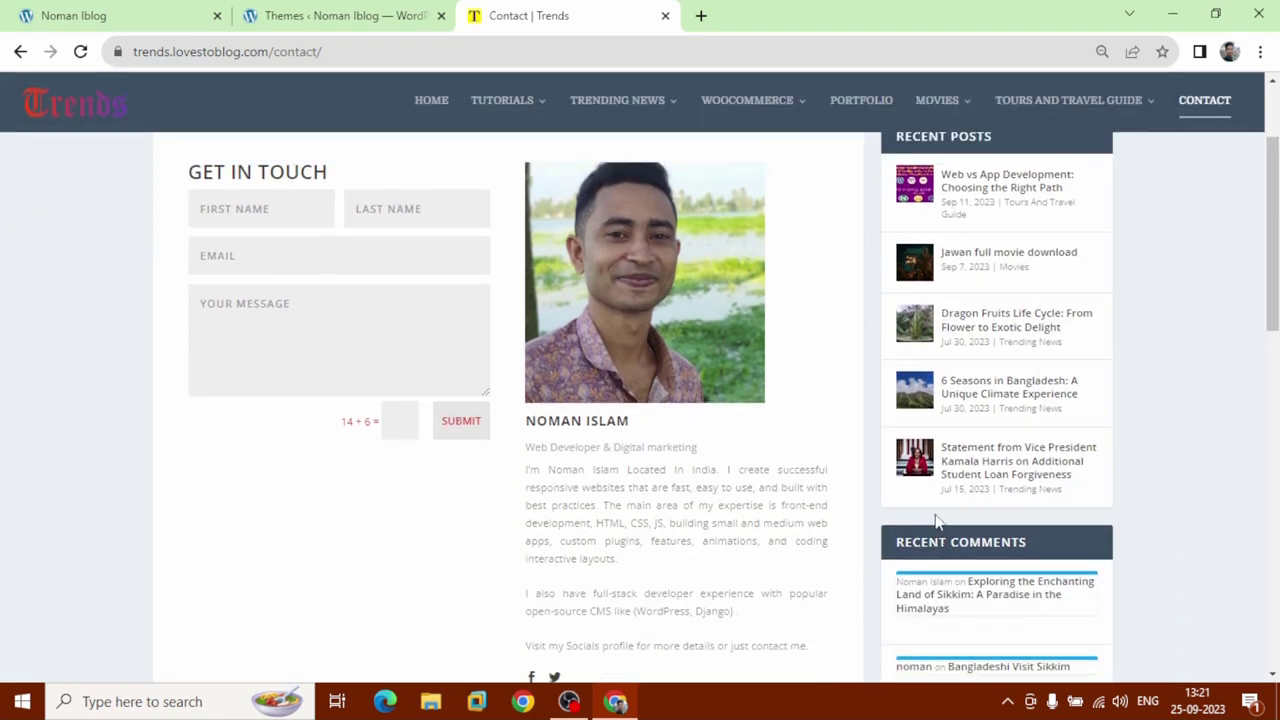
{"action": "scroll", "coordinate": [937, 519], "scroll_direction": "down", "scroll_amount": 3}
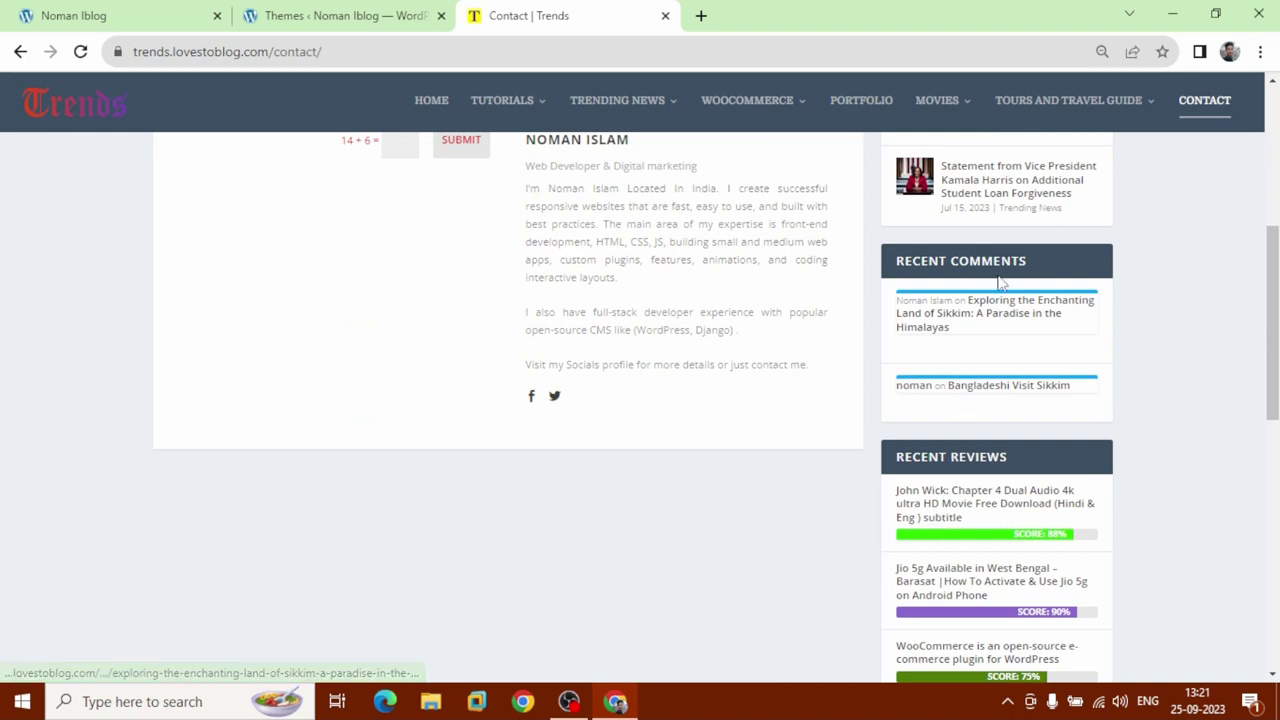
{"action": "scroll", "coordinate": [980, 434], "scroll_direction": "down", "scroll_amount": 2}
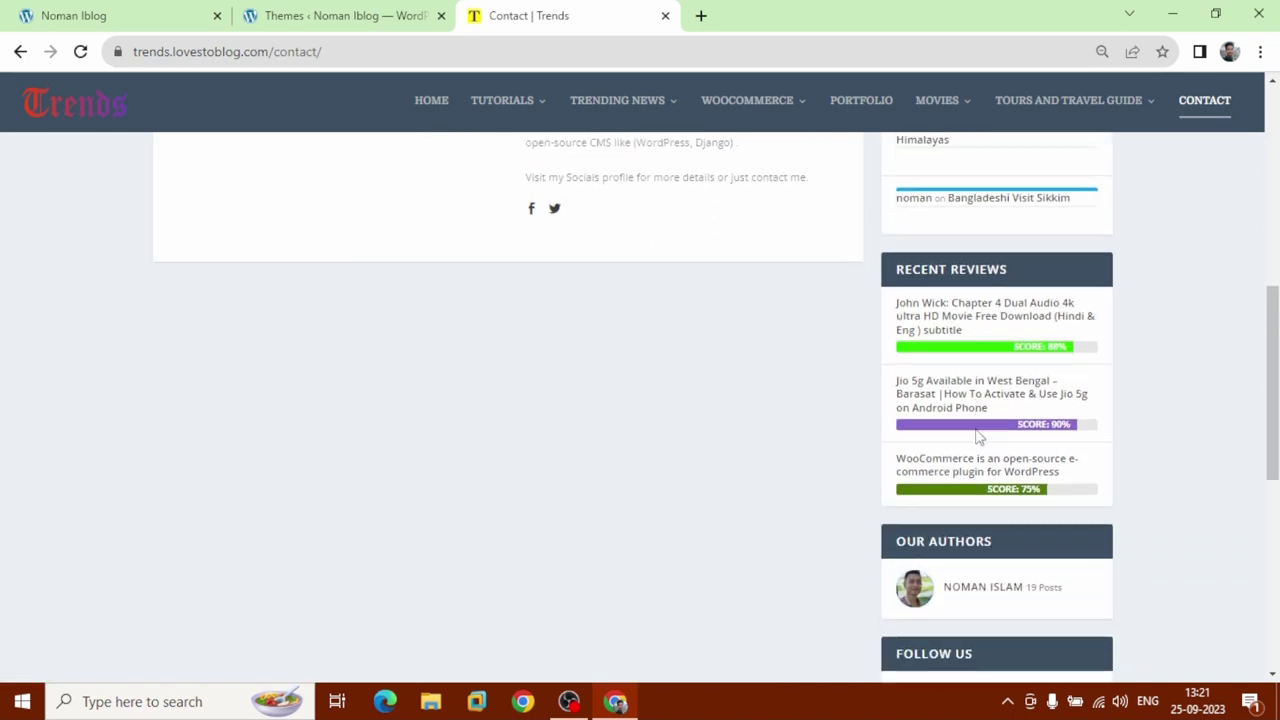
{"action": "scroll", "coordinate": [979, 436], "scroll_direction": "down", "scroll_amount": 2}
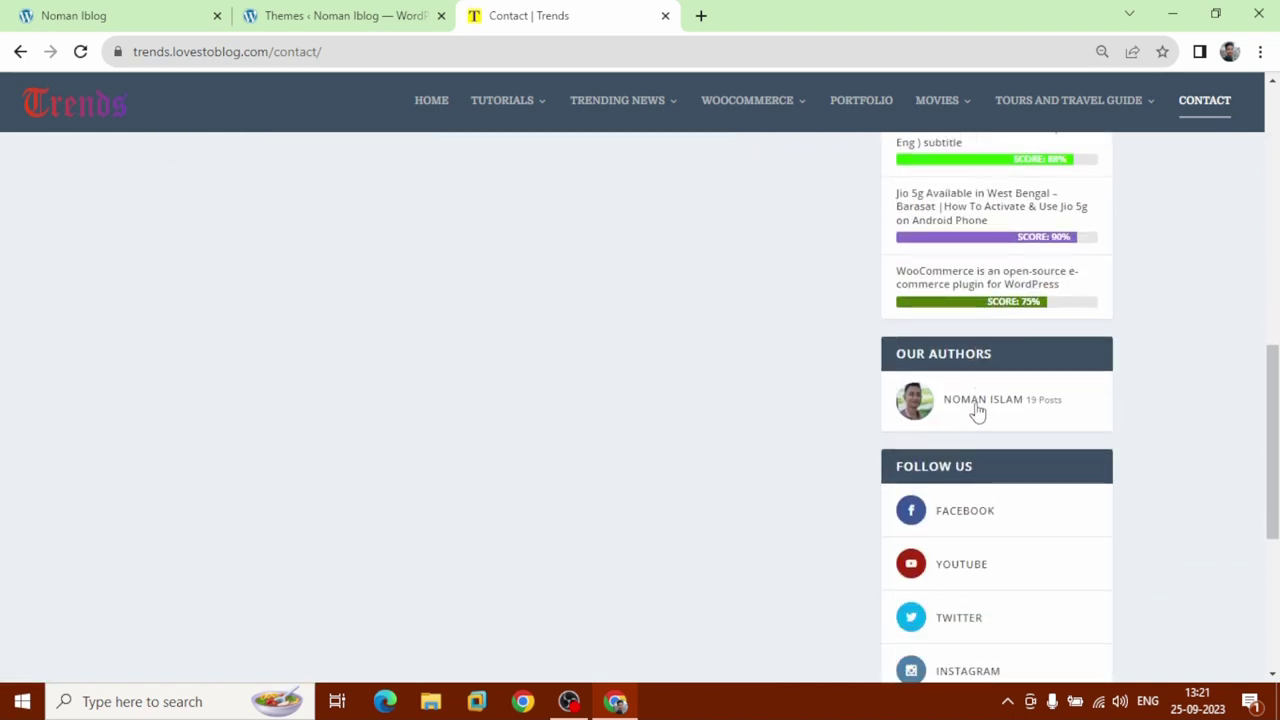
{"action": "scroll", "coordinate": [977, 412], "scroll_direction": "down", "scroll_amount": 2}
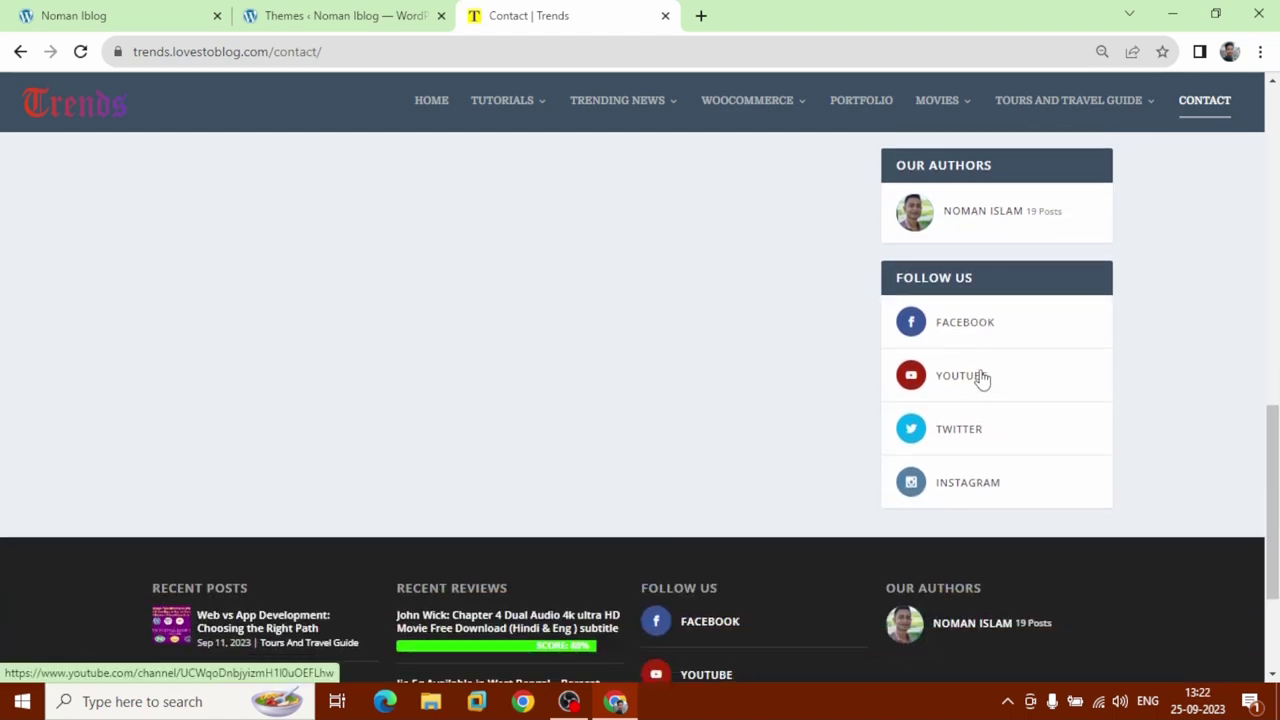
{"action": "scroll", "coordinate": [980, 374], "scroll_direction": "down", "scroll_amount": 2}
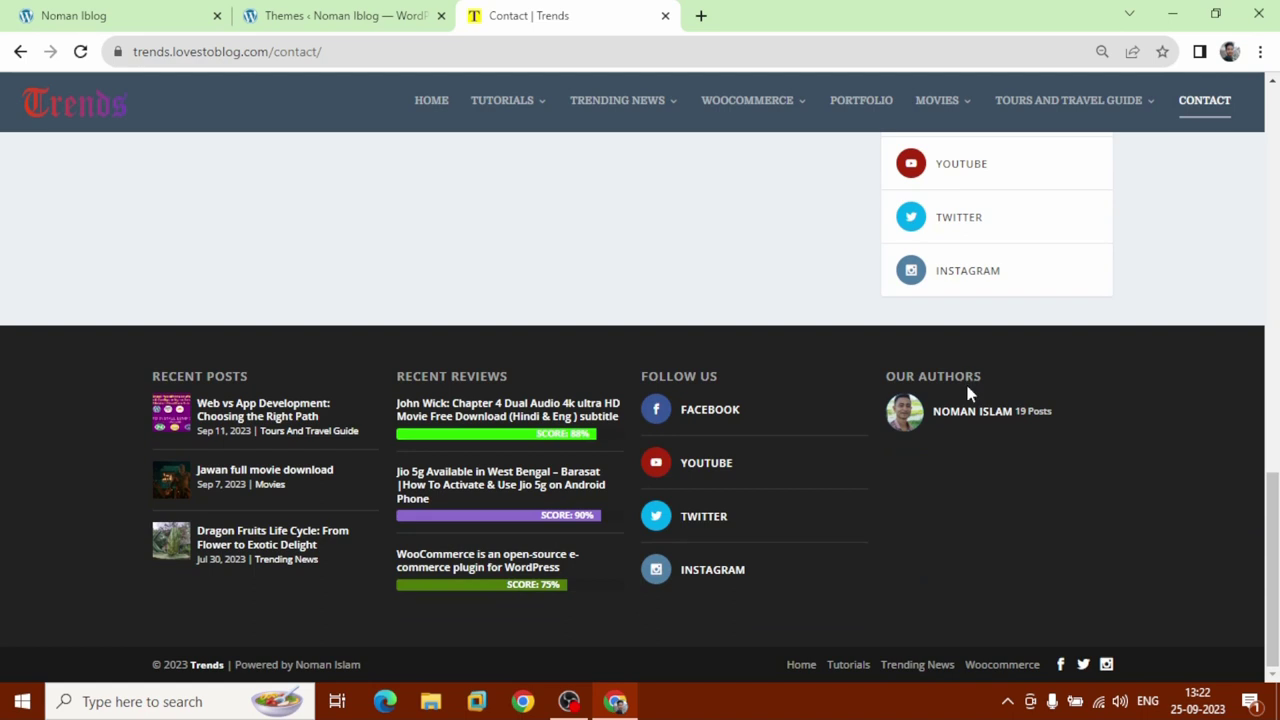
{"action": "left_click", "coordinate": [101, 112]}
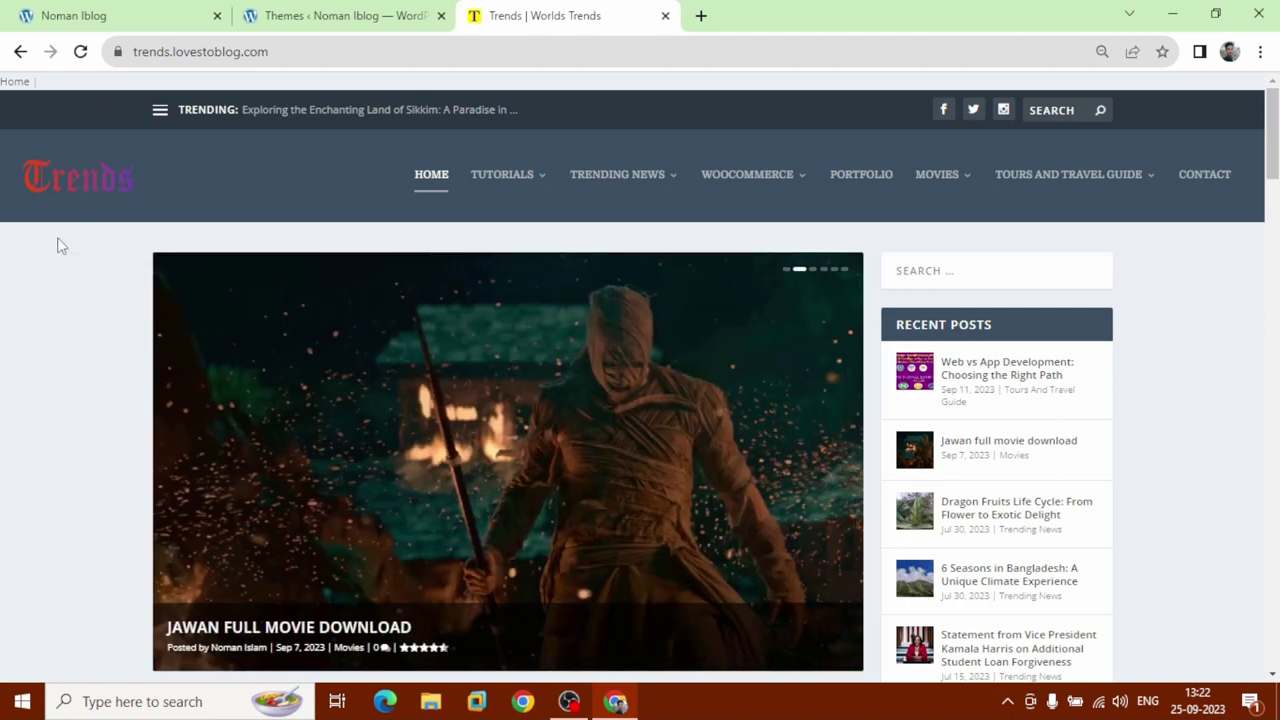
{"action": "scroll", "coordinate": [24, 386], "scroll_direction": "down", "scroll_amount": 5}
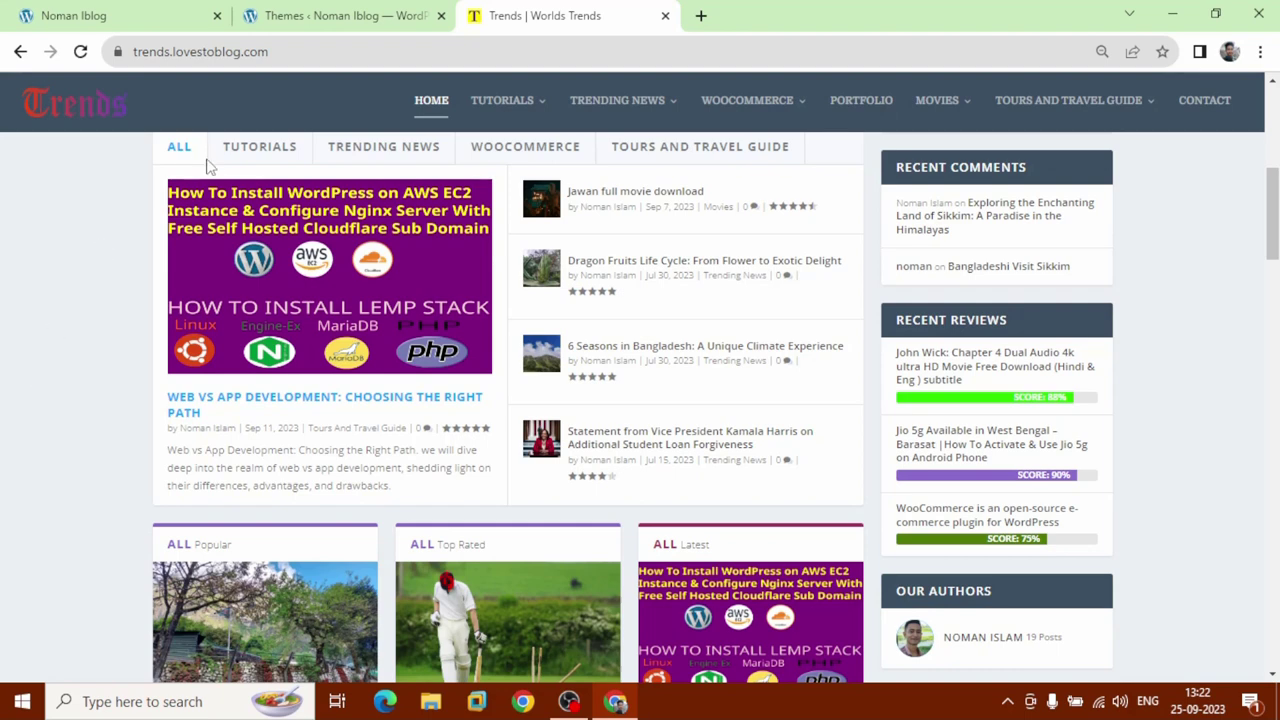
Browse the Tutorials, Trending News, WooCommerce and Tours and Travel Guide post tabs.
{"action": "left_click", "coordinate": [287, 160]}
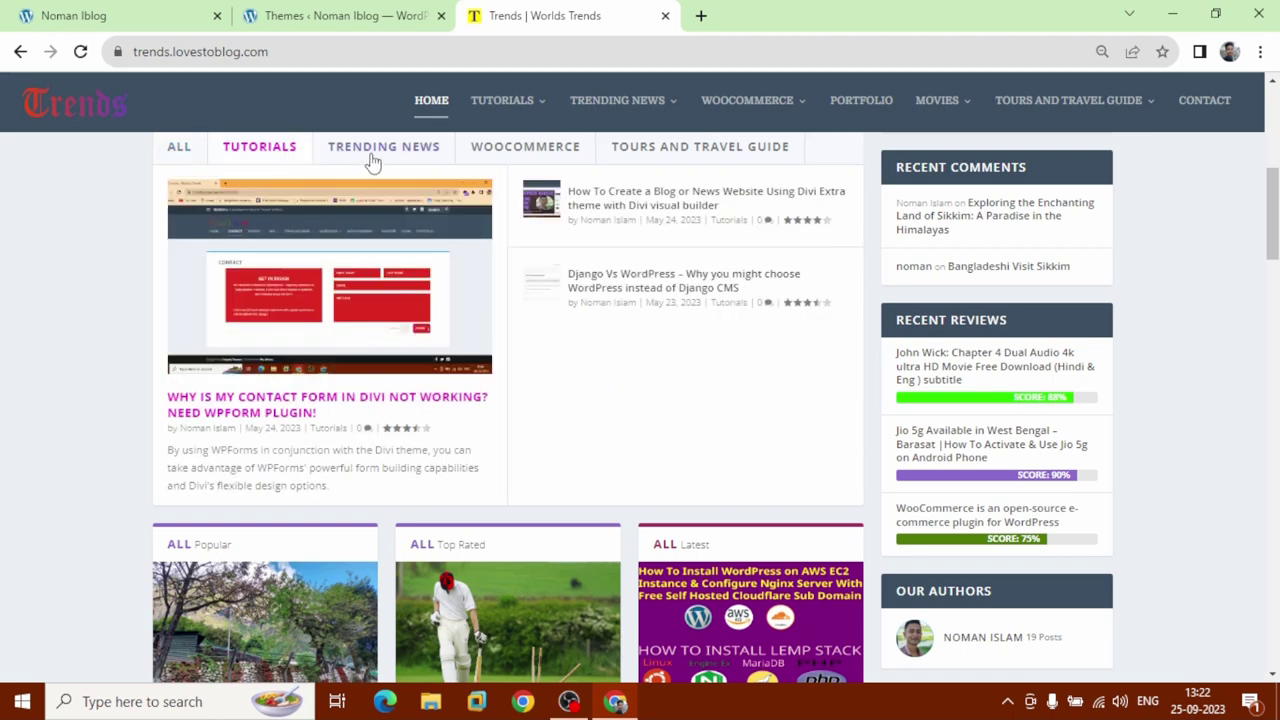
{"action": "left_click", "coordinate": [372, 162]}
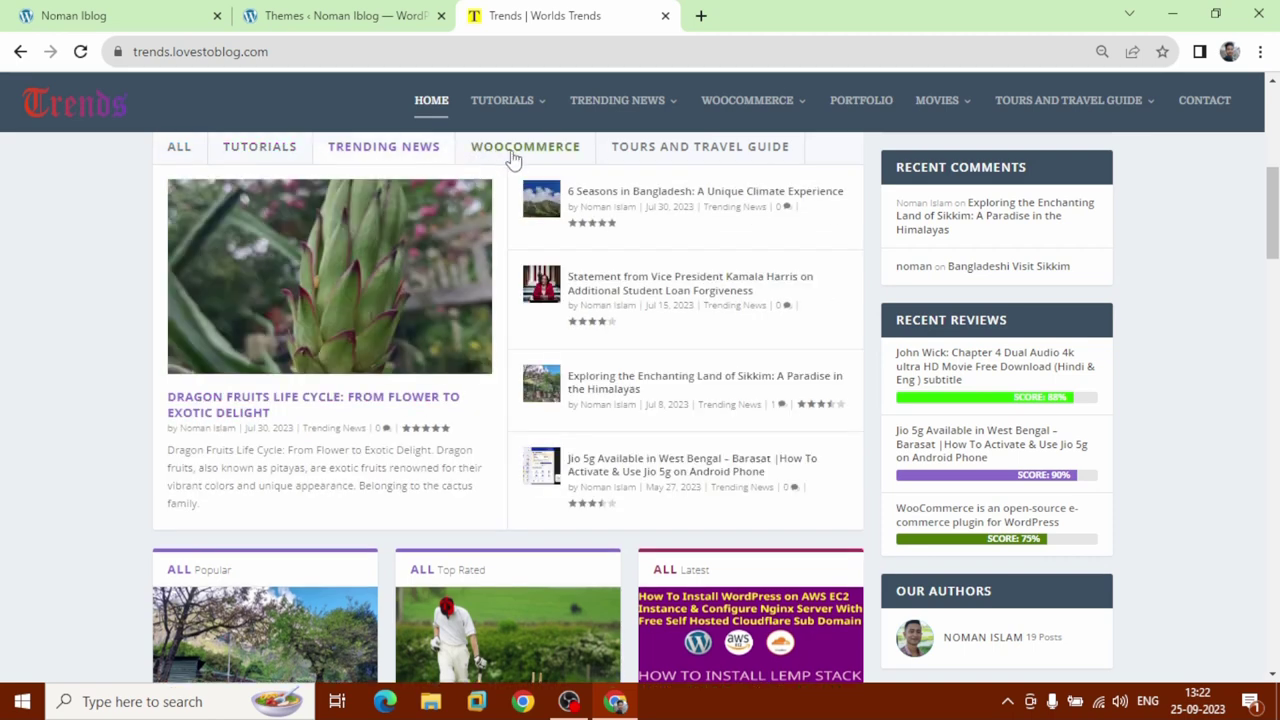
{"action": "left_click", "coordinate": [513, 160]}
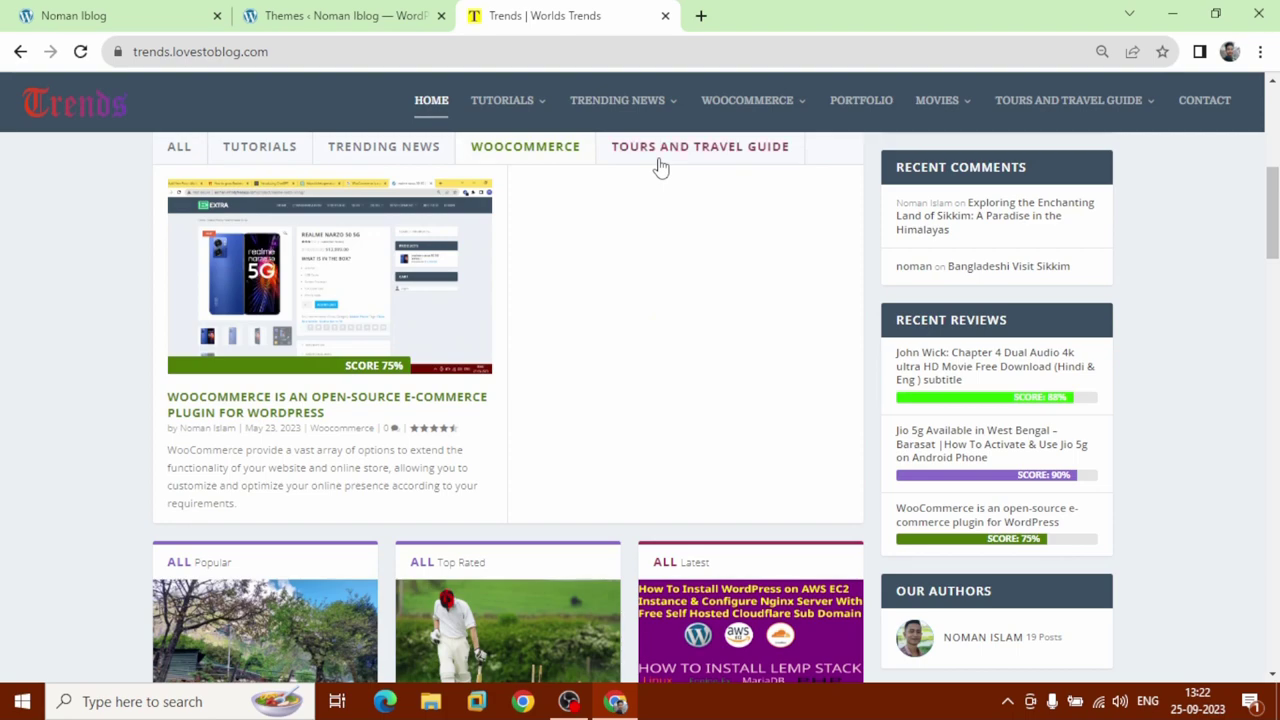
{"action": "left_click", "coordinate": [658, 166]}
{"action": "scroll", "coordinate": [633, 215], "scroll_direction": "down", "scroll_amount": 4}
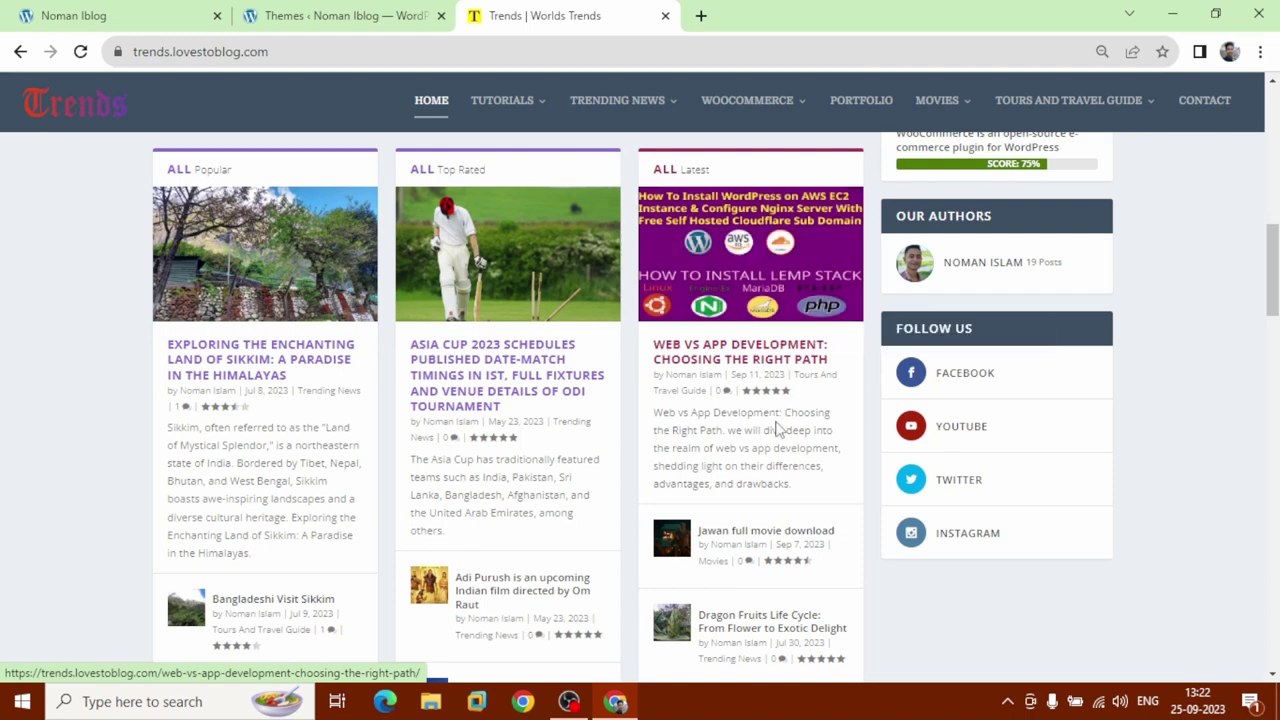
Page the ALL Latest carousel forward five times and open the 'How To Create a Blog or News Website' article.
{"action": "scroll", "coordinate": [777, 422], "scroll_direction": "down", "scroll_amount": 1}
{"action": "scroll", "coordinate": [777, 422], "scroll_direction": "down", "scroll_amount": 3}
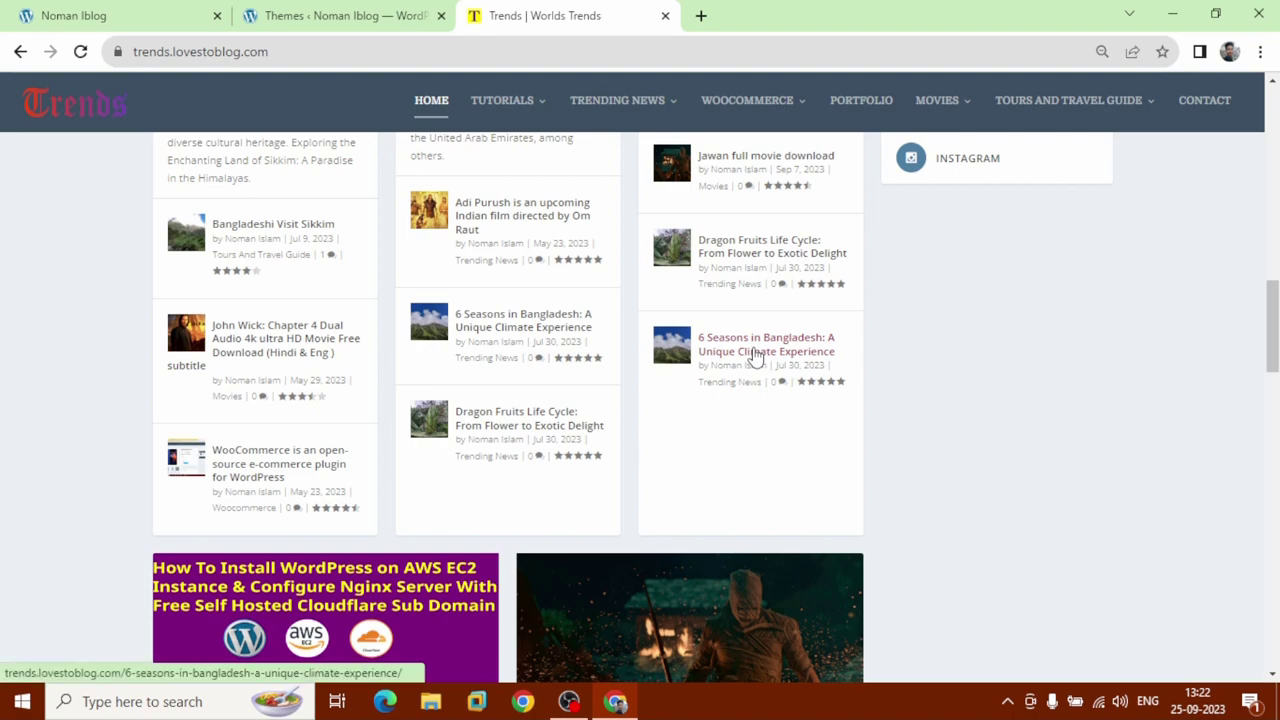
{"action": "scroll", "coordinate": [755, 357], "scroll_direction": "down", "scroll_amount": 3}
{"action": "scroll", "coordinate": [755, 357], "scroll_direction": "down", "scroll_amount": 7}
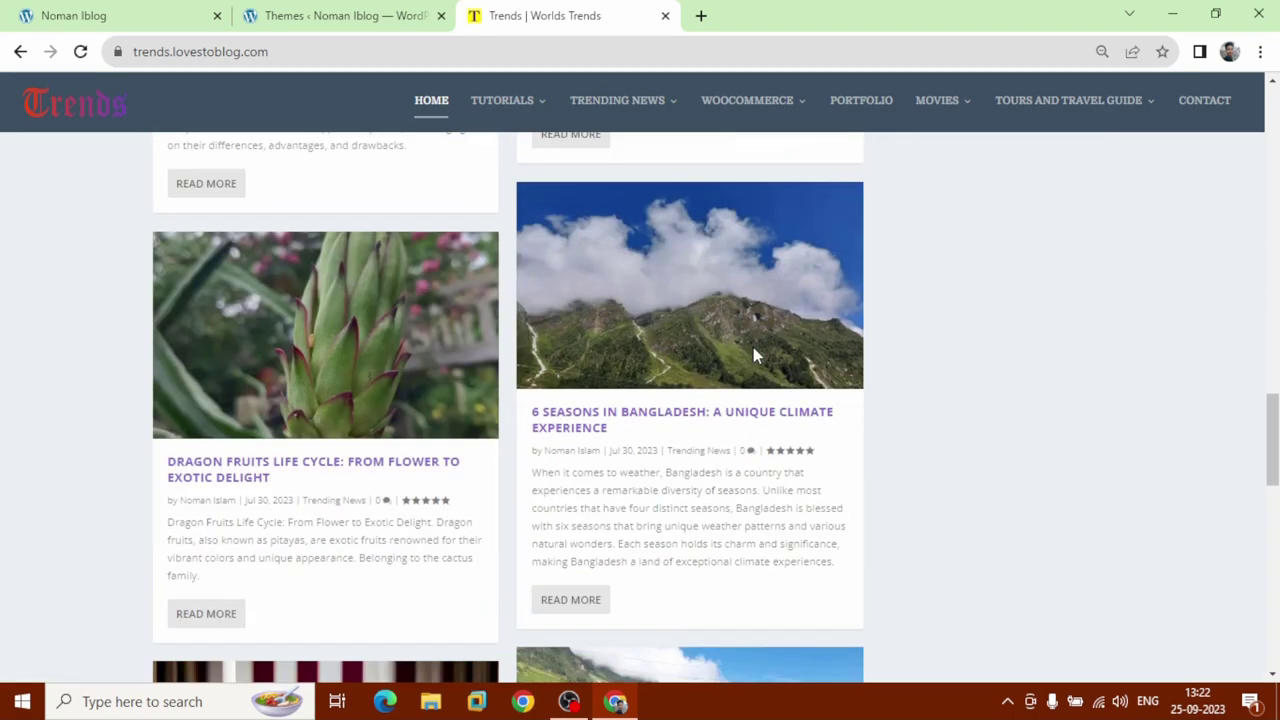
{"action": "scroll", "coordinate": [755, 357], "scroll_direction": "down", "scroll_amount": 7}
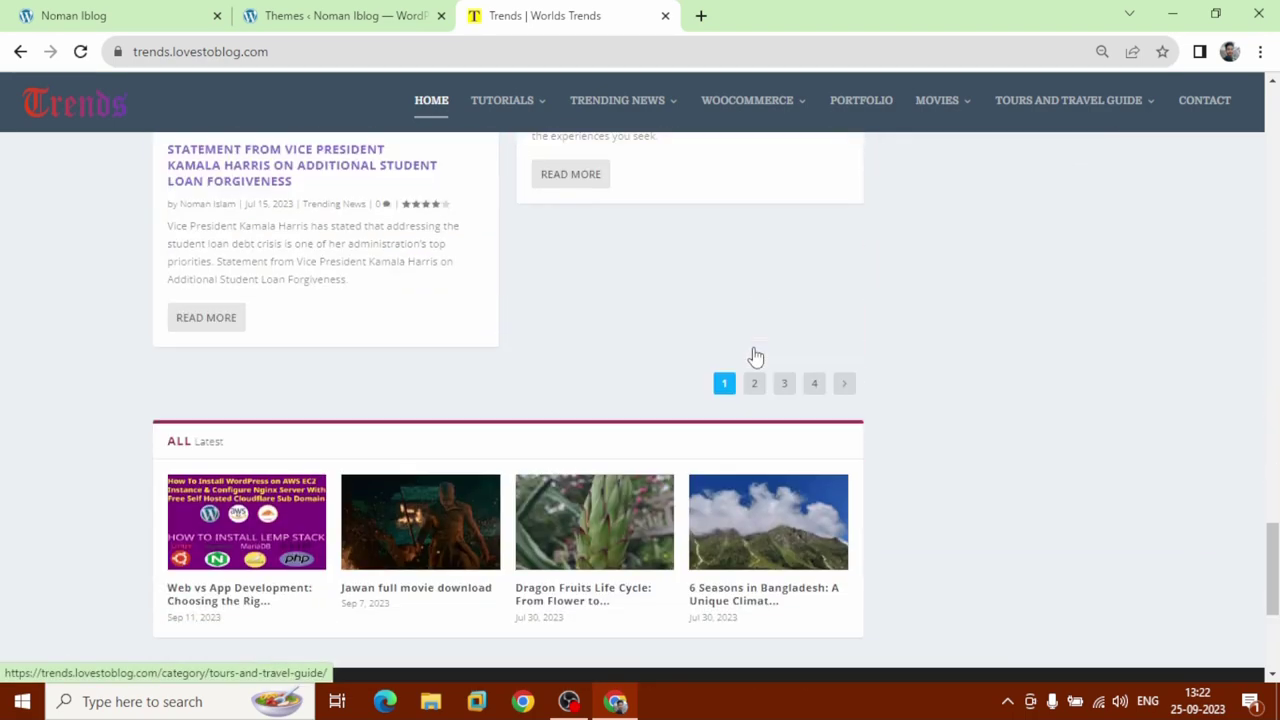
{"action": "scroll", "coordinate": [755, 357], "scroll_direction": "down", "scroll_amount": 1}
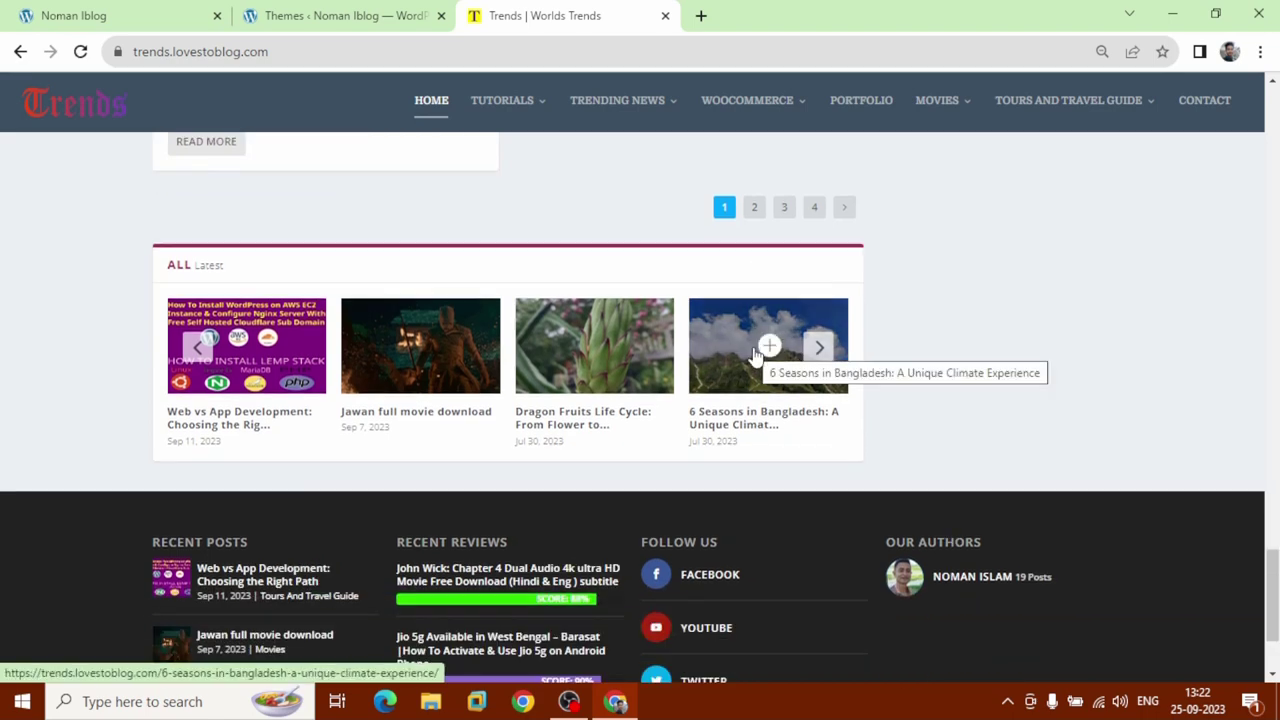
{"action": "left_click", "coordinate": [813, 347]}
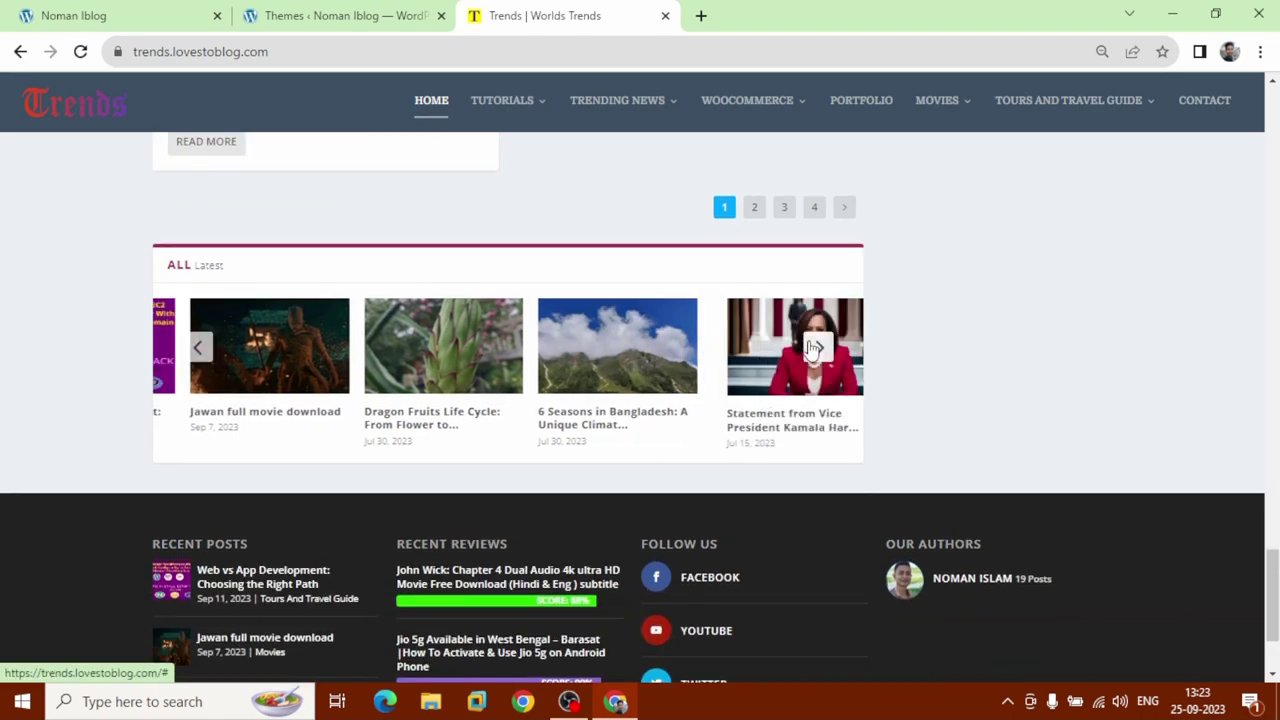
{"action": "left_click", "coordinate": [813, 347]}
{"action": "left_click", "coordinate": [813, 347]}
{"action": "left_click", "coordinate": [813, 347]}
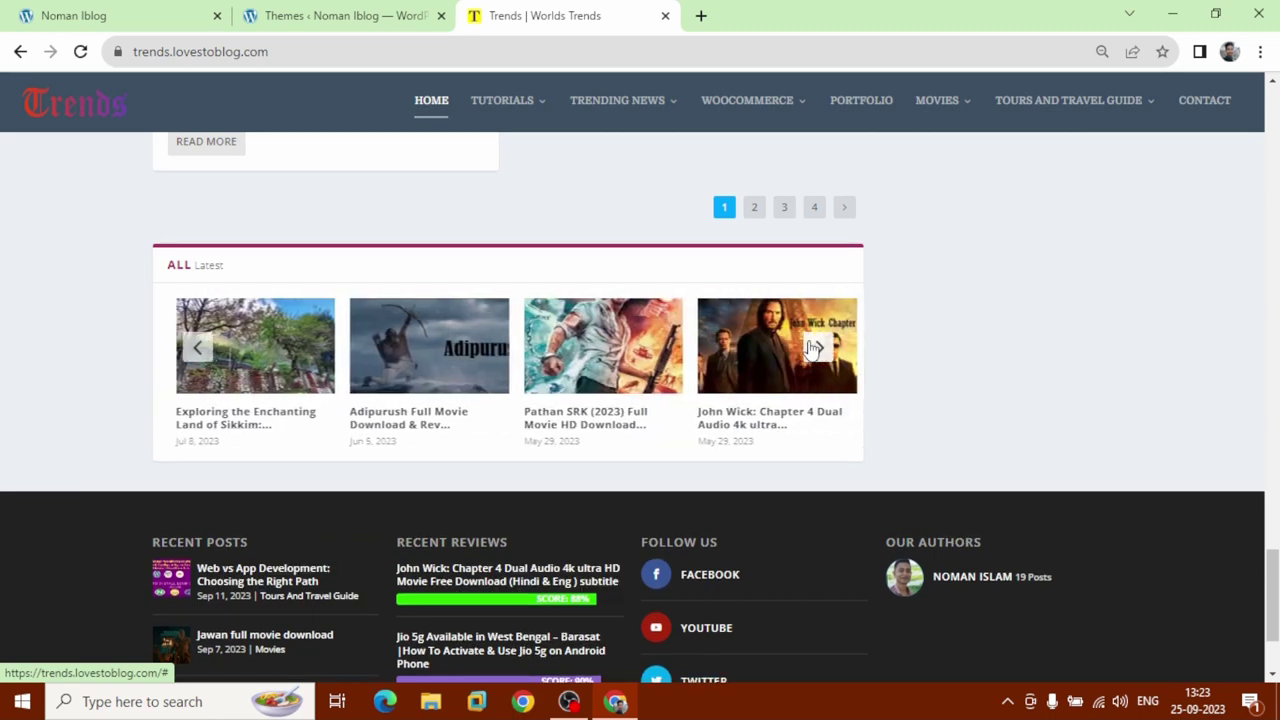
{"action": "left_click", "coordinate": [813, 347]}
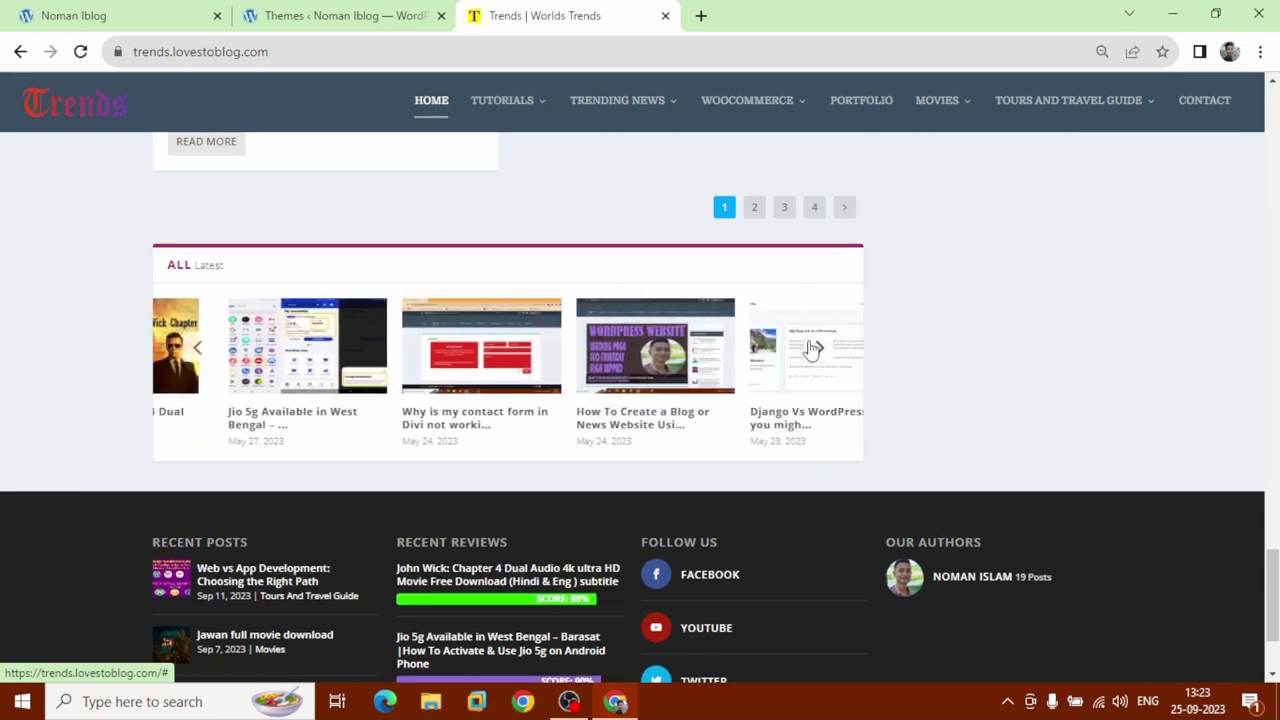
{"action": "left_click", "coordinate": [583, 380]}
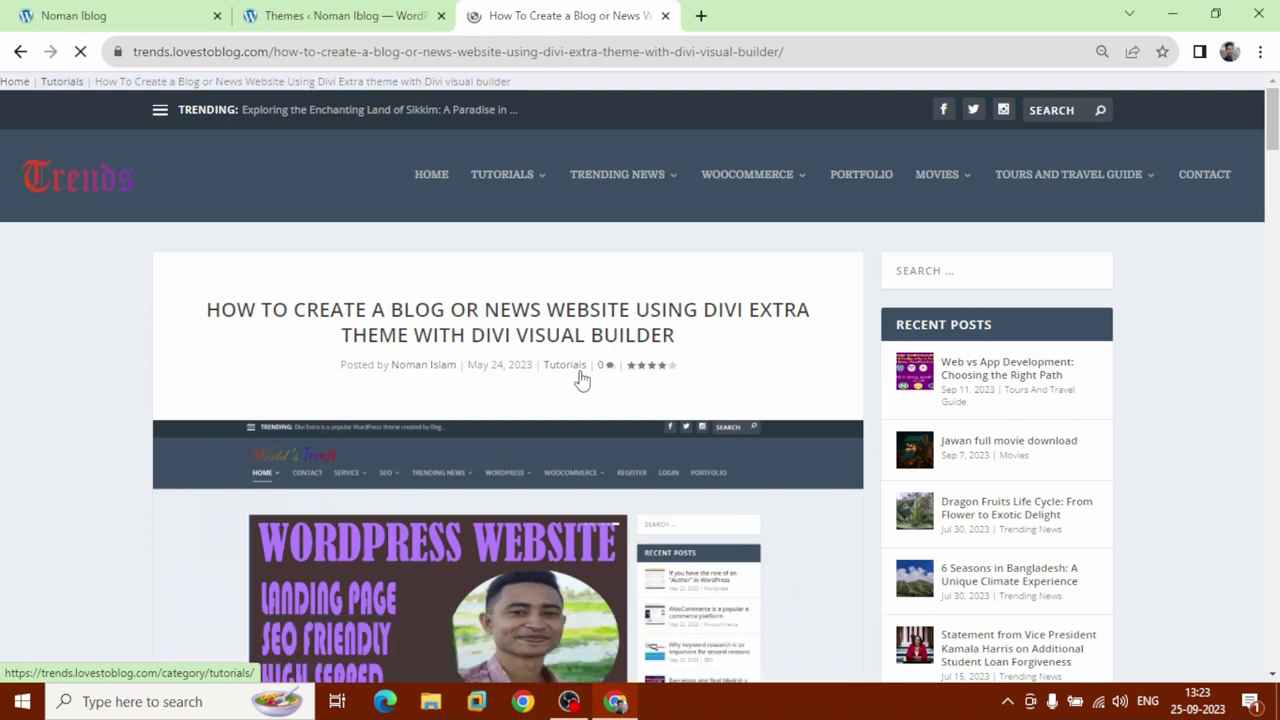
{"action": "scroll", "coordinate": [581, 378], "scroll_direction": "down", "scroll_amount": 5}
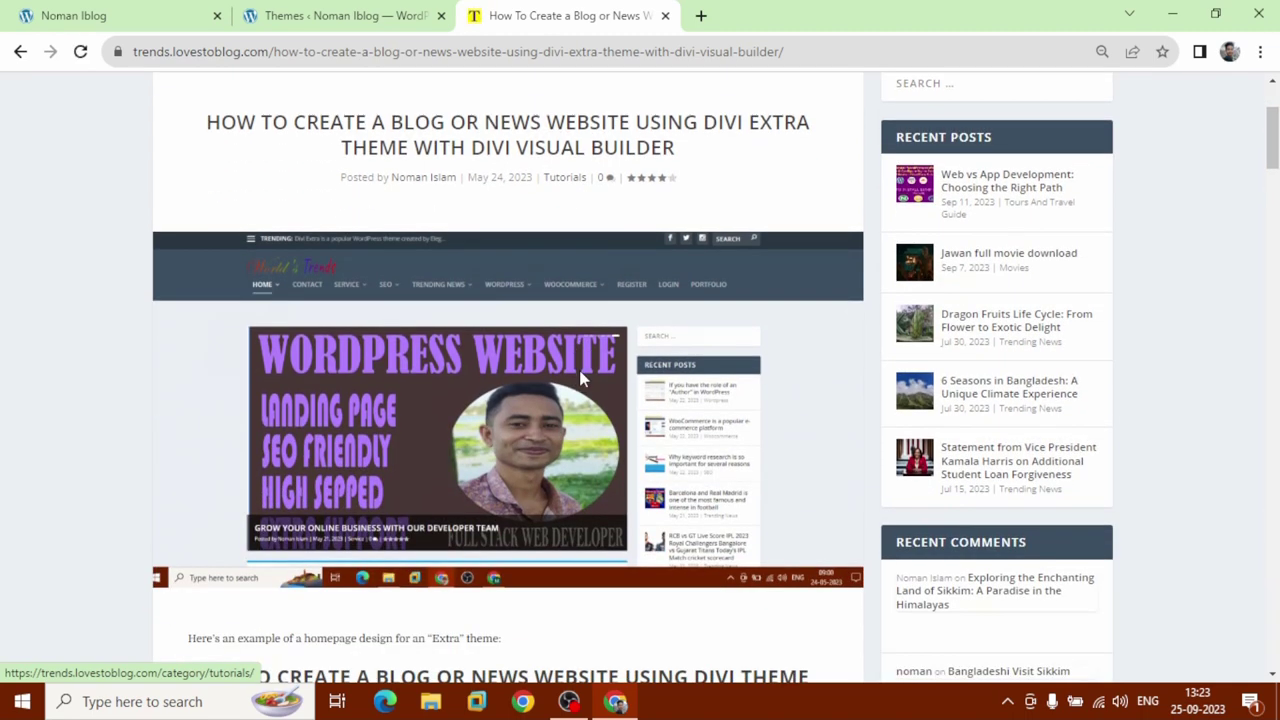
{"action": "scroll", "coordinate": [581, 378], "scroll_direction": "down", "scroll_amount": 10}
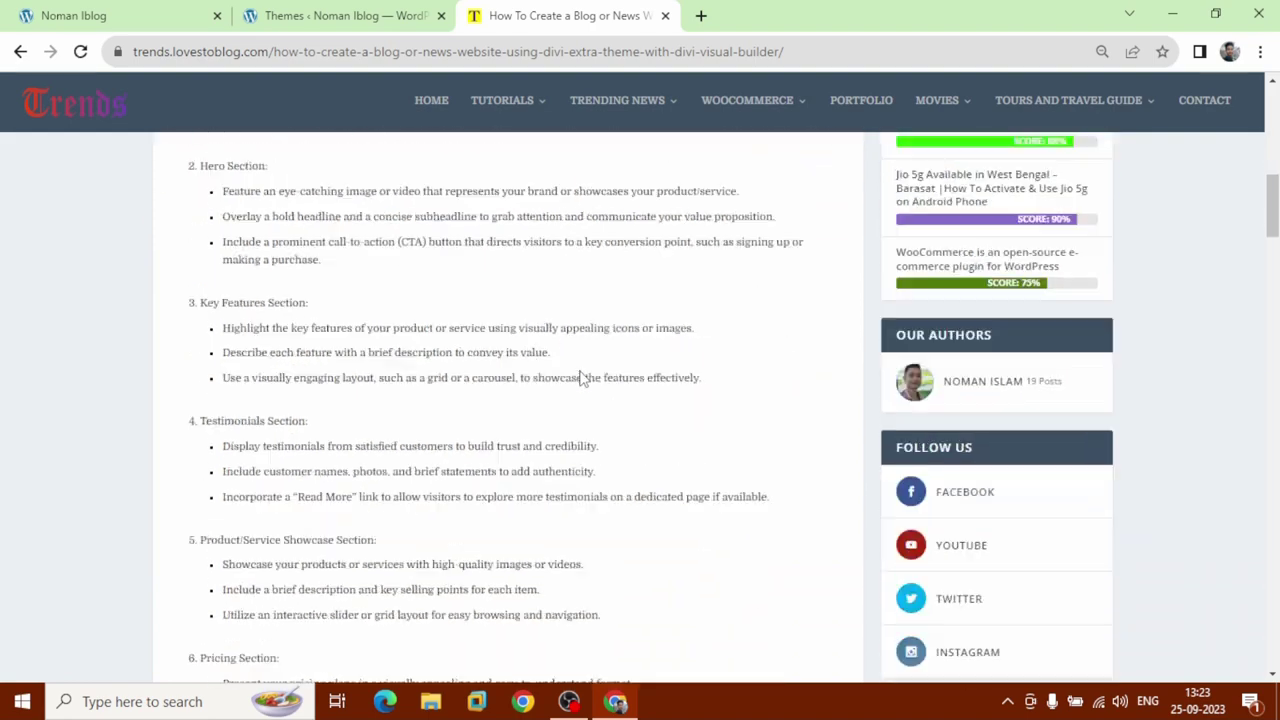
{"action": "scroll", "coordinate": [581, 378], "scroll_direction": "down", "scroll_amount": 10}
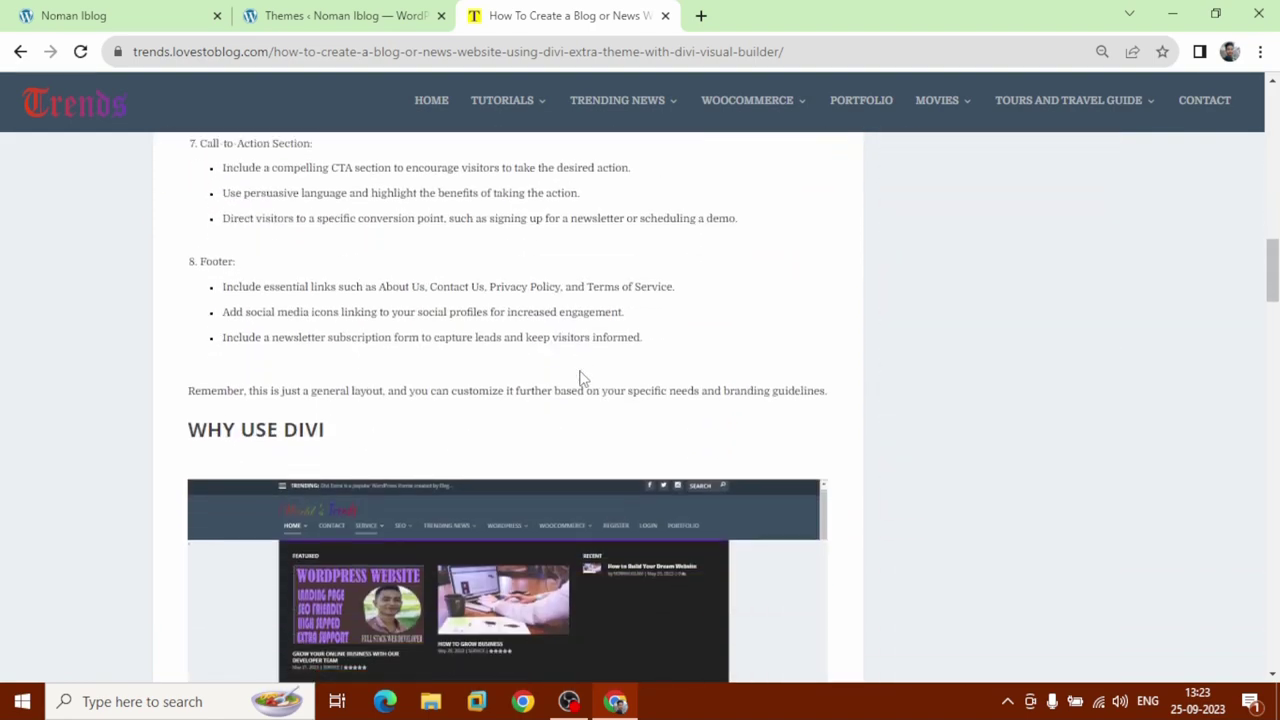
{"action": "scroll", "coordinate": [581, 378], "scroll_direction": "down", "scroll_amount": 7}
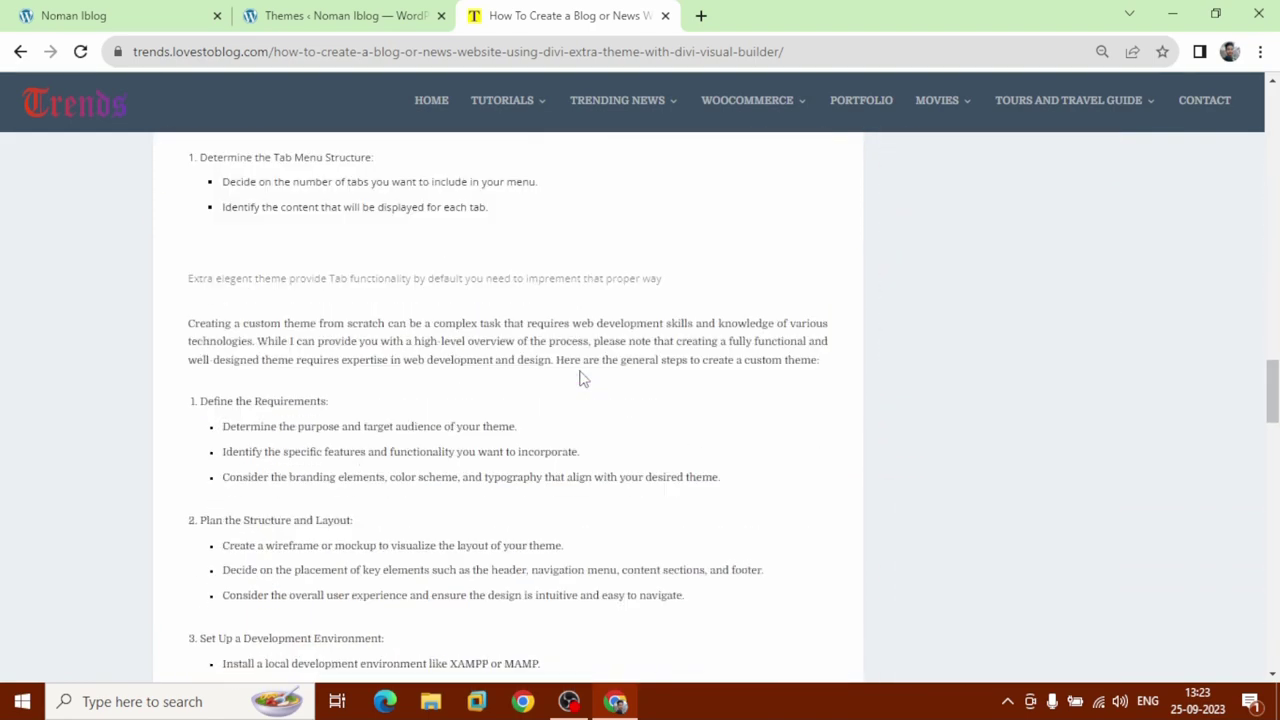
{"action": "scroll", "coordinate": [575, 380], "scroll_direction": "down", "scroll_amount": 8}
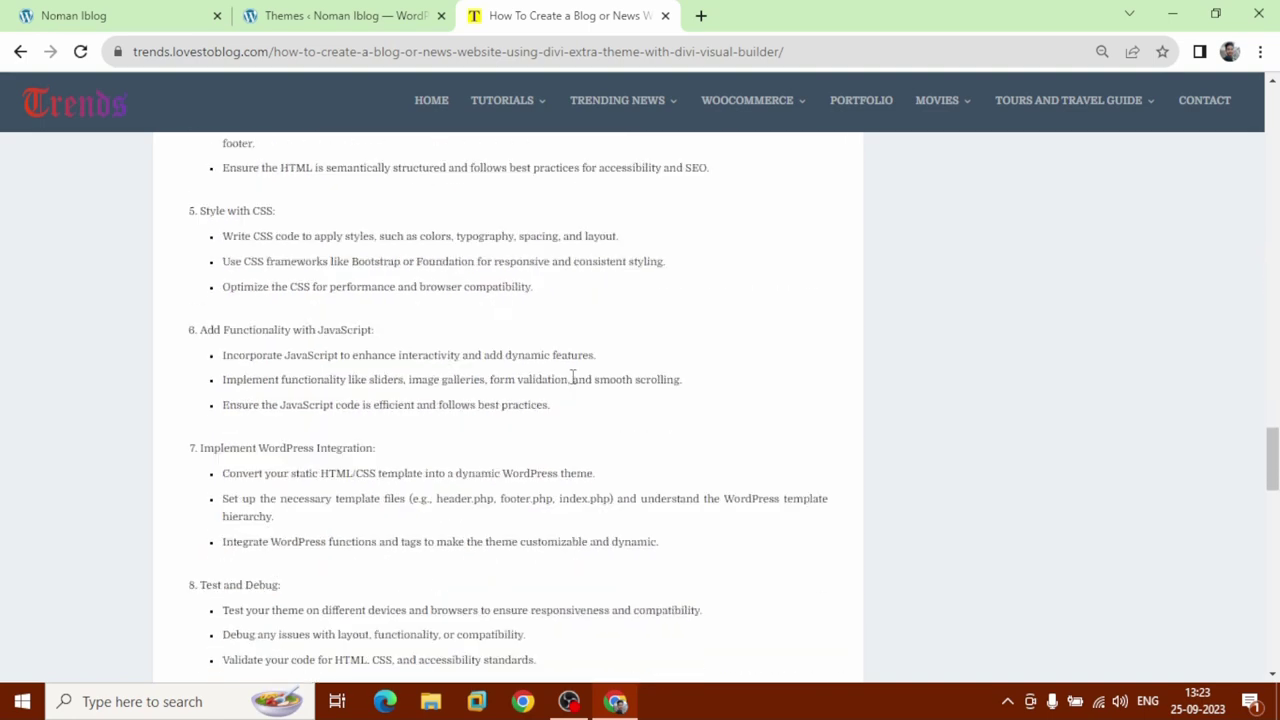
{"action": "scroll", "coordinate": [562, 380], "scroll_direction": "down", "scroll_amount": 6}
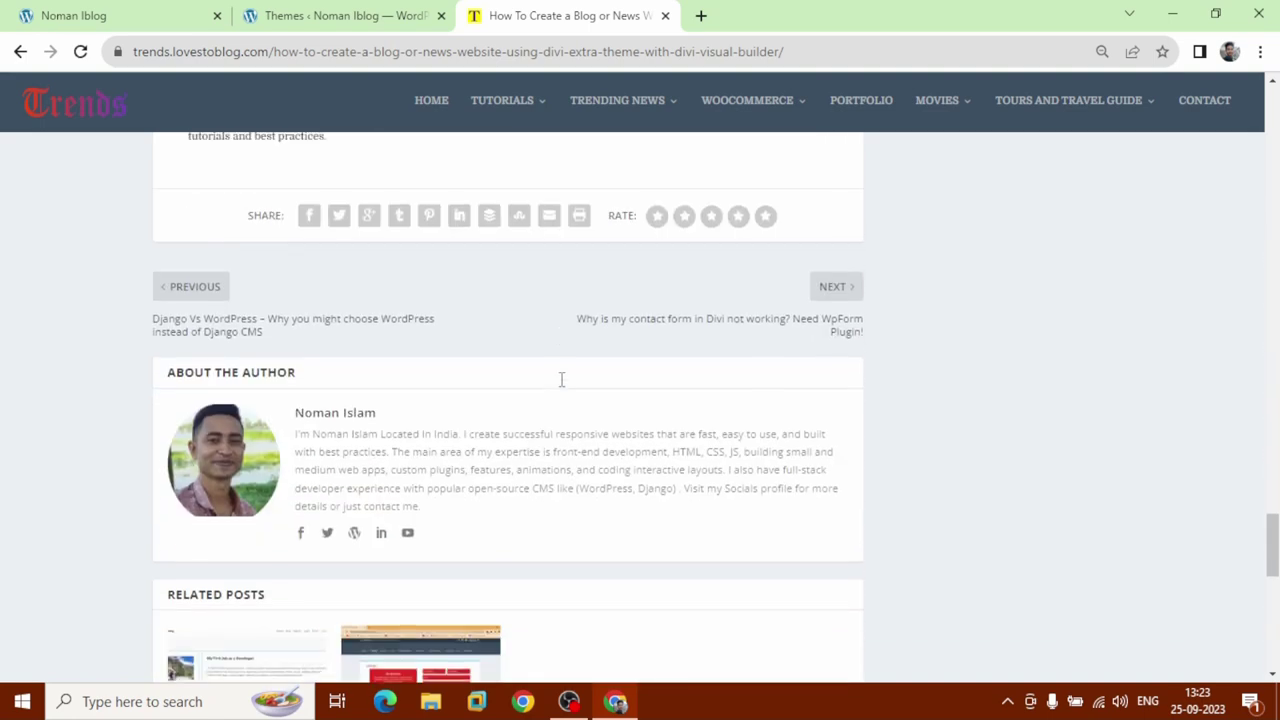
{"action": "scroll", "coordinate": [560, 388], "scroll_direction": "down", "scroll_amount": 6}
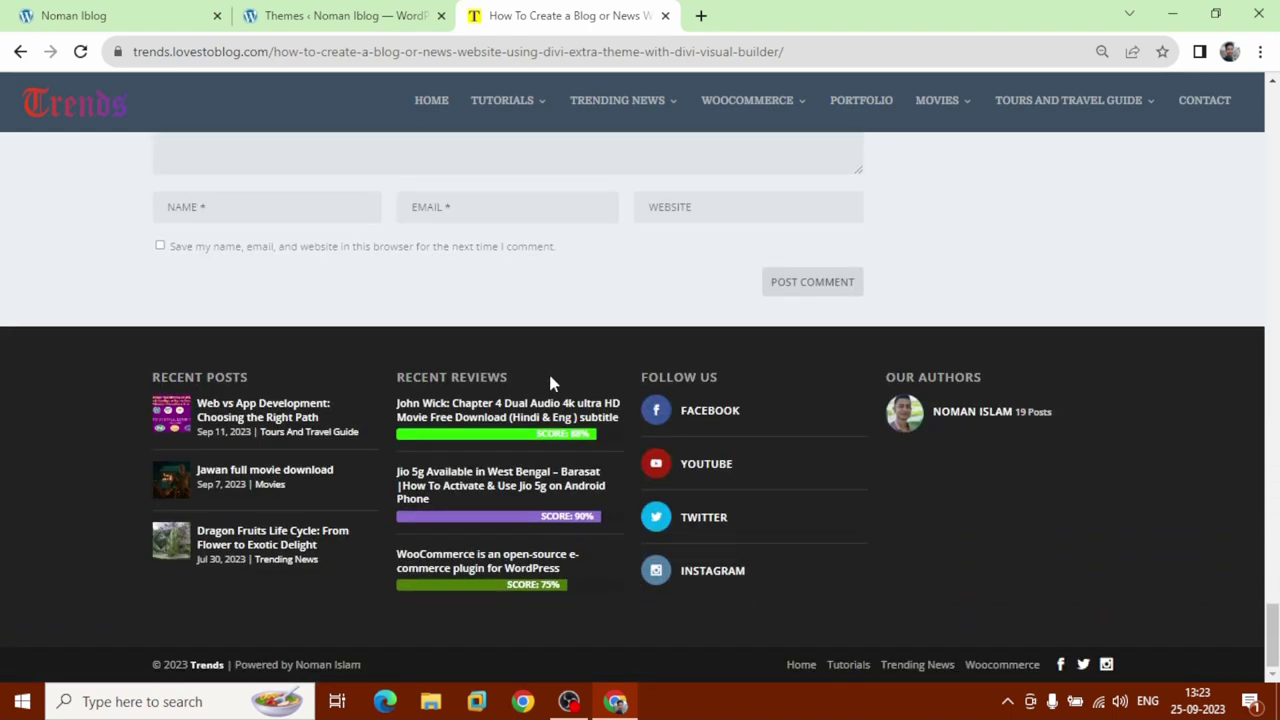
Close the article, go back to the WordPress admin and open the All Users list.
{"action": "left_click", "coordinate": [665, 16]}
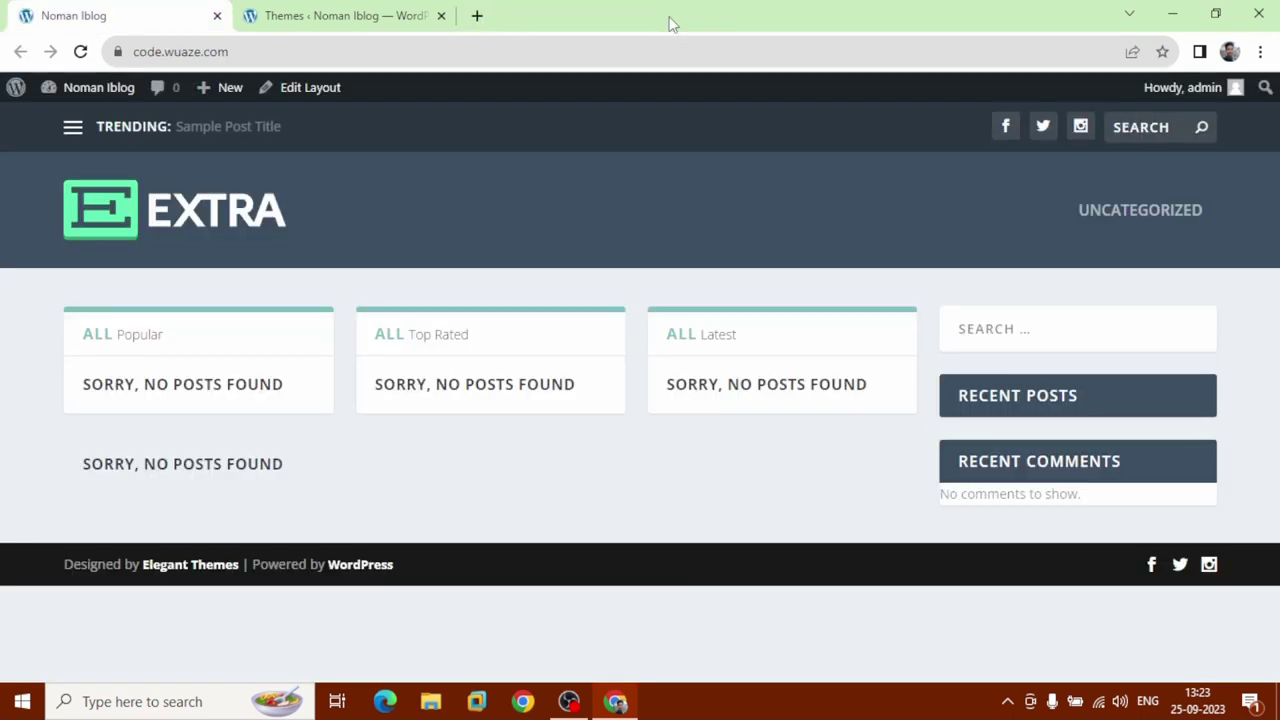
{"action": "left_click", "coordinate": [373, 20]}
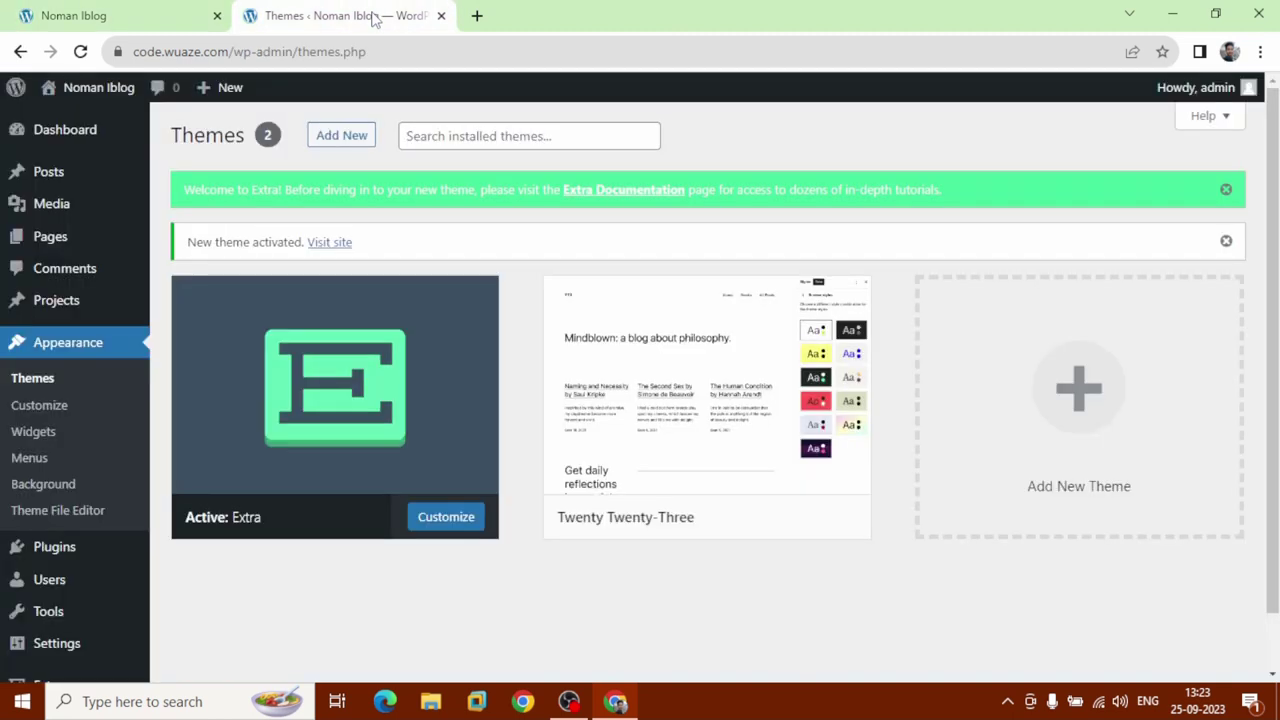
{"action": "scroll", "coordinate": [48, 512], "scroll_direction": "down", "scroll_amount": 1}
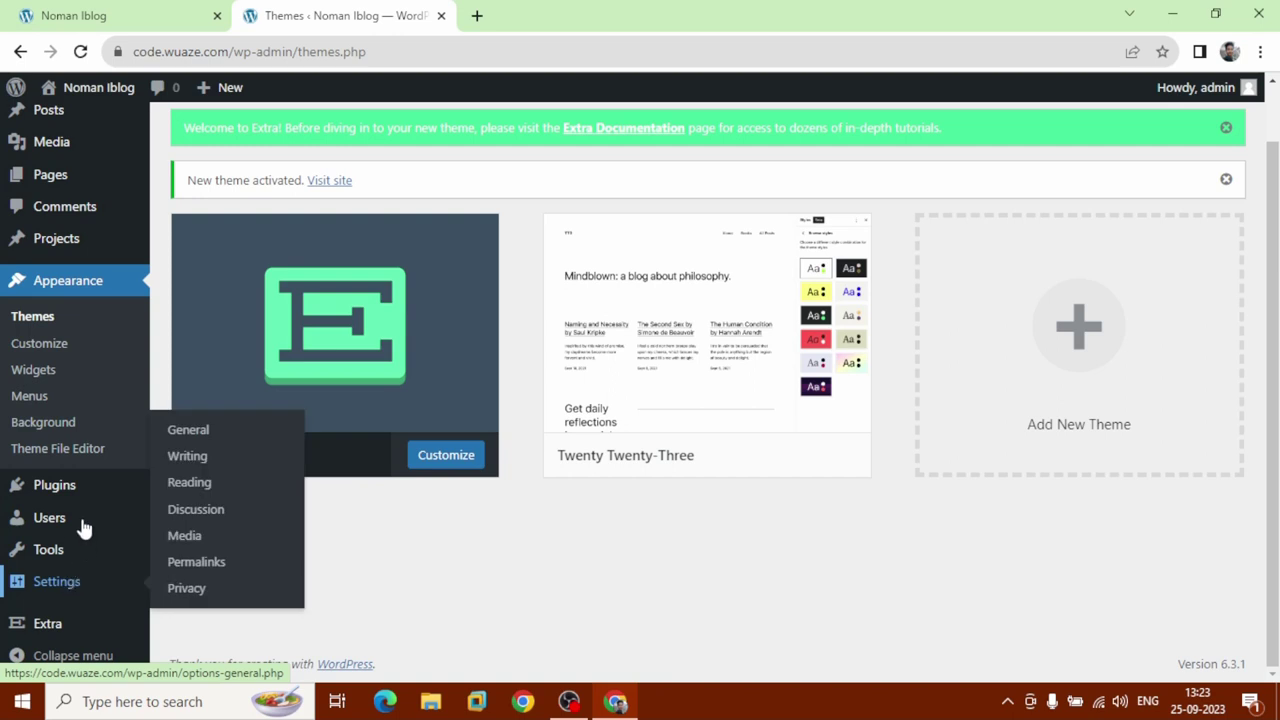
{"action": "left_click", "coordinate": [49, 518]}
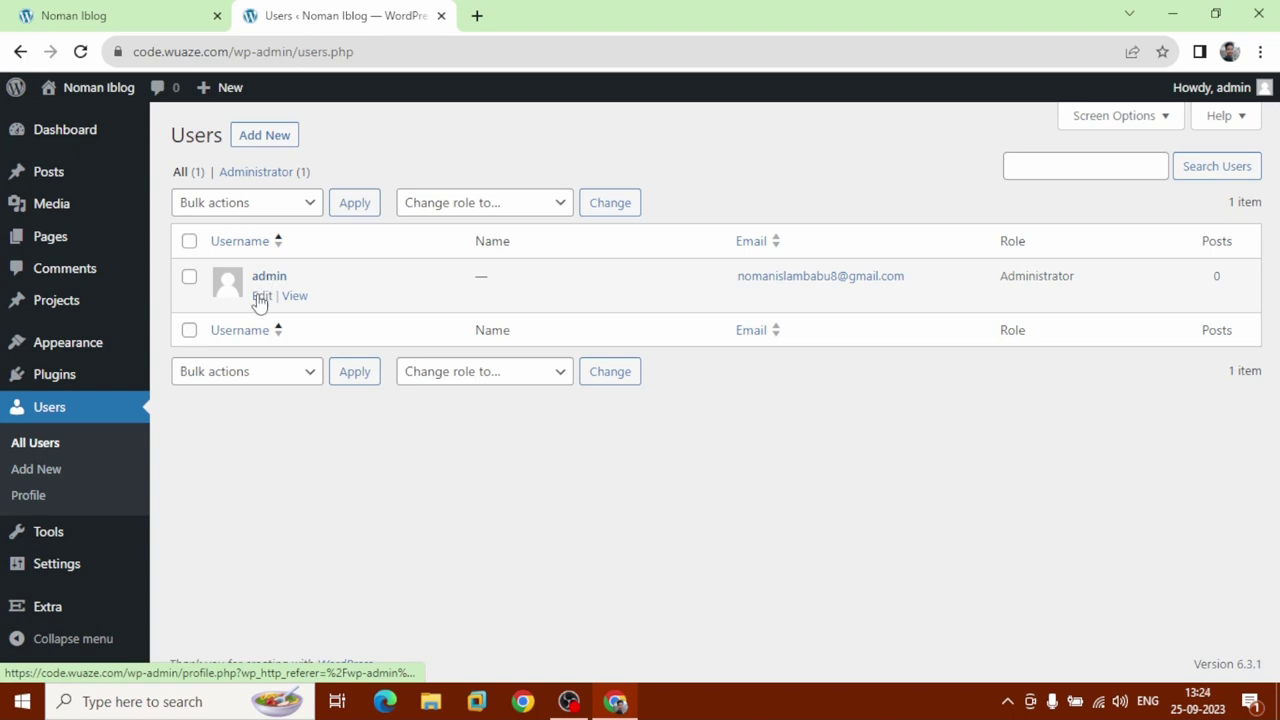
Enter the admin's first and last name and display the full name publicly.
{"action": "left_click", "coordinate": [260, 296]}
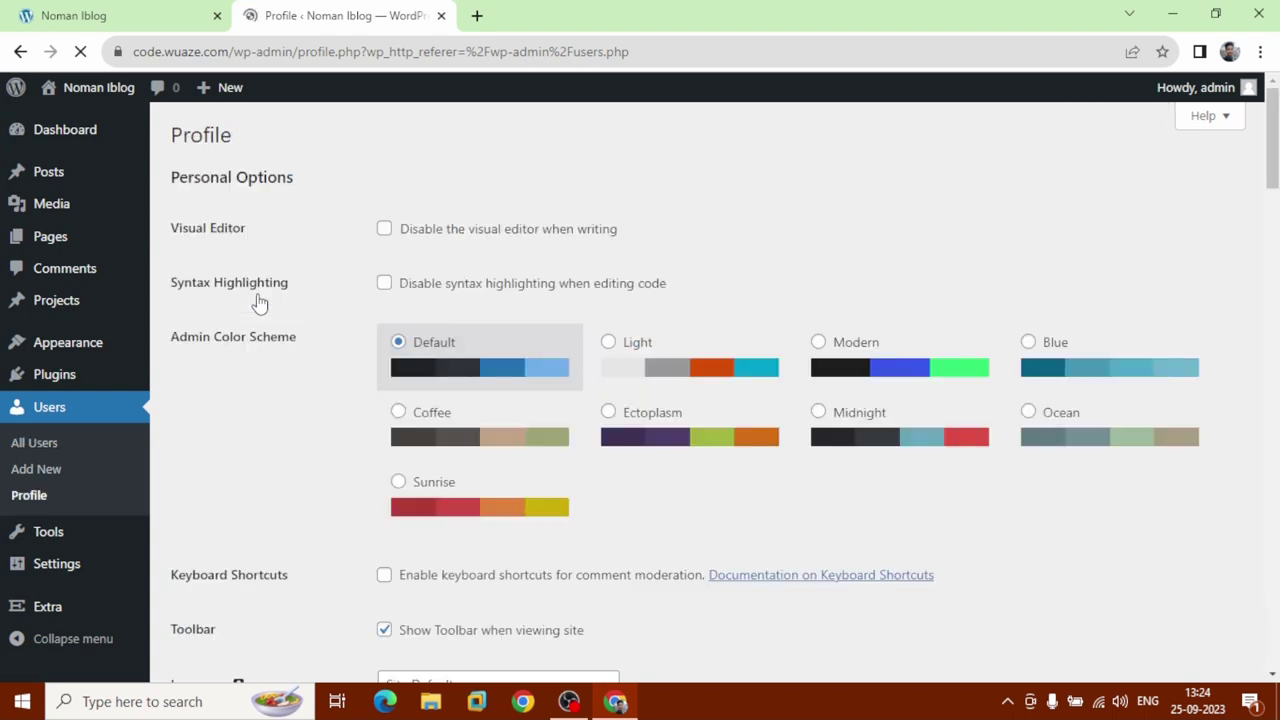
{"action": "scroll", "coordinate": [258, 302], "scroll_direction": "down", "scroll_amount": 4}
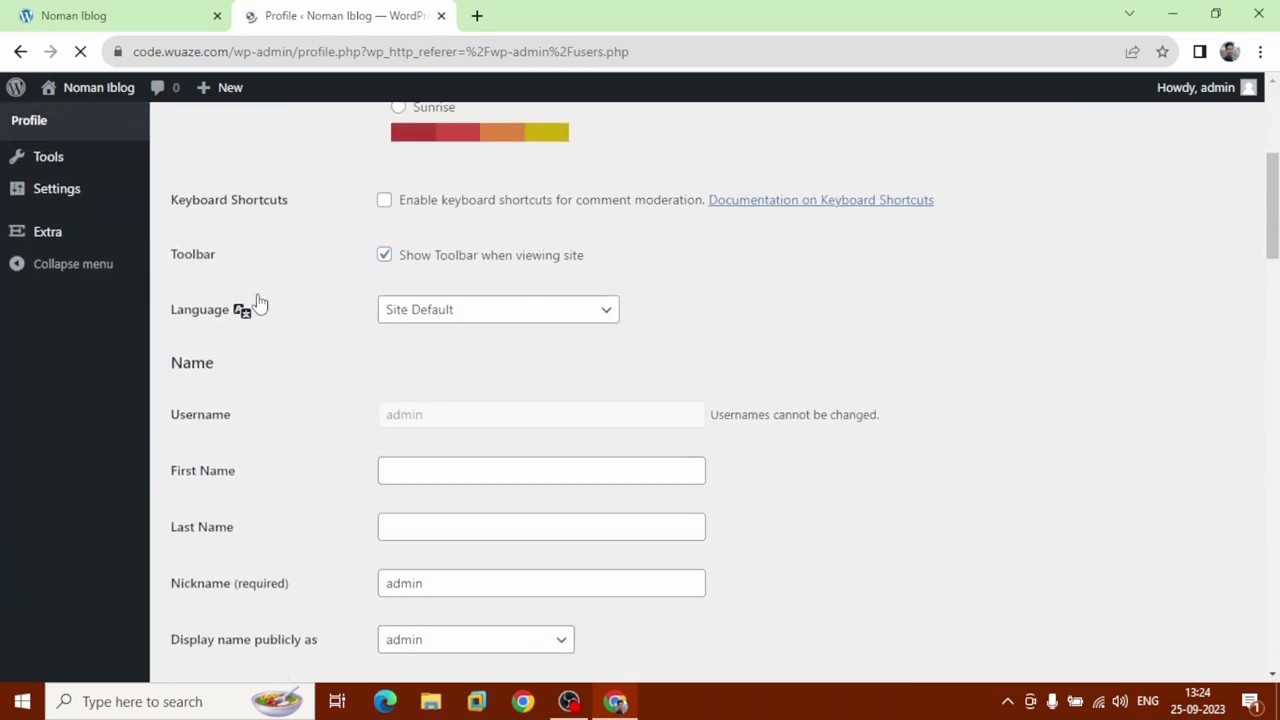
{"action": "scroll", "coordinate": [258, 302], "scroll_direction": "down", "scroll_amount": 3}
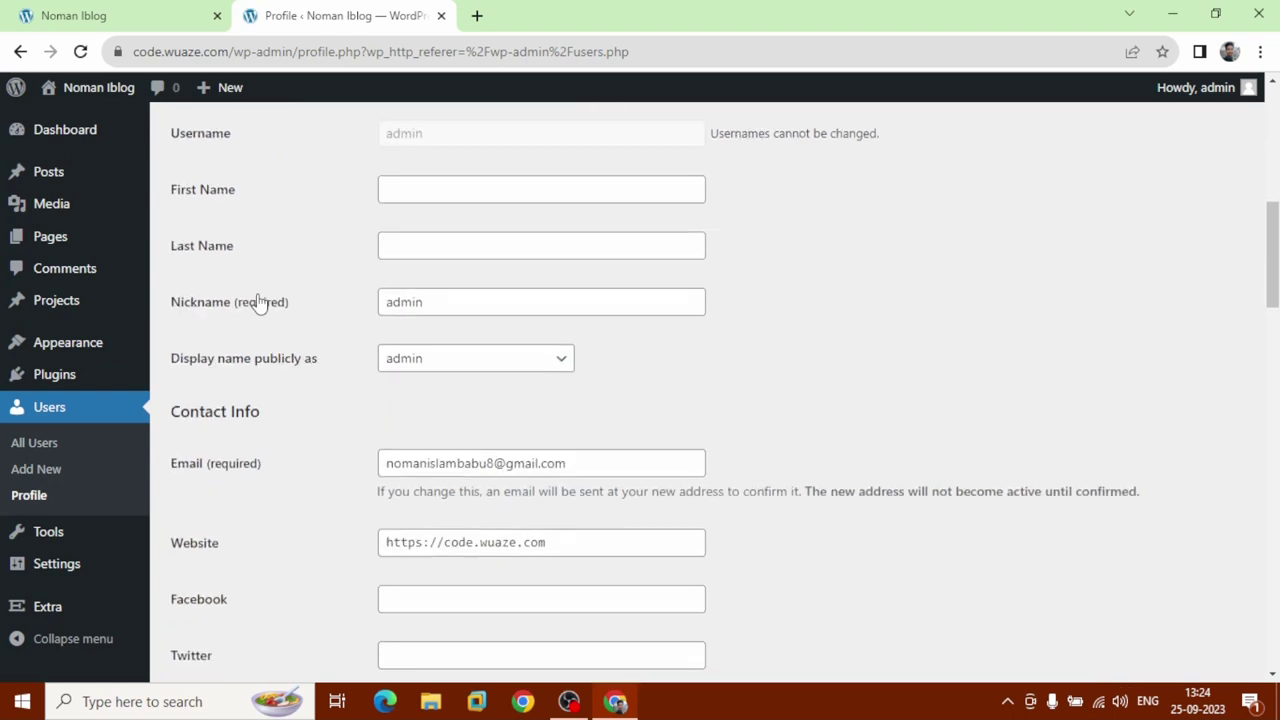
{"action": "left_click", "coordinate": [455, 190]}
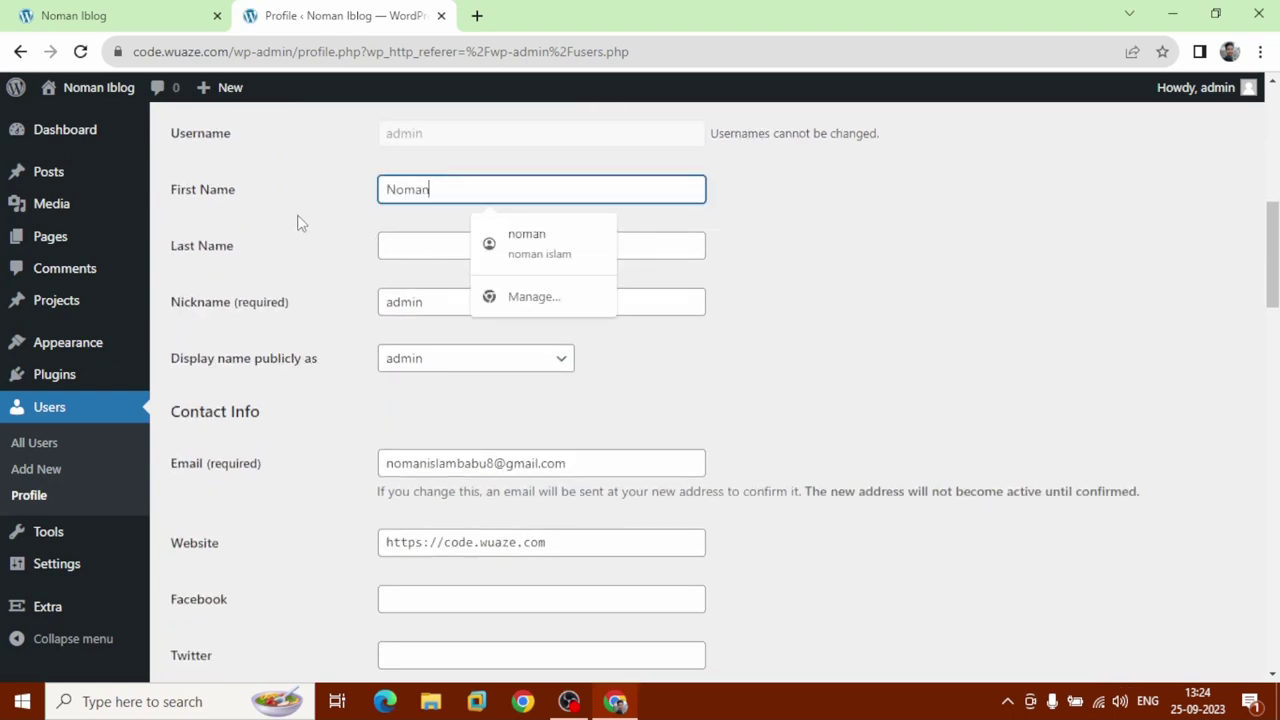
{"action": "left_click", "coordinate": [390, 246]}
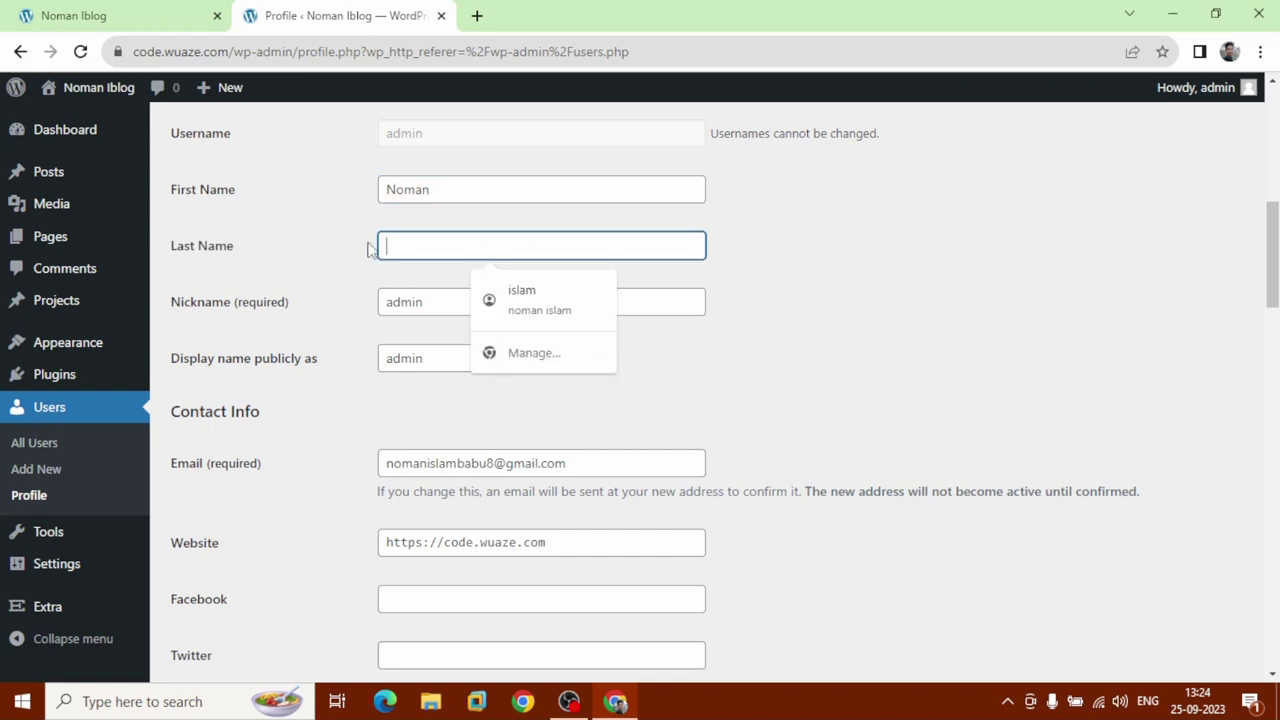
{"action": "type", "text": "Islam"}
{"action": "left_click", "coordinate": [361, 357]}
{"action": "left_click", "coordinate": [436, 363]}
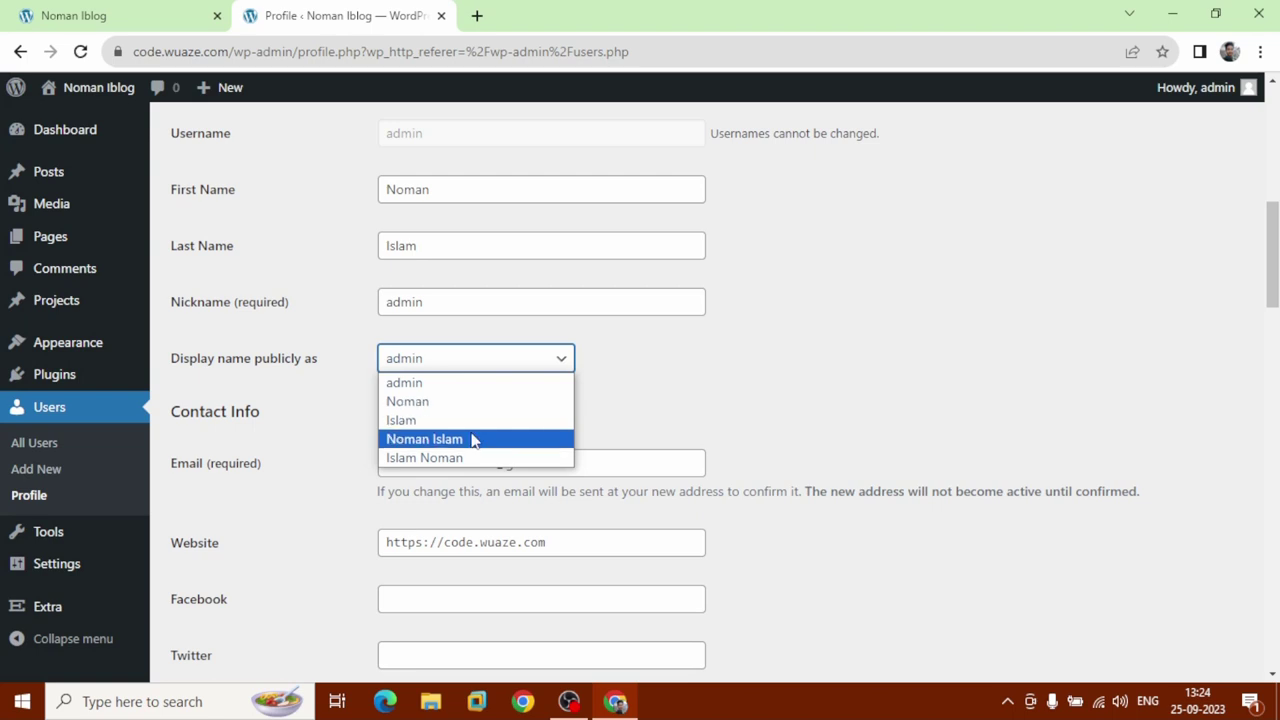
{"action": "left_click", "coordinate": [475, 440]}
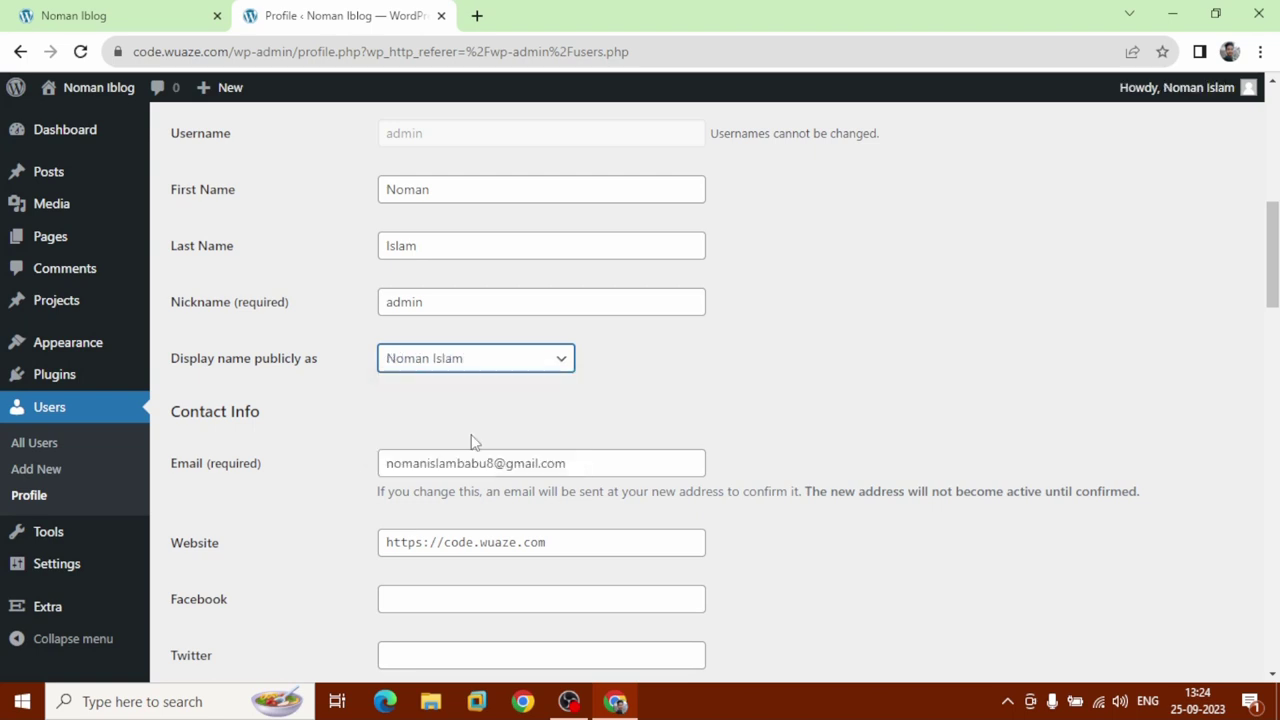
Fill the Facebook and Twitter profile fields with the autofill-suggested links.
{"action": "mouse_move", "coordinate": [1192, 107]}
{"action": "scroll", "coordinate": [619, 500], "scroll_direction": "down", "scroll_amount": 3}
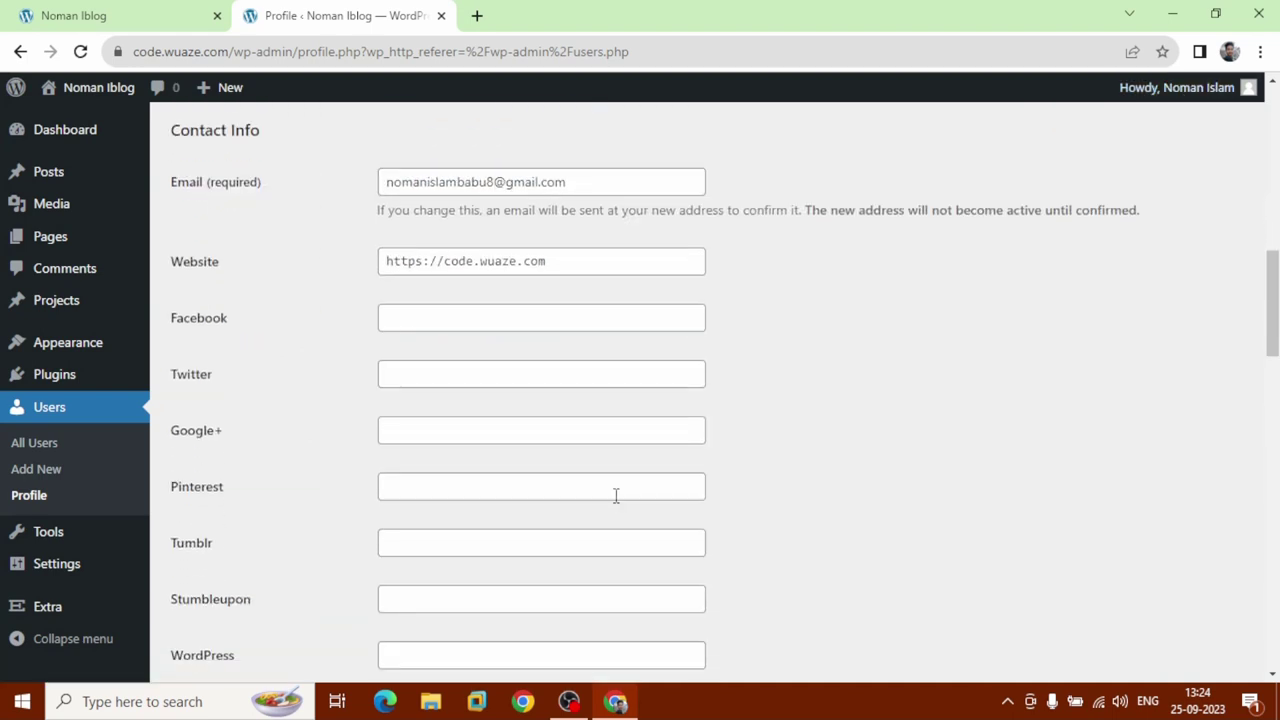
{"action": "left_click", "coordinate": [426, 315]}
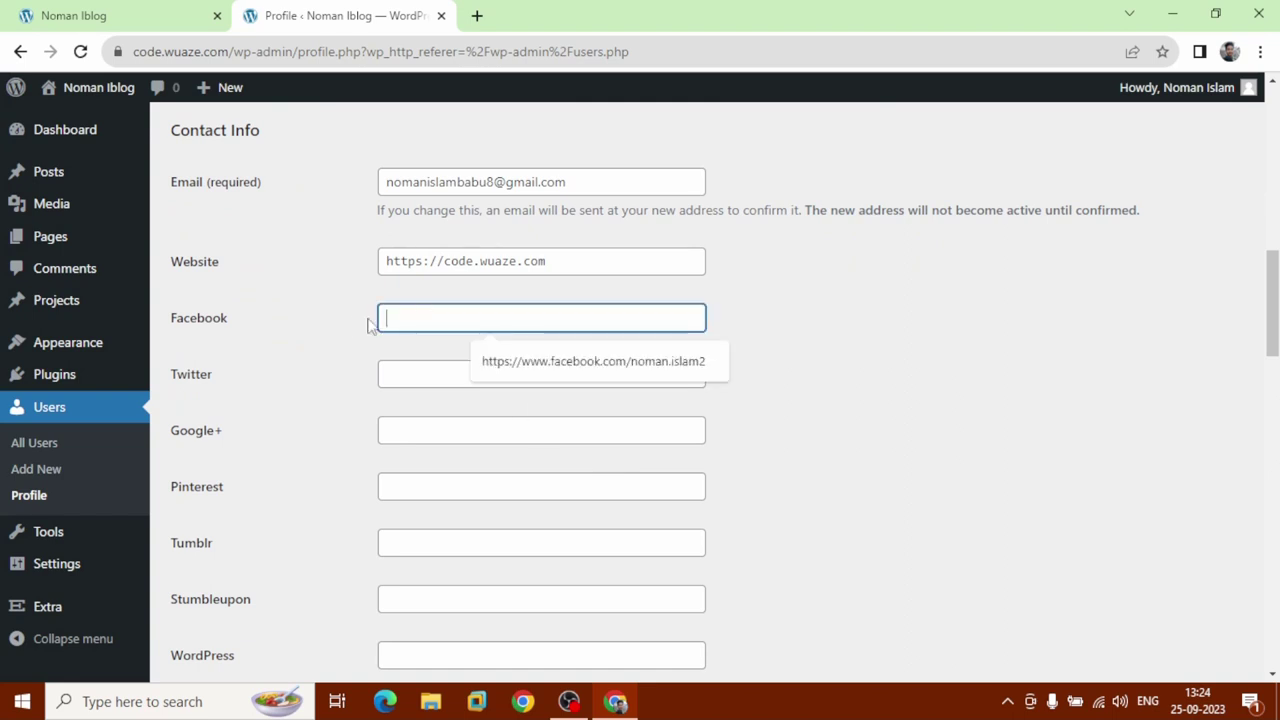
{"action": "left_click", "coordinate": [555, 362]}
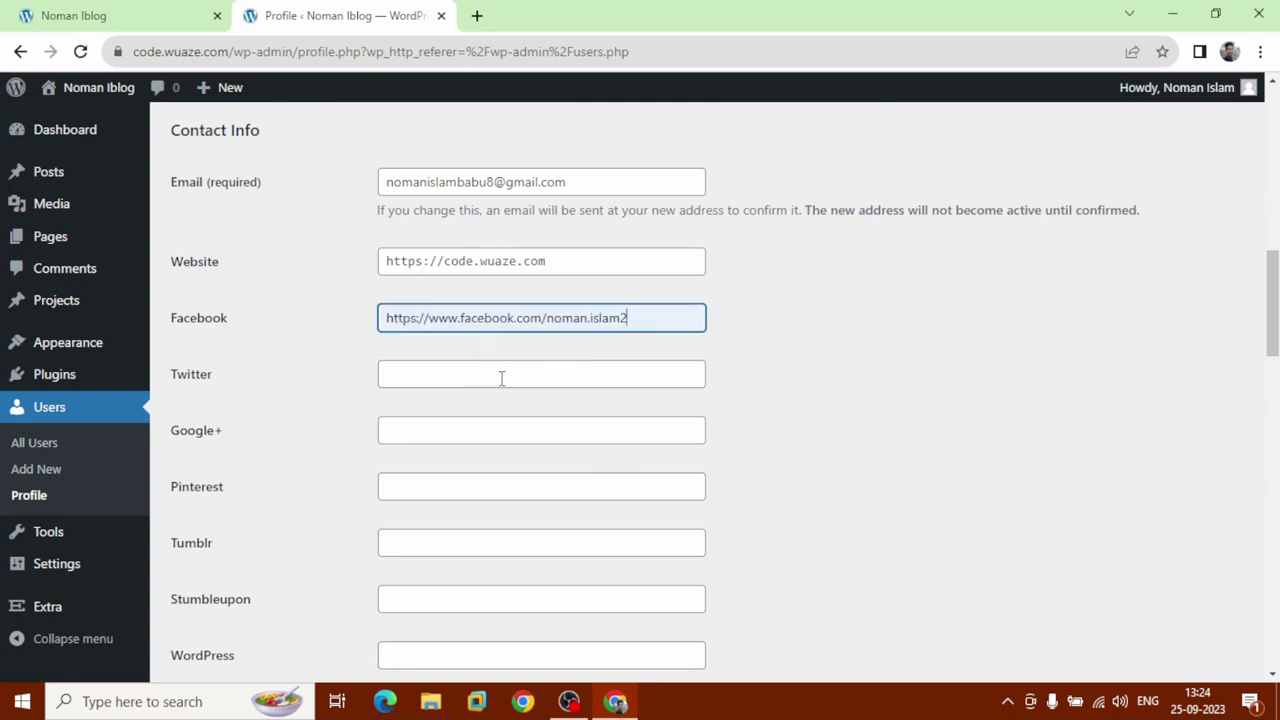
{"action": "left_click", "coordinate": [500, 376]}
{"action": "left_click", "coordinate": [562, 415]}
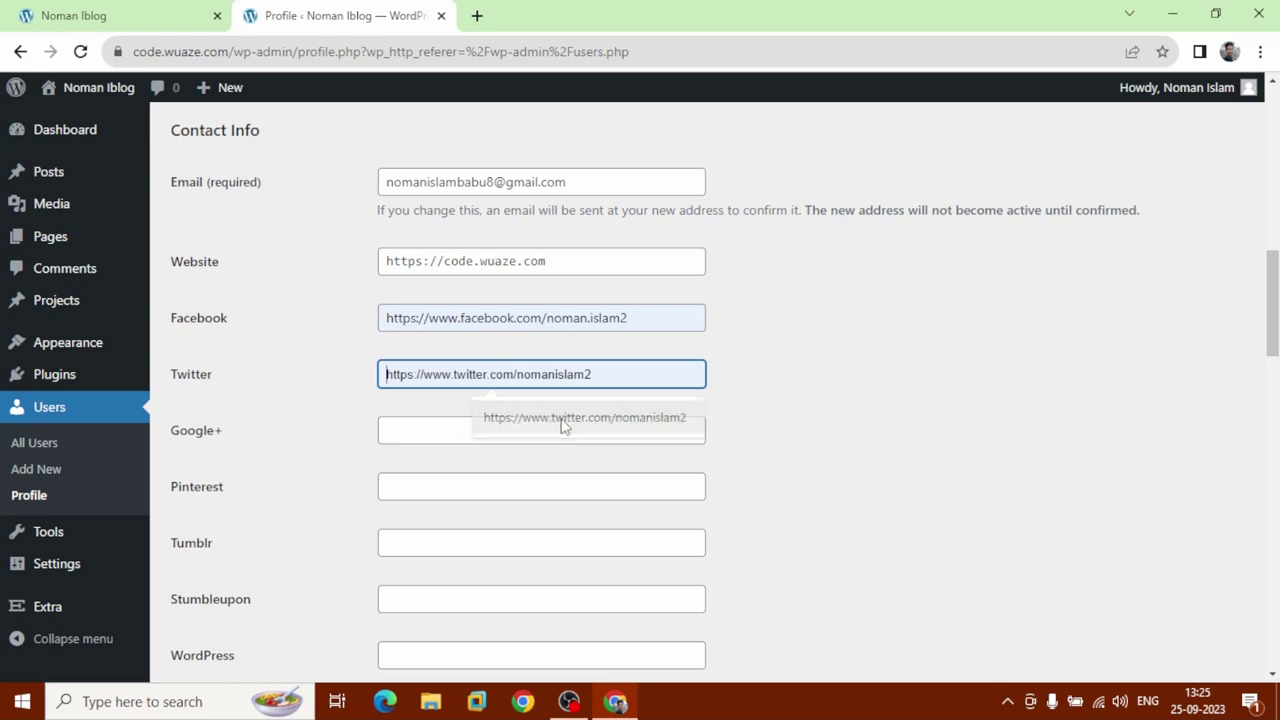
Enter the personal website URL in the WordPress field of the profile.
{"action": "scroll", "coordinate": [522, 433], "scroll_direction": "down", "scroll_amount": 1}
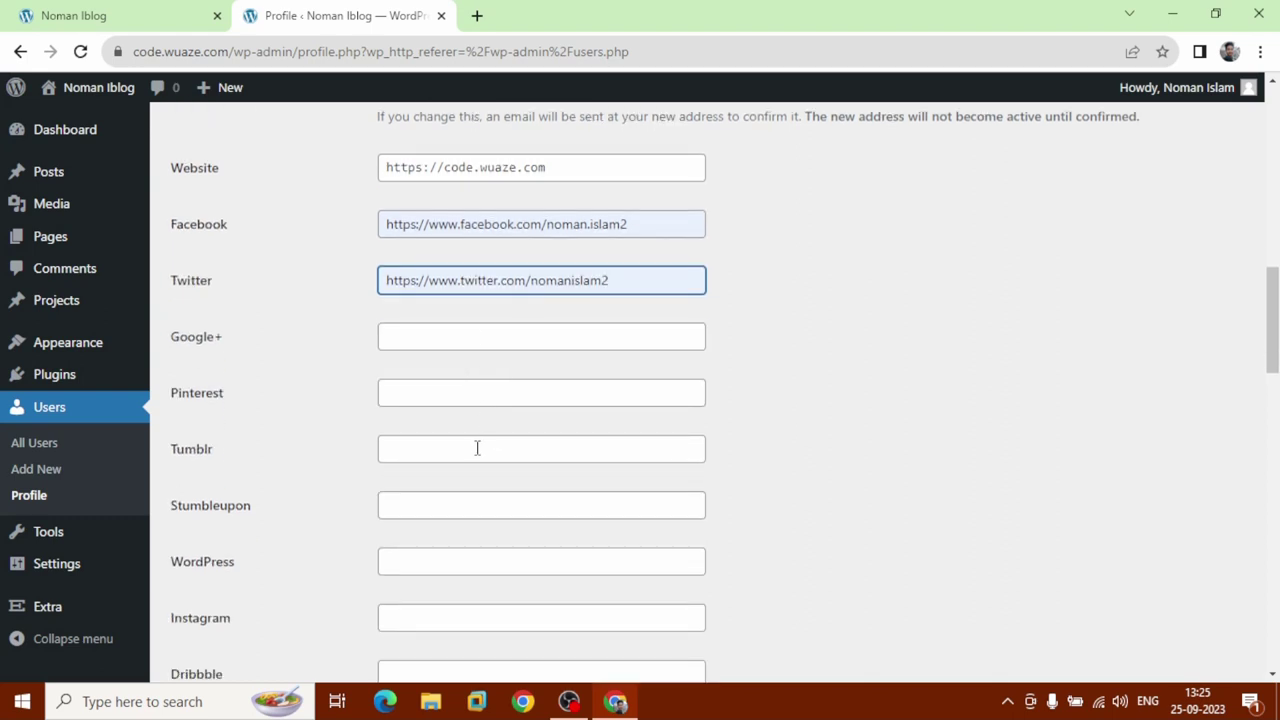
{"action": "scroll", "coordinate": [475, 455], "scroll_direction": "down", "scroll_amount": 2}
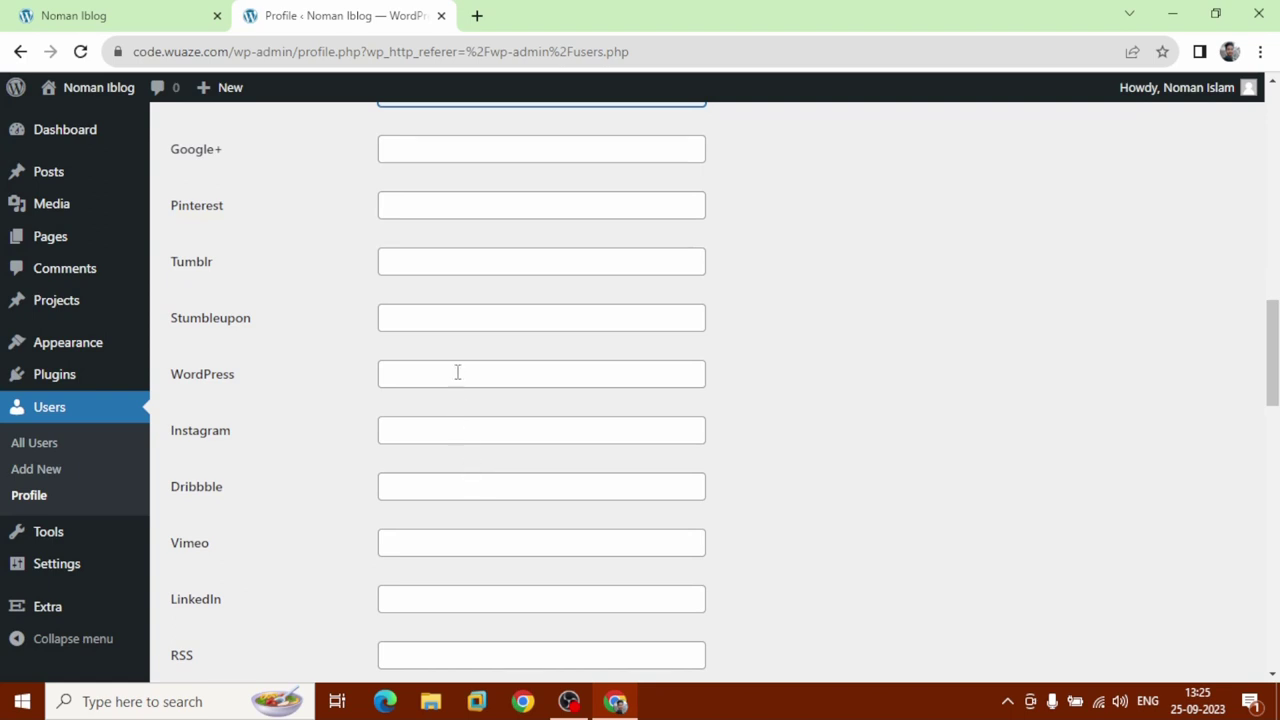
{"action": "left_click", "coordinate": [457, 371]}
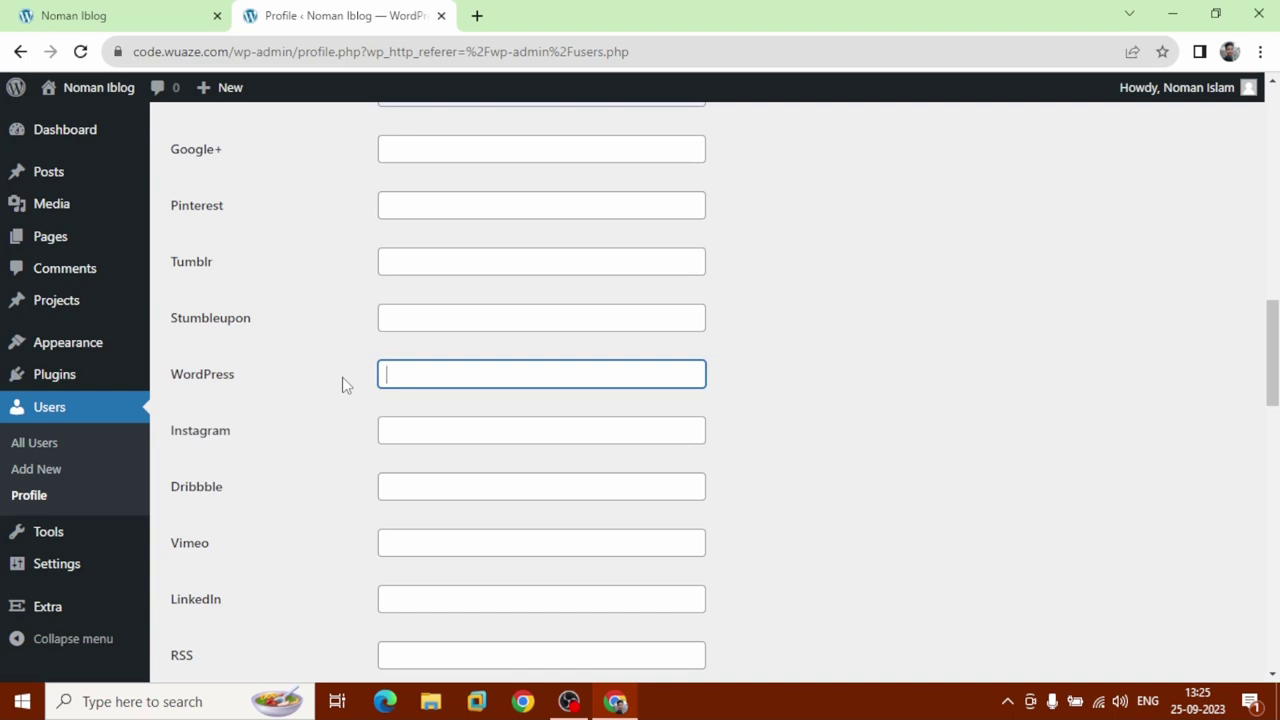
{"action": "type", "text": "http://nomanworld.eu.org"}
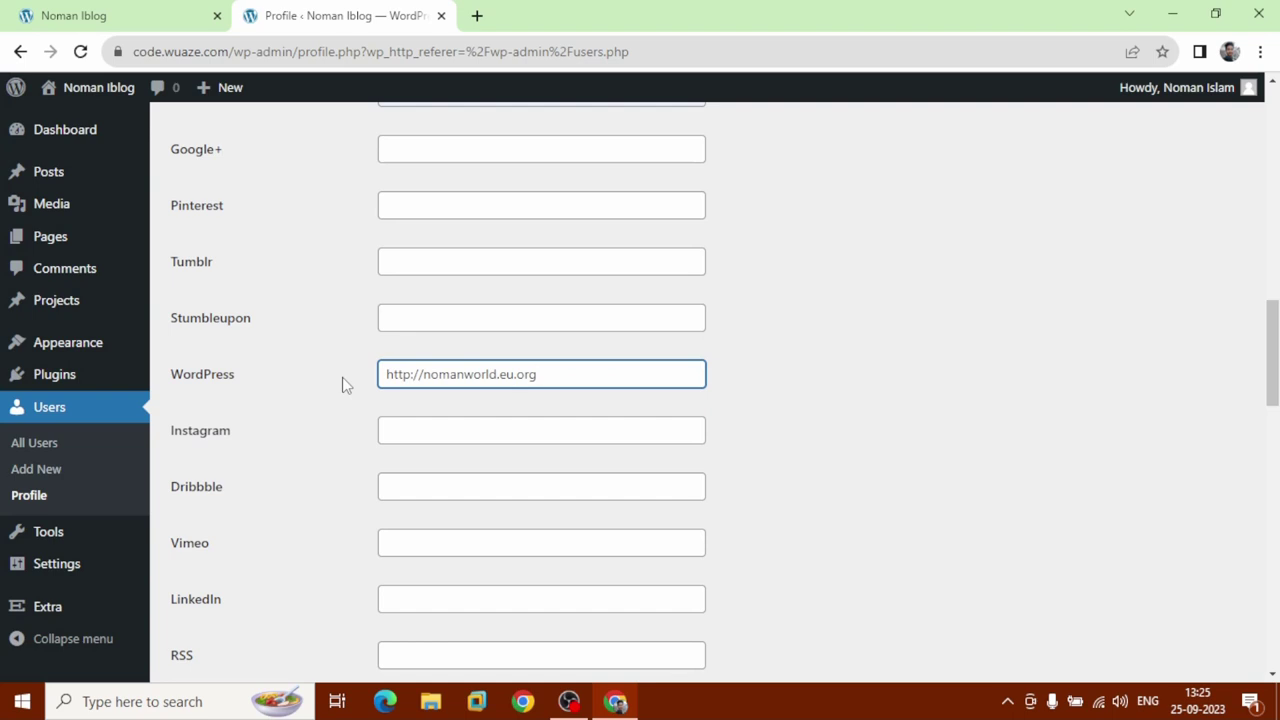
{"action": "left_click", "coordinate": [424, 426]}
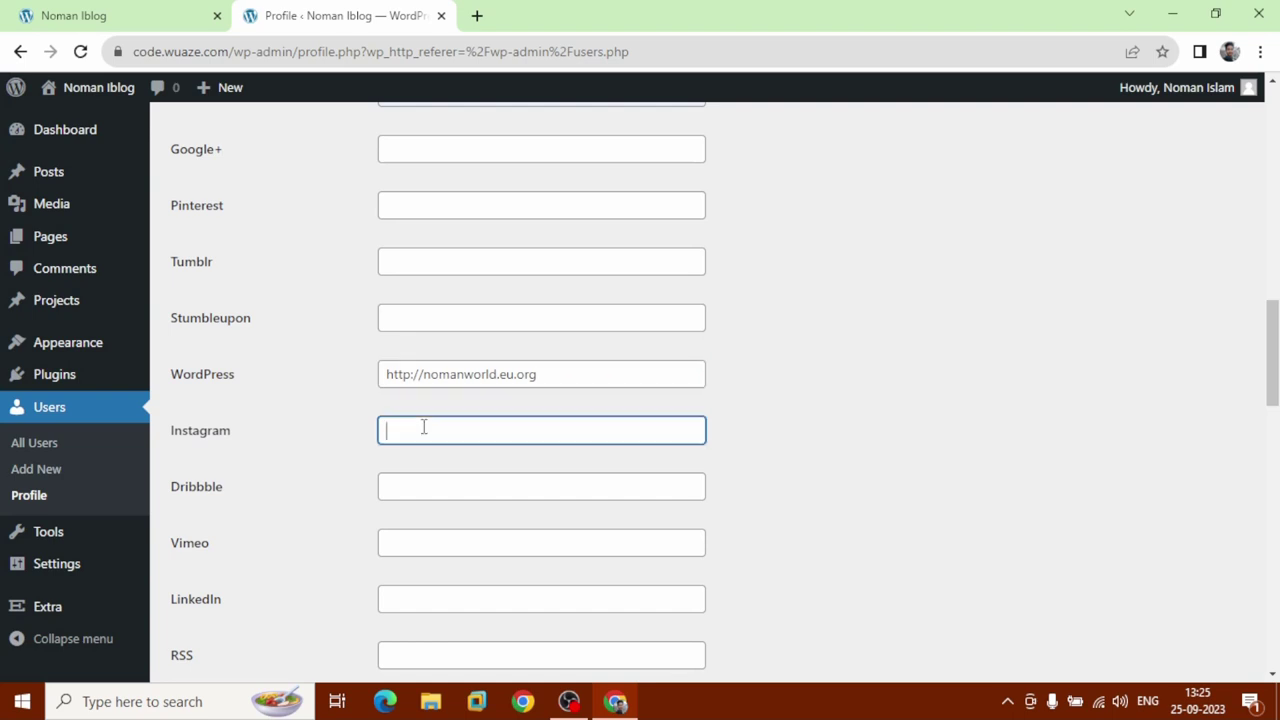
{"action": "scroll", "coordinate": [340, 440], "scroll_direction": "down", "scroll_amount": 3}
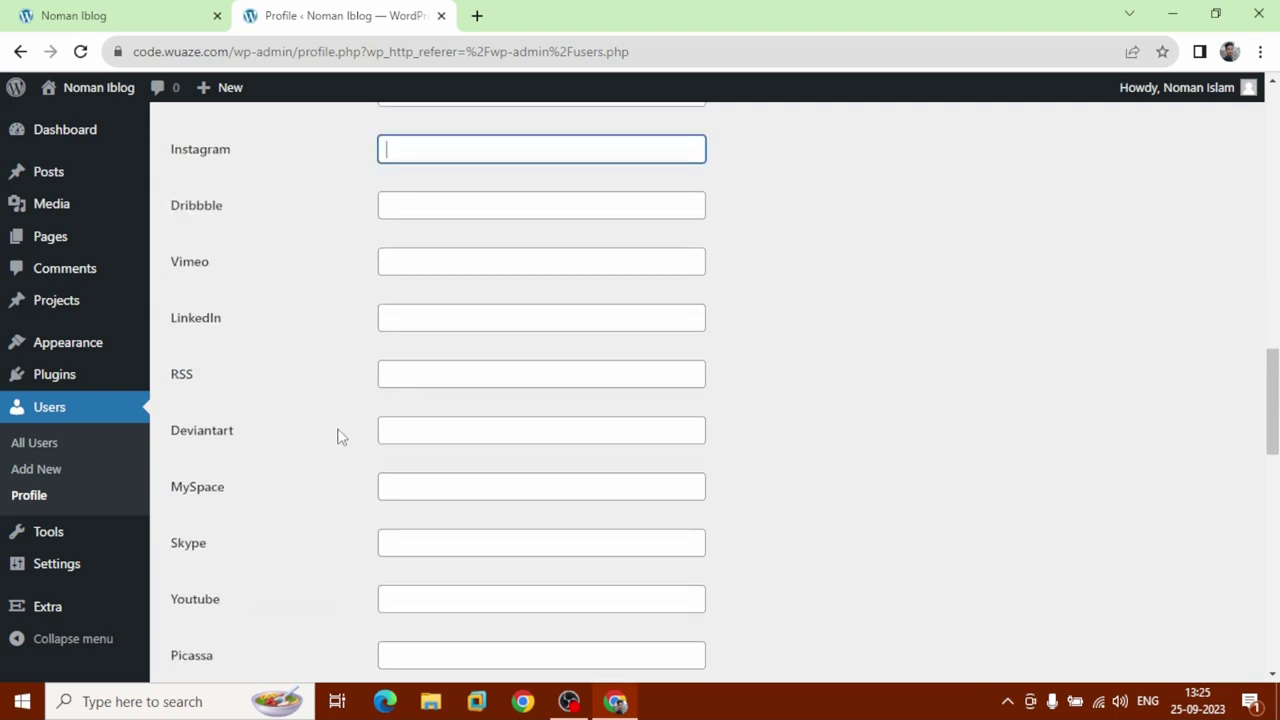
{"action": "scroll", "coordinate": [338, 434], "scroll_direction": "down", "scroll_amount": 1}
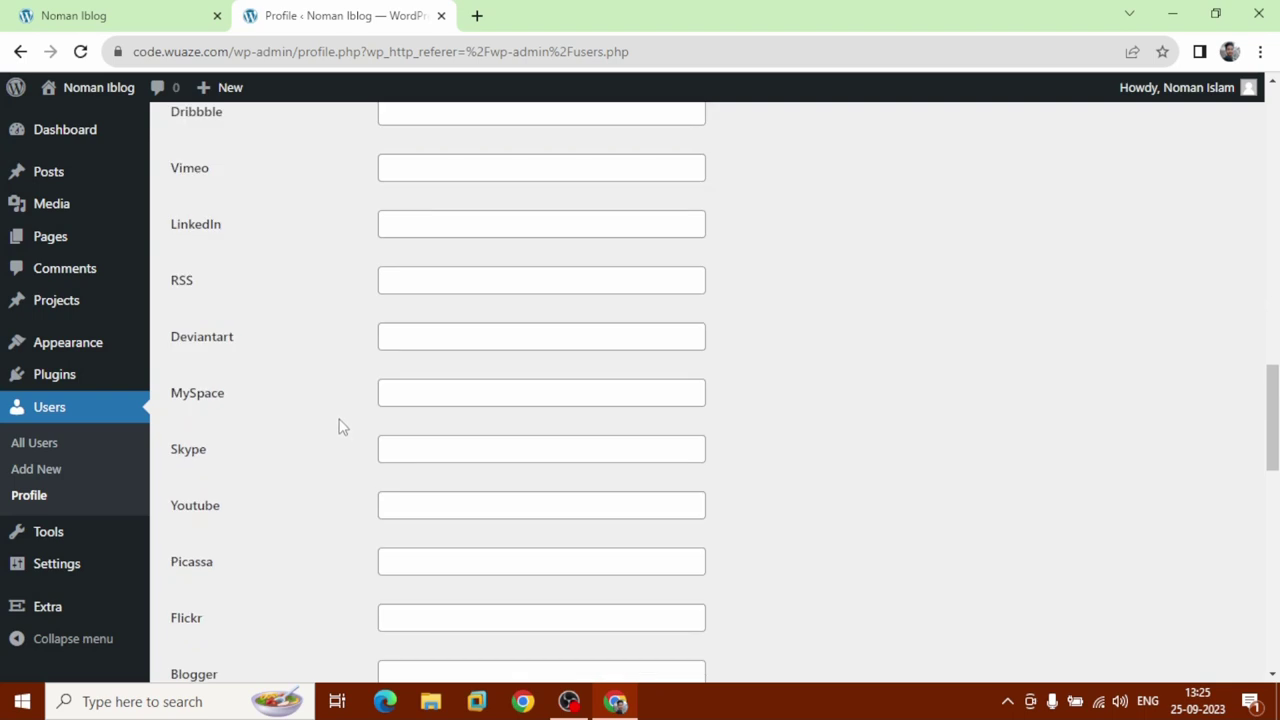
{"action": "scroll", "coordinate": [338, 427], "scroll_direction": "down", "scroll_amount": 2}
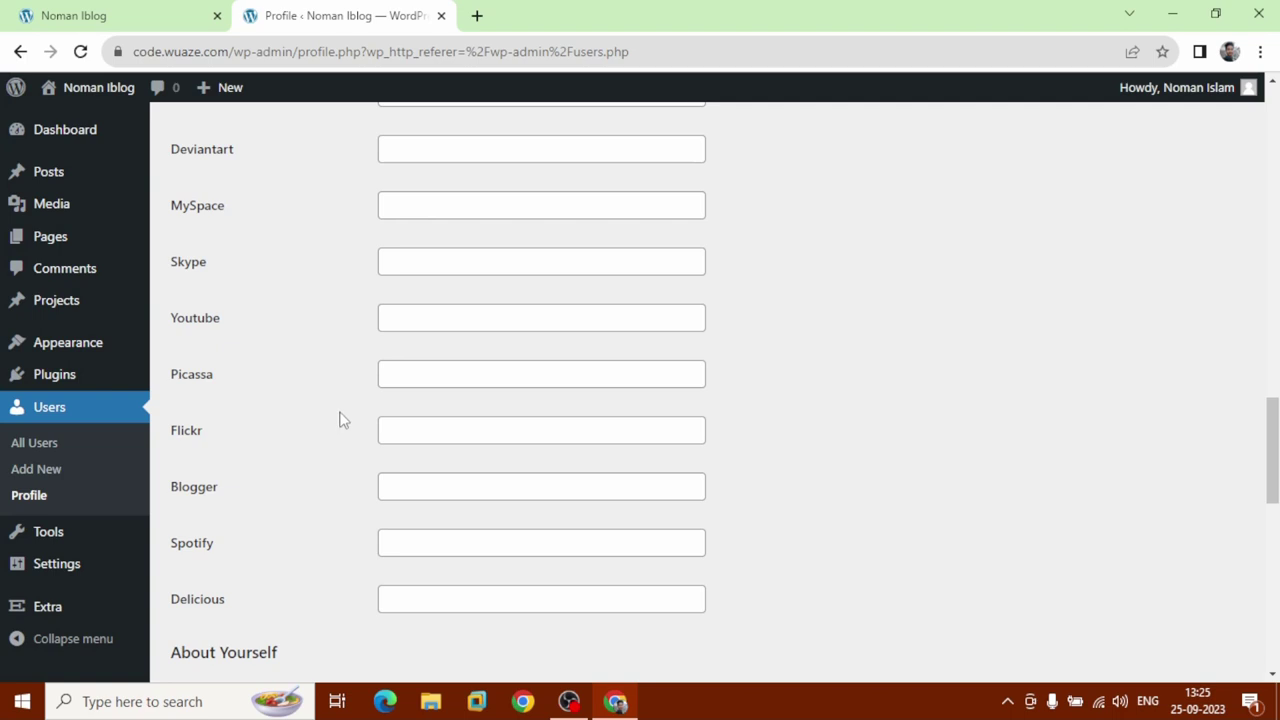
{"action": "scroll", "coordinate": [339, 420], "scroll_direction": "down", "scroll_amount": 3}
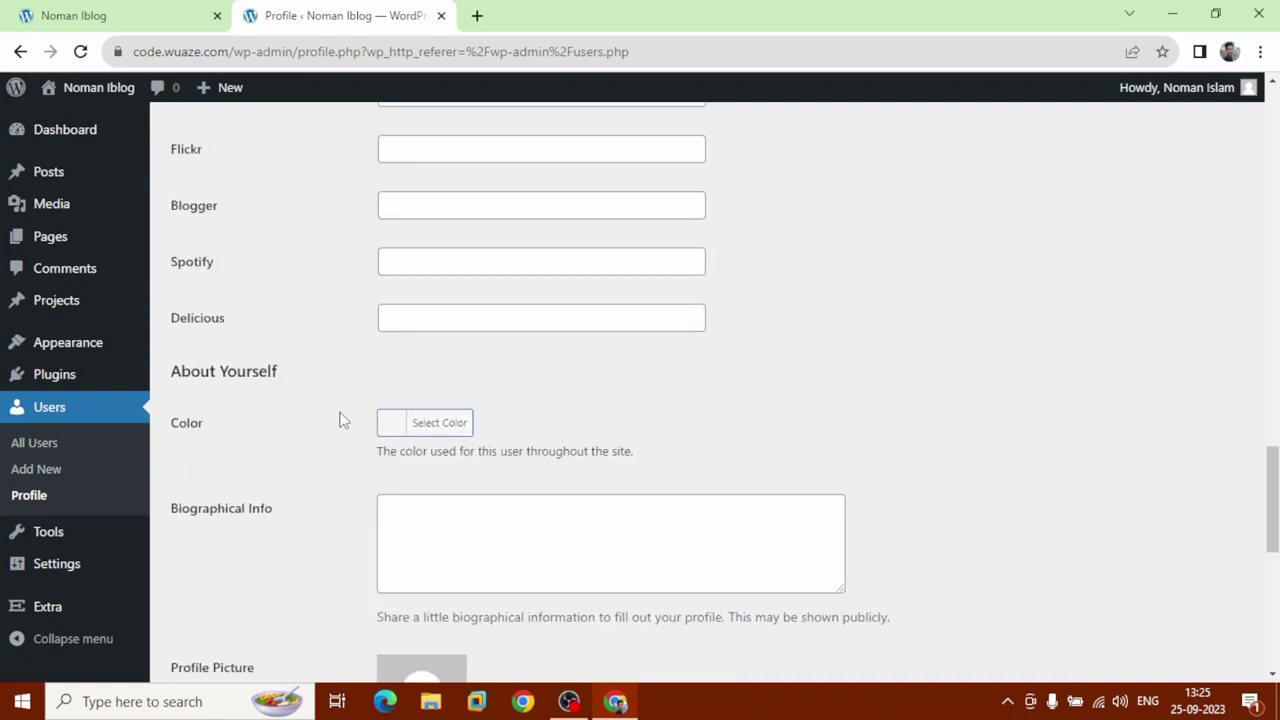
{"action": "scroll", "coordinate": [339, 420], "scroll_direction": "down", "scroll_amount": 2}
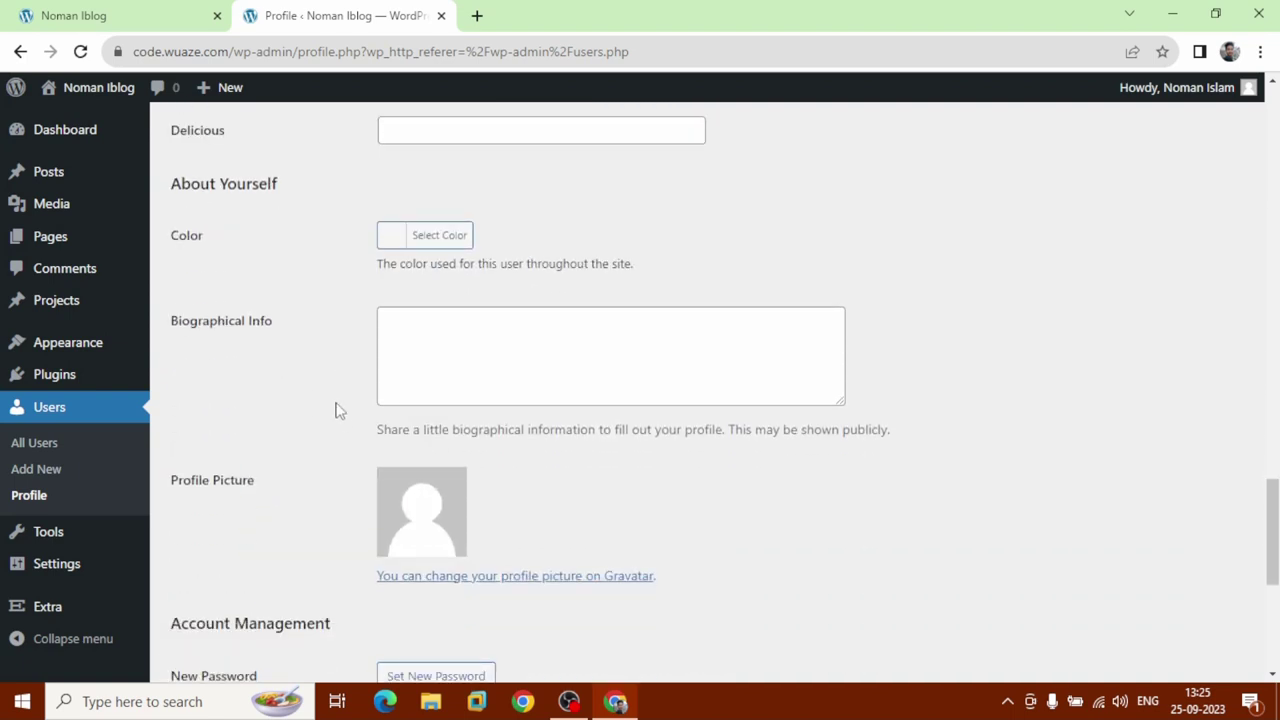
Set the admin colour scheme to purple and write a bio about building money-making responsive websites.
{"action": "left_click", "coordinate": [430, 240]}
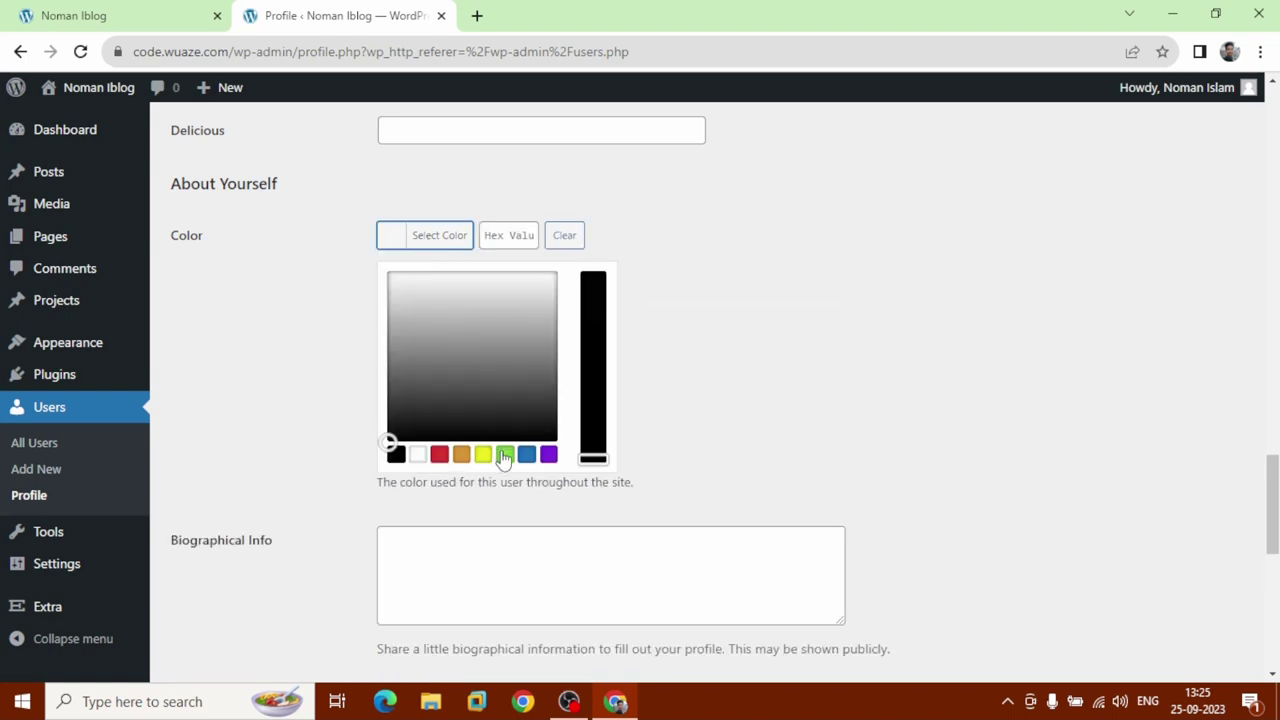
{"action": "left_click", "coordinate": [548, 455]}
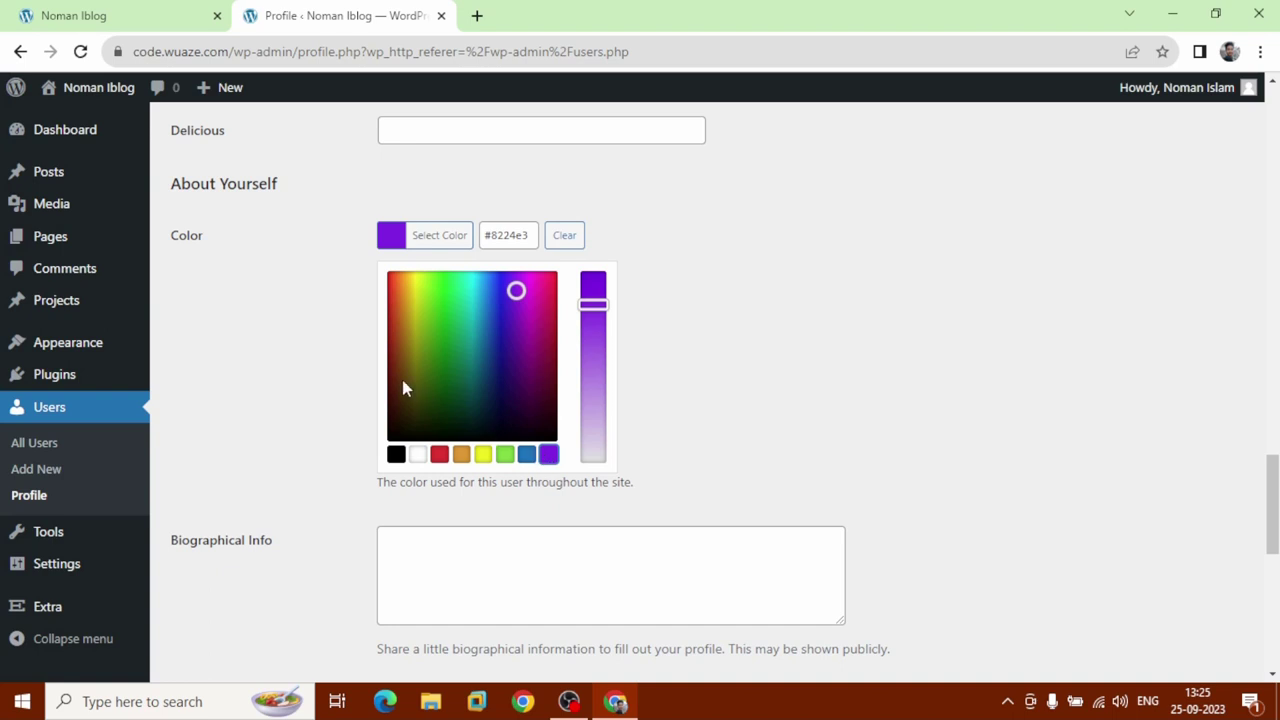
{"action": "left_click", "coordinate": [337, 354]}
{"action": "key", "text": "Tab"}
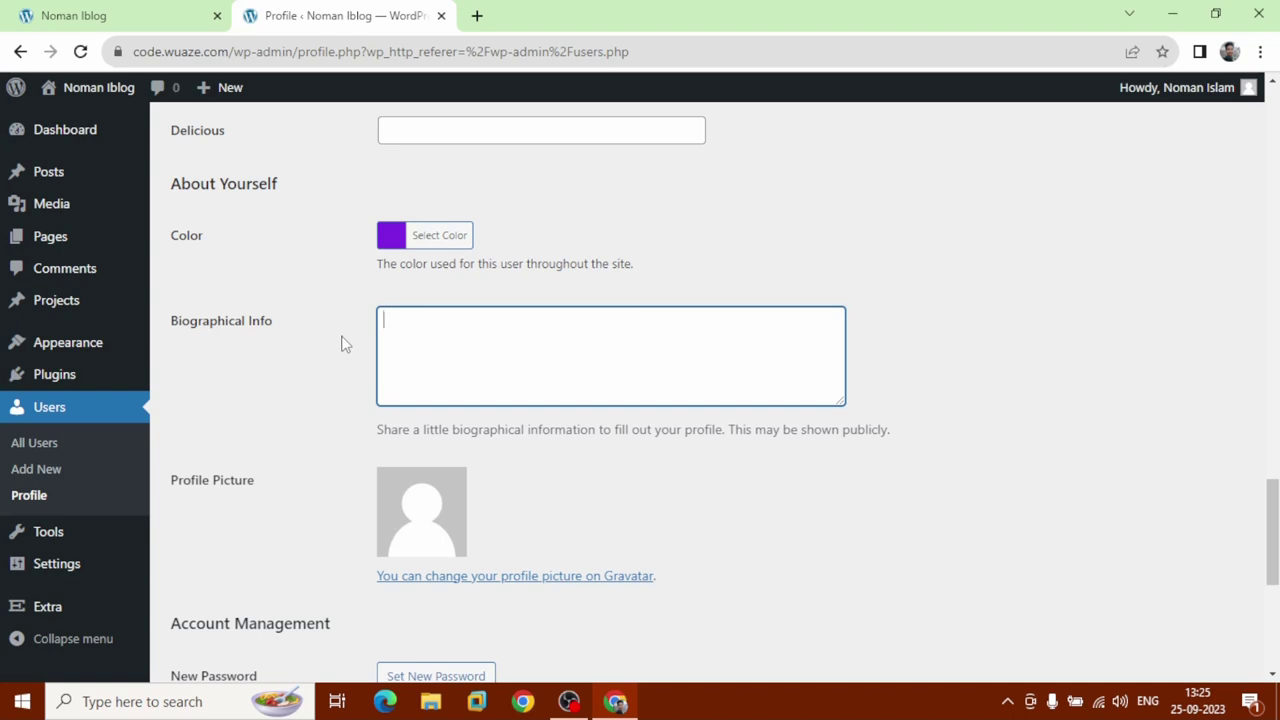
{"action": "type", "text": "I'm noman"}
{"action": "key", "text": "BackSpace"}
{"action": "key", "text": "BackSpace"}
{"action": "key", "text": "BackSpace"}
{"action": "key", "text": "BackSpace"}
{"action": "key", "text": "BackSpace"}
{"action": "key", "text": "BackSpace"}
{"action": "type", "text": "Noman Islam locat"}
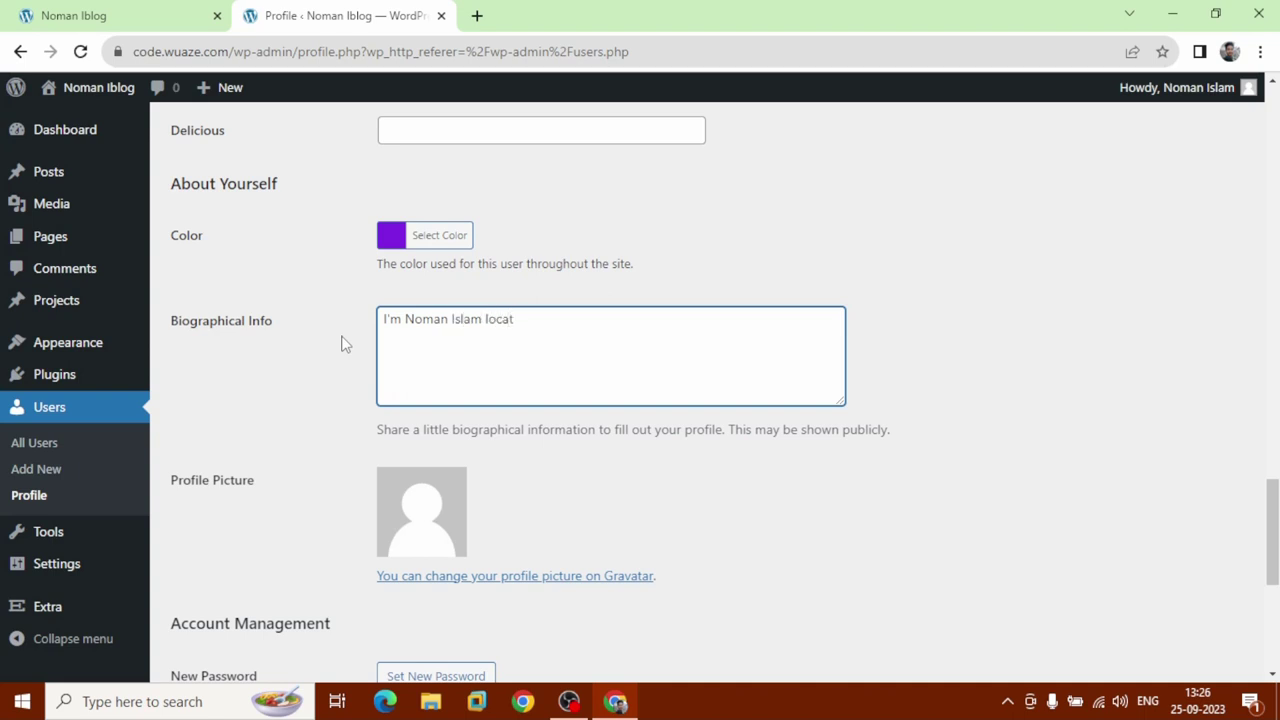
{"action": "type", "text": "ed in India. I can create "}
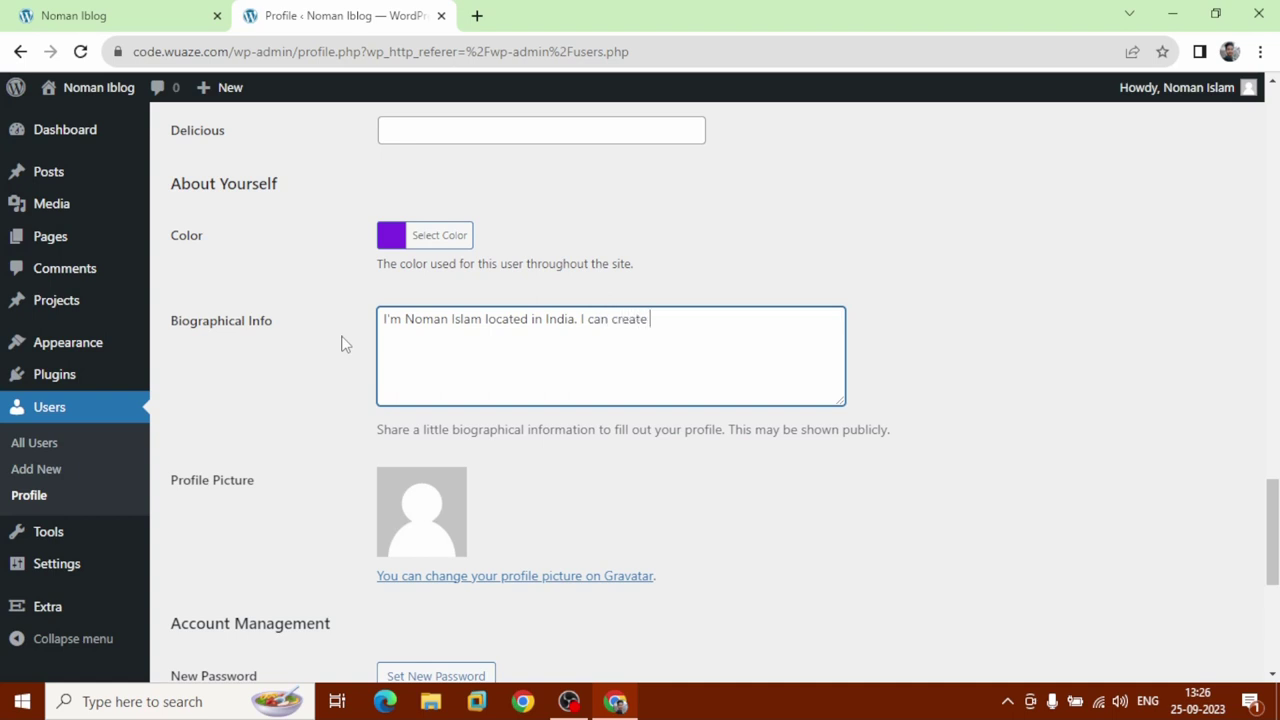
{"action": "type", "text": "responsive website t"}
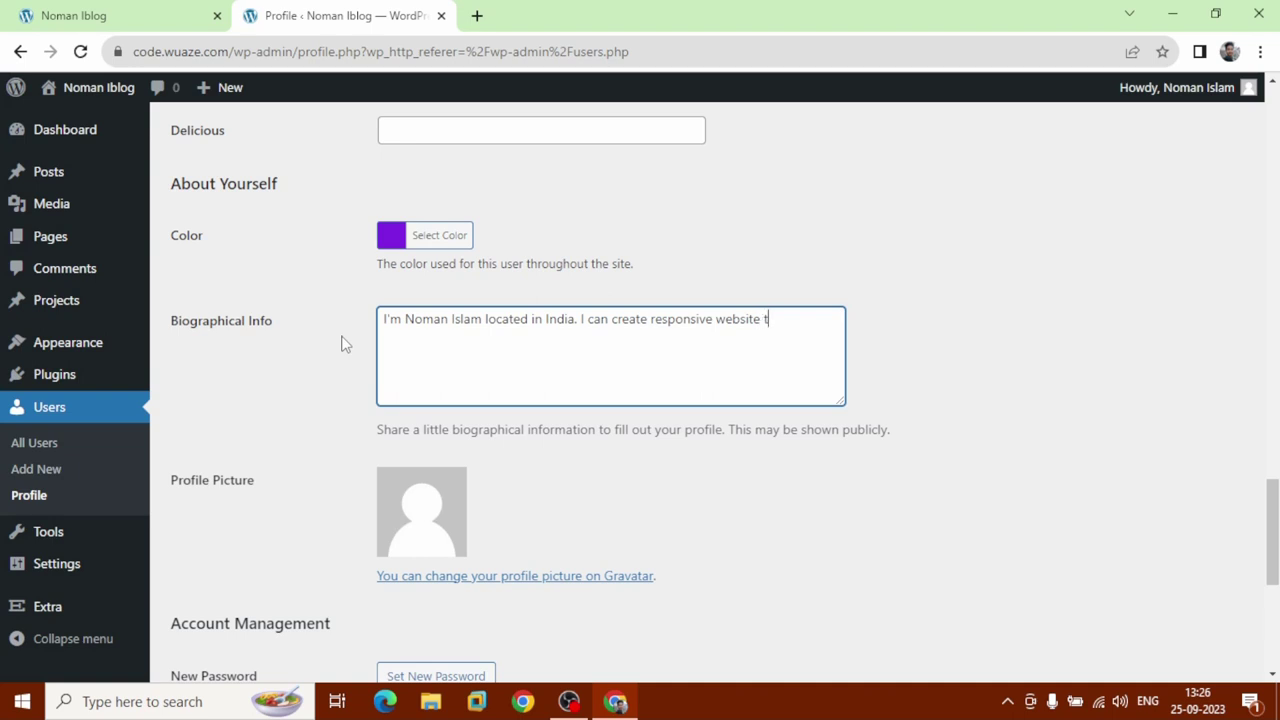
{"action": "type", "text": "hat can make money."}
{"action": "scroll", "coordinate": [341, 343], "scroll_direction": "down", "scroll_amount": 2}
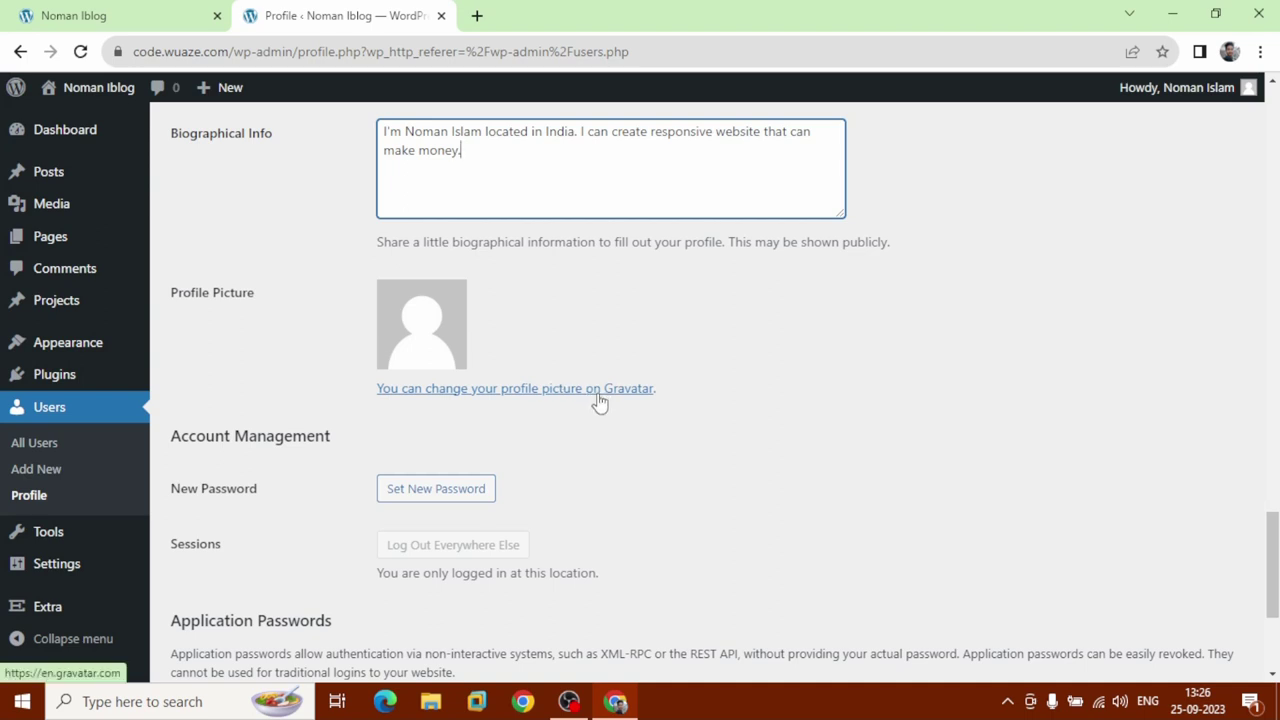
{"action": "scroll", "coordinate": [599, 400], "scroll_direction": "down", "scroll_amount": 3}
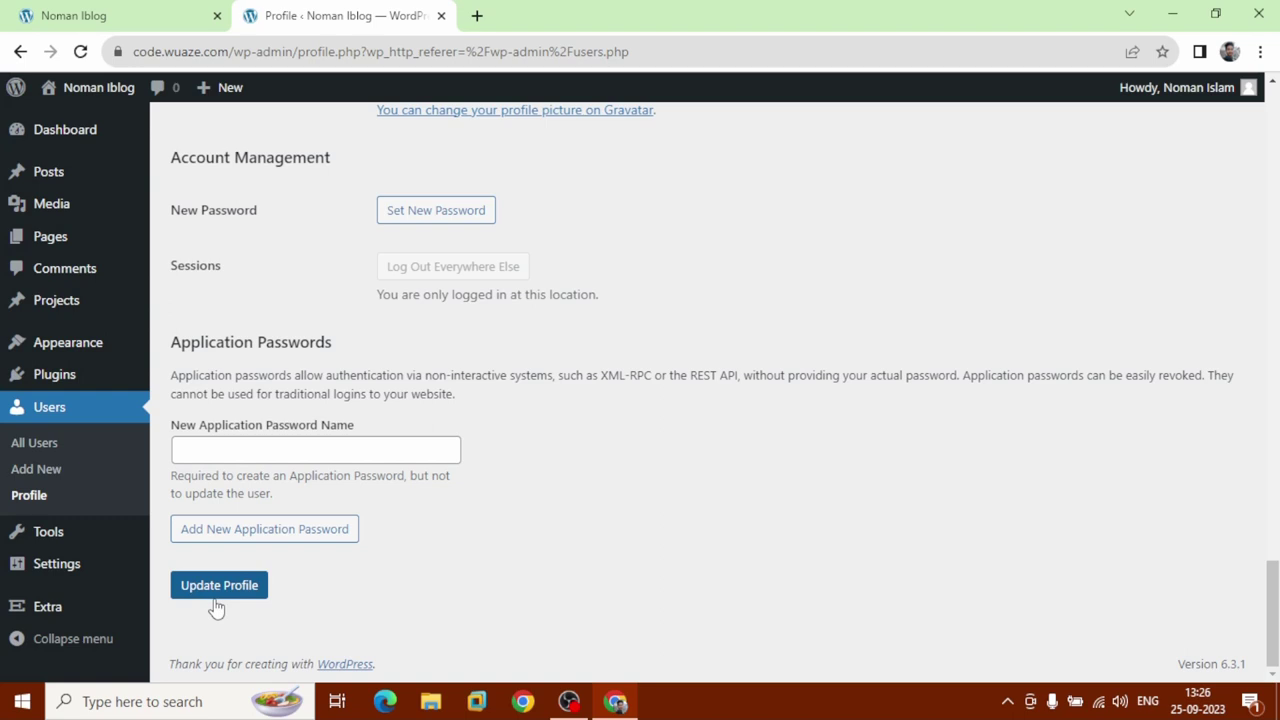
Update the profile, then start a new post from All Posts with Add New.
{"action": "left_click", "coordinate": [216, 600]}
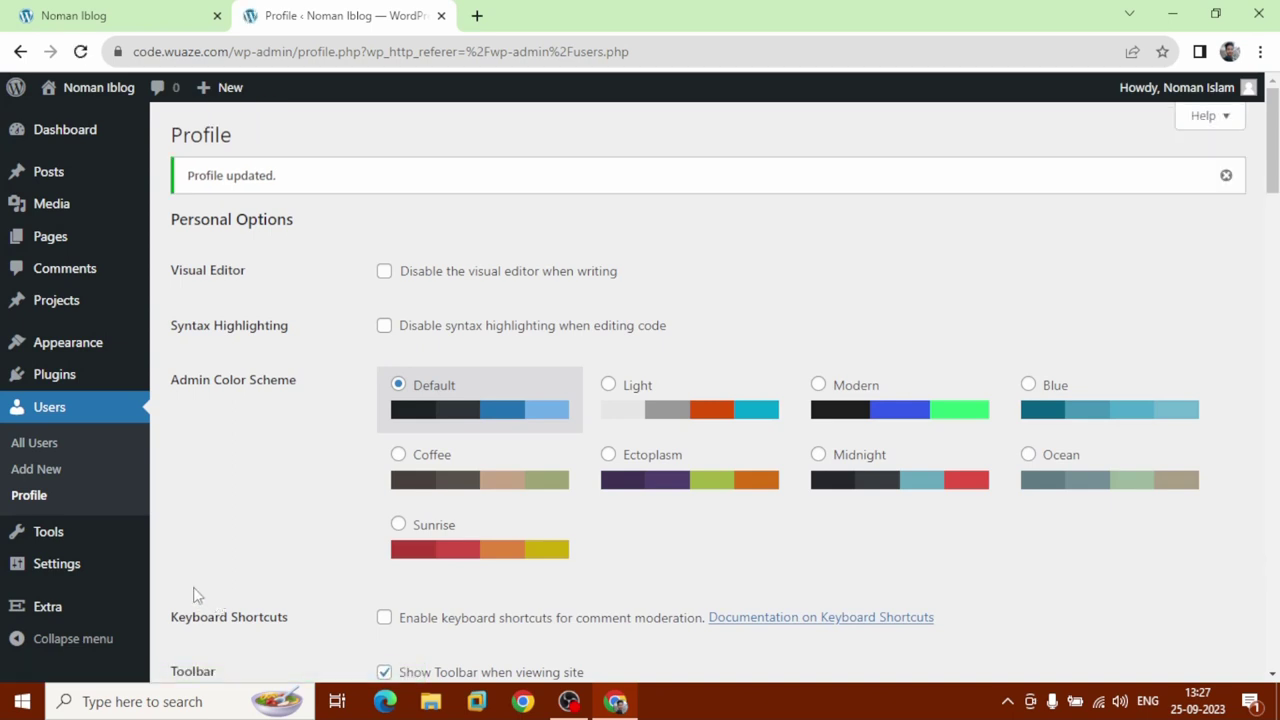
{"action": "left_click", "coordinate": [88, 184]}
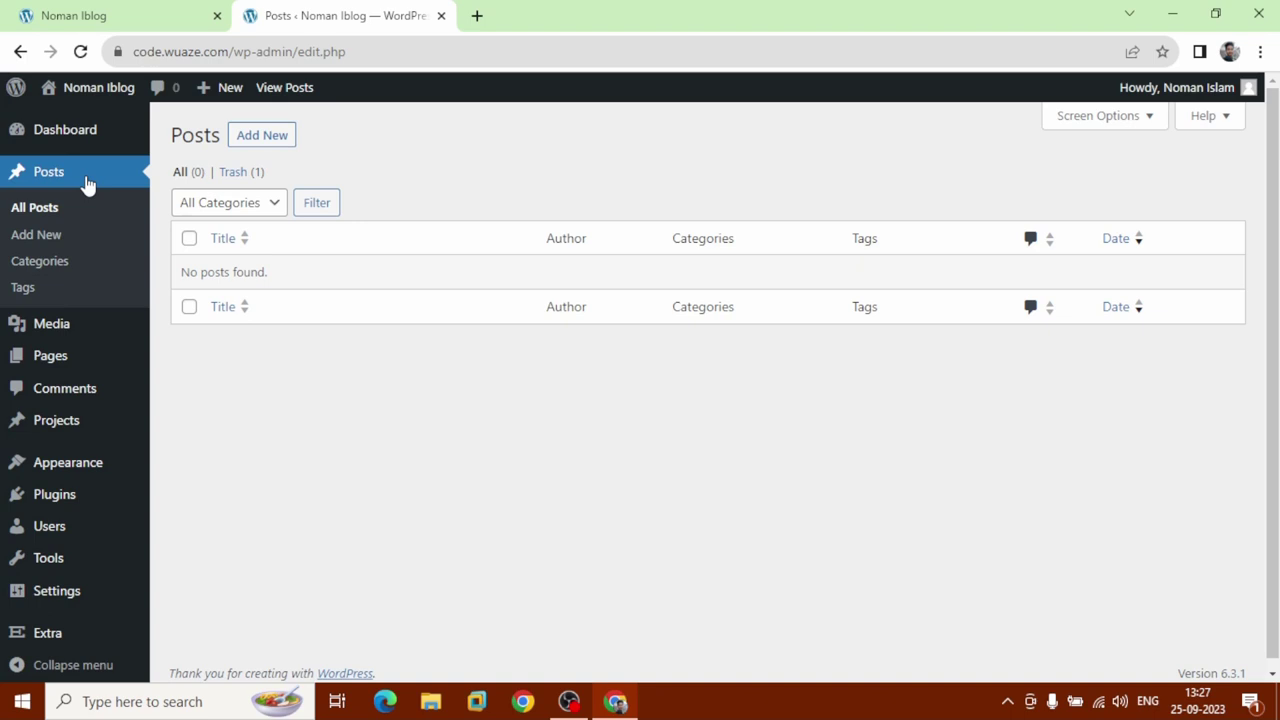
{"action": "left_click", "coordinate": [277, 146]}
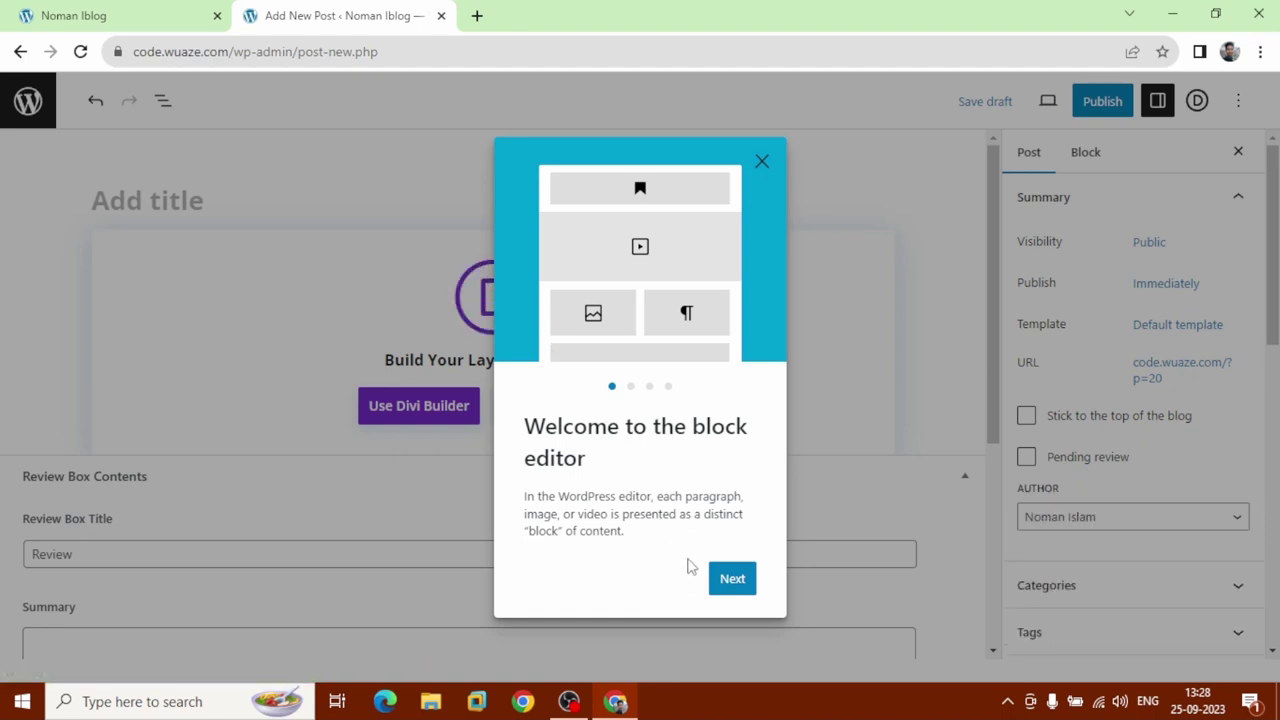
Step through and close the welcome guide, then pick Use Default Editor on the Divi prompt.
{"action": "left_click", "coordinate": [732, 580]}
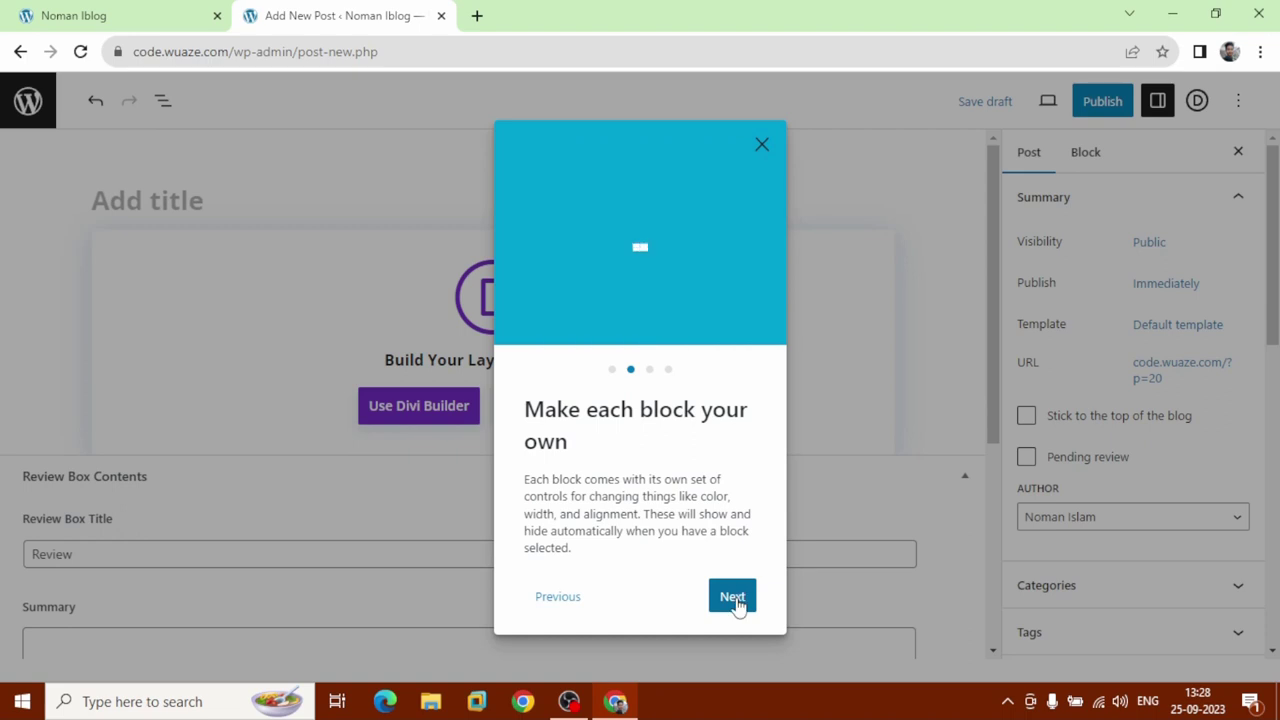
{"action": "left_click", "coordinate": [738, 603]}
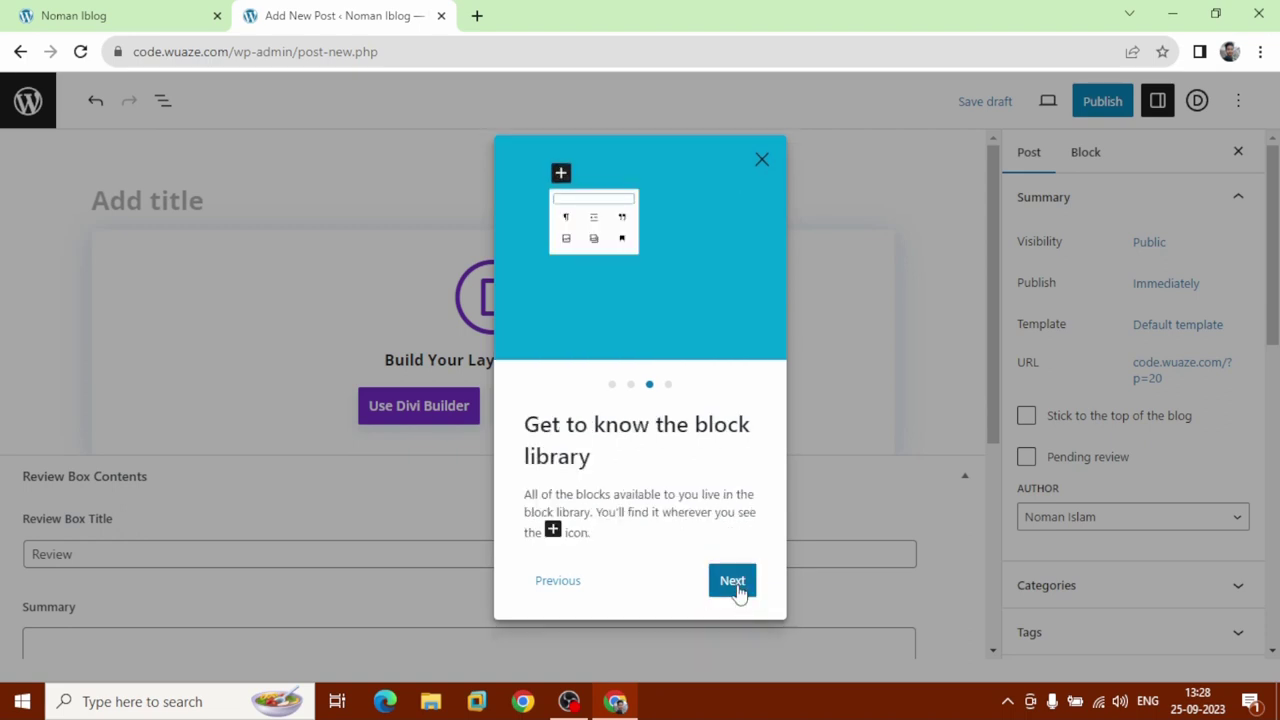
{"action": "left_click", "coordinate": [737, 590]}
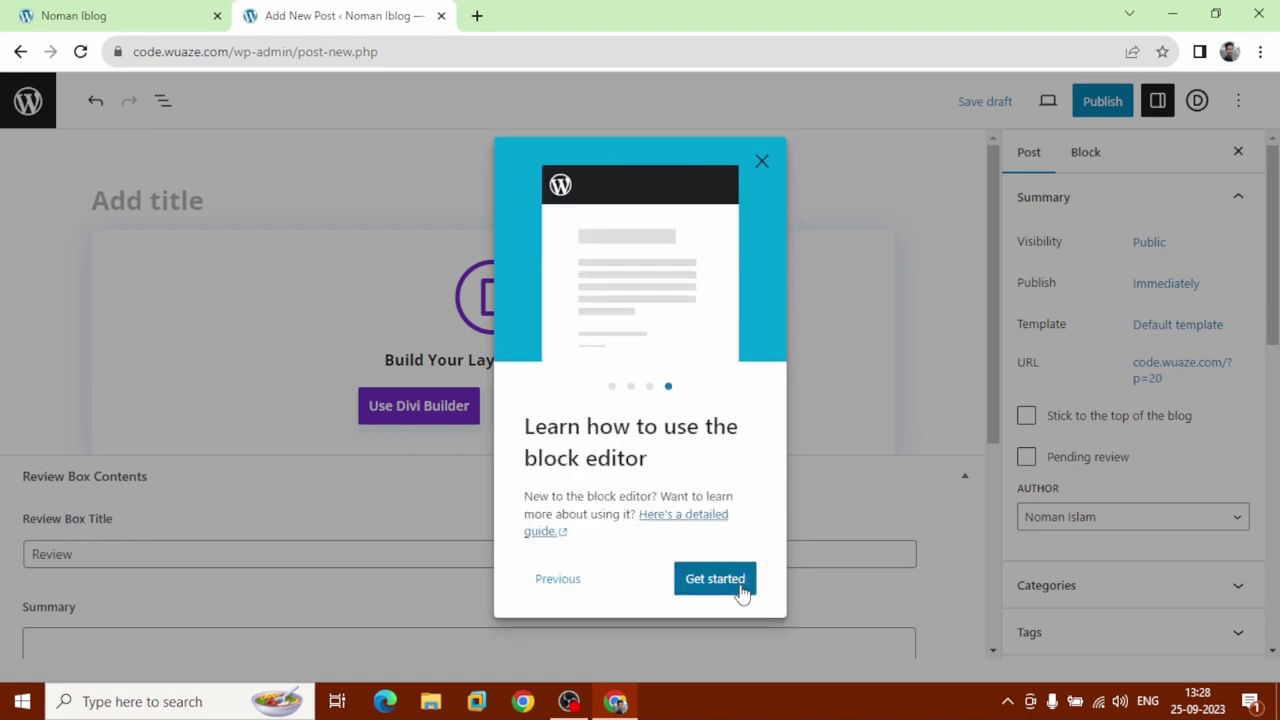
{"action": "left_click", "coordinate": [715, 579]}
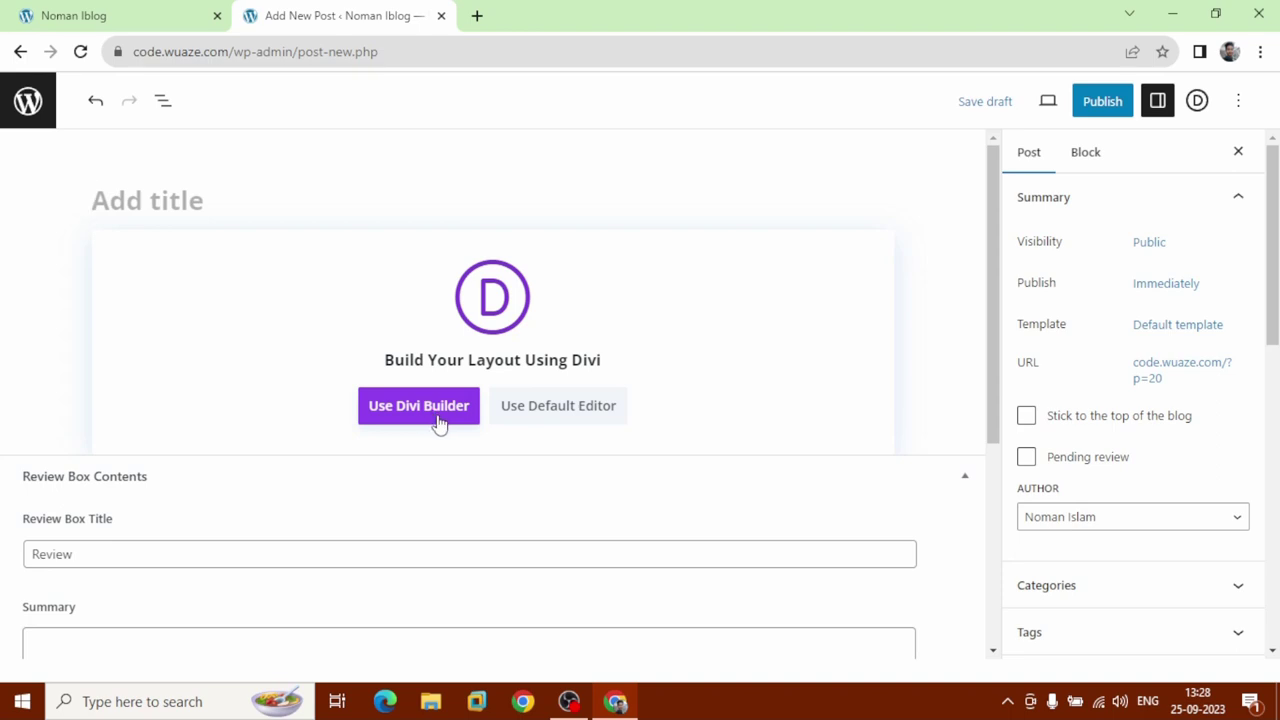
{"action": "left_click", "coordinate": [550, 420]}
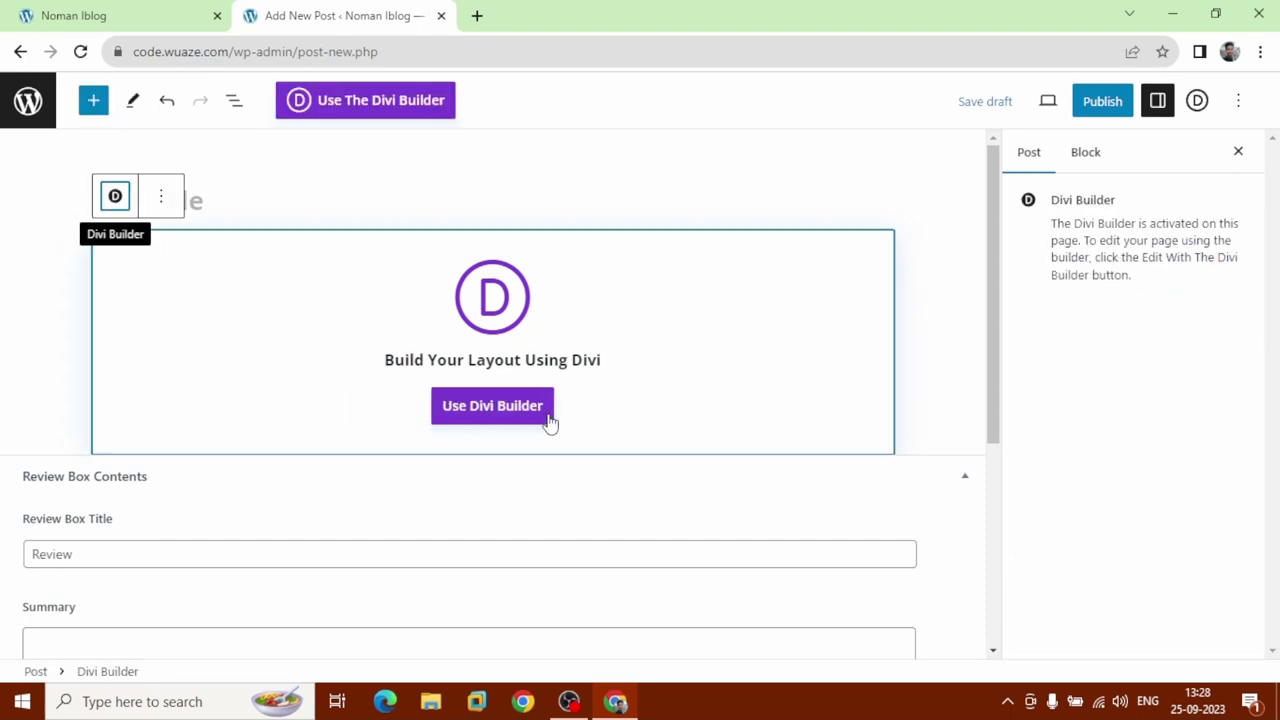
{"action": "left_click", "coordinate": [548, 418]}
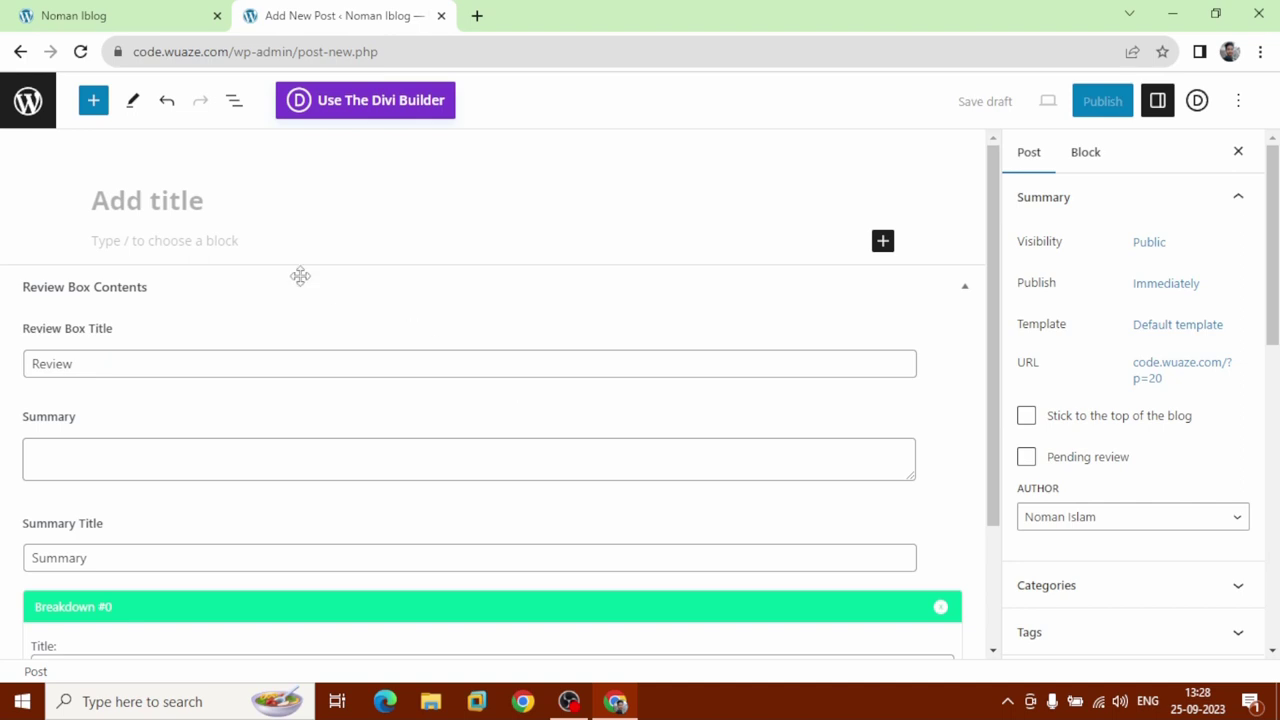
Title the post 'How to make a website from wordpress' and add the paragraph 'this is our first post'.
{"action": "left_click", "coordinate": [213, 196]}
{"action": "type", "text": "How to make"}
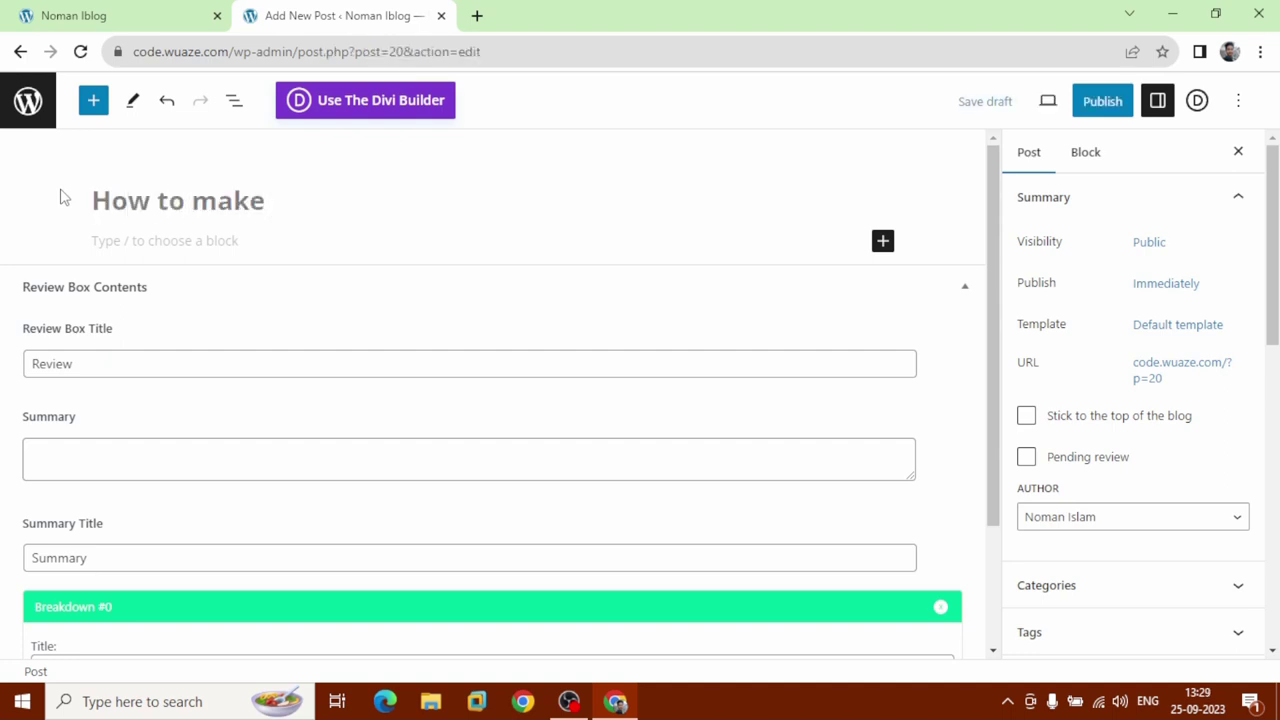
{"action": "type", "text": " a website"}
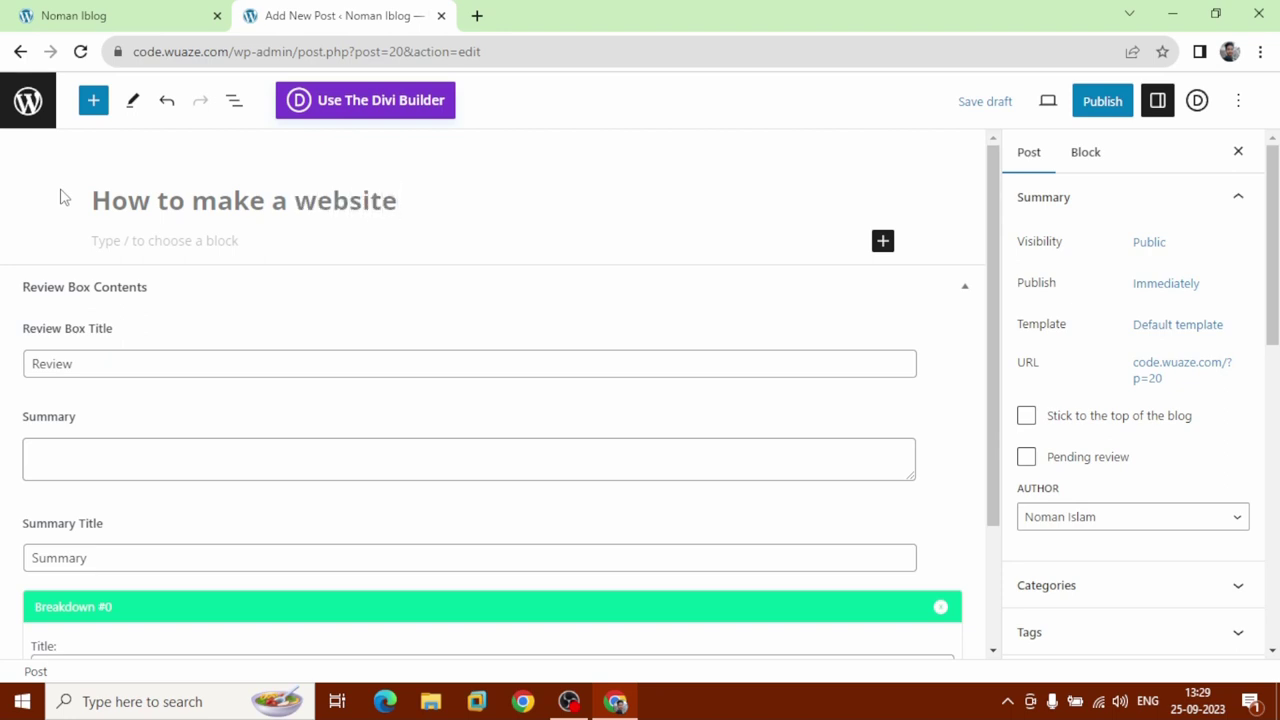
{"action": "type", "text": " from wordpress"}
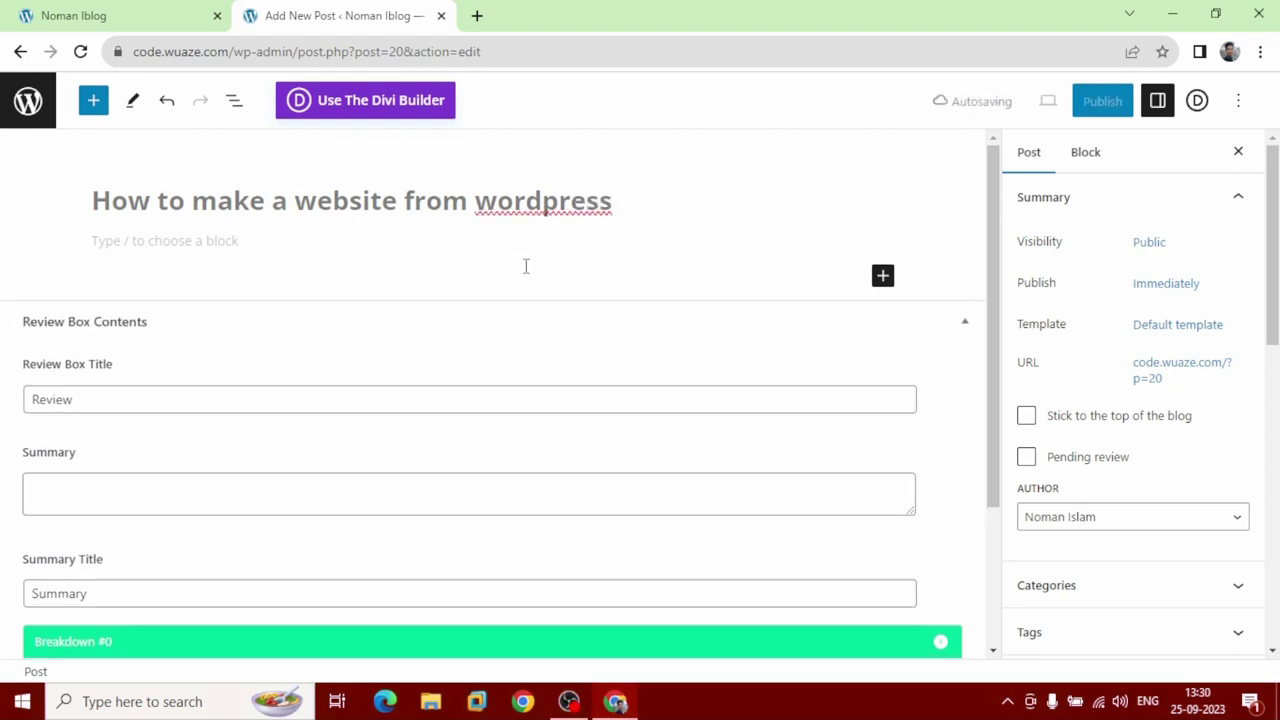
{"action": "left_click", "coordinate": [525, 266]}
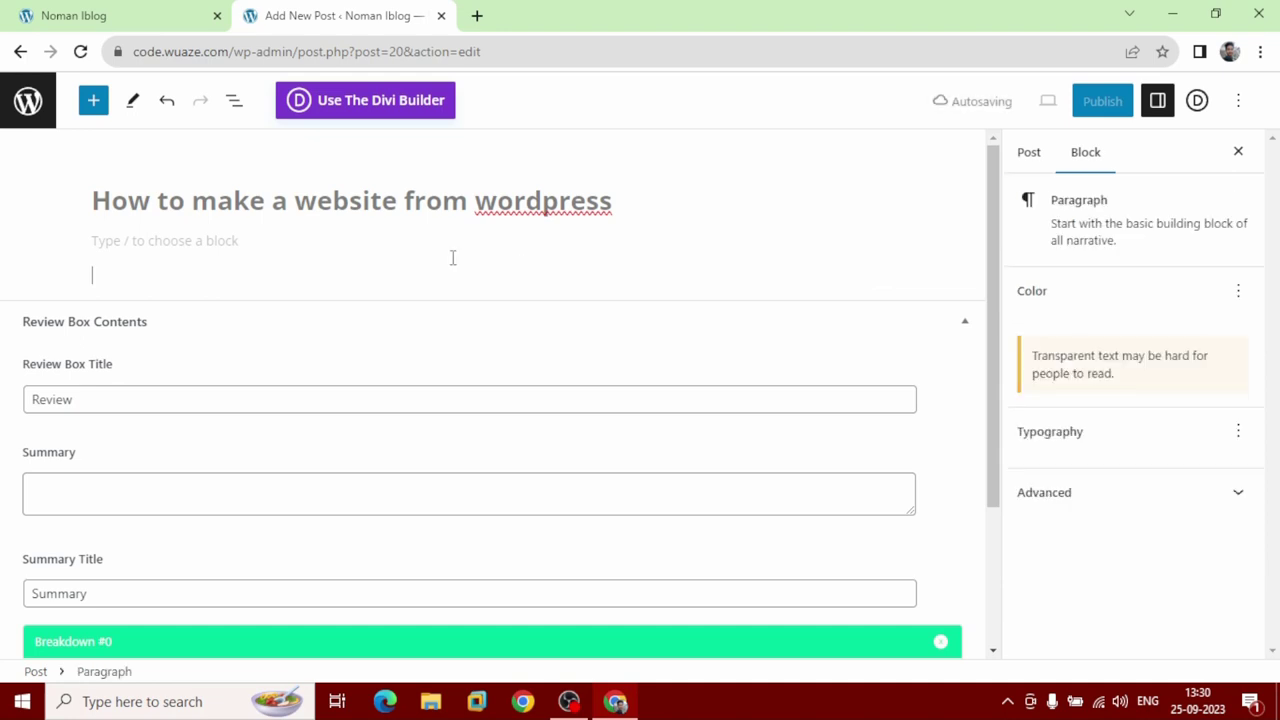
{"action": "left_click", "coordinate": [236, 242]}
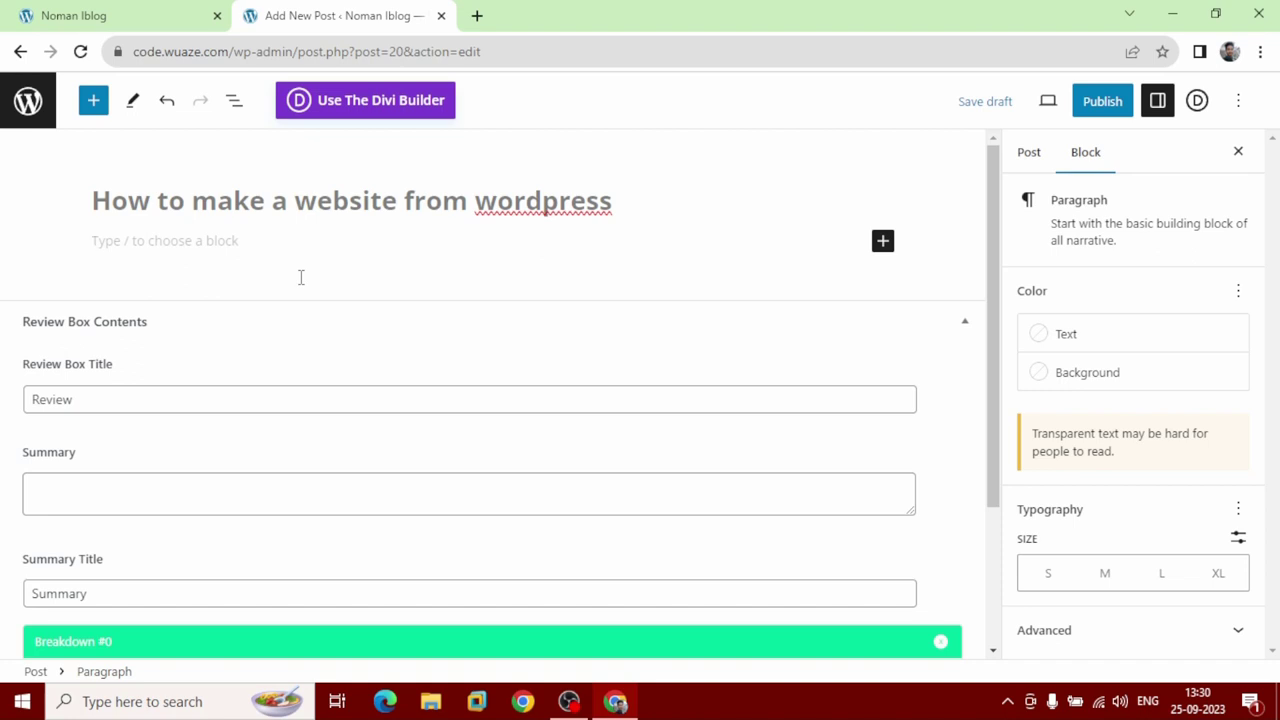
{"action": "type", "text": "this"}
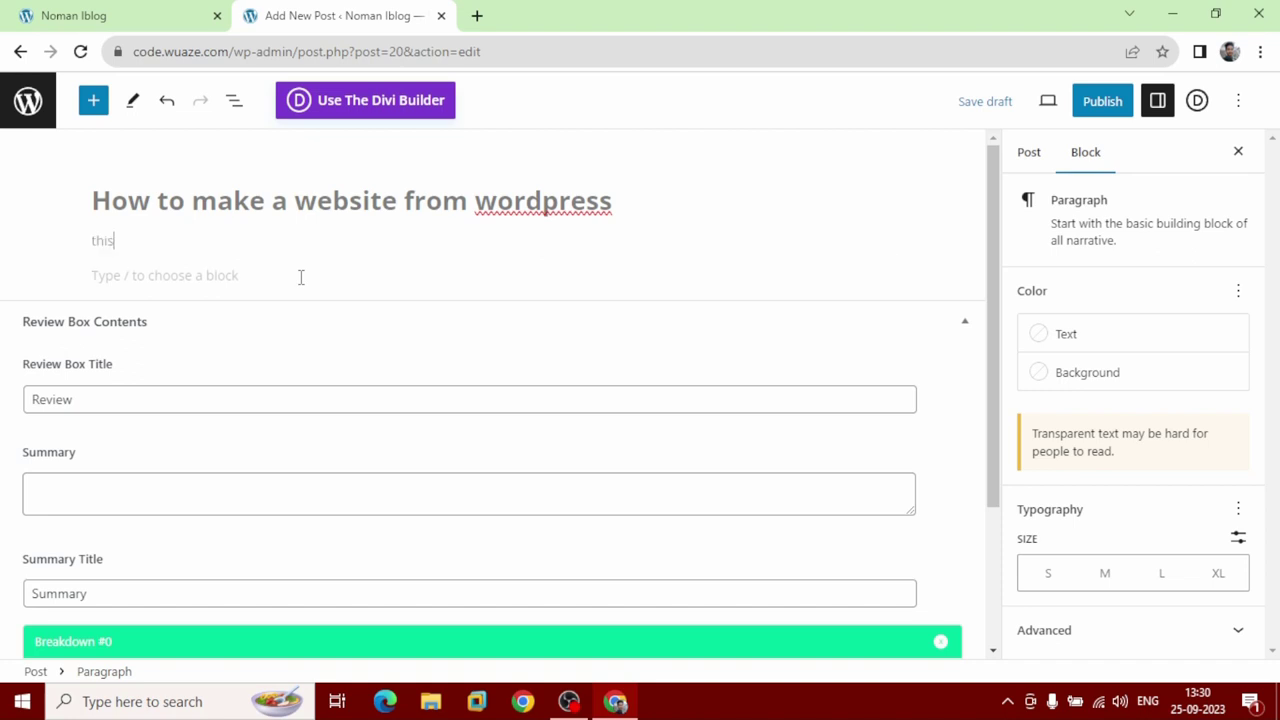
{"action": "type", "text": " is our first post"}
Add a new 'Theme Customization' category in the Post sidebar and tick it for this post.
{"action": "left_click", "coordinate": [1028, 170]}
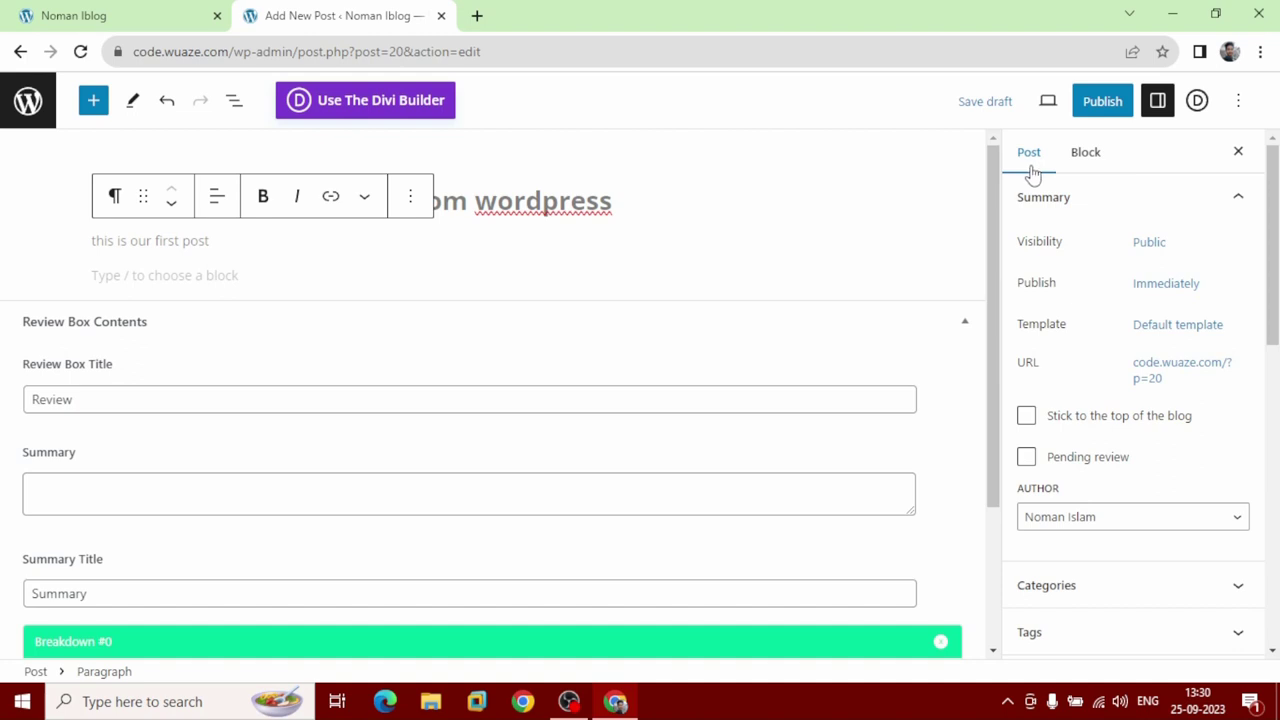
{"action": "scroll", "coordinate": [1115, 470], "scroll_direction": "down", "scroll_amount": 2}
{"action": "scroll", "coordinate": [1115, 475], "scroll_direction": "down", "scroll_amount": 3}
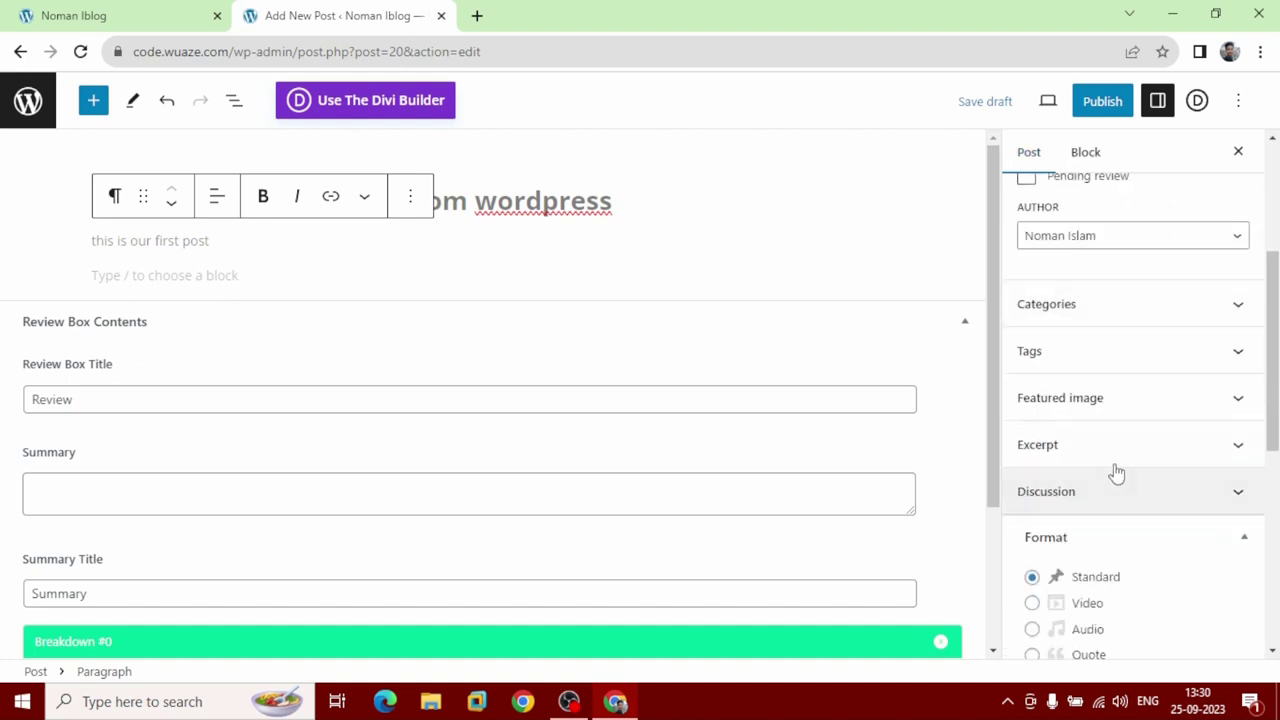
{"action": "left_click", "coordinate": [1159, 313]}
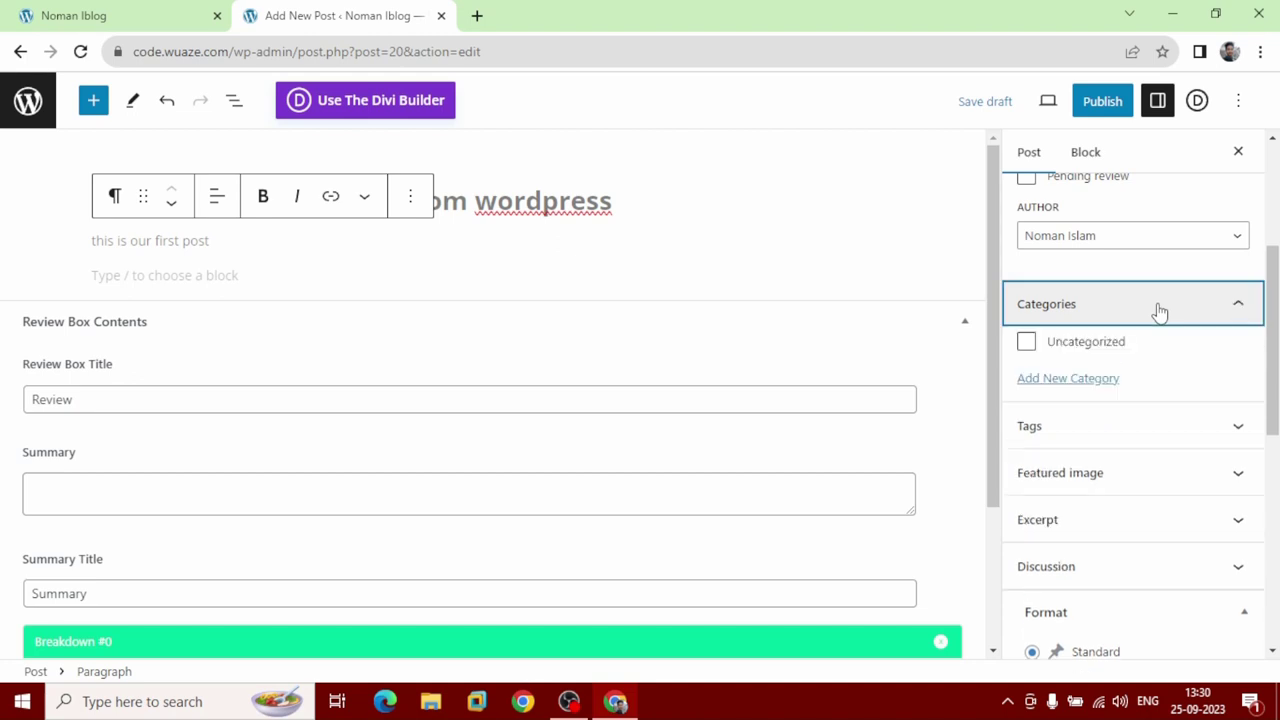
{"action": "left_click", "coordinate": [1073, 382]}
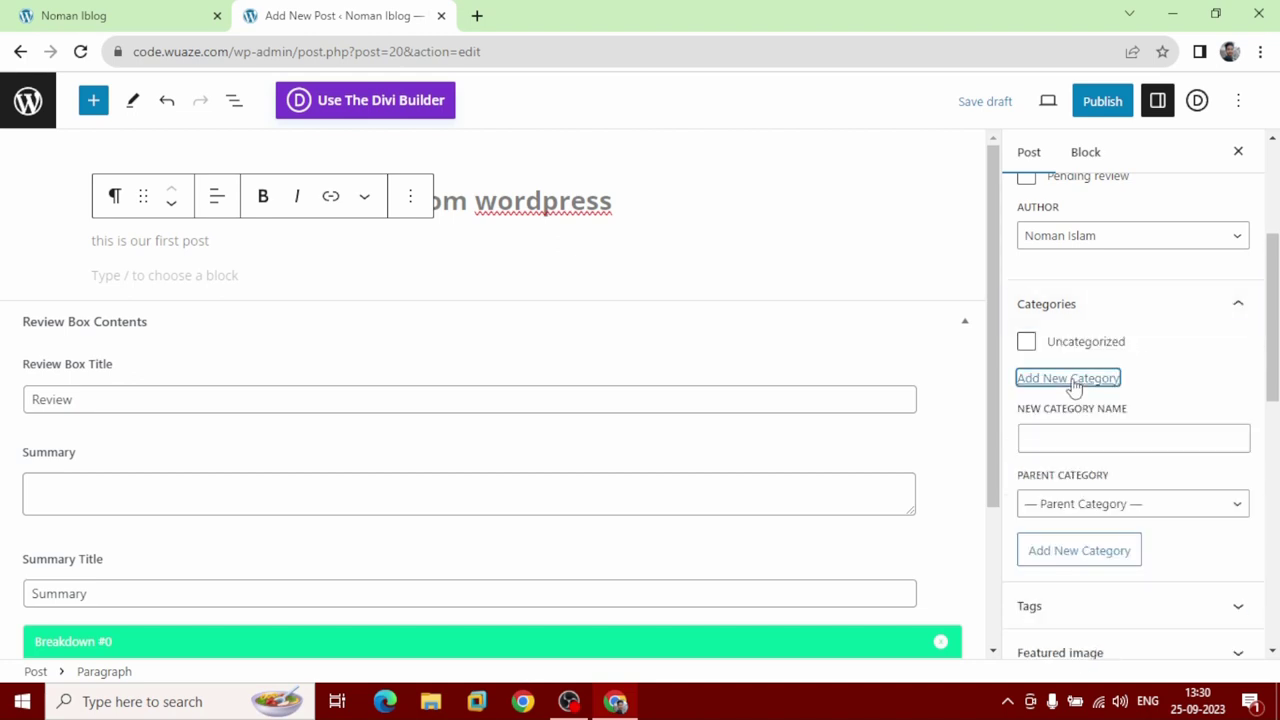
{"action": "left_click", "coordinate": [1071, 446]}
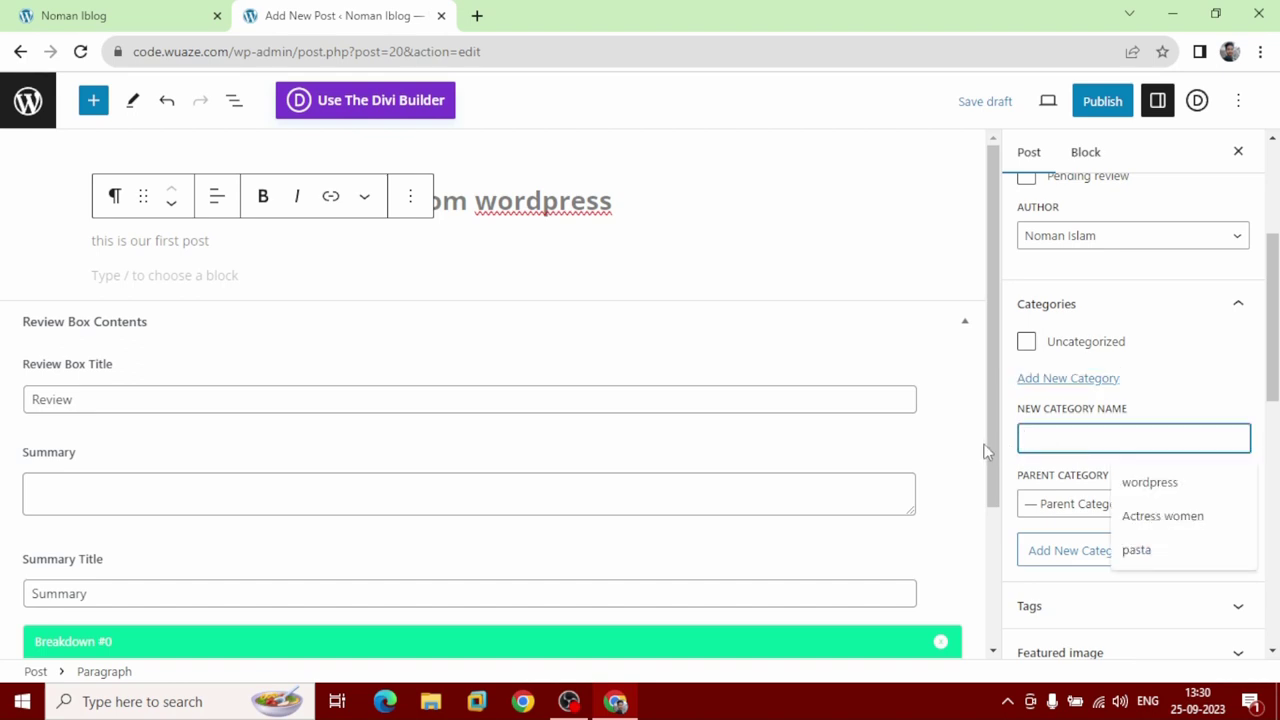
{"action": "type", "text": "Theme"}
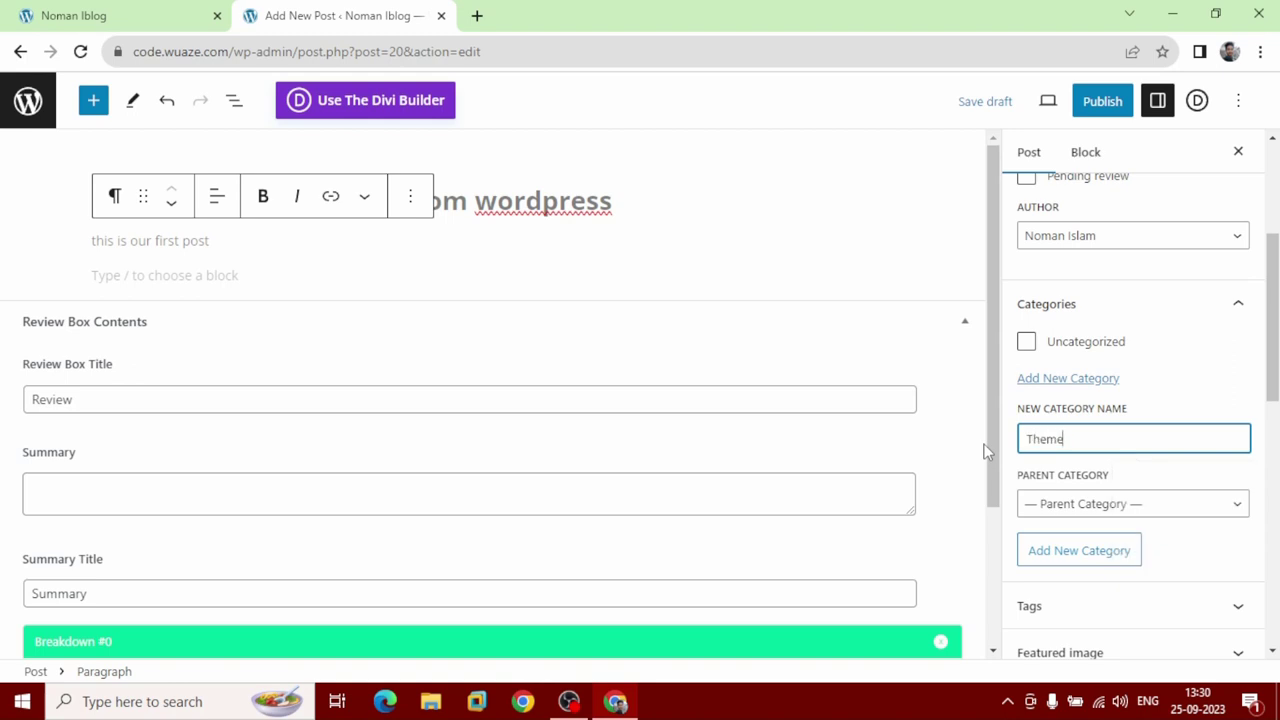
{"action": "type", "text": " Customization"}
{"action": "key", "text": "Return"}
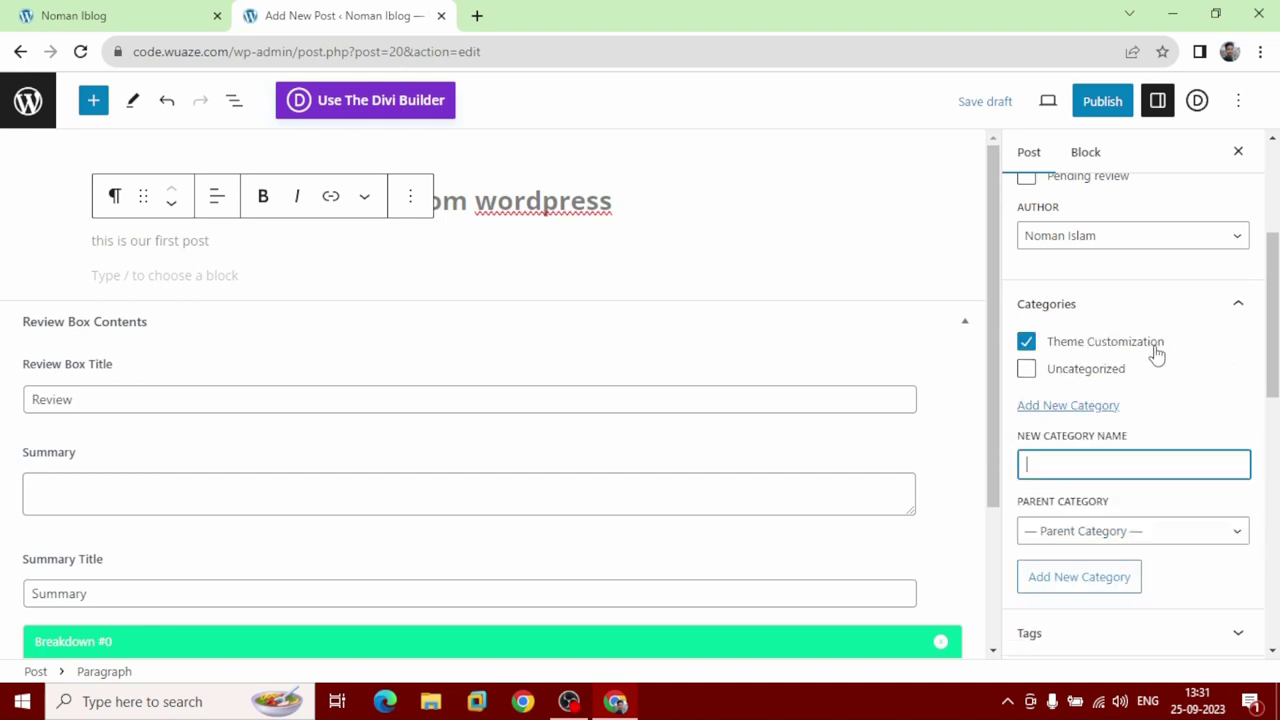
{"action": "scroll", "coordinate": [1140, 500], "scroll_direction": "down", "scroll_amount": 2}
{"action": "scroll", "coordinate": [1142, 508], "scroll_direction": "down", "scroll_amount": 1}
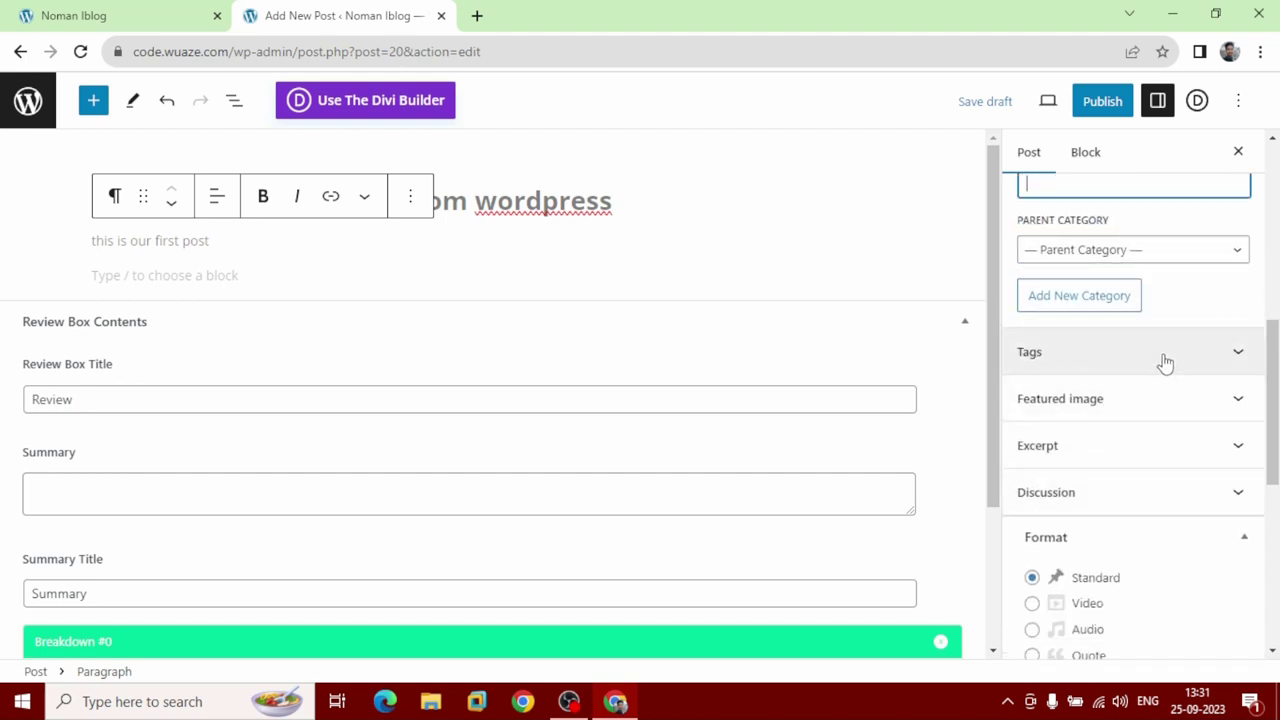
Add the tags 'how to make a website from wordpress' and 'wordpress blog', then expand Featured image.
{"action": "left_click", "coordinate": [1165, 362]}
{"action": "left_click", "coordinate": [1117, 410]}
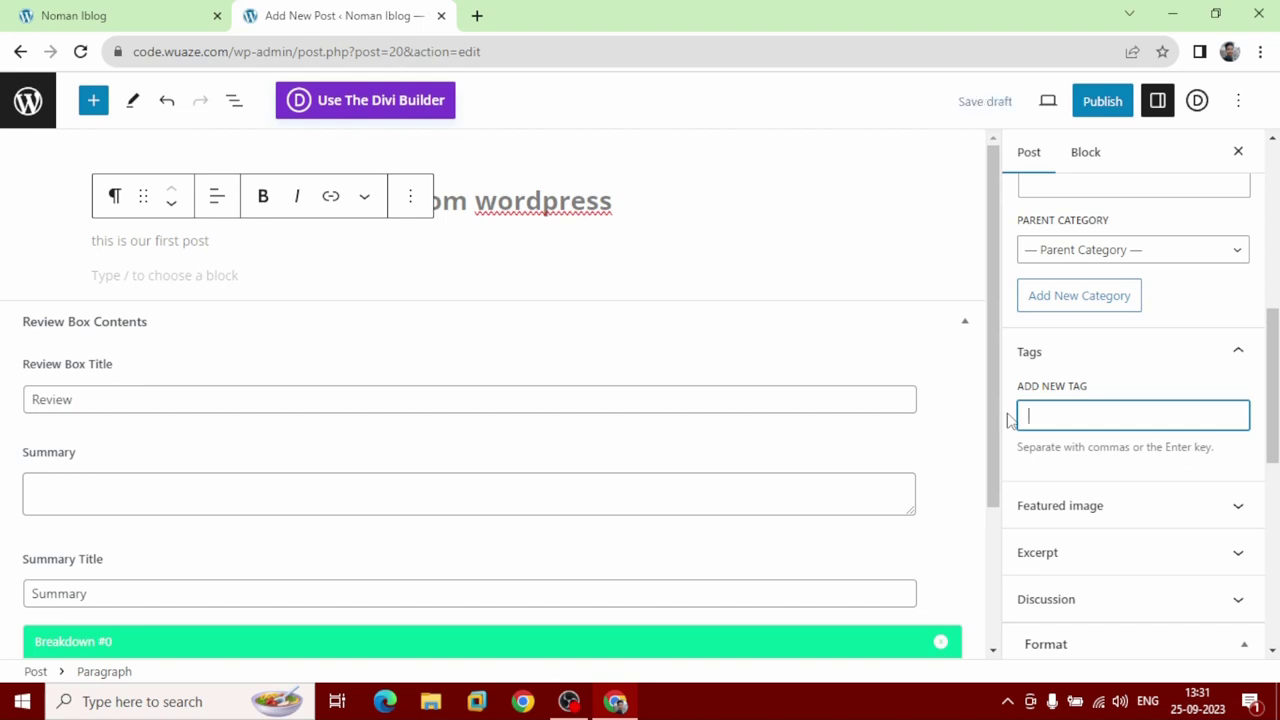
{"action": "type", "text": "how to make a website fro"}
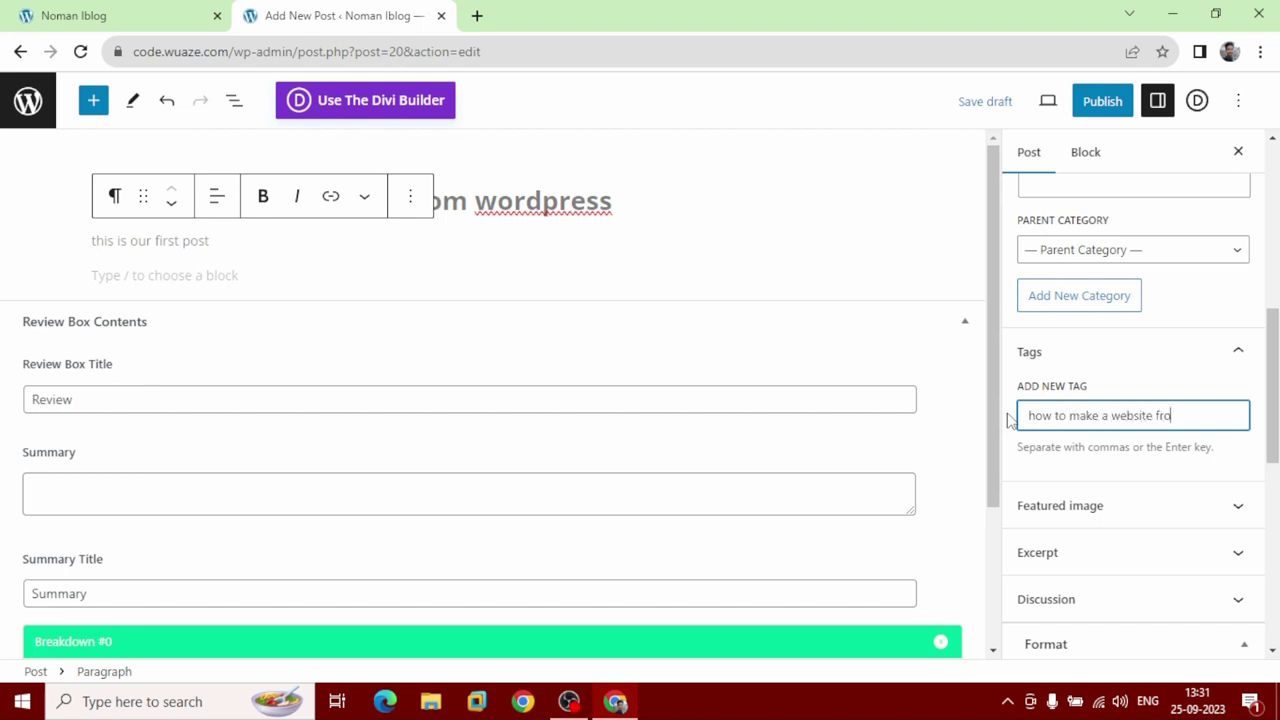
{"action": "type", "text": "m wordpress"}
{"action": "key", "text": "Return"}
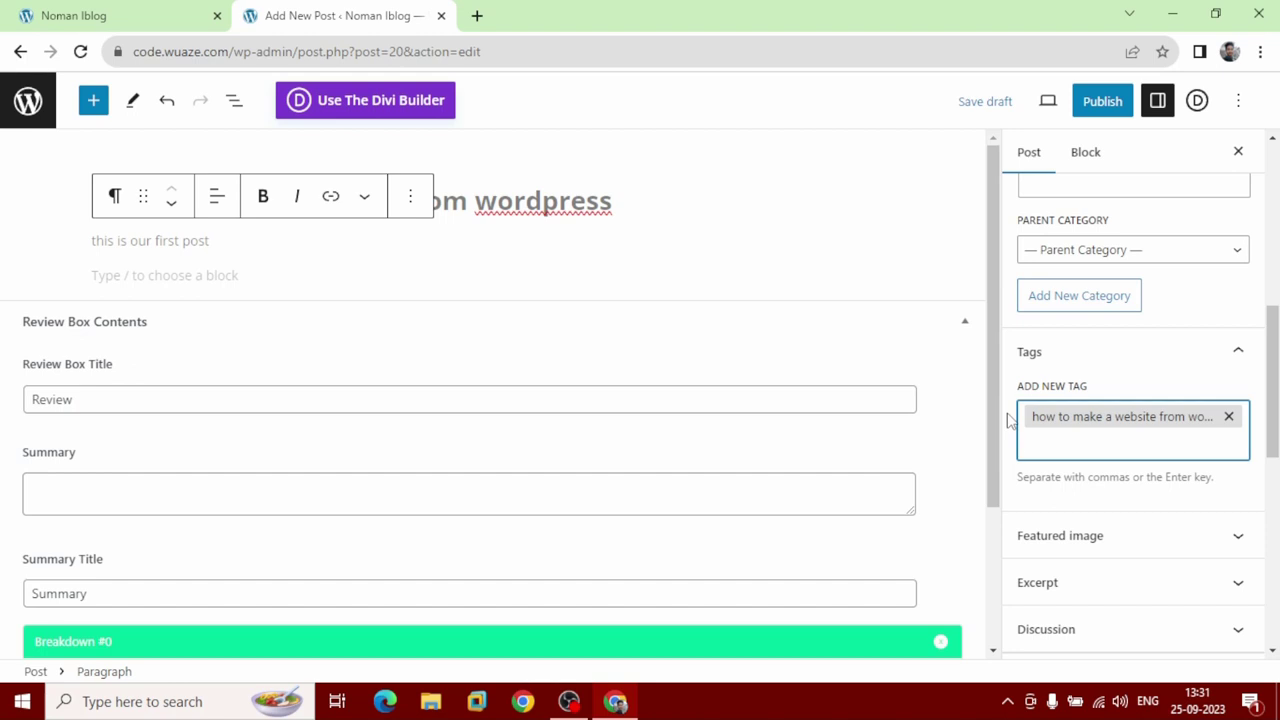
{"action": "type", "text": "wordpress blog"}
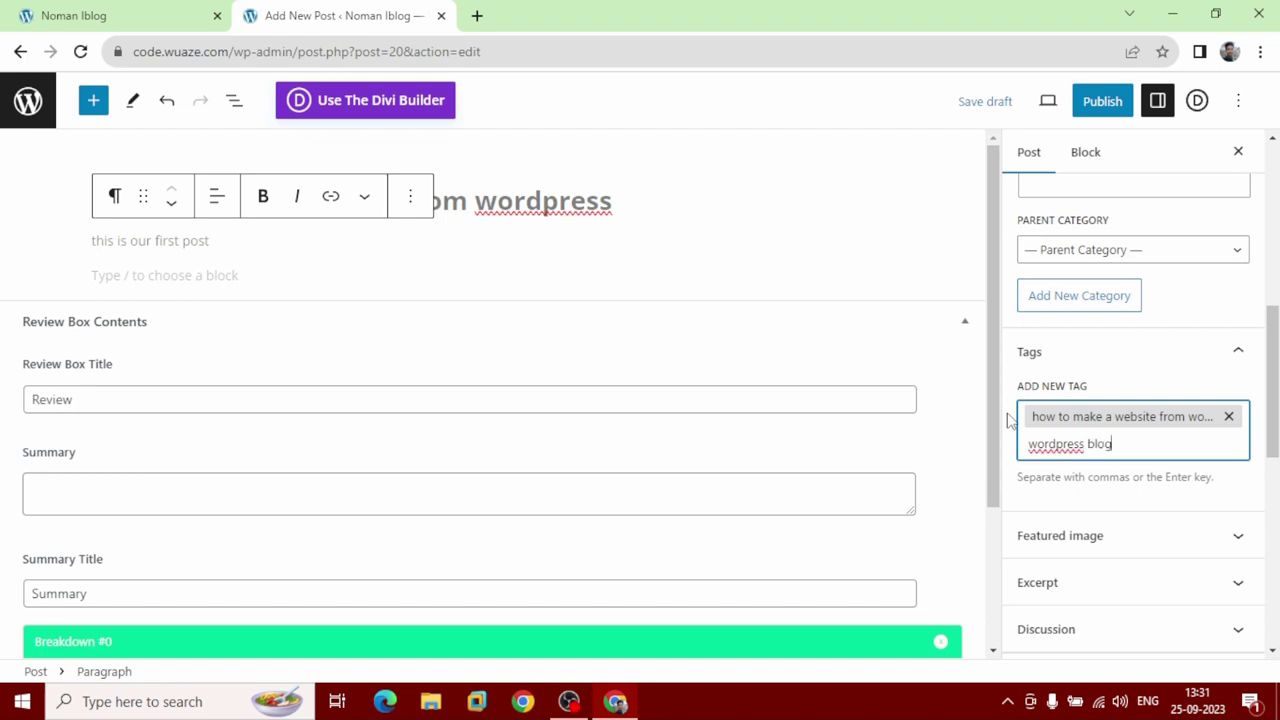
{"action": "key", "text": "Return"}
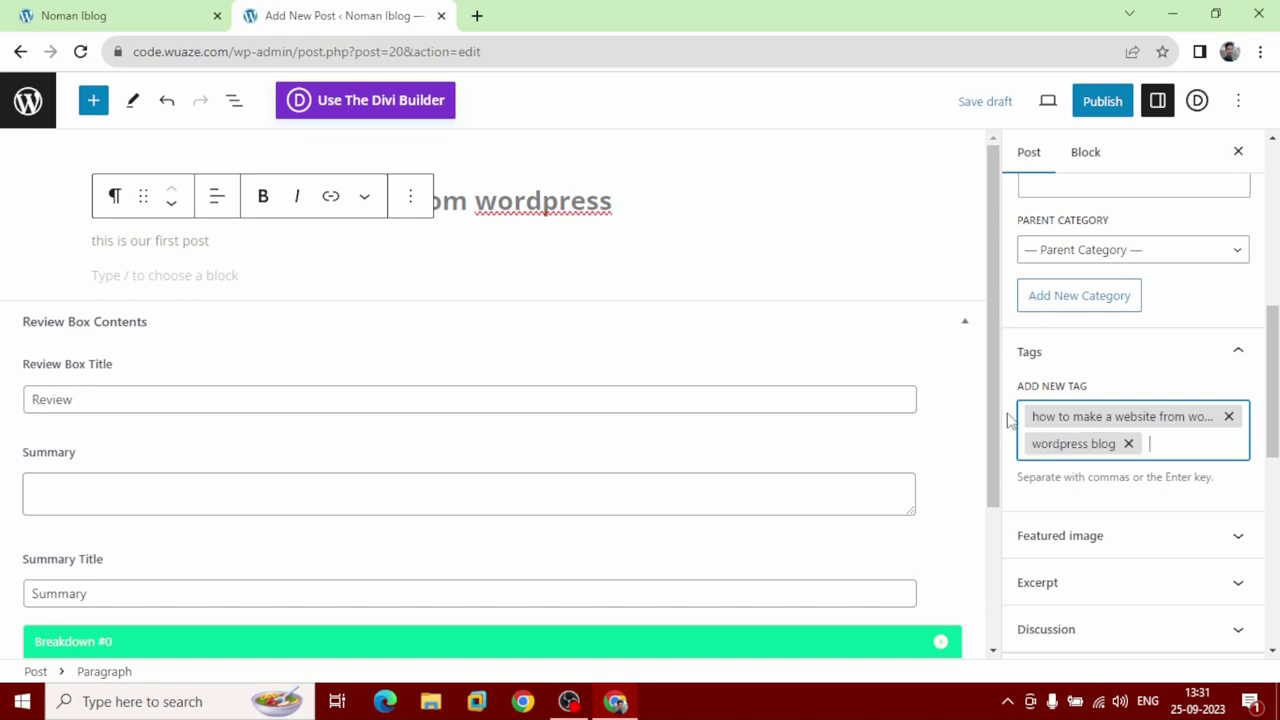
{"action": "key", "text": "BackSpace"}
{"action": "key", "text": "BackSpace"}
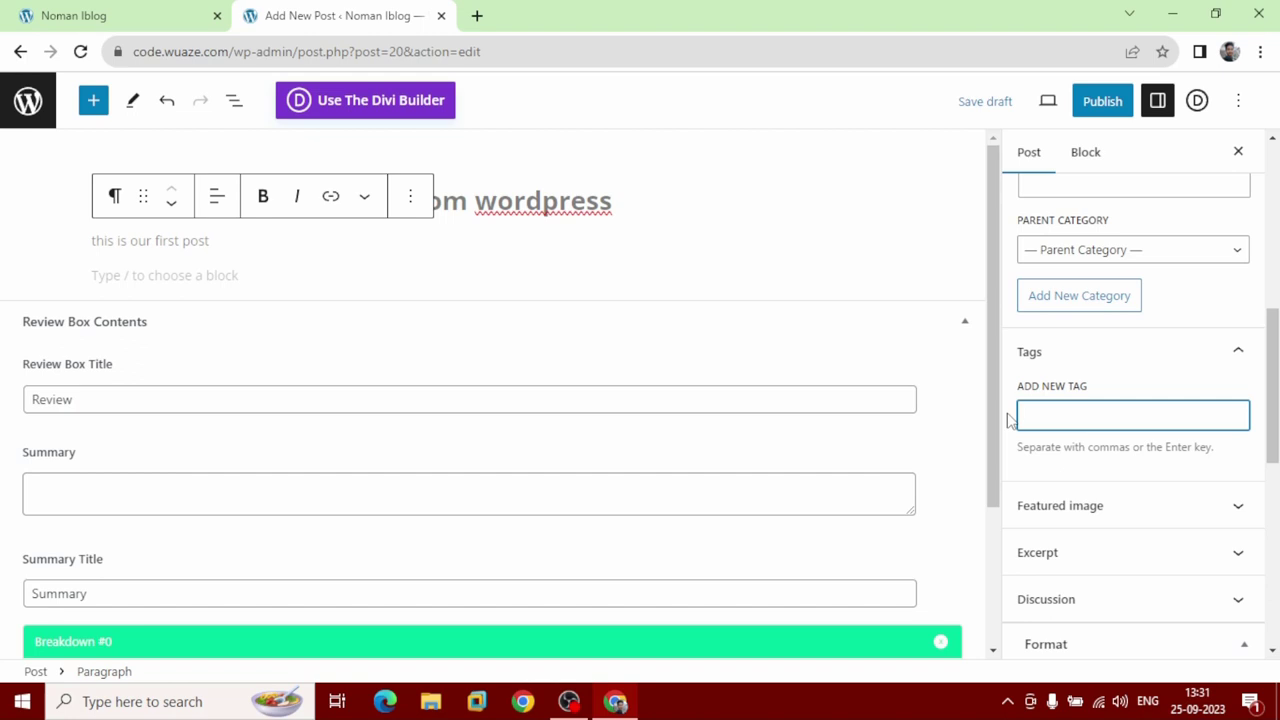
{"action": "left_click", "coordinate": [1113, 511]}
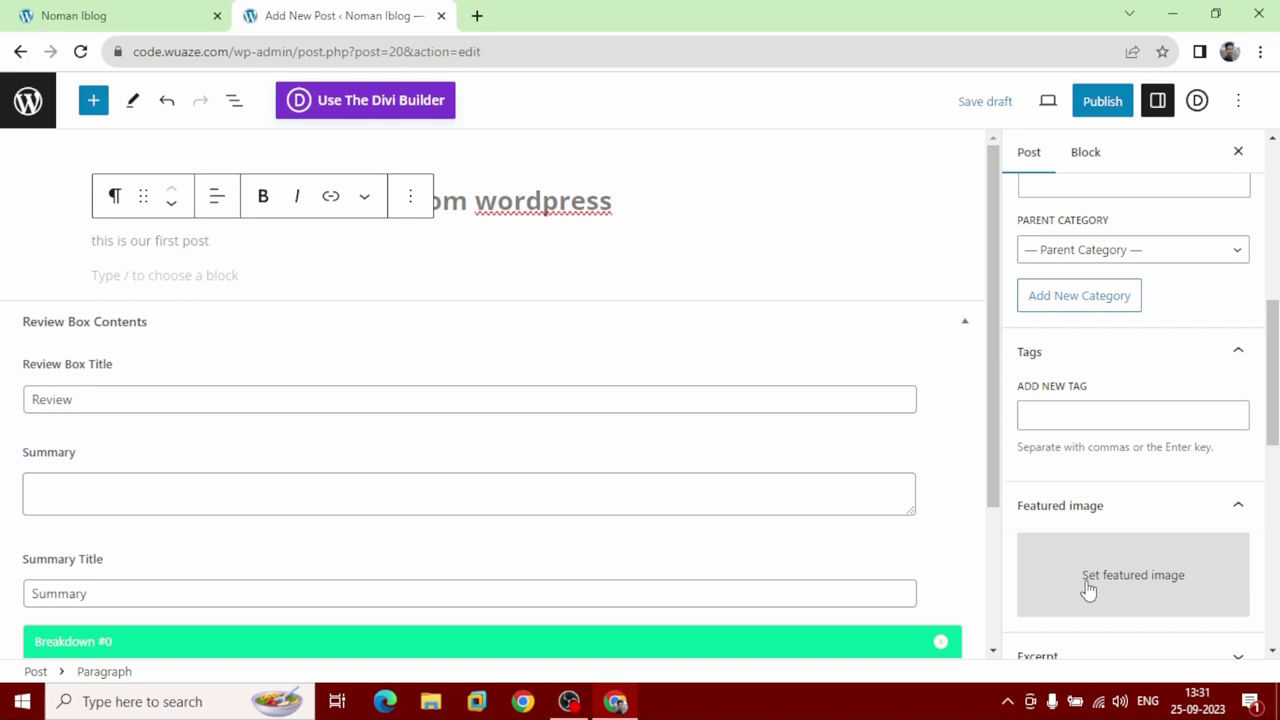
Upload the Cloudflare Workers thumbnail PNG from the home folder and set it as featured image.
{"action": "left_click", "coordinate": [1088, 590]}
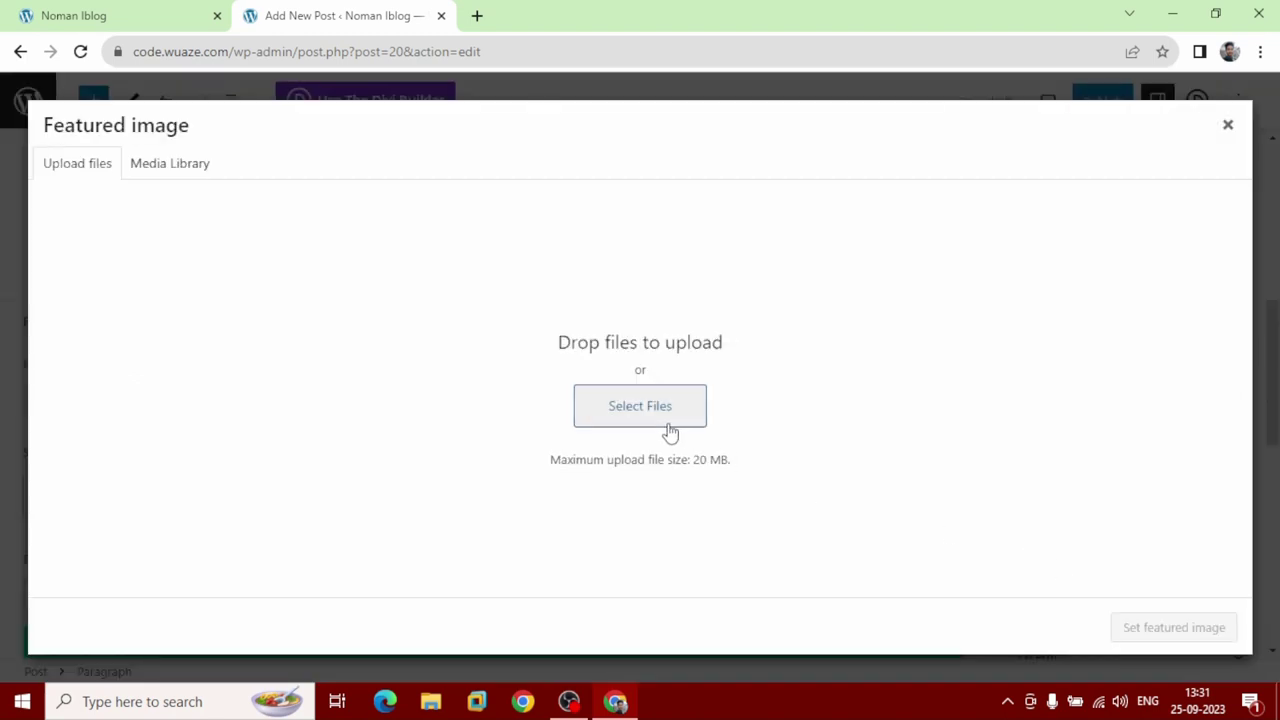
{"action": "left_click", "coordinate": [660, 421]}
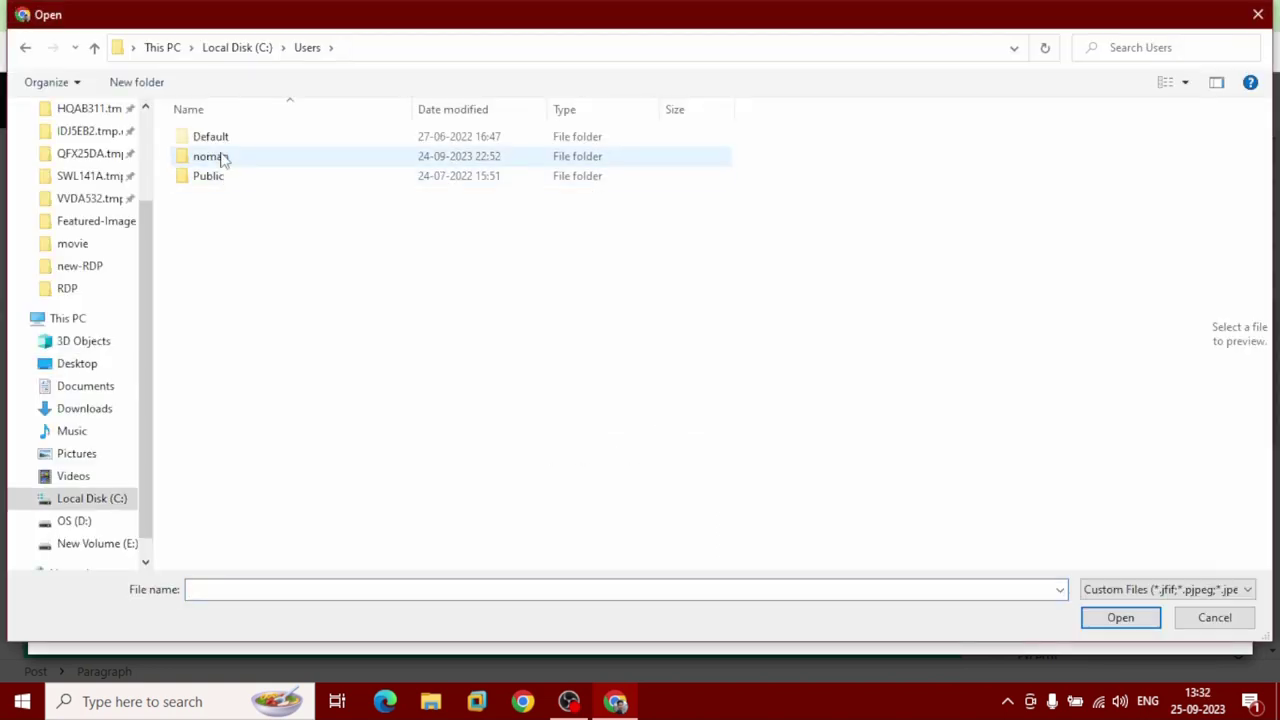
{"action": "double_click", "coordinate": [223, 158]}
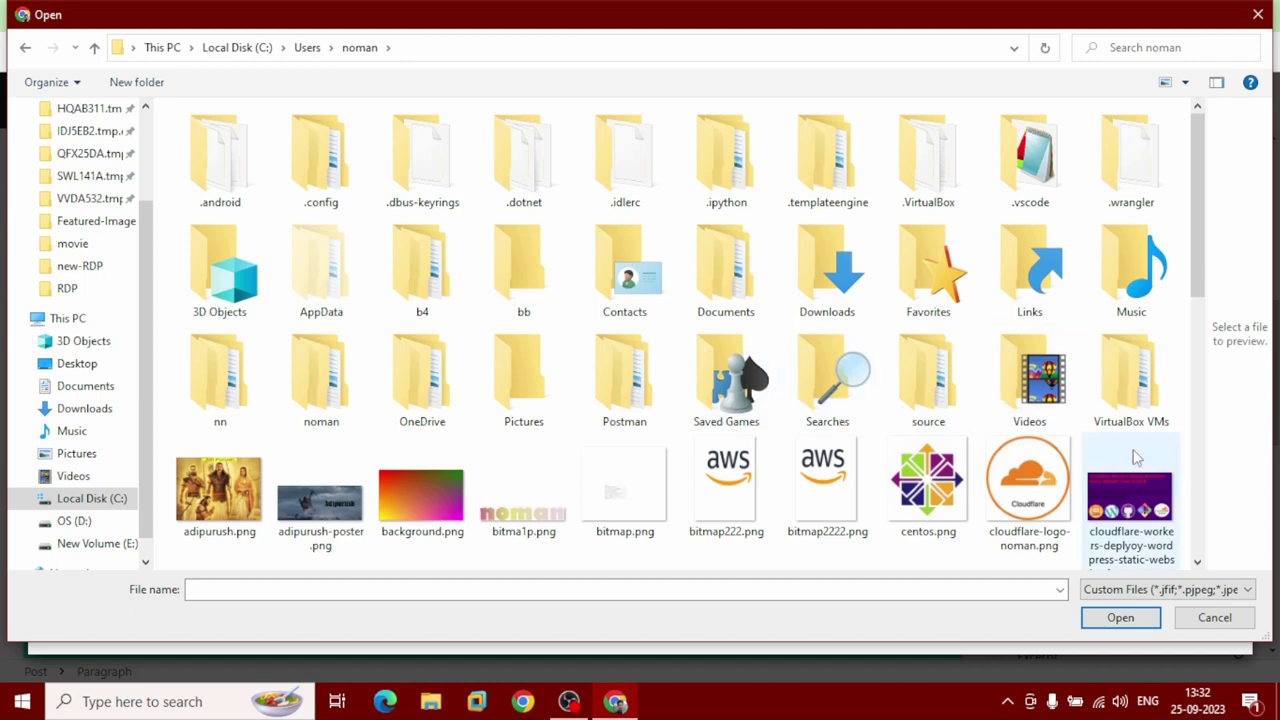
{"action": "left_click", "coordinate": [1117, 620]}
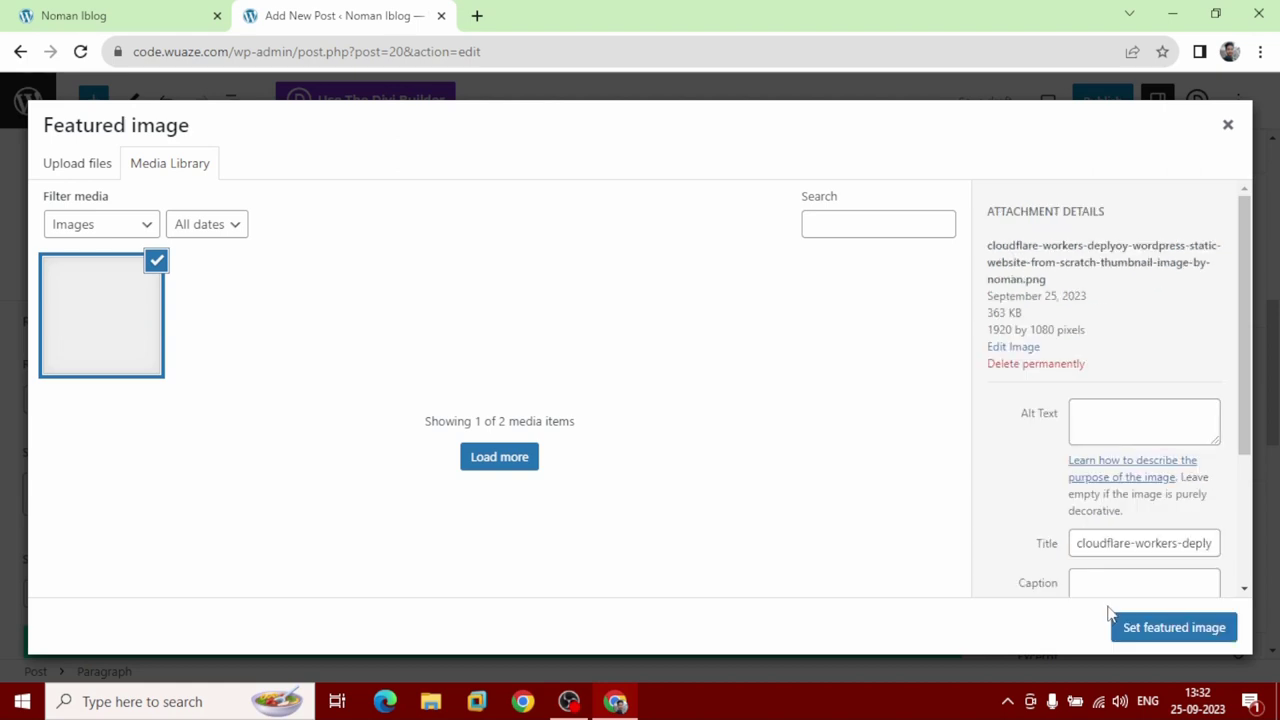
{"action": "left_click", "coordinate": [1172, 630]}
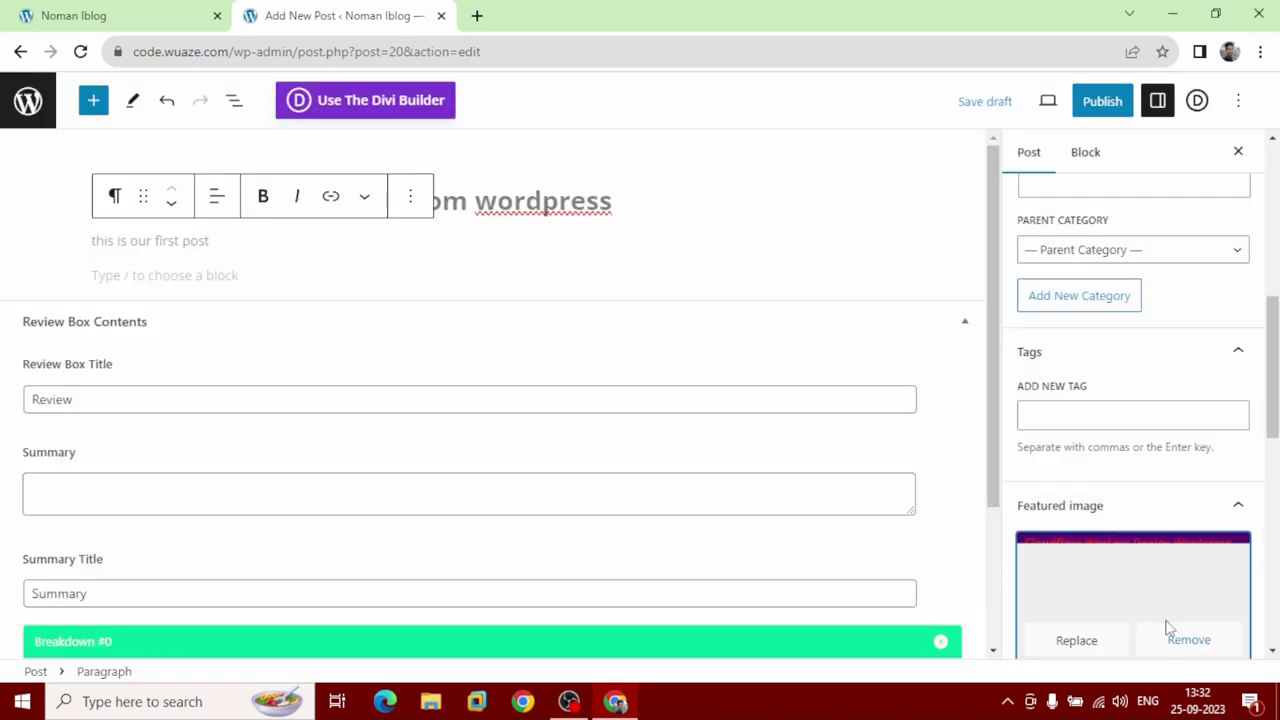
Enter the excerpt 'this is an overview of our post.' in the Excerpt section.
{"action": "scroll", "coordinate": [1165, 610], "scroll_direction": "down", "scroll_amount": 4}
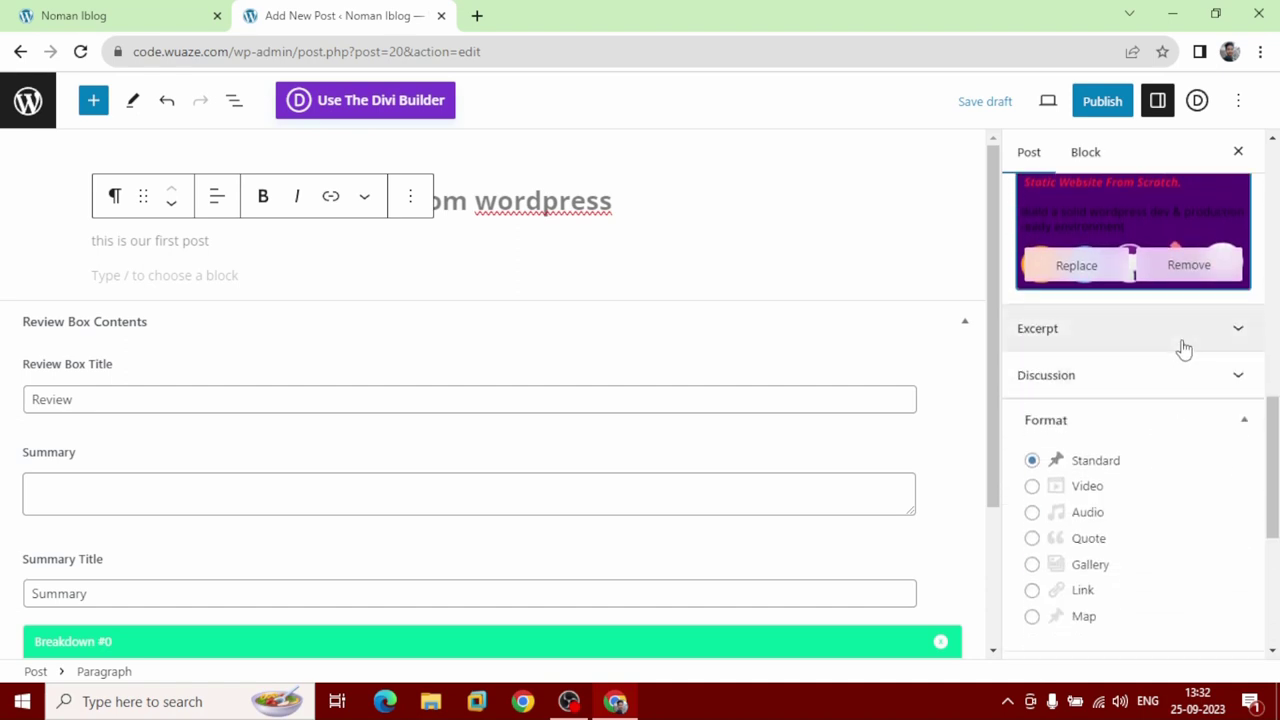
{"action": "left_click", "coordinate": [1184, 348]}
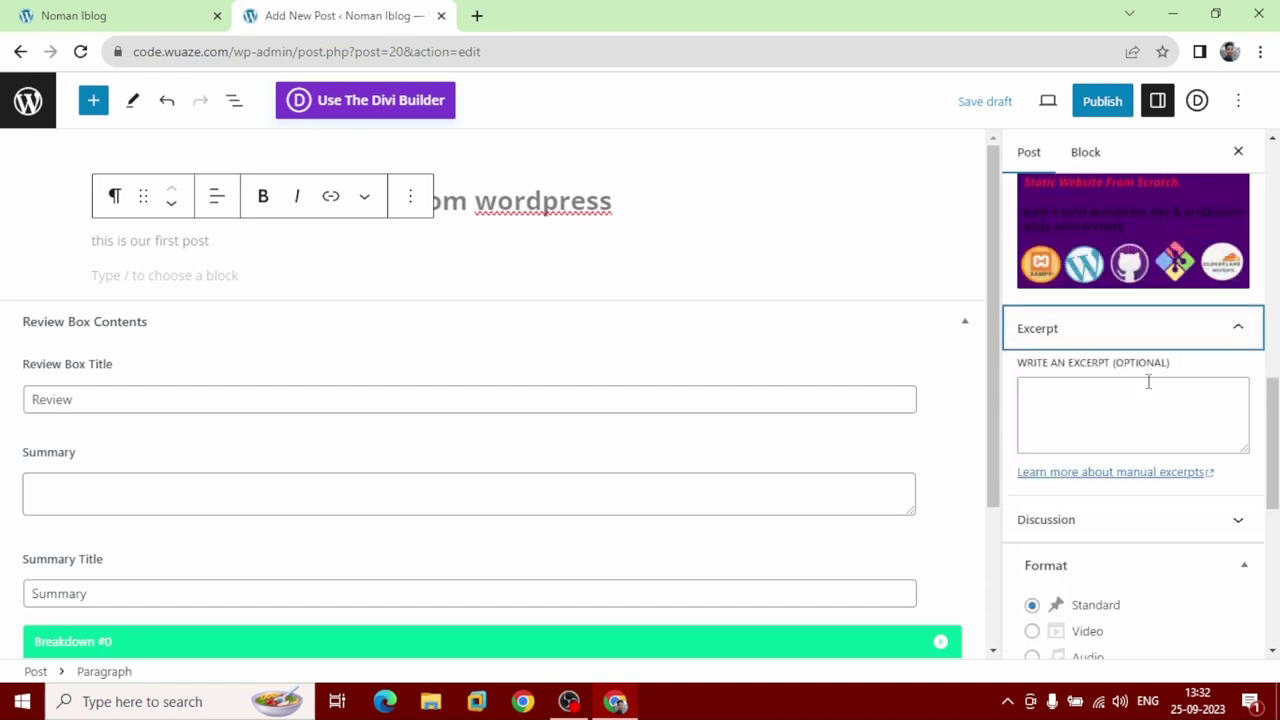
{"action": "left_click", "coordinate": [1138, 395]}
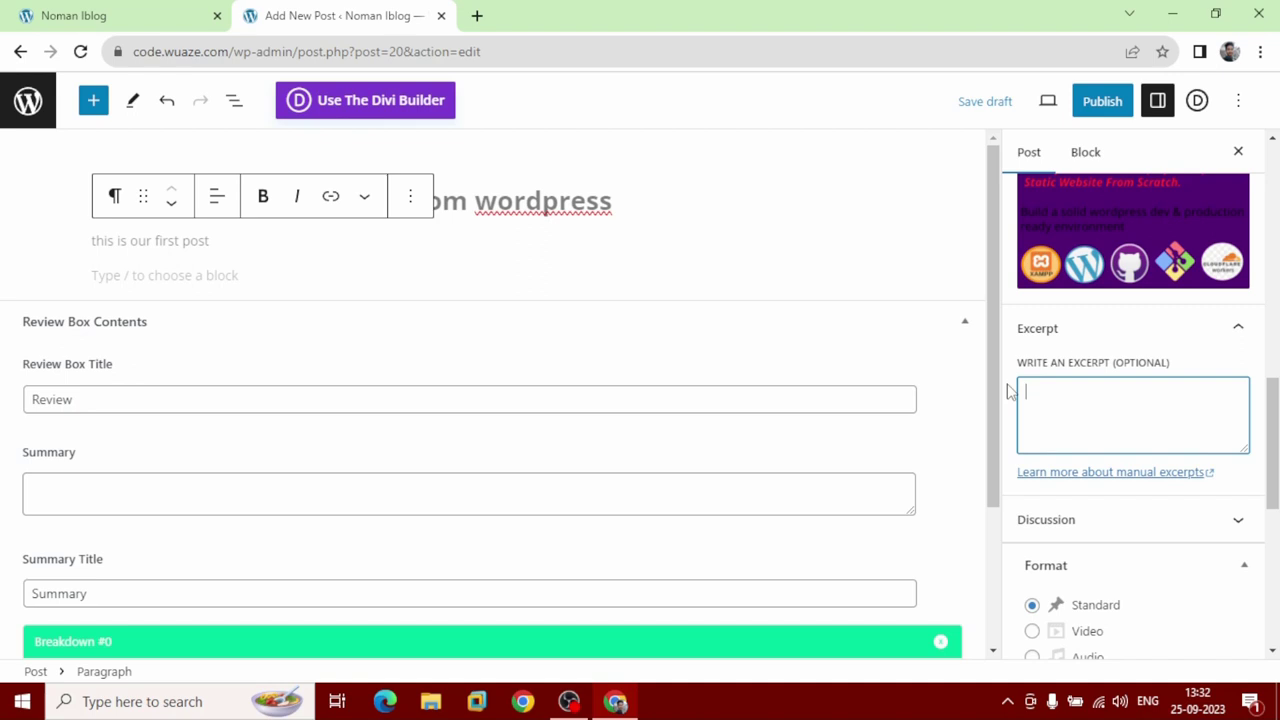
{"action": "type", "text": "this is e"}
{"action": "key", "text": "BackSpace"}
{"action": "type", "text": "an overview of our "}
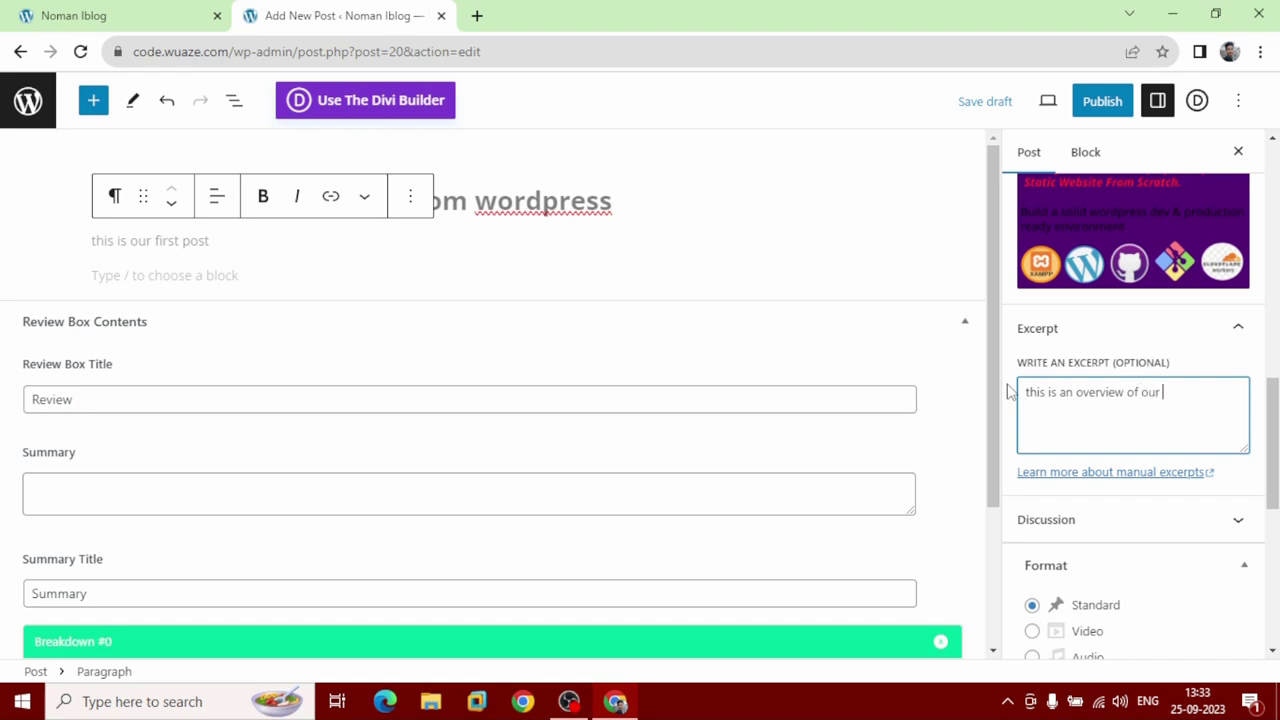
{"action": "type", "text": "post."}
{"action": "scroll", "coordinate": [1058, 452], "scroll_direction": "down", "scroll_amount": 2}
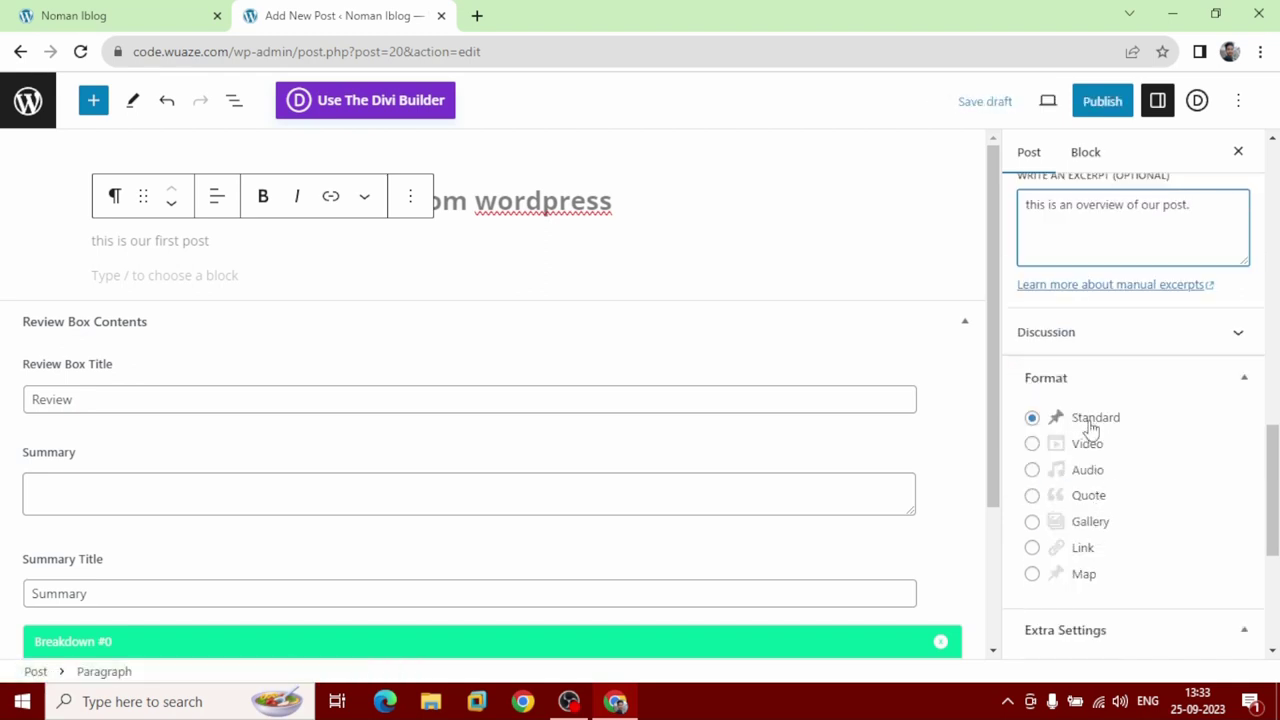
{"action": "scroll", "coordinate": [1090, 425], "scroll_direction": "down", "scroll_amount": 3}
{"action": "scroll", "coordinate": [1090, 425], "scroll_direction": "down", "scroll_amount": 1}
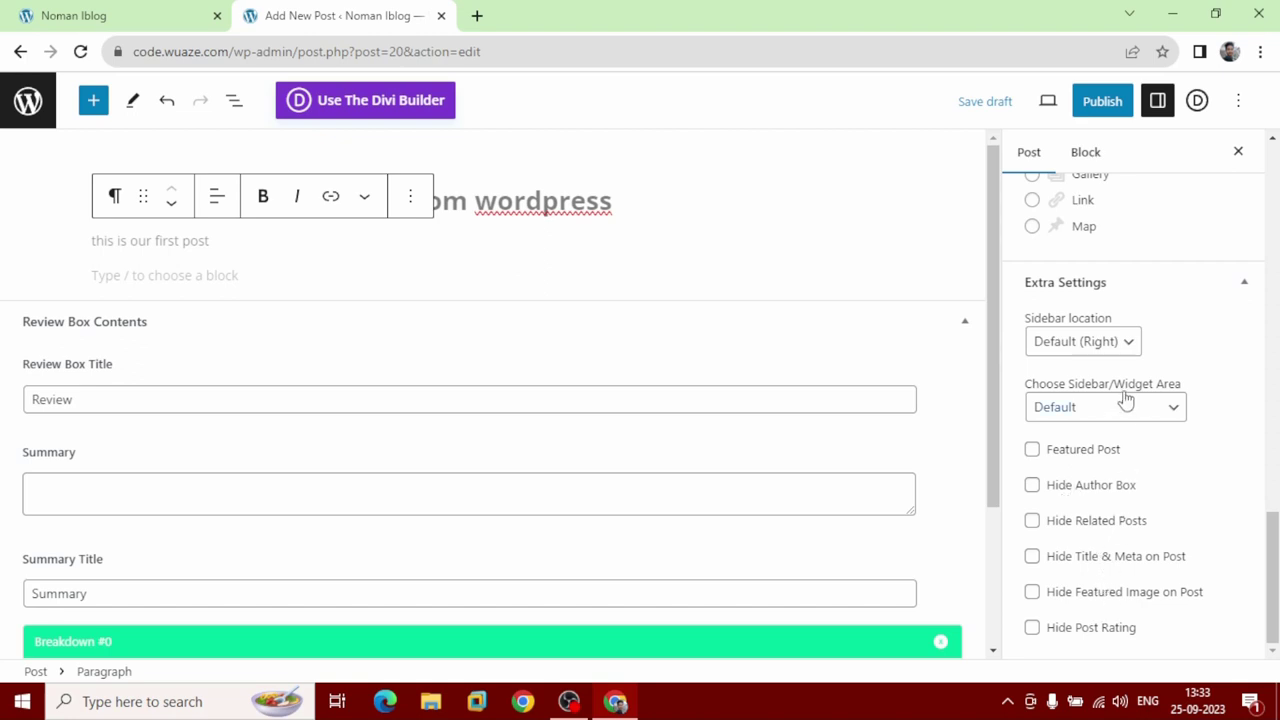
{"action": "scroll", "coordinate": [1126, 402], "scroll_direction": "up", "scroll_amount": 10}
{"action": "scroll", "coordinate": [1124, 398], "scroll_direction": "up", "scroll_amount": 5}
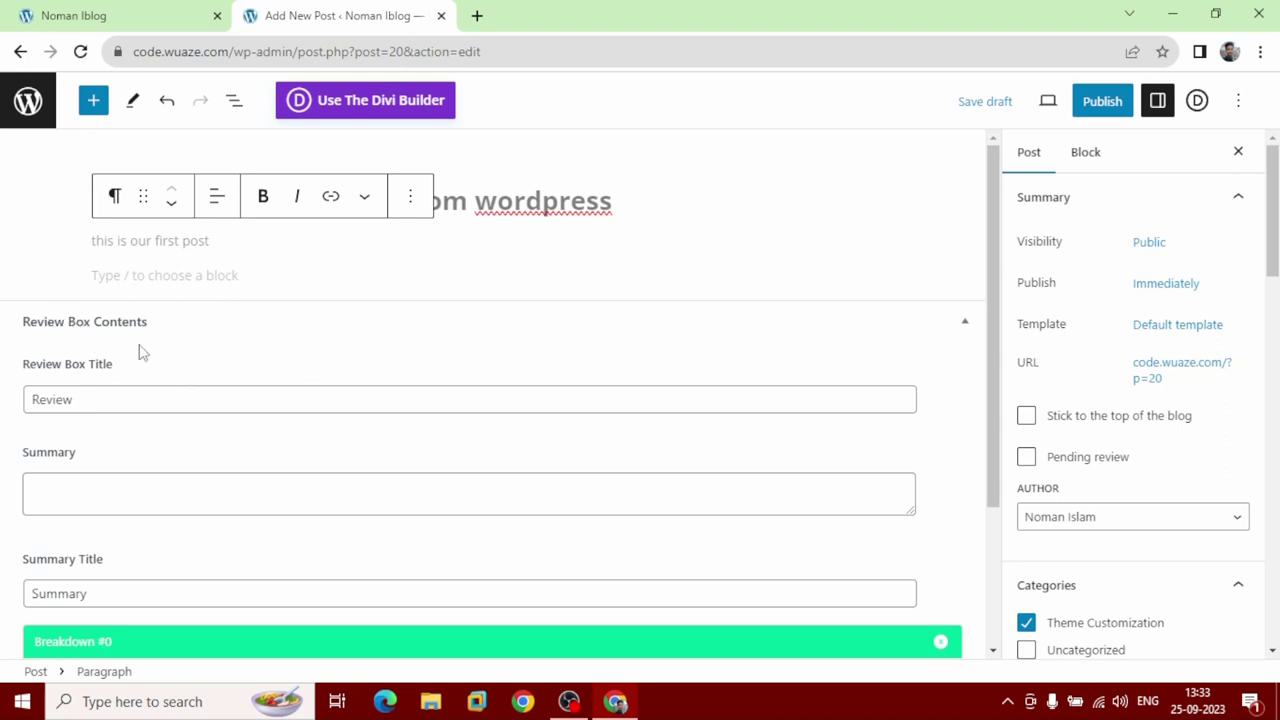
Write the review box summary 'we can build wordpress on aws.'.
{"action": "left_click", "coordinate": [144, 490]}
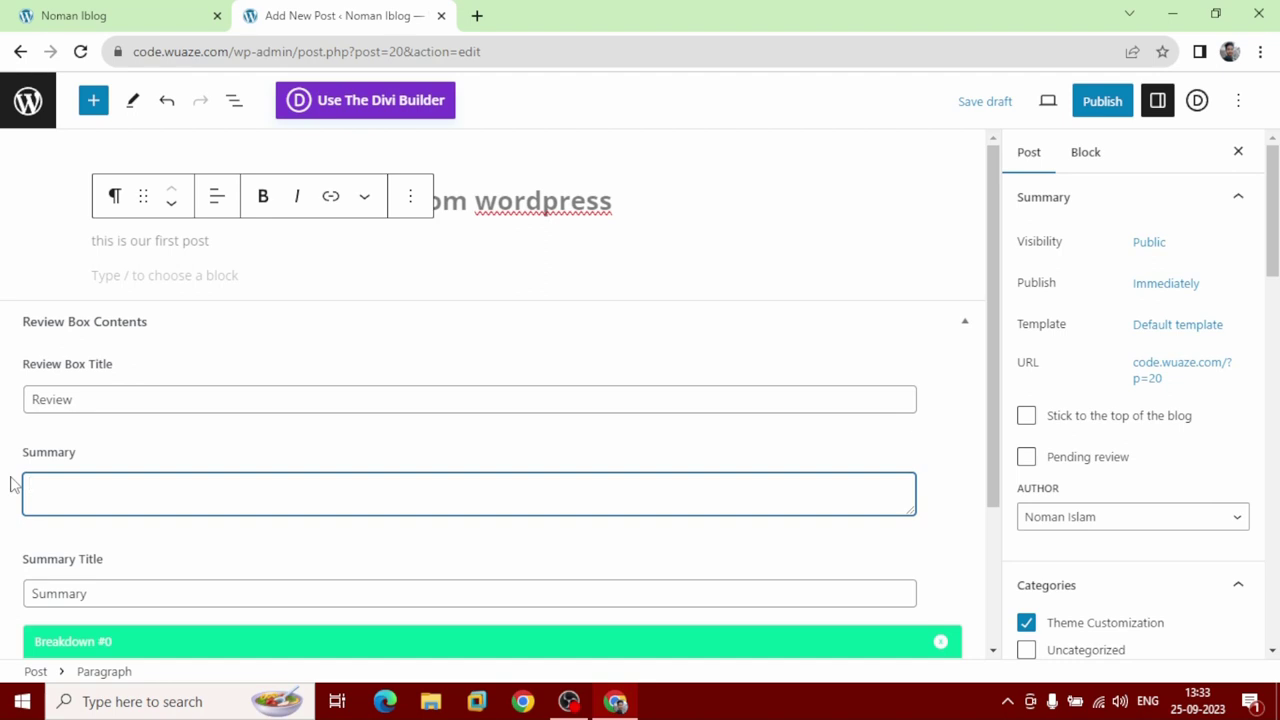
{"action": "type", "text": "we can build wordpress on aws"}
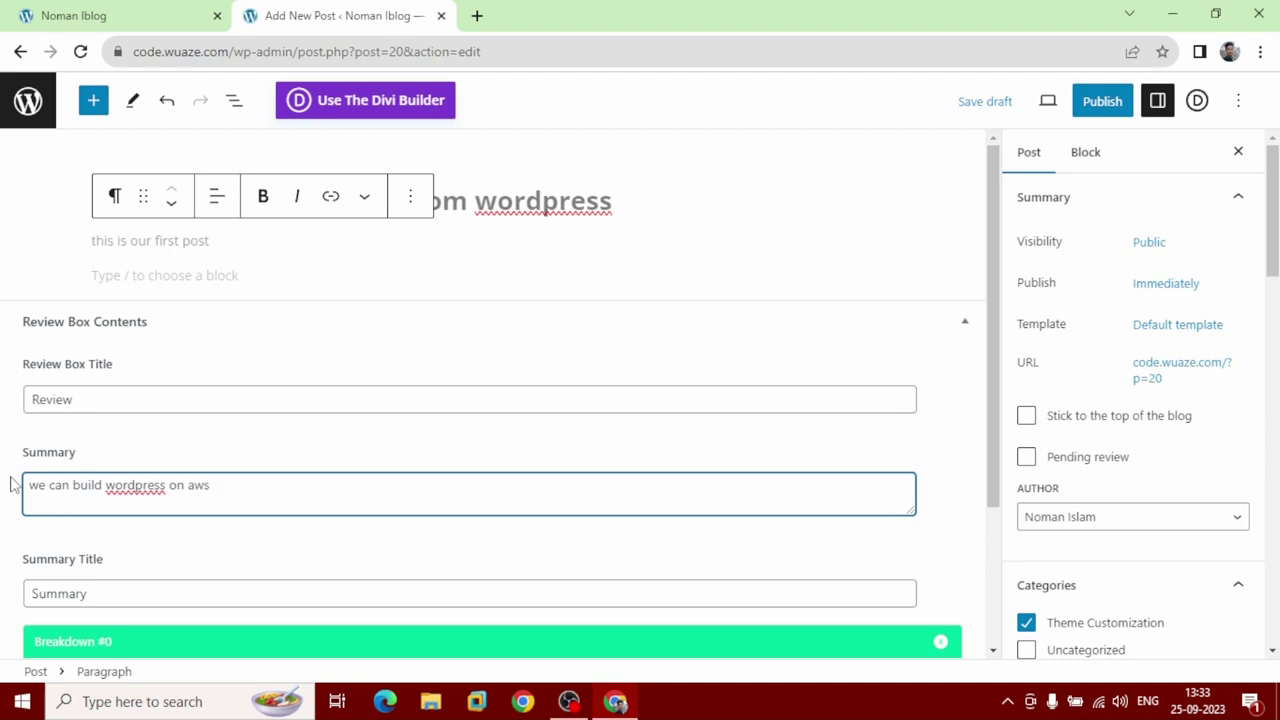
{"action": "type", "text": "."}
{"action": "scroll", "coordinate": [36, 460], "scroll_direction": "down", "scroll_amount": 2}
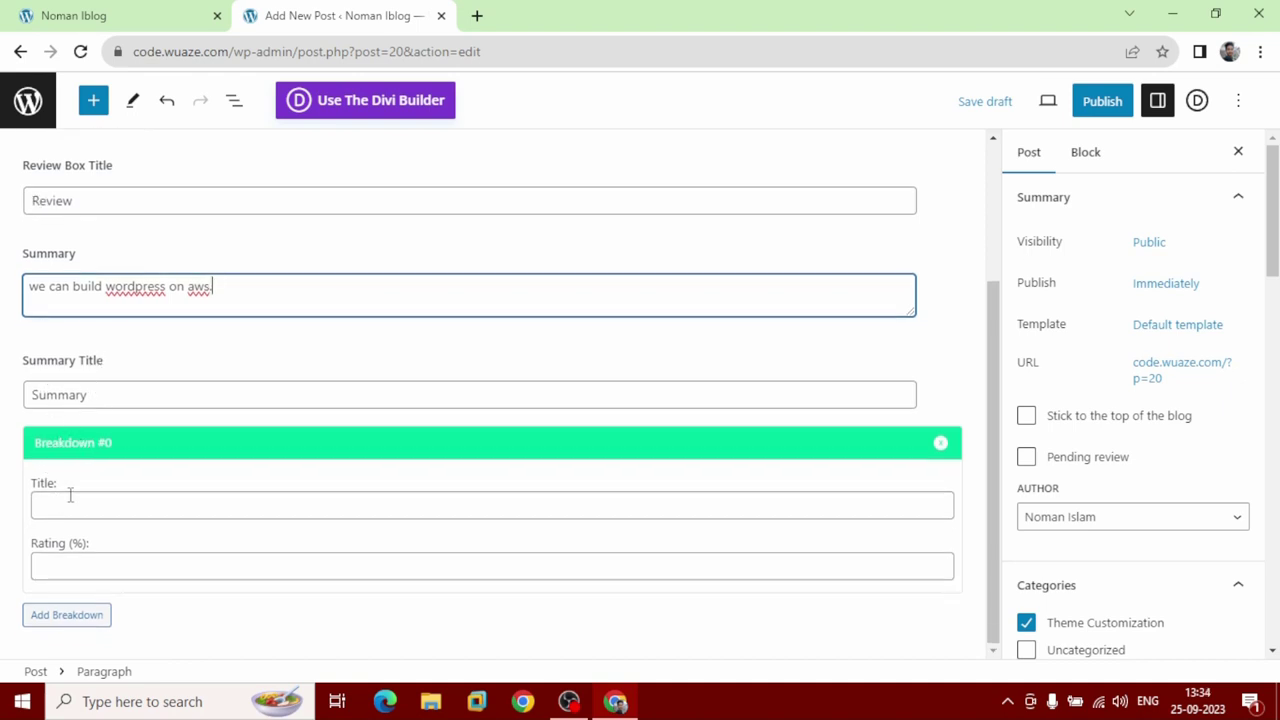
Add review breakdowns 'divi extra theme best option for news and blog webiste' at 80 and 'Responsive' at 100.
{"action": "left_click", "coordinate": [80, 500]}
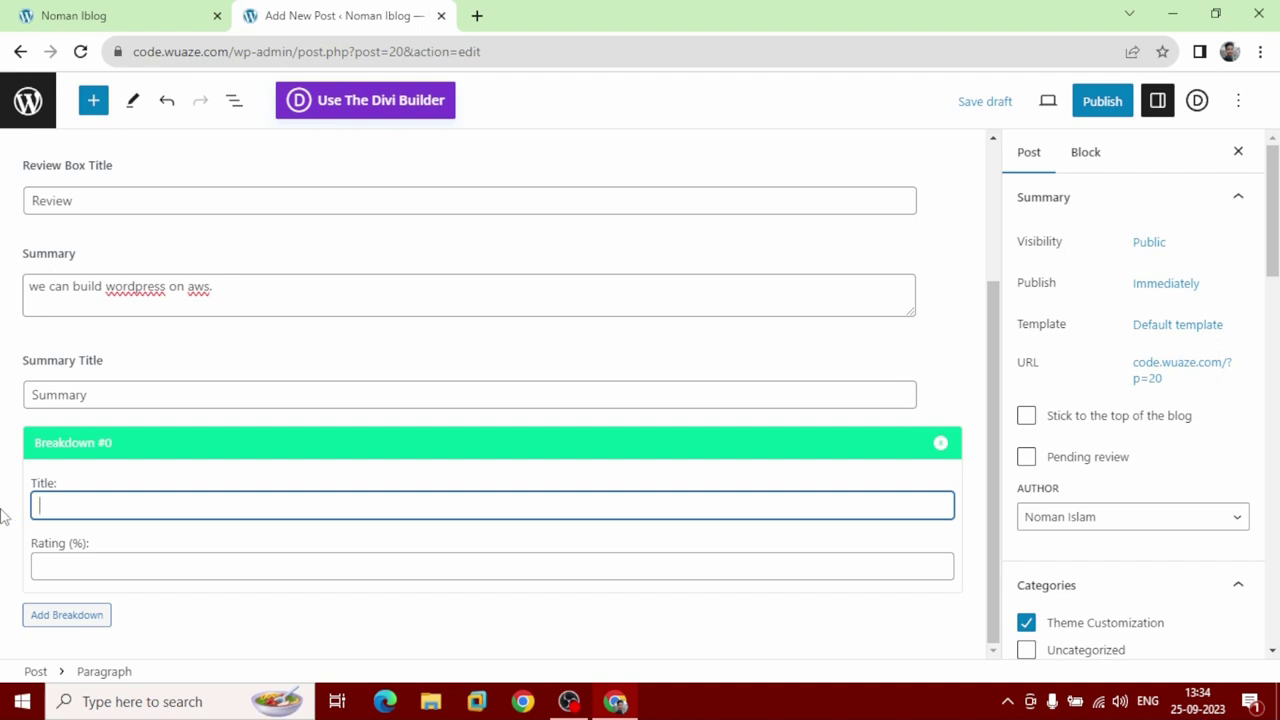
{"action": "type", "text": "divi extra theme best op"}
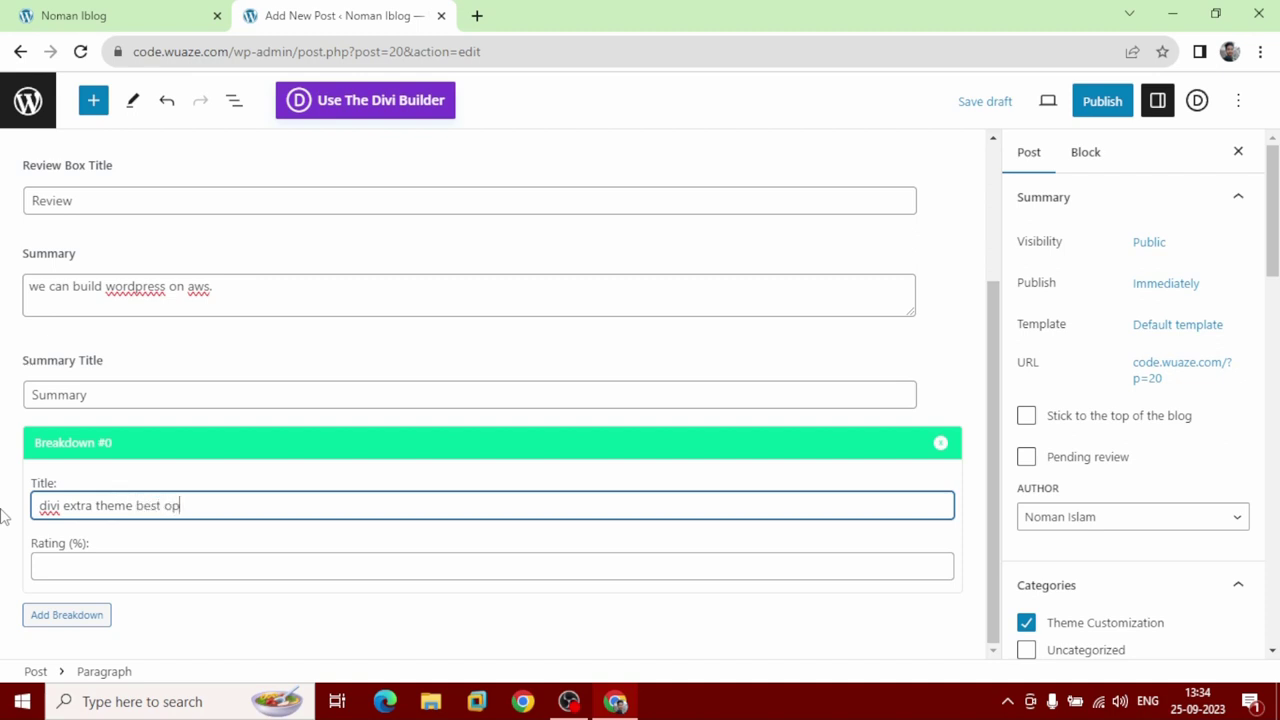
{"action": "type", "text": "tion for news and blog "}
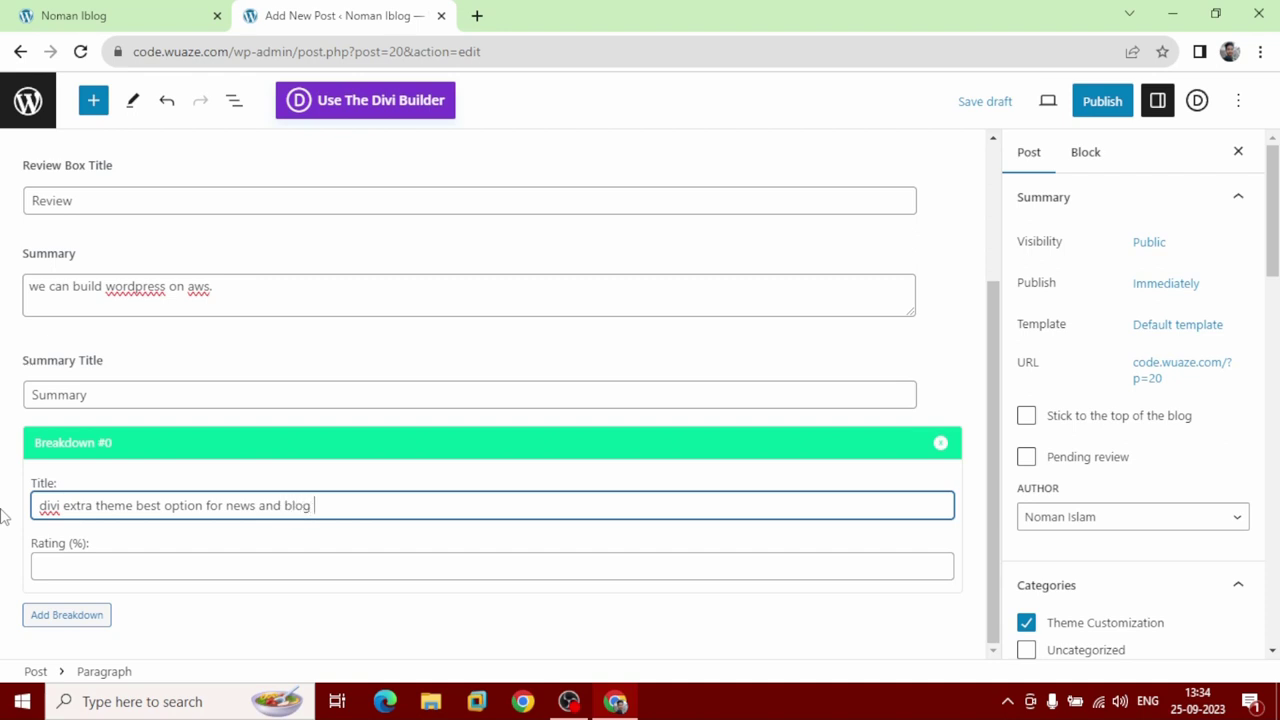
{"action": "type", "text": "webiste"}
{"action": "left_click", "coordinate": [58, 554]}
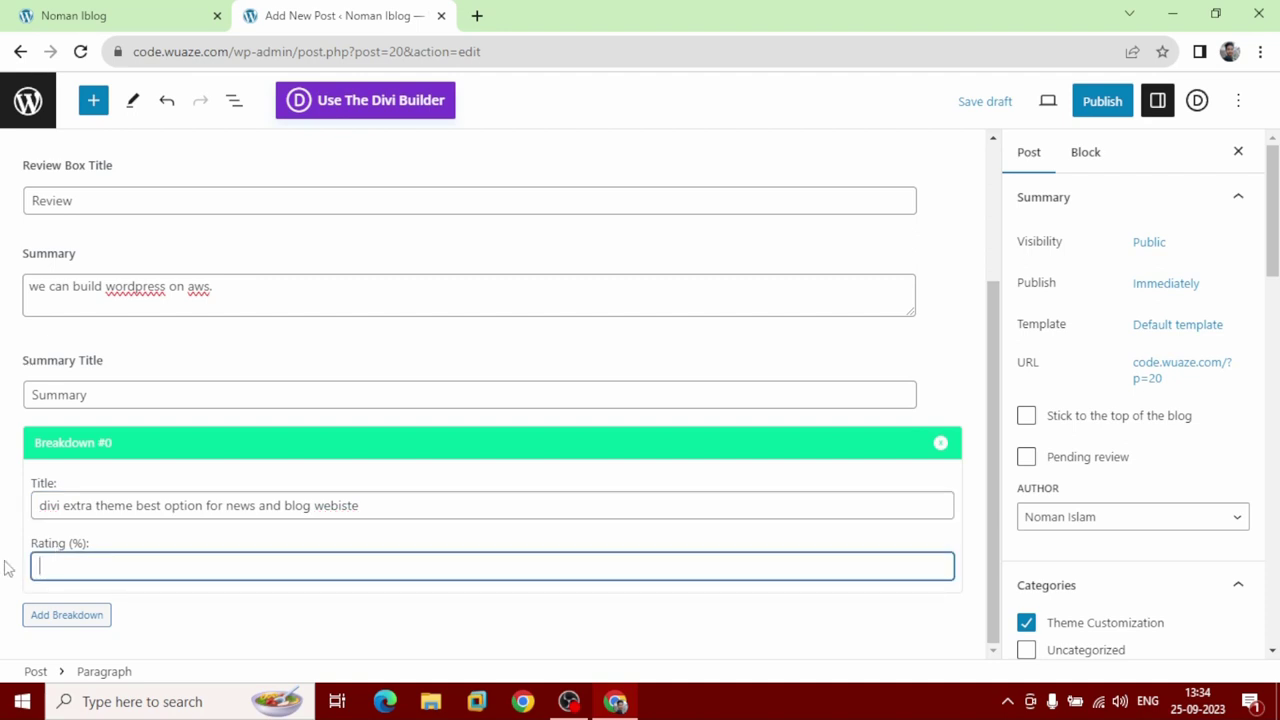
{"action": "type", "text": "80"}
{"action": "left_click", "coordinate": [80, 617]}
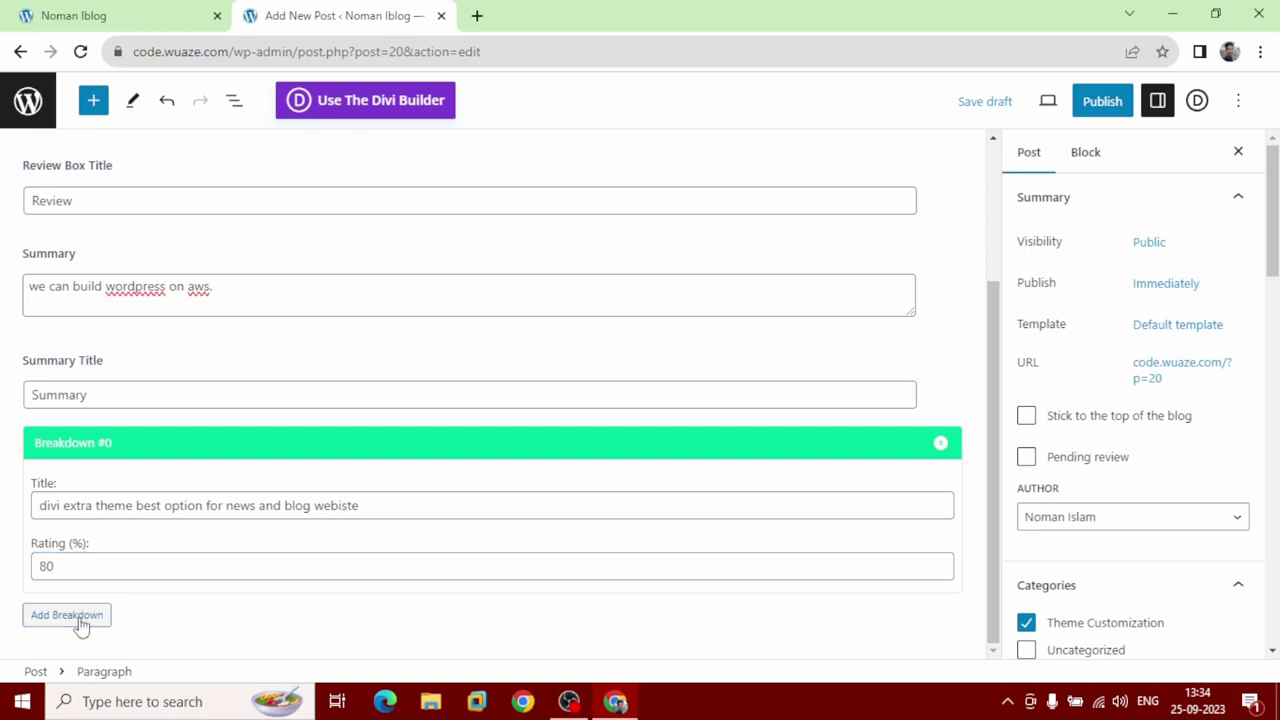
{"action": "left_click", "coordinate": [103, 543]}
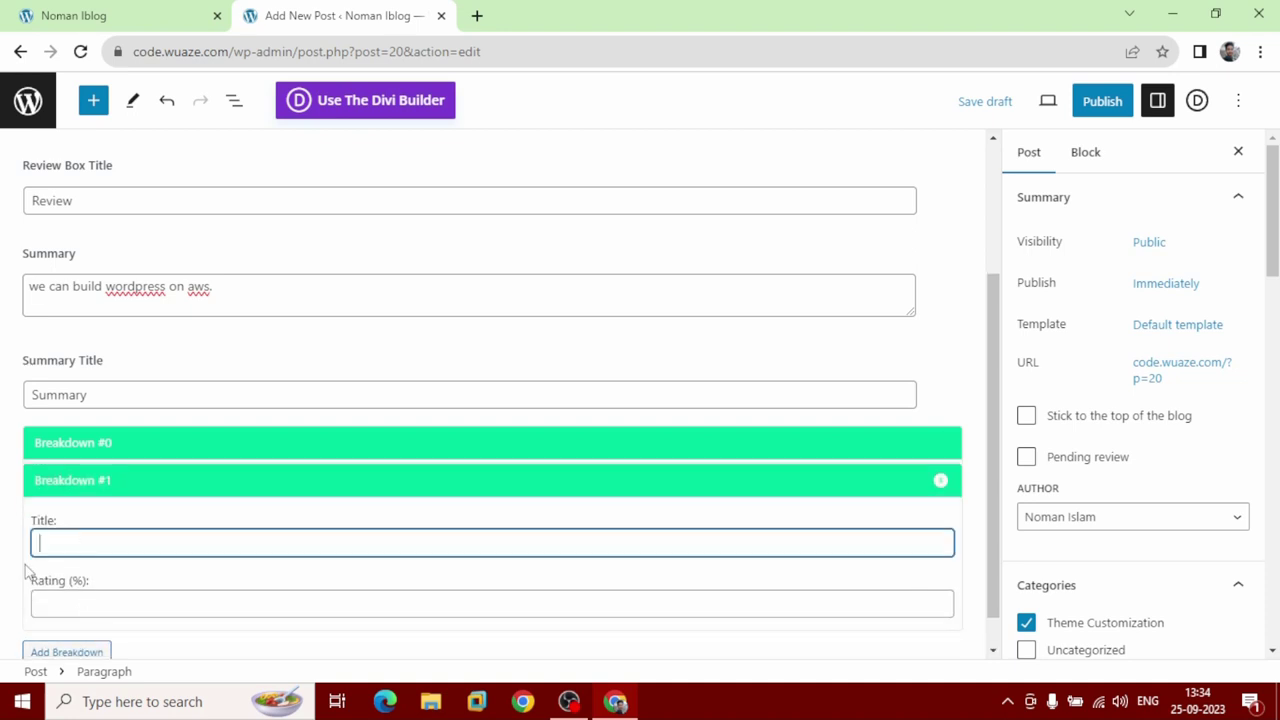
{"action": "type", "text": "Responsive"}
{"action": "left_click", "coordinate": [74, 596]}
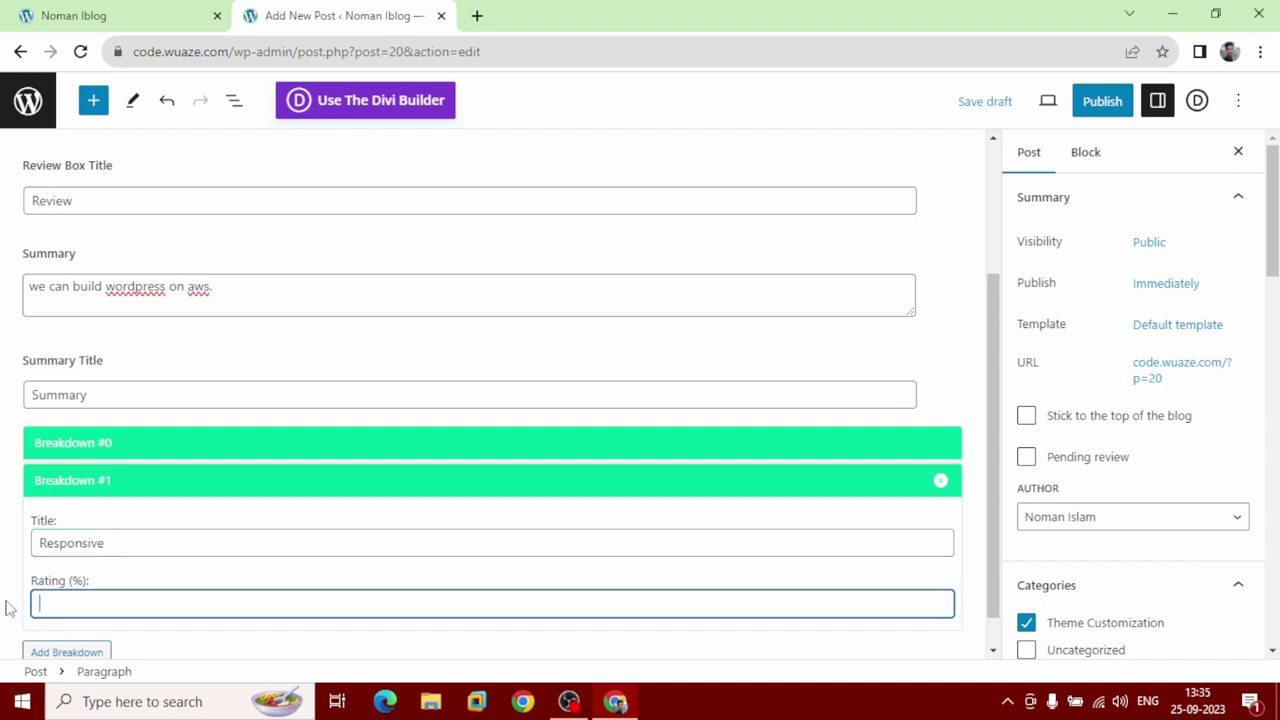
{"action": "type", "text": "100"}
Add a third breakdown titled 'Design' with a 95% rating.
{"action": "scroll", "coordinate": [8, 608], "scroll_direction": "down", "scroll_amount": 1}
{"action": "left_click", "coordinate": [48, 616]}
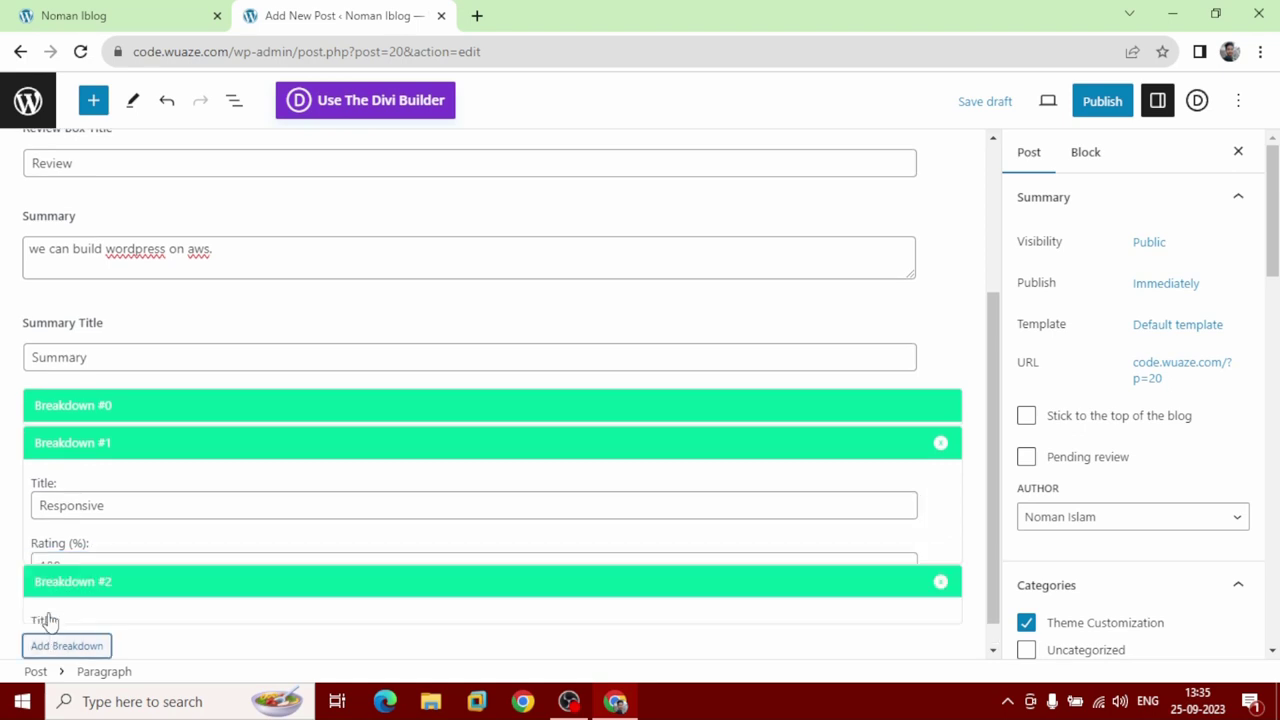
{"action": "left_click", "coordinate": [79, 546]}
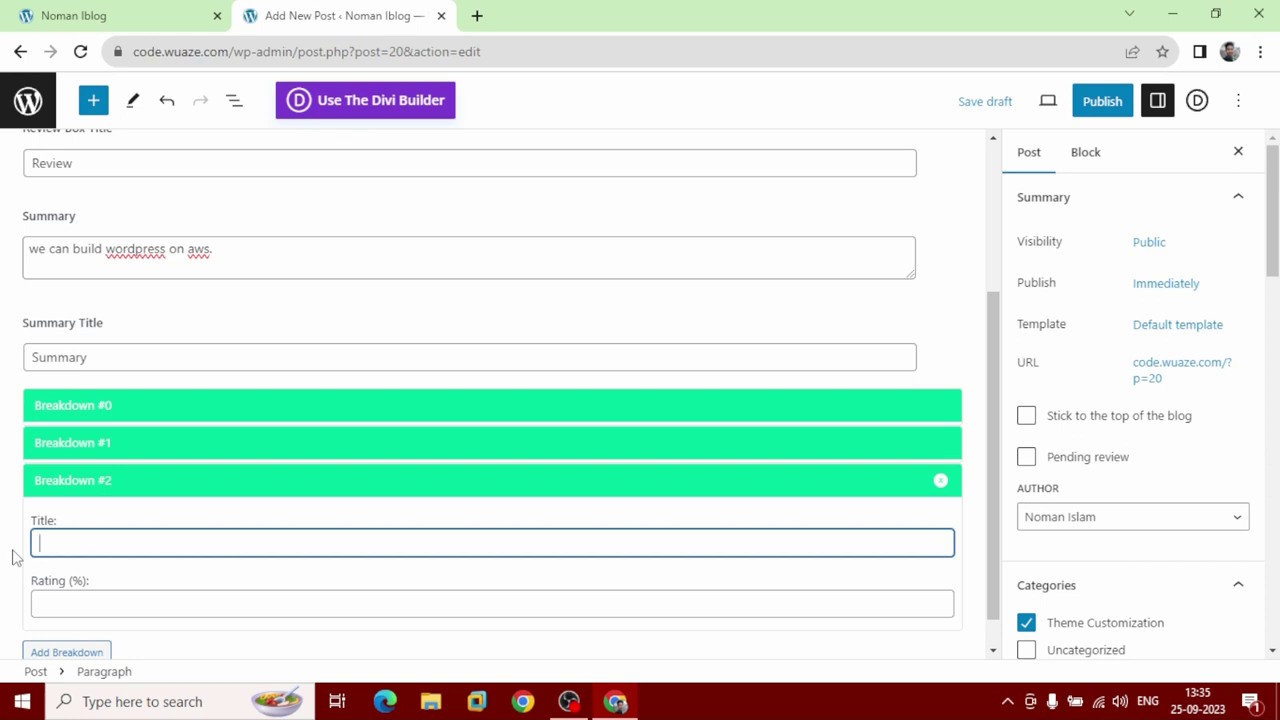
{"action": "type", "text": "Design"}
{"action": "left_click", "coordinate": [52, 606]}
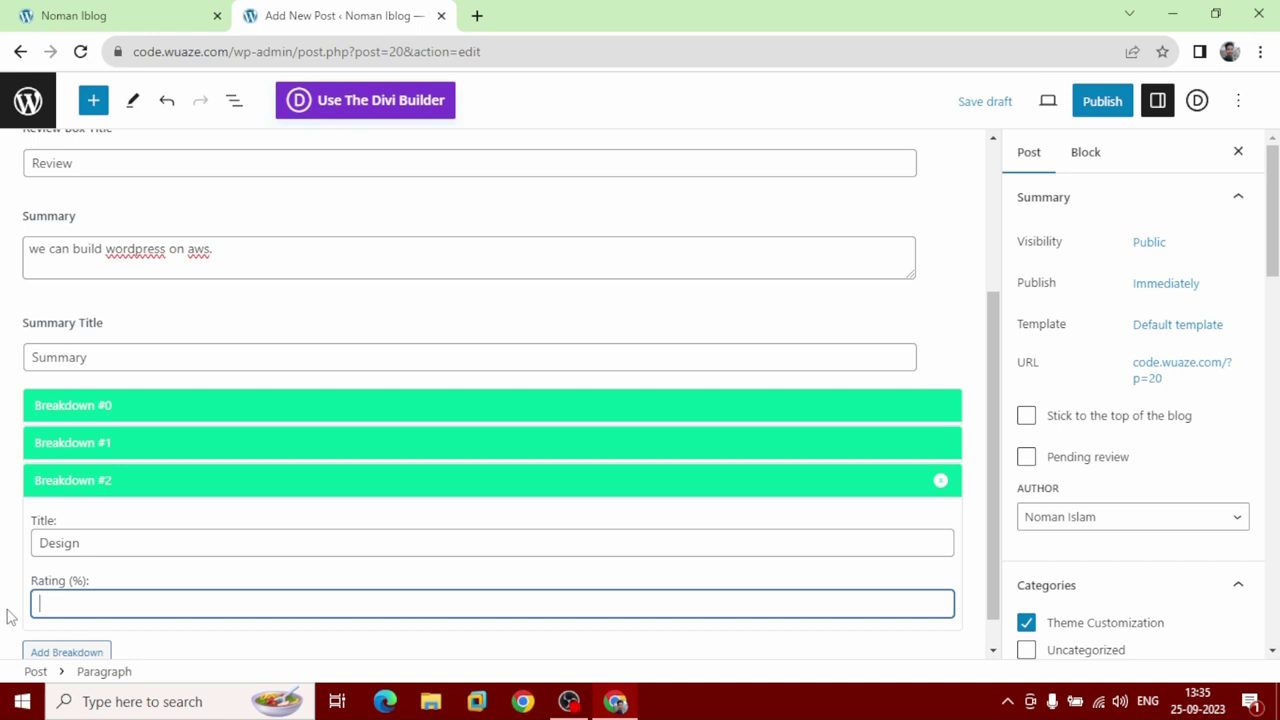
{"action": "type", "text": "95"}
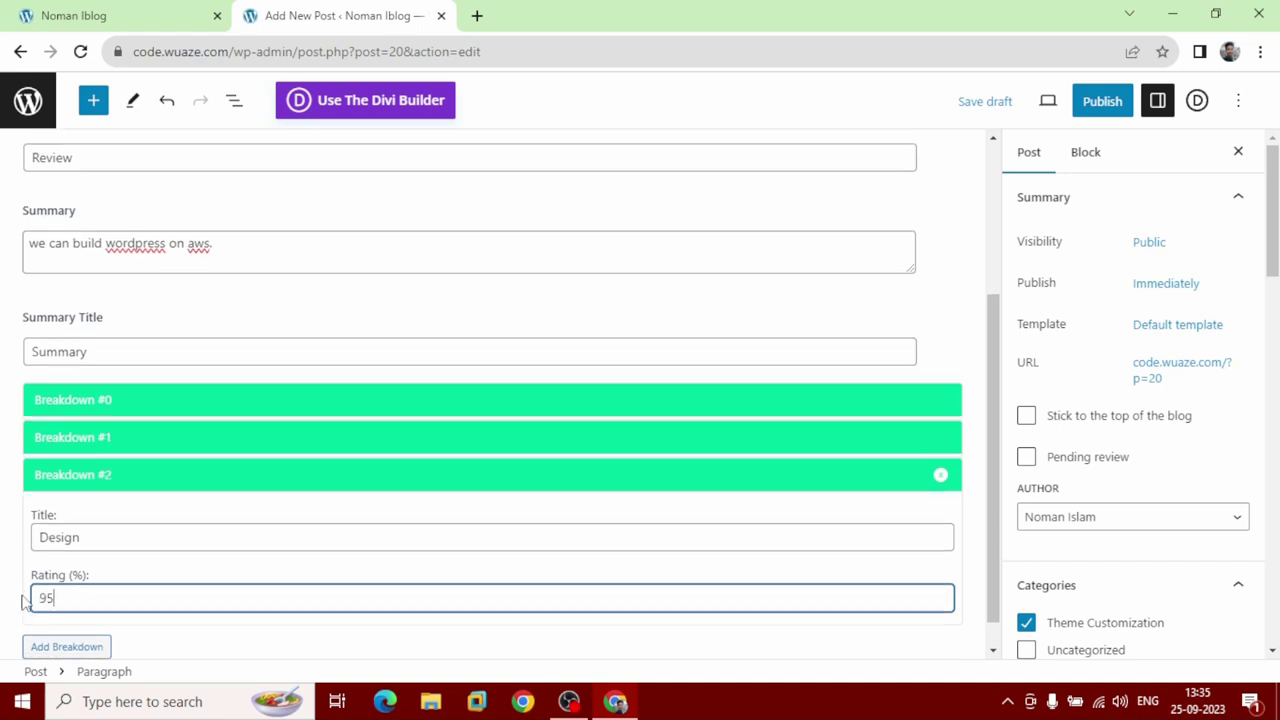
{"action": "scroll", "coordinate": [20, 608], "scroll_direction": "down", "scroll_amount": 1}
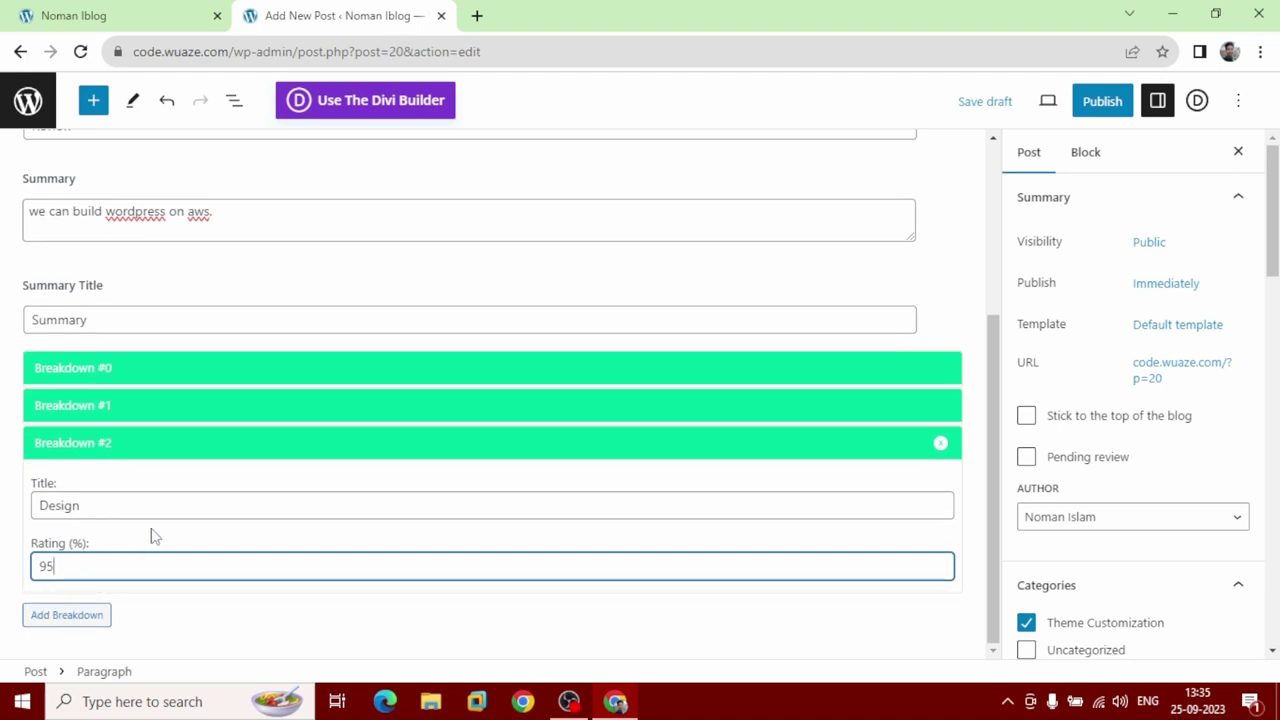
Publish the post, confirm it, and view it on the live site.
{"action": "left_click", "coordinate": [1108, 112]}
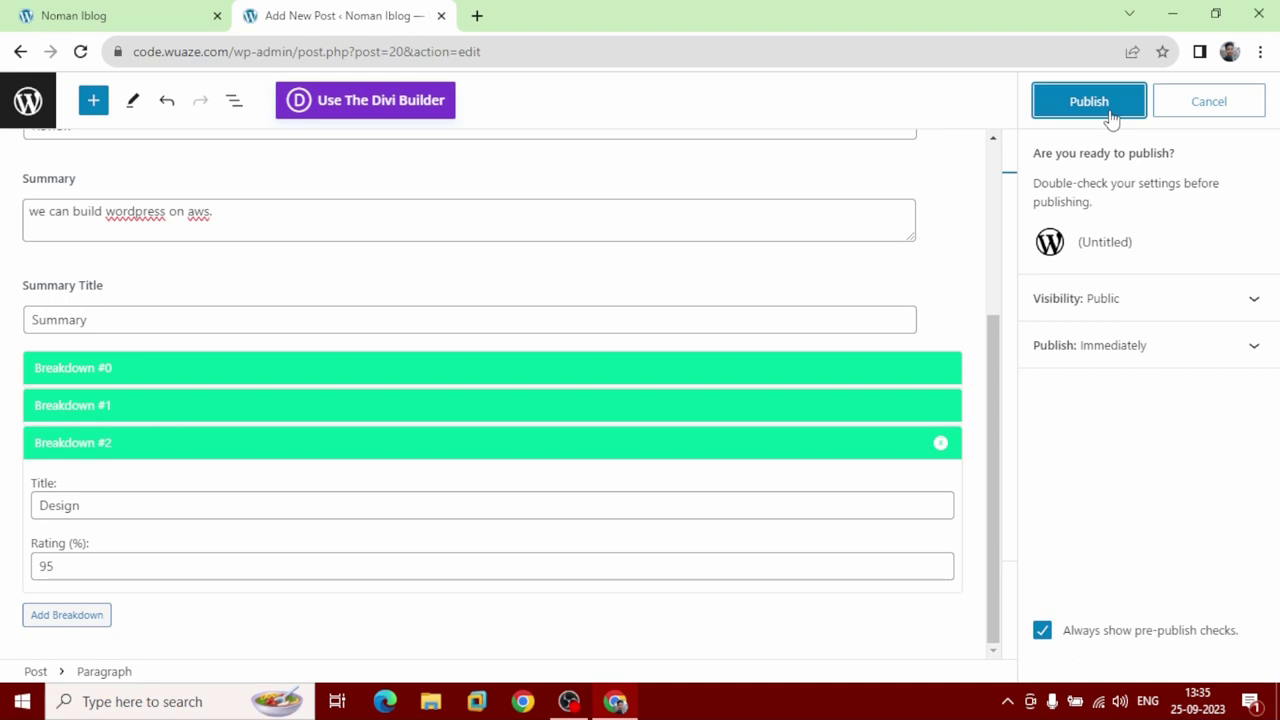
{"action": "left_click", "coordinate": [1110, 116]}
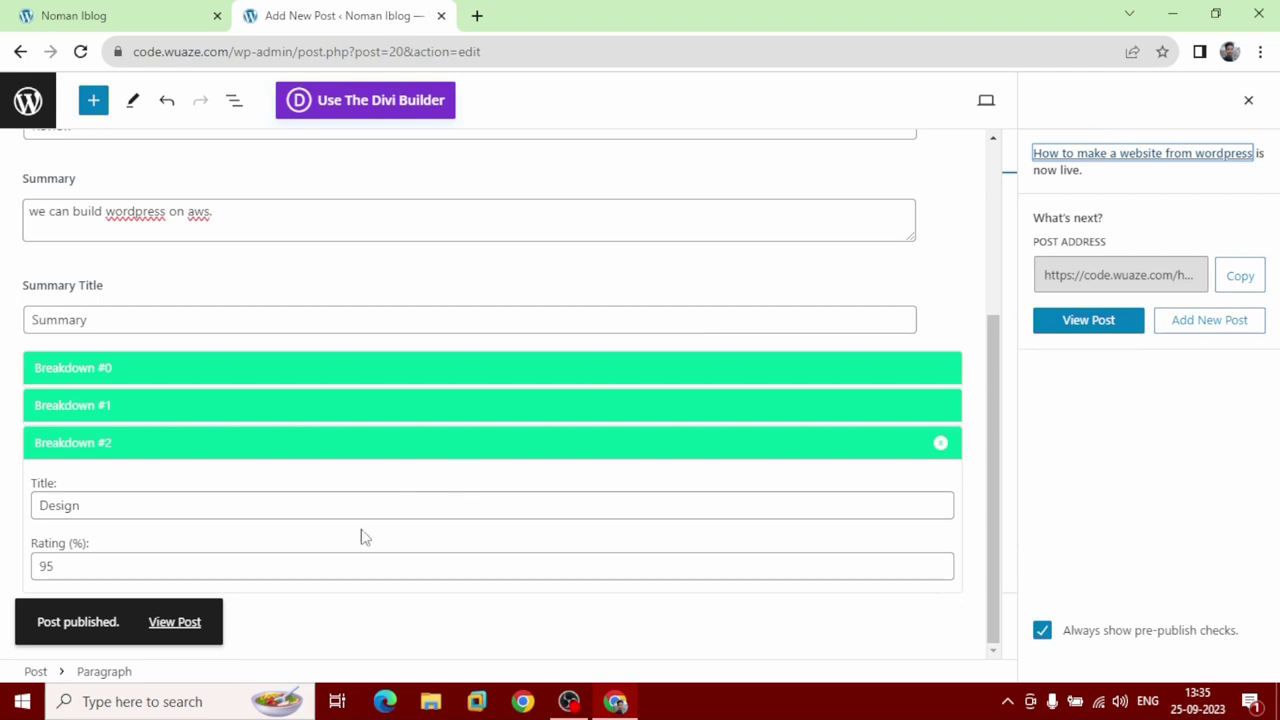
{"action": "left_click", "coordinate": [188, 623]}
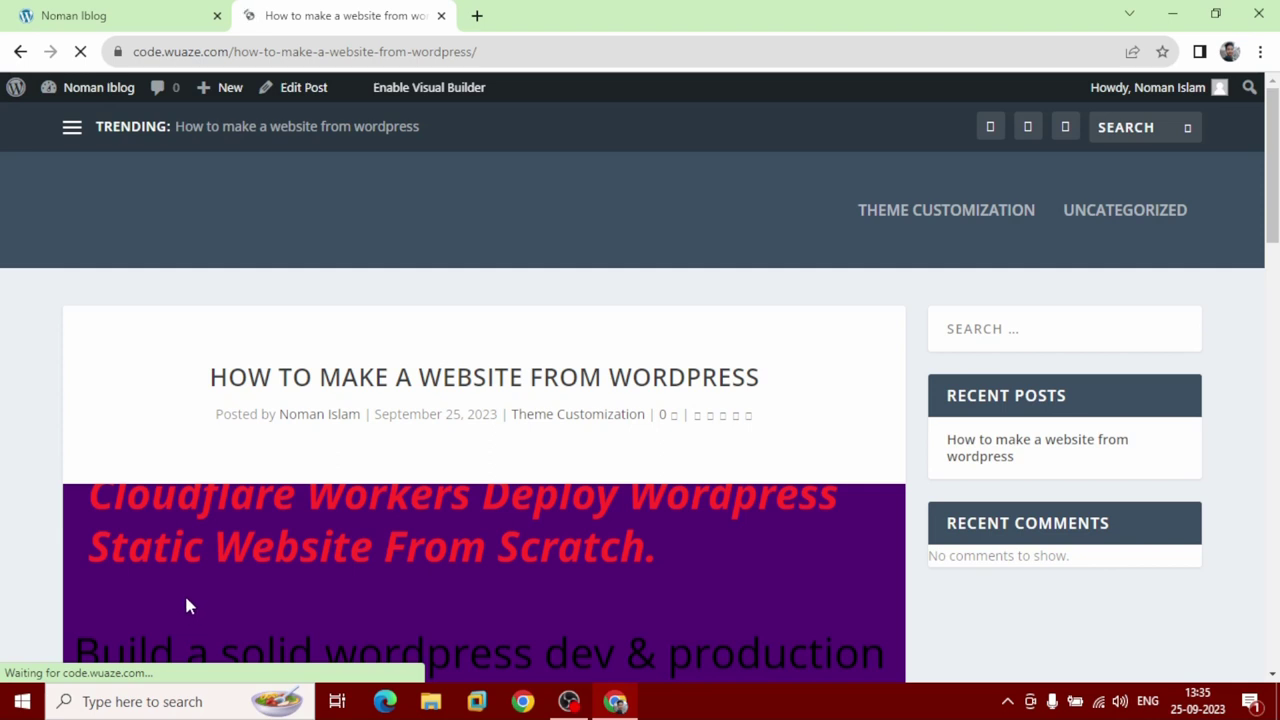
Scroll past the review box and rate the live post five stars.
{"action": "scroll", "coordinate": [182, 580], "scroll_direction": "down", "scroll_amount": 3}
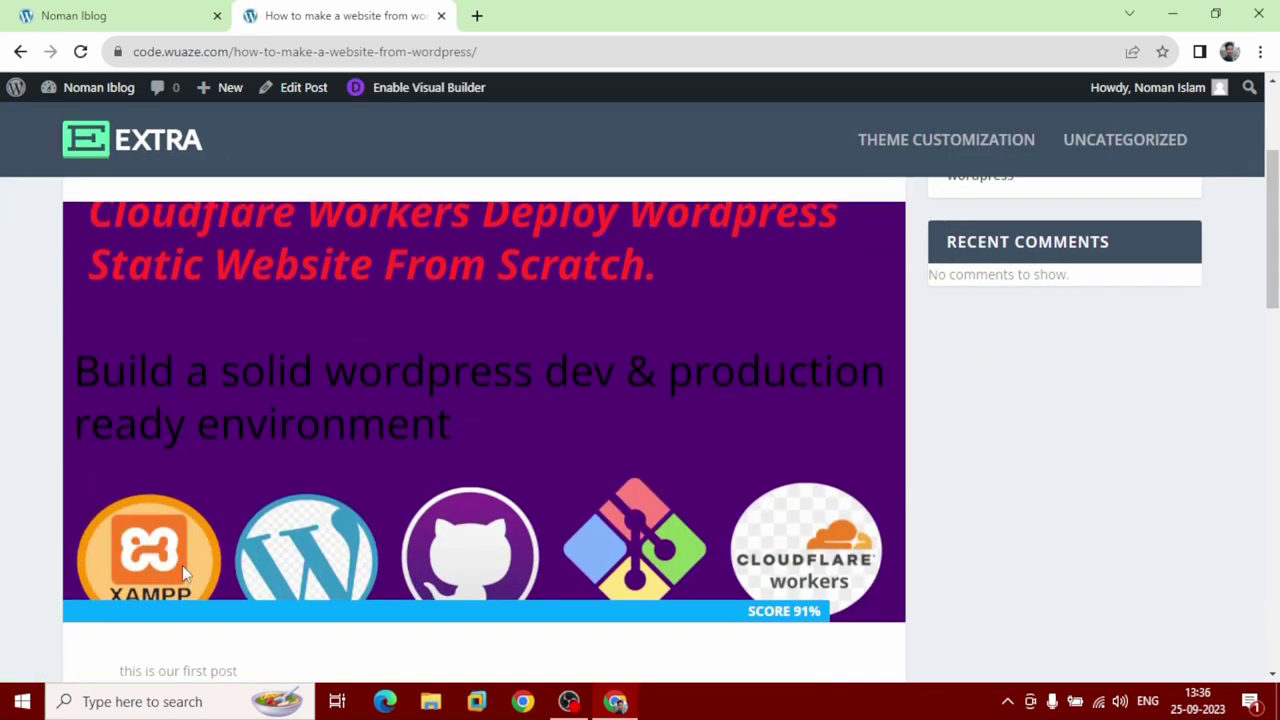
{"action": "scroll", "coordinate": [182, 565], "scroll_direction": "down", "scroll_amount": 3}
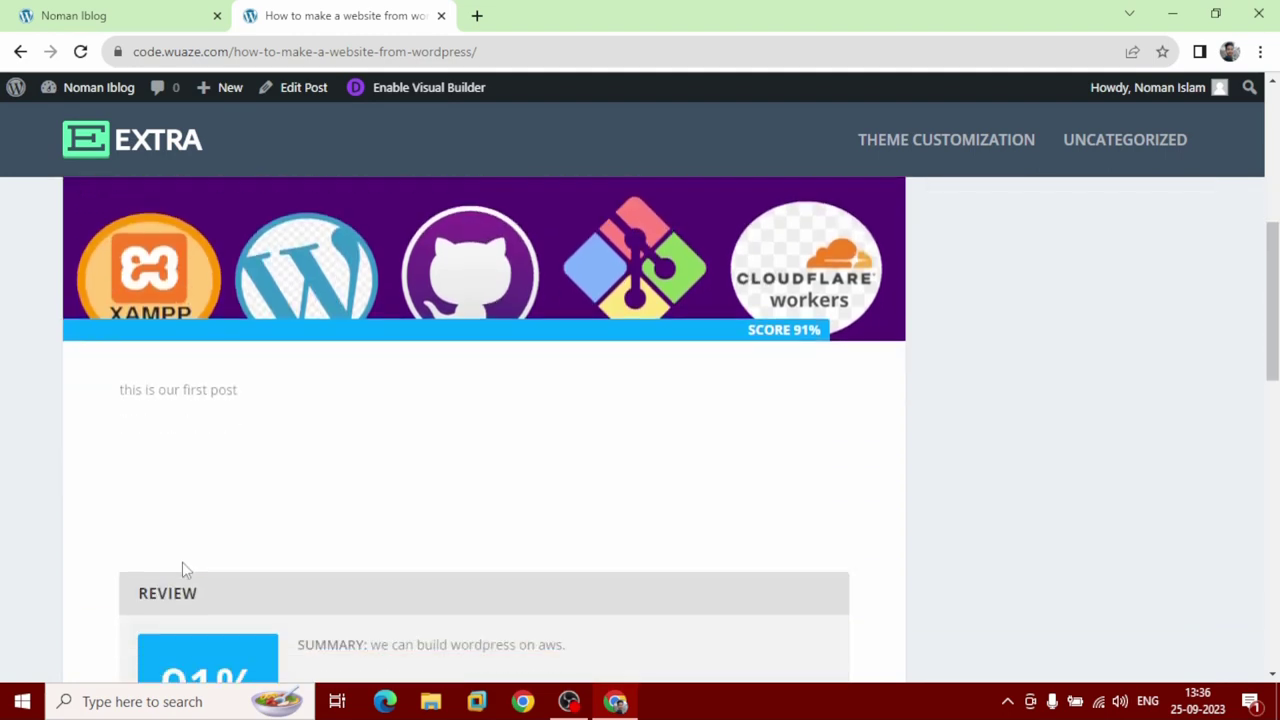
{"action": "scroll", "coordinate": [184, 568], "scroll_direction": "down", "scroll_amount": 3}
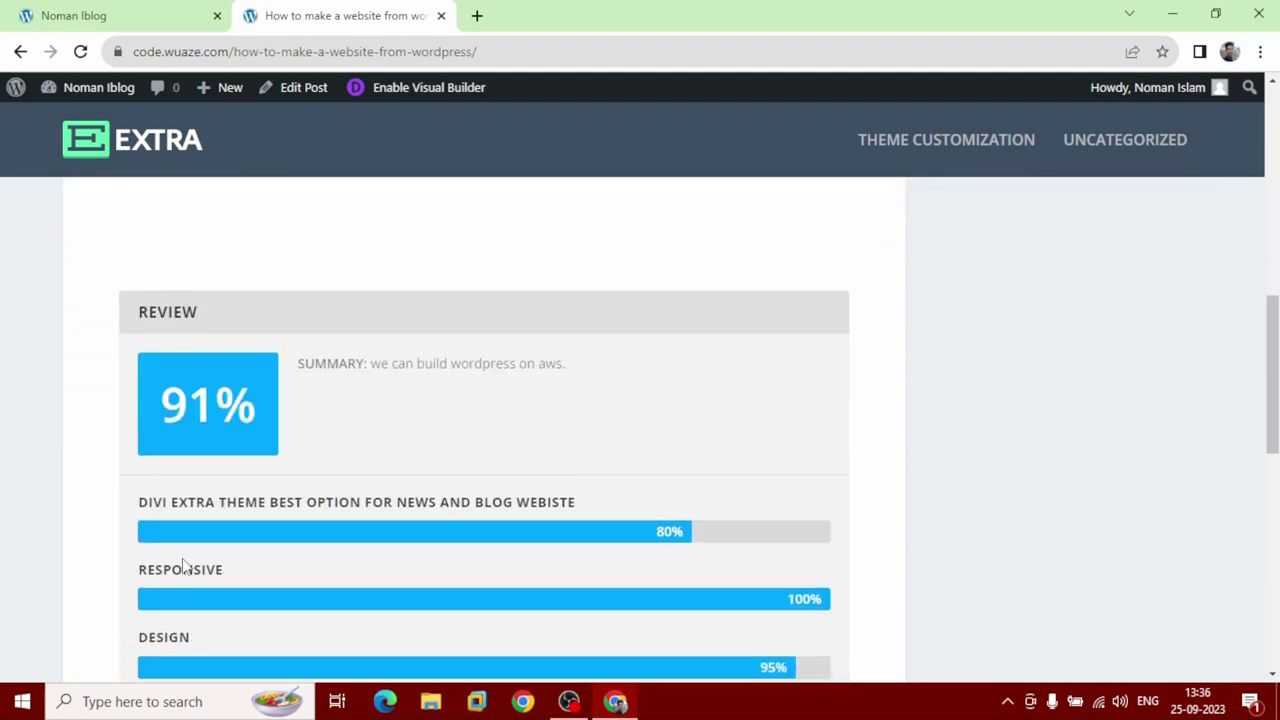
{"action": "scroll", "coordinate": [184, 566], "scroll_direction": "down", "scroll_amount": 3}
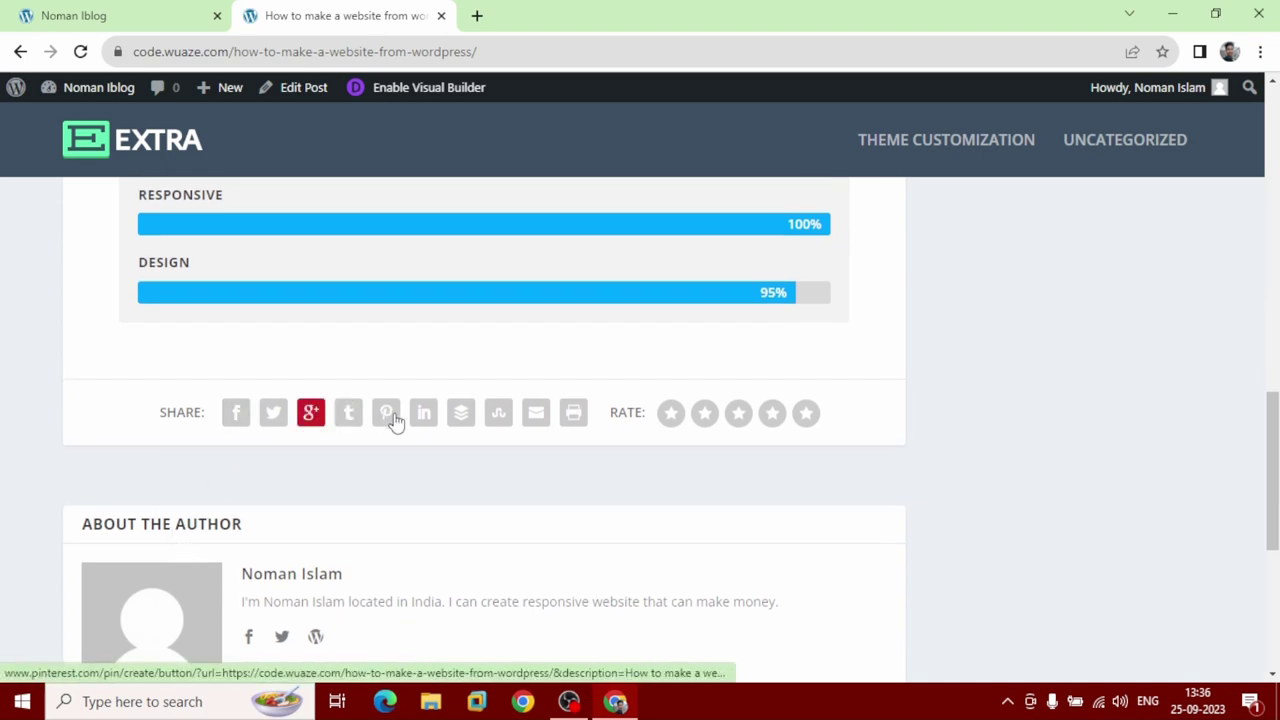
{"action": "left_click", "coordinate": [808, 415]}
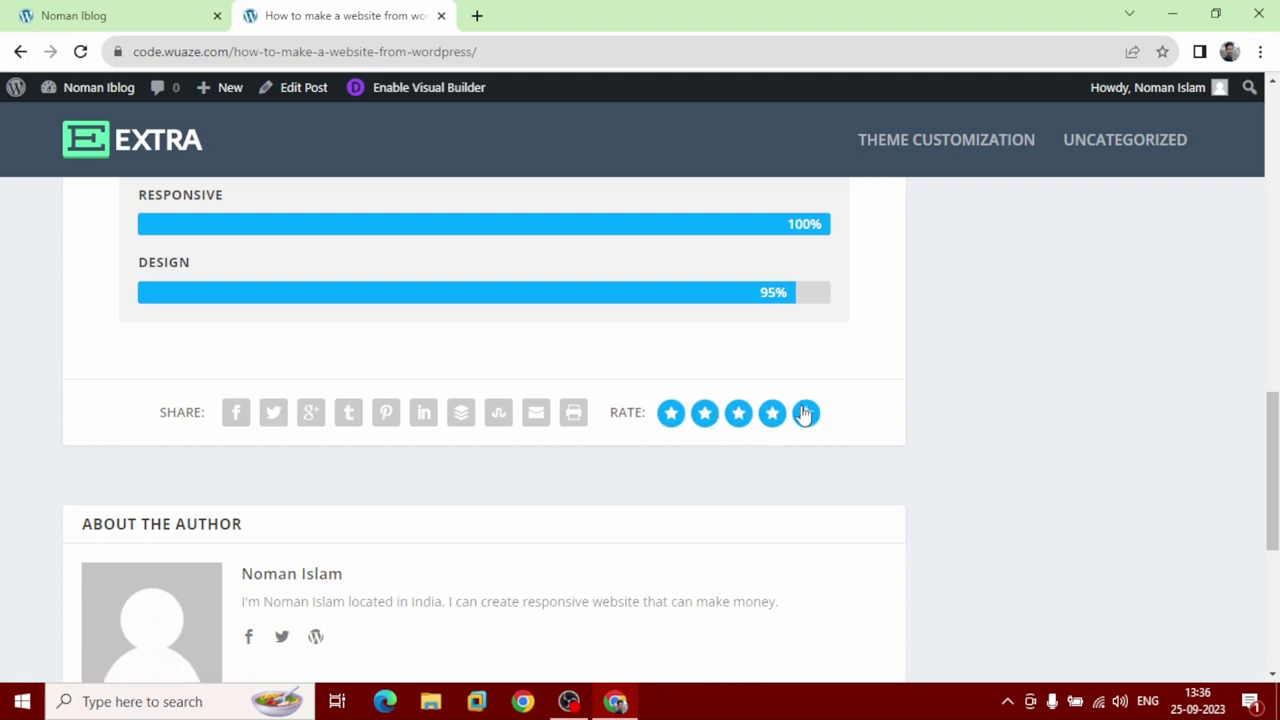
{"action": "scroll", "coordinate": [686, 506], "scroll_direction": "down", "scroll_amount": 3}
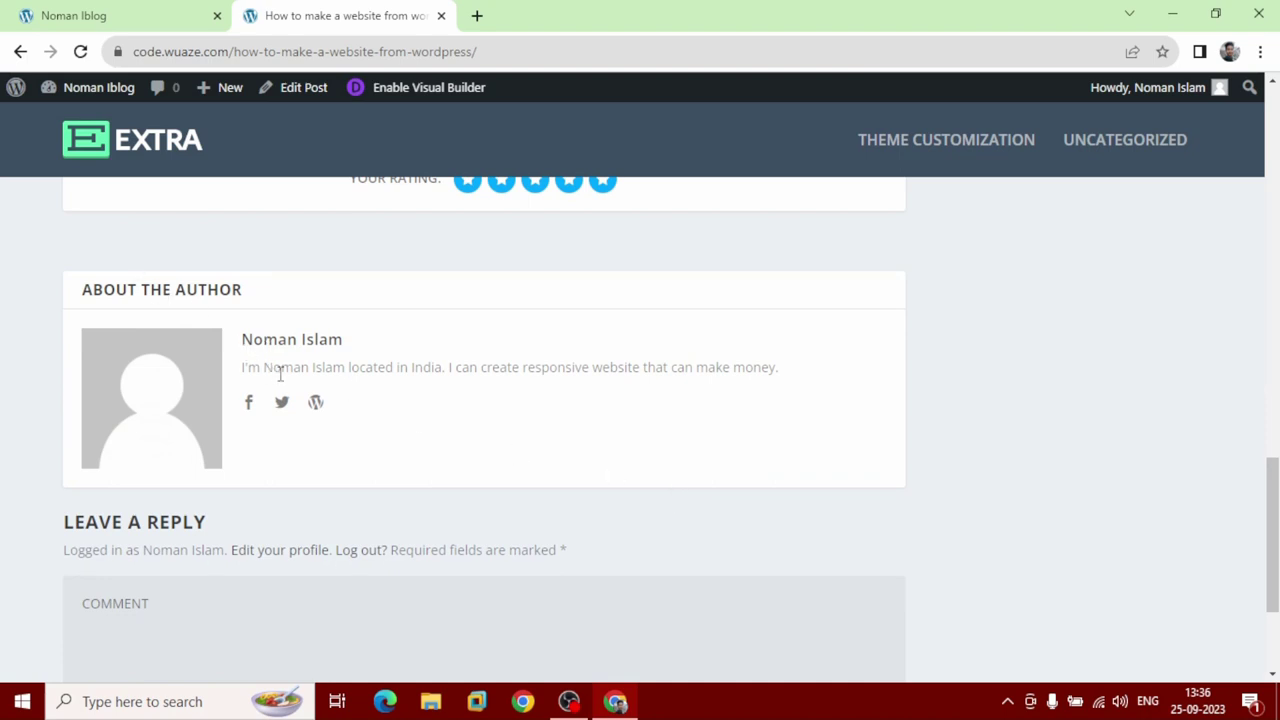
{"action": "scroll", "coordinate": [363, 422], "scroll_direction": "down", "scroll_amount": 3}
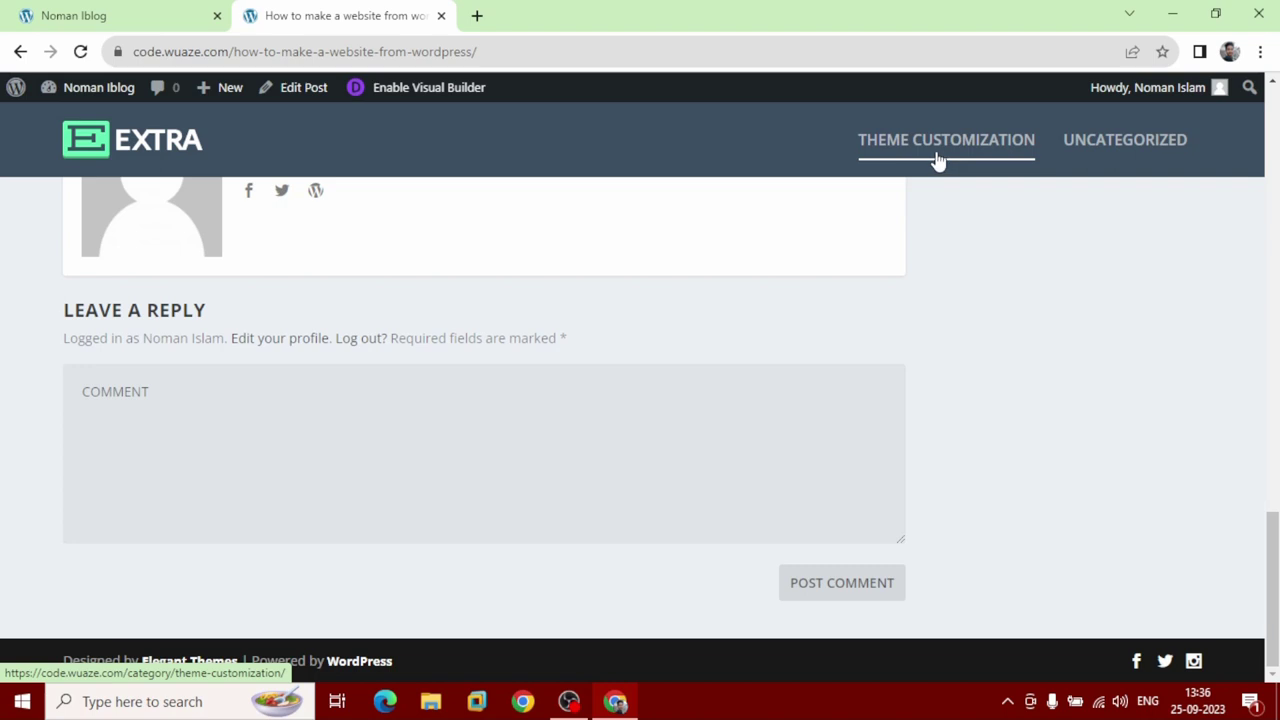
{"action": "left_click", "coordinate": [938, 160]}
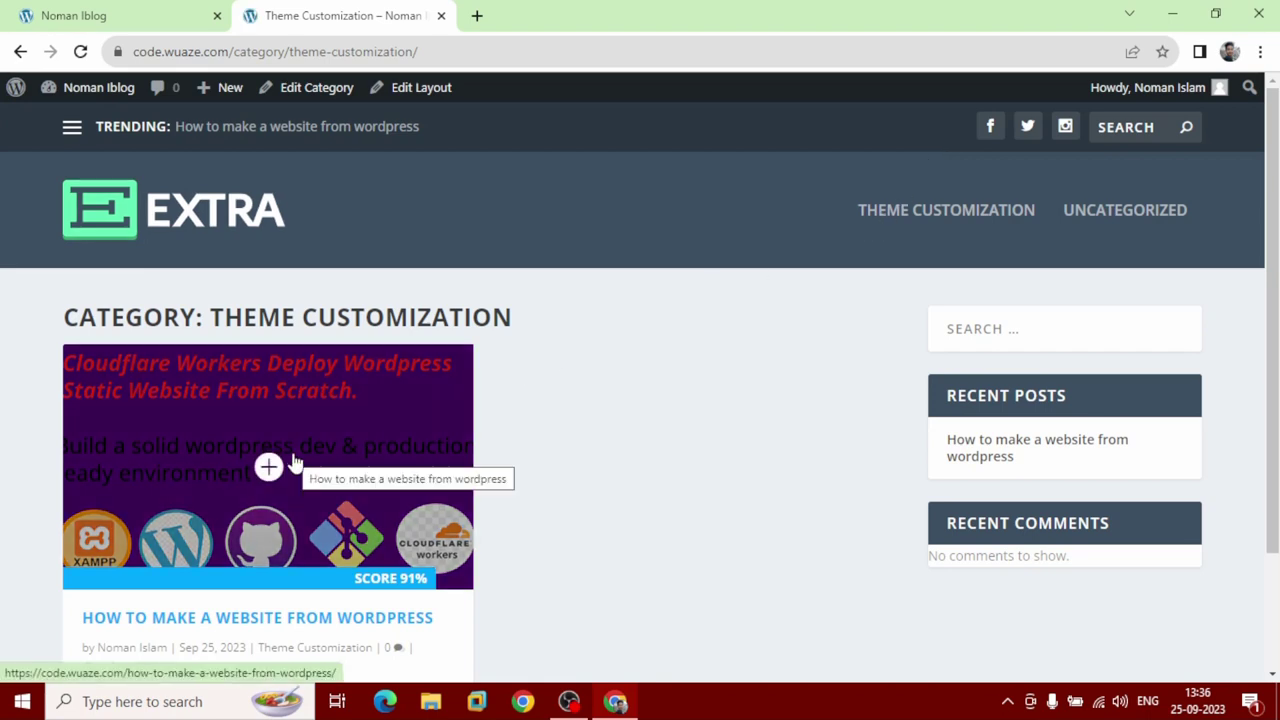
{"action": "scroll", "coordinate": [300, 457], "scroll_direction": "down", "scroll_amount": 2}
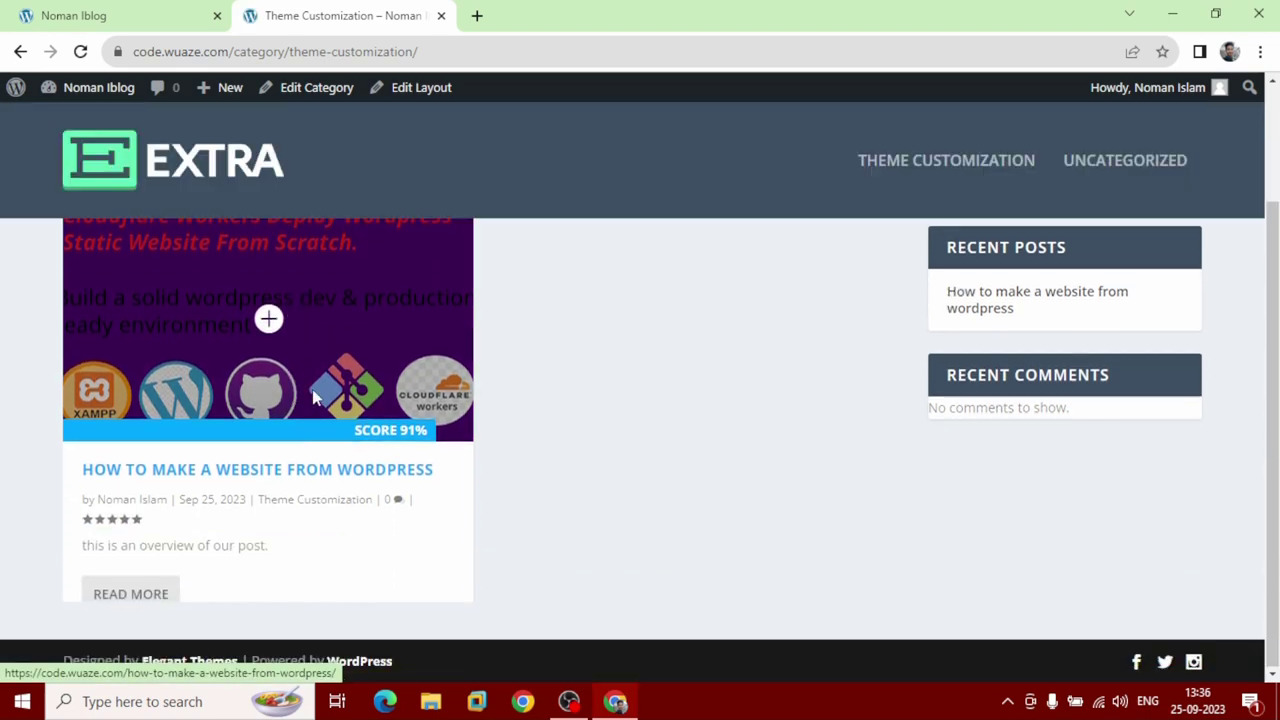
{"action": "left_click", "coordinate": [159, 597]}
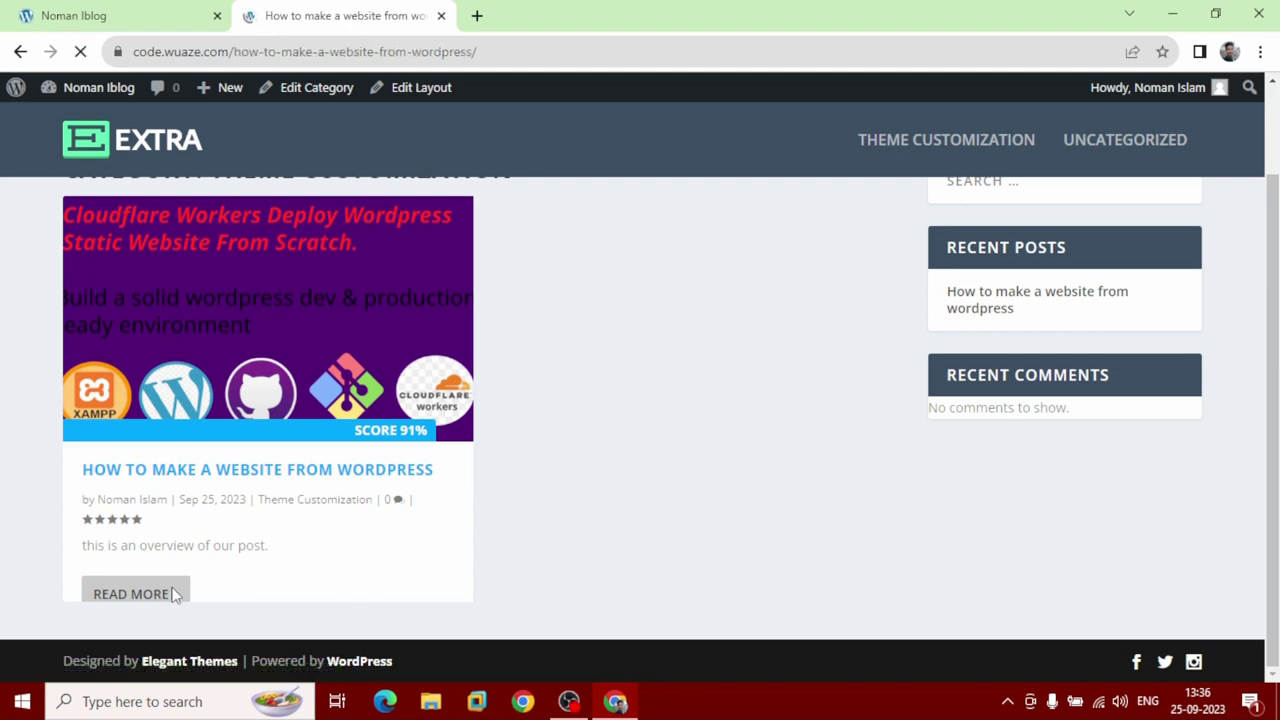
{"action": "scroll", "coordinate": [160, 589], "scroll_direction": "down", "scroll_amount": 2}
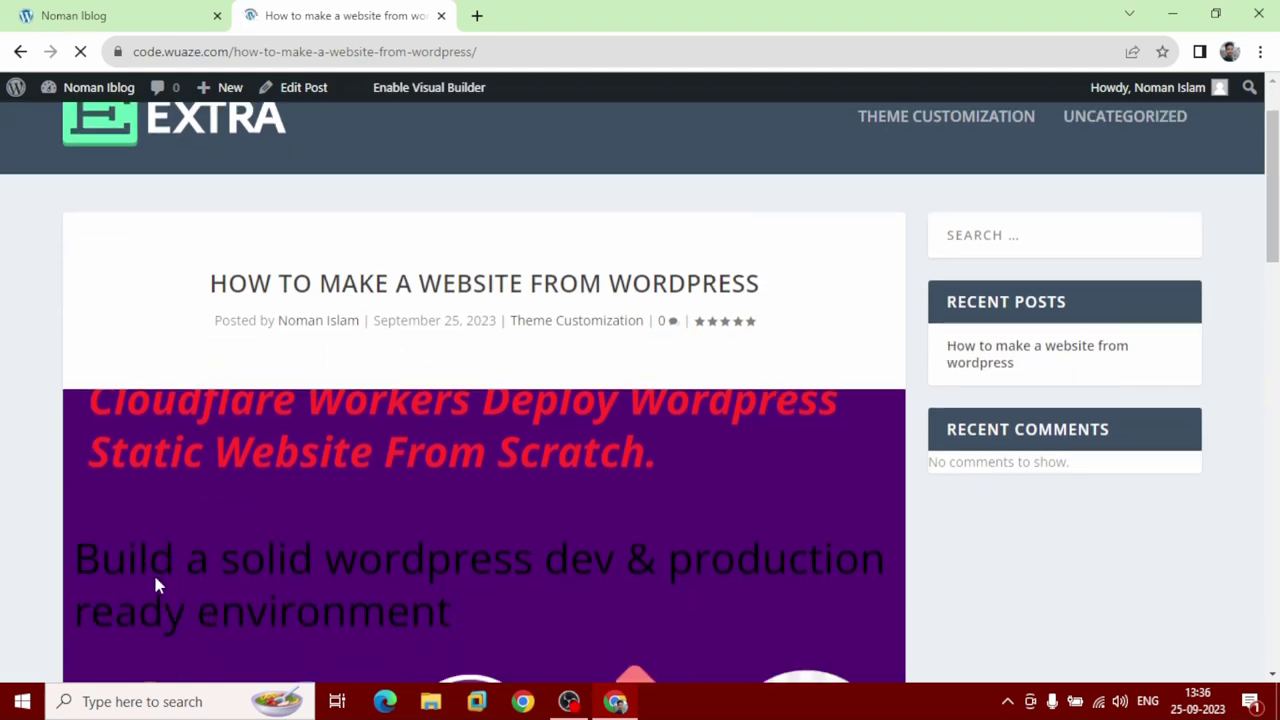
{"action": "scroll", "coordinate": [139, 581], "scroll_direction": "down", "scroll_amount": 9}
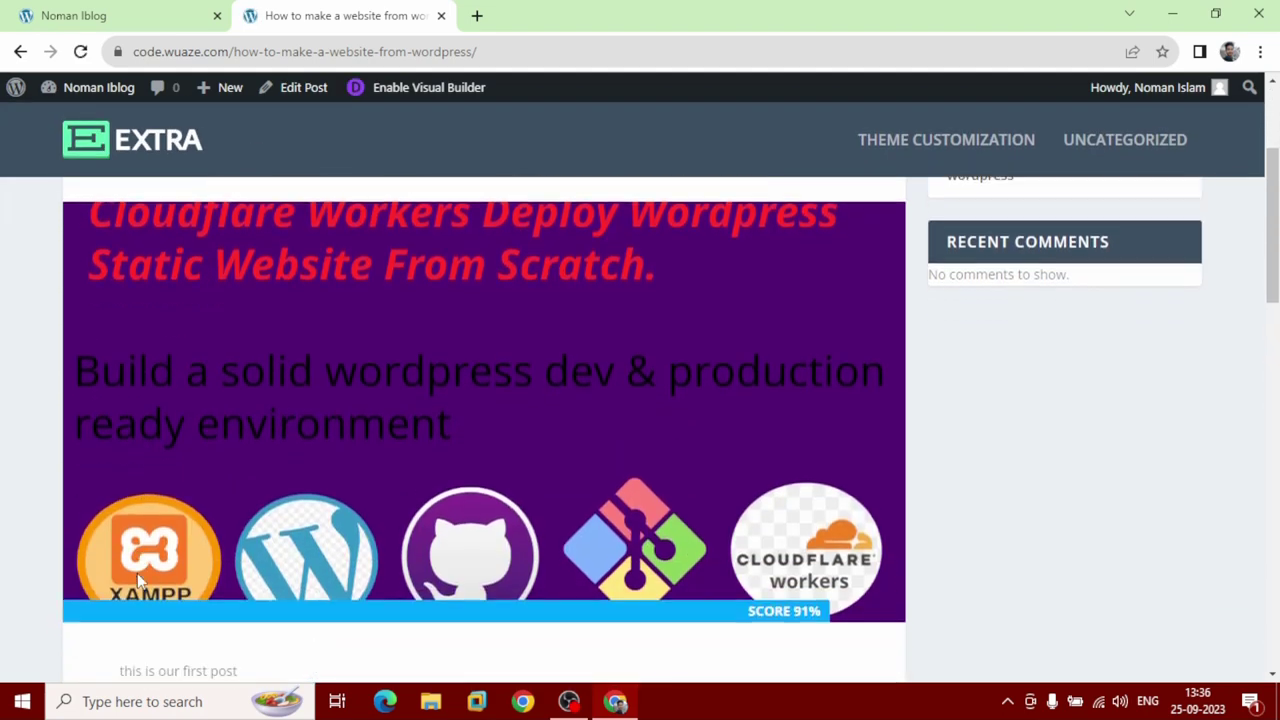
{"action": "scroll", "coordinate": [139, 577], "scroll_direction": "down", "scroll_amount": 6}
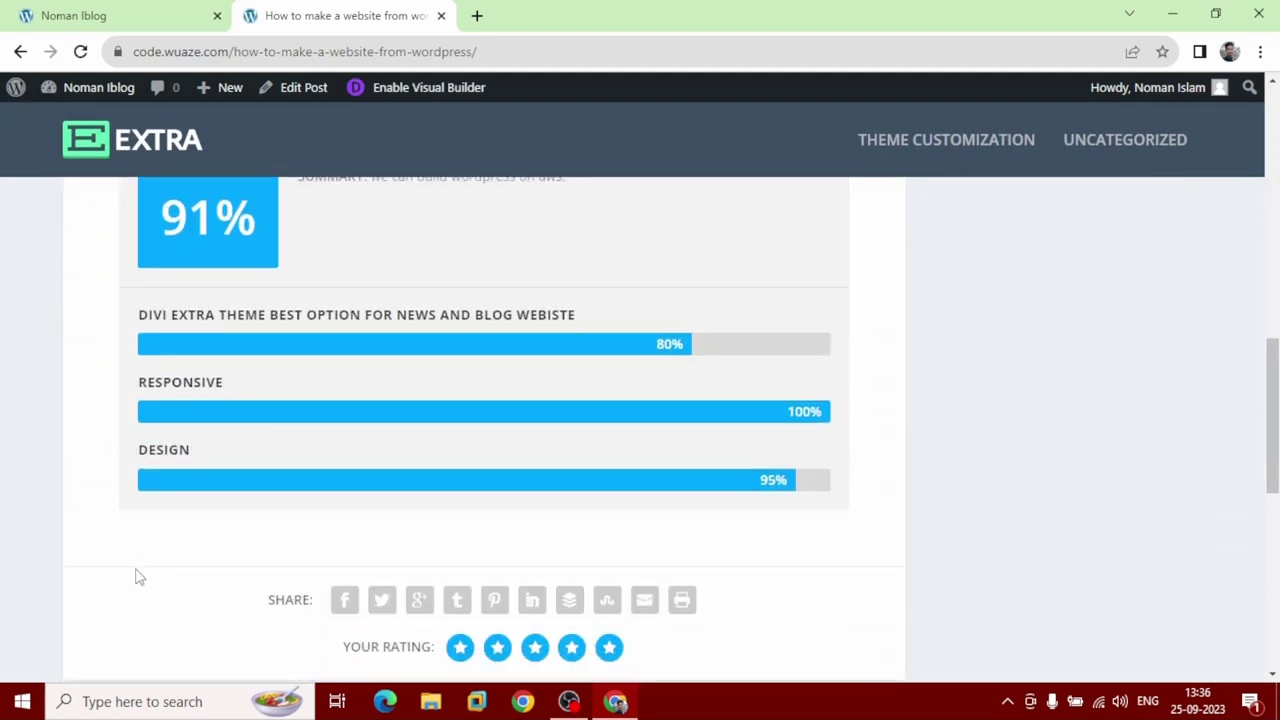
{"action": "scroll", "coordinate": [136, 568], "scroll_direction": "down", "scroll_amount": 2}
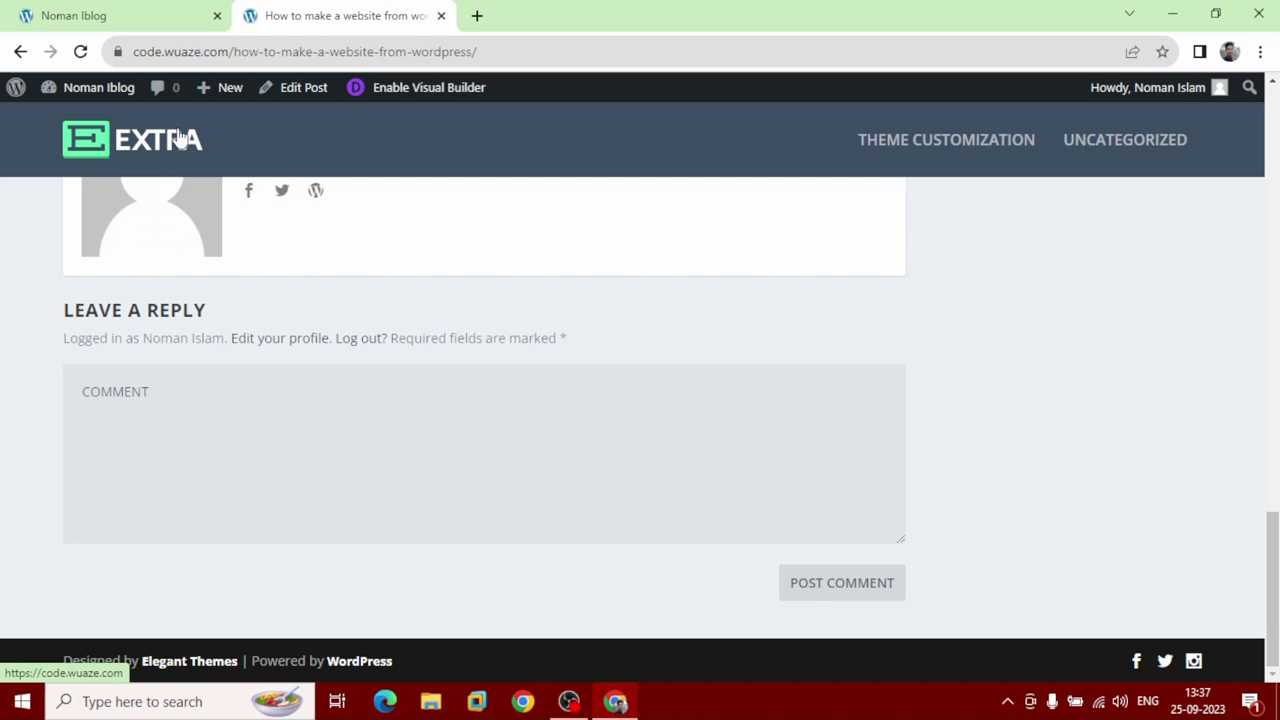
Go from the homepage to the admin Posts list, then start a new post.
{"action": "left_click", "coordinate": [180, 139]}
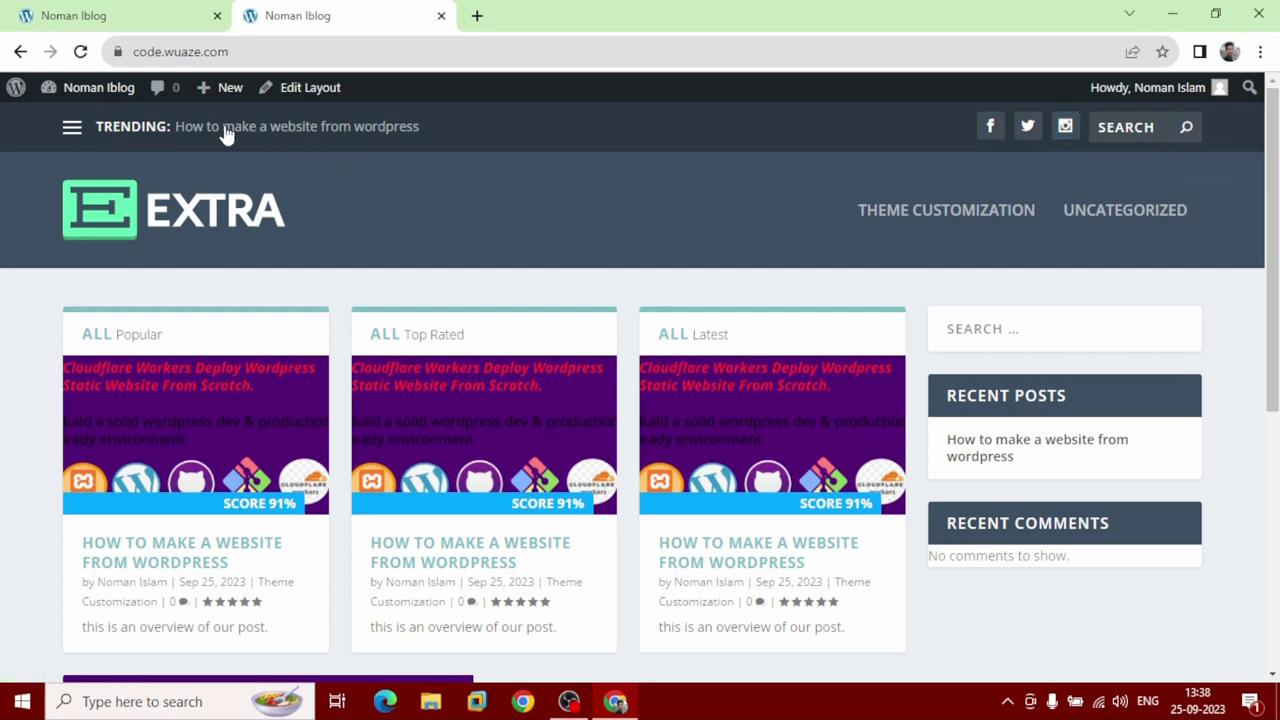
{"action": "mouse_move", "coordinate": [105, 95]}
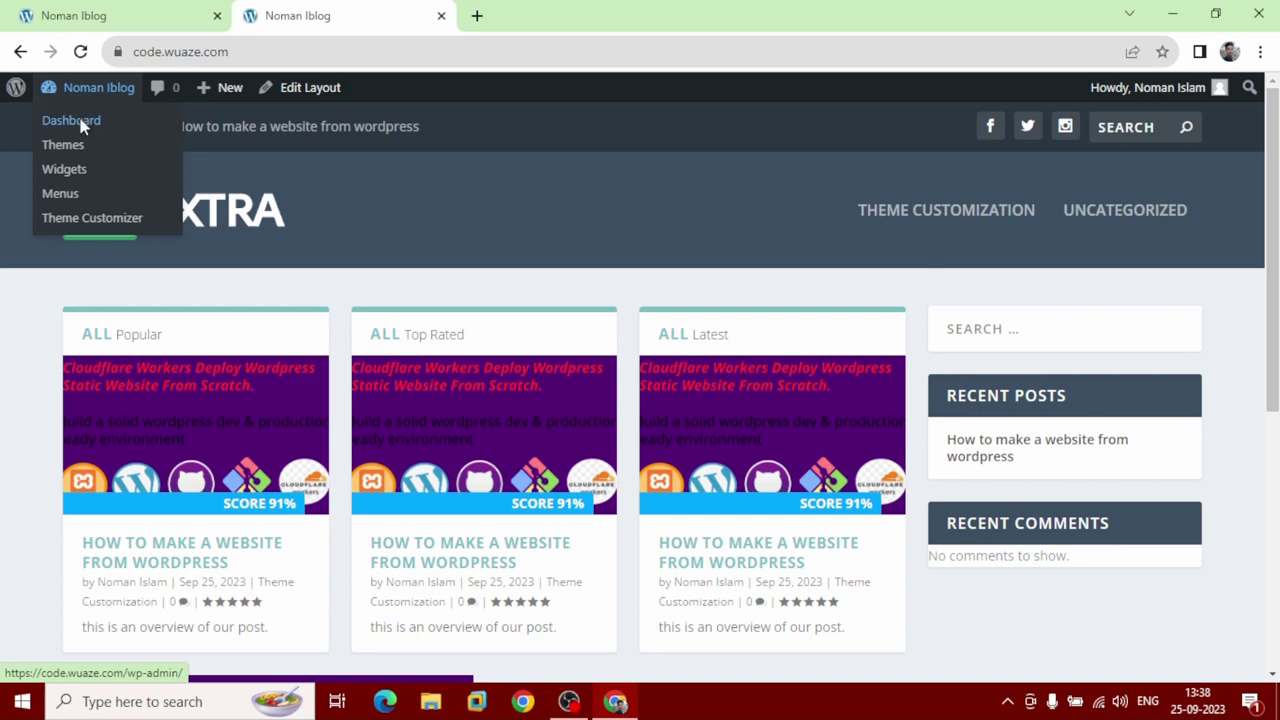
{"action": "left_click", "coordinate": [82, 123]}
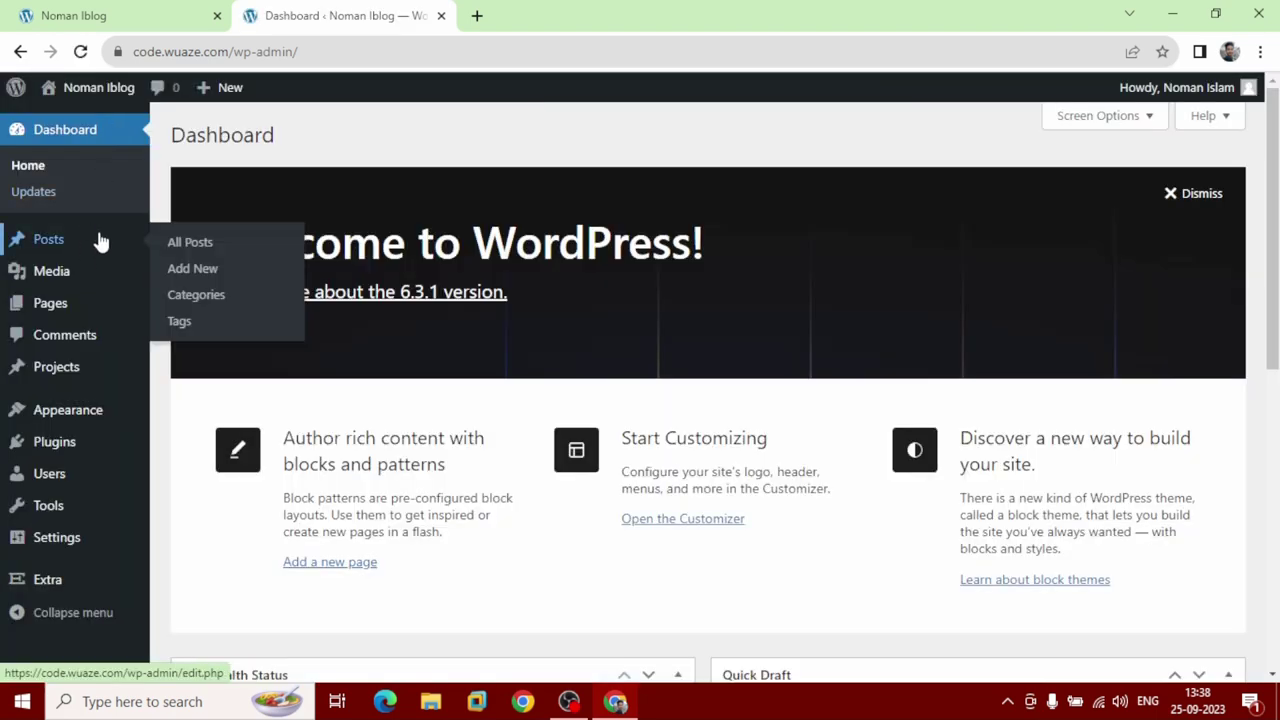
{"action": "left_click", "coordinate": [96, 246]}
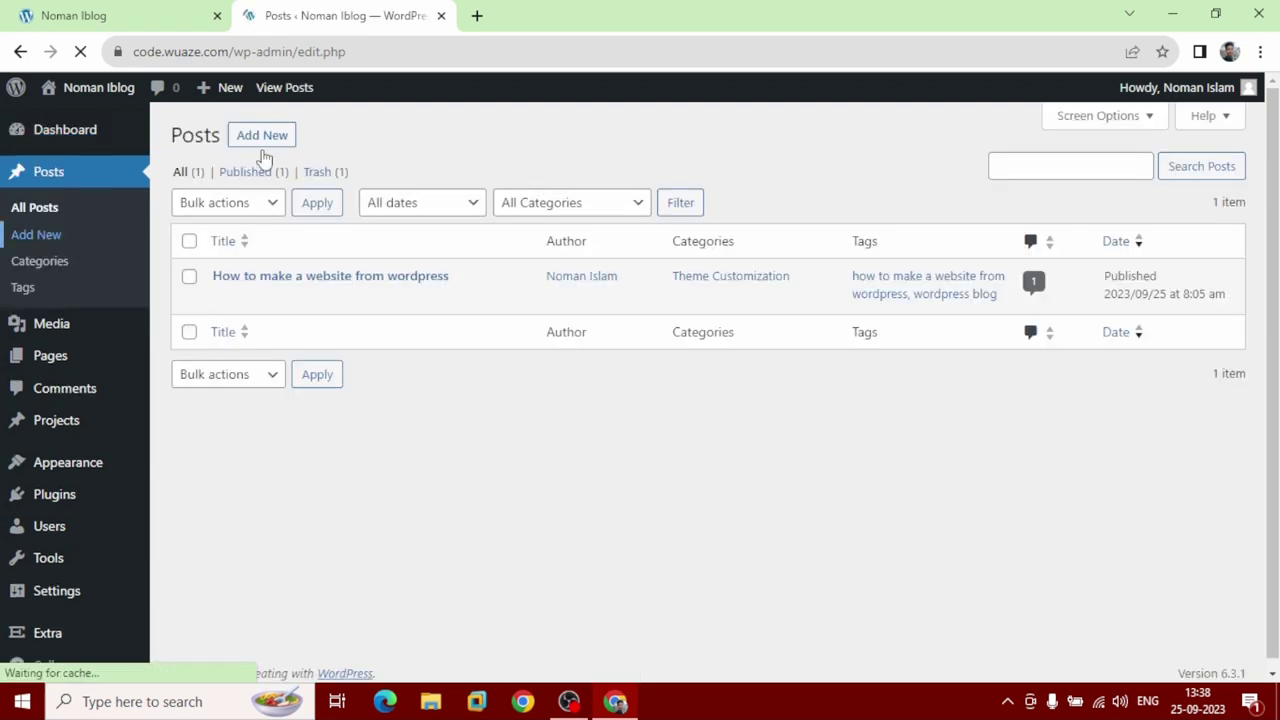
{"action": "left_click", "coordinate": [276, 148]}
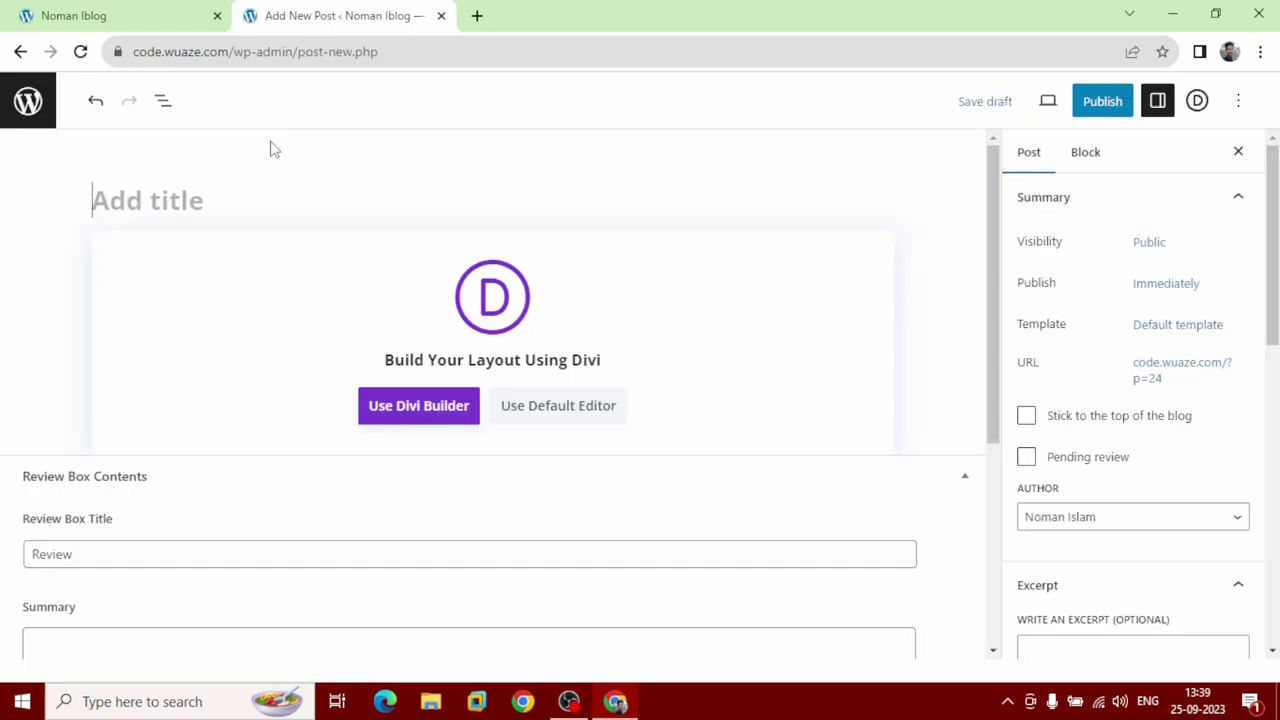
Search Google for 'chatgpt' in a new browser tab.
{"action": "left_click", "coordinate": [476, 15]}
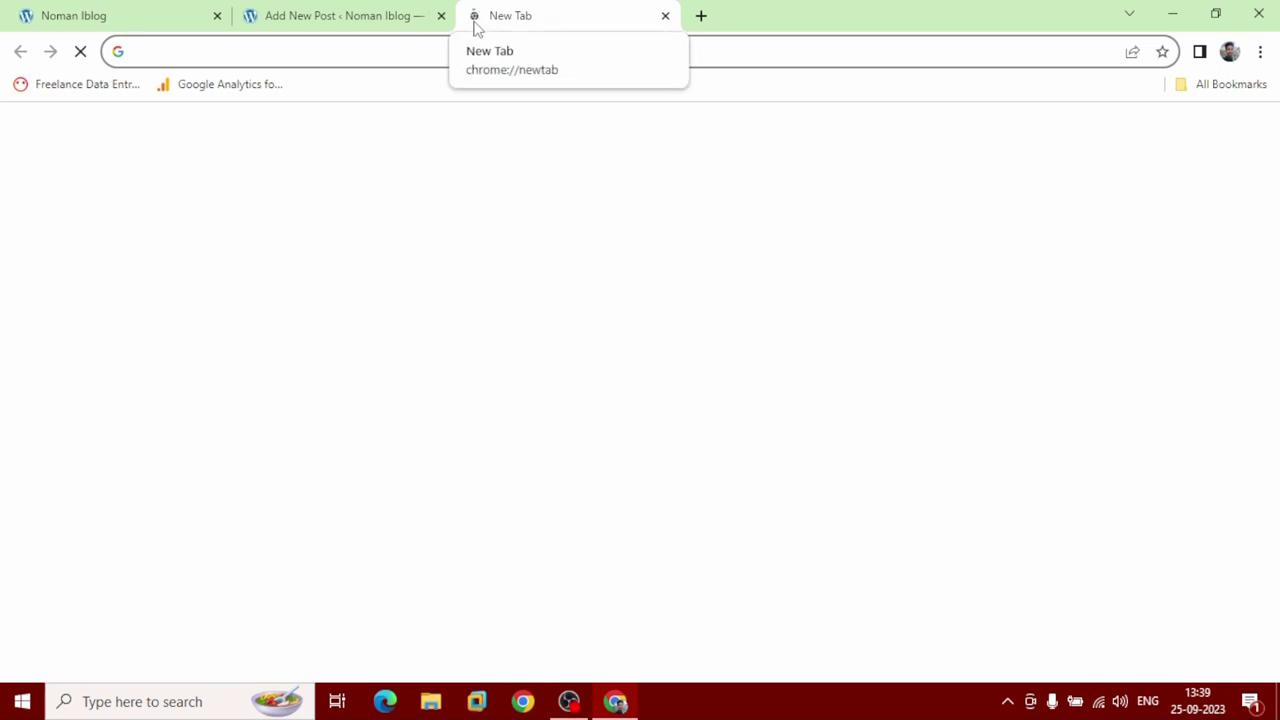
{"action": "type", "text": "chc"}
{"action": "key", "text": "BackSpace"}
{"action": "key", "text": "BackSpace"}
{"action": "key", "text": "BackSpace"}
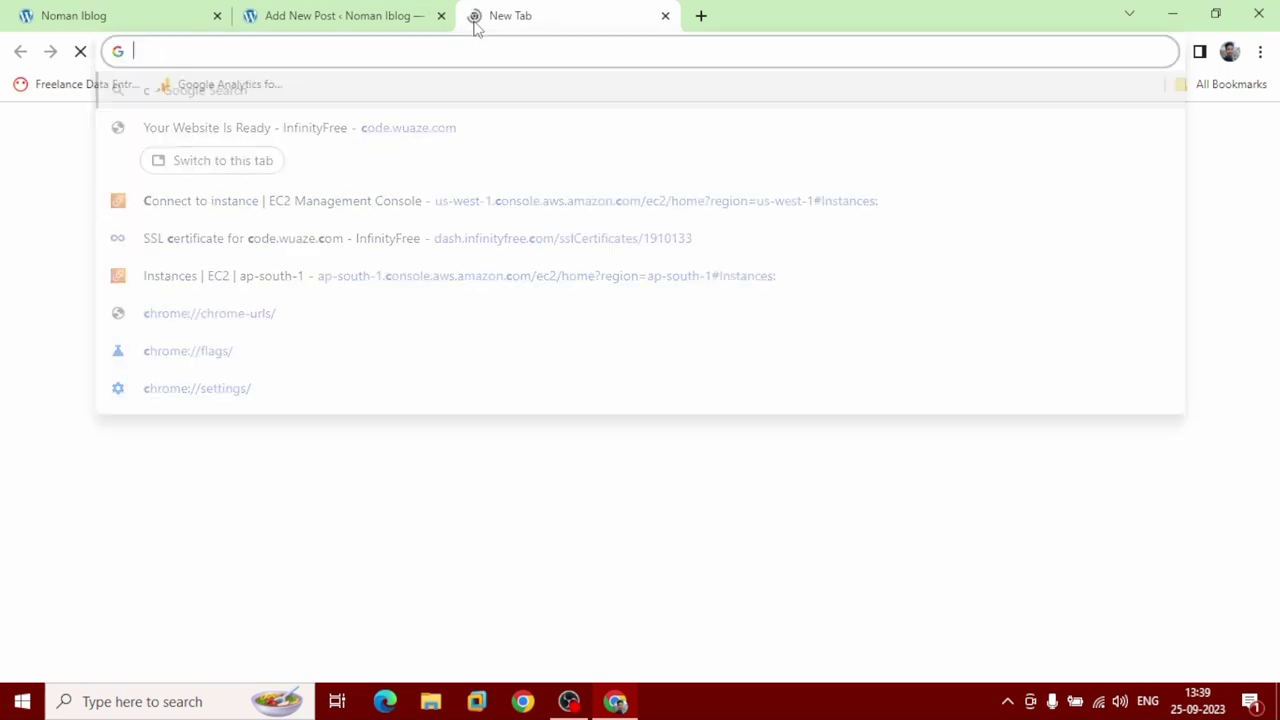
{"action": "key", "text": "Escape"}
{"action": "type", "text": "chat"}
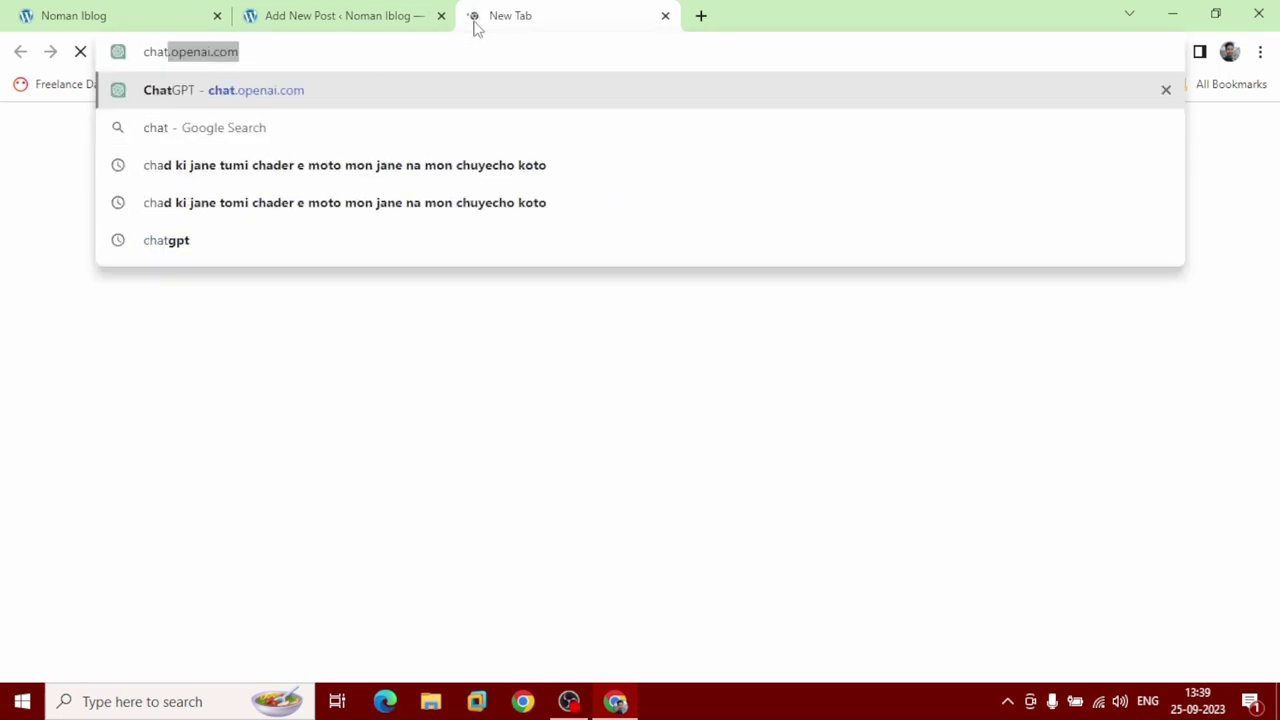
{"action": "type", "text": "gpt"}
{"action": "key", "text": "Return"}
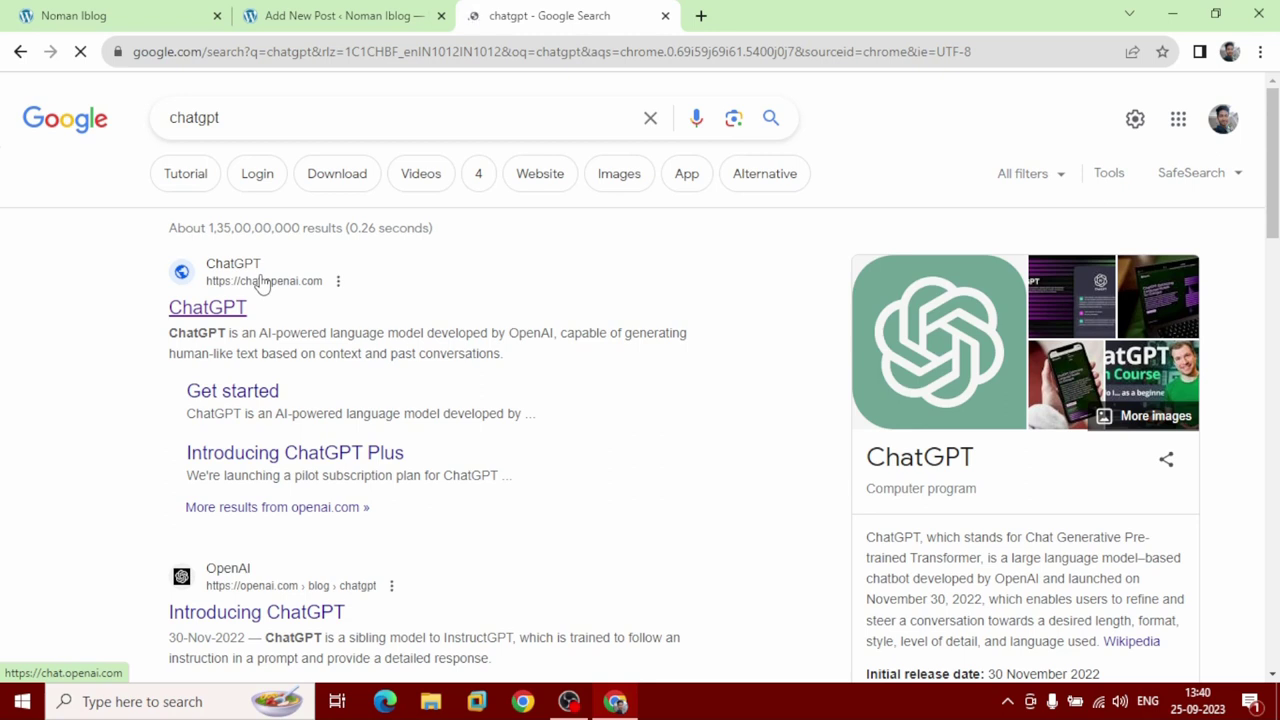
Ask ChatGPT 'Best theme for wordpress news and blog website'.
{"action": "type", "text": "Best"}
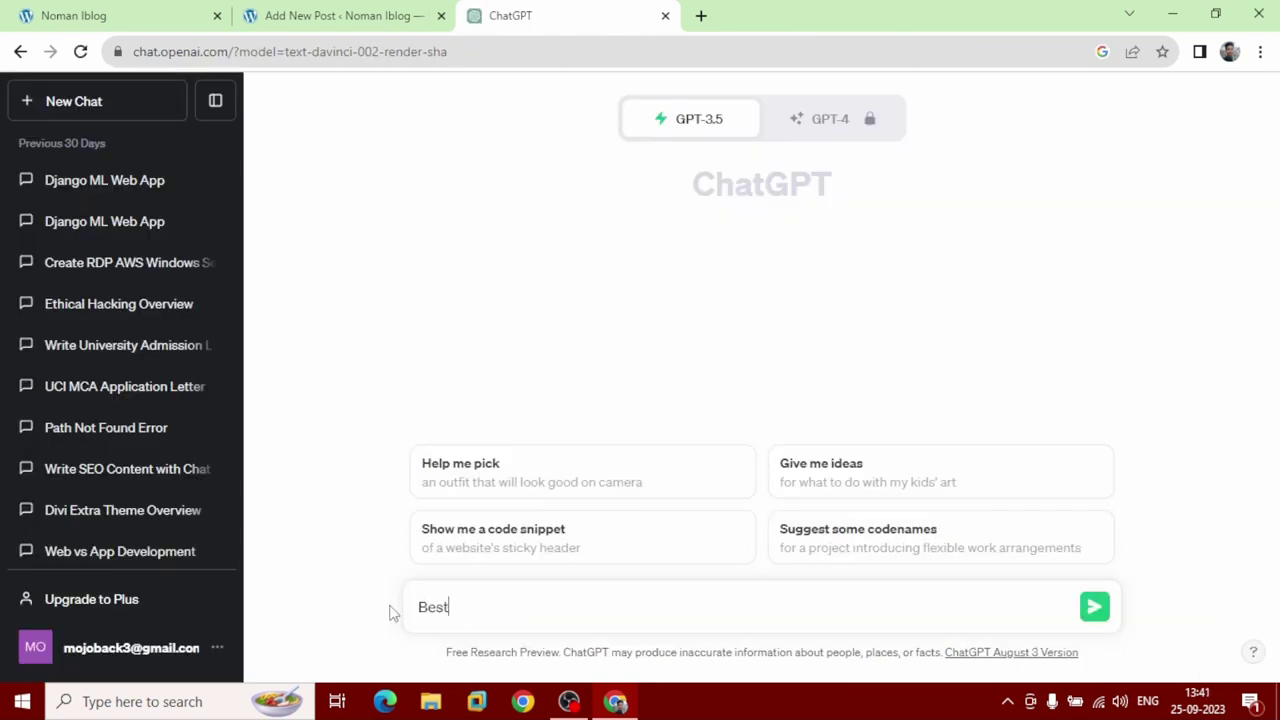
{"action": "type", "text": " theme for wordp"}
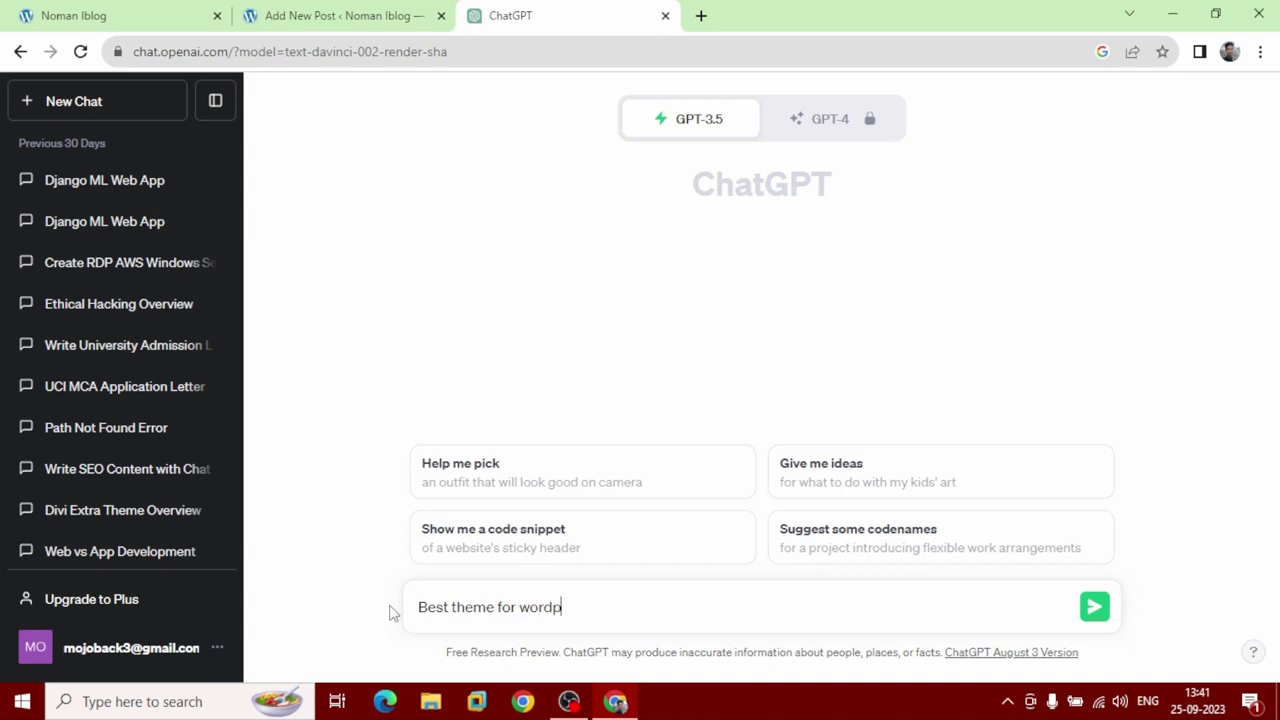
{"action": "type", "text": "ress news"}
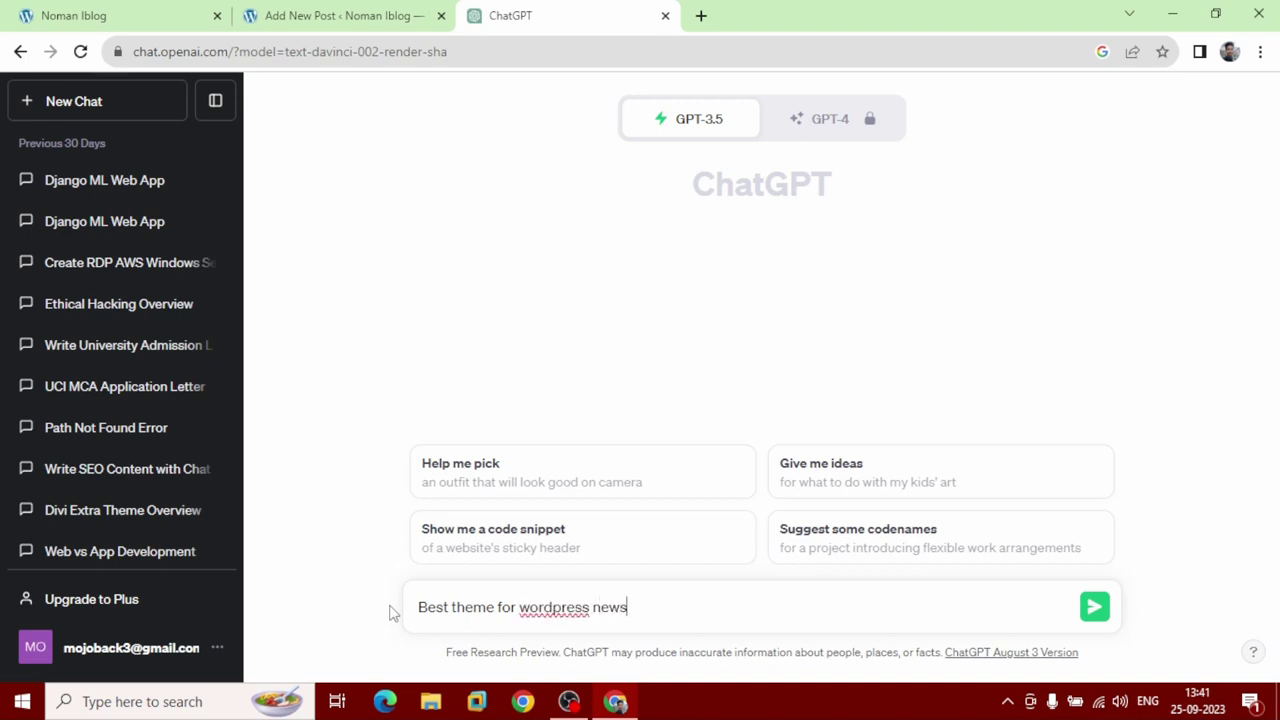
{"action": "type", "text": " and blog website"}
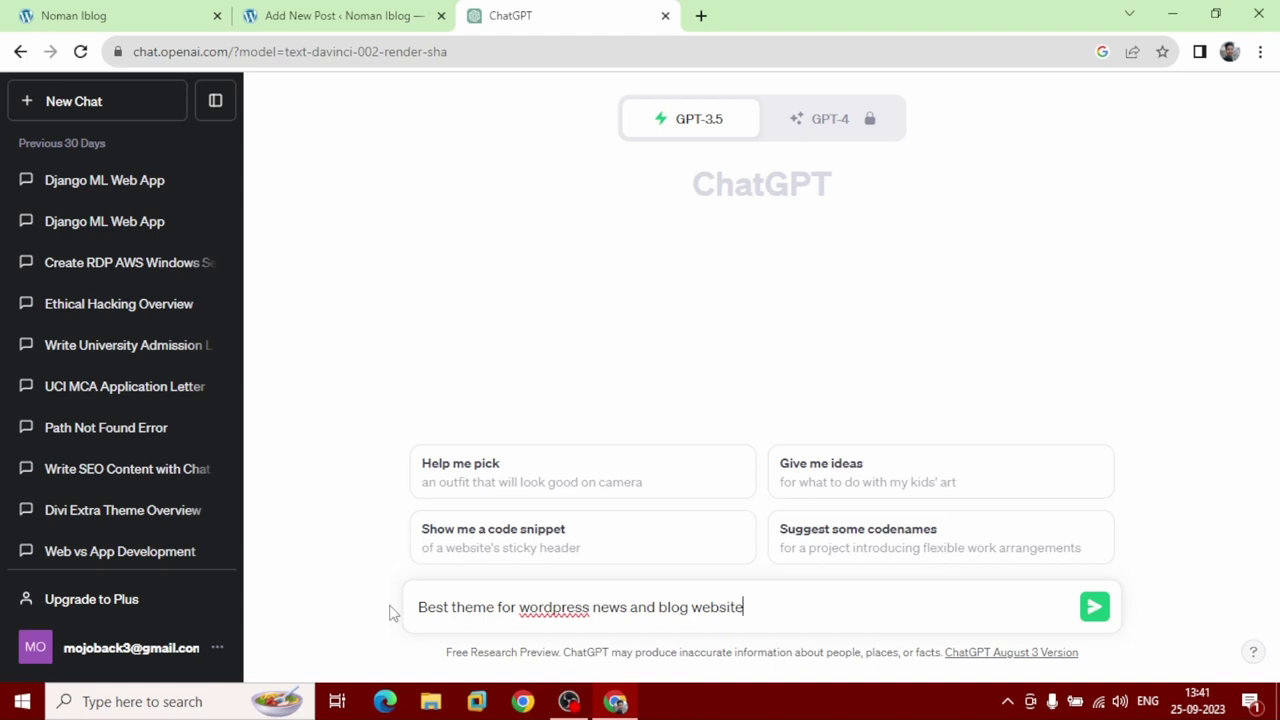
{"action": "left_click", "coordinate": [1095, 607]}
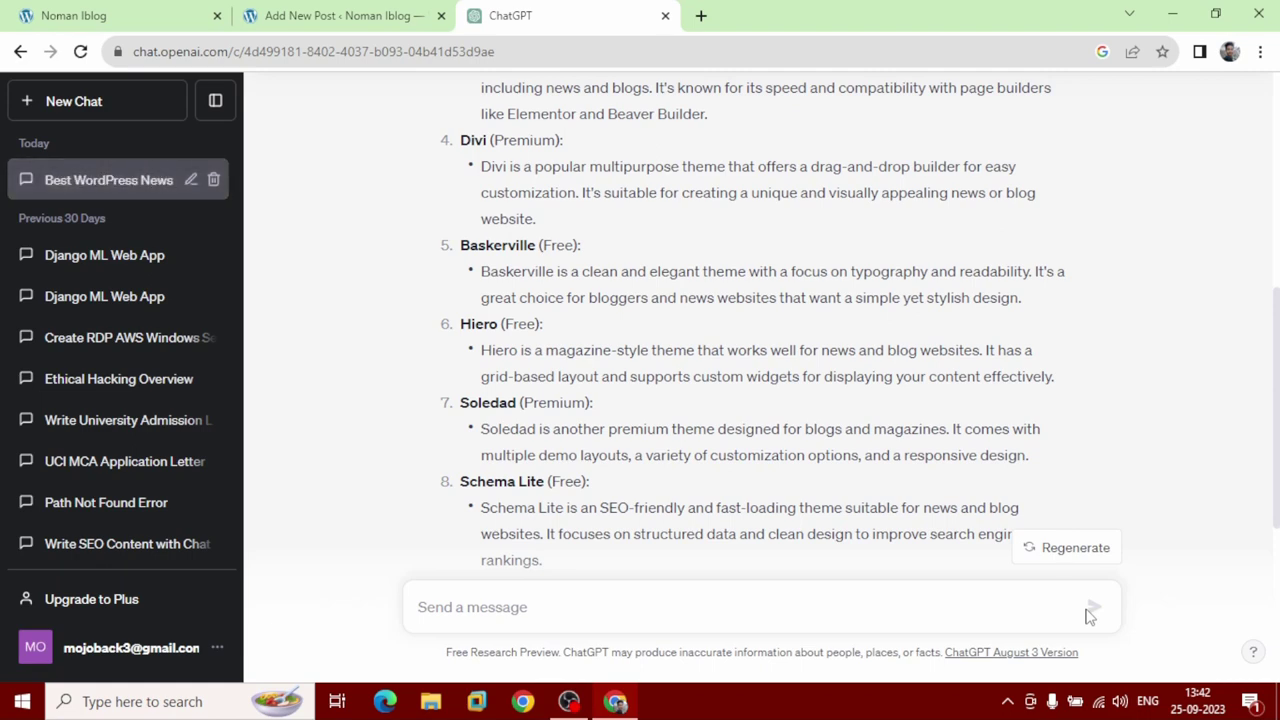
Copy the ChatGPT prompt text and return to the WordPress post tab.
{"action": "scroll", "coordinate": [880, 456], "scroll_direction": "up", "scroll_amount": 5}
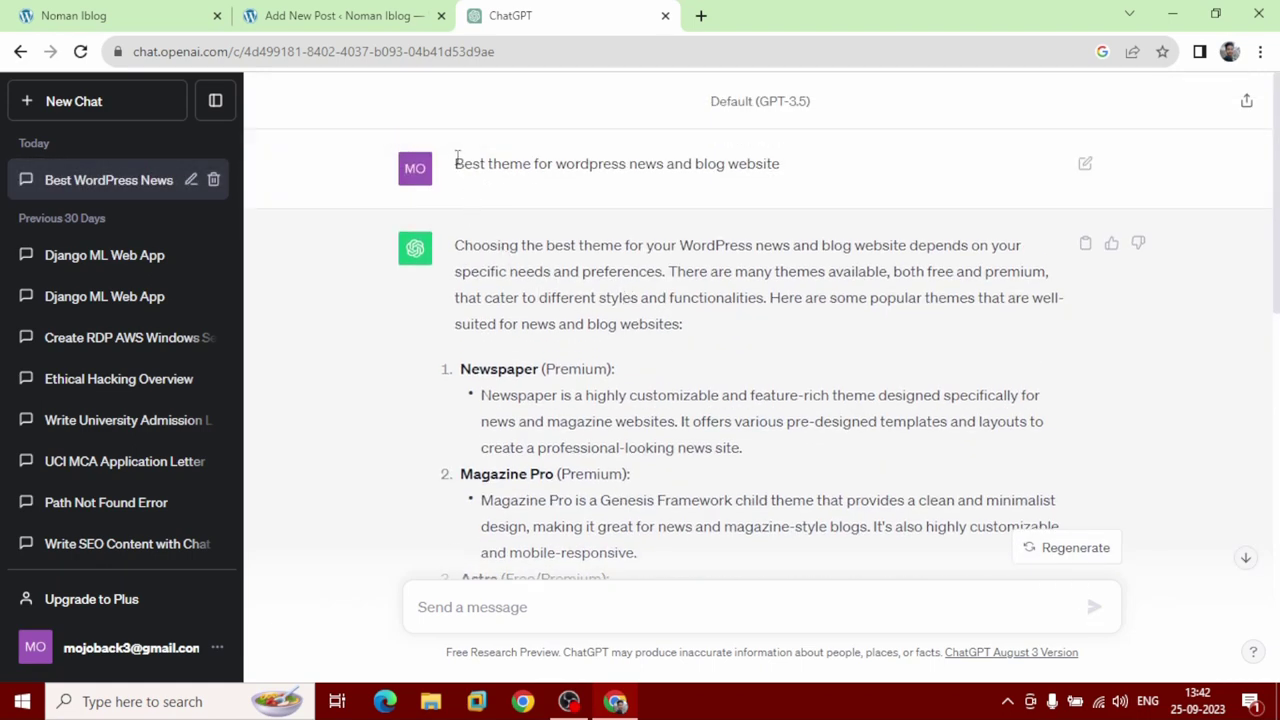
{"action": "left_click_drag", "start_coordinate": [456, 163], "coordinate": [472, 165]}
{"action": "left_click_drag", "start_coordinate": [547, 185], "coordinate": [778, 166]}
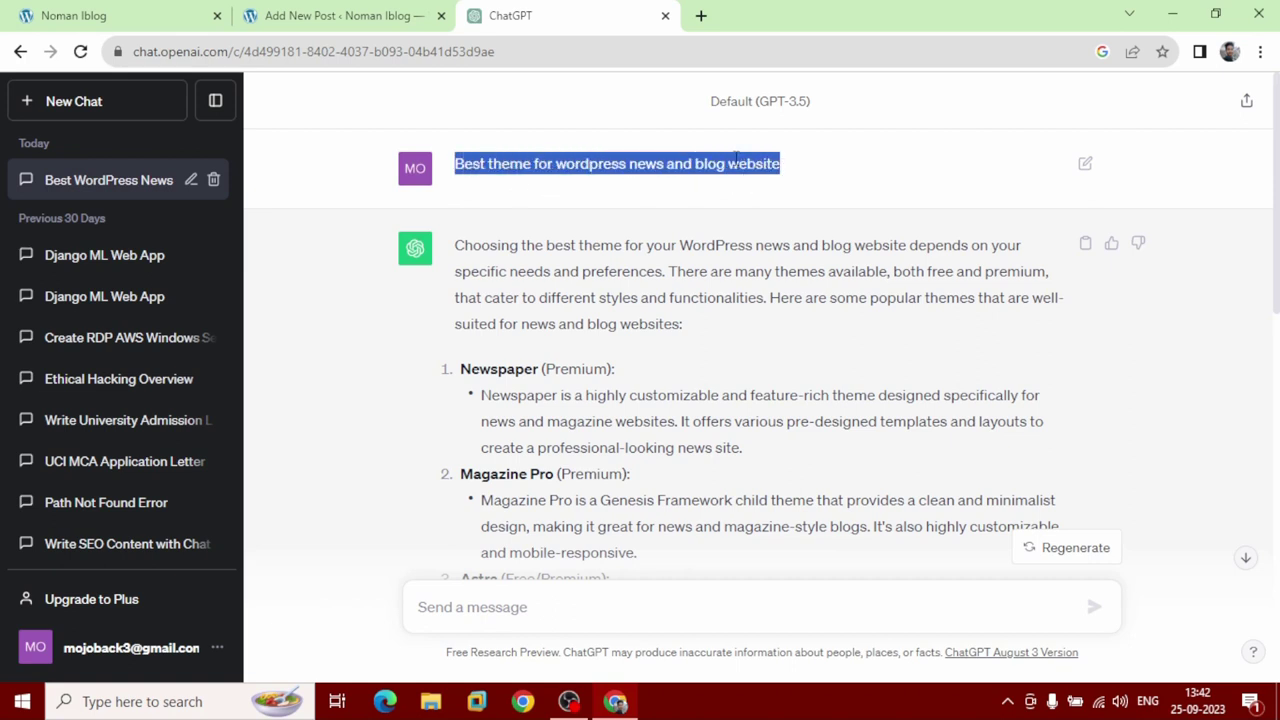
{"action": "right_click", "coordinate": [736, 160]}
{"action": "left_click", "coordinate": [754, 172]}
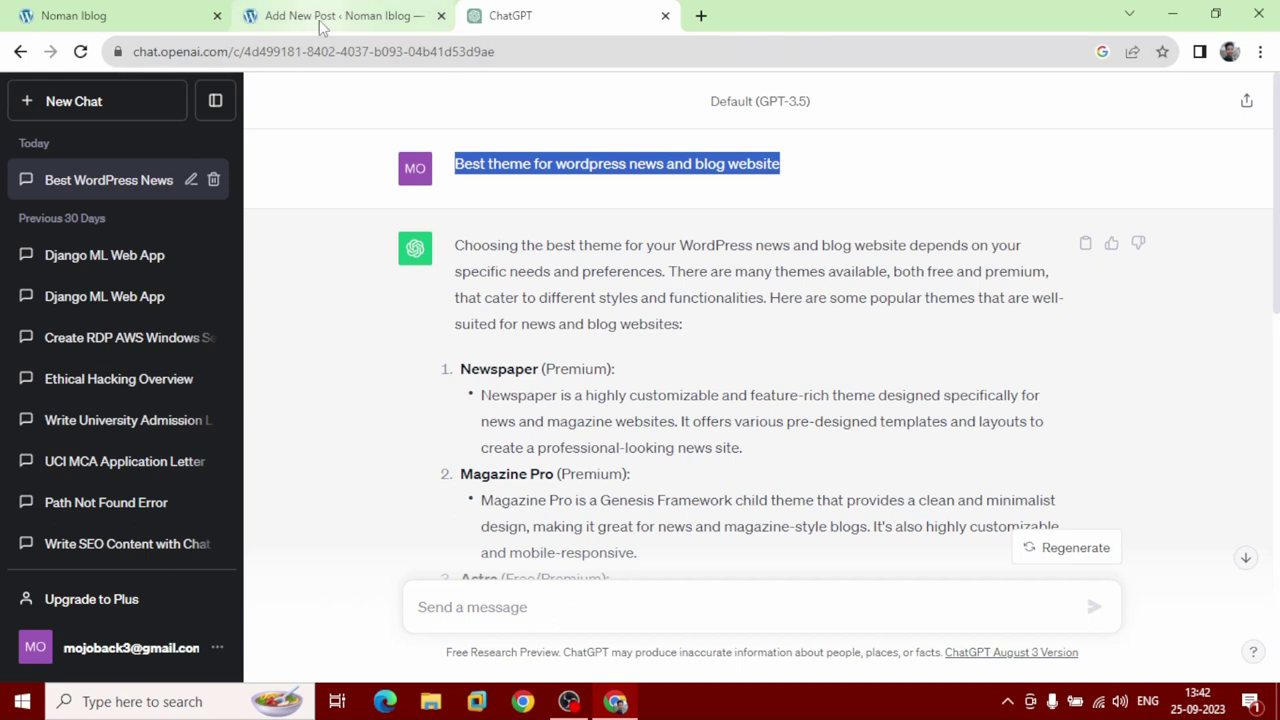
{"action": "left_click", "coordinate": [320, 24]}
Paste 'Best theme for wordpress news and blog website' as the post title and switch to the default block editor.
{"action": "right_click", "coordinate": [196, 204]}
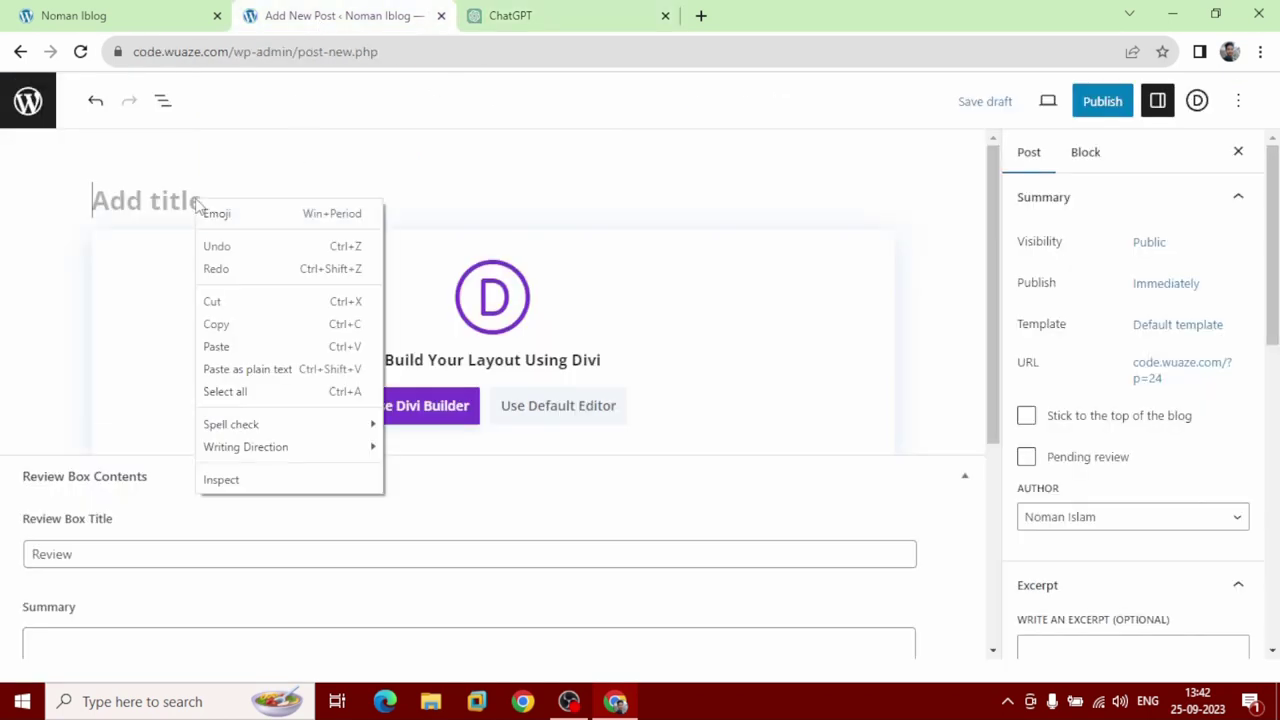
{"action": "left_click", "coordinate": [244, 346]}
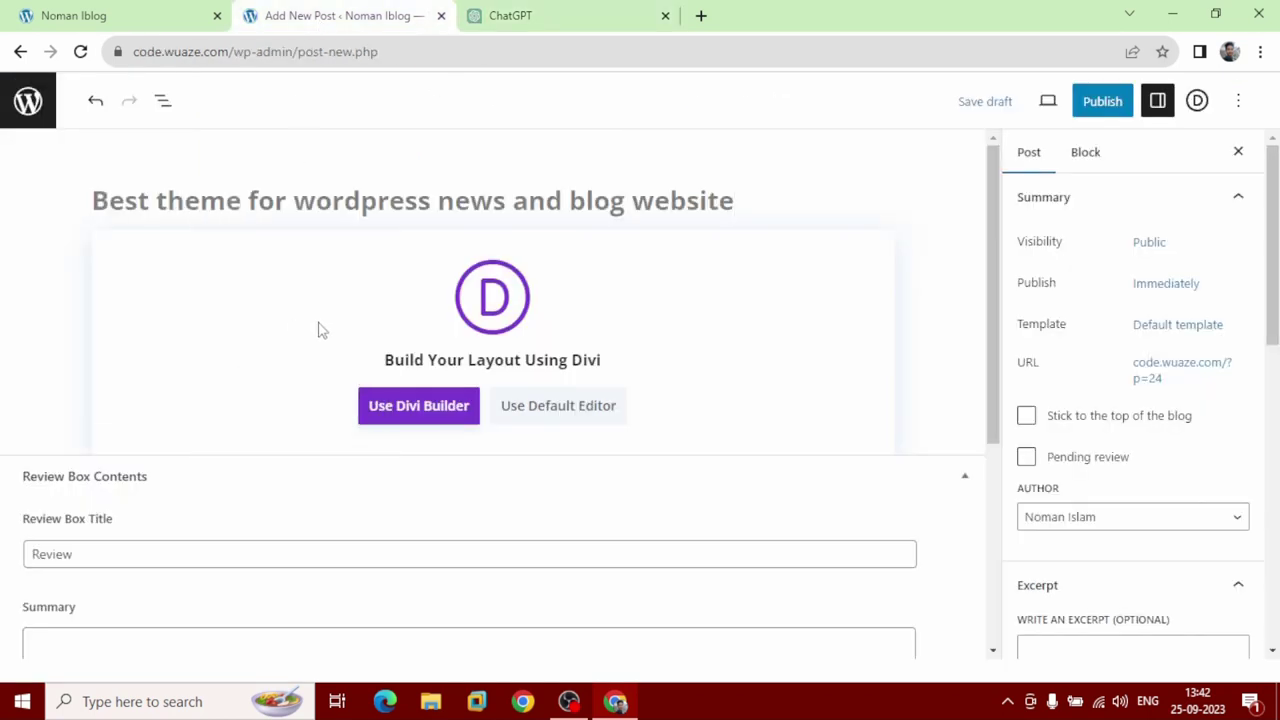
{"action": "left_click", "coordinate": [573, 418]}
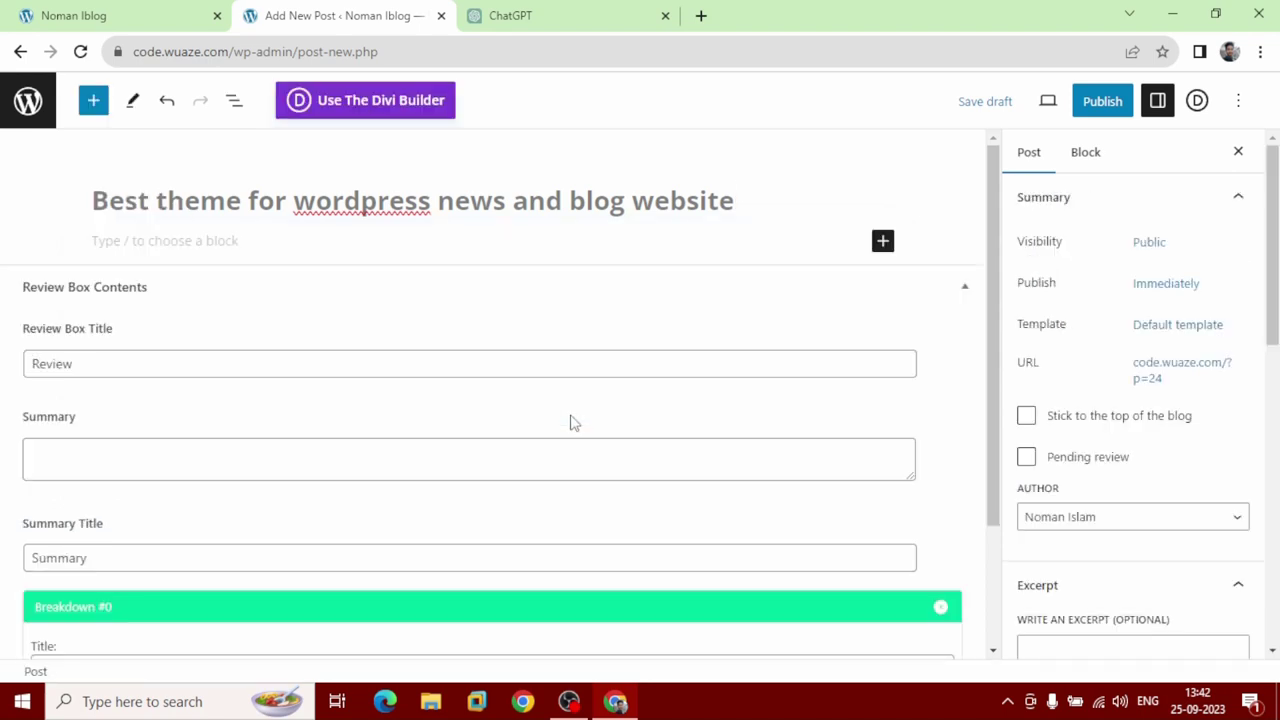
{"action": "left_click", "coordinate": [565, 16]}
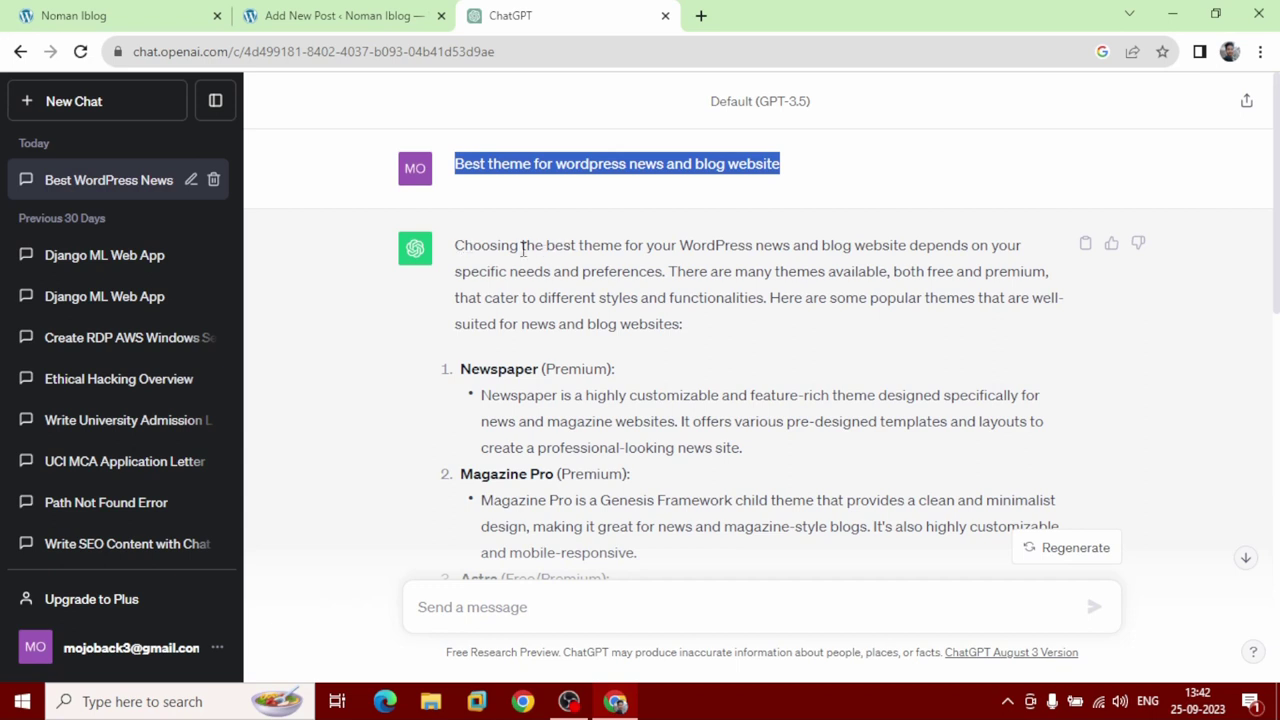
Select and copy ChatGPT's entire answer about WordPress themes, then return to the new post.
{"action": "left_click_drag", "start_coordinate": [456, 245], "coordinate": [636, 450]}
{"action": "scroll", "coordinate": [605, 370], "scroll_direction": "down", "scroll_amount": 5}
{"action": "scroll", "coordinate": [614, 372], "scroll_direction": "down", "scroll_amount": 5}
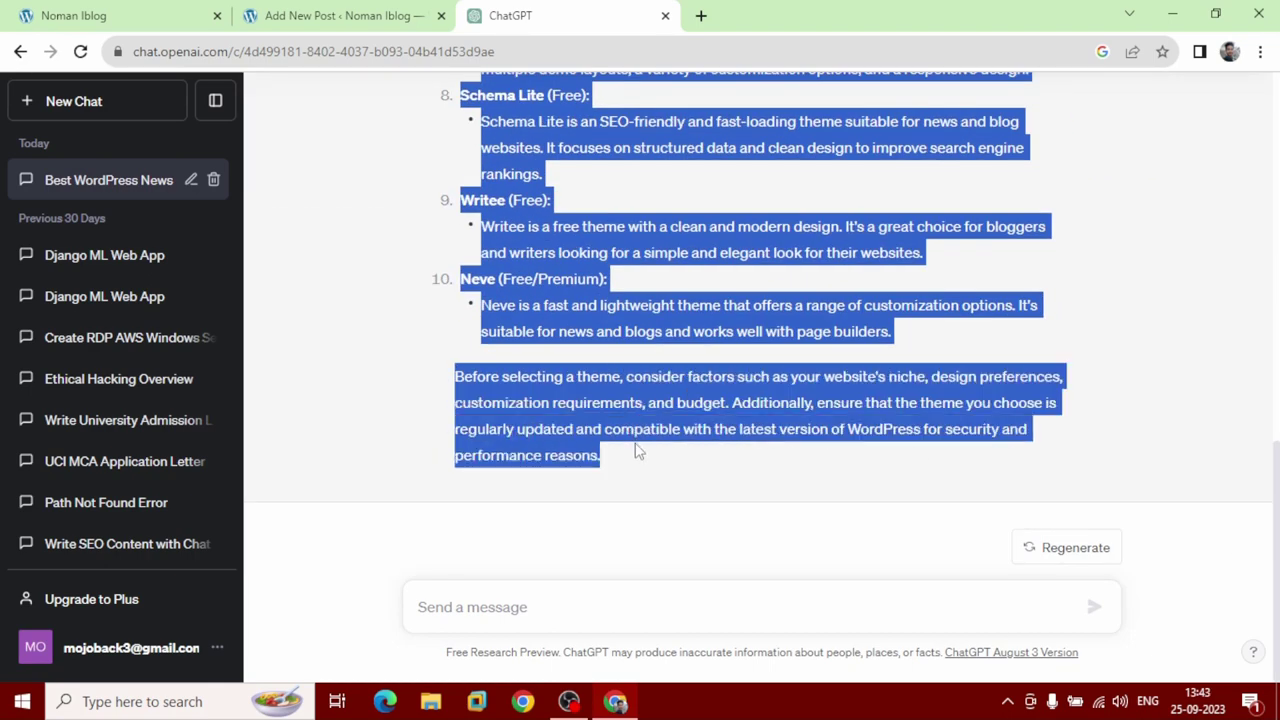
{"action": "left_click", "coordinate": [636, 450]}
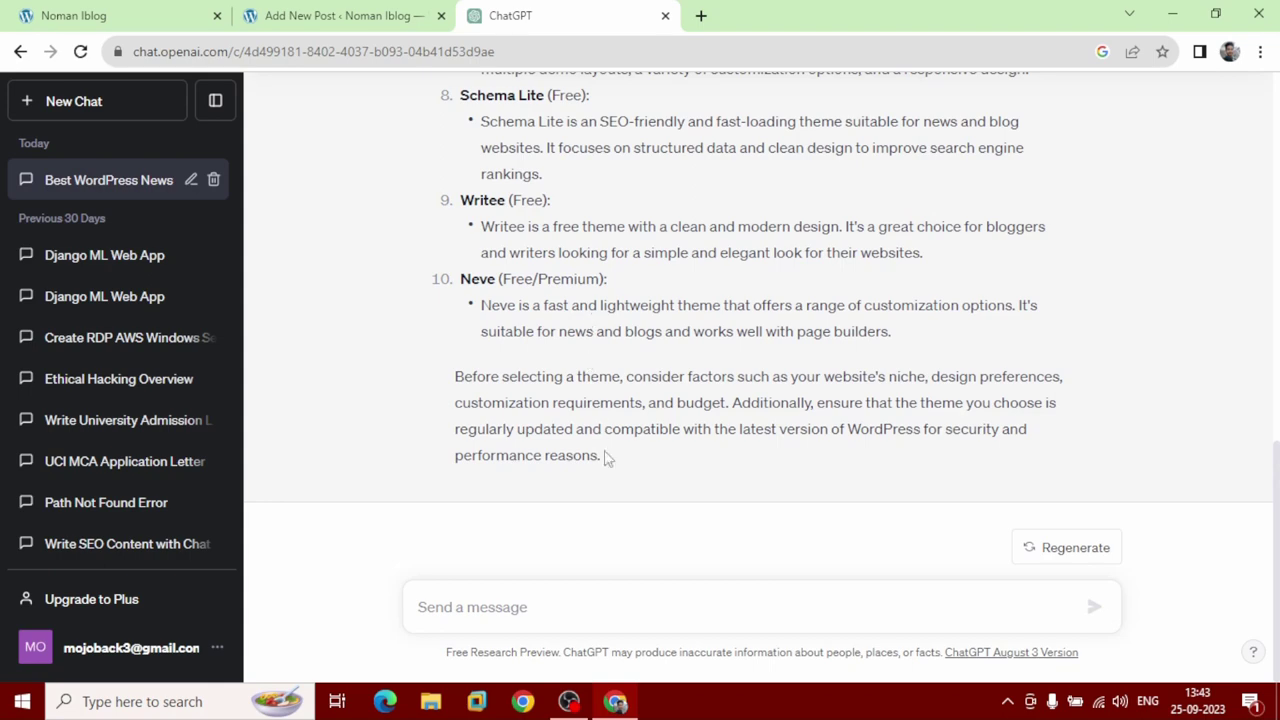
{"action": "scroll", "coordinate": [559, 350], "scroll_direction": "up", "scroll_amount": 15}
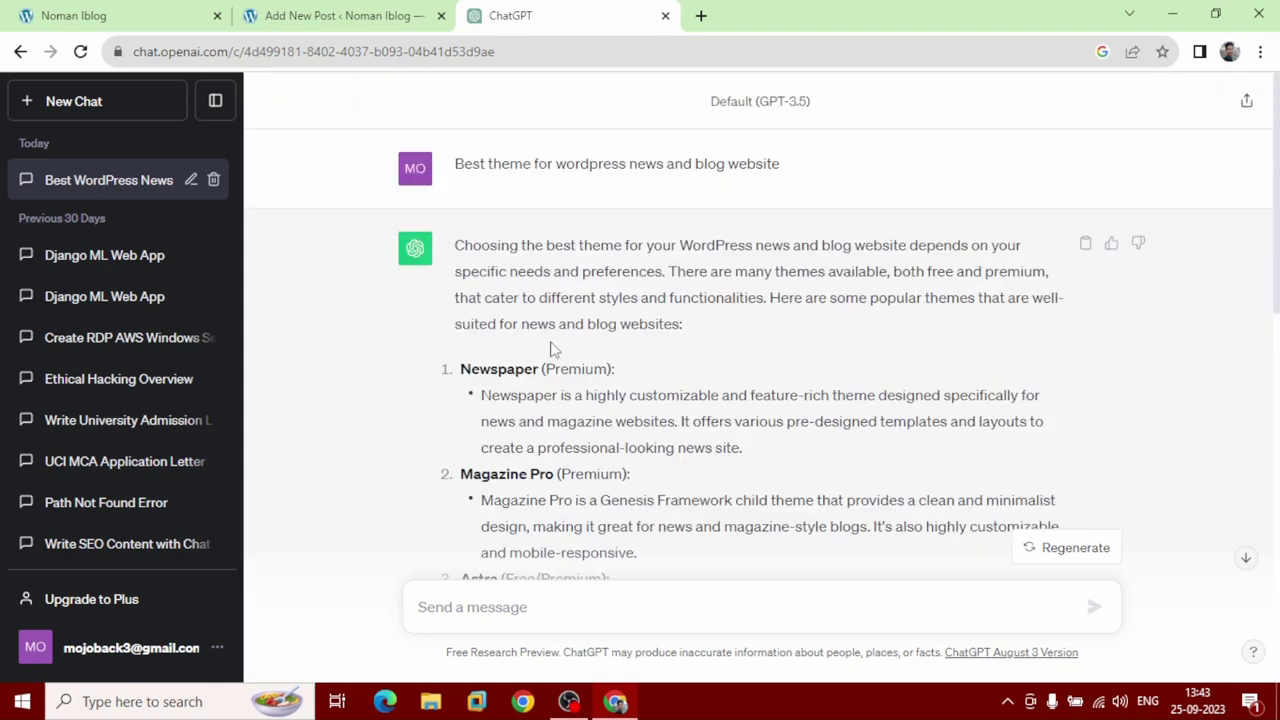
{"action": "left_click_drag", "start_coordinate": [452, 246], "coordinate": [606, 452]}
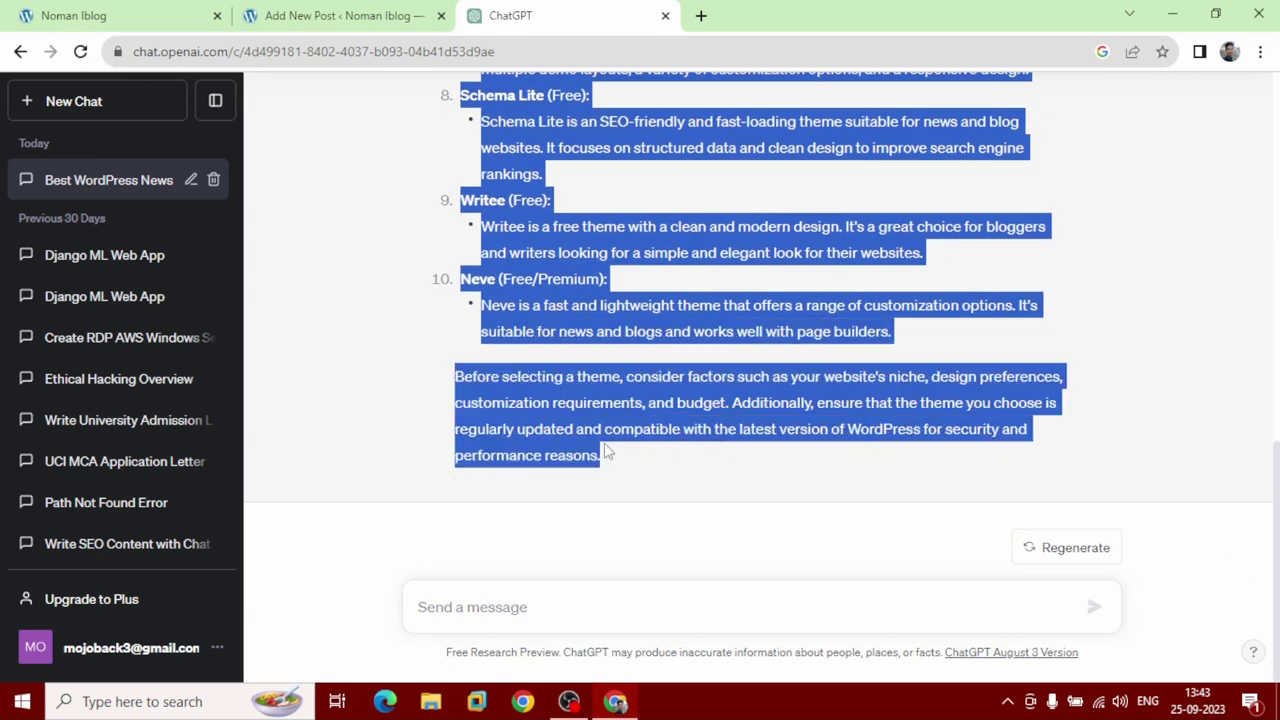
{"action": "right_click", "coordinate": [566, 393]}
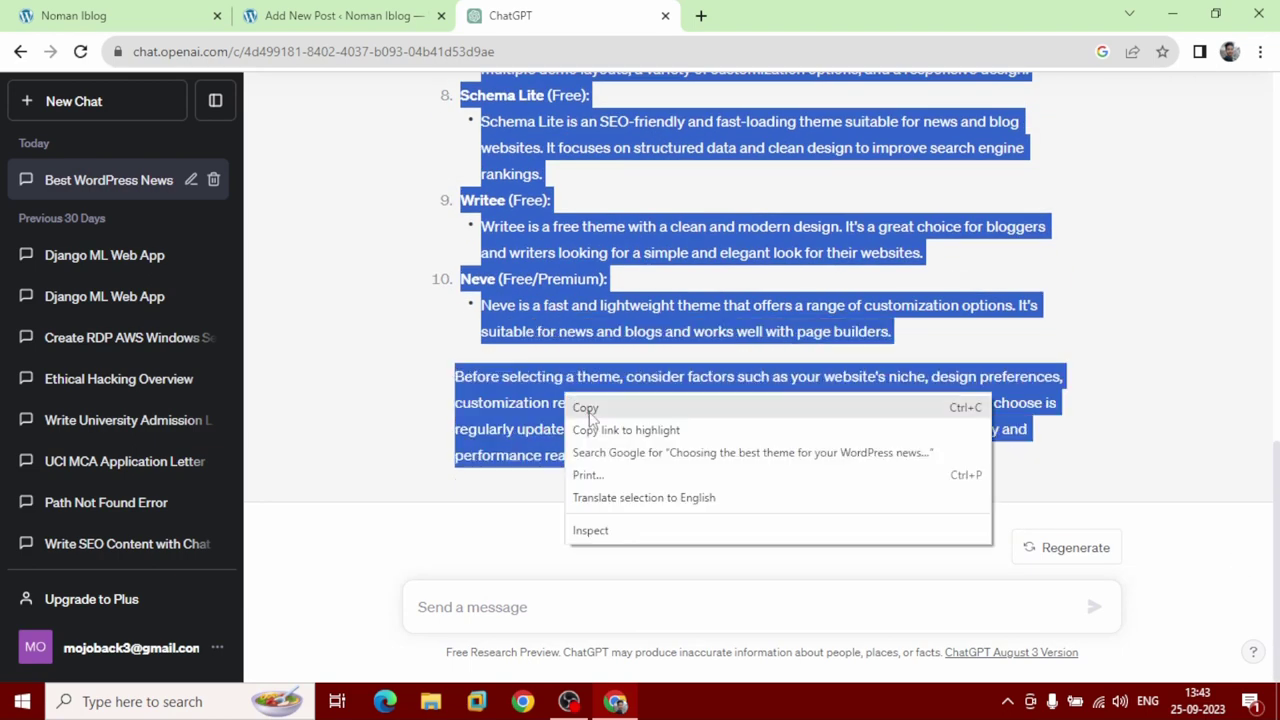
{"action": "left_click", "coordinate": [592, 410]}
{"action": "left_click", "coordinate": [340, 12]}
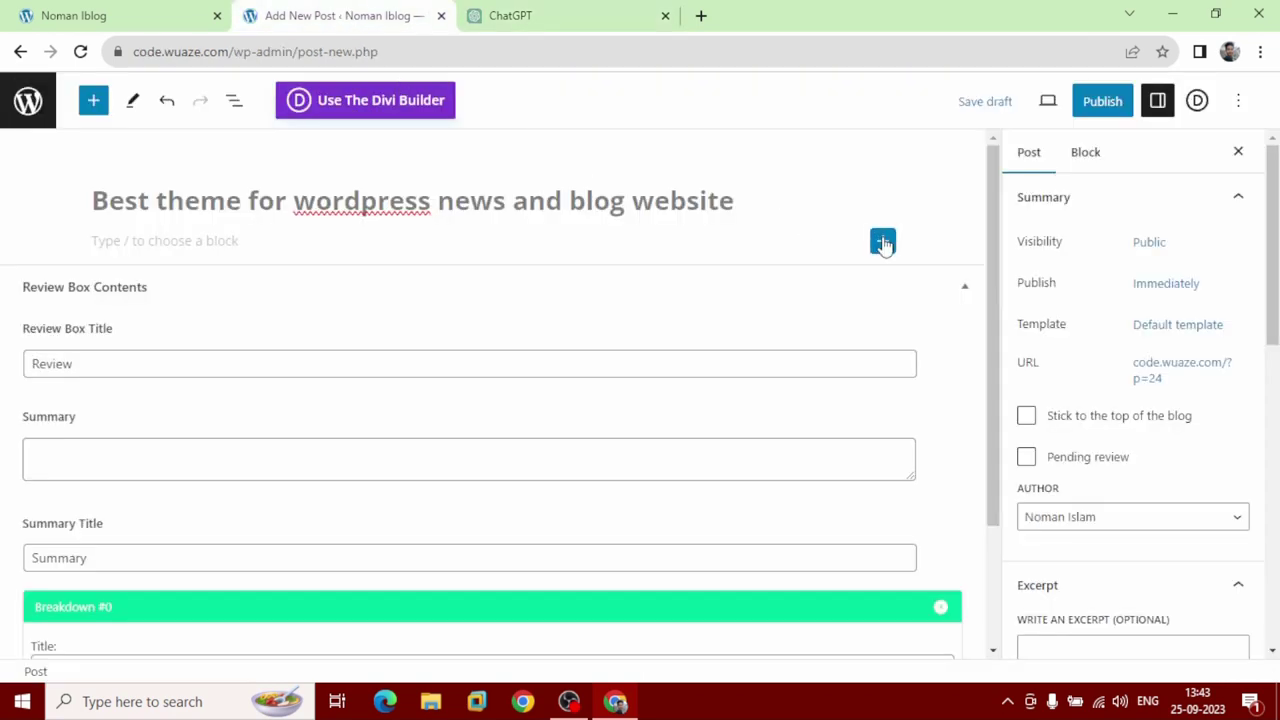
Add a Paragraph block and paste ChatGPT's list of themes into the post body.
{"action": "left_click", "coordinate": [882, 243]}
{"action": "left_click", "coordinate": [946, 398]}
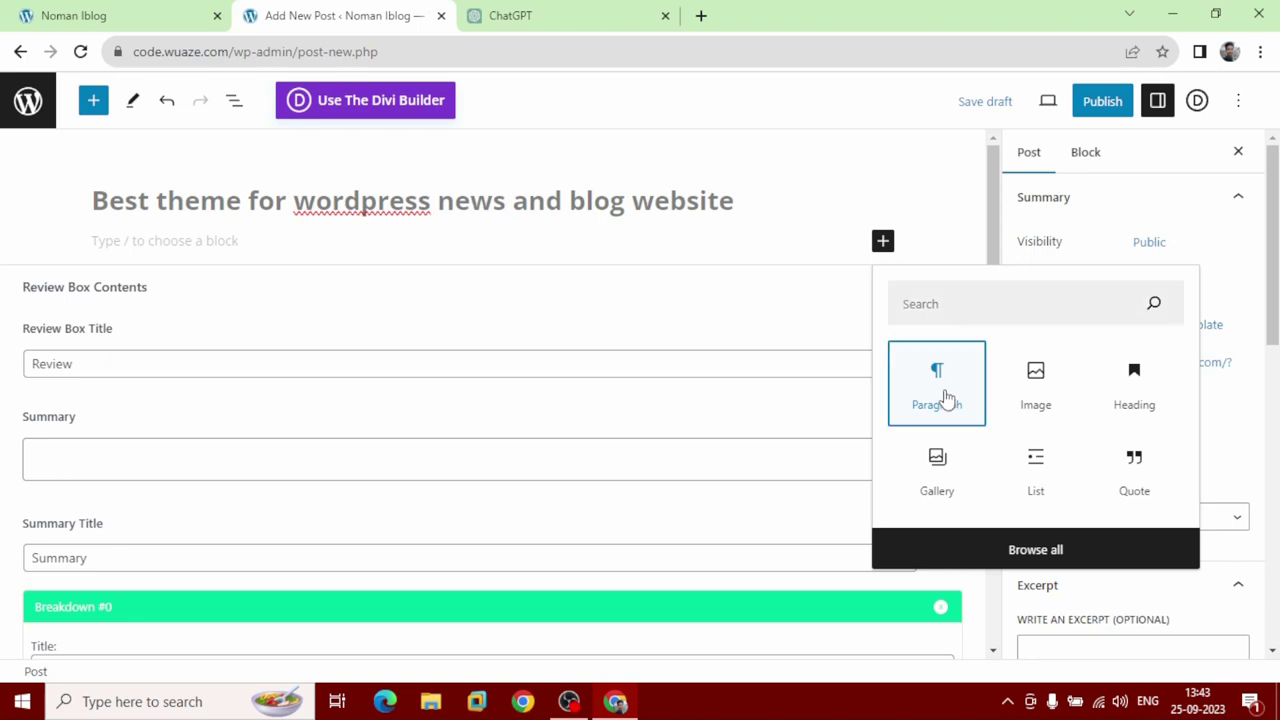
{"action": "left_click", "coordinate": [946, 394]}
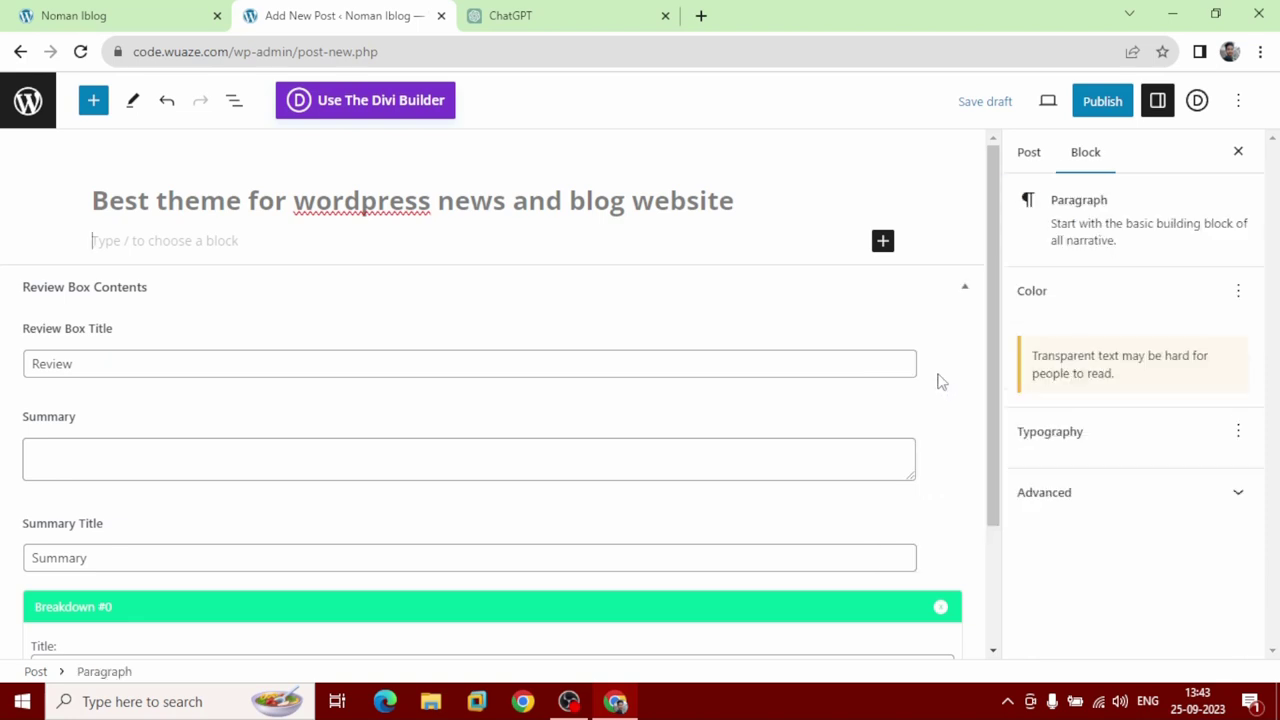
{"action": "right_click", "coordinate": [235, 240]}
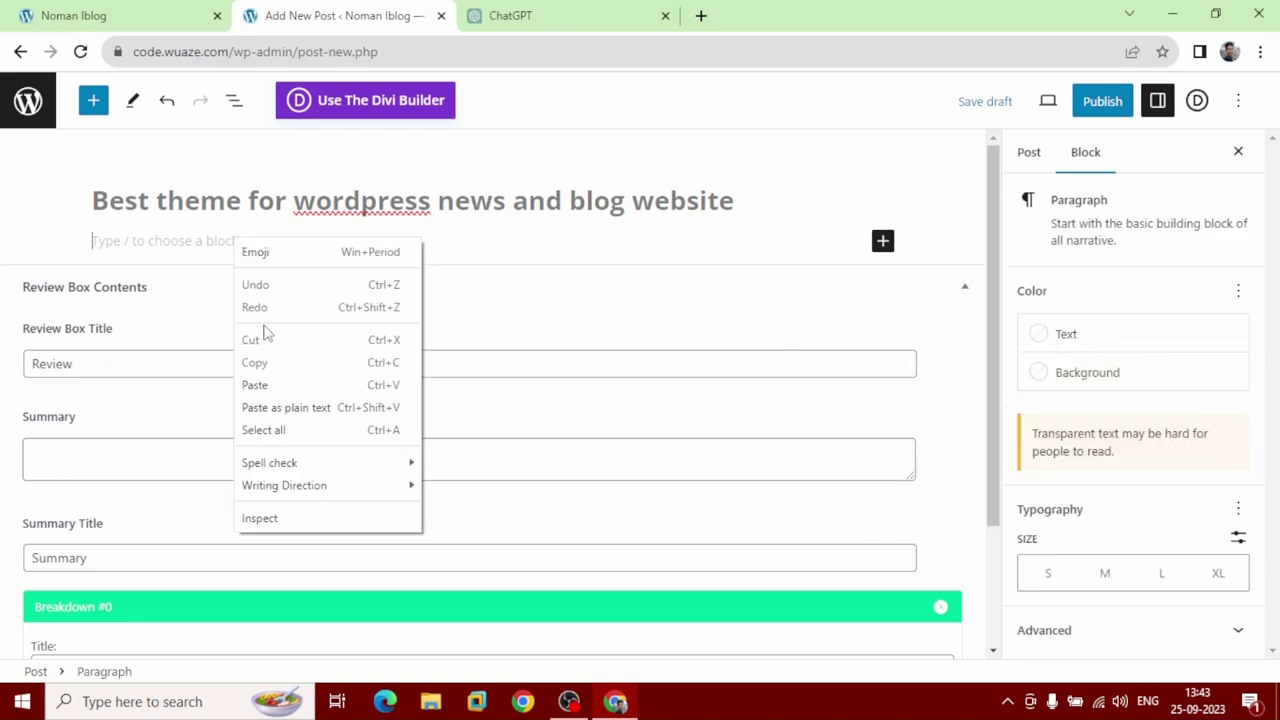
{"action": "left_click", "coordinate": [278, 384]}
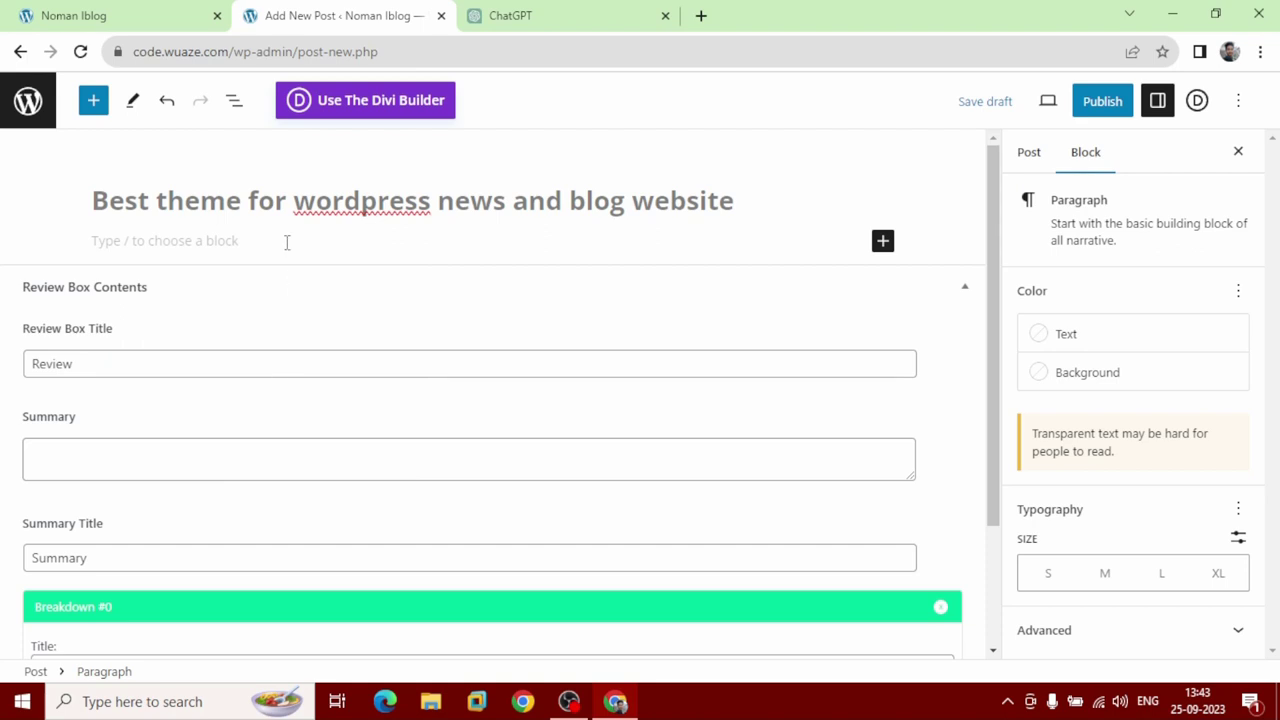
{"action": "key", "text": "ctrl+v"}
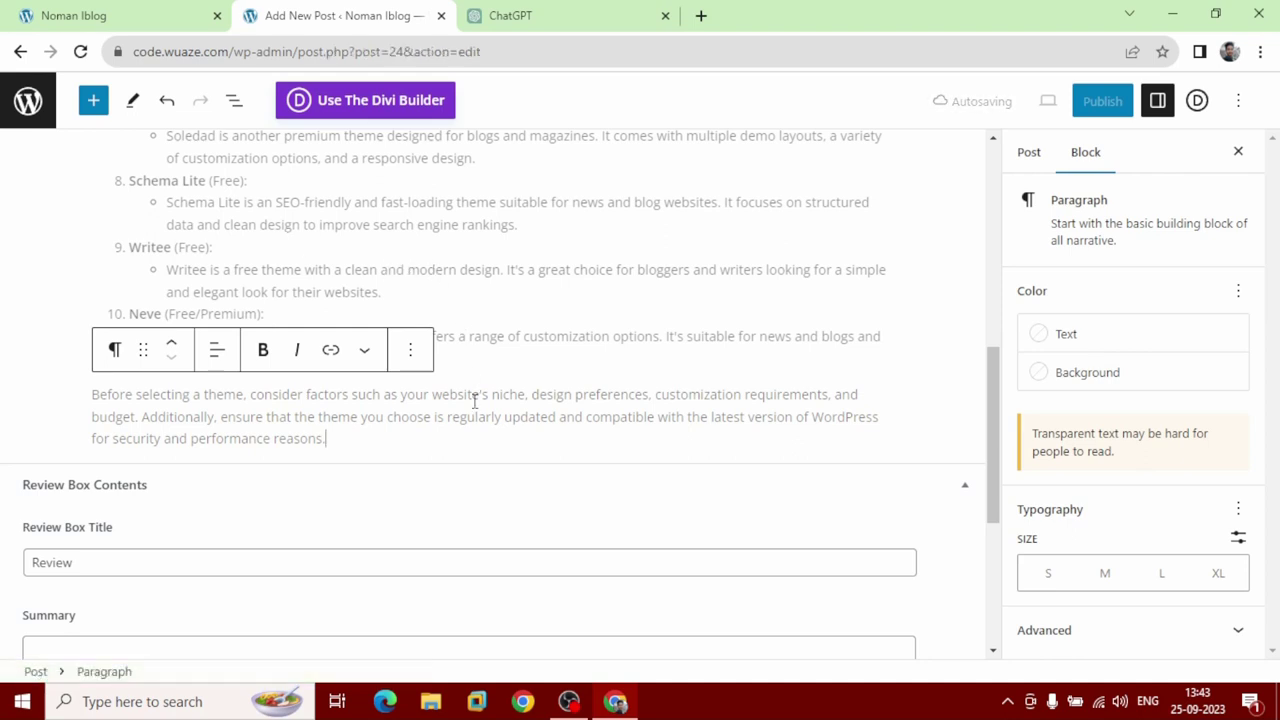
{"action": "scroll", "coordinate": [413, 480], "scroll_direction": "down", "scroll_amount": 3}
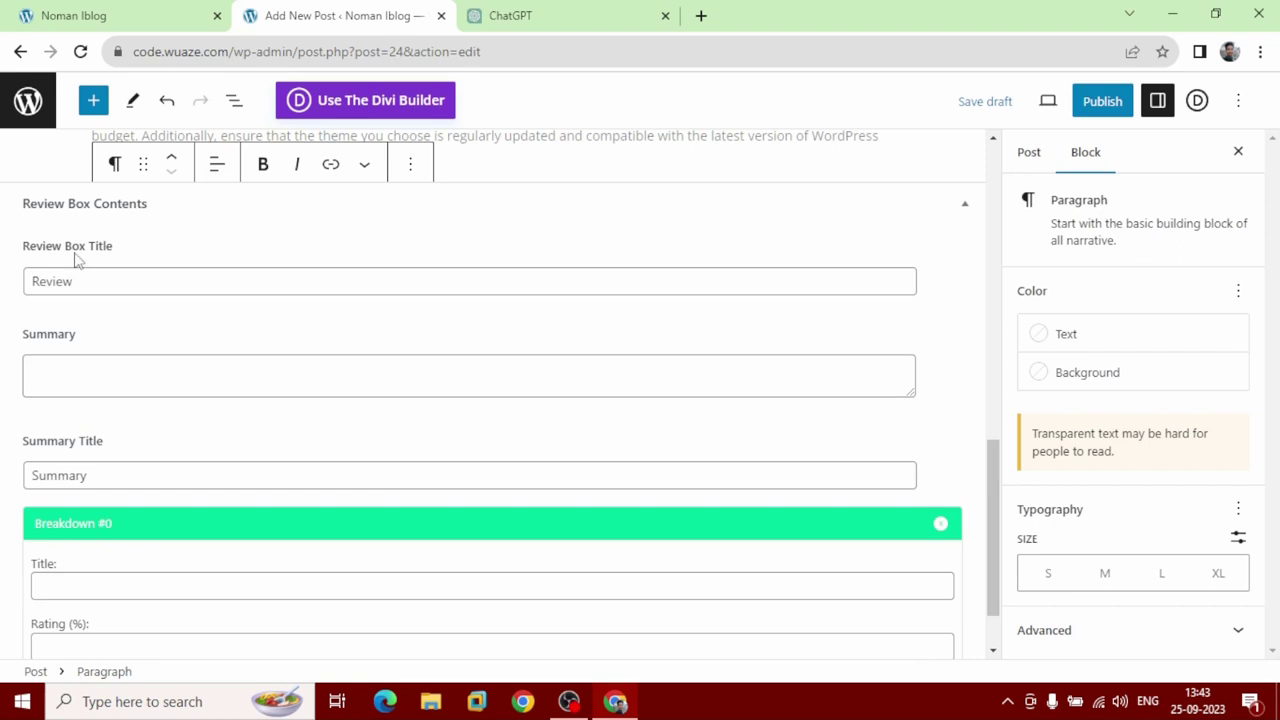
{"action": "left_click", "coordinate": [70, 384]}
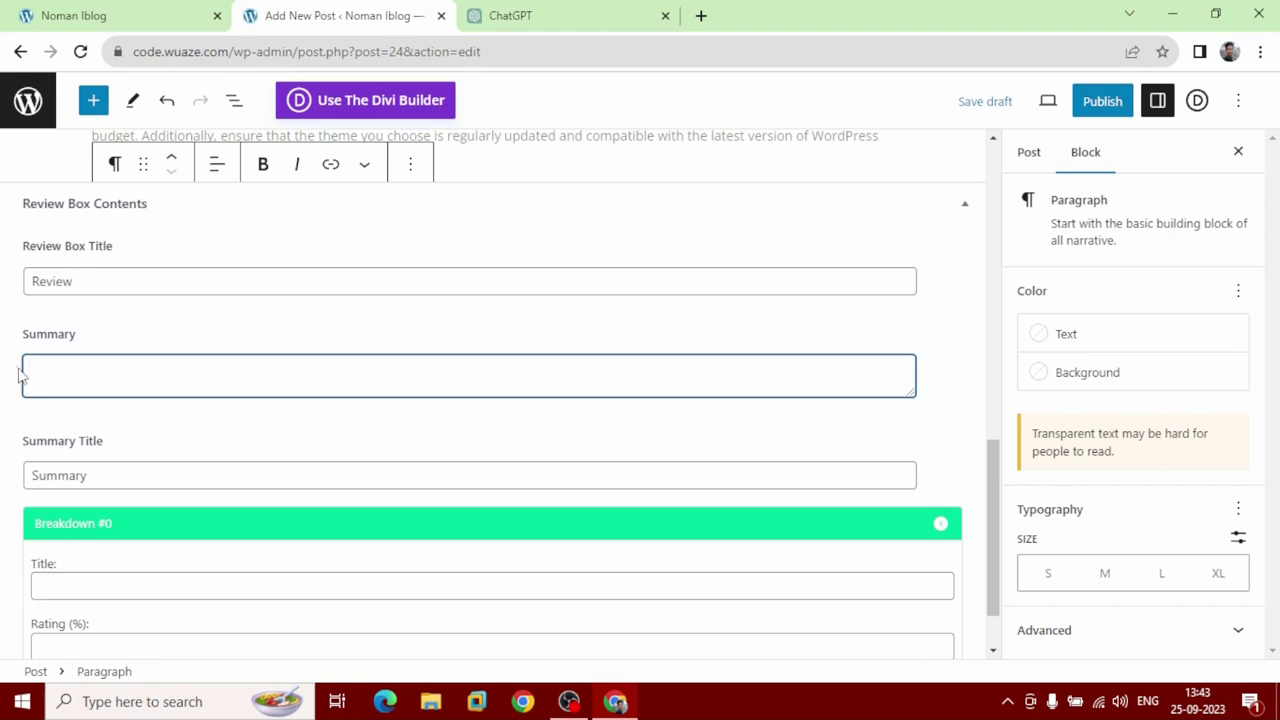
{"action": "left_click", "coordinate": [513, 15]}
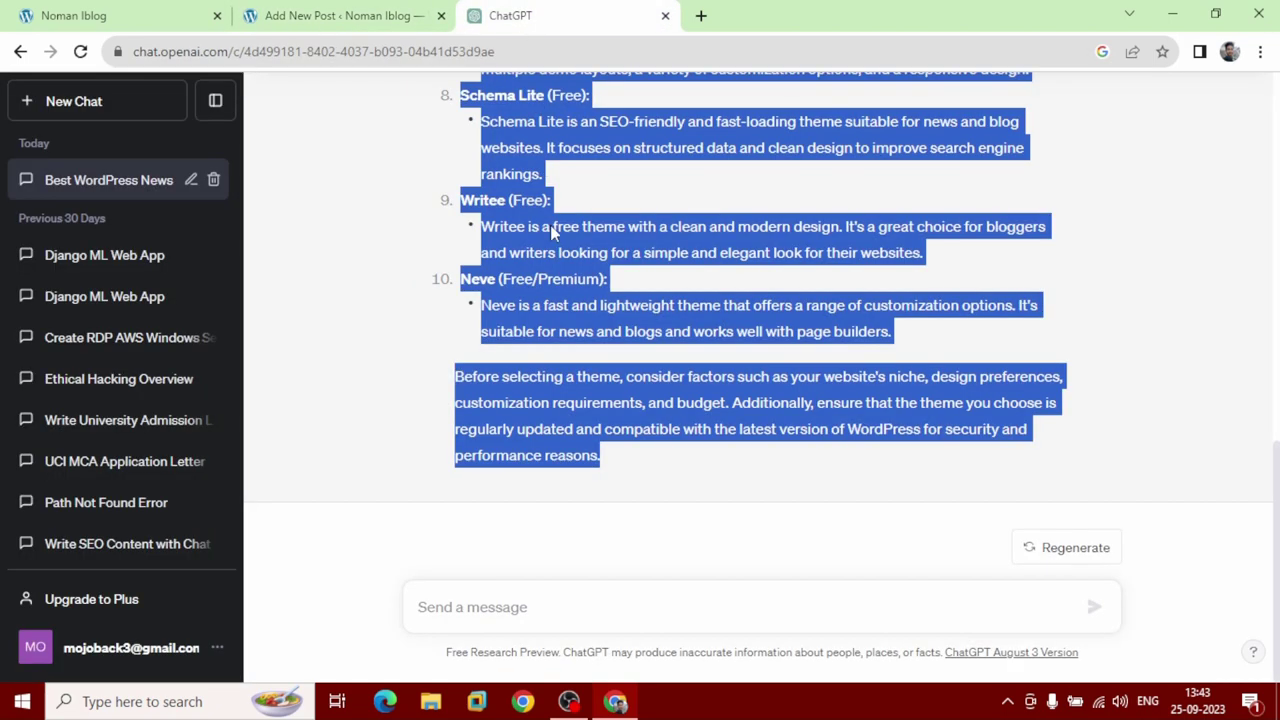
Copy the opening sentences of ChatGPT's answer and return to the post's Review Summary field.
{"action": "left_click", "coordinate": [440, 384]}
{"action": "scroll", "coordinate": [673, 246], "scroll_direction": "up", "scroll_amount": 10}
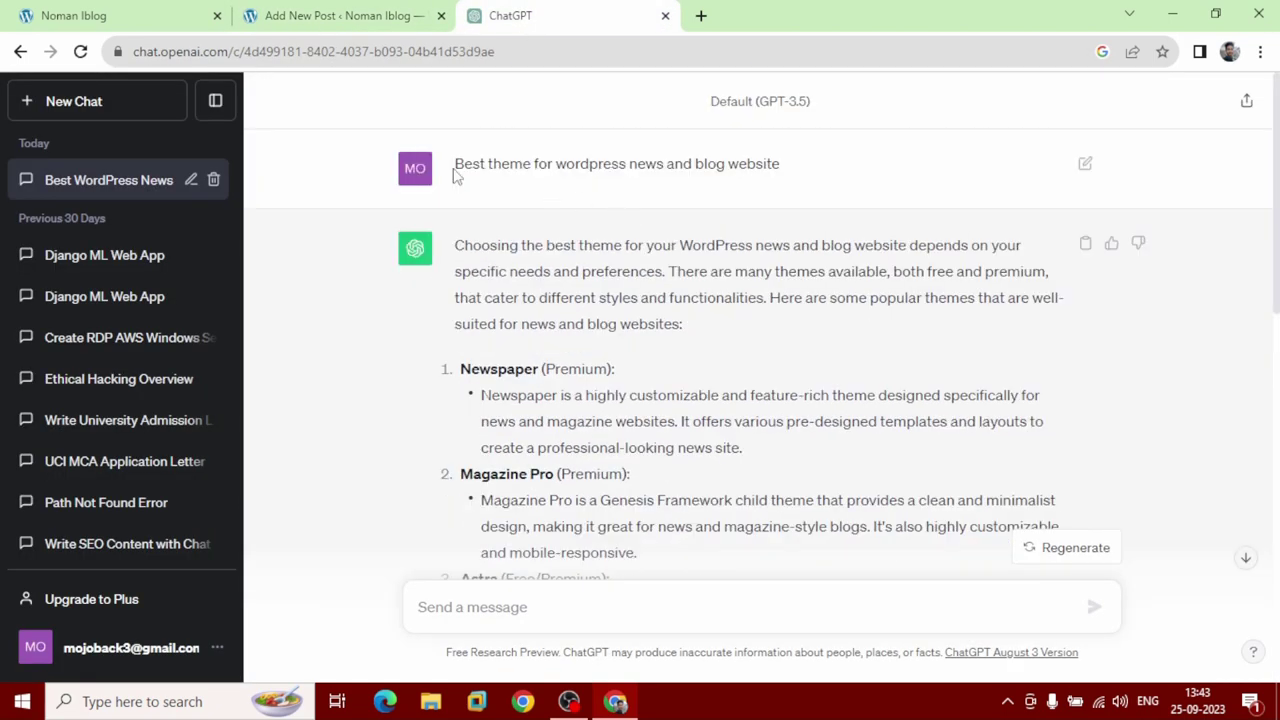
{"action": "left_click_drag", "start_coordinate": [455, 175], "coordinate": [772, 165]}
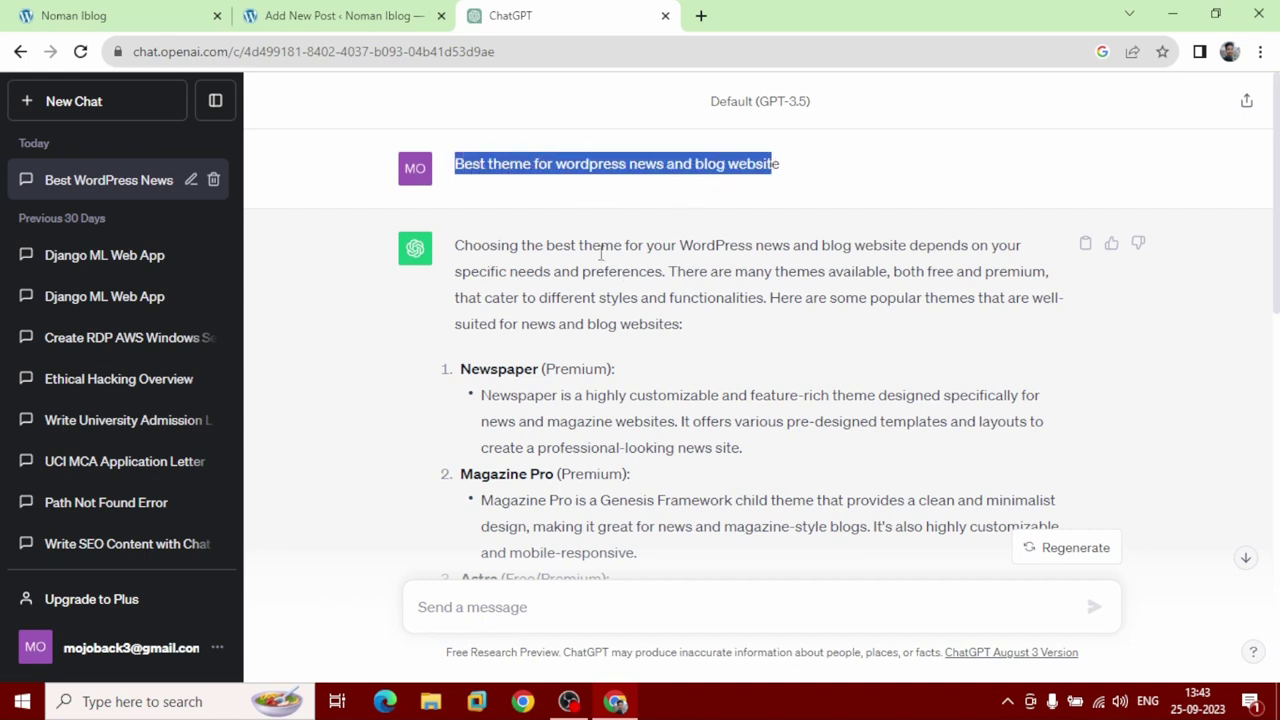
{"action": "left_click_drag", "start_coordinate": [520, 245], "coordinate": [731, 257]}
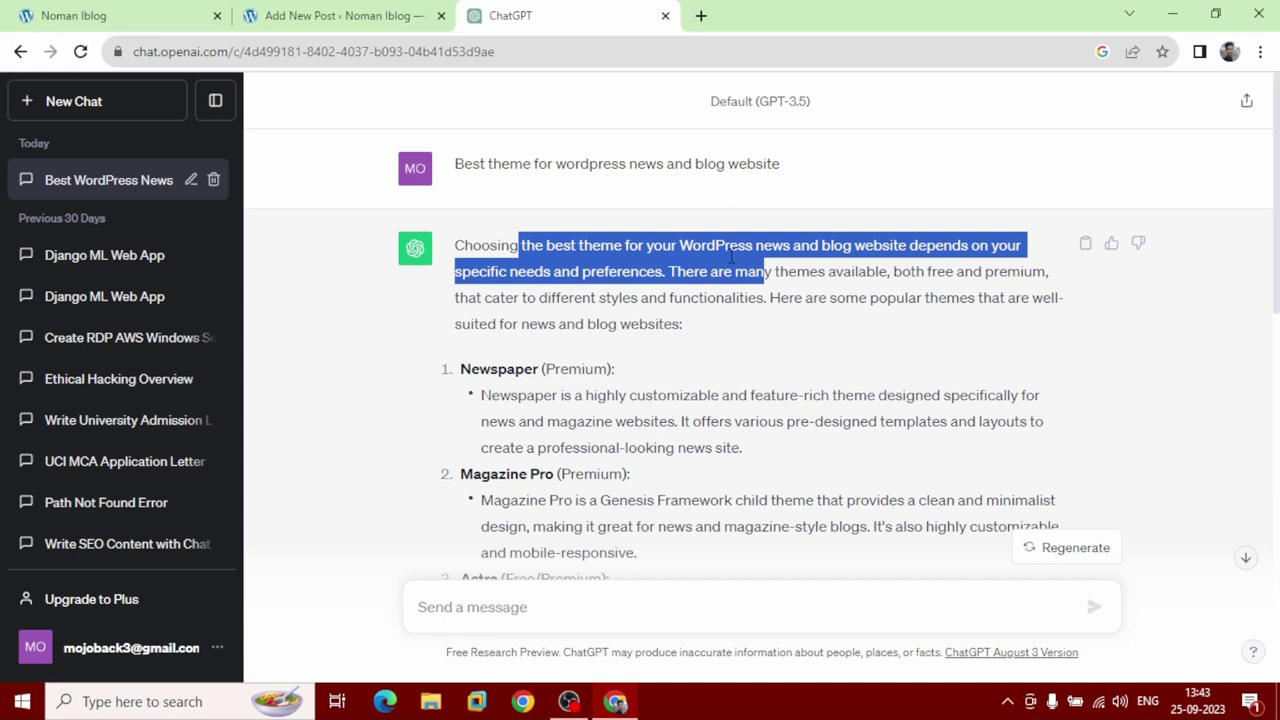
{"action": "left_click", "coordinate": [519, 236]}
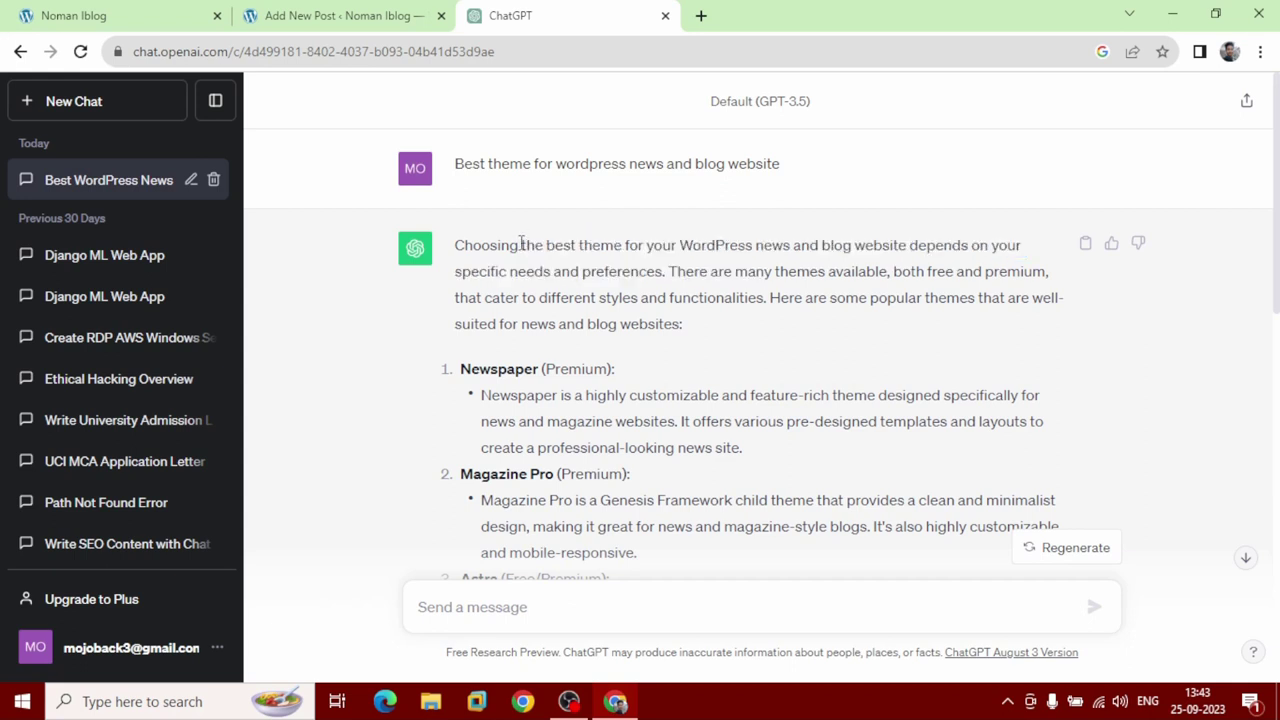
{"action": "left_click_drag", "start_coordinate": [521, 242], "coordinate": [768, 297]}
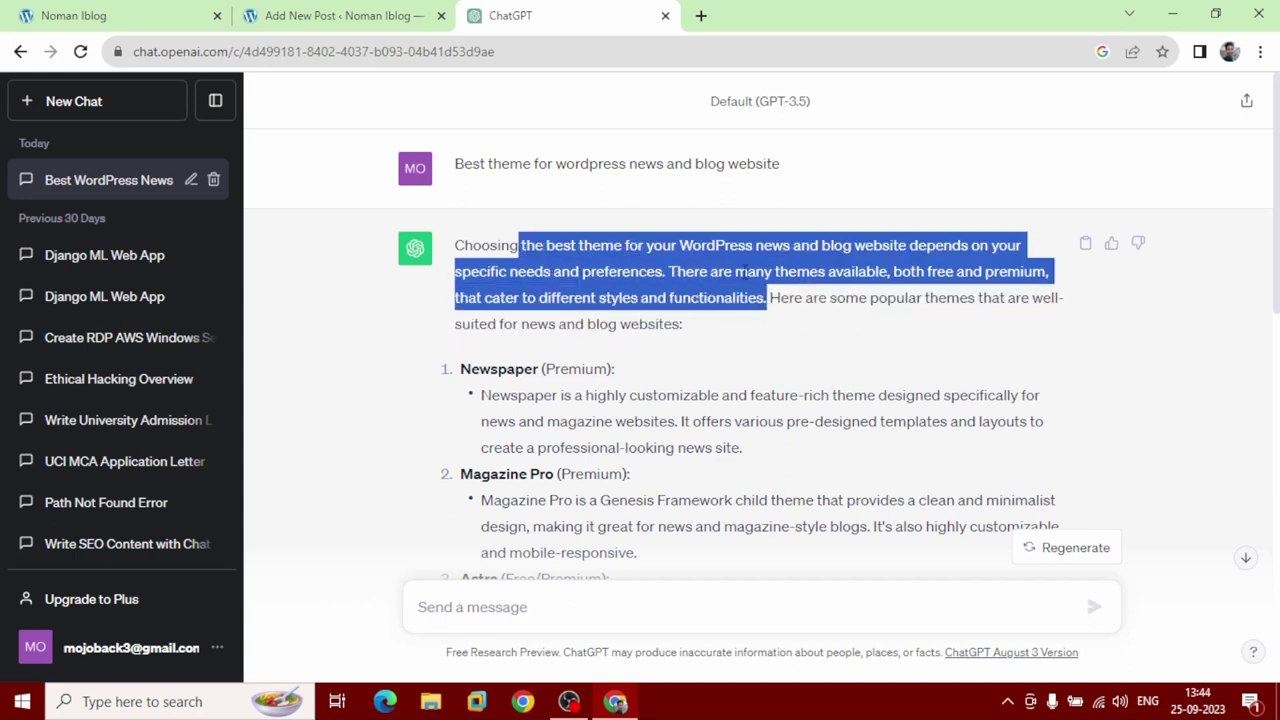
{"action": "right_click", "coordinate": [723, 245]}
{"action": "left_click", "coordinate": [750, 258]}
{"action": "left_click", "coordinate": [352, 12]}
{"action": "left_click", "coordinate": [139, 364]}
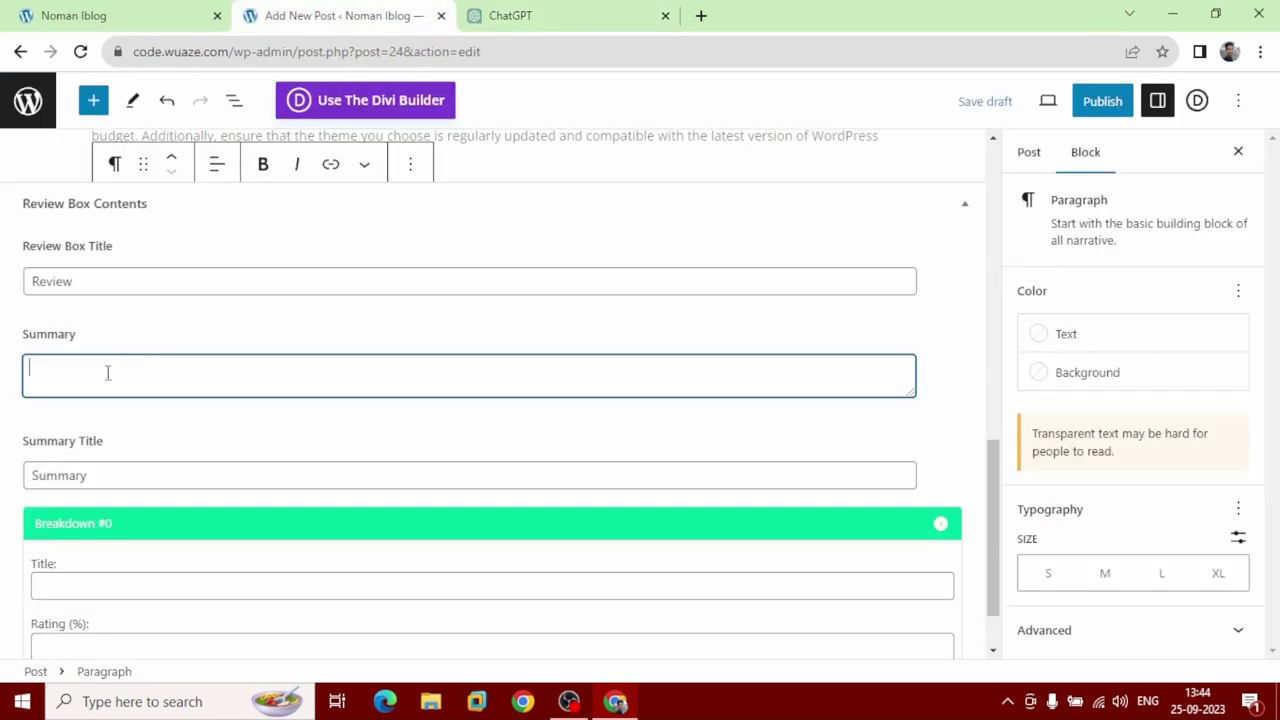
Paste ChatGPT's opening sentences into the Review Summary and capitalize its first letter to 'T'.
{"action": "right_click", "coordinate": [107, 372]}
{"action": "left_click", "coordinate": [142, 522]}
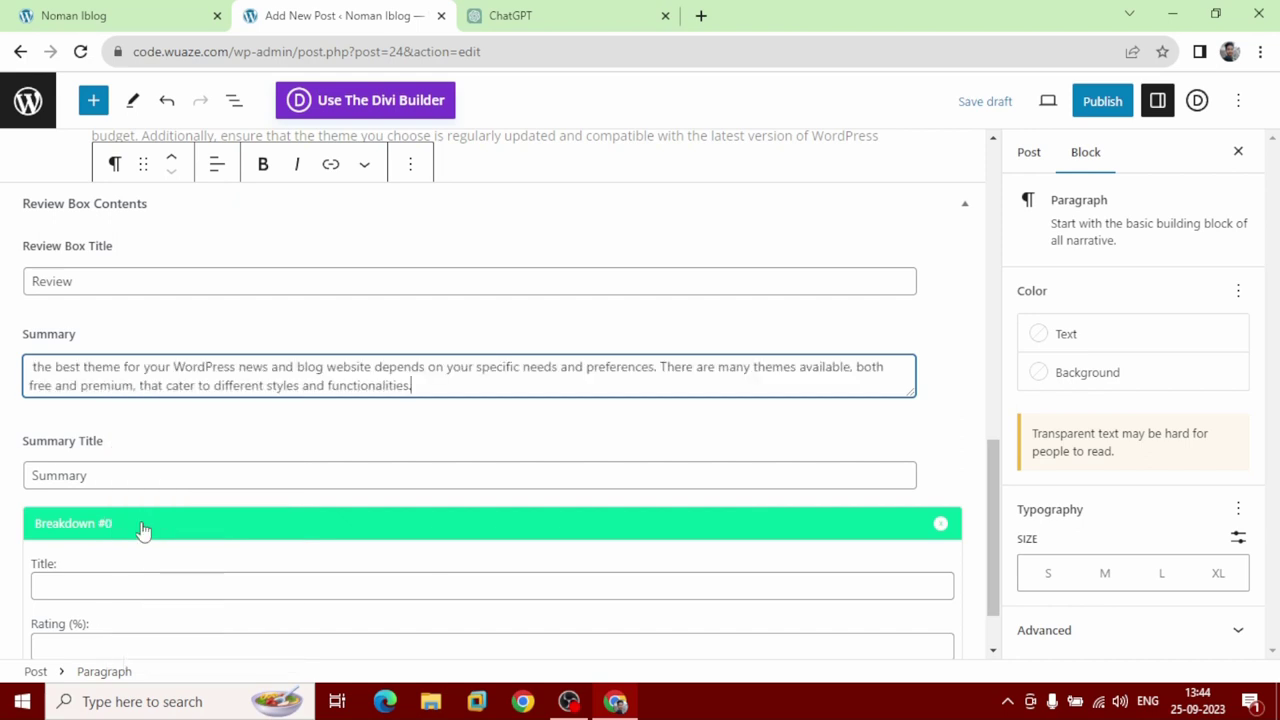
{"action": "left_click", "coordinate": [35, 367]}
{"action": "key", "text": "BackSpace"}
{"action": "type", "text": "T"}
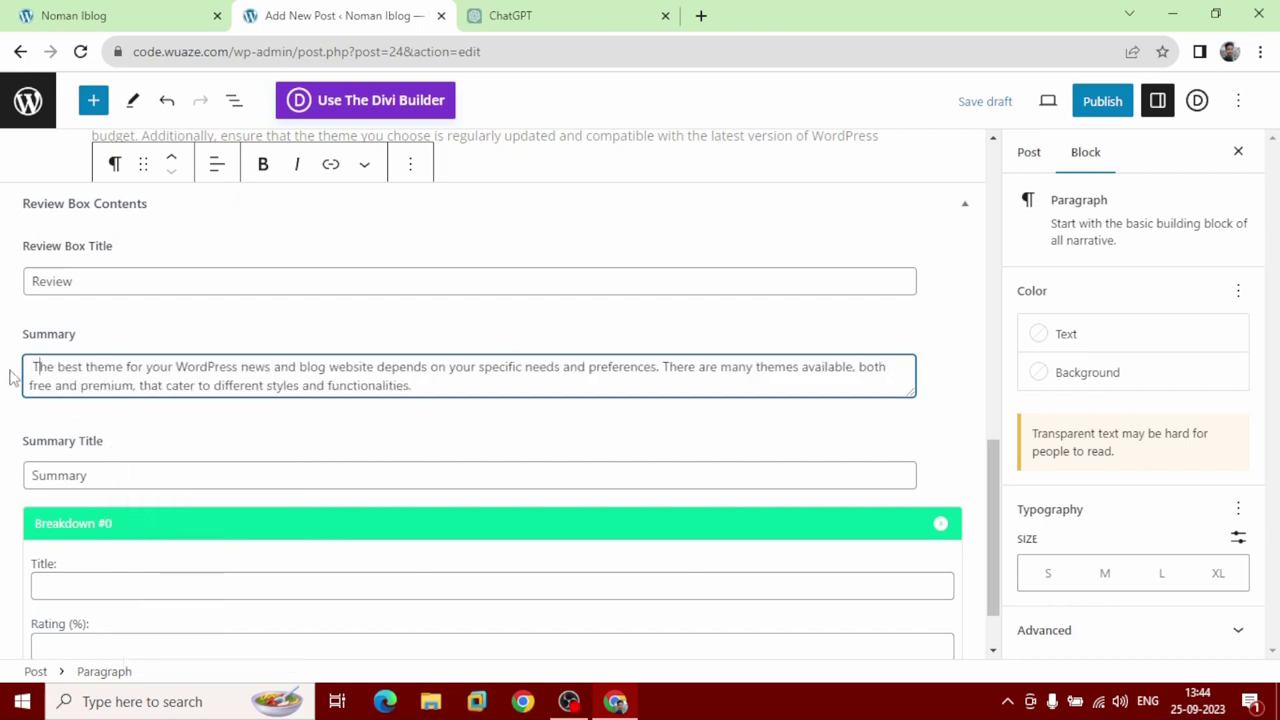
Add review breakdowns Divi rated 95 and Elementor rated 70.
{"action": "scroll", "coordinate": [32, 462], "scroll_direction": "down", "scroll_amount": 1}
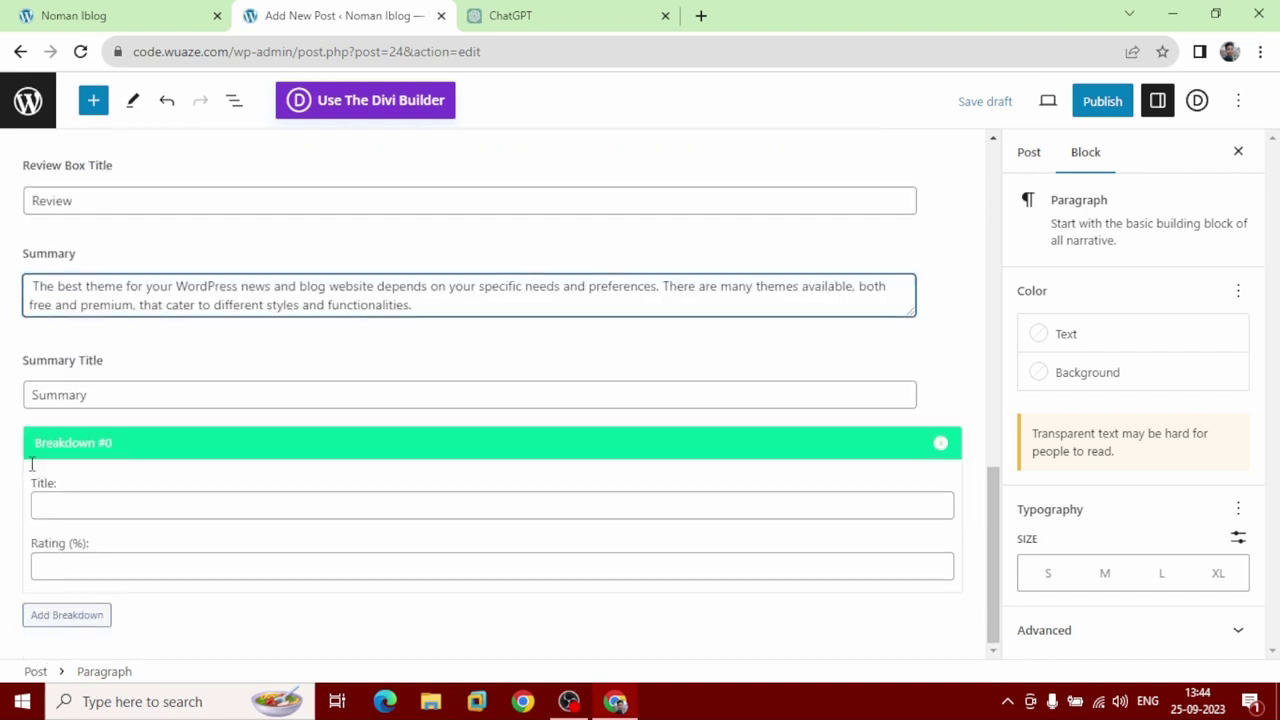
{"action": "left_click", "coordinate": [57, 499]}
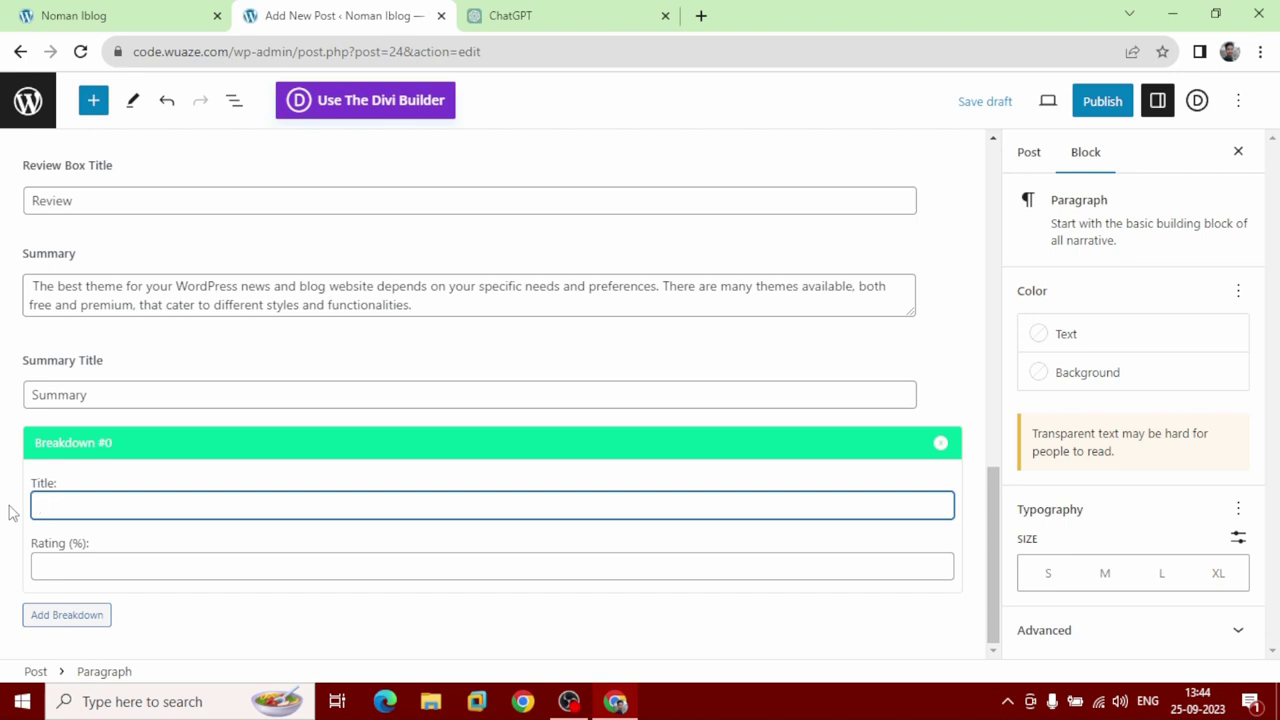
{"action": "type", "text": "Divi"}
{"action": "left_click", "coordinate": [65, 567]}
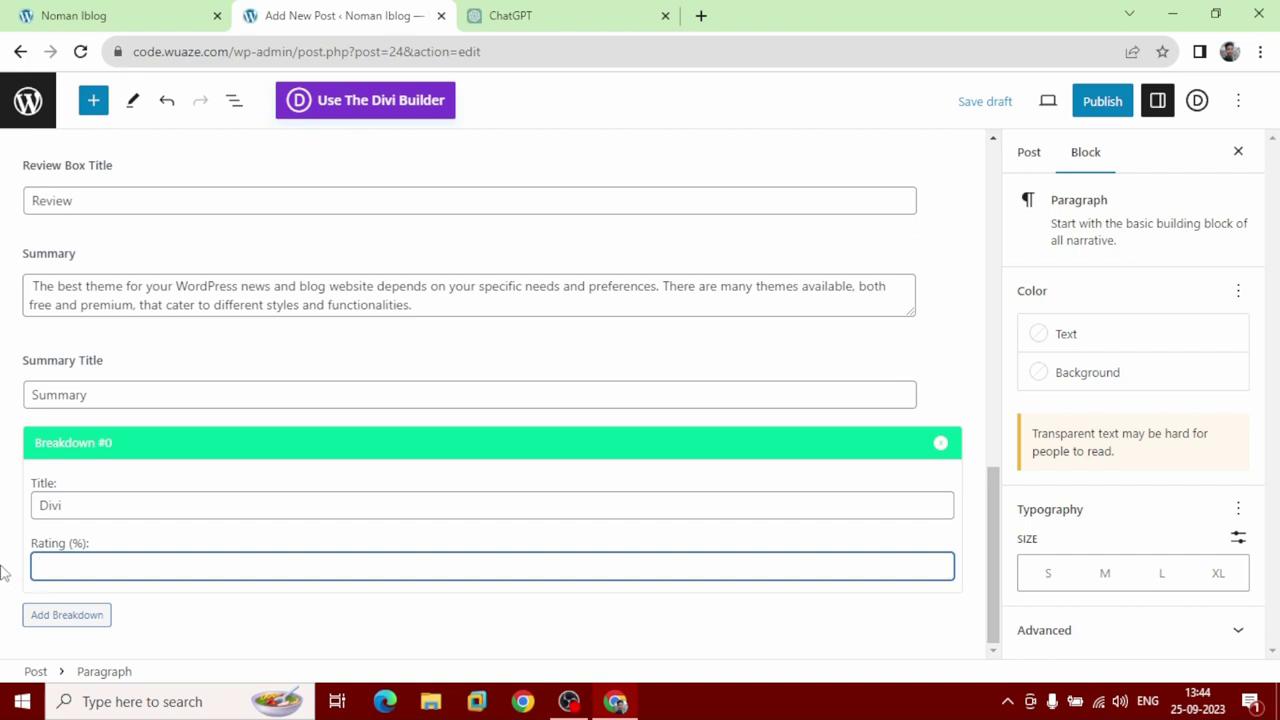
{"action": "type", "text": "95"}
{"action": "left_click", "coordinate": [40, 625]}
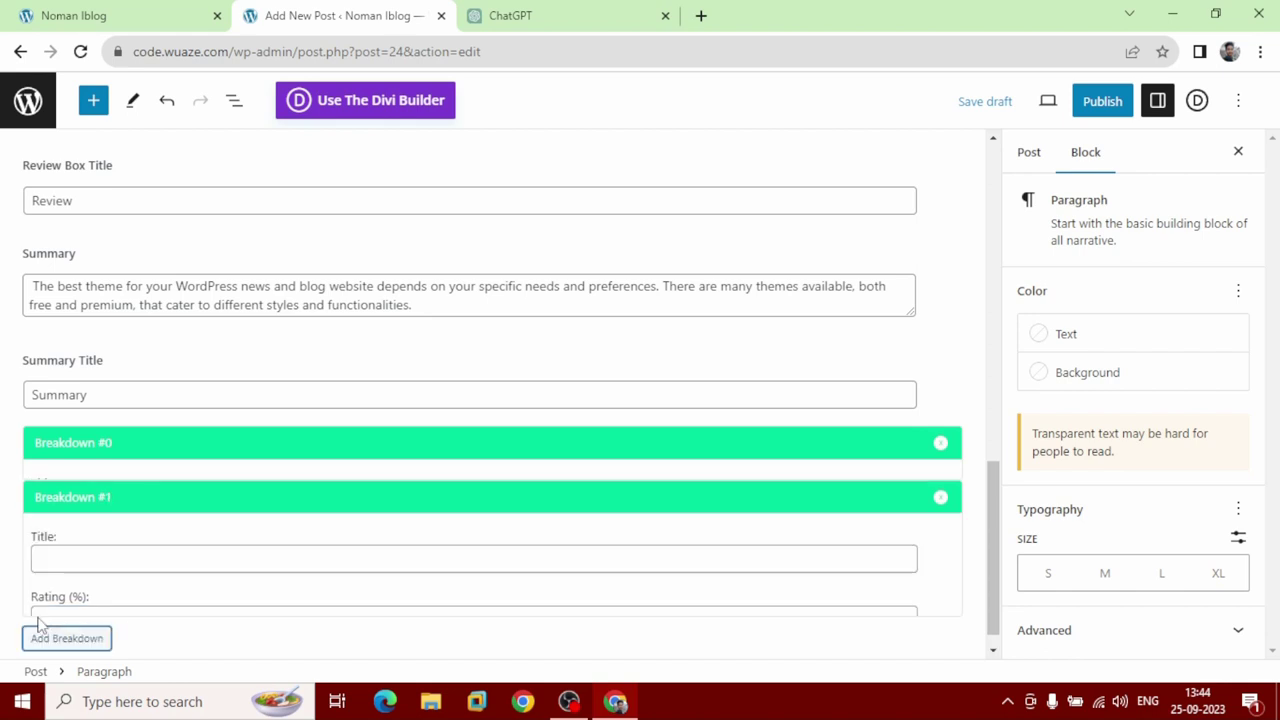
{"action": "left_click", "coordinate": [57, 545]}
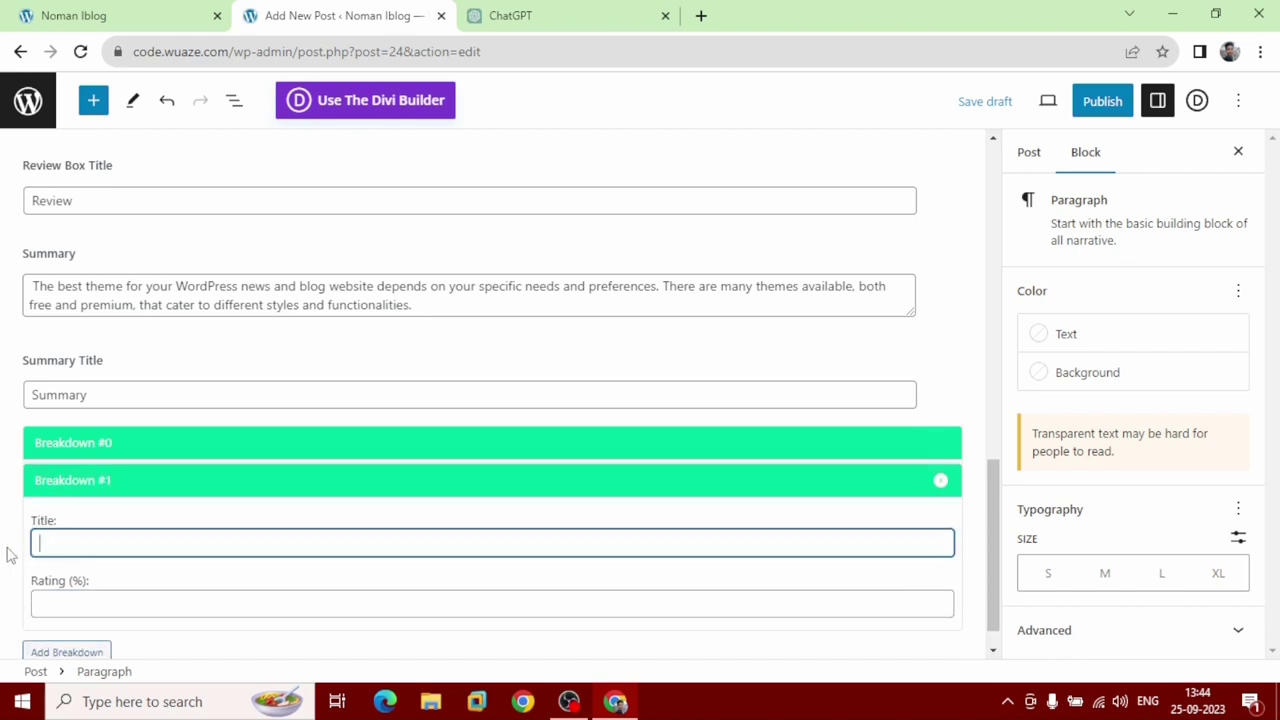
{"action": "type", "text": "Elementor"}
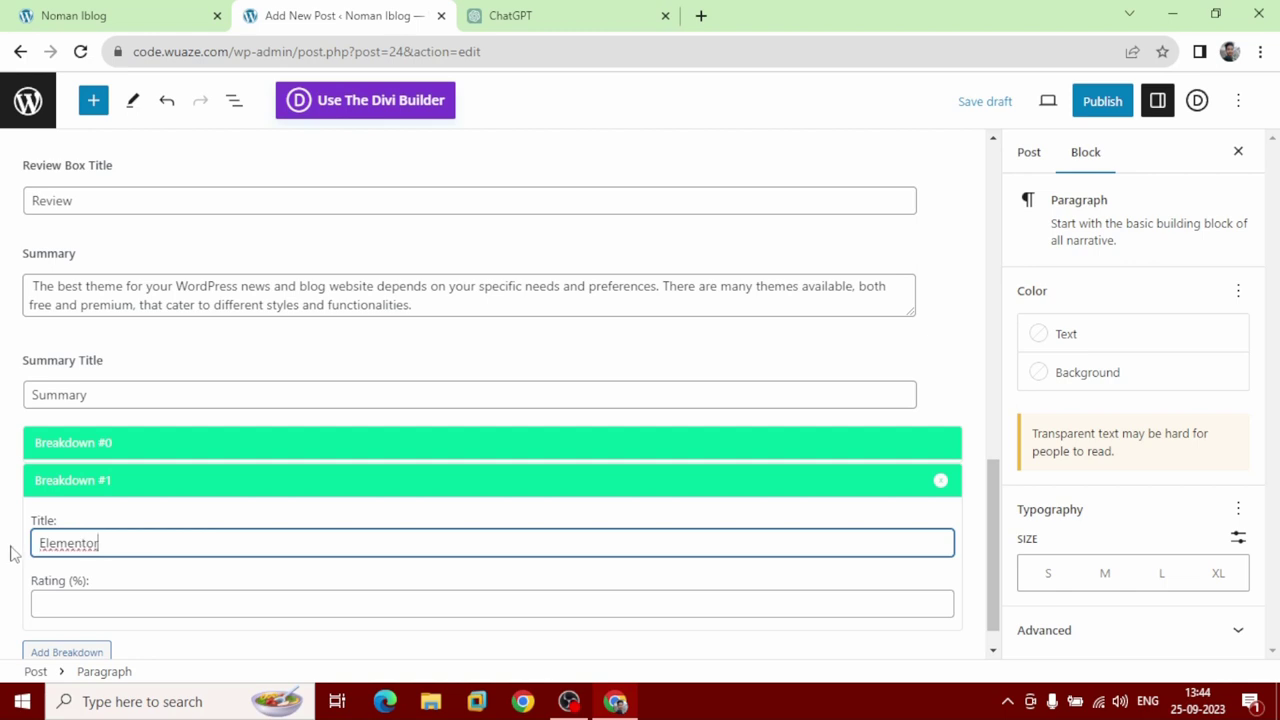
{"action": "left_click", "coordinate": [72, 601]}
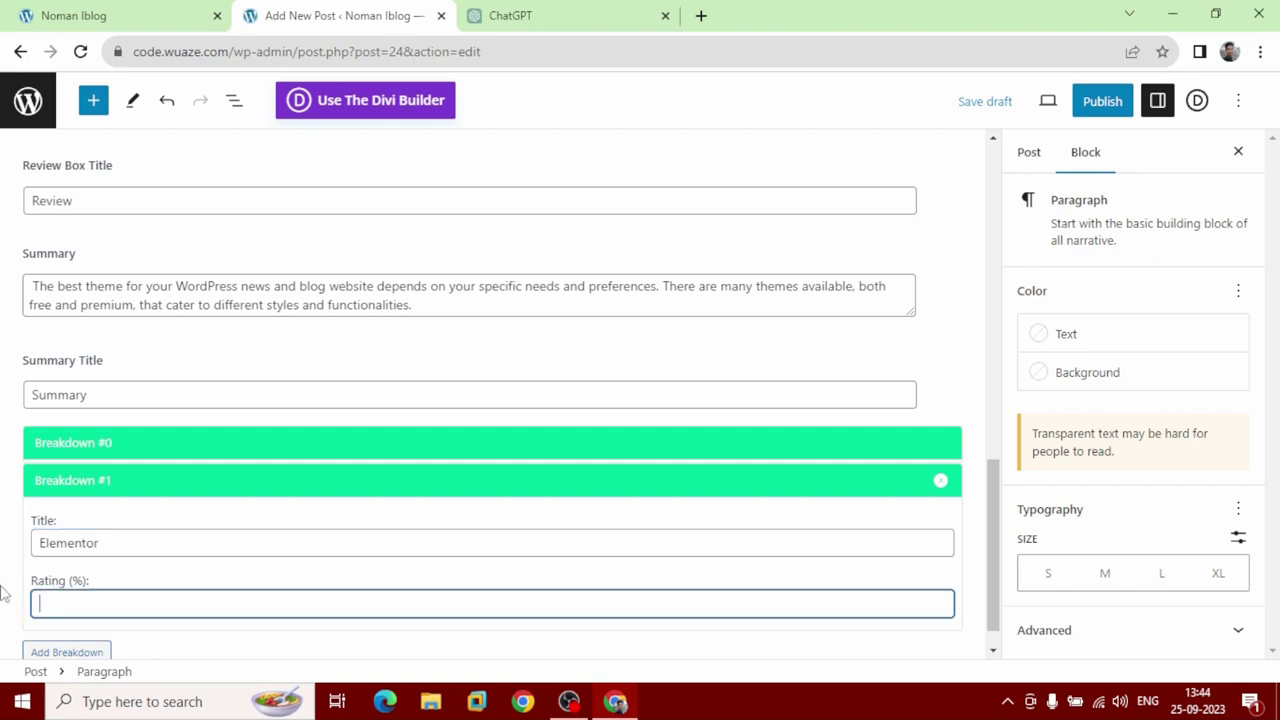
{"action": "type", "text": "70"}
Add a third review breakdown, Astra, rated 80.
{"action": "left_click", "coordinate": [68, 652]}
{"action": "left_click", "coordinate": [114, 578]}
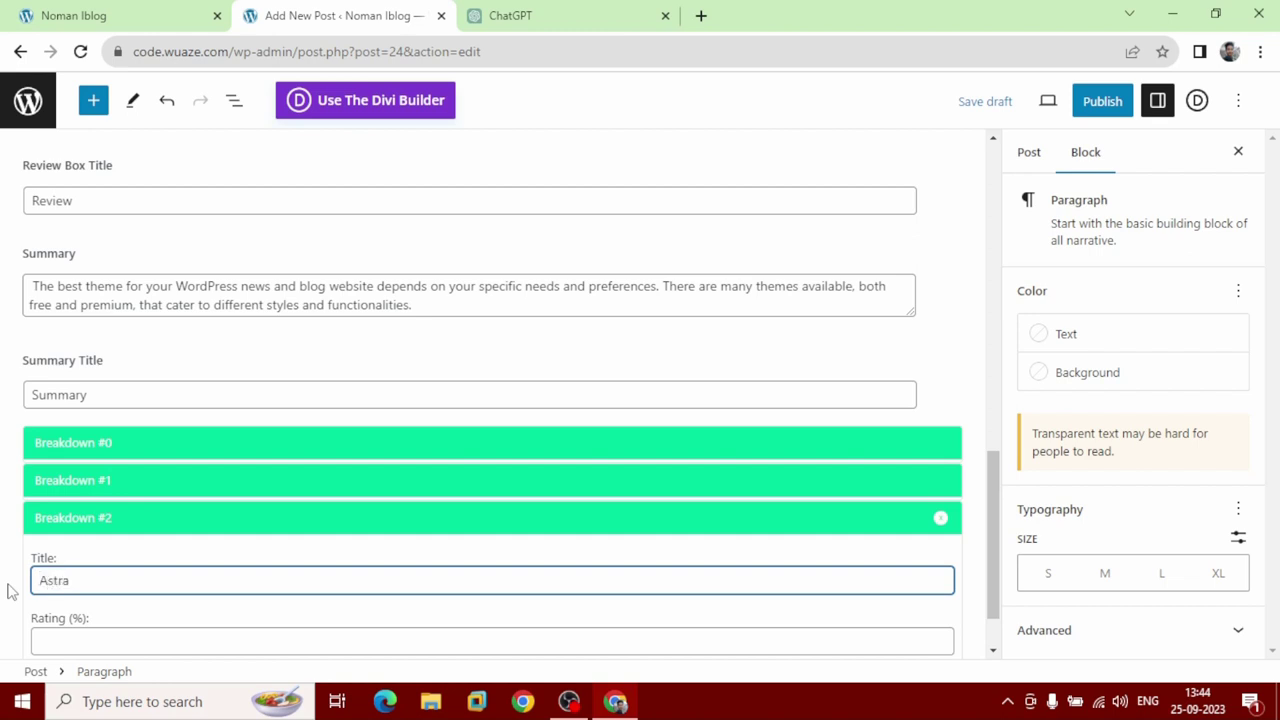
{"action": "left_click", "coordinate": [66, 651]}
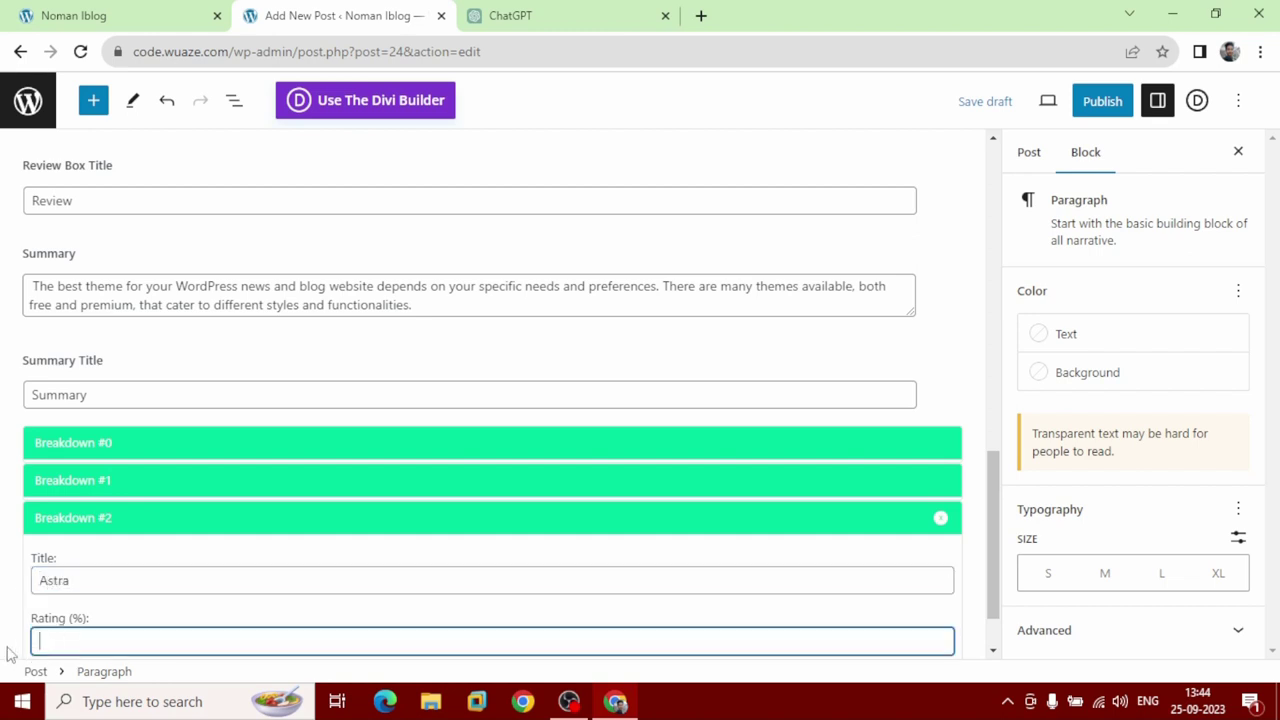
{"action": "type", "text": "80"}
{"action": "scroll", "coordinate": [10, 618], "scroll_direction": "down", "scroll_amount": 1}
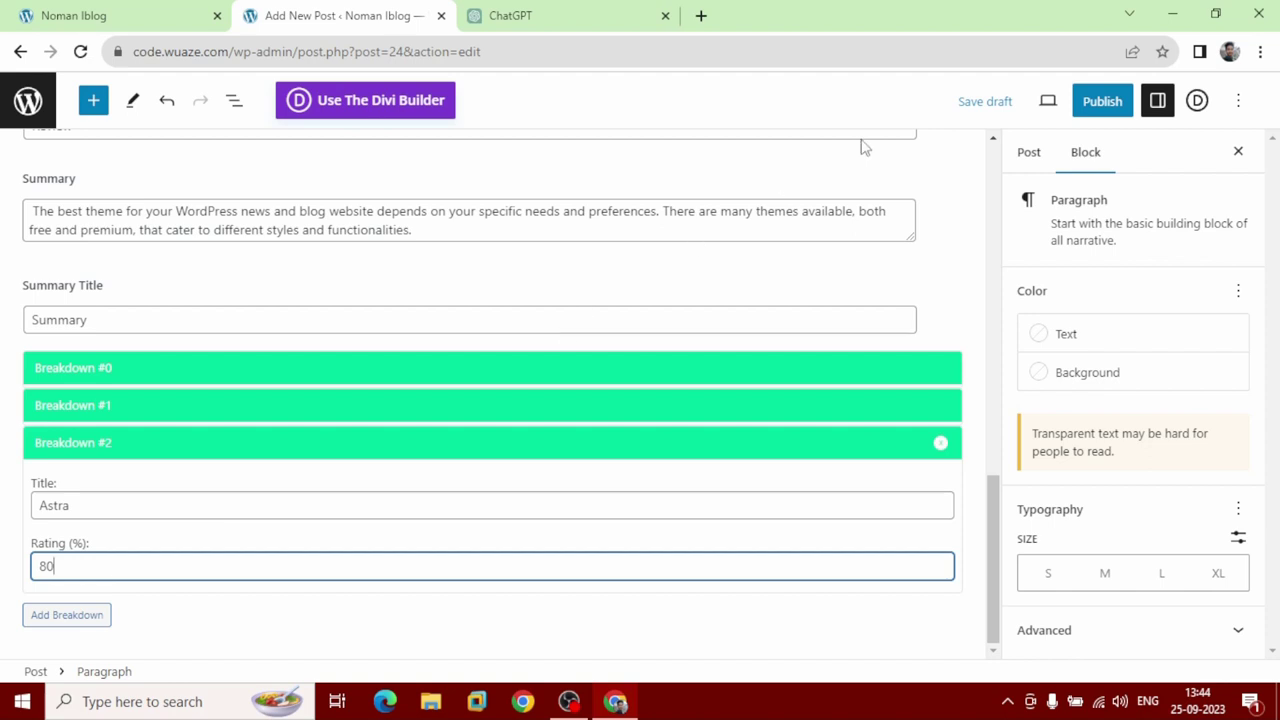
{"action": "left_click", "coordinate": [1029, 153]}
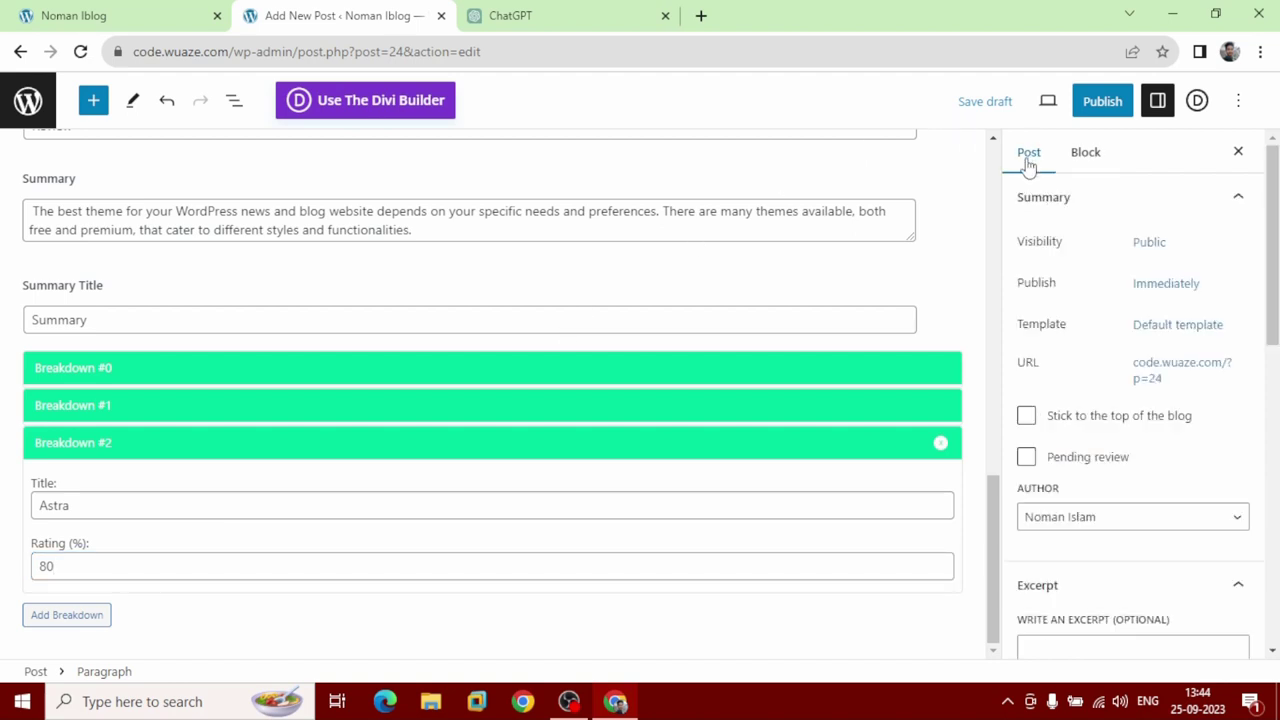
Paste the copied ChatGPT opening sentences as the post excerpt and bring up the pre-publish checks.
{"action": "scroll", "coordinate": [1103, 515], "scroll_direction": "down", "scroll_amount": 3}
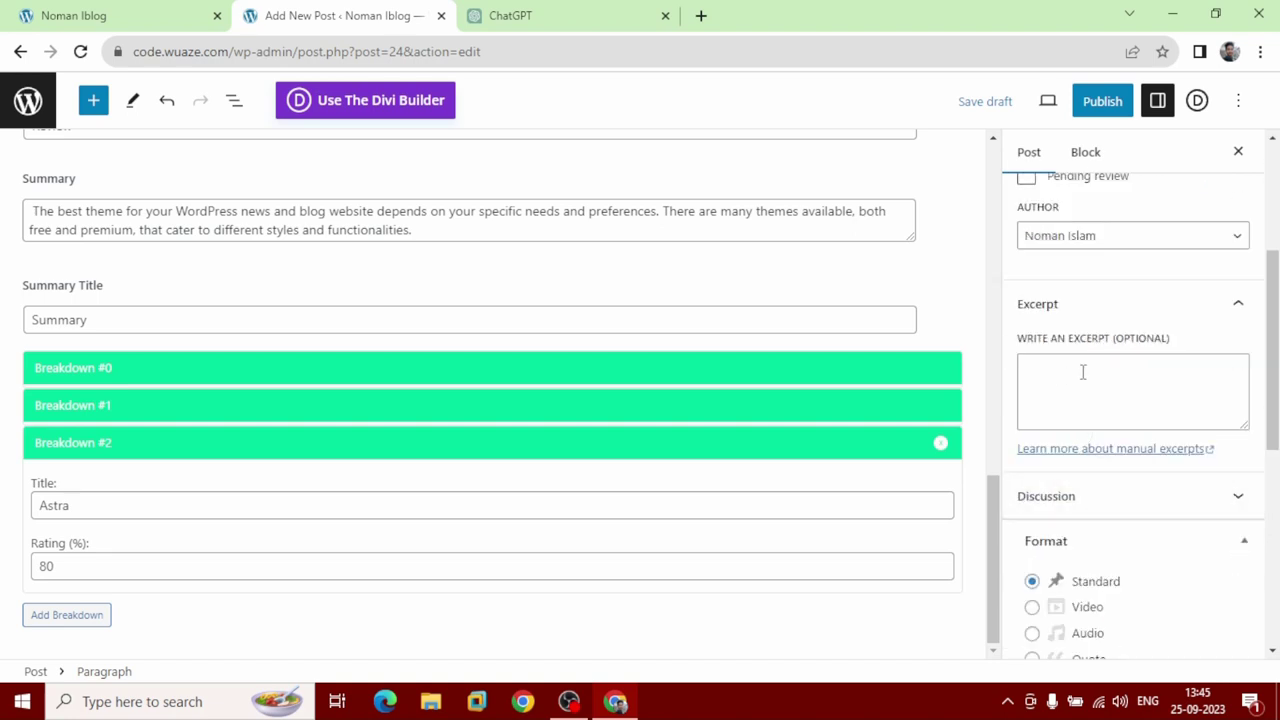
{"action": "left_click", "coordinate": [575, 12]}
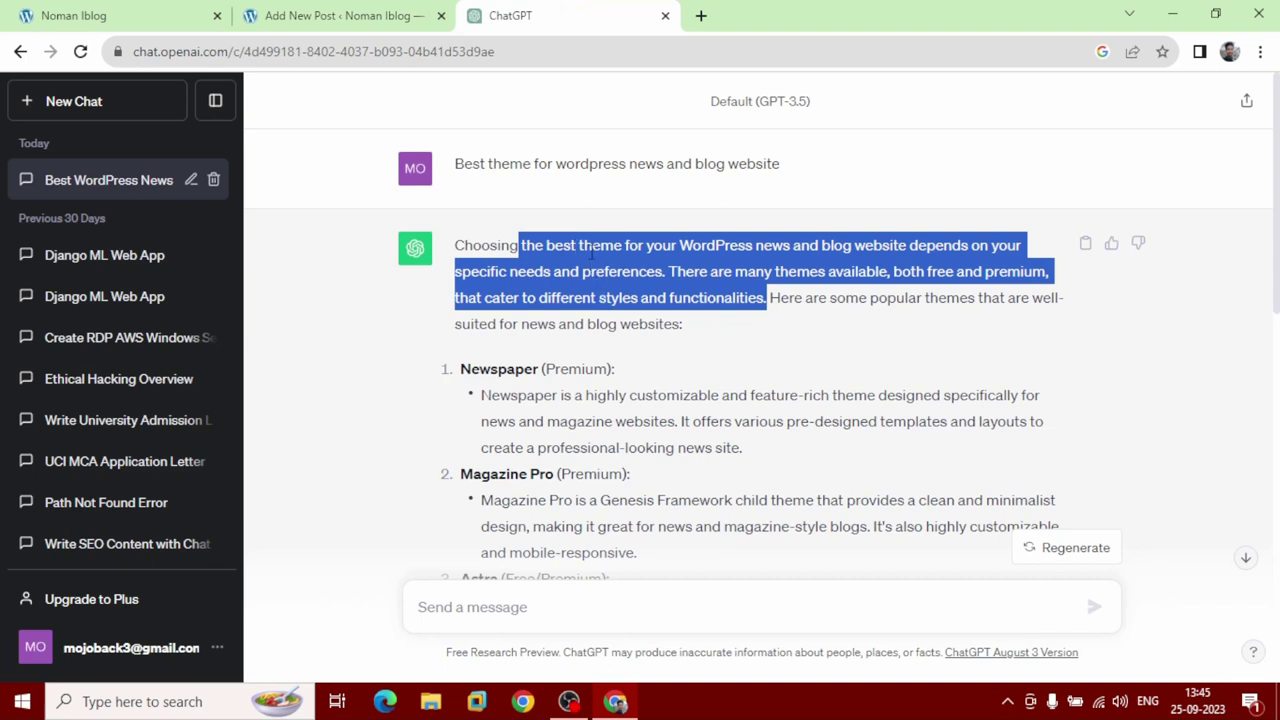
{"action": "right_click", "coordinate": [590, 252]}
{"action": "left_click", "coordinate": [606, 263]}
{"action": "left_click", "coordinate": [323, 14]}
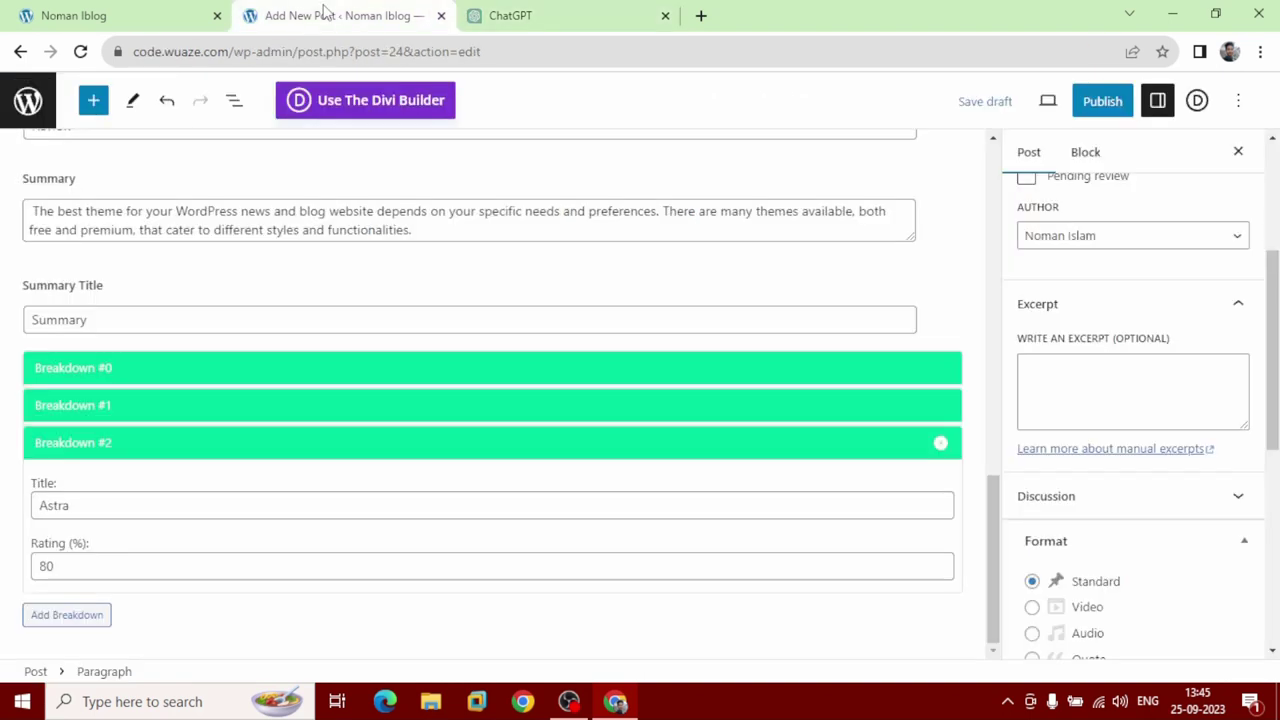
{"action": "left_click", "coordinate": [1129, 396]}
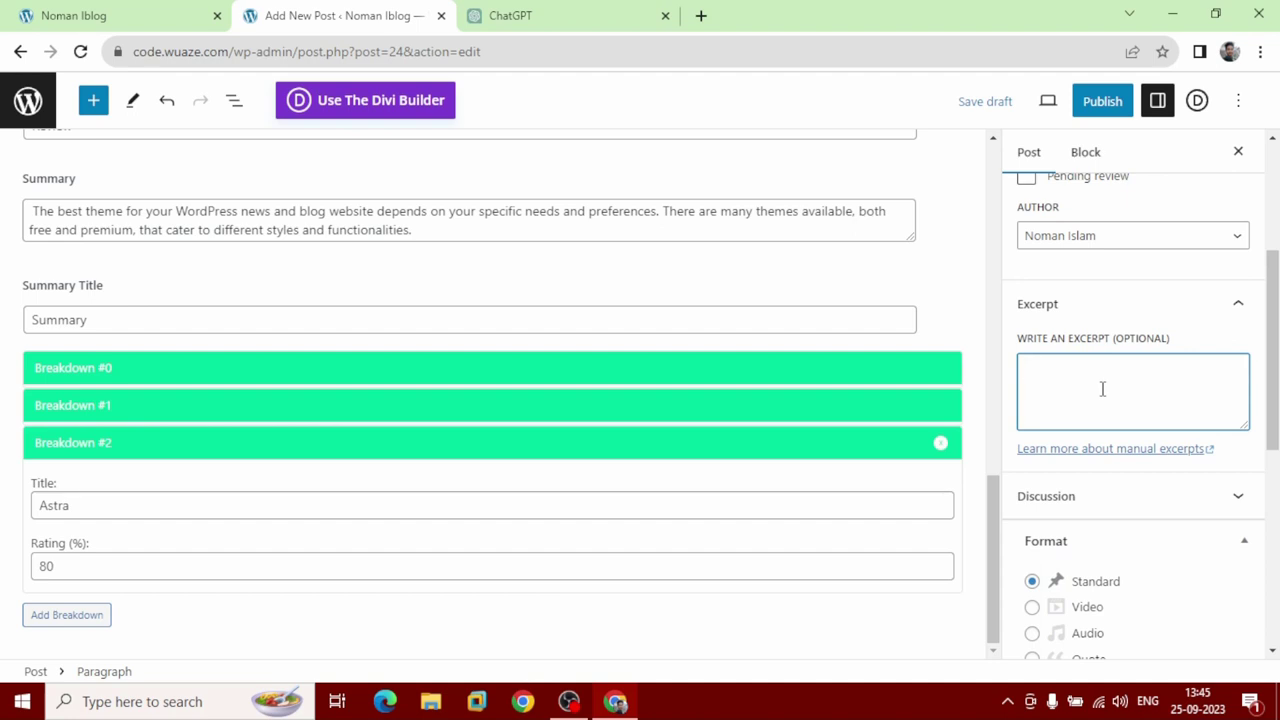
{"action": "right_click", "coordinate": [1102, 389]}
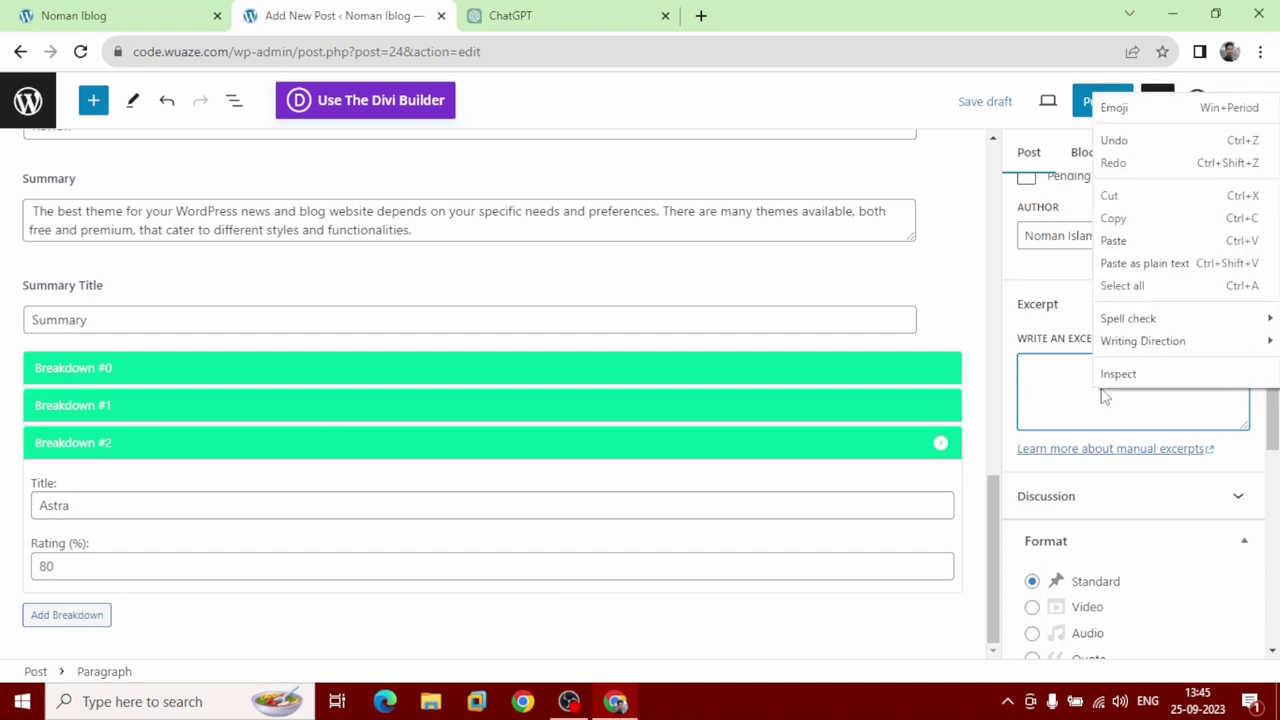
{"action": "left_click", "coordinate": [1134, 240]}
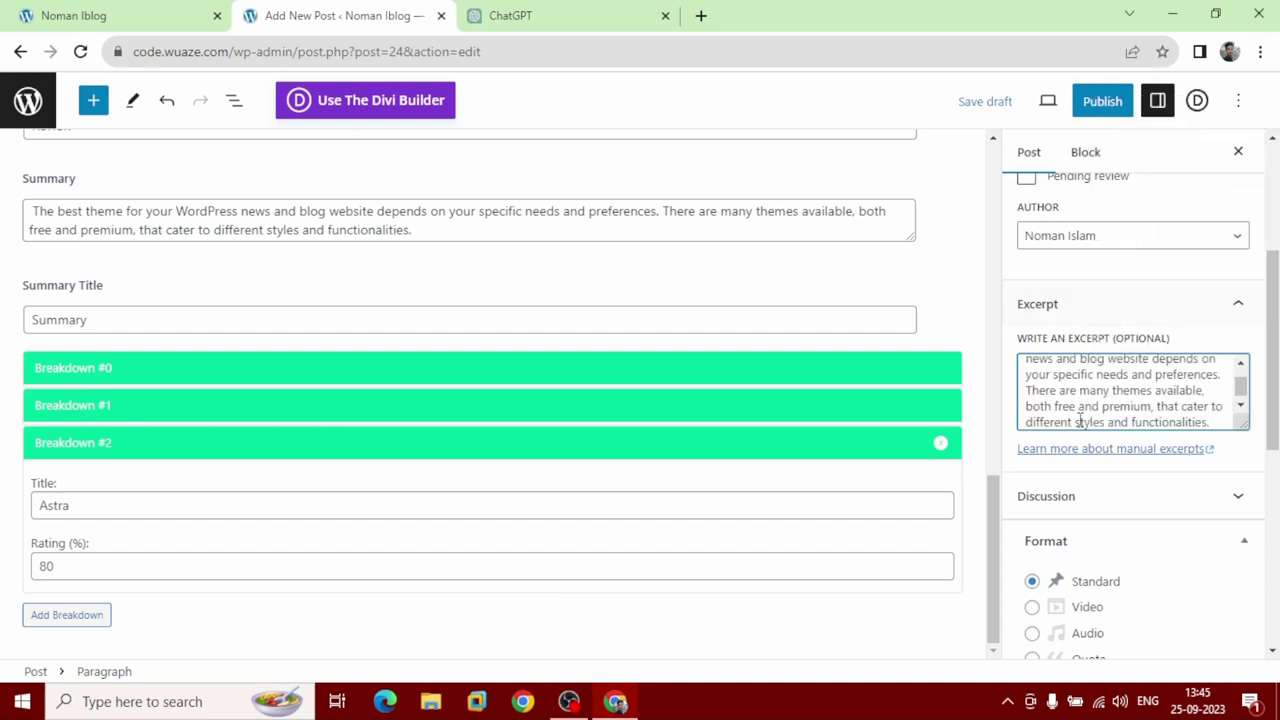
{"action": "scroll", "coordinate": [1077, 449], "scroll_direction": "down", "scroll_amount": 5}
{"action": "scroll", "coordinate": [1077, 449], "scroll_direction": "up", "scroll_amount": 10}
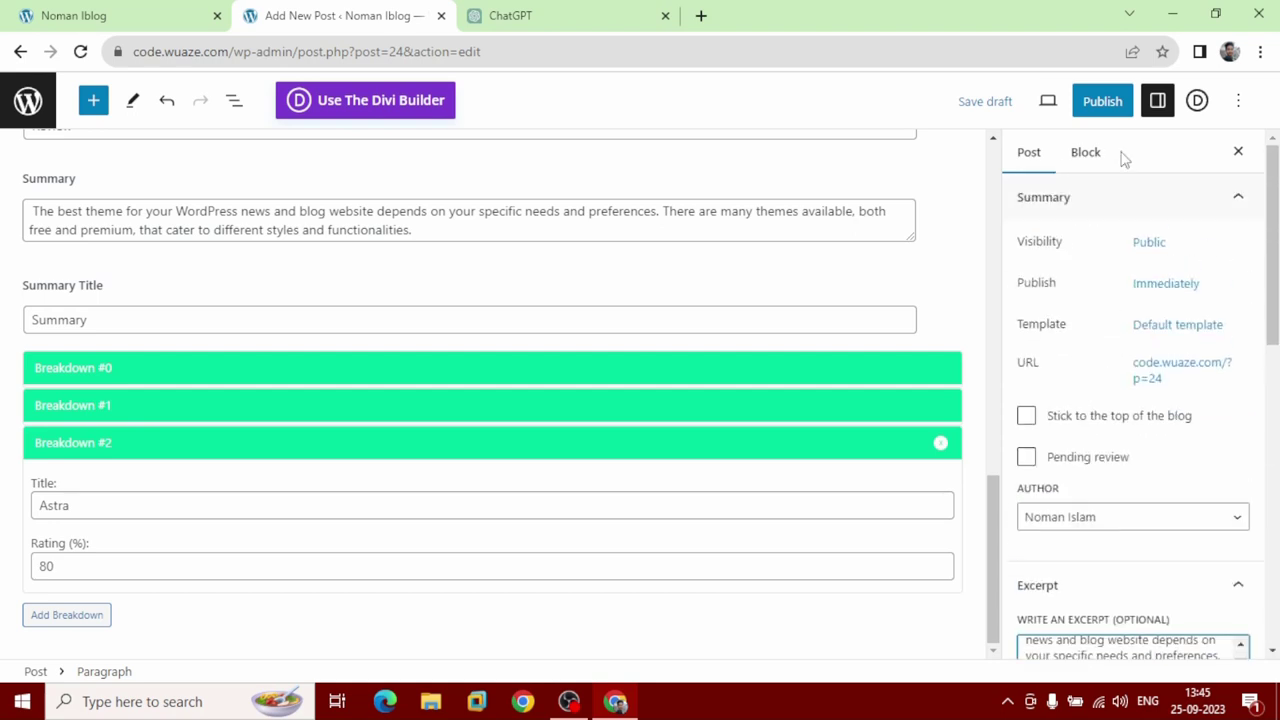
{"action": "left_click", "coordinate": [1104, 112]}
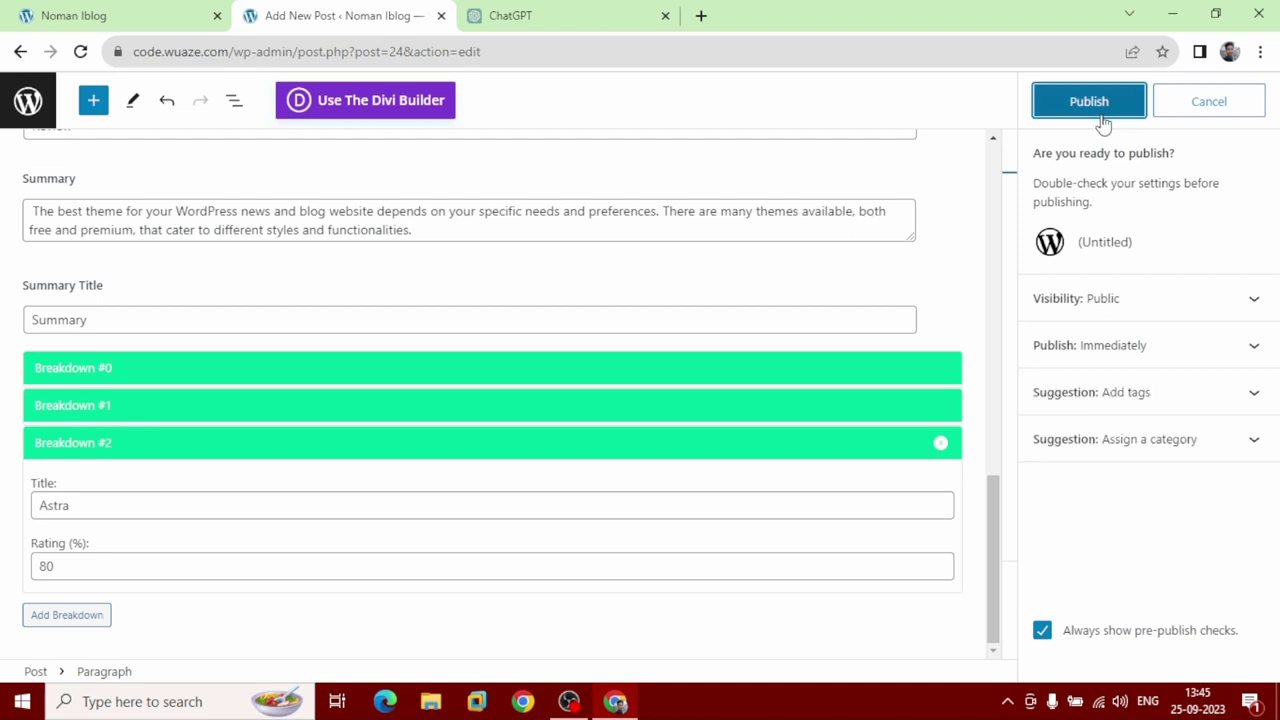
Add the tags 'Best theme for wordpress' and 'wordpress theme' from the pre-publish tag suggestion.
{"action": "left_click", "coordinate": [1187, 402]}
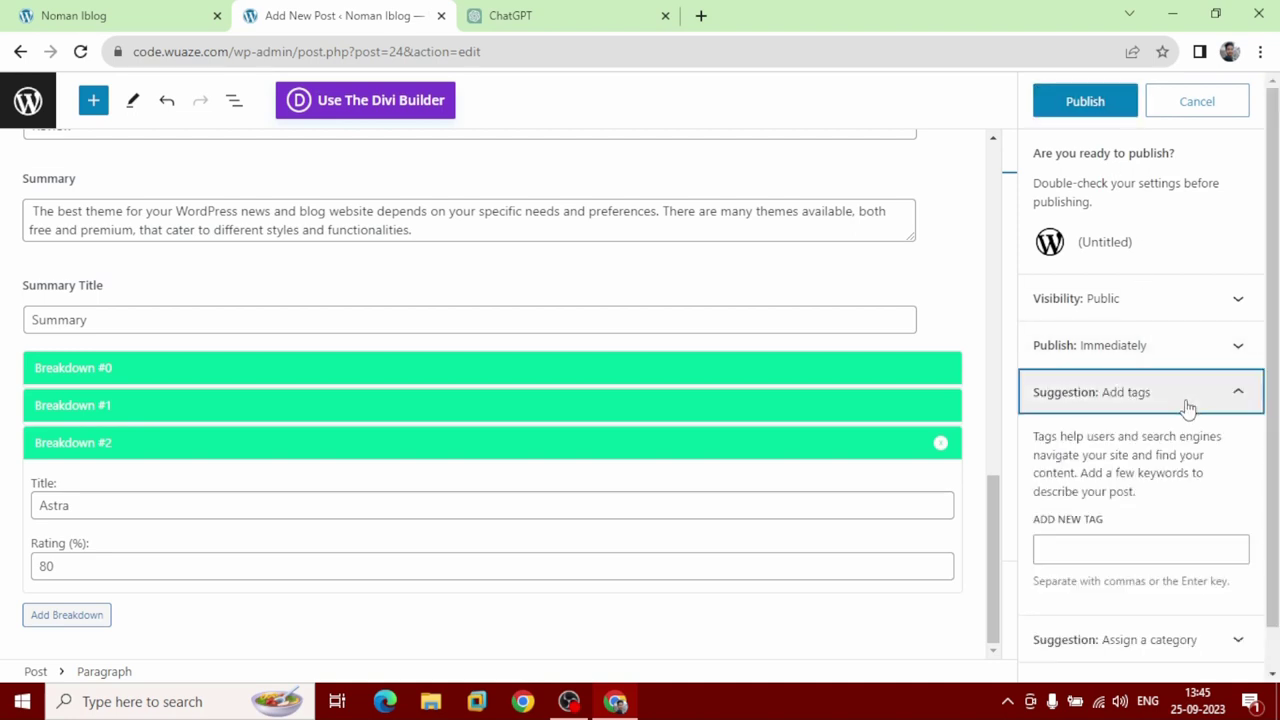
{"action": "left_click", "coordinate": [1127, 397]}
{"action": "left_click", "coordinate": [1108, 549]}
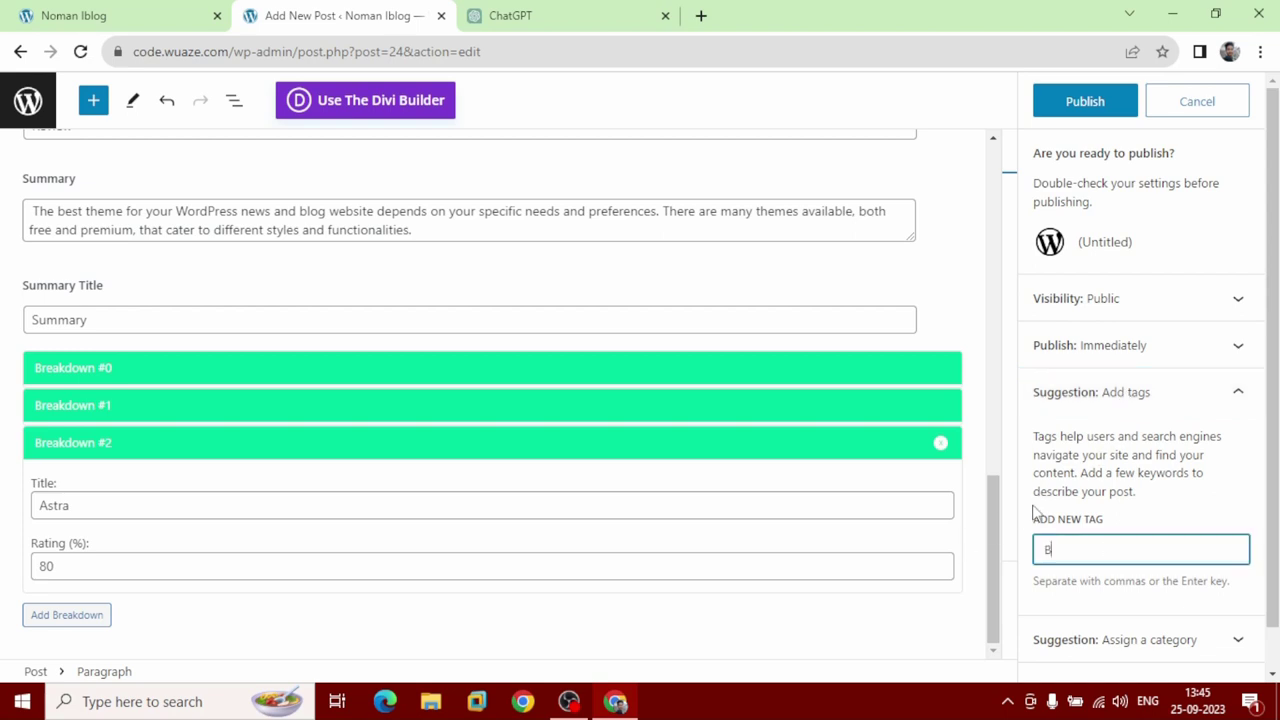
{"action": "type", "text": "Best theme for wordpress"}
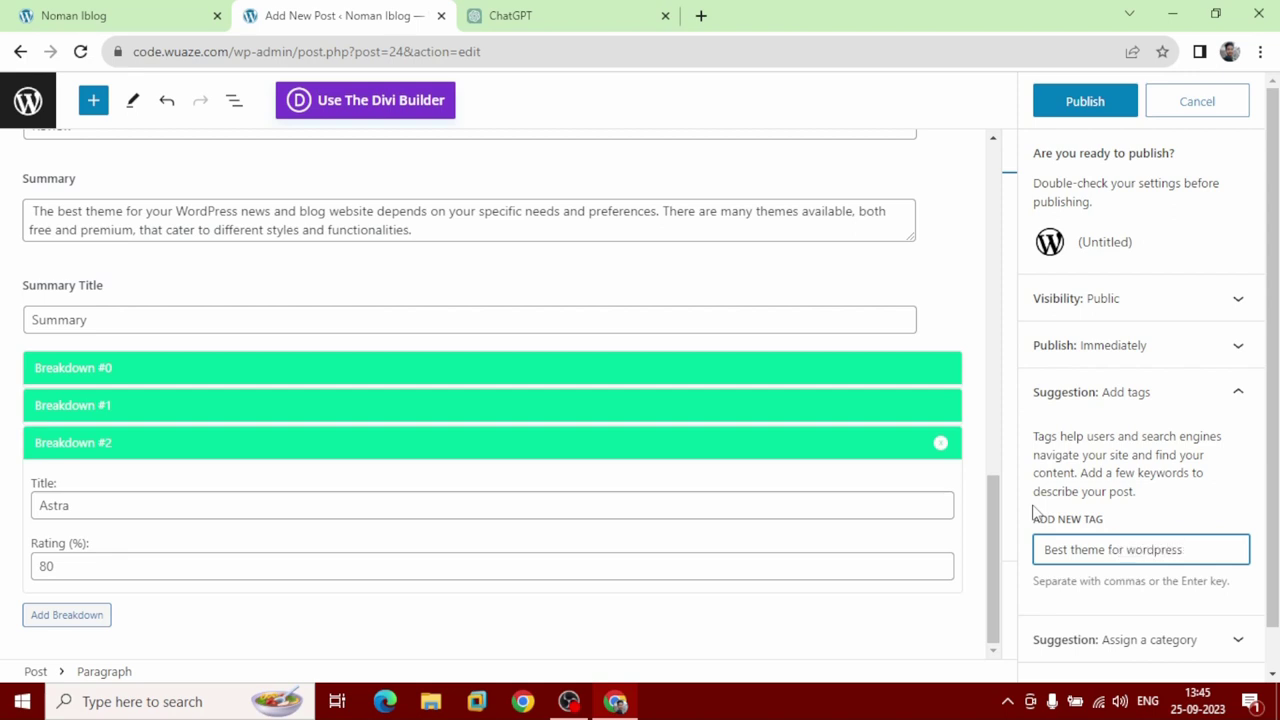
{"action": "key", "text": "Return"}
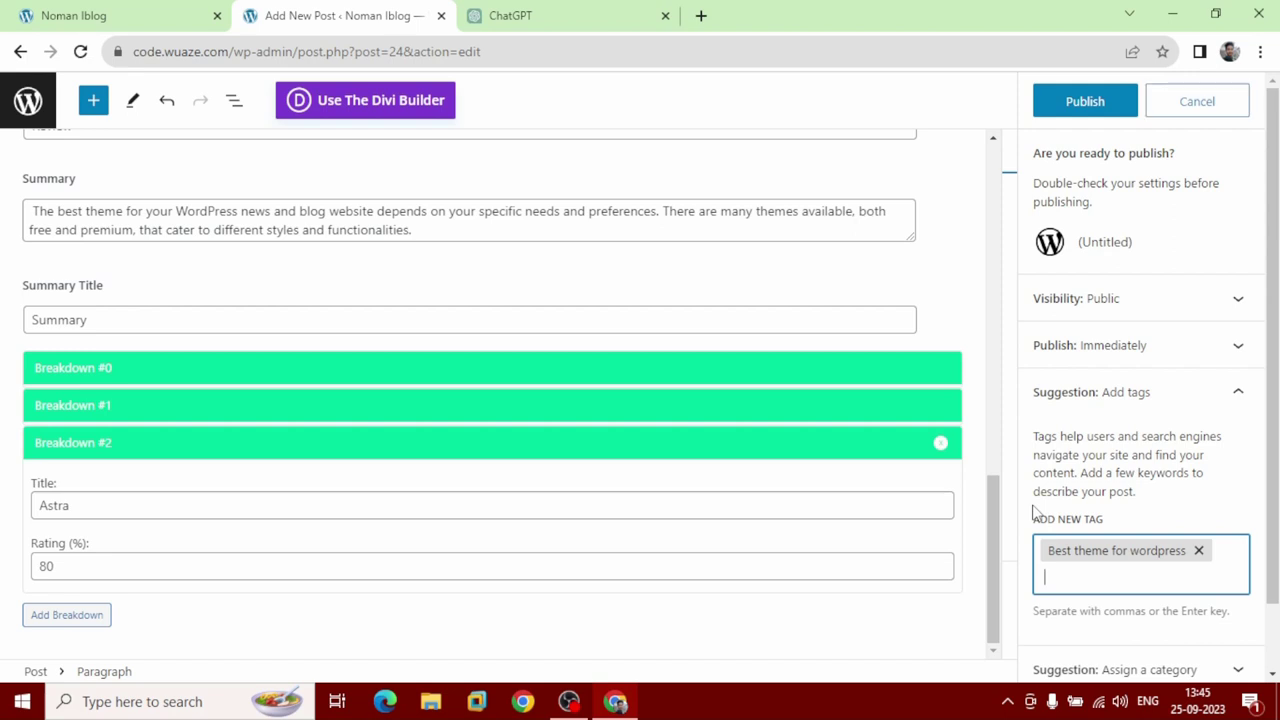
{"action": "type", "text": "wordpress theme"}
{"action": "key", "text": "Return"}
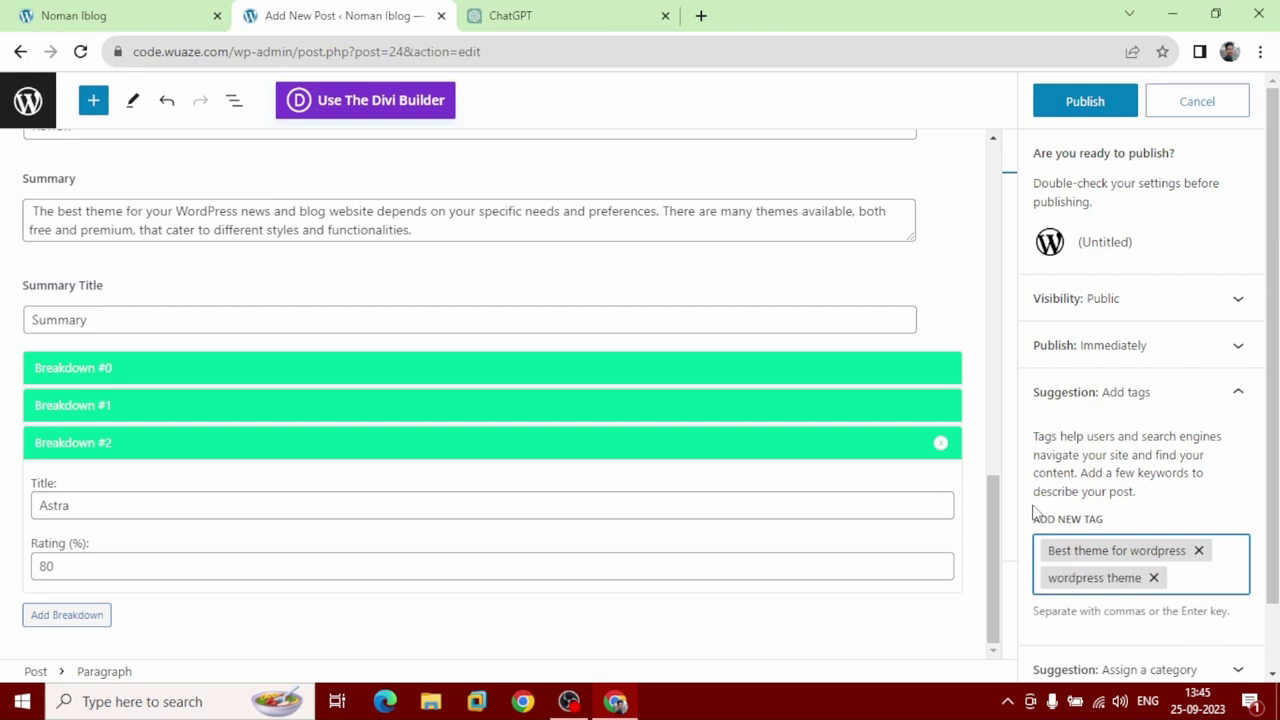
{"action": "key", "text": "BackSpace"}
{"action": "key", "text": "BackSpace"}
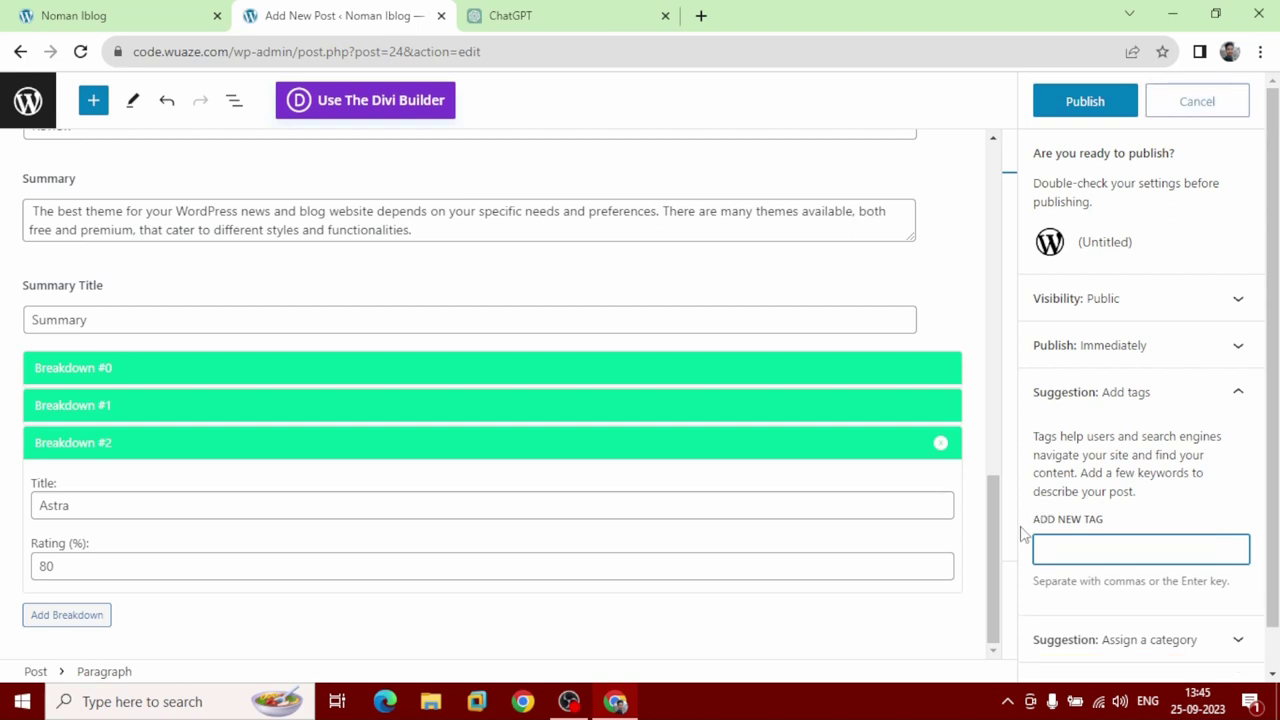
{"action": "scroll", "coordinate": [1024, 535], "scroll_direction": "down", "scroll_amount": 1}
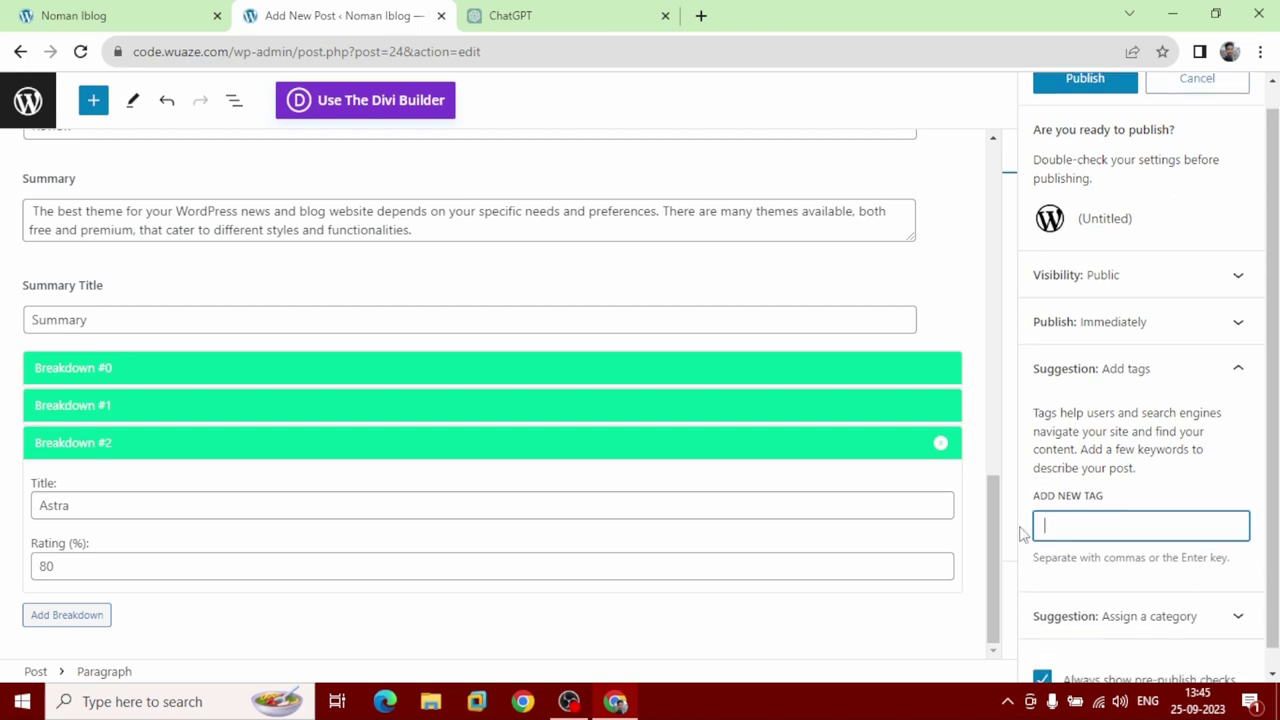
Create a 'Wordpress' category from the pre-publish panel so it is ticked for the post.
{"action": "left_click", "coordinate": [1149, 612]}
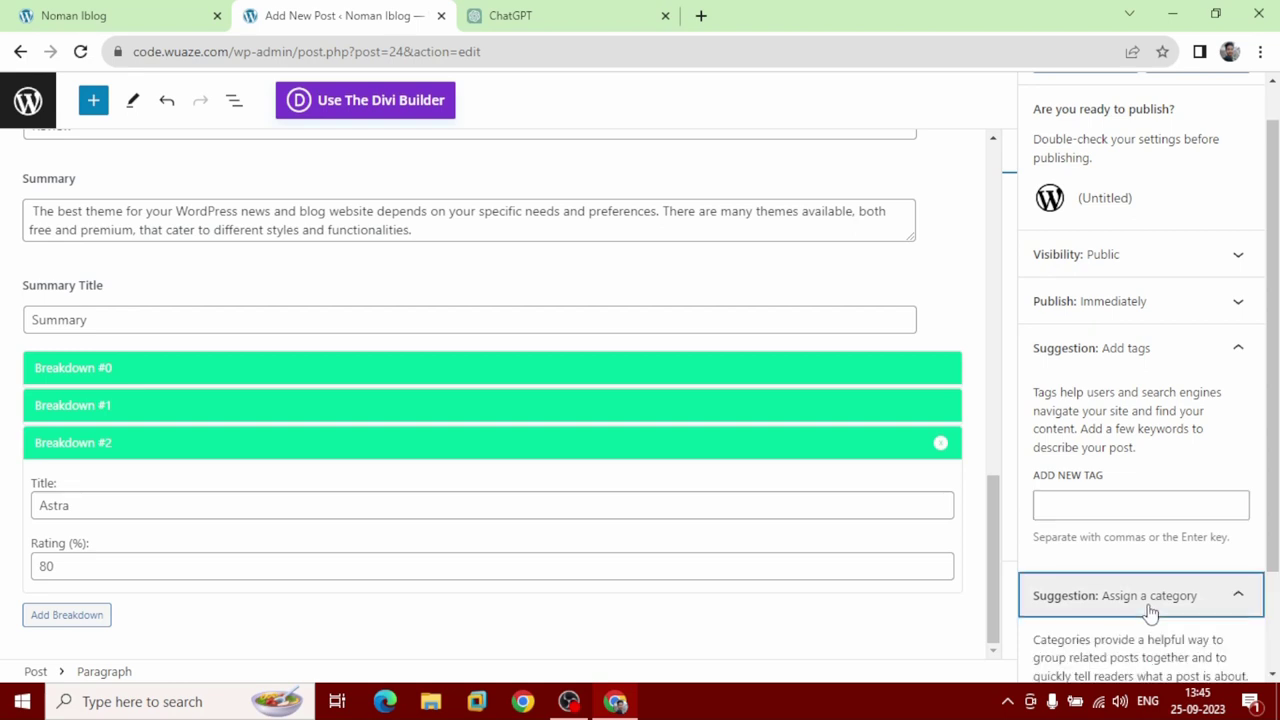
{"action": "scroll", "coordinate": [1130, 595], "scroll_direction": "down", "scroll_amount": 2}
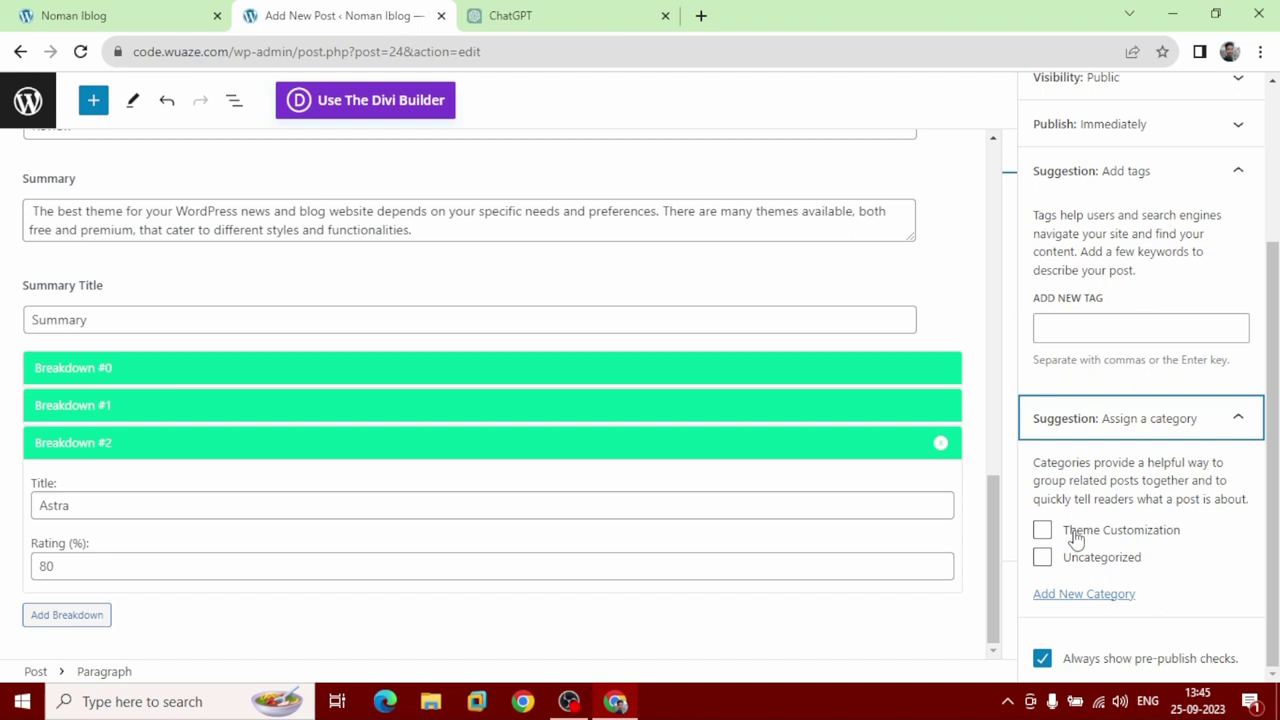
{"action": "left_click", "coordinate": [1066, 598]}
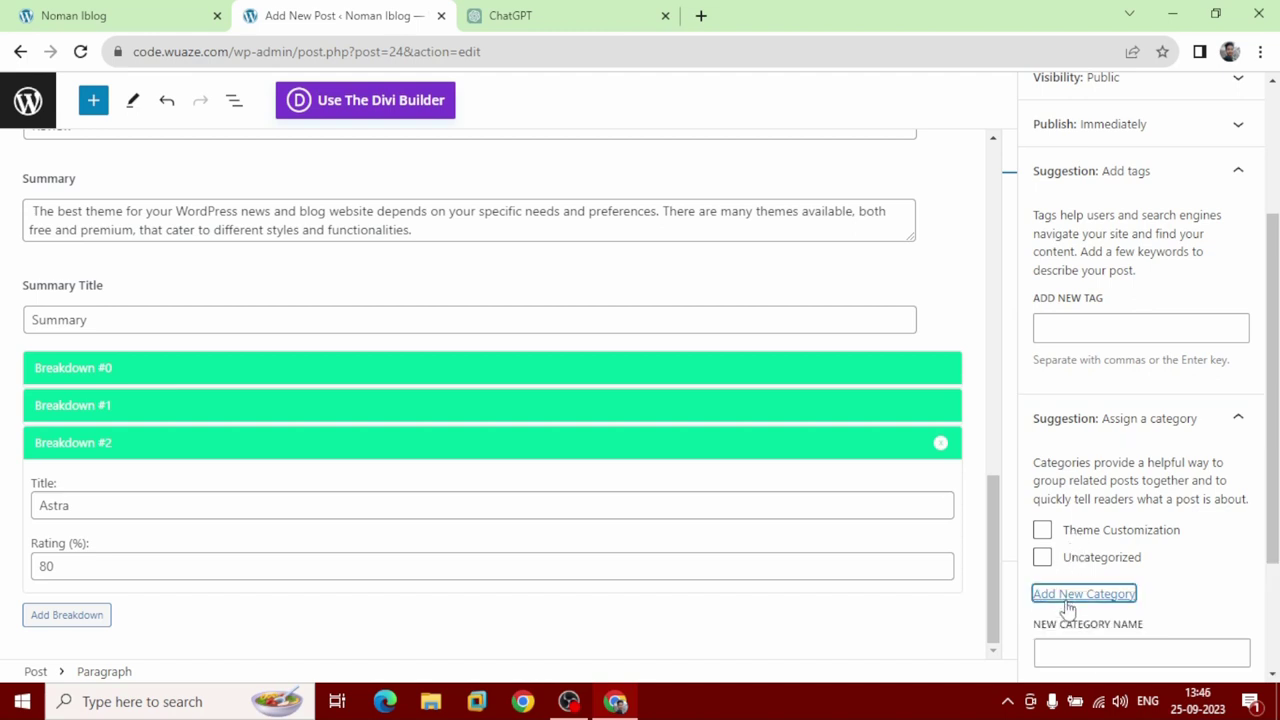
{"action": "scroll", "coordinate": [1066, 606], "scroll_direction": "down", "scroll_amount": 1}
{"action": "left_click", "coordinate": [1074, 564]}
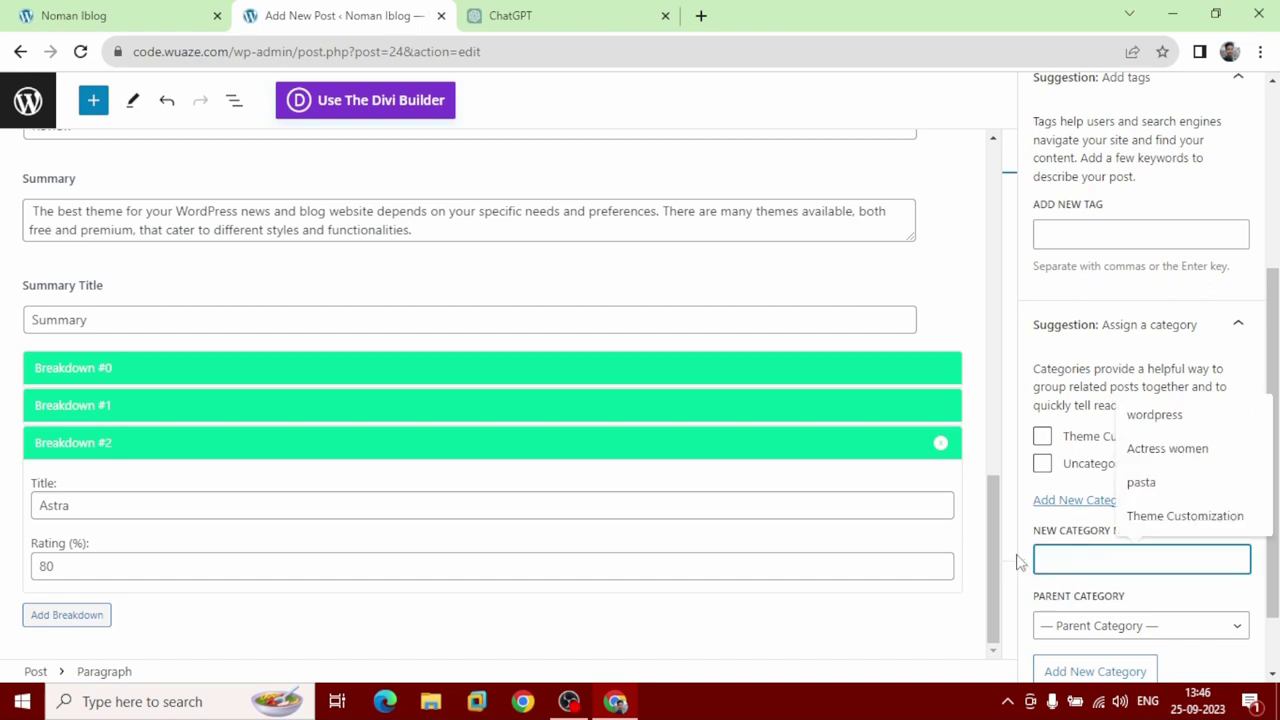
{"action": "type", "text": "Wor"}
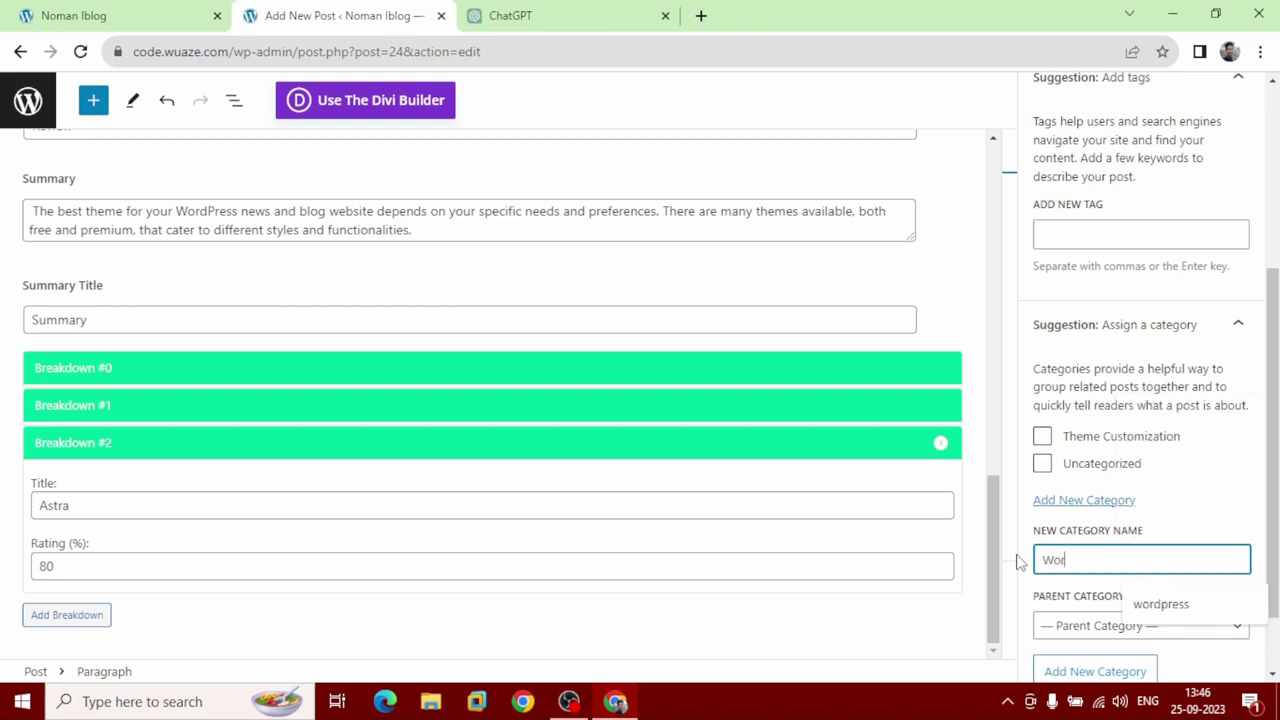
{"action": "type", "text": "dpress"}
{"action": "key", "text": "Return"}
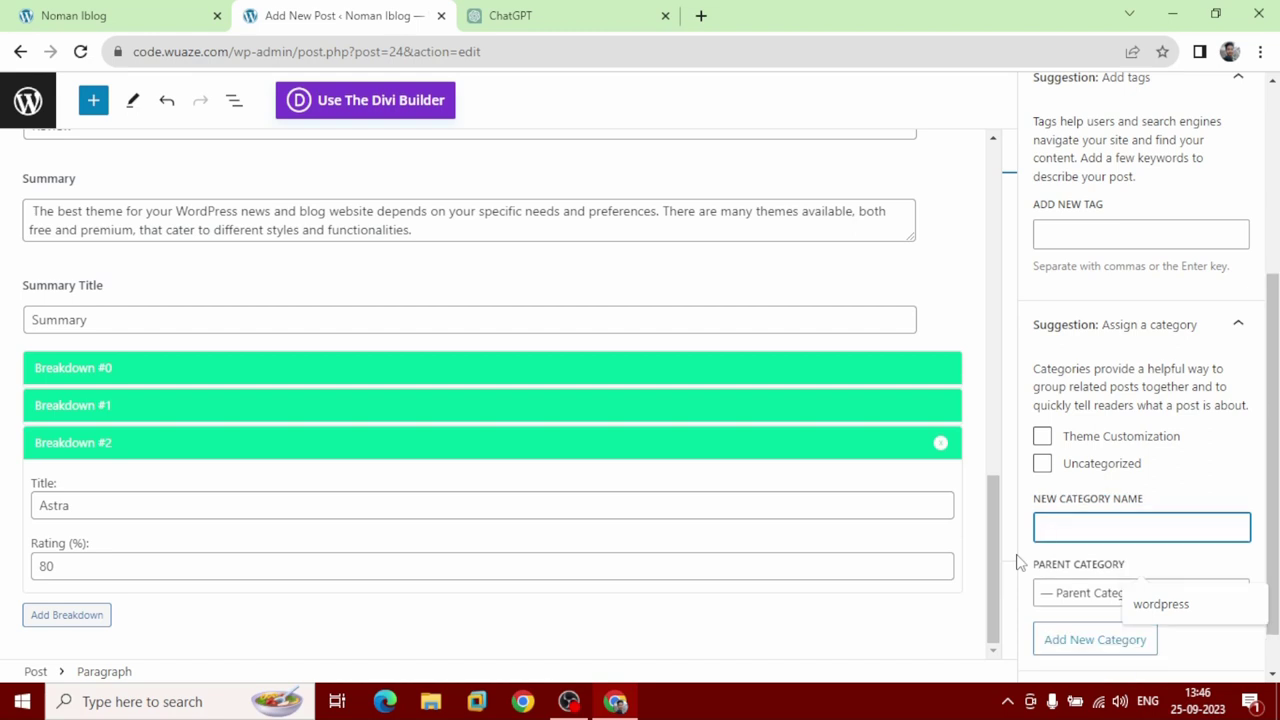
{"action": "scroll", "coordinate": [1023, 563], "scroll_direction": "down", "scroll_amount": 1}
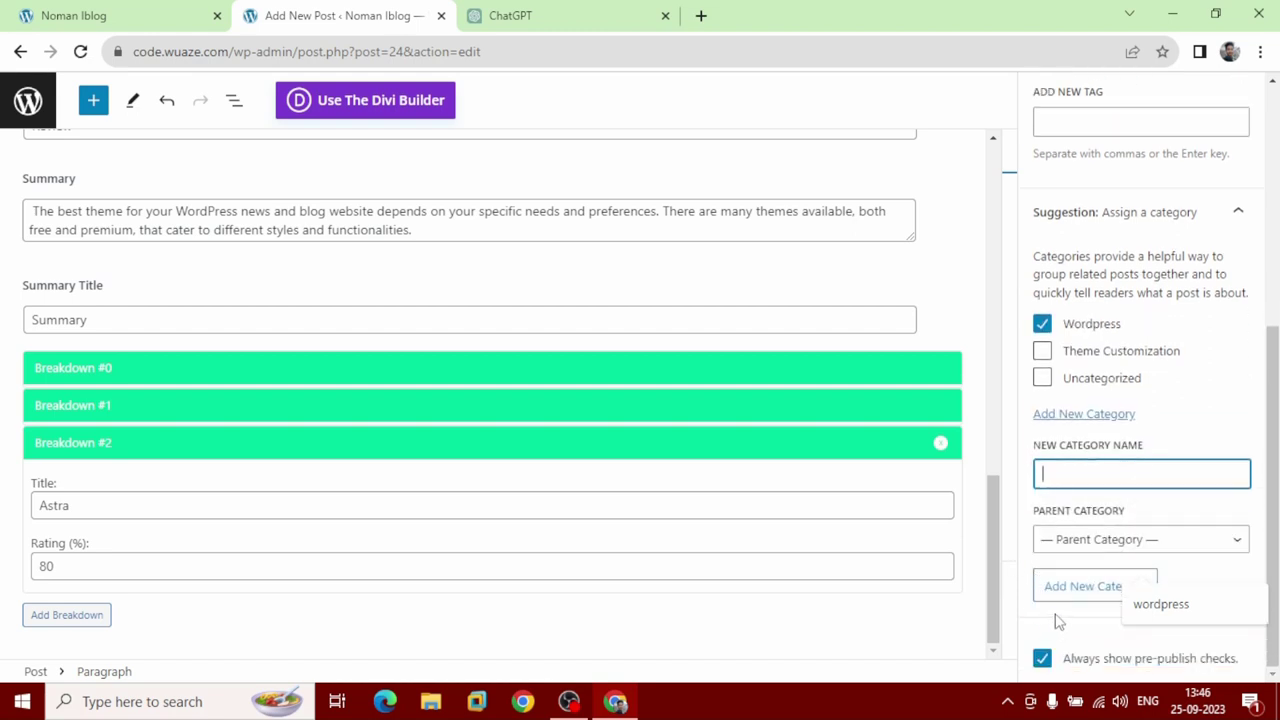
{"action": "scroll", "coordinate": [1163, 213], "scroll_direction": "up", "scroll_amount": 4}
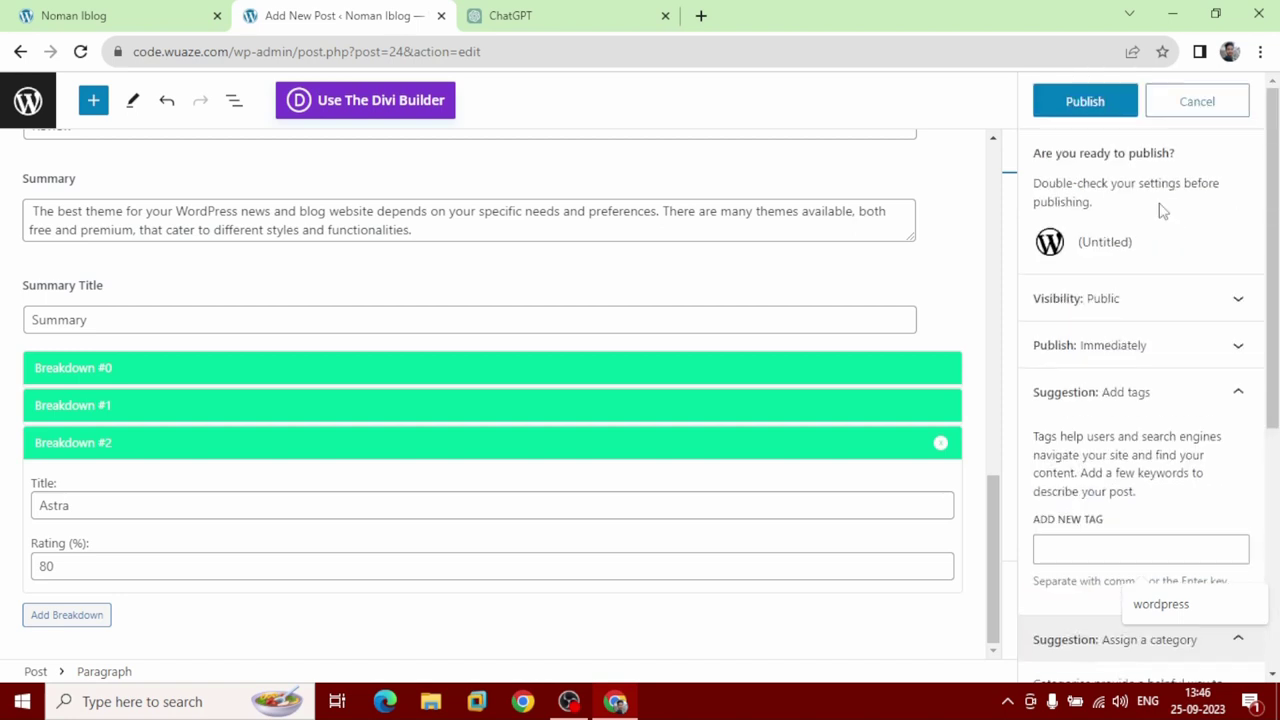
Confirm publishing the post and open its live page.
{"action": "left_click", "coordinate": [1090, 104]}
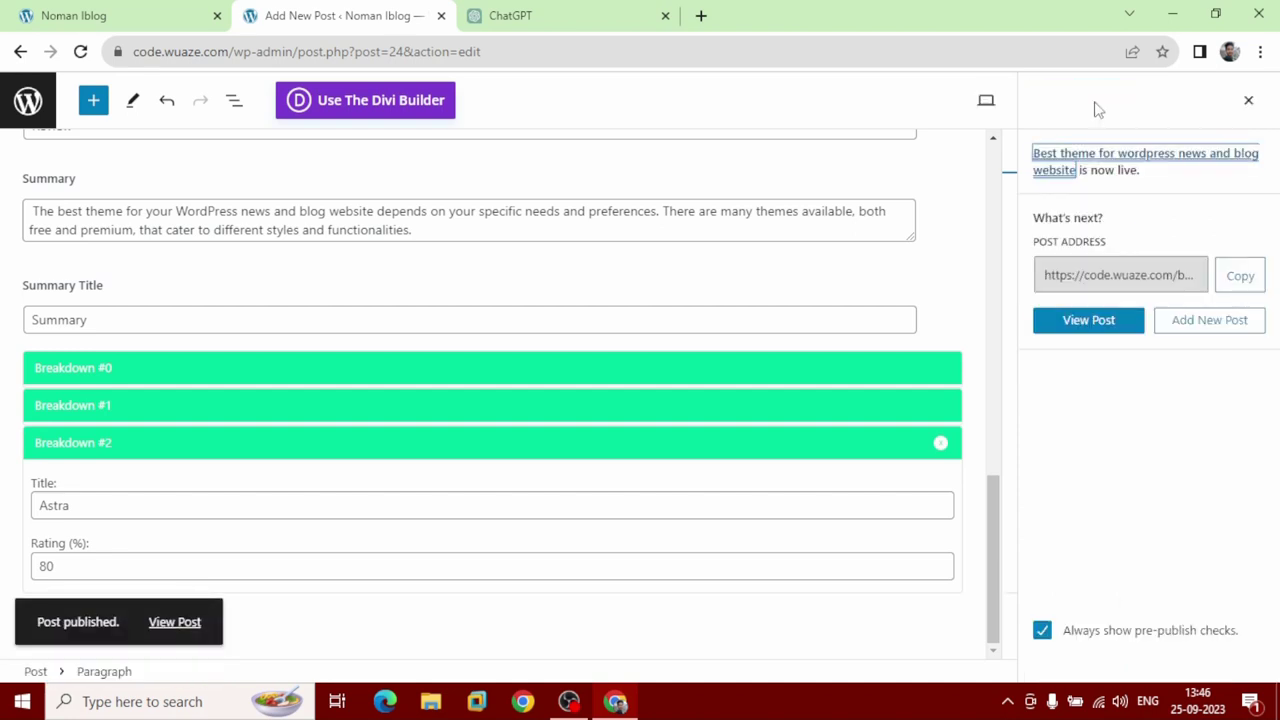
{"action": "left_click", "coordinate": [1089, 330]}
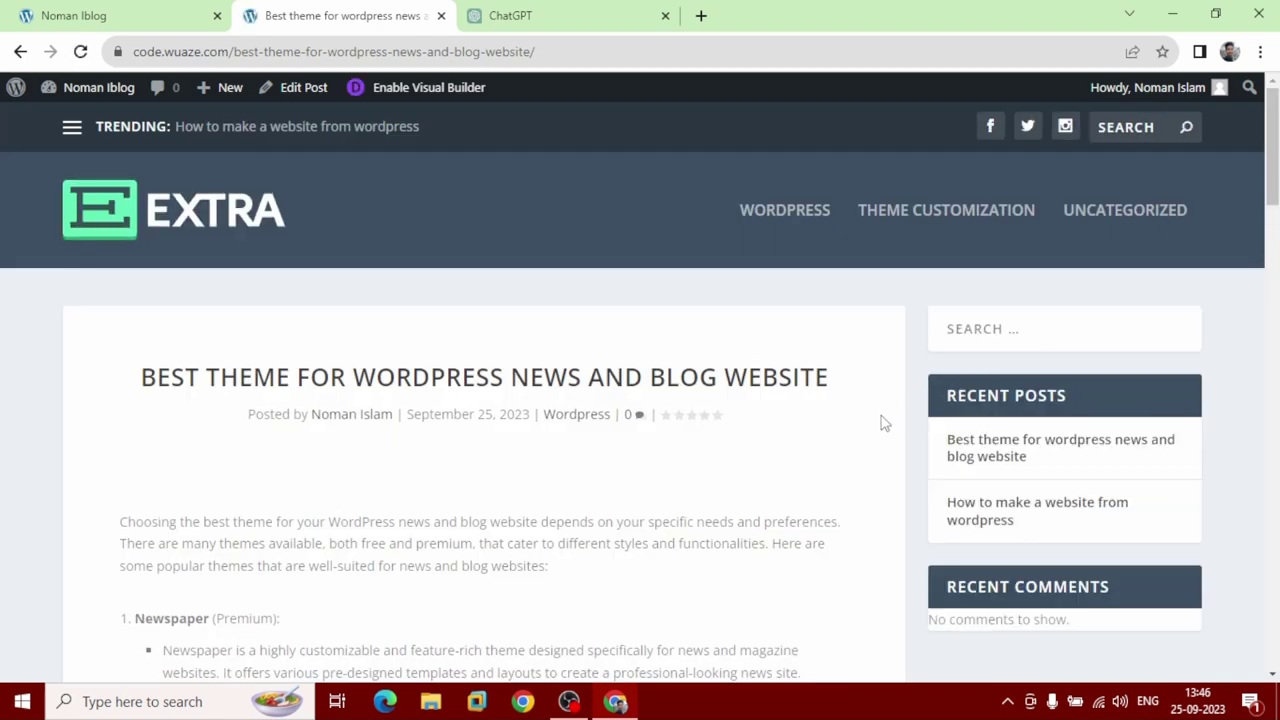
{"action": "left_click_drag", "start_coordinate": [866, 374], "coordinate": [147, 390]}
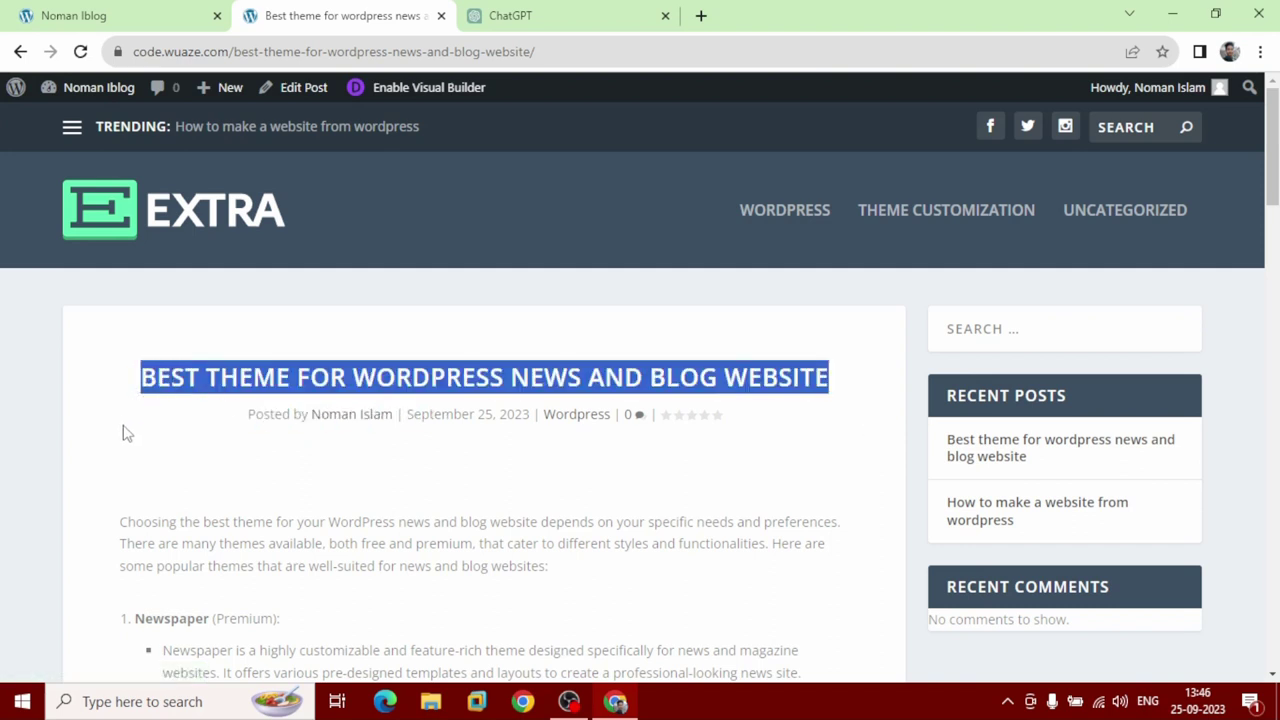
{"action": "left_click", "coordinate": [240, 427]}
{"action": "left_click_drag", "start_coordinate": [240, 427], "coordinate": [612, 416]}
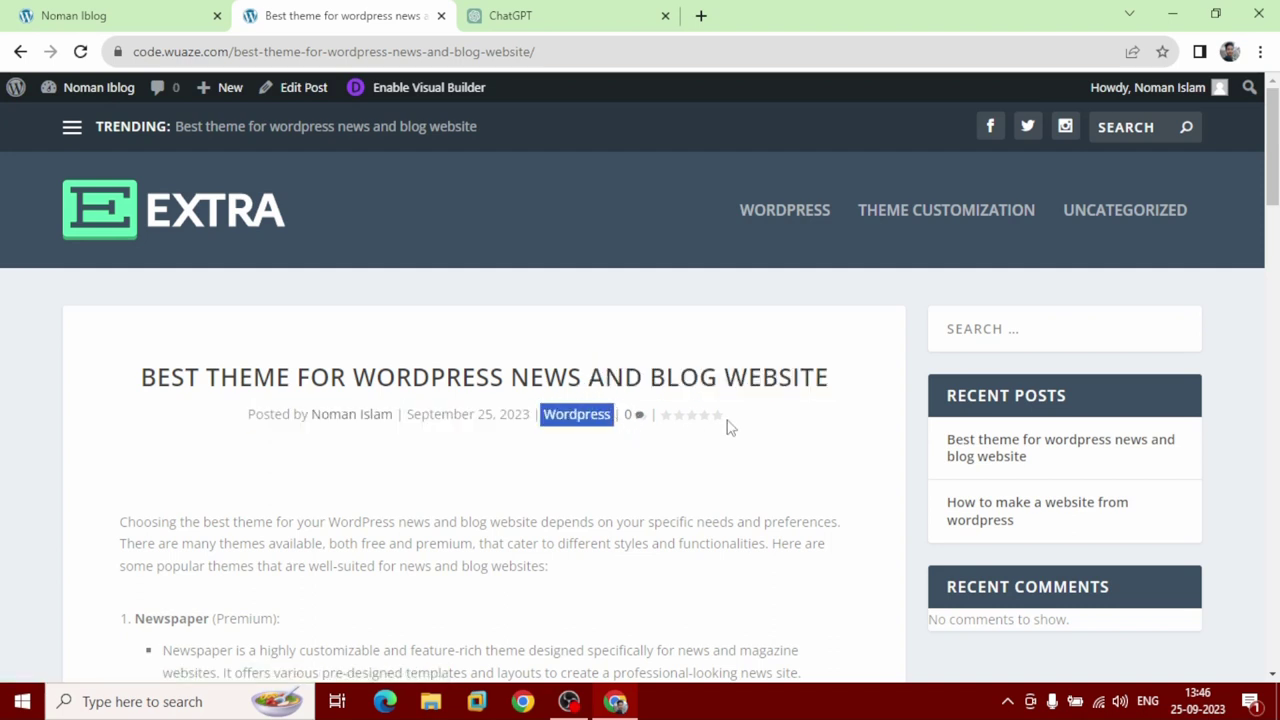
{"action": "scroll", "coordinate": [717, 418], "scroll_direction": "down", "scroll_amount": 15}
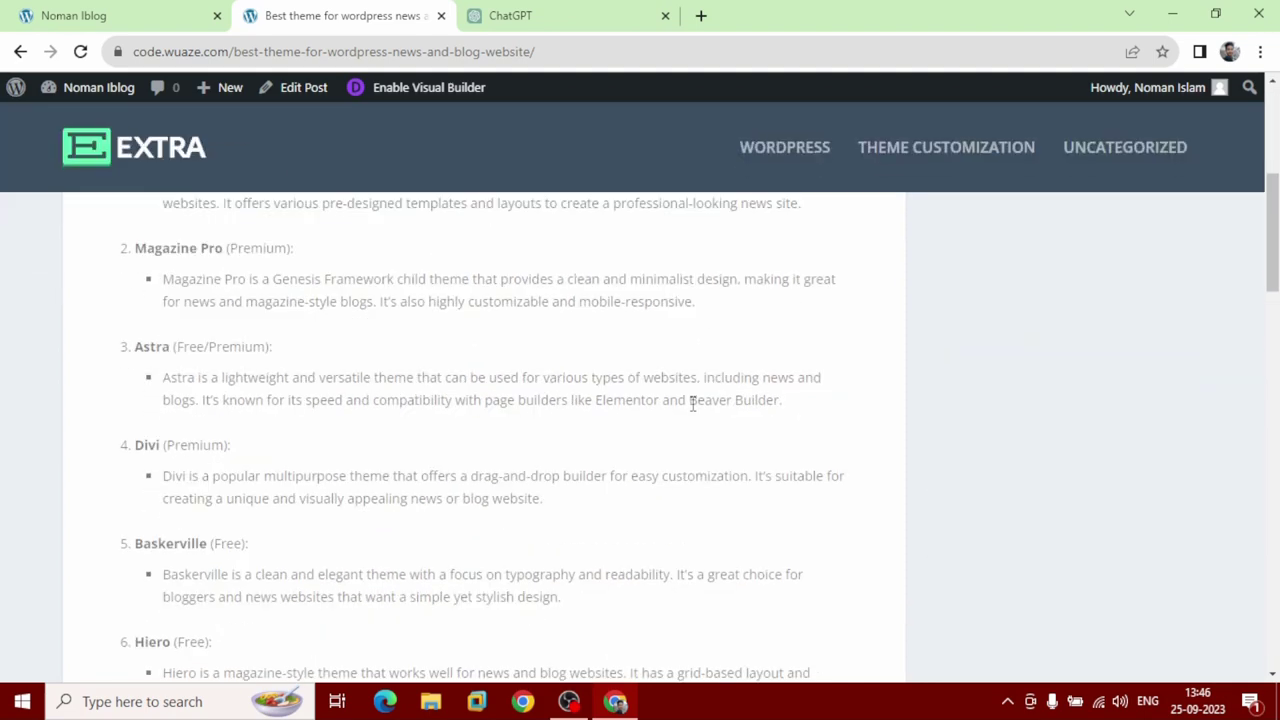
{"action": "scroll", "coordinate": [692, 405], "scroll_direction": "down", "scroll_amount": 4}
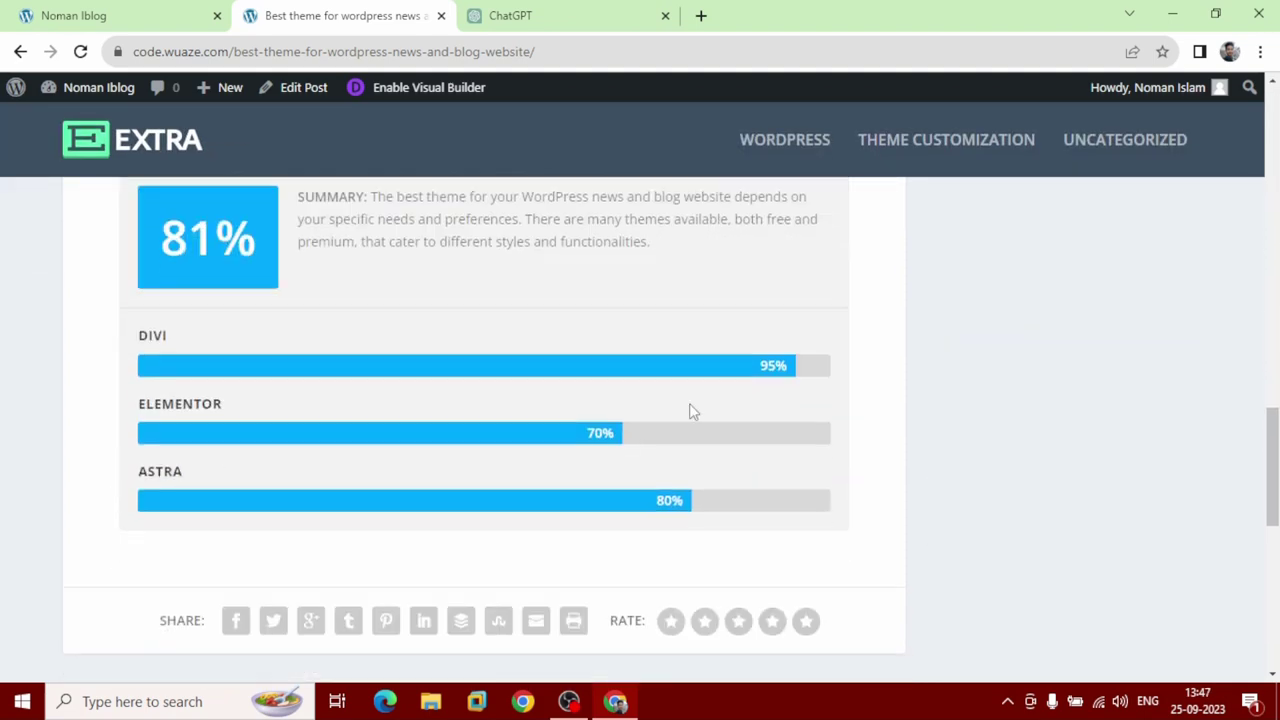
{"action": "scroll", "coordinate": [690, 408], "scroll_direction": "up", "scroll_amount": 1}
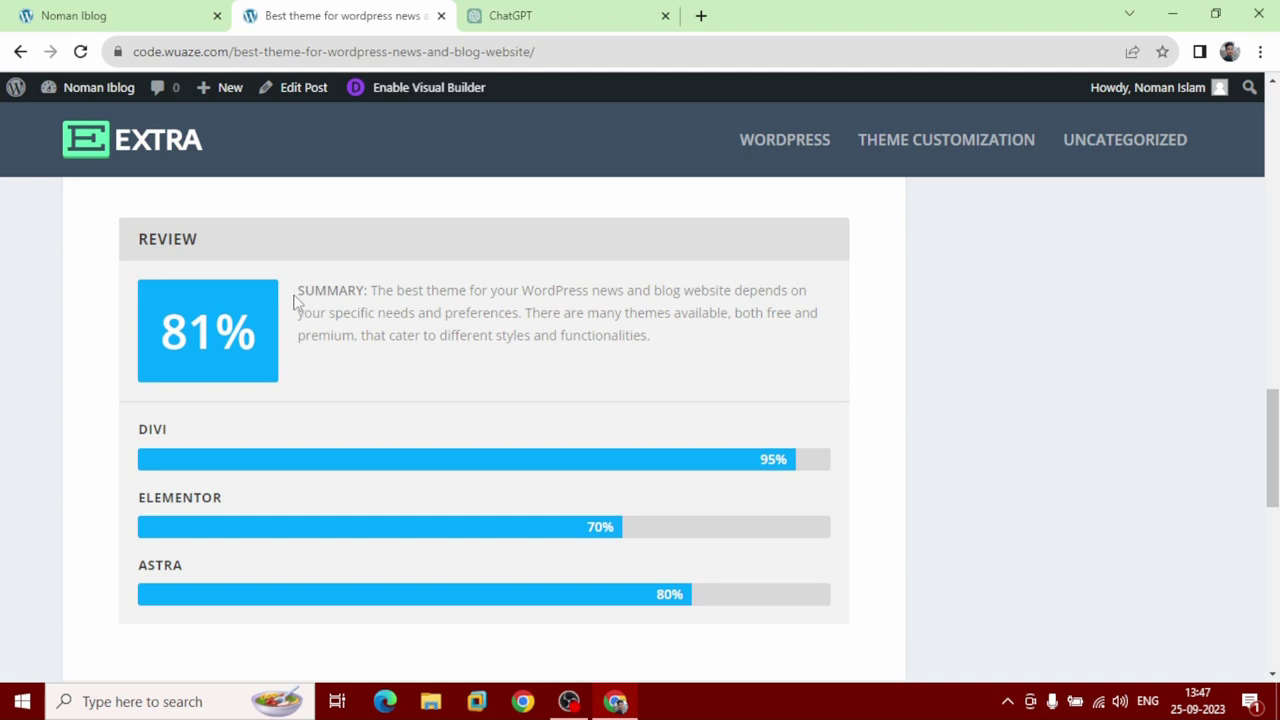
{"action": "left_click_drag", "start_coordinate": [297, 292], "coordinate": [665, 344]}
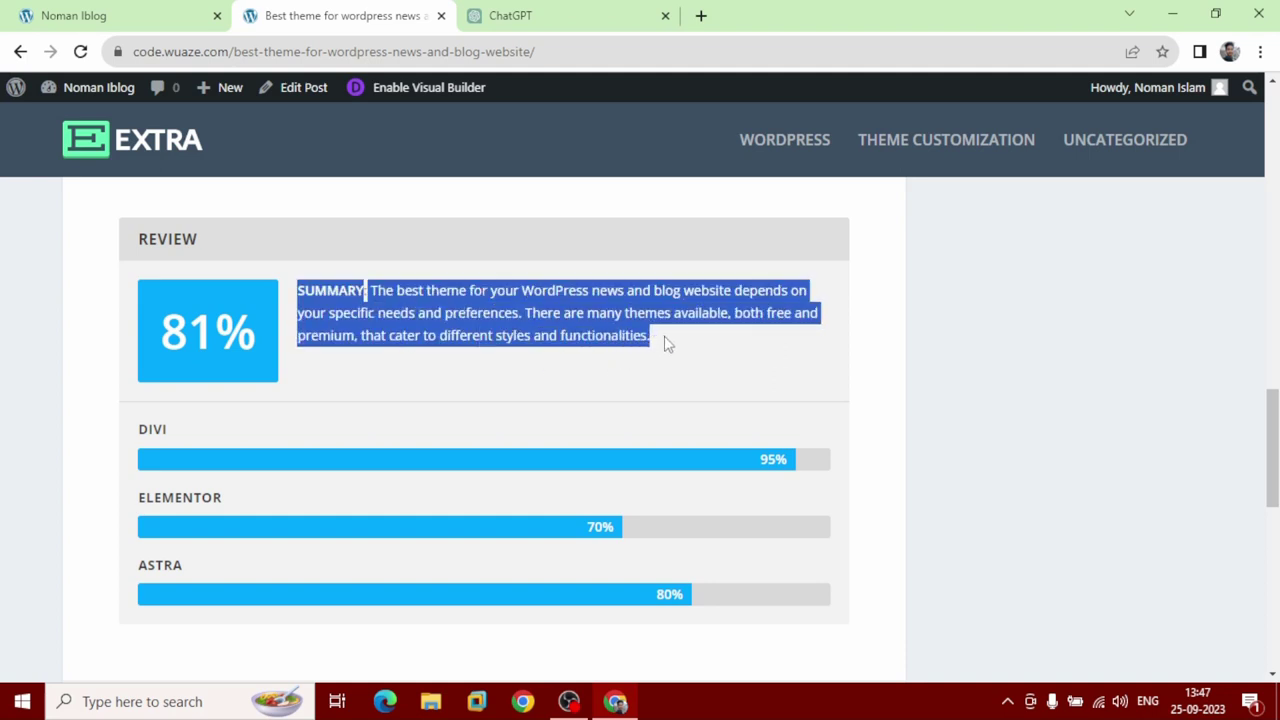
{"action": "left_click", "coordinate": [676, 364]}
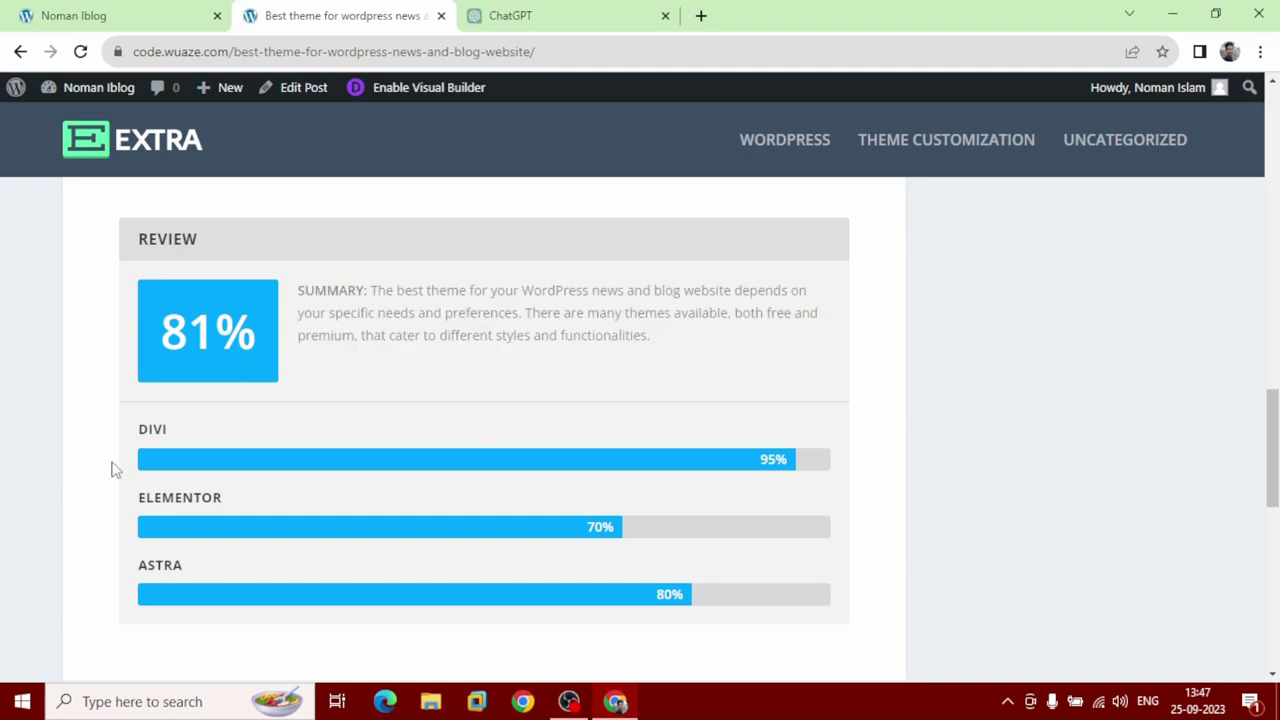
{"action": "scroll", "coordinate": [117, 420], "scroll_direction": "down", "scroll_amount": 1}
{"action": "left_click_drag", "start_coordinate": [116, 357], "coordinate": [282, 500]}
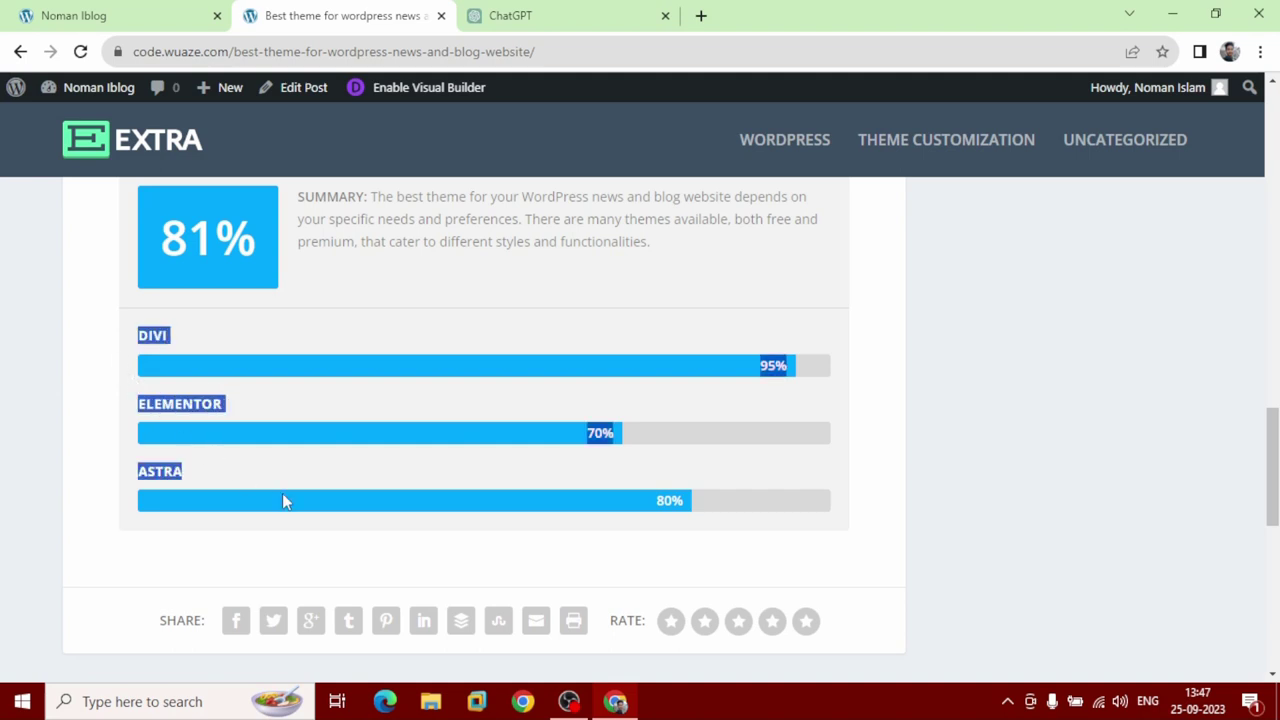
{"action": "left_click", "coordinate": [342, 466]}
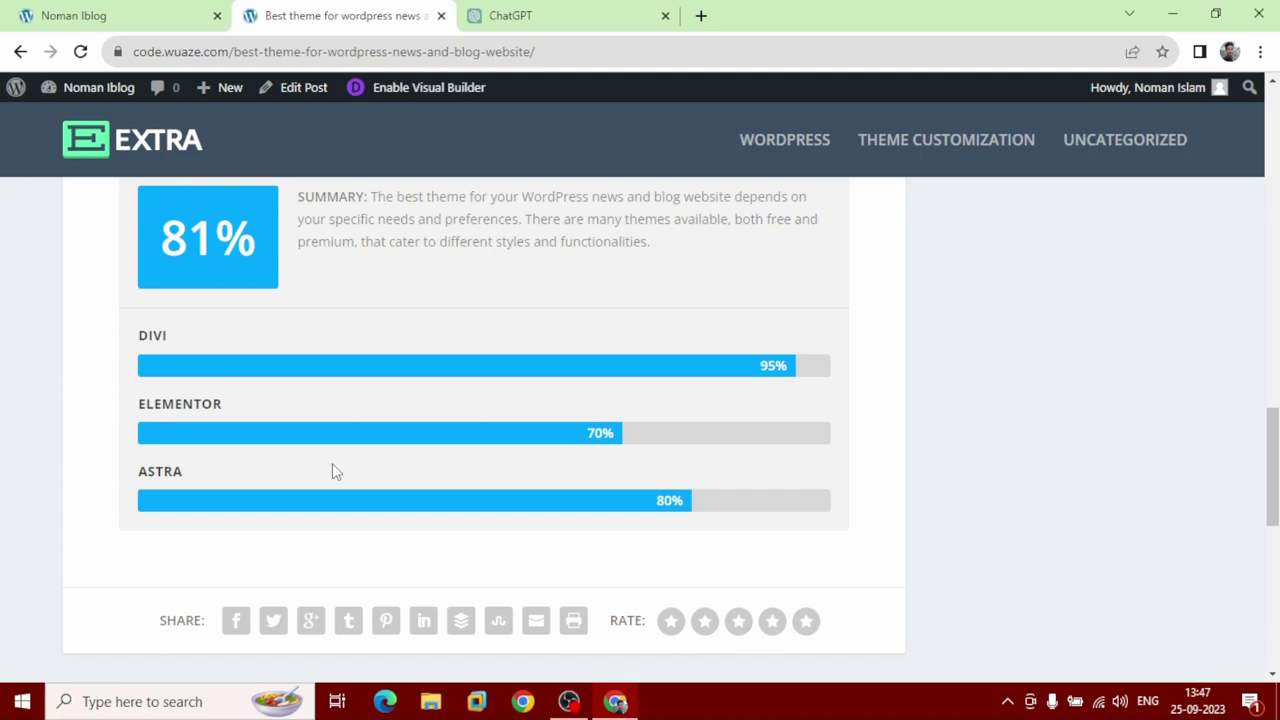
{"action": "scroll", "coordinate": [332, 463], "scroll_direction": "down", "scroll_amount": 6}
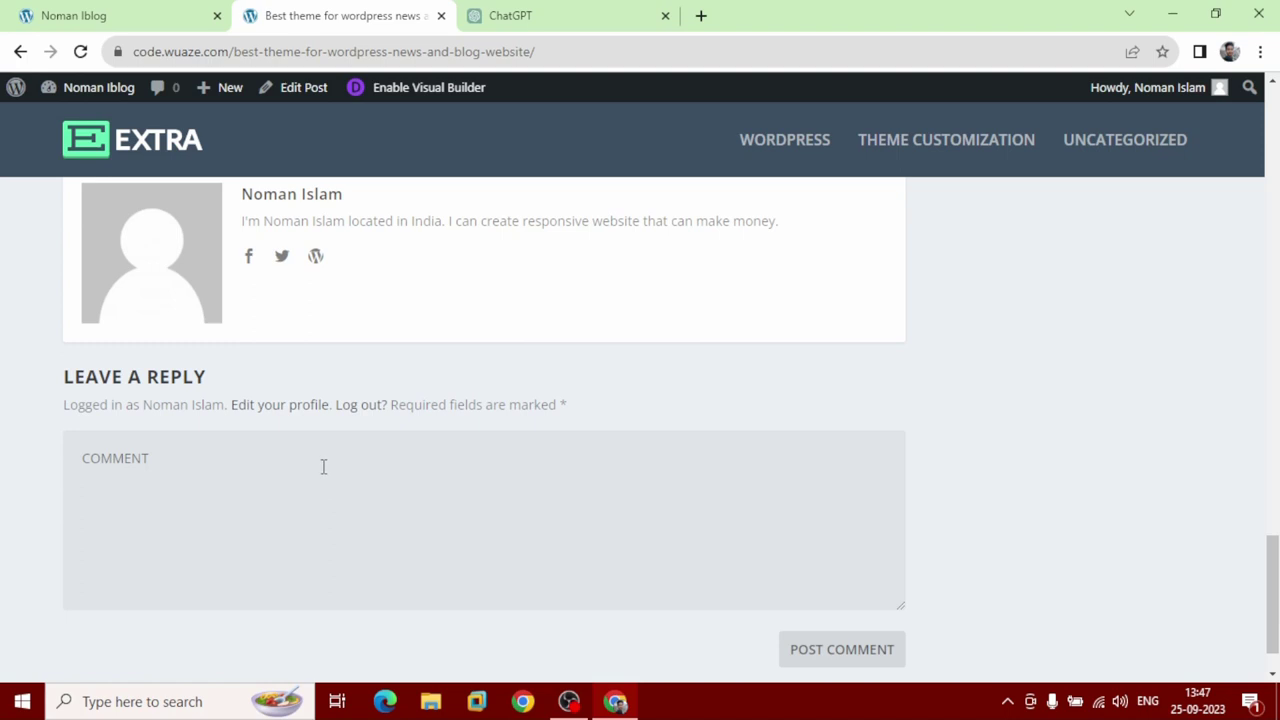
{"action": "scroll", "coordinate": [322, 468], "scroll_direction": "up", "scroll_amount": 4}
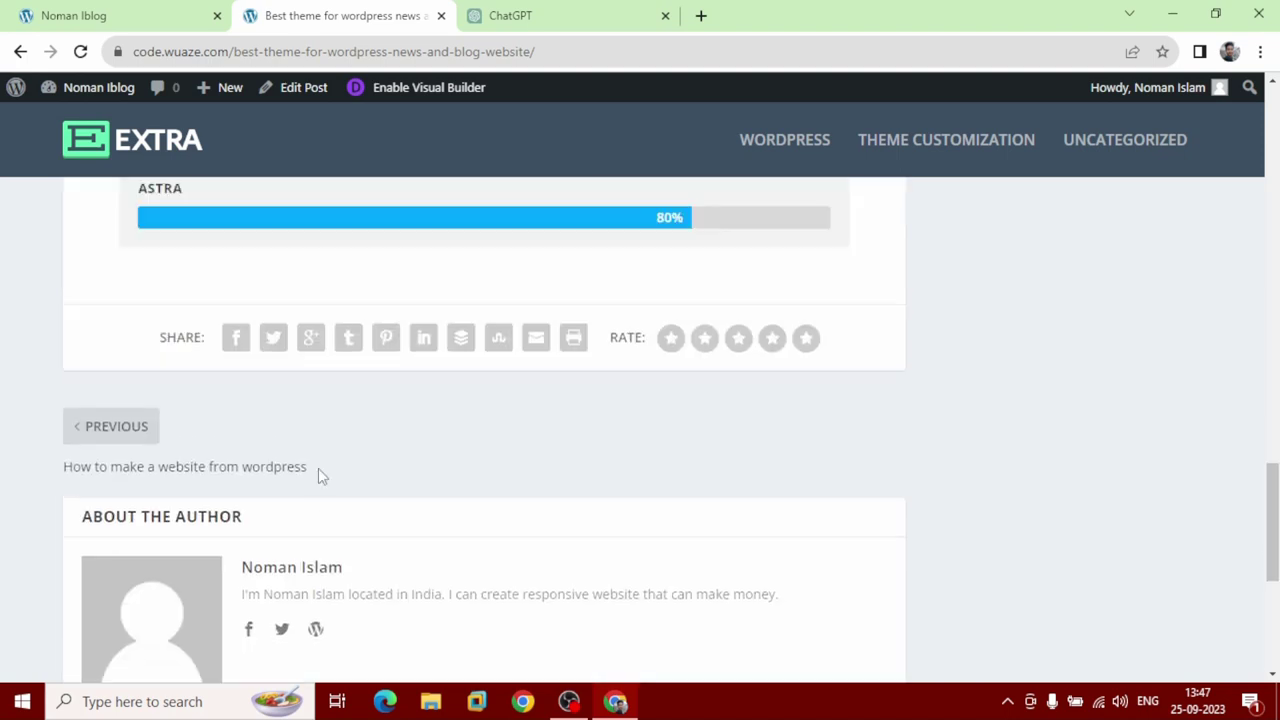
Open the previous post 'How to make a website from wordpress', scroll through it, then return home.
{"action": "left_click", "coordinate": [128, 446]}
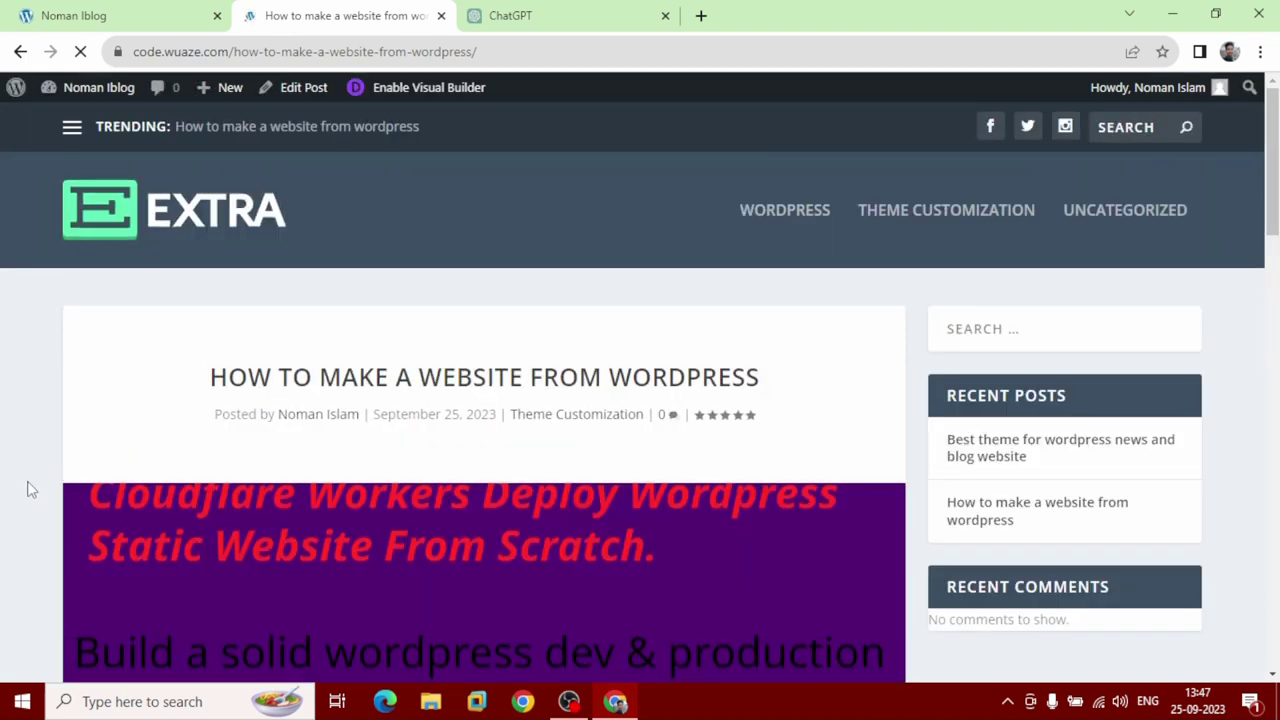
{"action": "scroll", "coordinate": [28, 492], "scroll_direction": "down", "scroll_amount": 3}
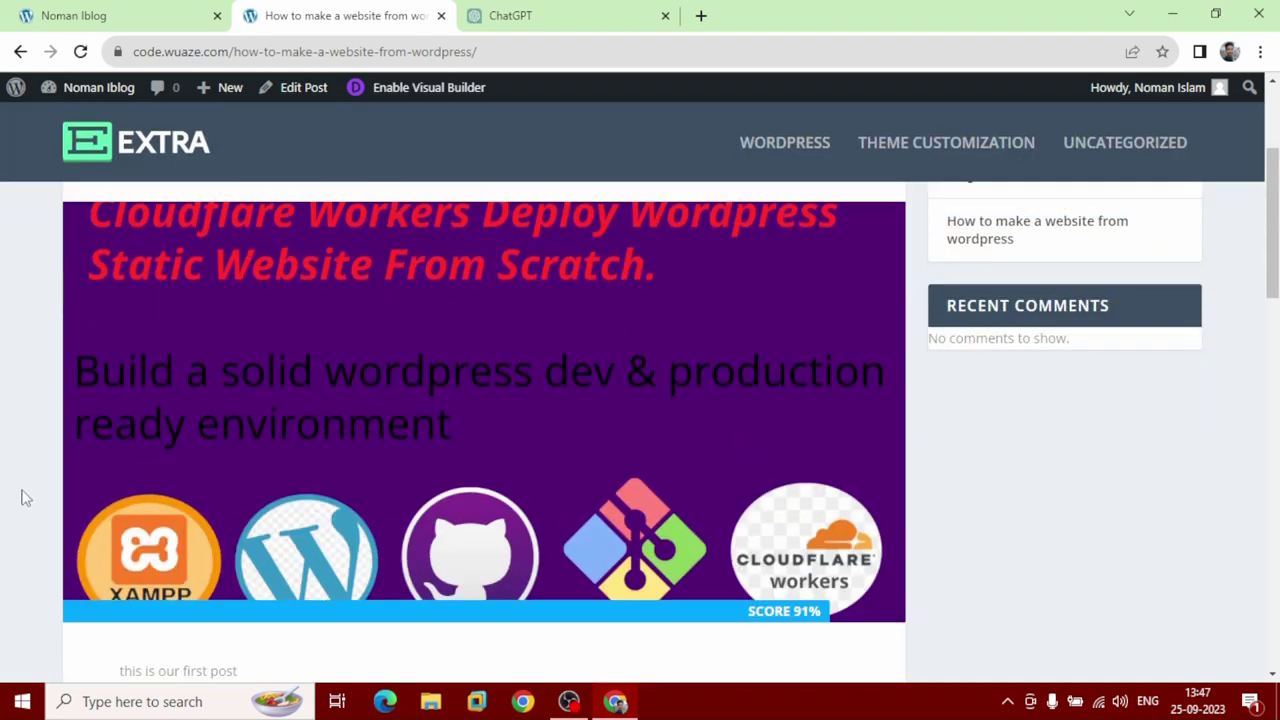
{"action": "scroll", "coordinate": [26, 497], "scroll_direction": "down", "scroll_amount": 4}
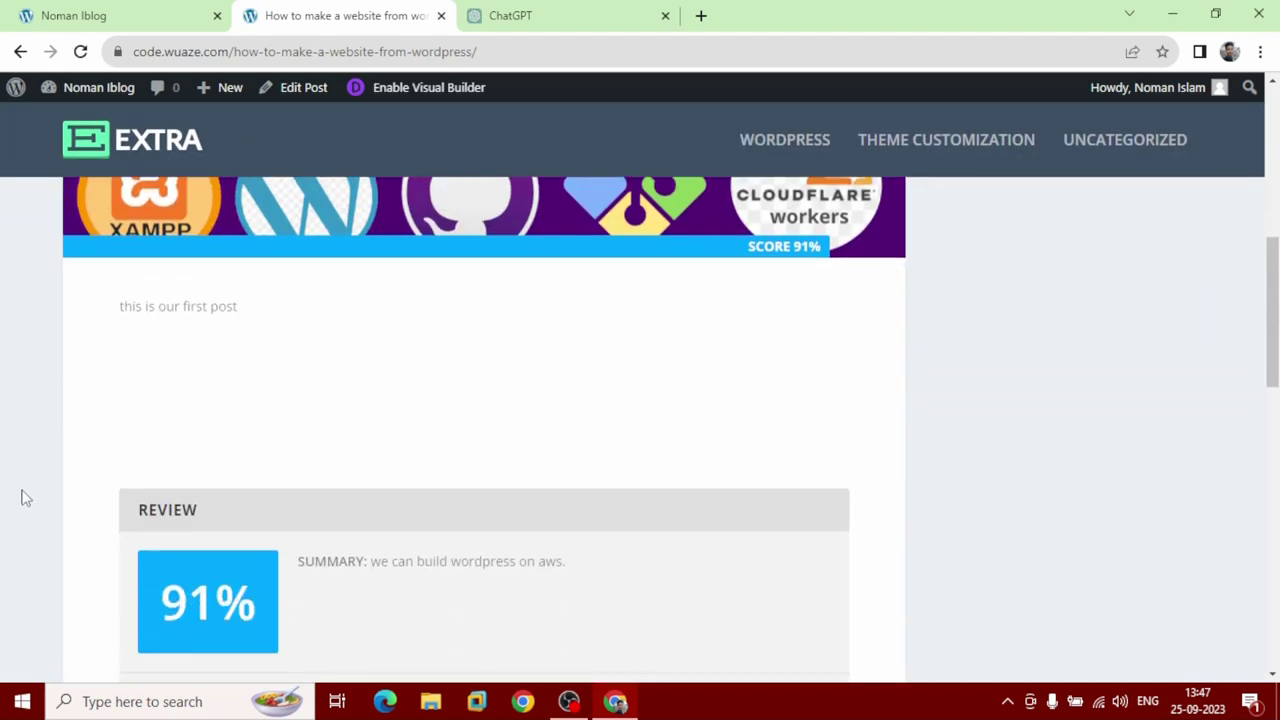
{"action": "scroll", "coordinate": [26, 497], "scroll_direction": "down", "scroll_amount": 3}
{"action": "scroll", "coordinate": [26, 497], "scroll_direction": "down", "scroll_amount": 7}
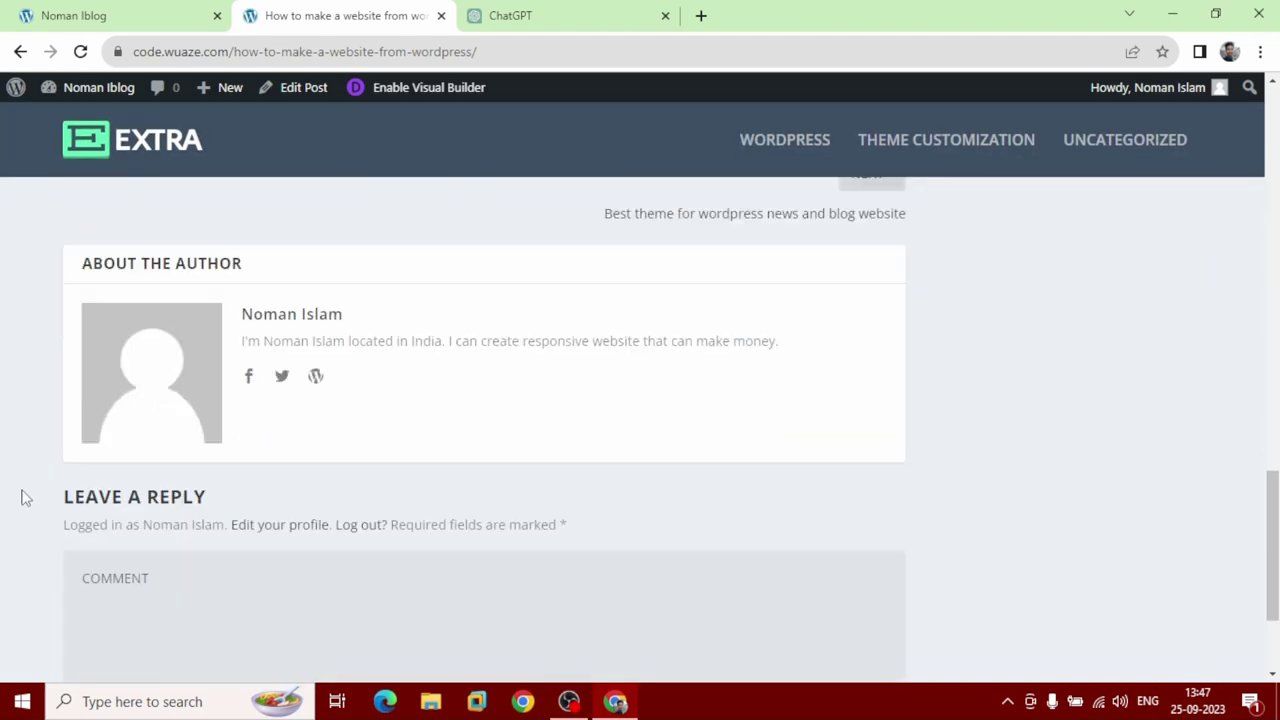
{"action": "left_click", "coordinate": [152, 145]}
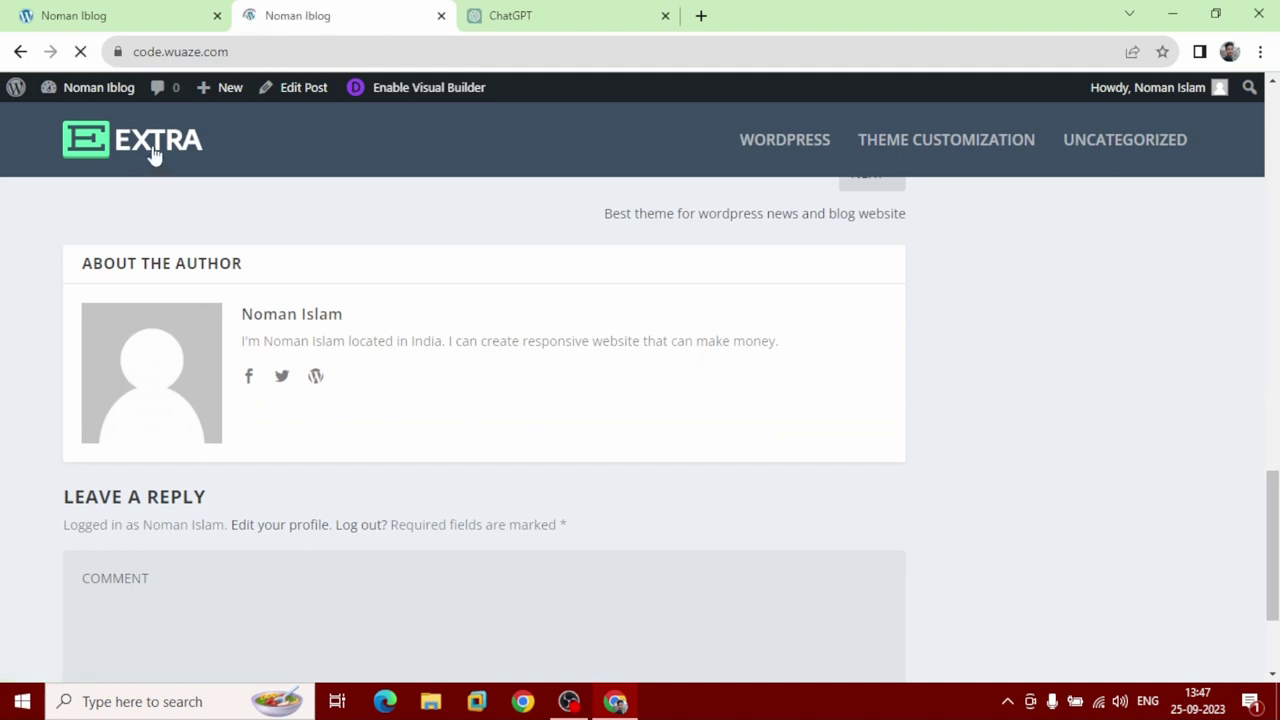
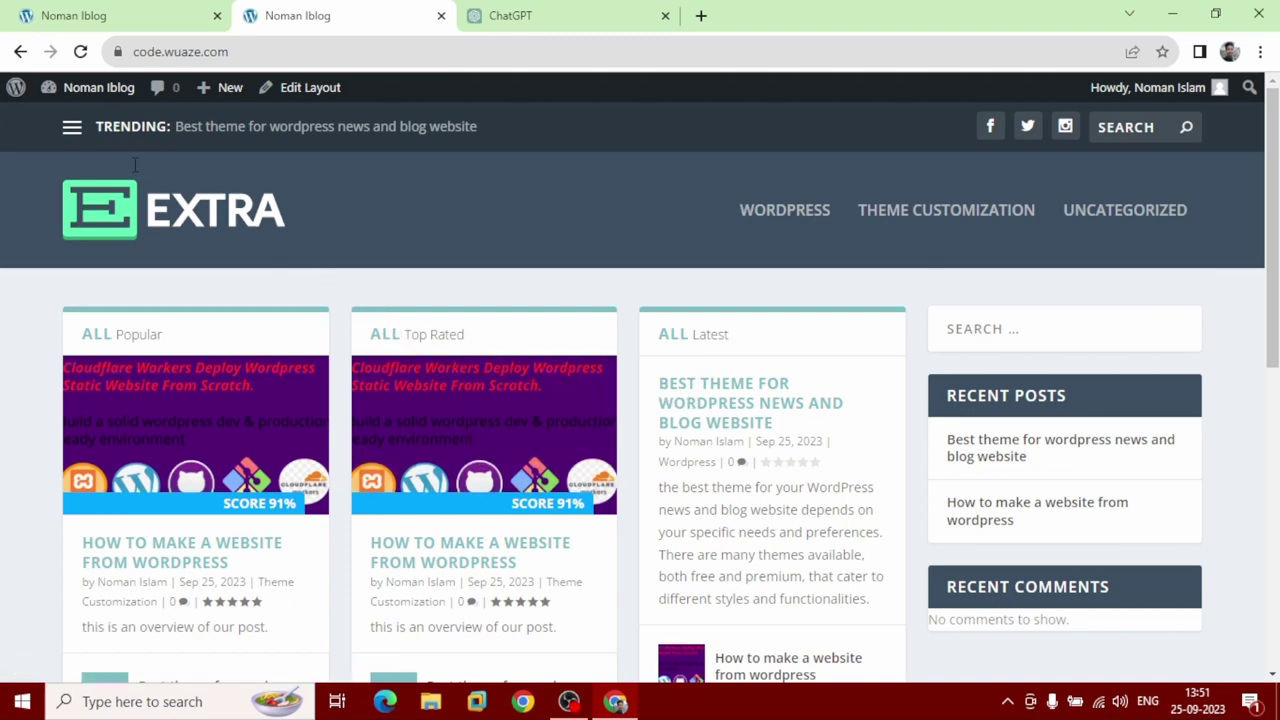
Go from the live site to the admin Dashboard and show the All Posts list.
{"action": "mouse_move", "coordinate": [102, 92]}
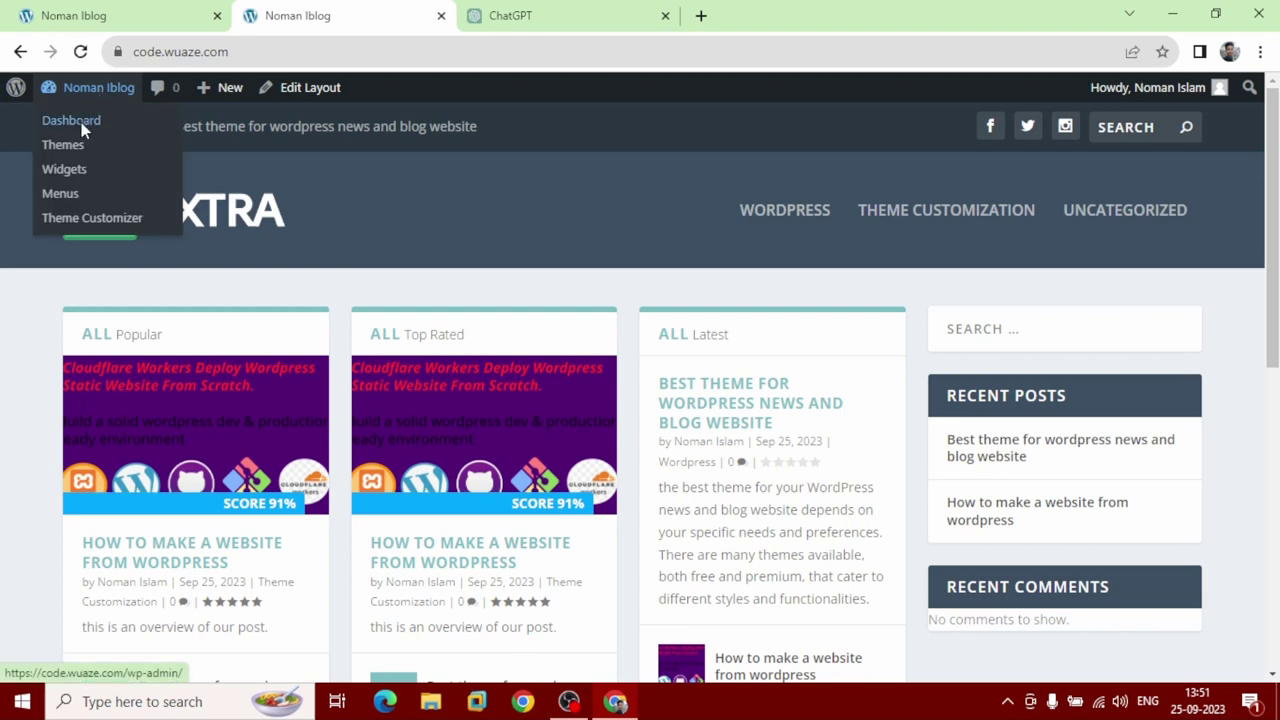
{"action": "left_click", "coordinate": [81, 122]}
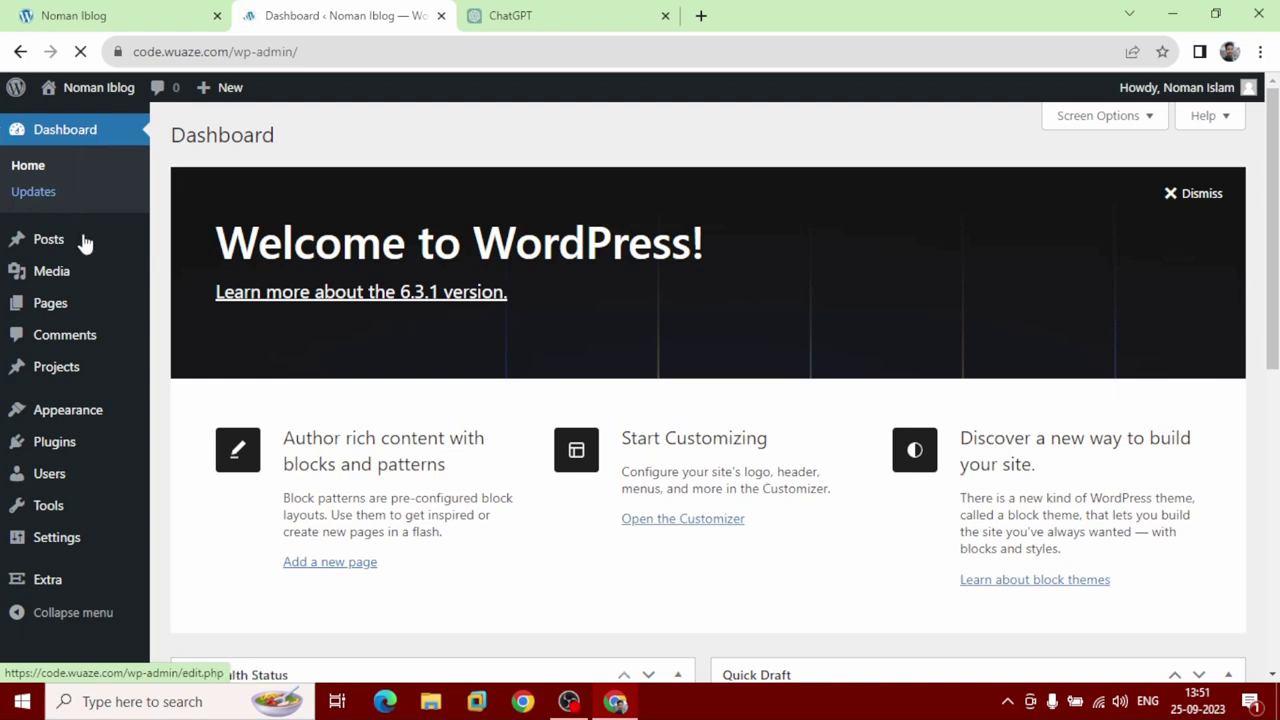
{"action": "mouse_move", "coordinate": [85, 244]}
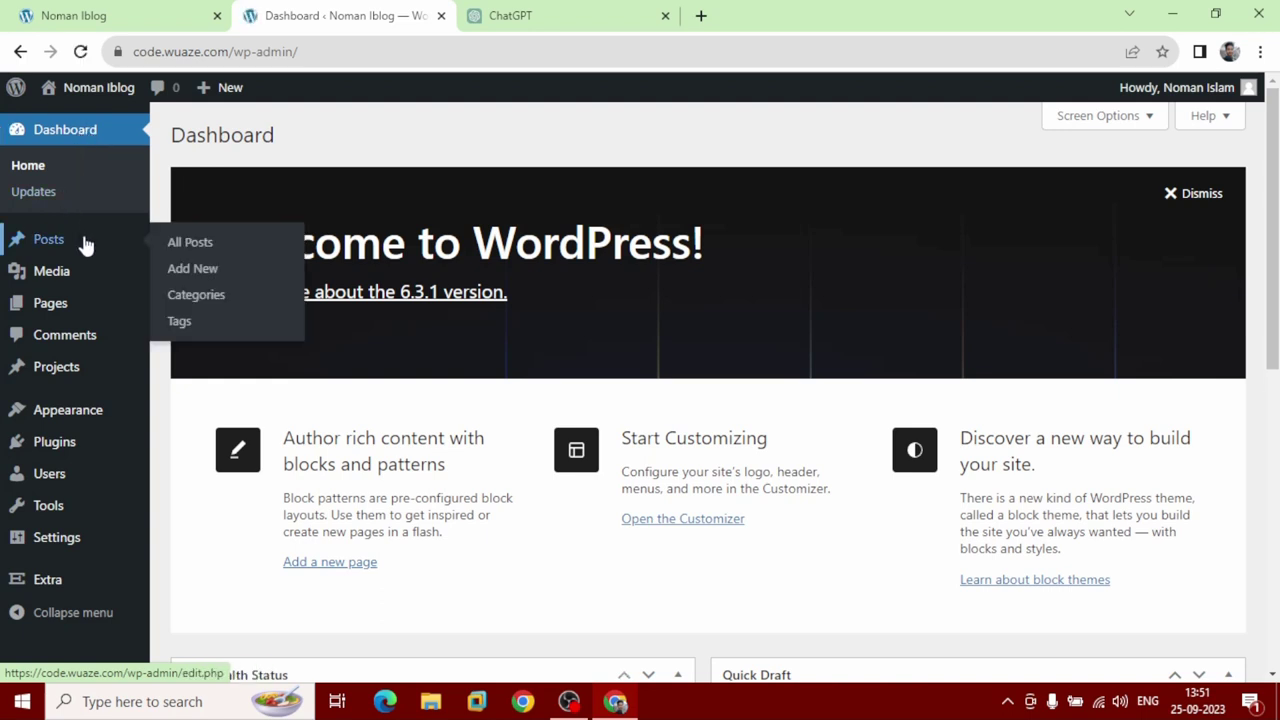
{"action": "left_click", "coordinate": [84, 240]}
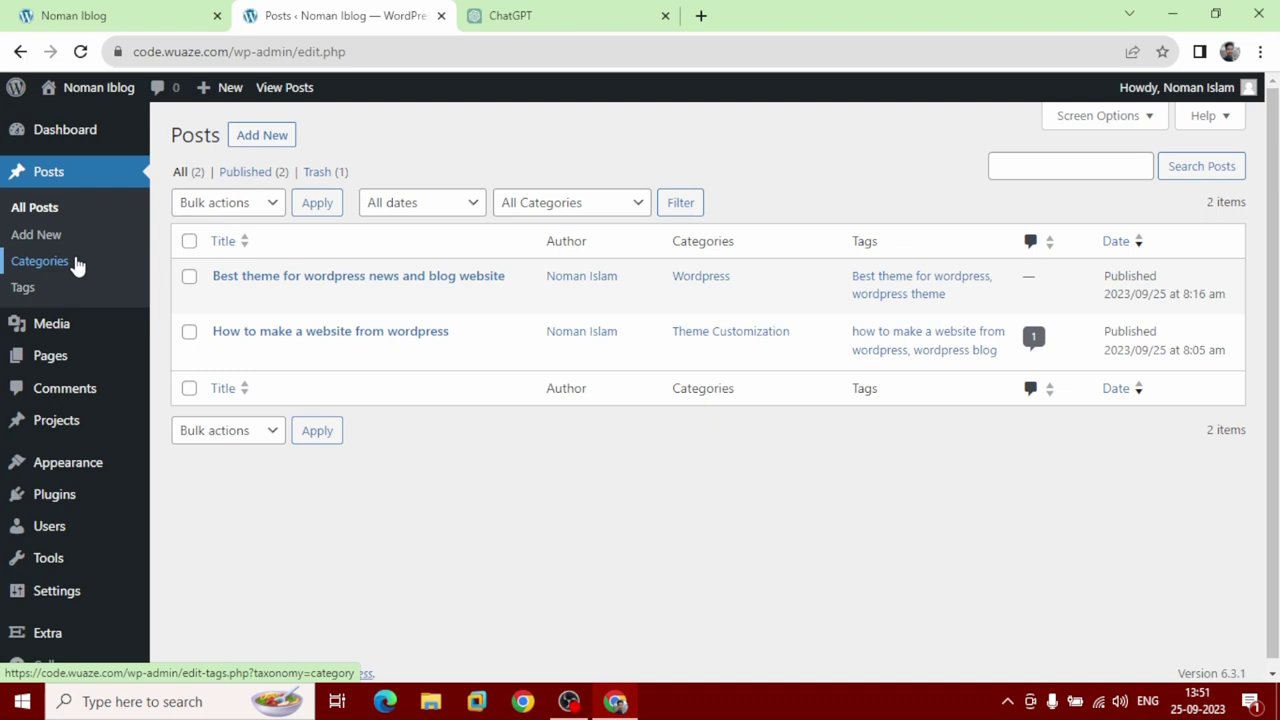
Go to Posts > Categories and open the Theme Customization category for editing.
{"action": "left_click", "coordinate": [76, 264]}
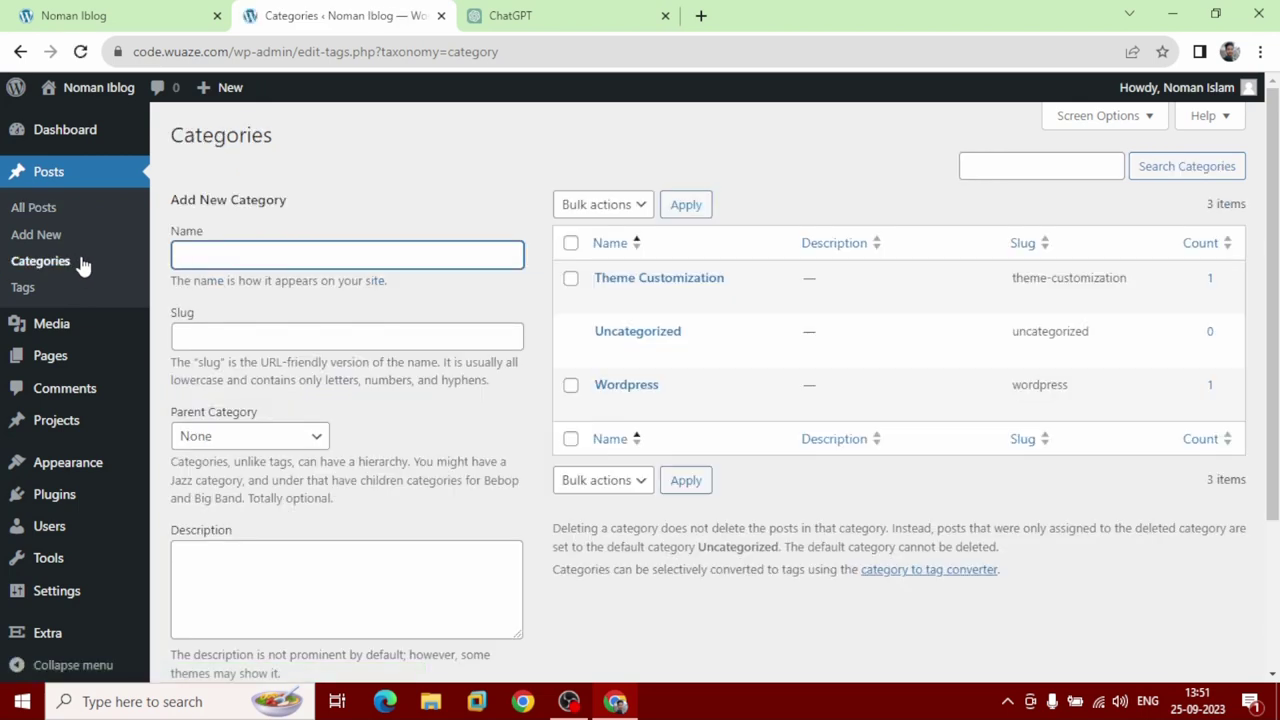
{"action": "scroll", "coordinate": [348, 268], "scroll_direction": "down", "scroll_amount": 3}
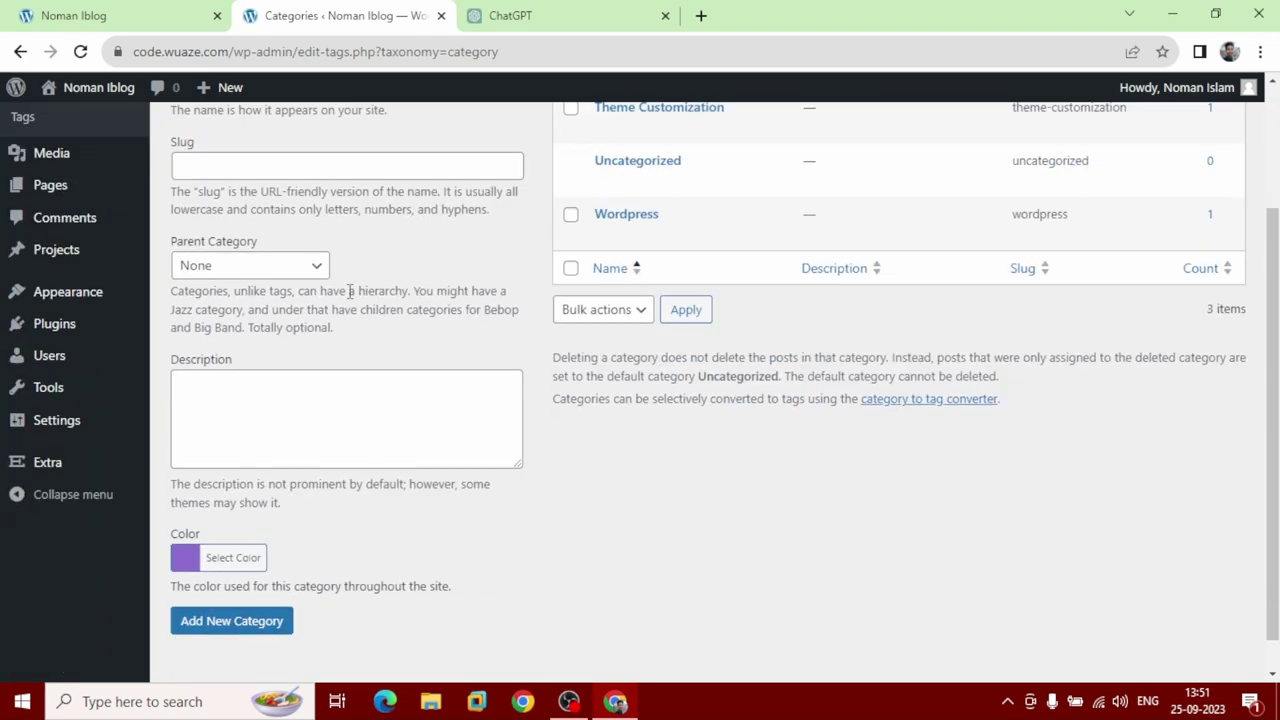
{"action": "scroll", "coordinate": [350, 295], "scroll_direction": "up", "scroll_amount": 3}
{"action": "left_click", "coordinate": [543, 270]}
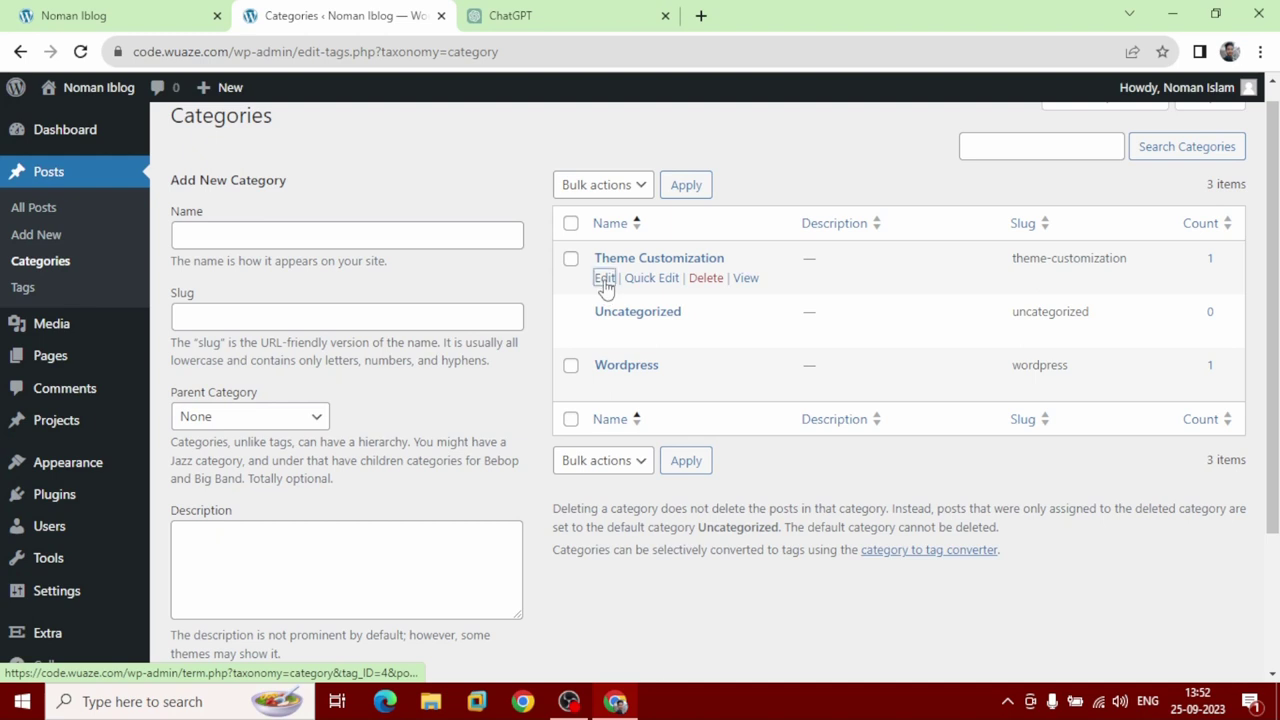
{"action": "left_click", "coordinate": [605, 284]}
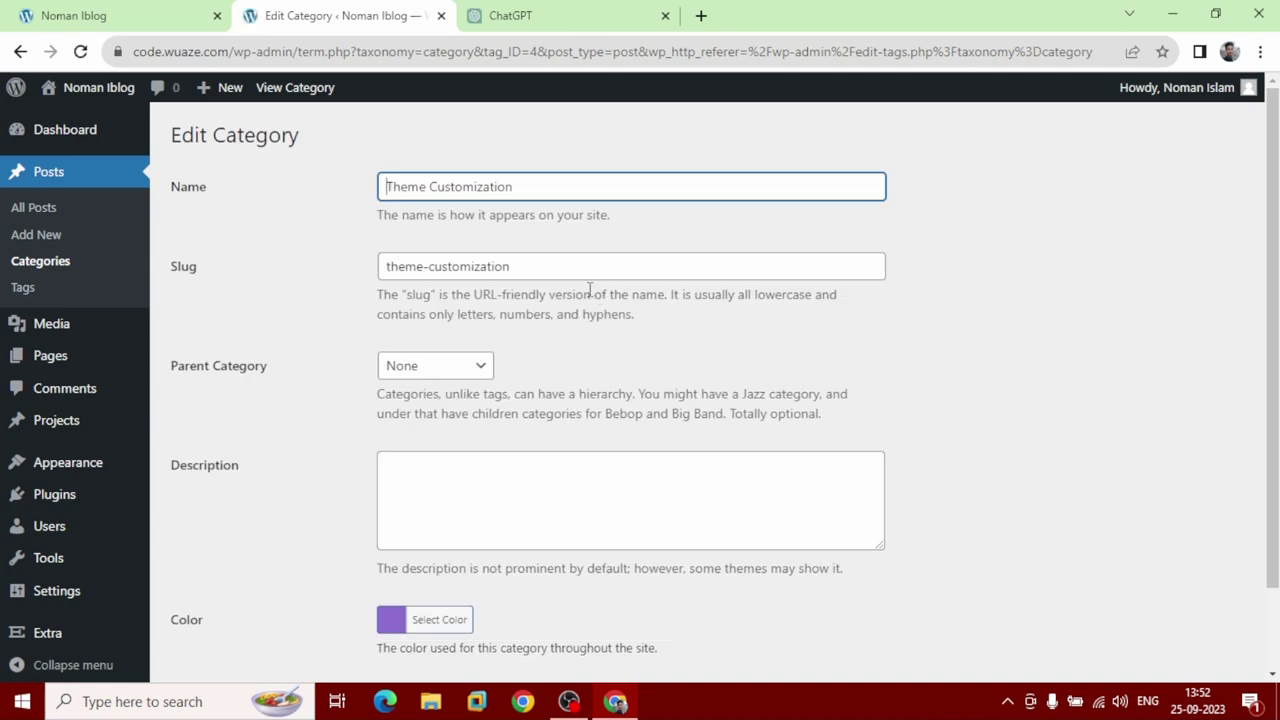
{"action": "scroll", "coordinate": [590, 290], "scroll_direction": "down", "scroll_amount": 3}
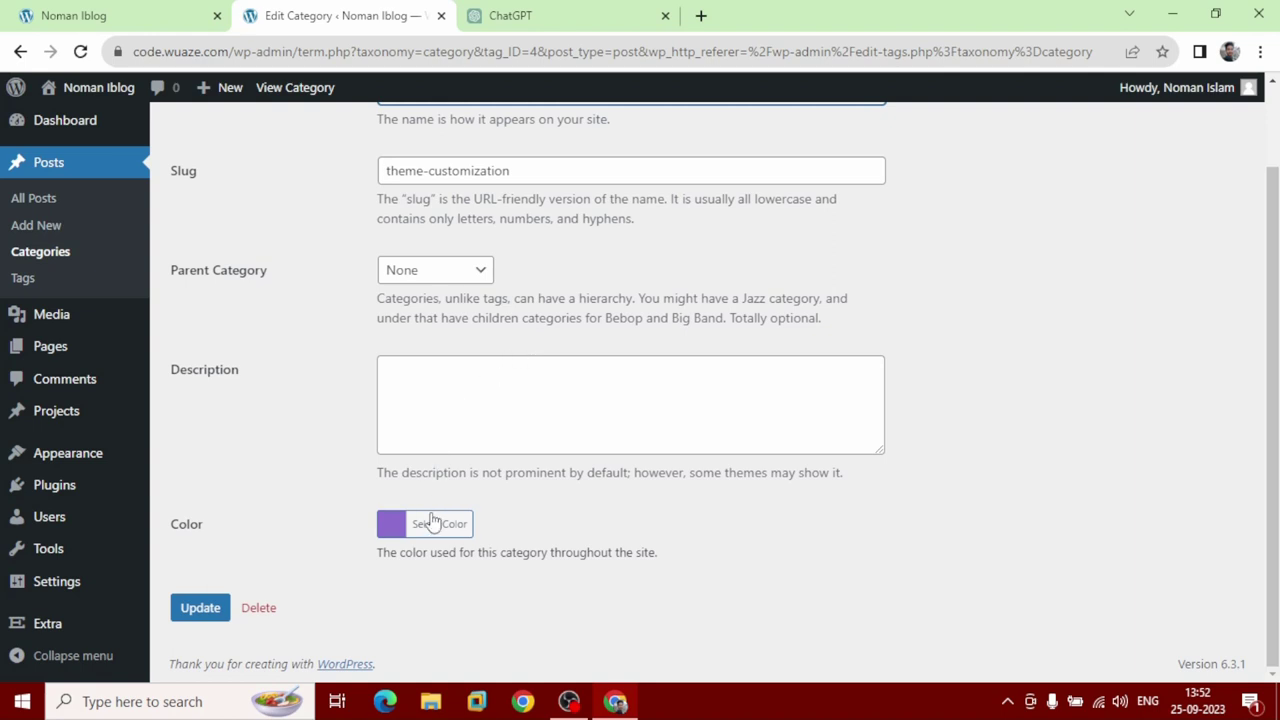
Change the Theme Customization category colour to red #dd4444 and update it.
{"action": "left_click", "coordinate": [398, 533]}
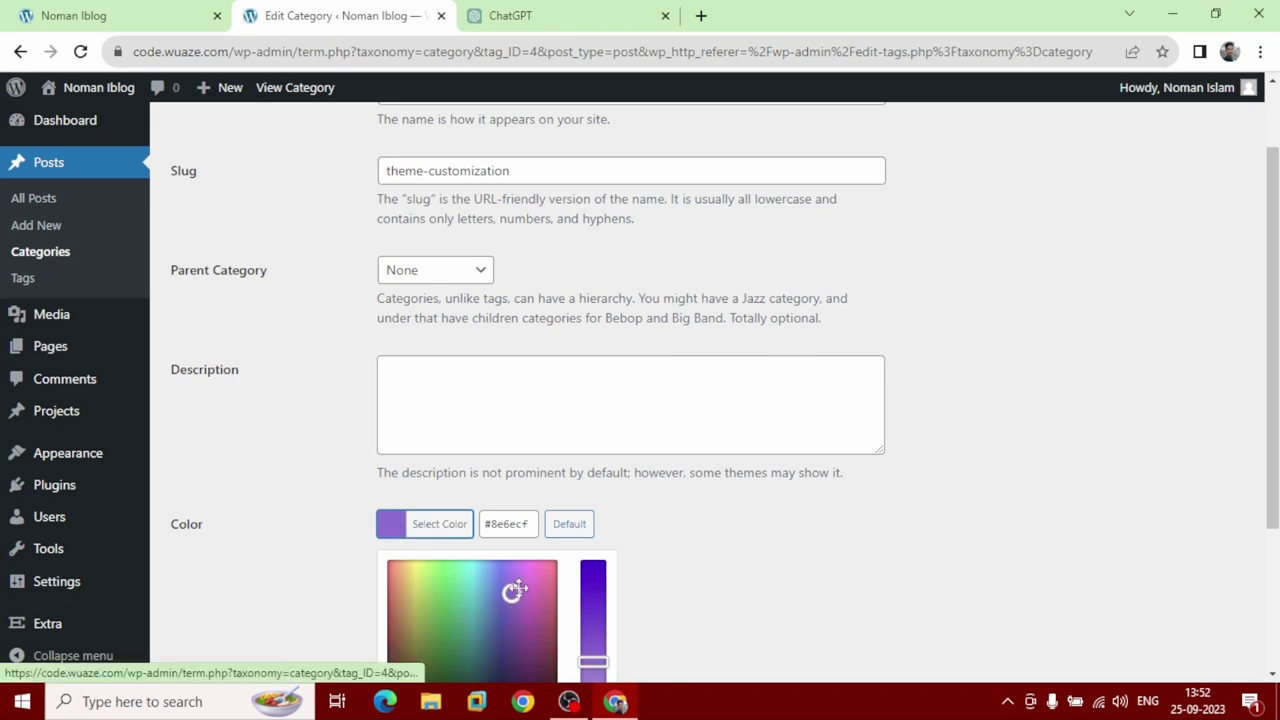
{"action": "mouse_move", "coordinate": [512, 594]}
{"action": "left_mouse_down"}
{"action": "mouse_move", "coordinate": [542, 579]}
{"action": "mouse_move", "coordinate": [405, 580]}
{"action": "mouse_move", "coordinate": [422, 594]}
{"action": "left_mouse_up"}
{"action": "scroll", "coordinate": [424, 597], "scroll_direction": "down", "scroll_amount": 1}
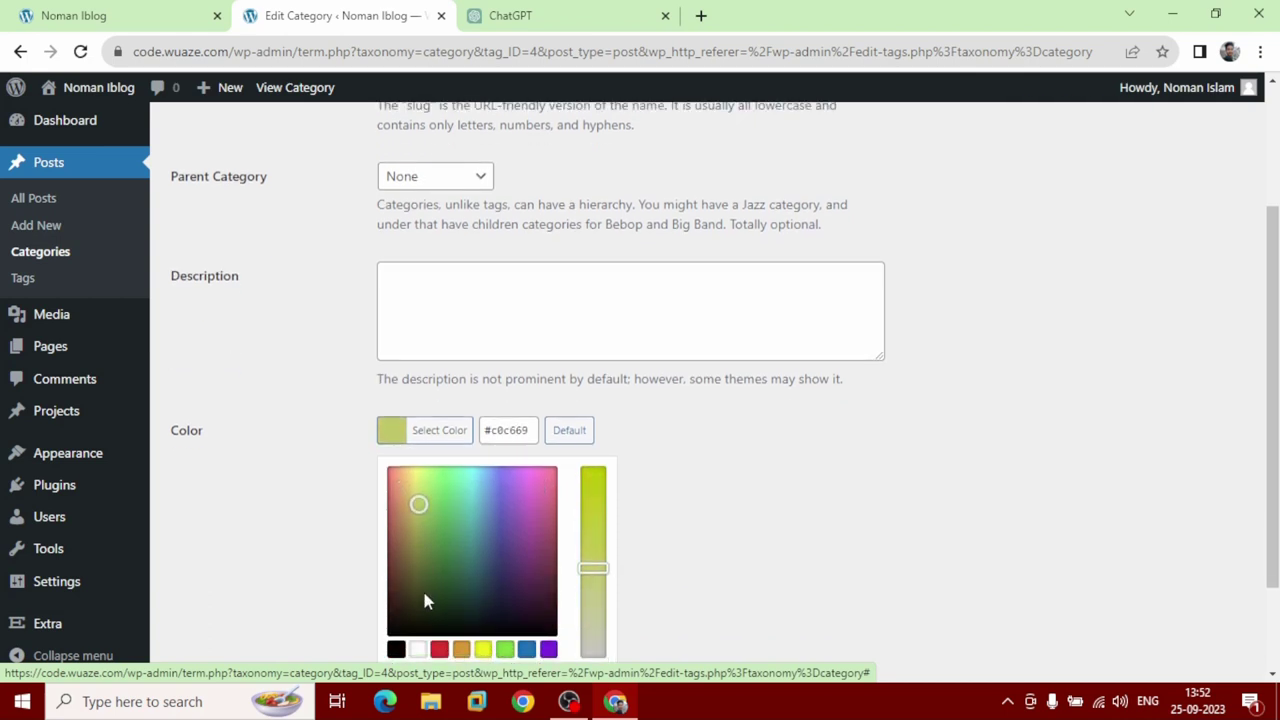
{"action": "scroll", "coordinate": [431, 575], "scroll_direction": "down", "scroll_amount": 1}
{"action": "left_click", "coordinate": [439, 556]}
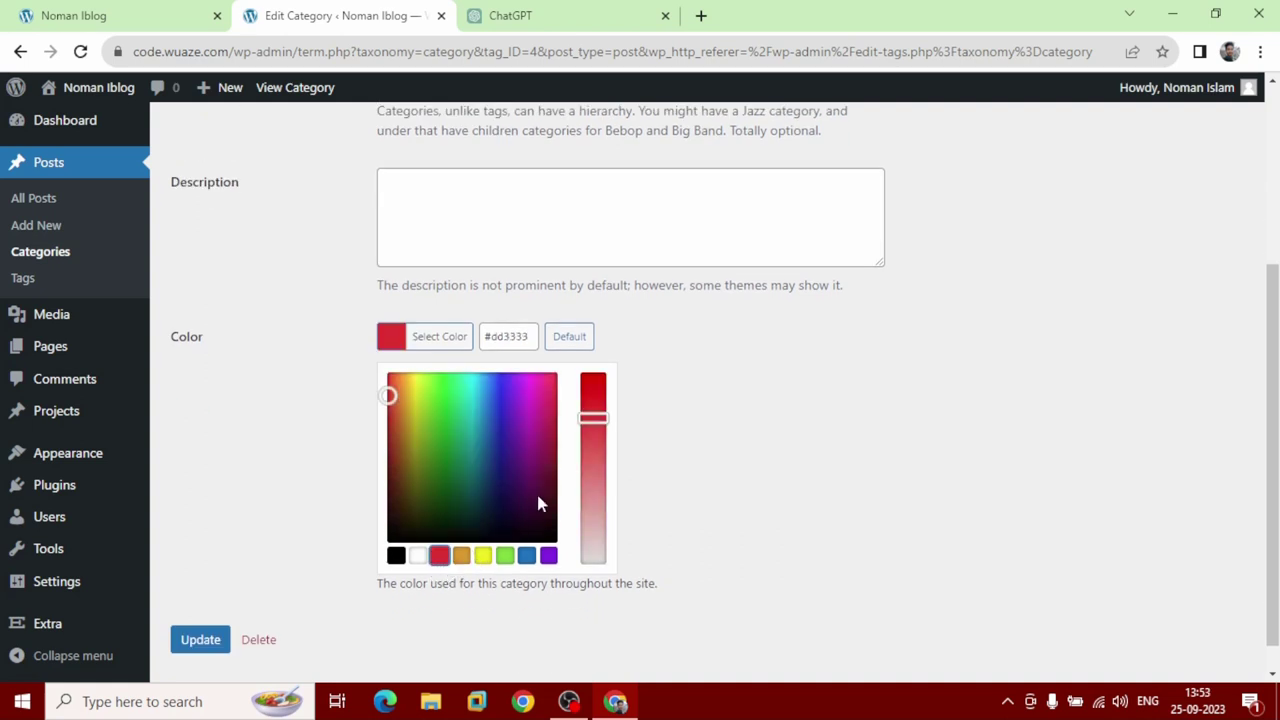
{"action": "left_click_drag", "start_coordinate": [594, 418], "coordinate": [593, 438]}
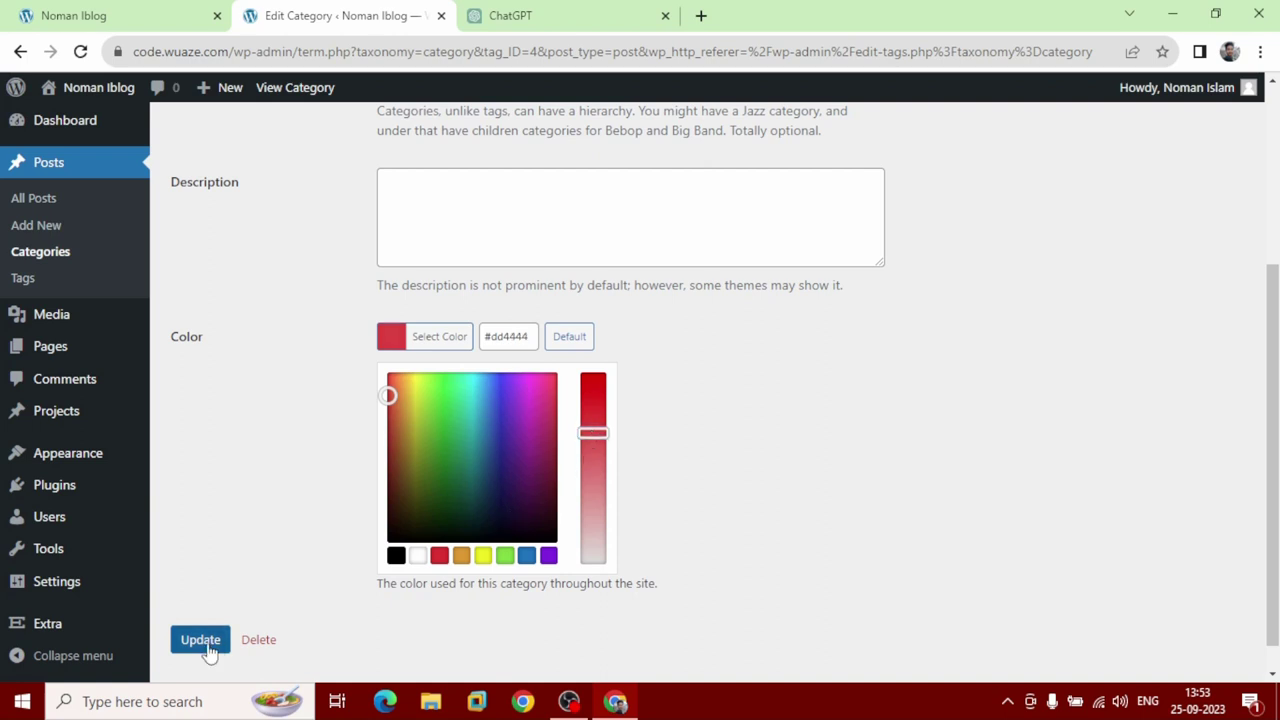
{"action": "left_click", "coordinate": [207, 643]}
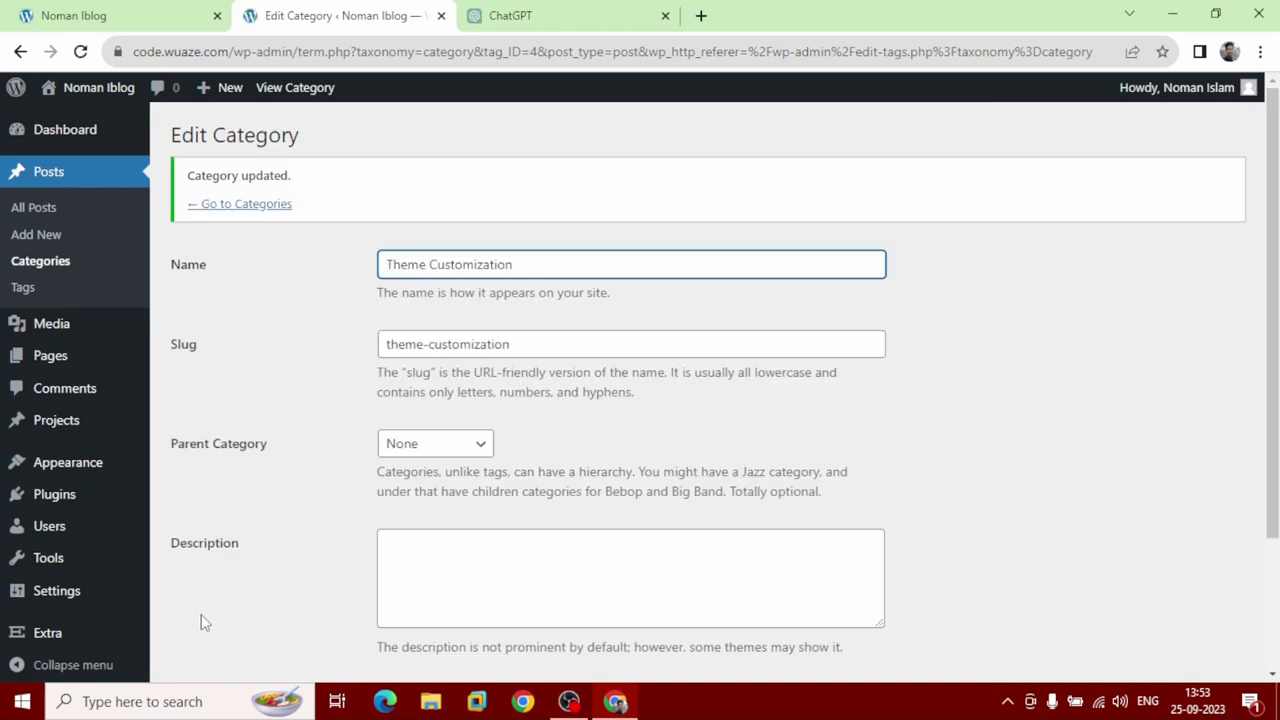
{"action": "left_click", "coordinate": [143, 15]}
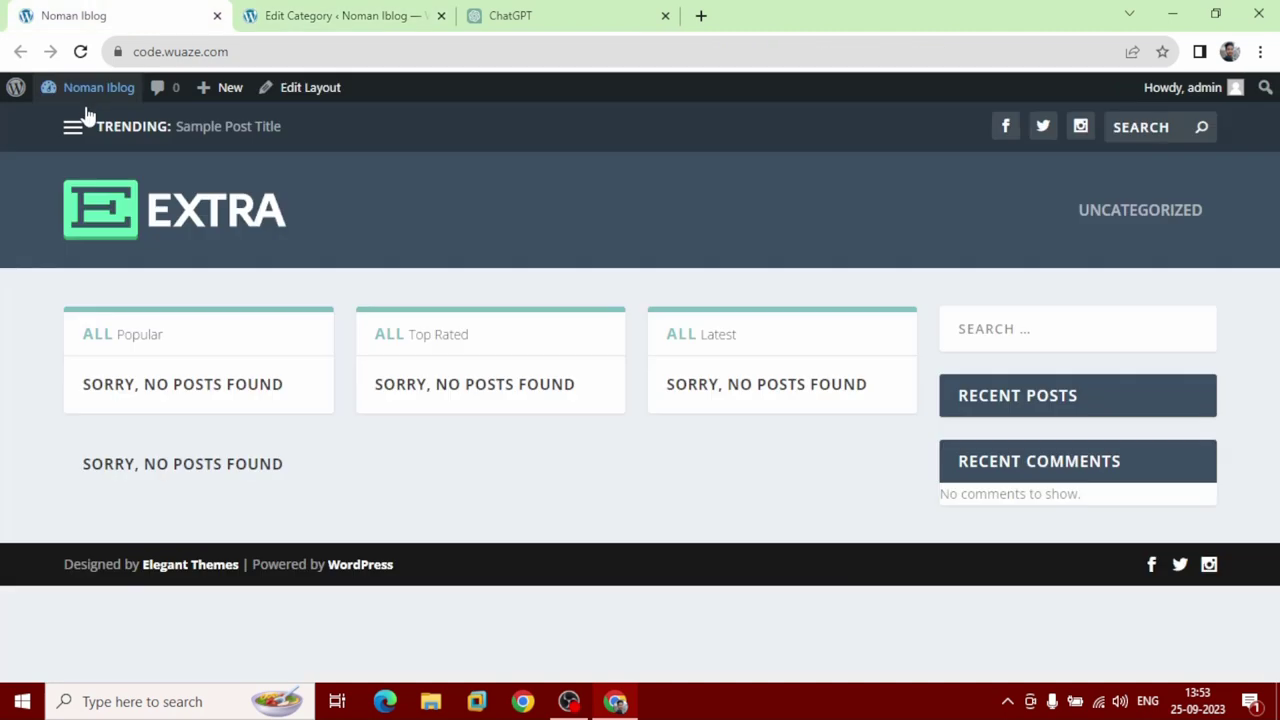
{"action": "left_click", "coordinate": [84, 56]}
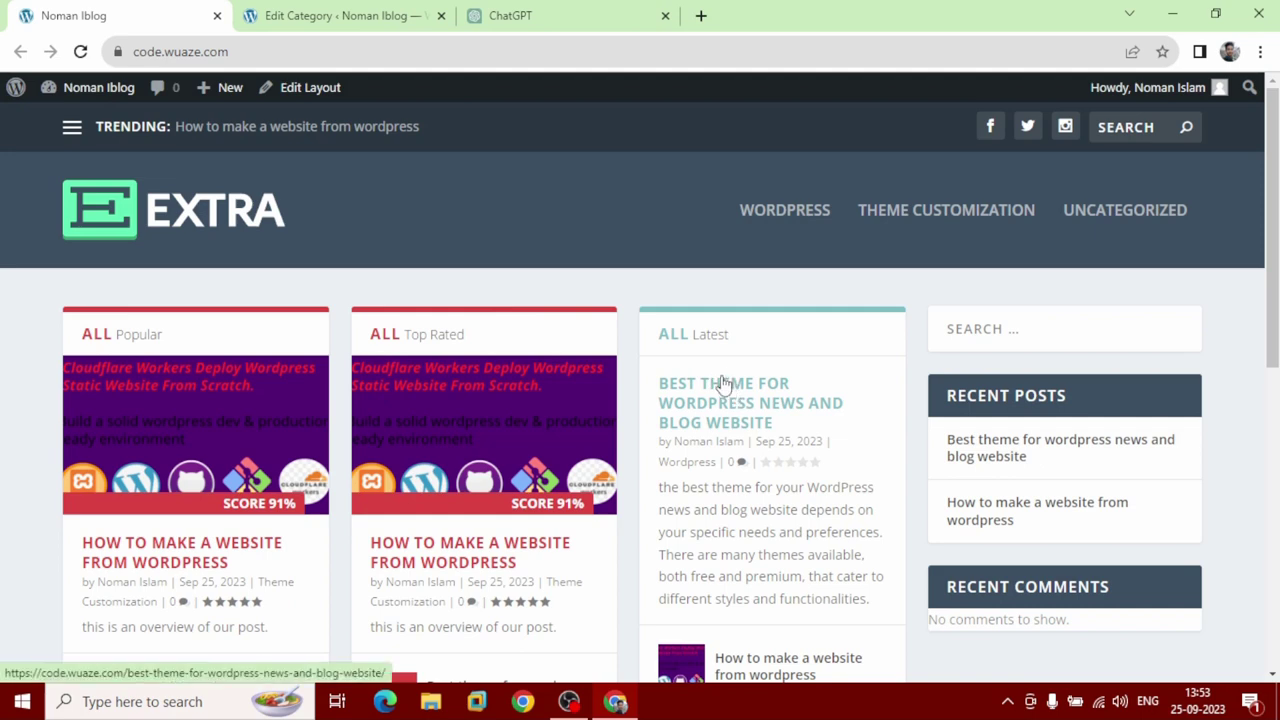
{"action": "left_click", "coordinate": [360, 16]}
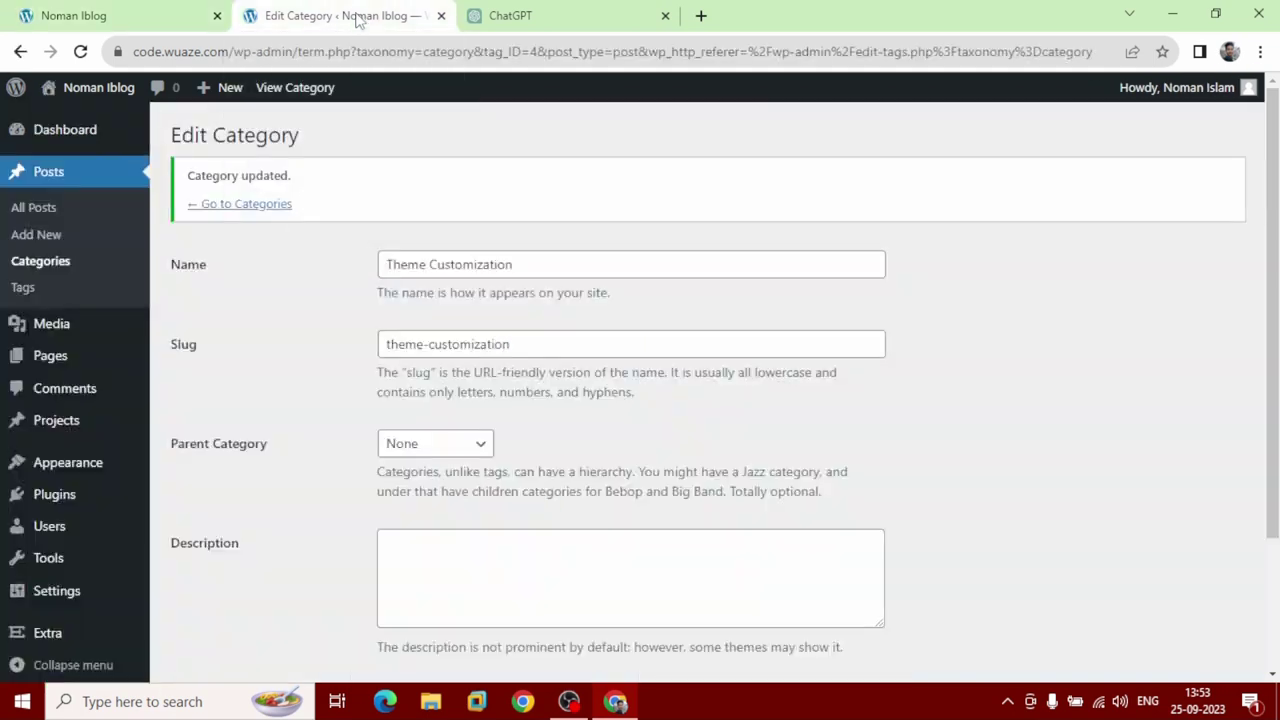
Recolour the Wordpress category to yellow #eeee22 and update it.
{"action": "left_click", "coordinate": [250, 204]}
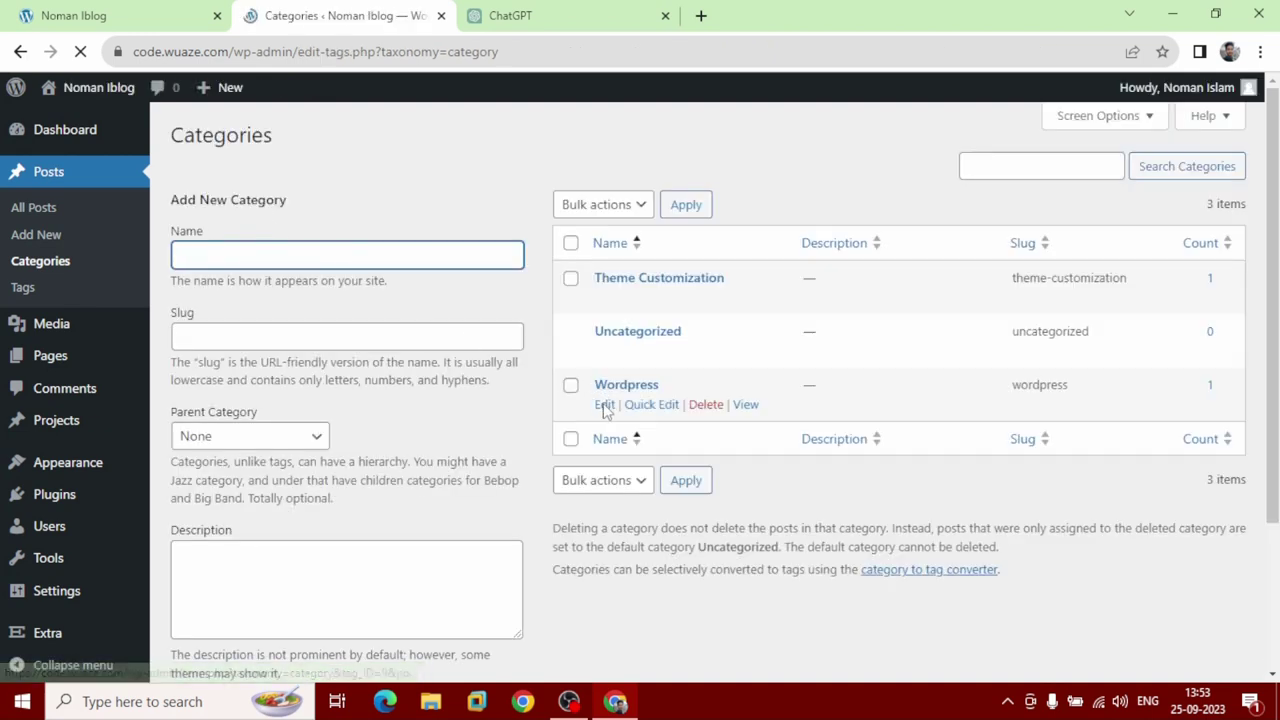
{"action": "left_click", "coordinate": [605, 406]}
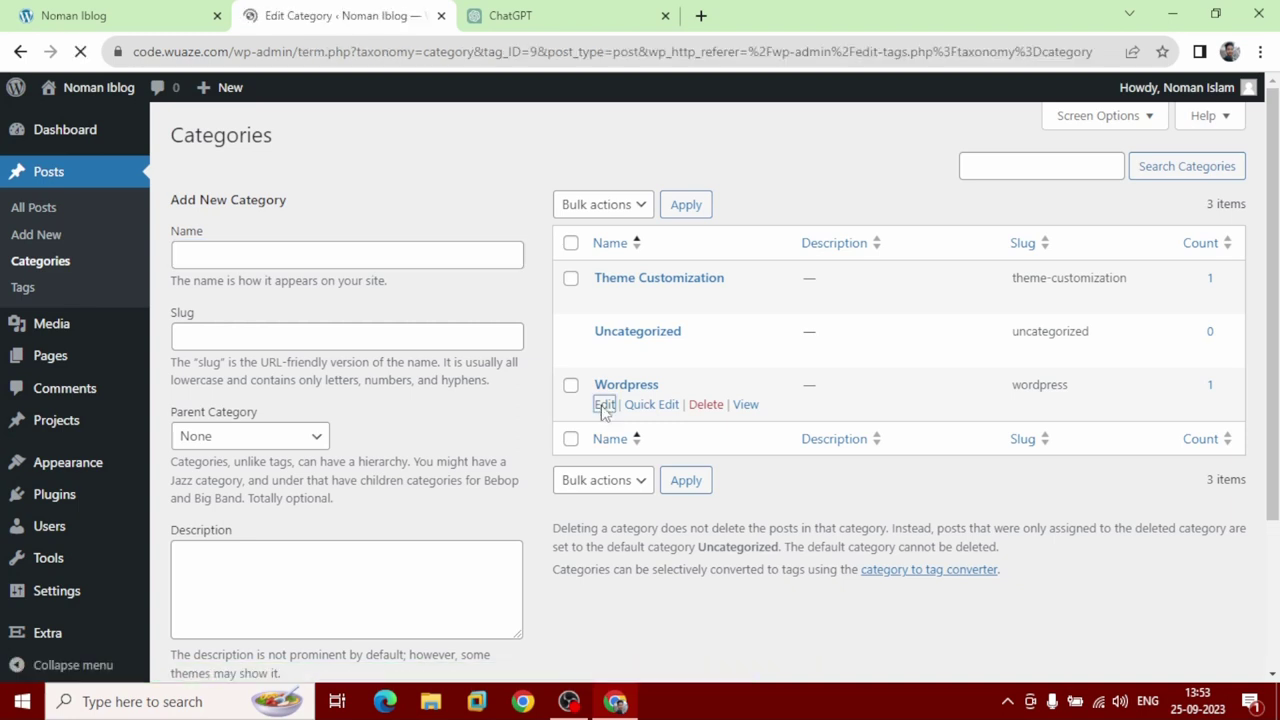
{"action": "scroll", "coordinate": [338, 465], "scroll_direction": "down", "scroll_amount": 2}
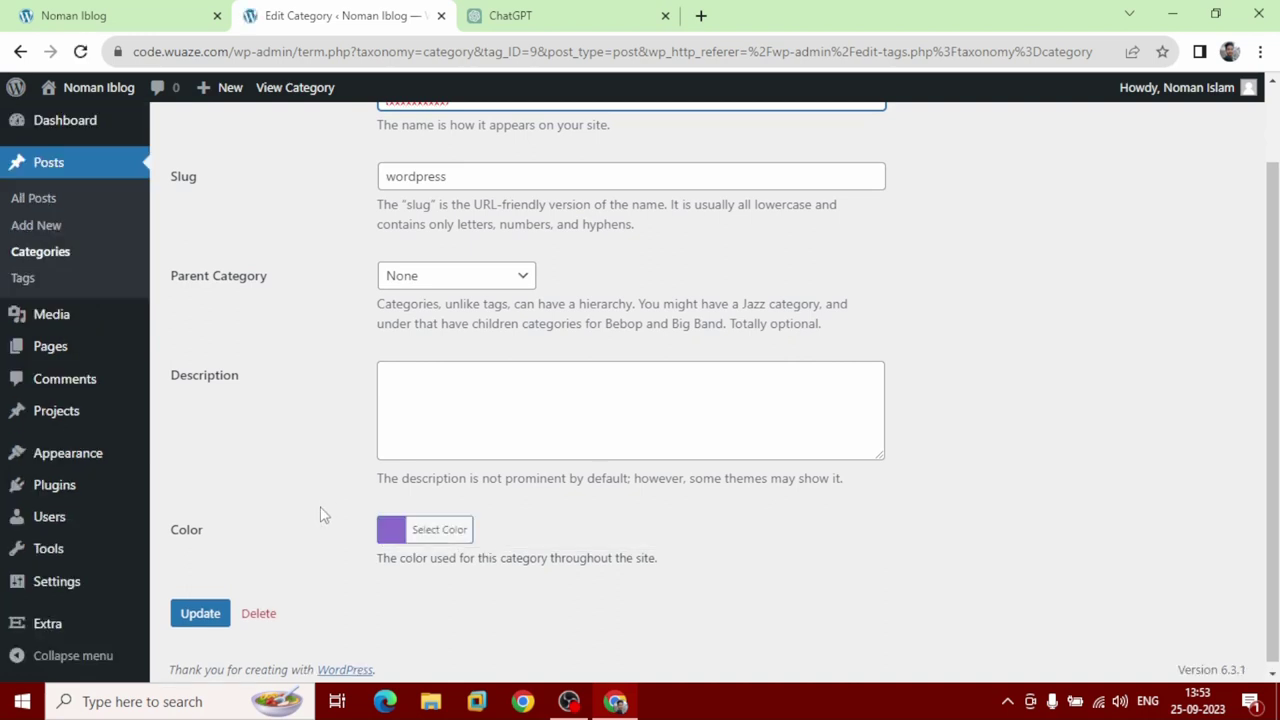
{"action": "left_click", "coordinate": [417, 530]}
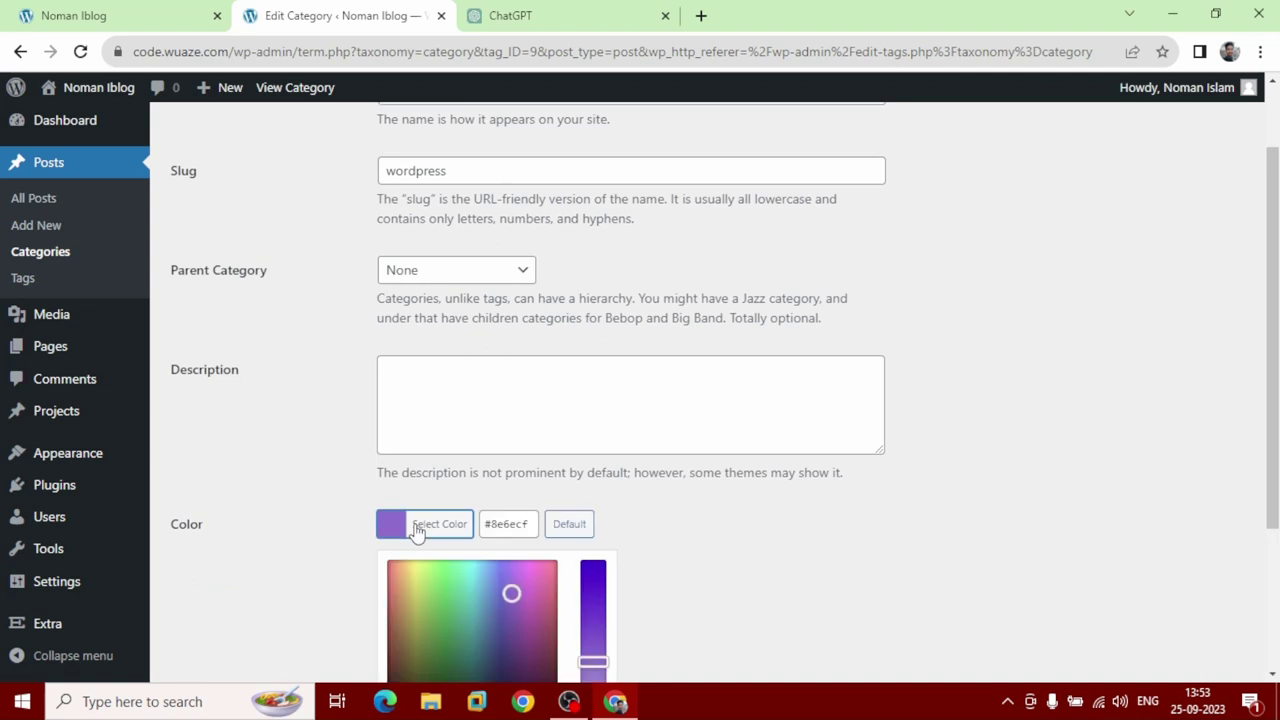
{"action": "scroll", "coordinate": [408, 526], "scroll_direction": "down", "scroll_amount": 2}
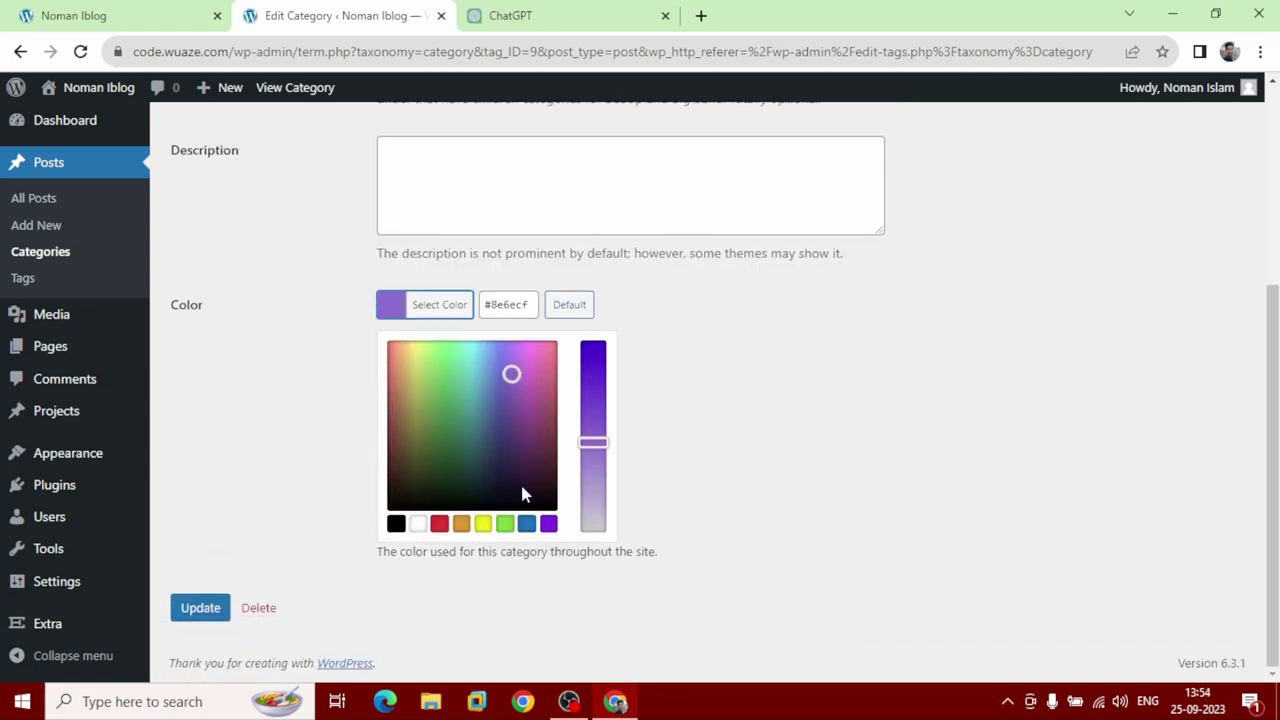
{"action": "left_click", "coordinate": [484, 526]}
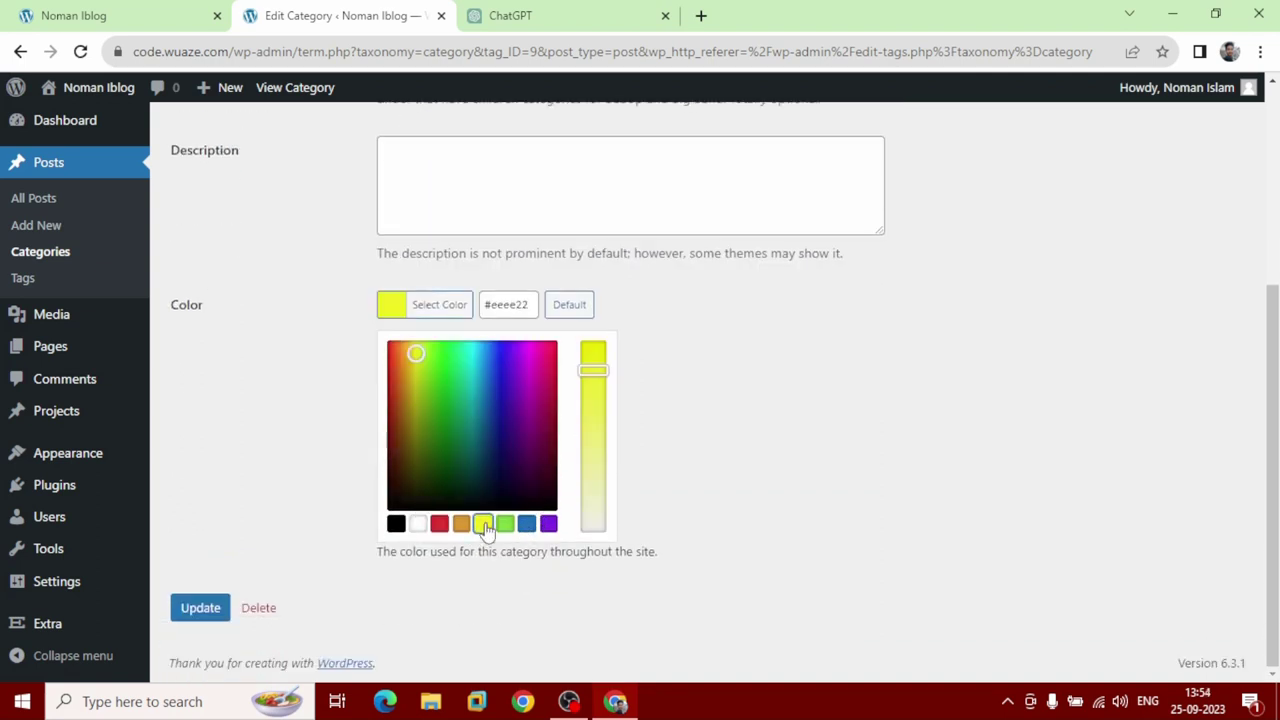
{"action": "left_click", "coordinate": [203, 612]}
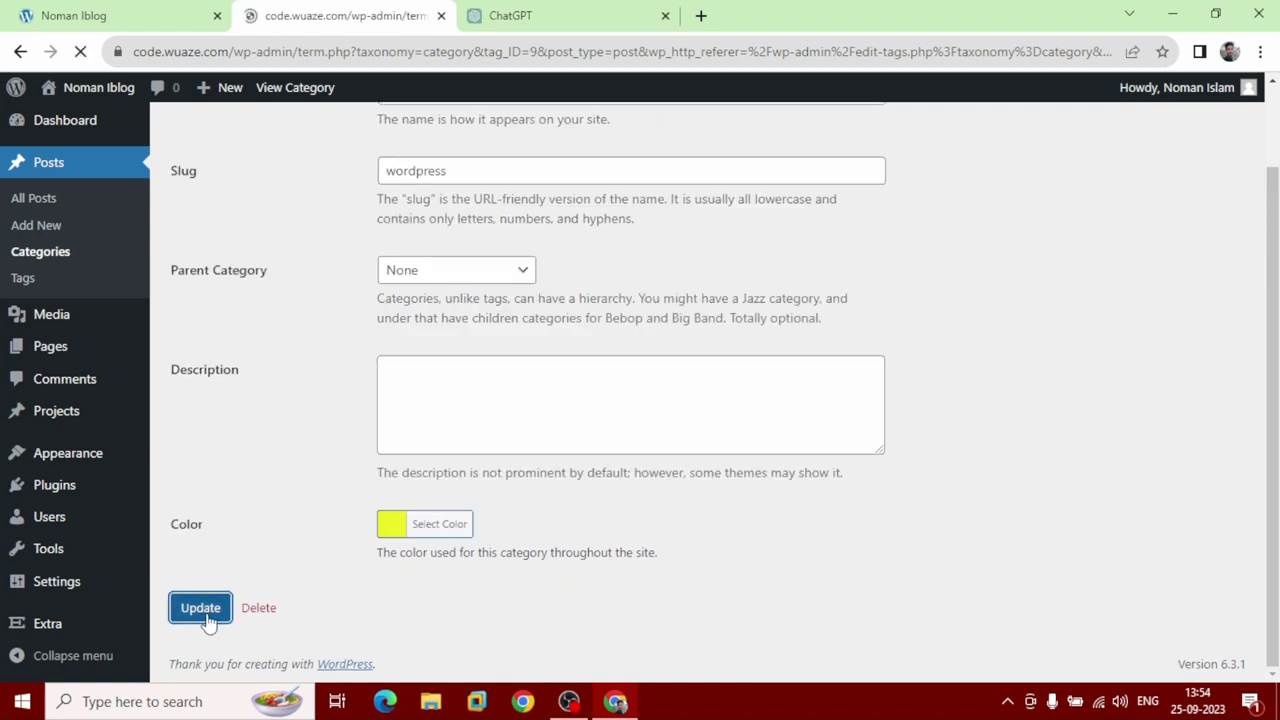
{"action": "left_click", "coordinate": [100, 16]}
{"action": "left_click", "coordinate": [79, 58]}
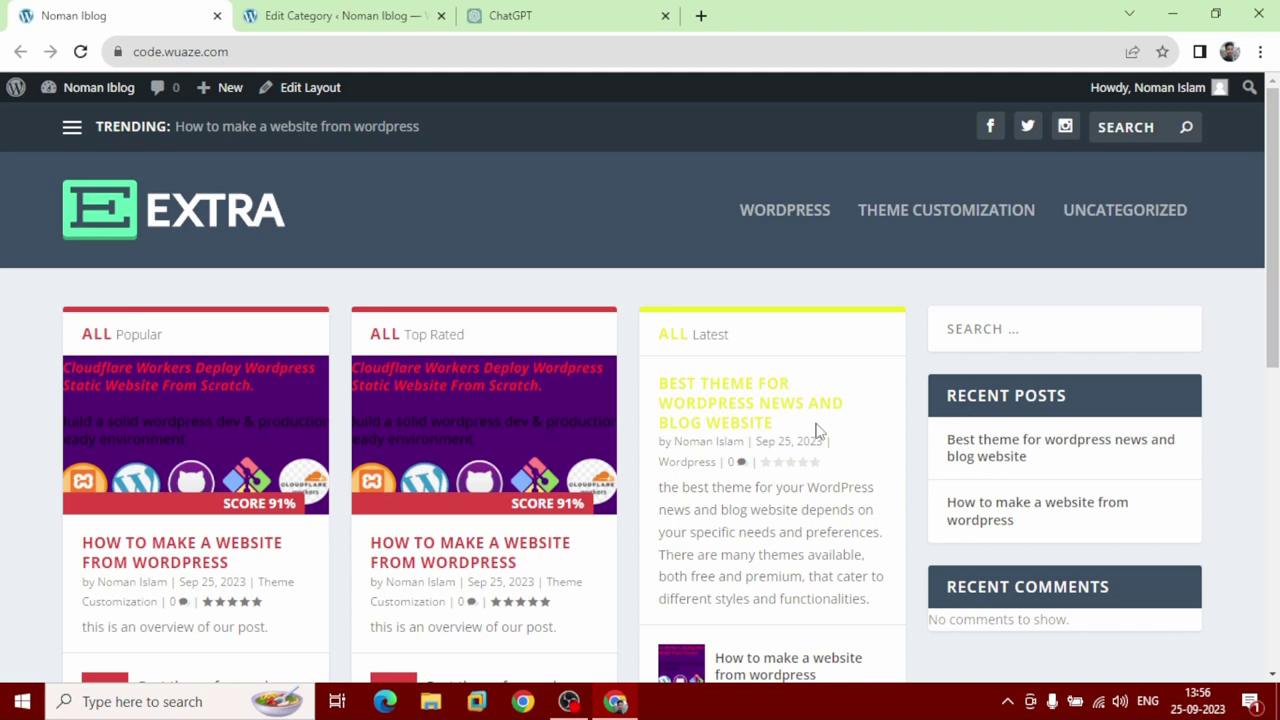
{"action": "left_click", "coordinate": [316, 18]}
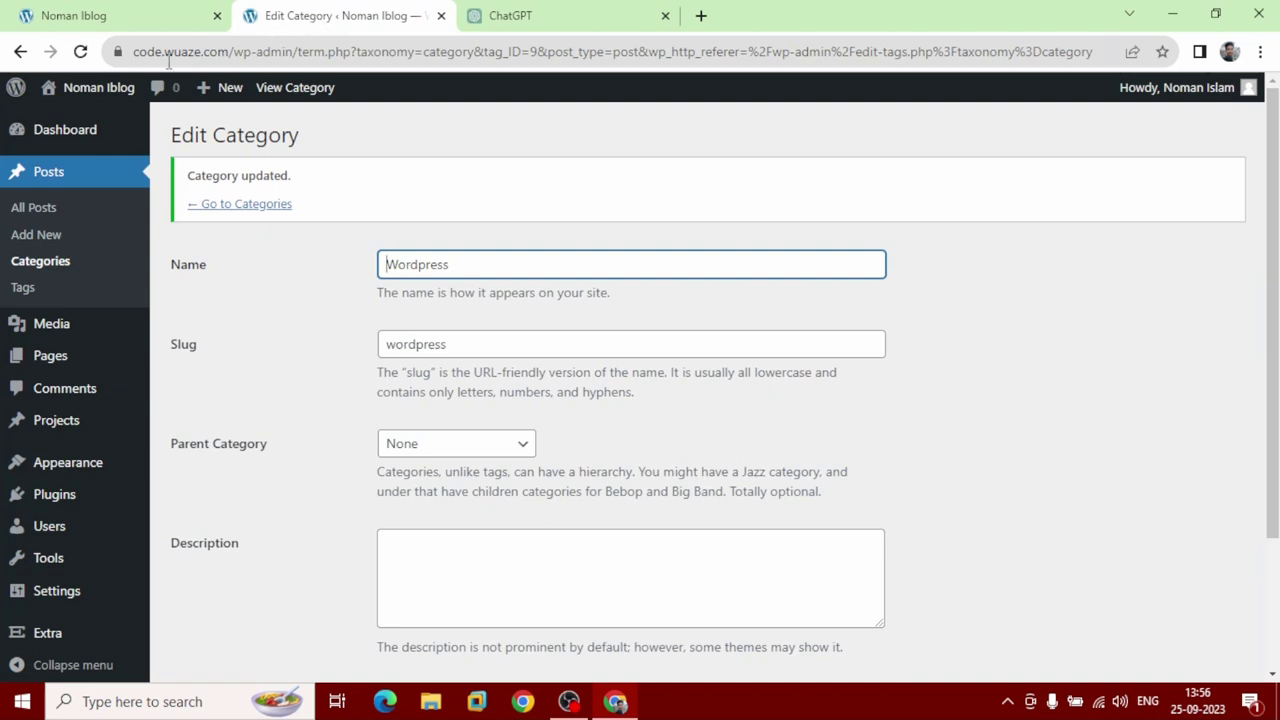
Open Extra > Category Builder to list the Homepage and Default Category layouts.
{"action": "mouse_move", "coordinate": [53, 131]}
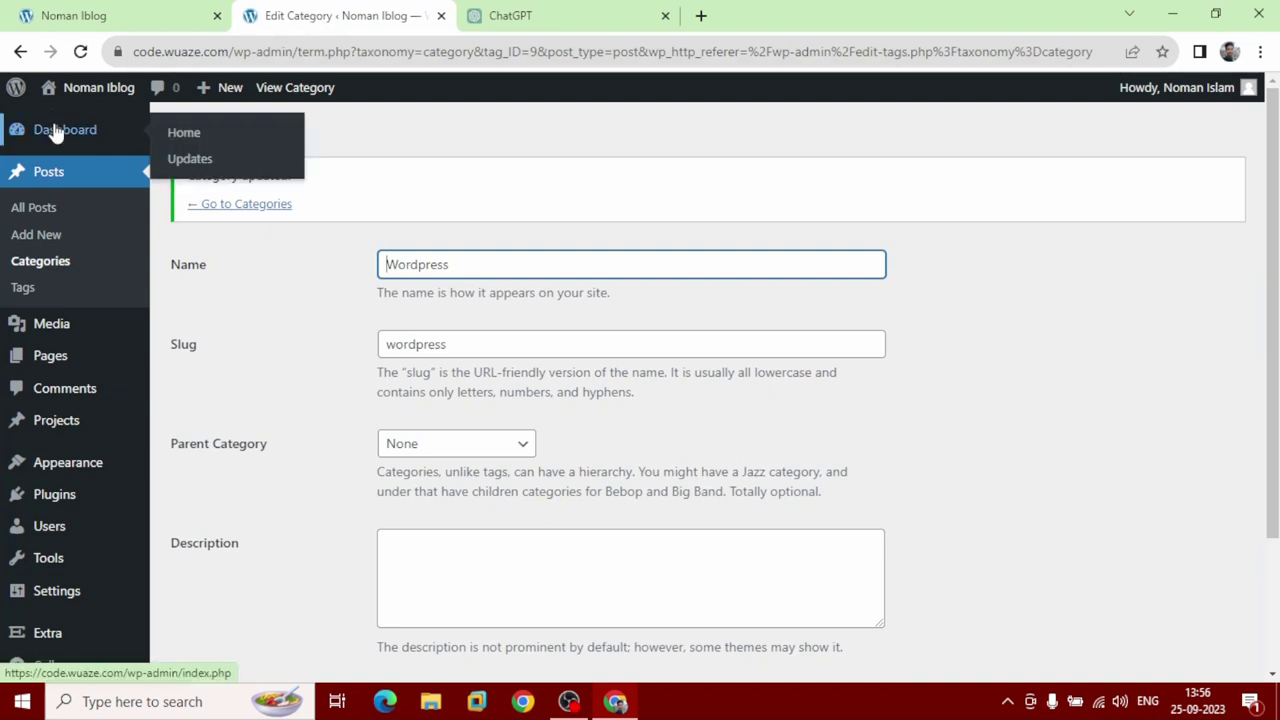
{"action": "scroll", "coordinate": [80, 283], "scroll_direction": "down", "scroll_amount": 3}
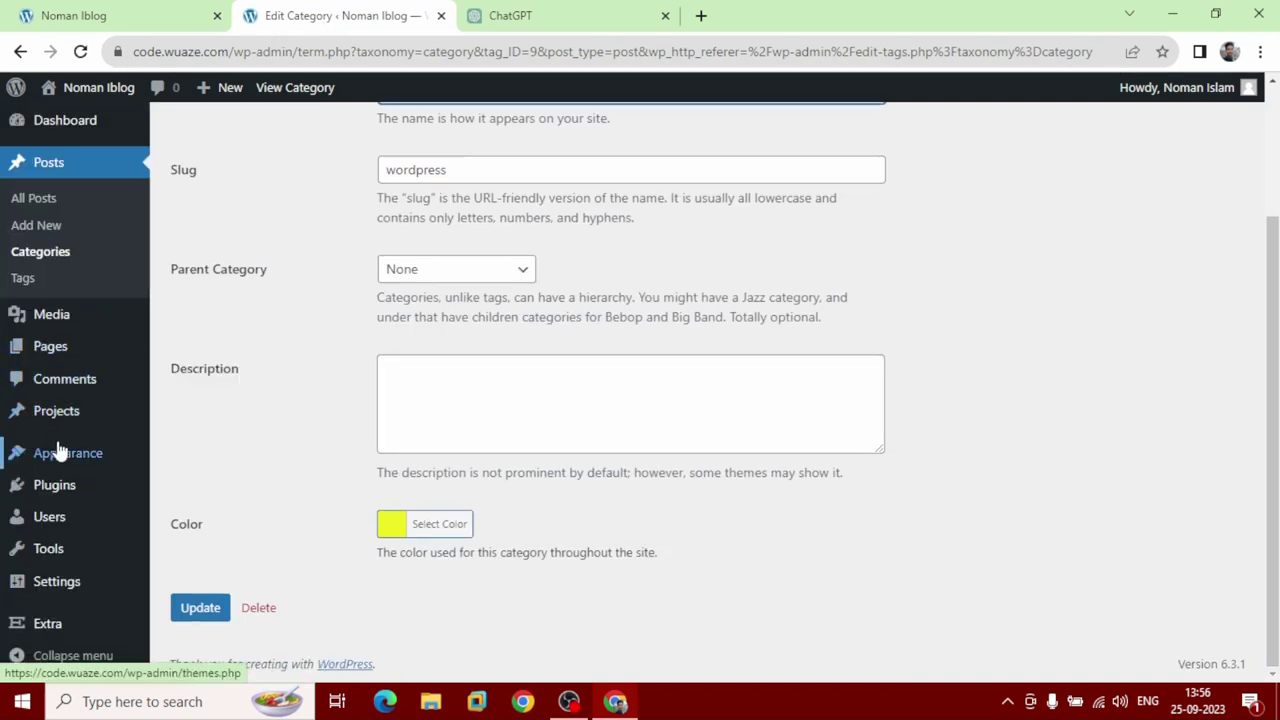
{"action": "mouse_move", "coordinate": [81, 626]}
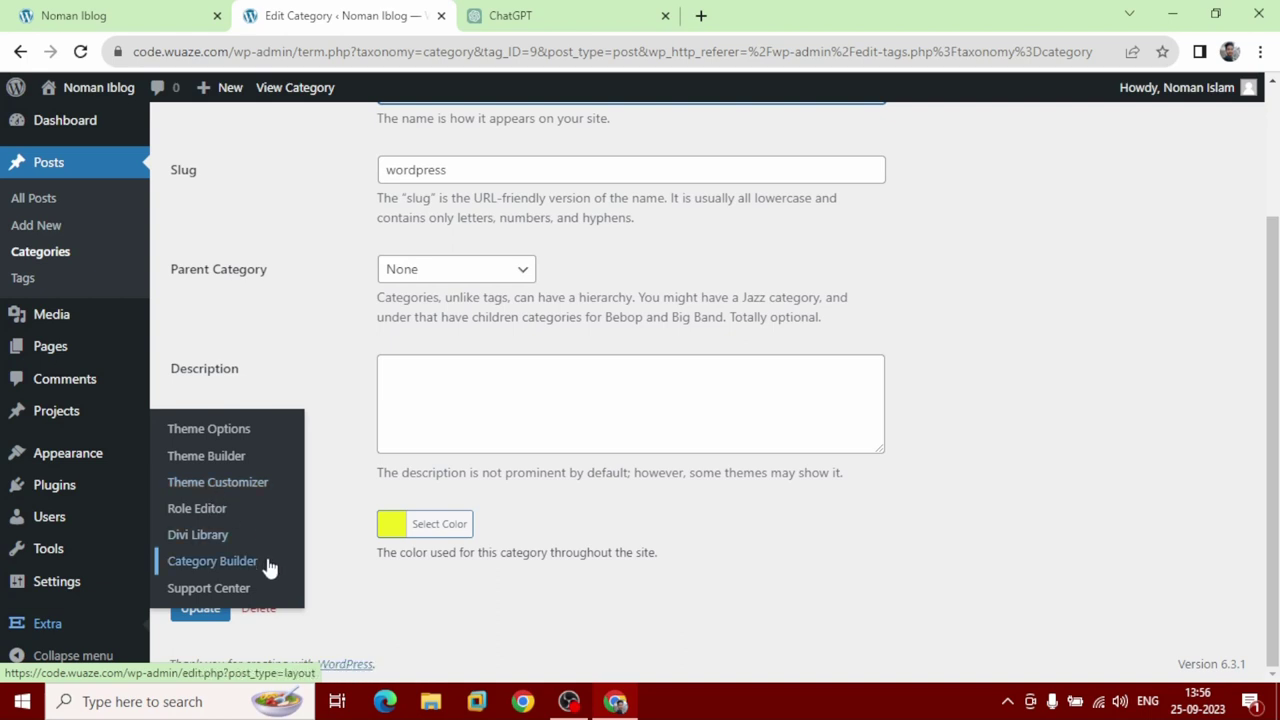
{"action": "left_click", "coordinate": [212, 561]}
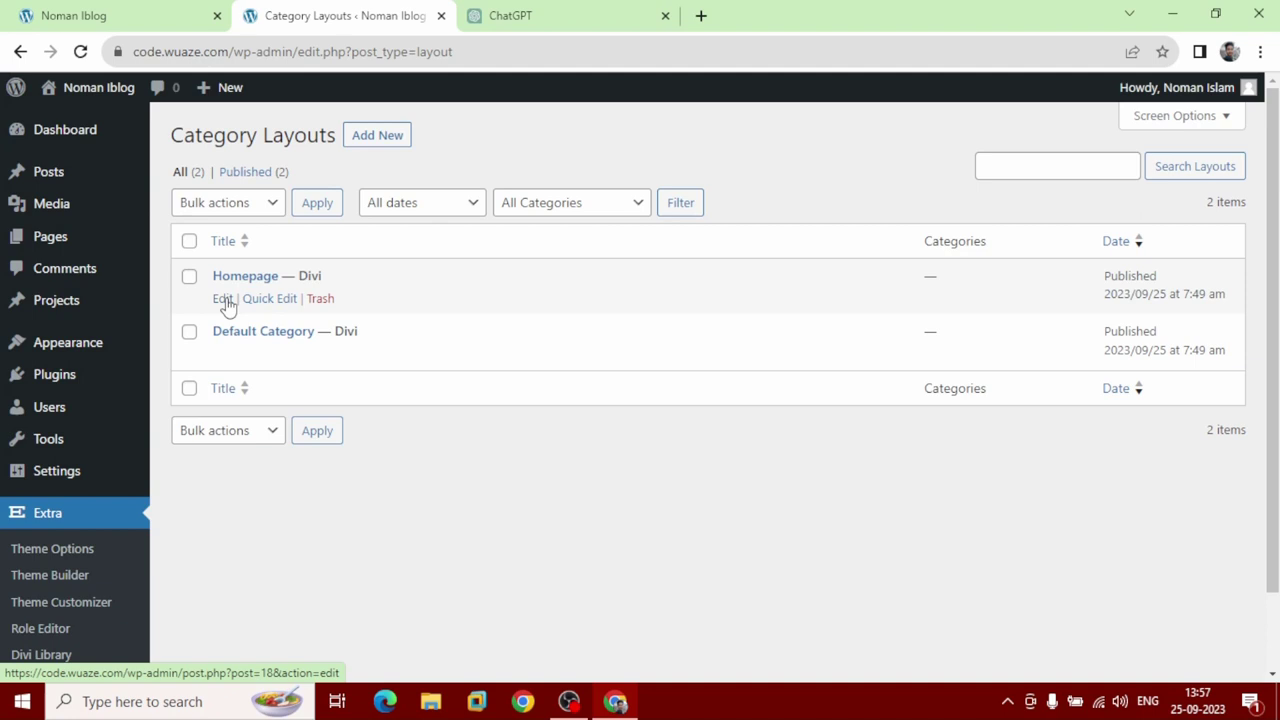
Open the Homepage layout and assign it to the Theme Customization and Wordpress categories.
{"action": "left_click", "coordinate": [223, 299]}
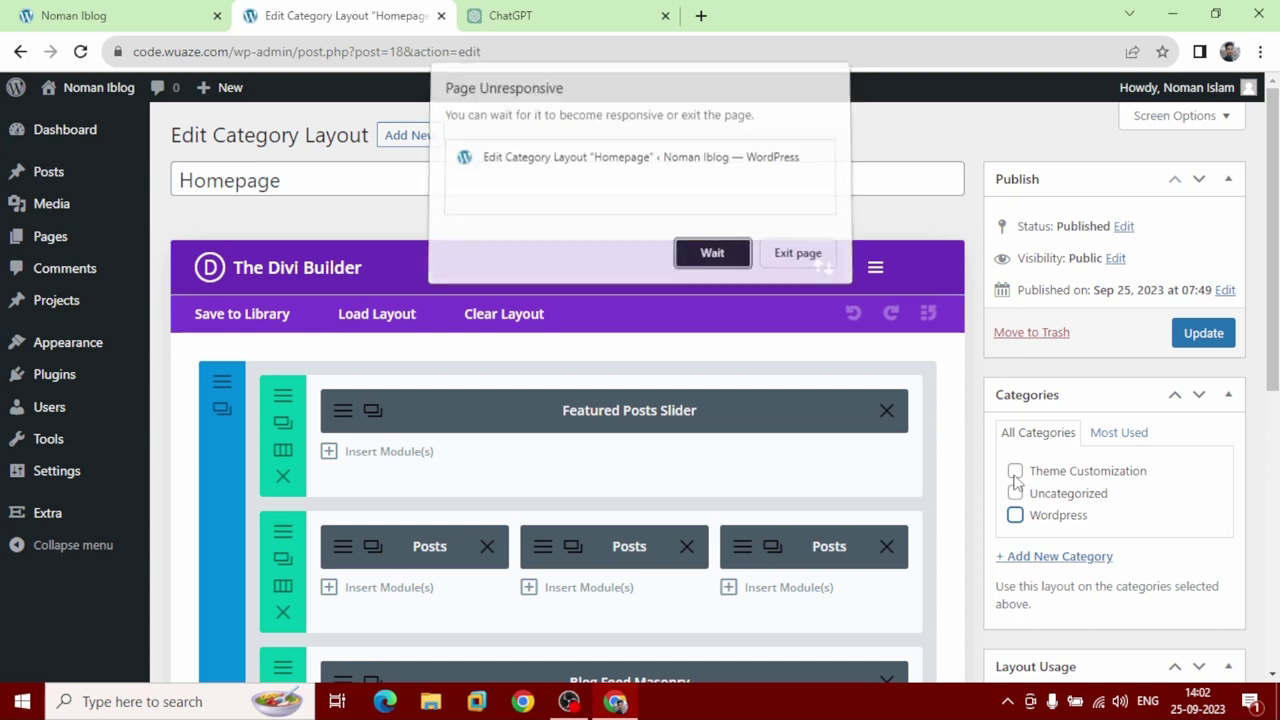
{"action": "left_click", "coordinate": [1015, 478]}
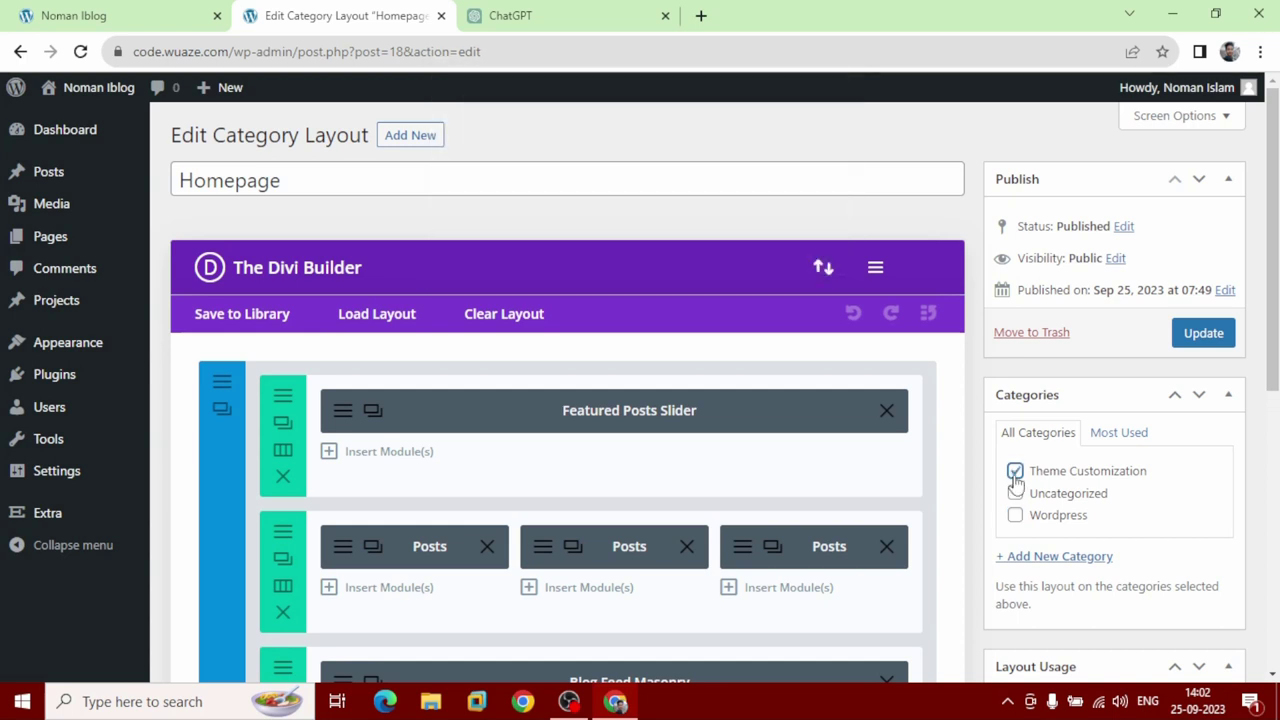
{"action": "left_click", "coordinate": [1016, 517]}
{"action": "scroll", "coordinate": [1018, 527], "scroll_direction": "down", "scroll_amount": 4}
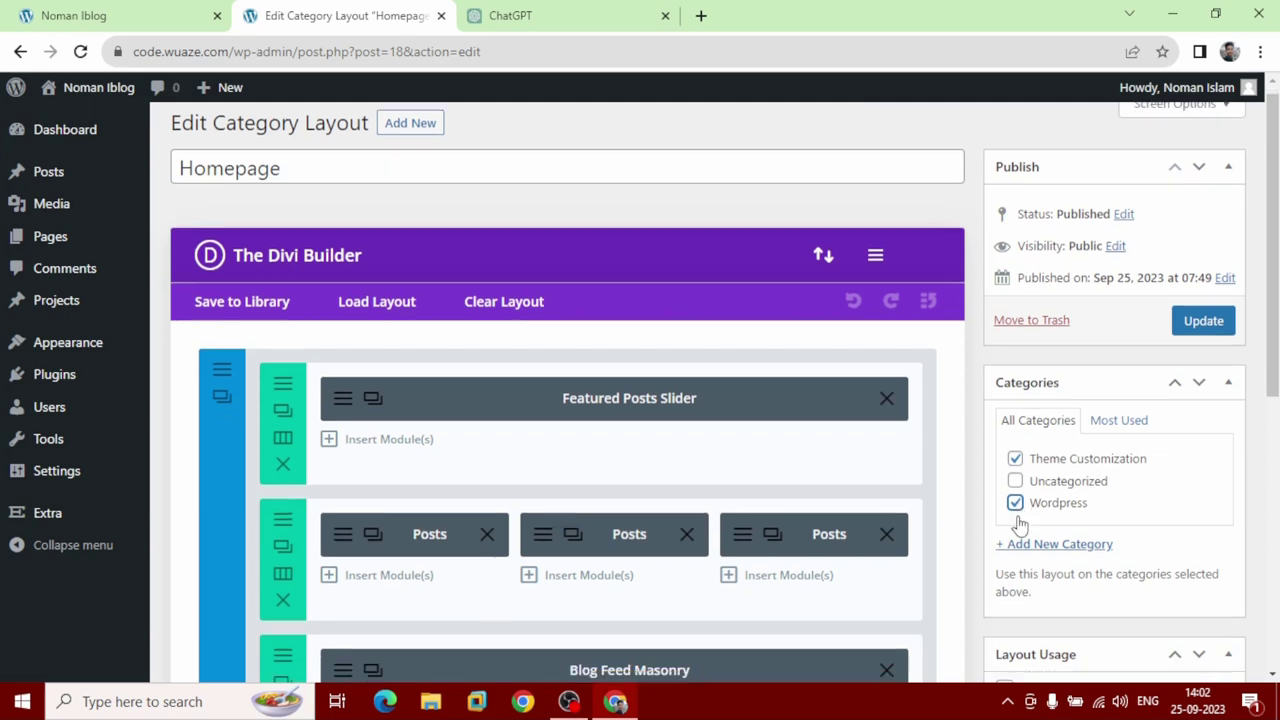
{"action": "scroll", "coordinate": [1020, 522], "scroll_direction": "down", "scroll_amount": 2}
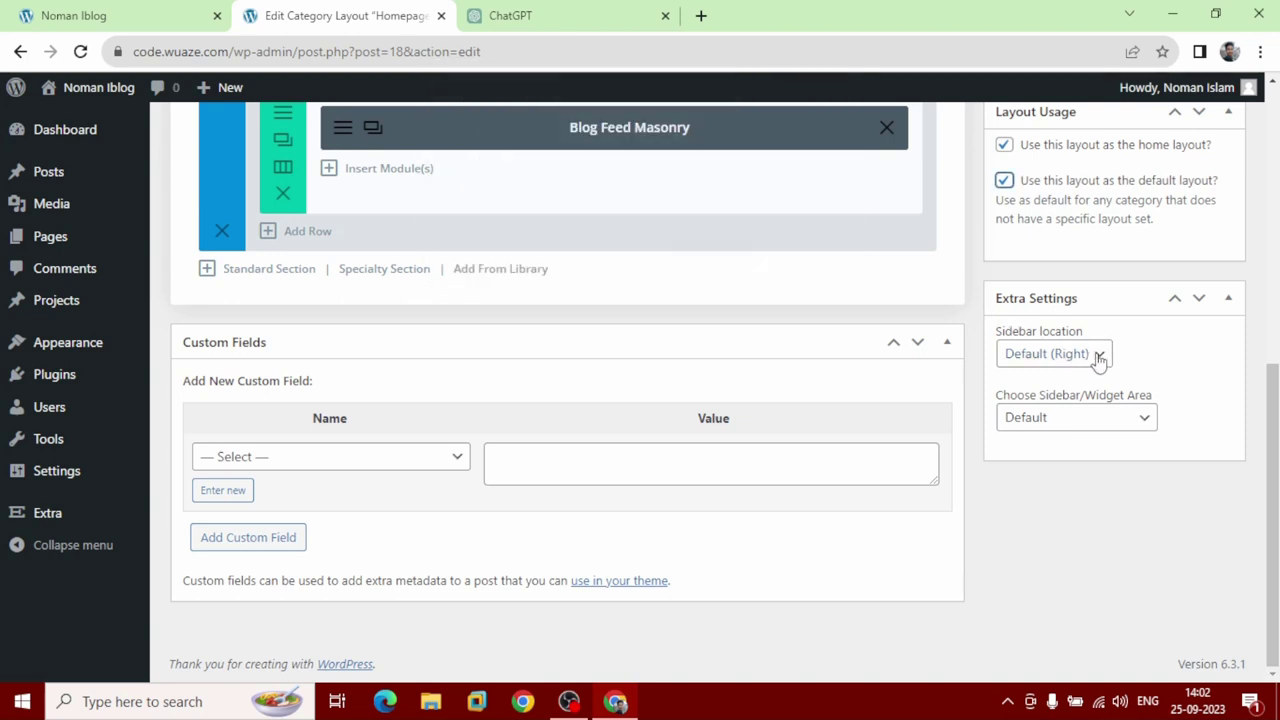
Keep the Default sidebar location, update the layout, and view the live homepage.
{"action": "left_click", "coordinate": [1099, 357]}
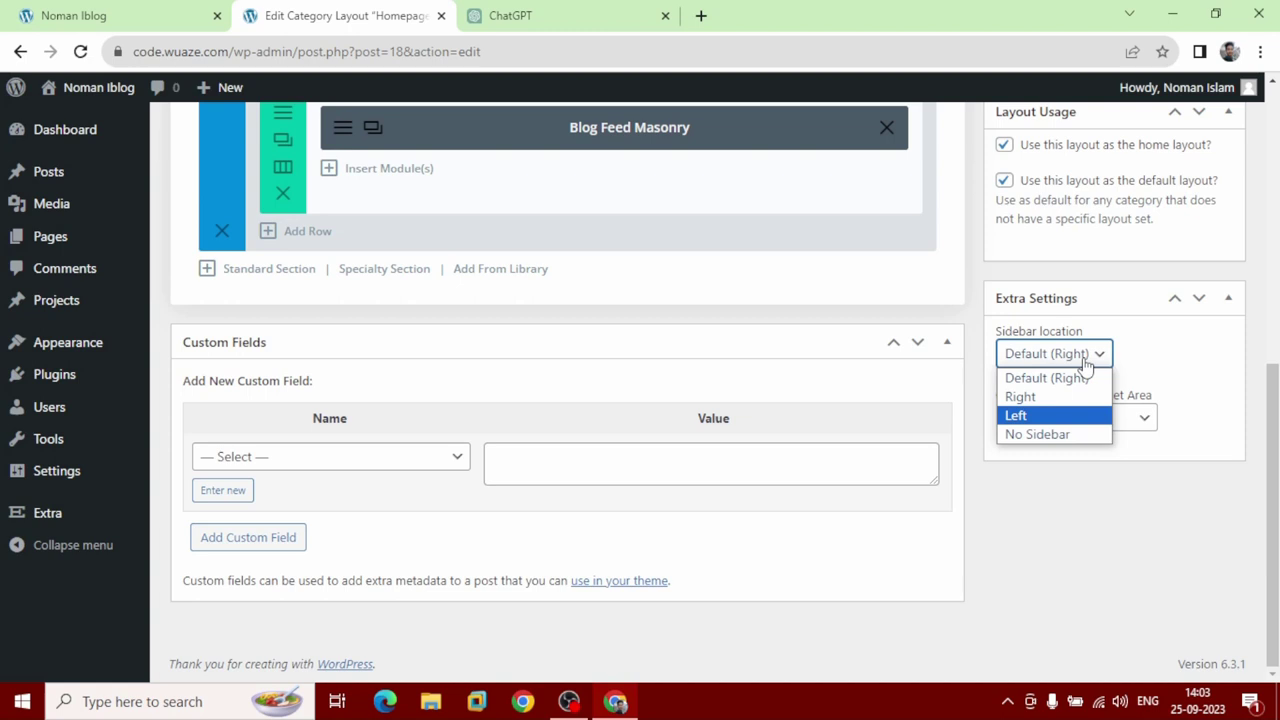
{"action": "left_click", "coordinate": [1162, 362]}
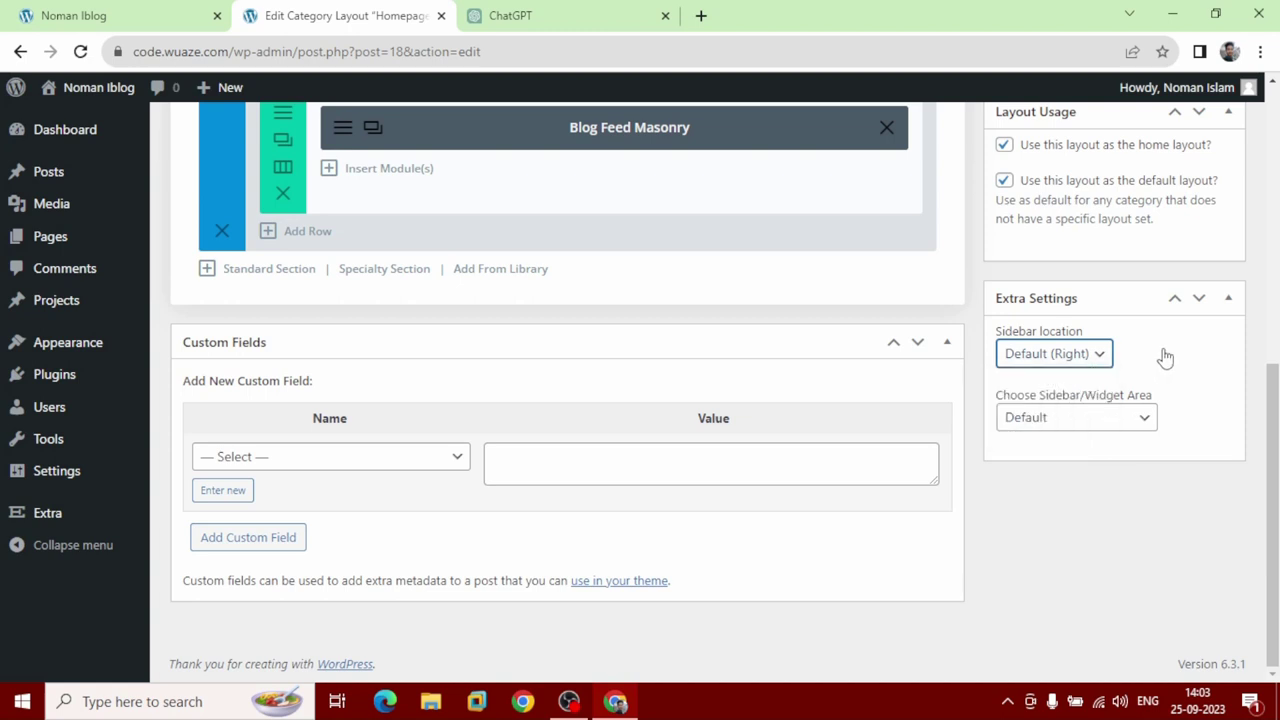
{"action": "scroll", "coordinate": [1110, 395], "scroll_direction": "up", "scroll_amount": 5}
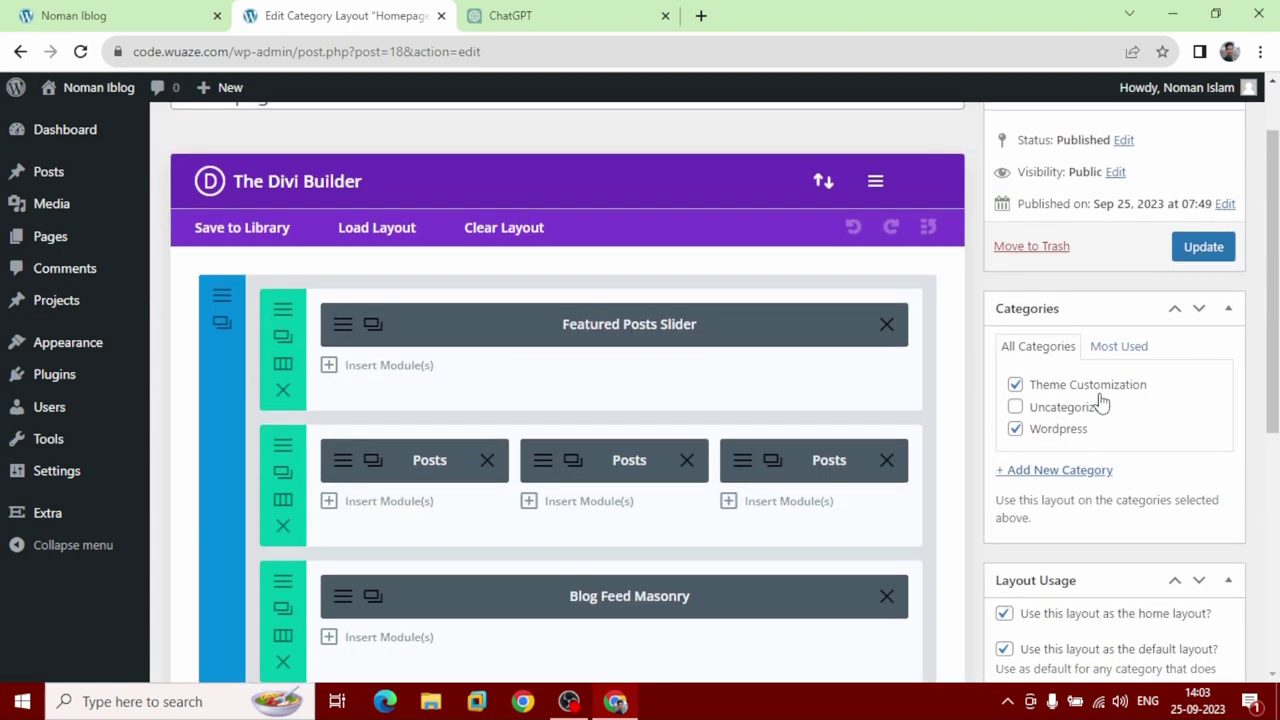
{"action": "left_click", "coordinate": [1205, 250]}
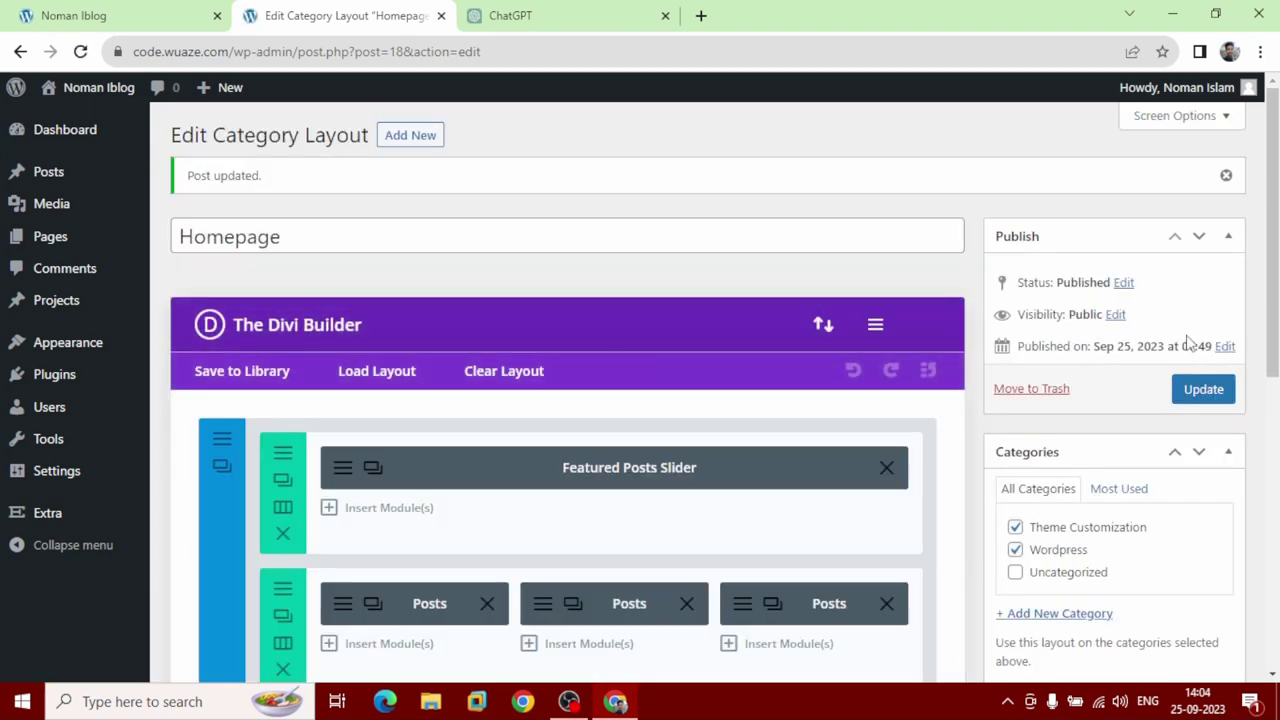
{"action": "left_click", "coordinate": [62, 8]}
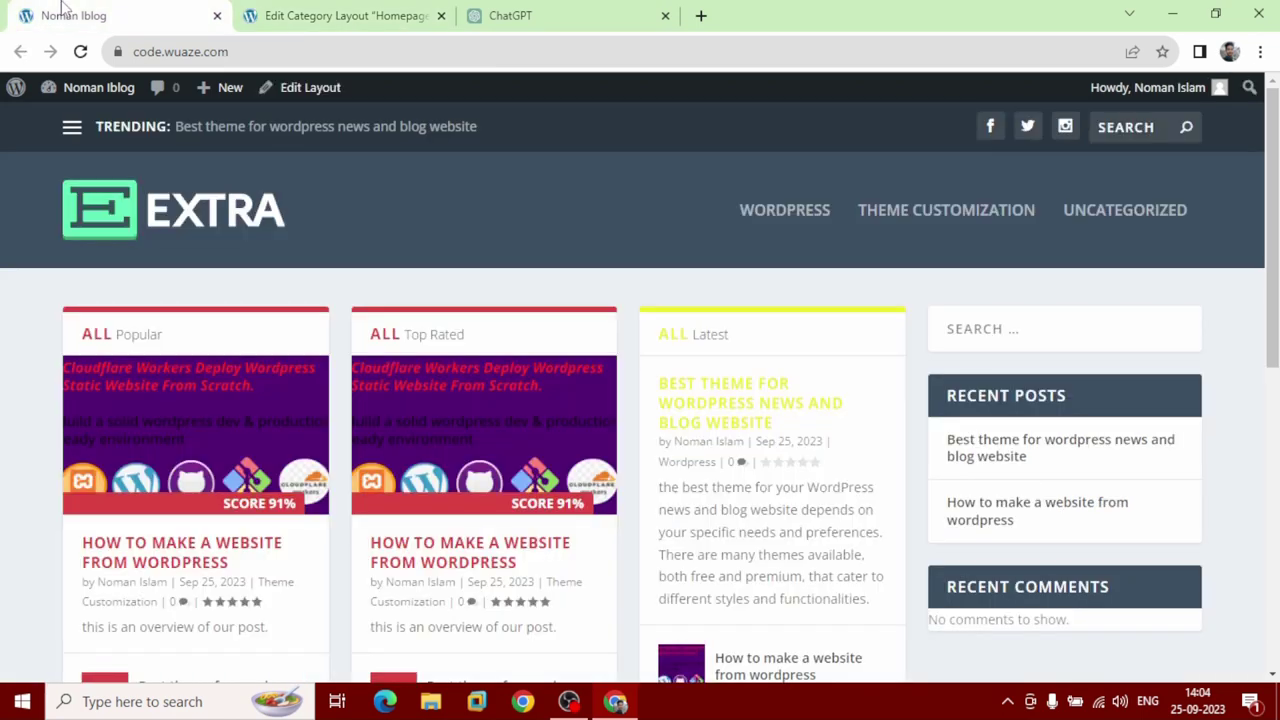
{"action": "left_click", "coordinate": [81, 52]}
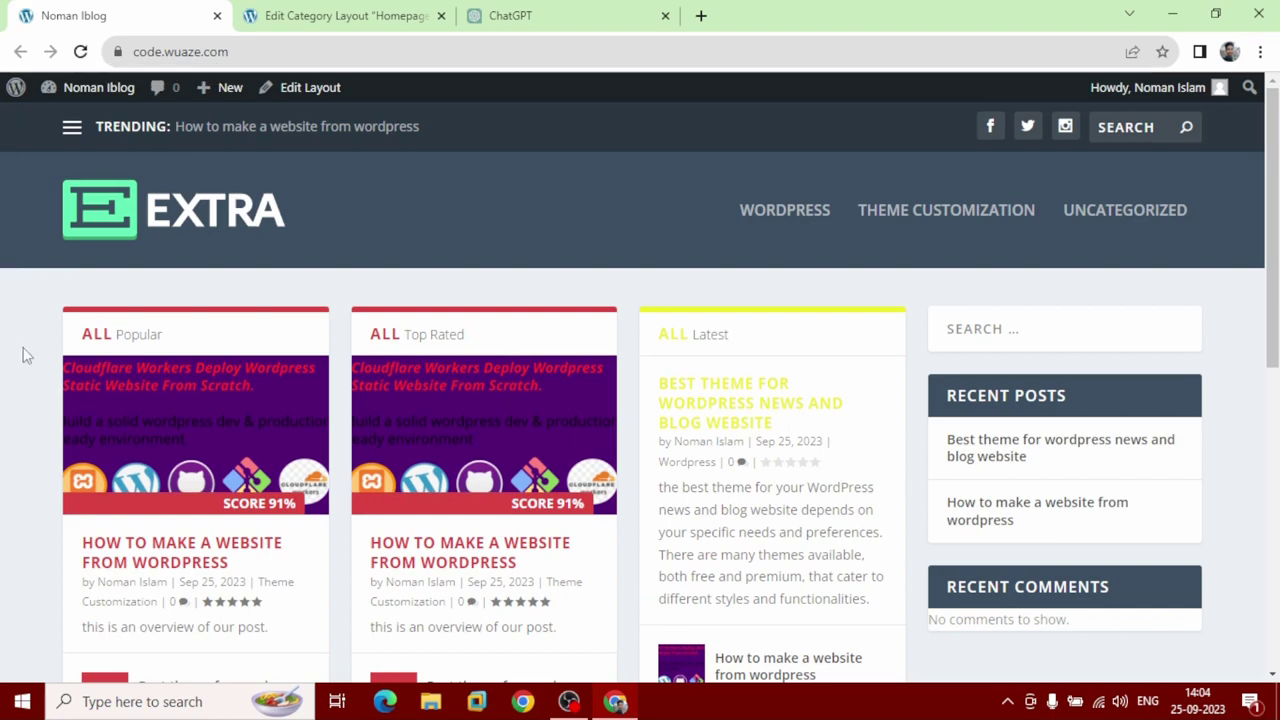
{"action": "scroll", "coordinate": [43, 515], "scroll_direction": "down", "scroll_amount": 5}
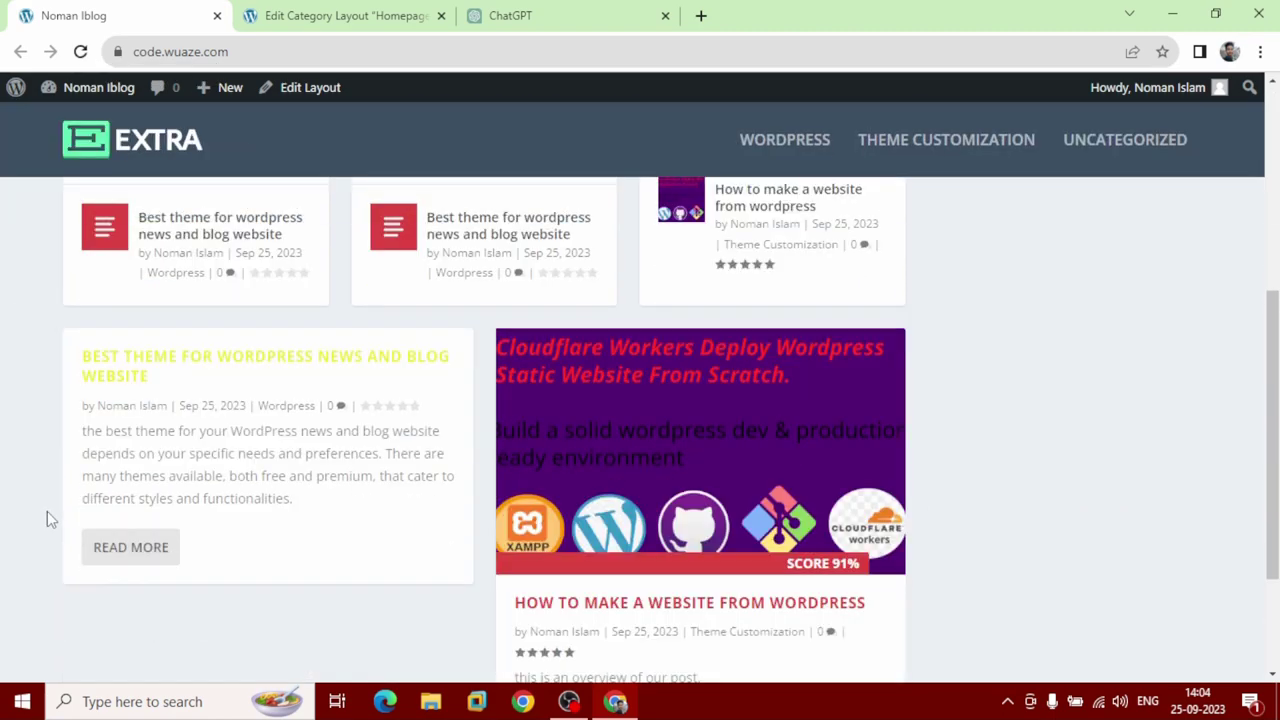
{"action": "scroll", "coordinate": [46, 518], "scroll_direction": "down", "scroll_amount": 2}
{"action": "scroll", "coordinate": [47, 519], "scroll_direction": "up", "scroll_amount": 7}
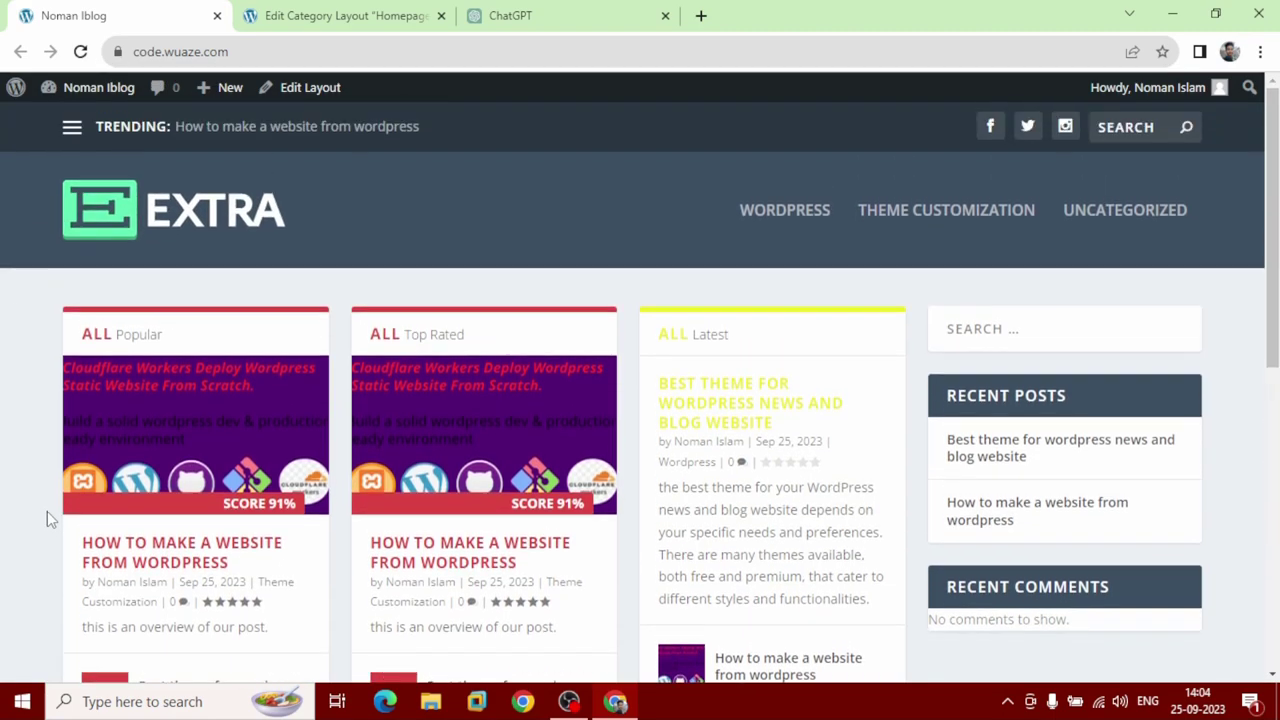
Back in the Homepage layout editor, open the module picker under the Featured Posts Slider row.
{"action": "left_click", "coordinate": [330, 26]}
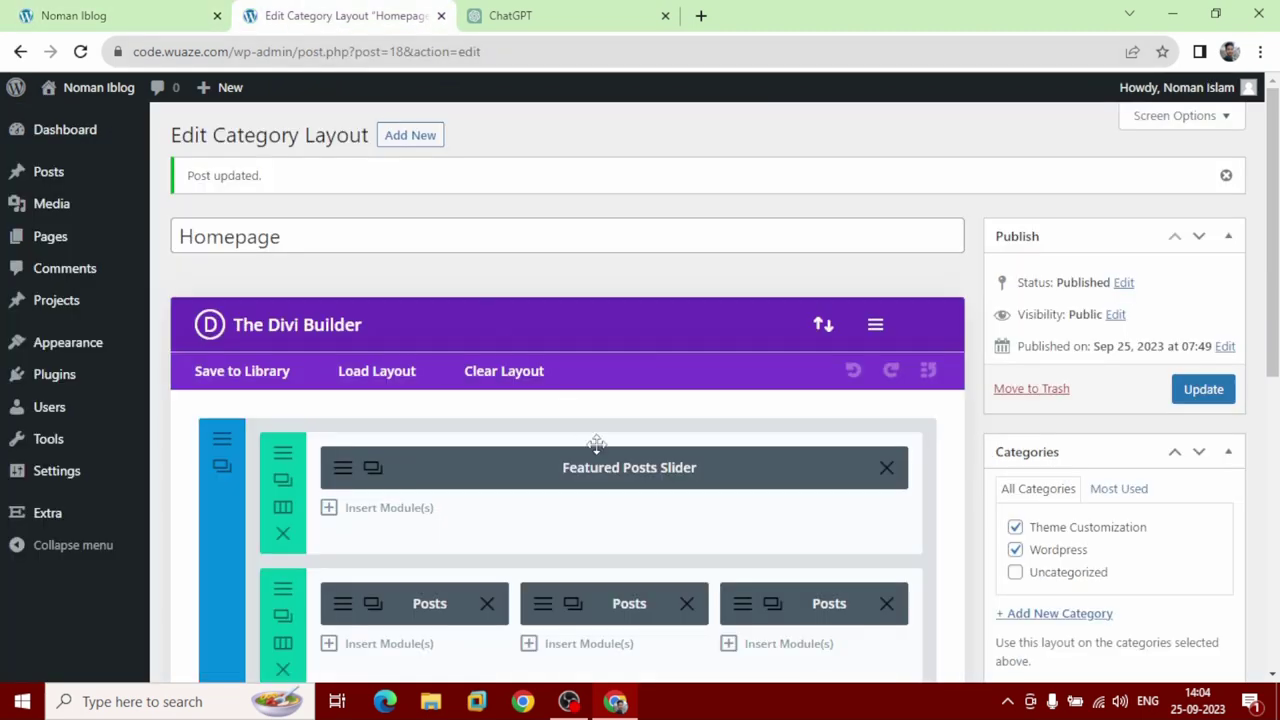
{"action": "scroll", "coordinate": [596, 443], "scroll_direction": "down", "scroll_amount": 1}
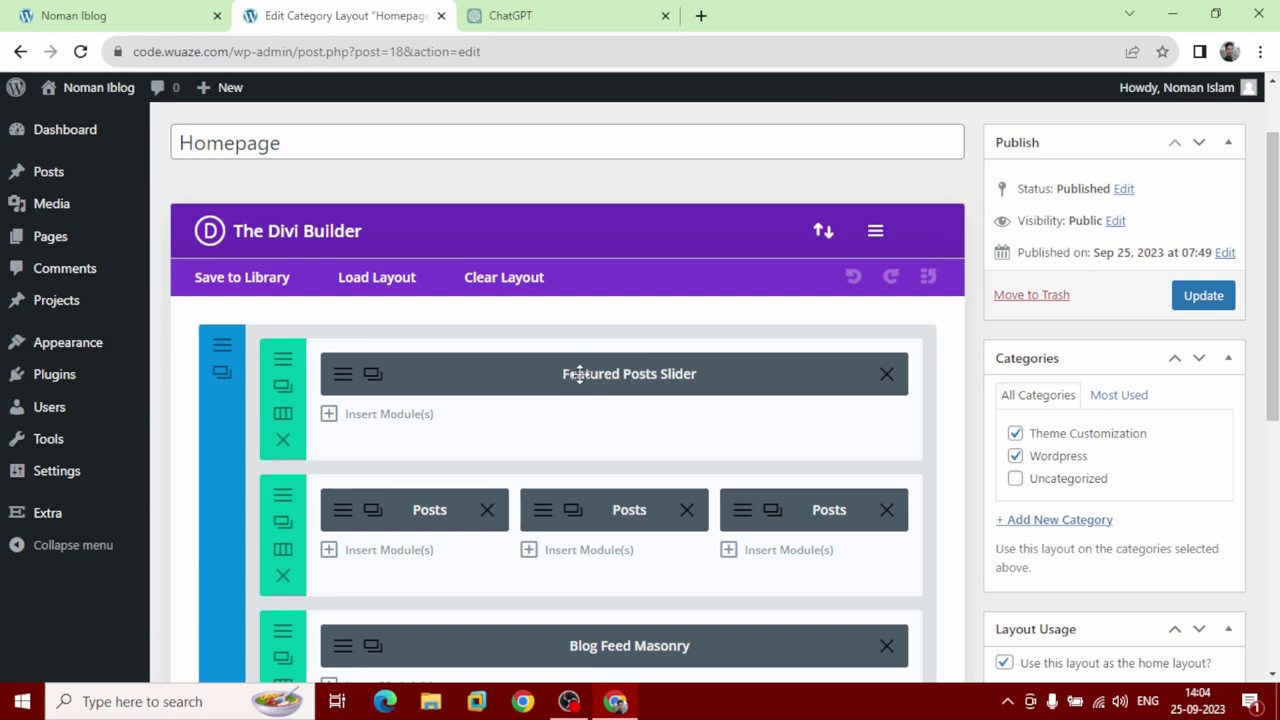
{"action": "left_click", "coordinate": [331, 427]}
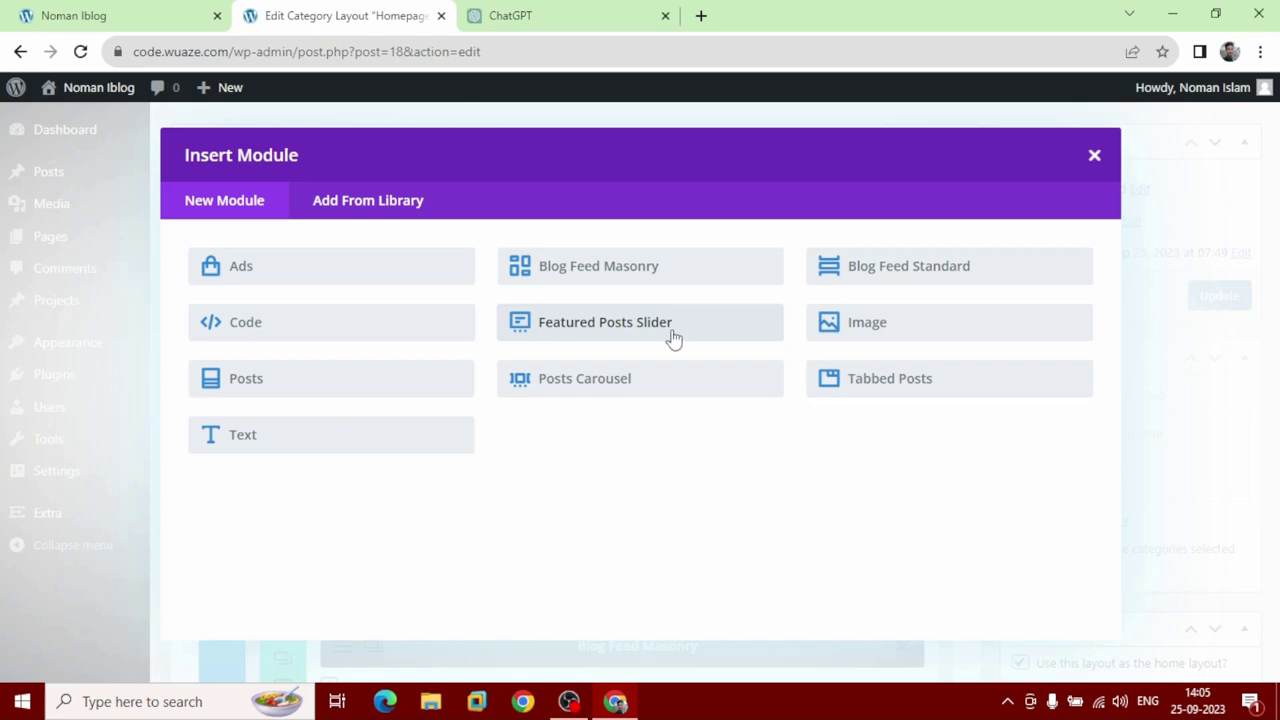
Insert a Featured Posts Slider module, update the Homepage layout, and return to the site.
{"action": "left_click", "coordinate": [674, 338]}
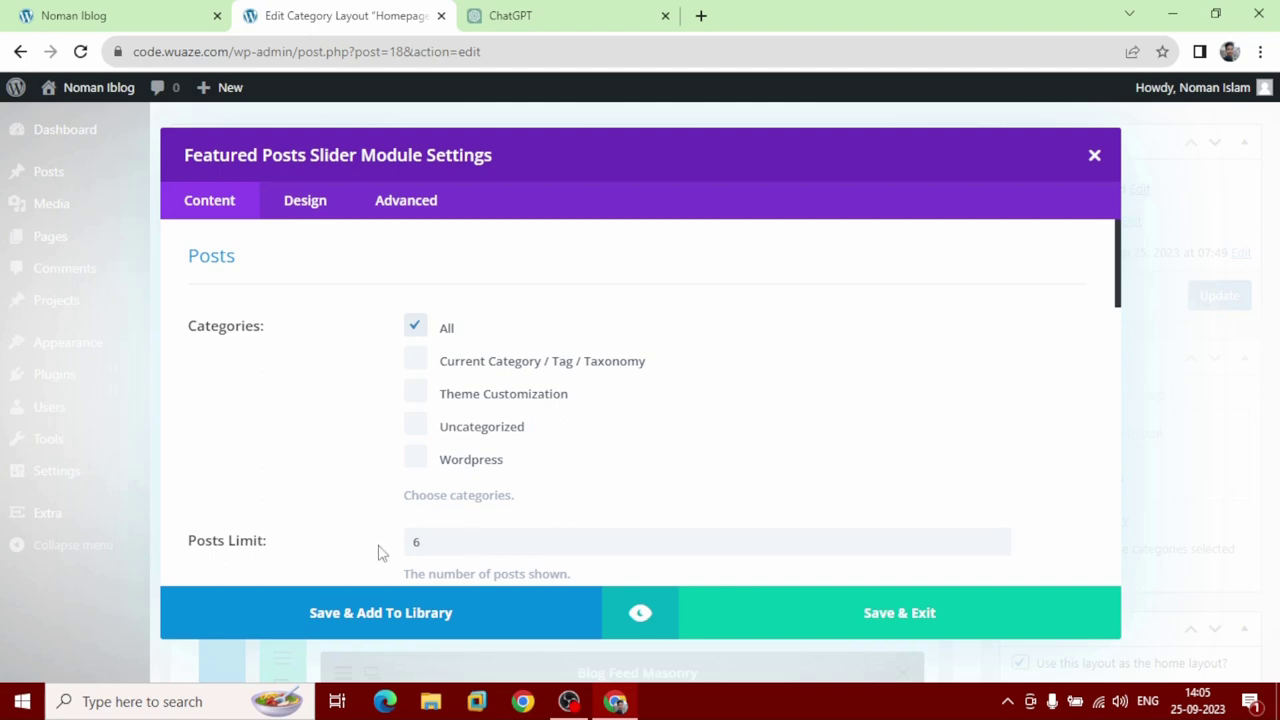
{"action": "scroll", "coordinate": [380, 551], "scroll_direction": "down", "scroll_amount": 3}
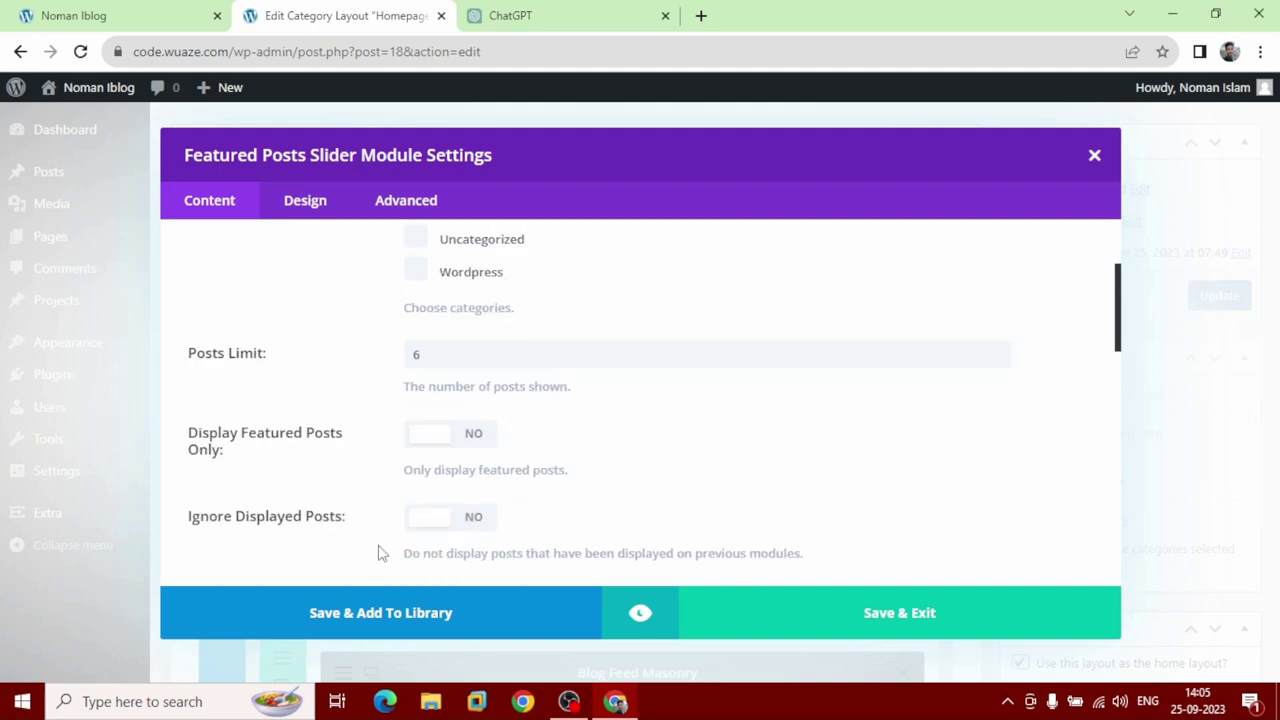
{"action": "scroll", "coordinate": [380, 553], "scroll_direction": "down", "scroll_amount": 3}
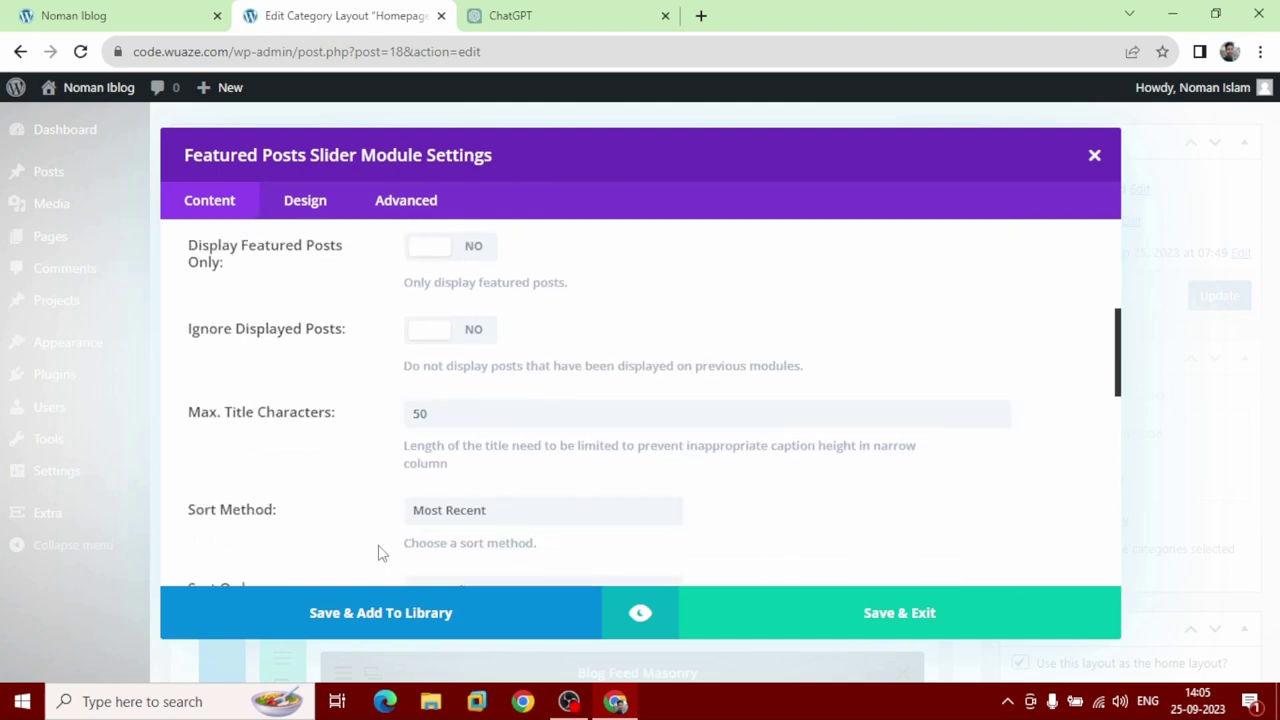
{"action": "scroll", "coordinate": [380, 553], "scroll_direction": "down", "scroll_amount": 4}
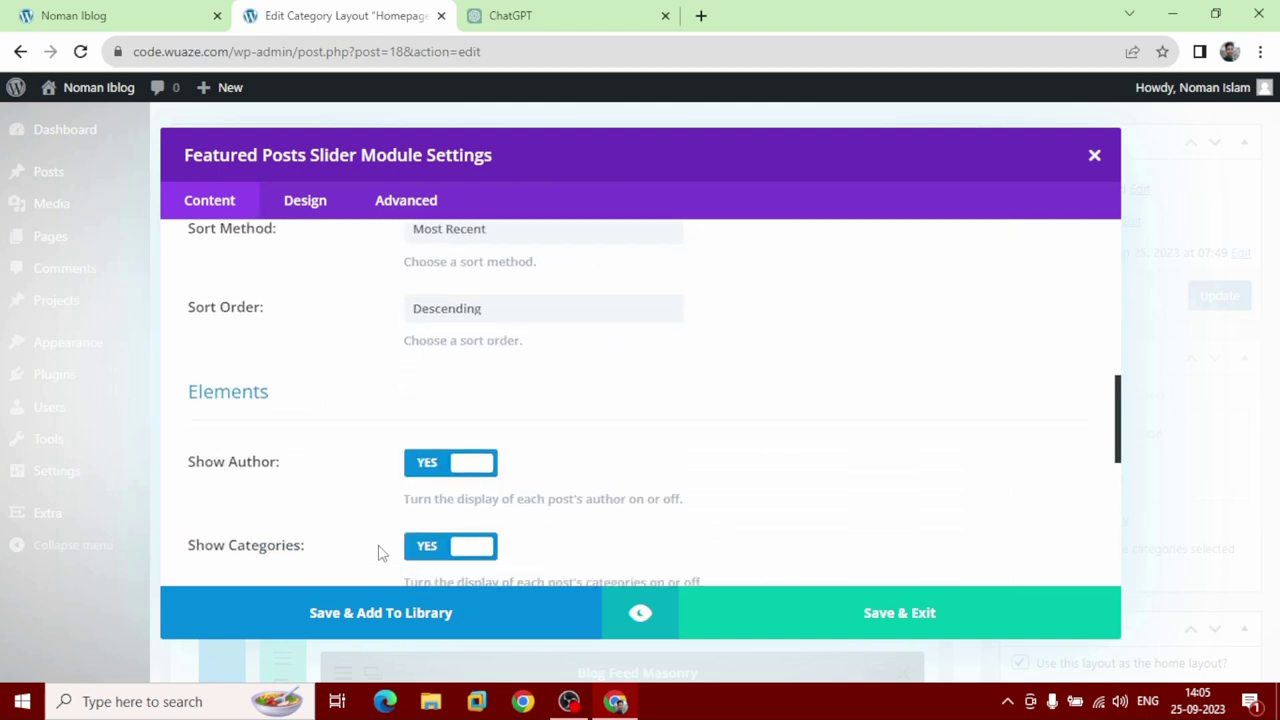
{"action": "scroll", "coordinate": [378, 553], "scroll_direction": "down", "scroll_amount": 5}
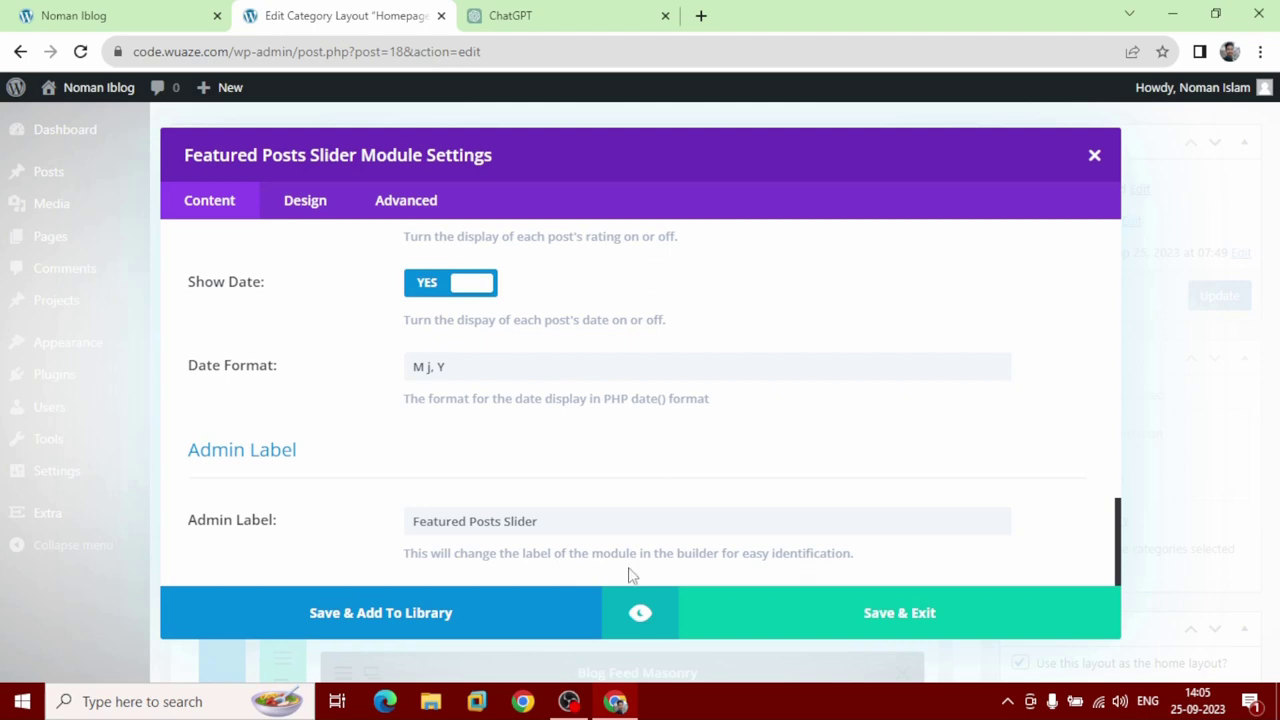
{"action": "left_click", "coordinate": [903, 631]}
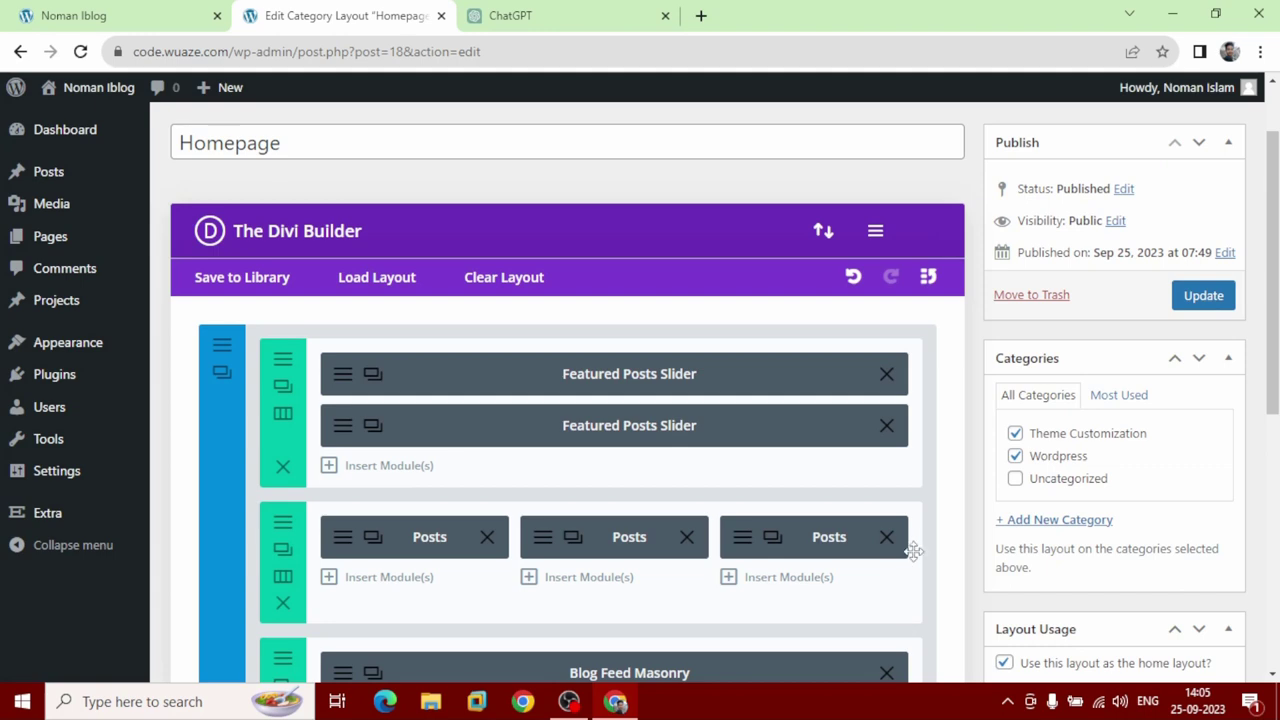
{"action": "left_click", "coordinate": [1205, 303]}
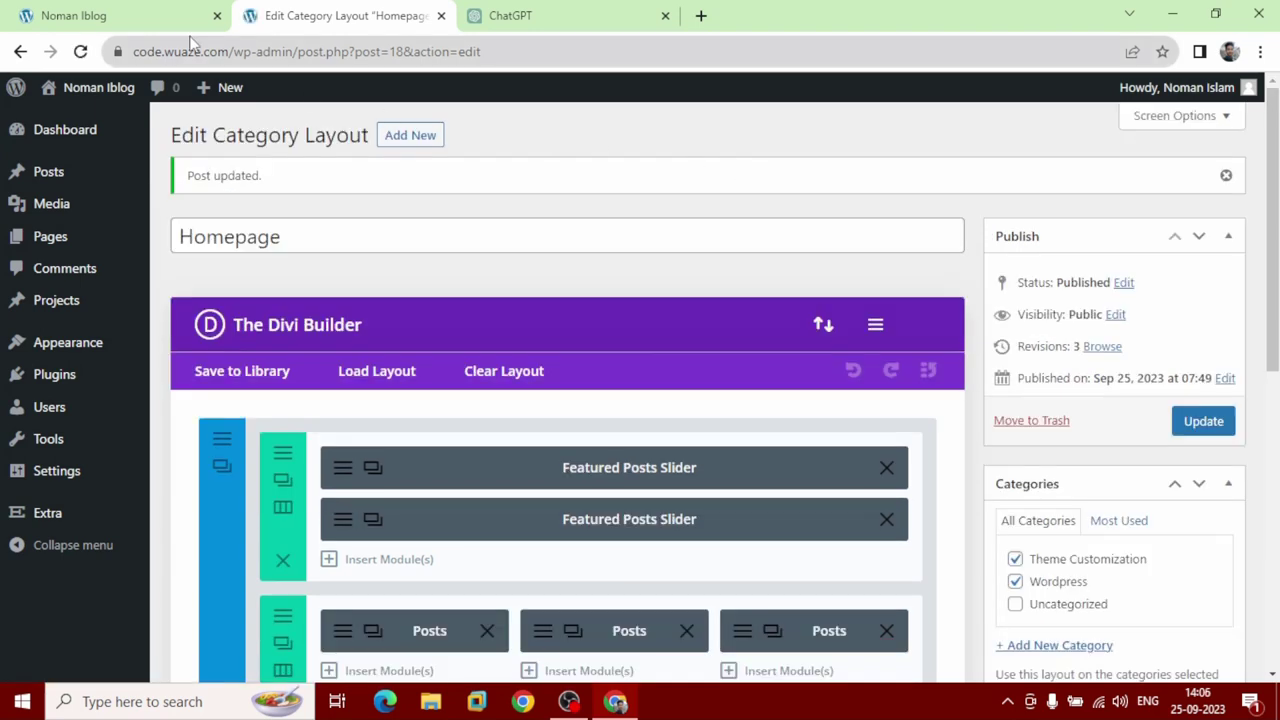
{"action": "left_click", "coordinate": [185, 15]}
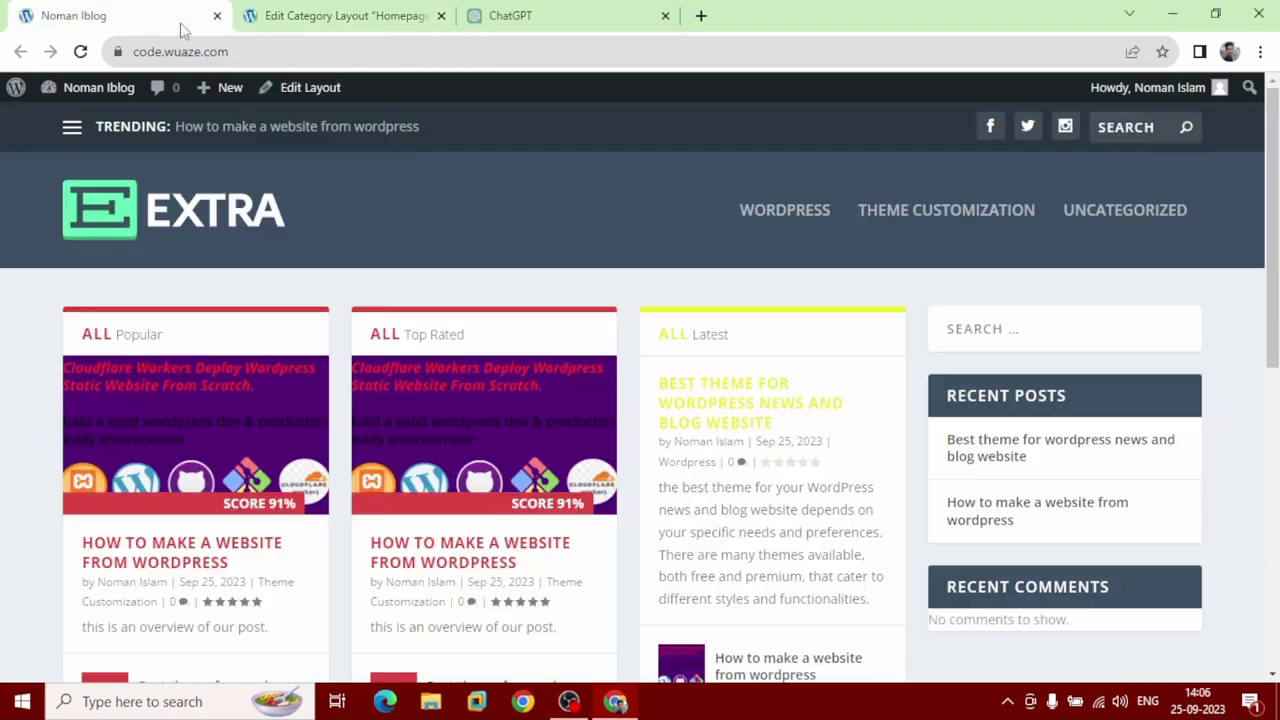
Reload the homepage and scroll through the slider showing 'How to make a website from wordpress'.
{"action": "left_click", "coordinate": [80, 56]}
{"action": "left_click", "coordinate": [80, 52]}
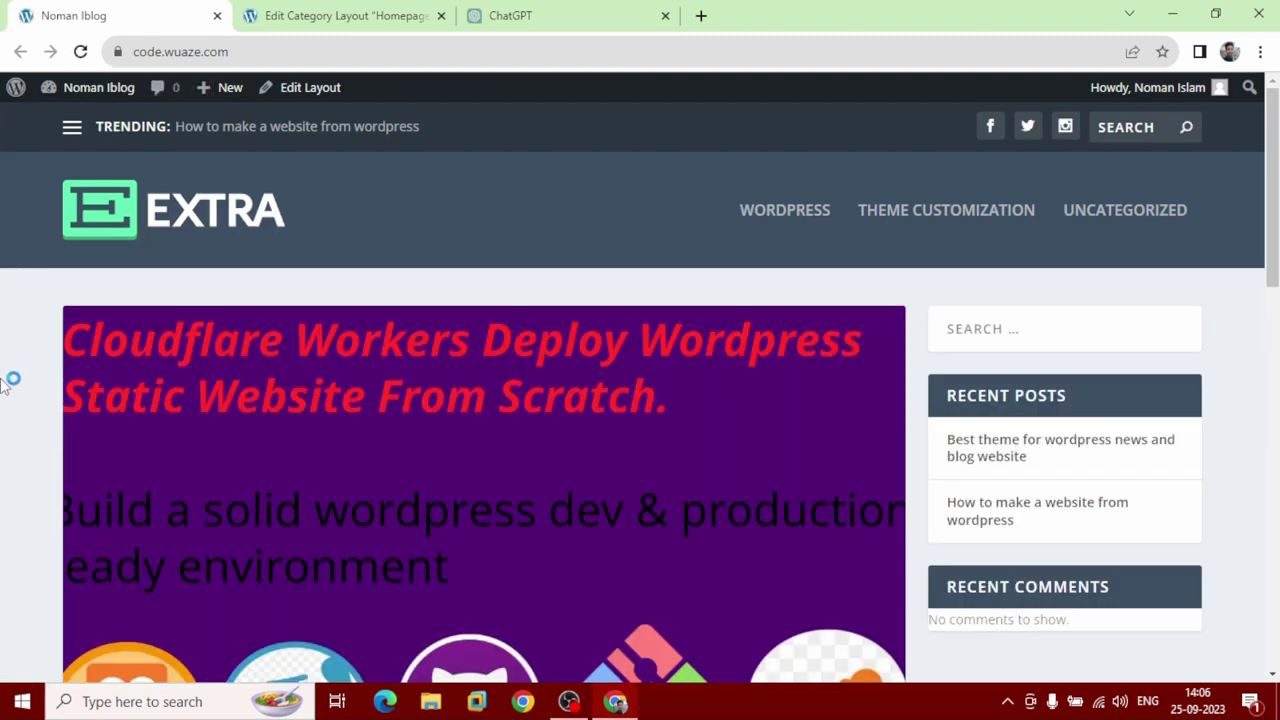
{"action": "scroll", "coordinate": [3, 385], "scroll_direction": "down", "scroll_amount": 2}
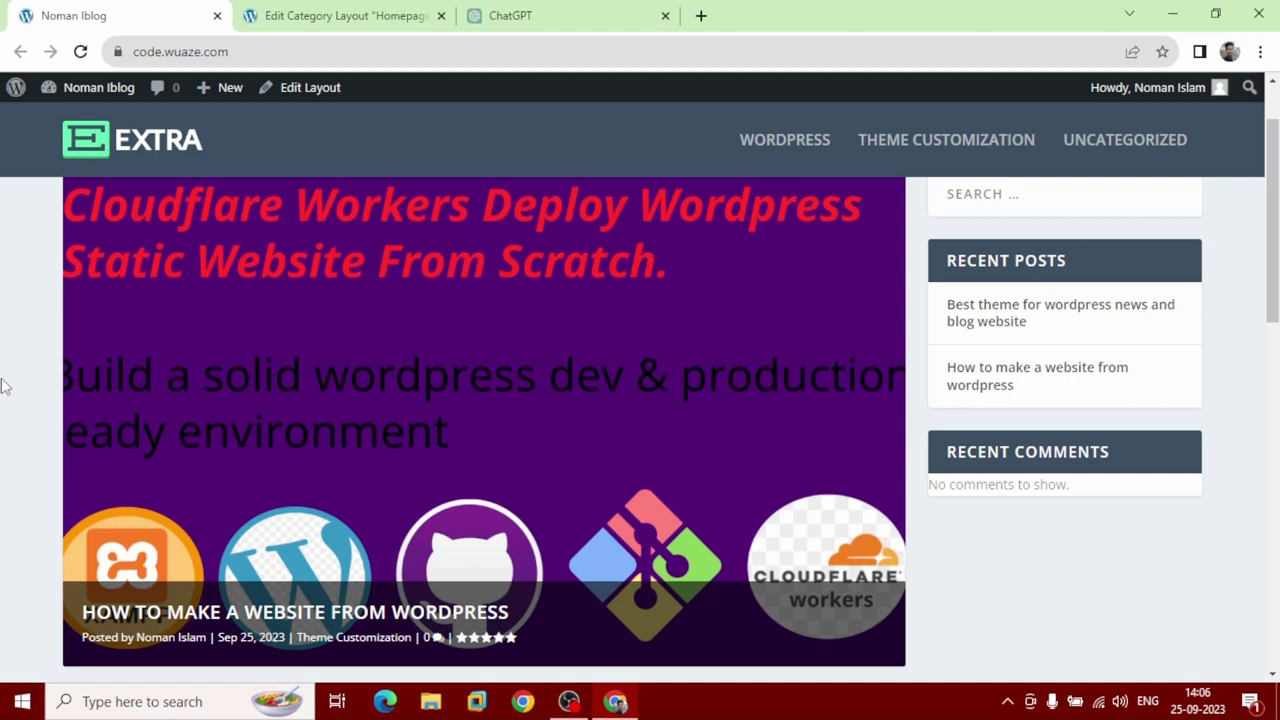
{"action": "scroll", "coordinate": [4, 386], "scroll_direction": "down", "scroll_amount": 2}
{"action": "scroll", "coordinate": [3, 385], "scroll_direction": "up", "scroll_amount": 3}
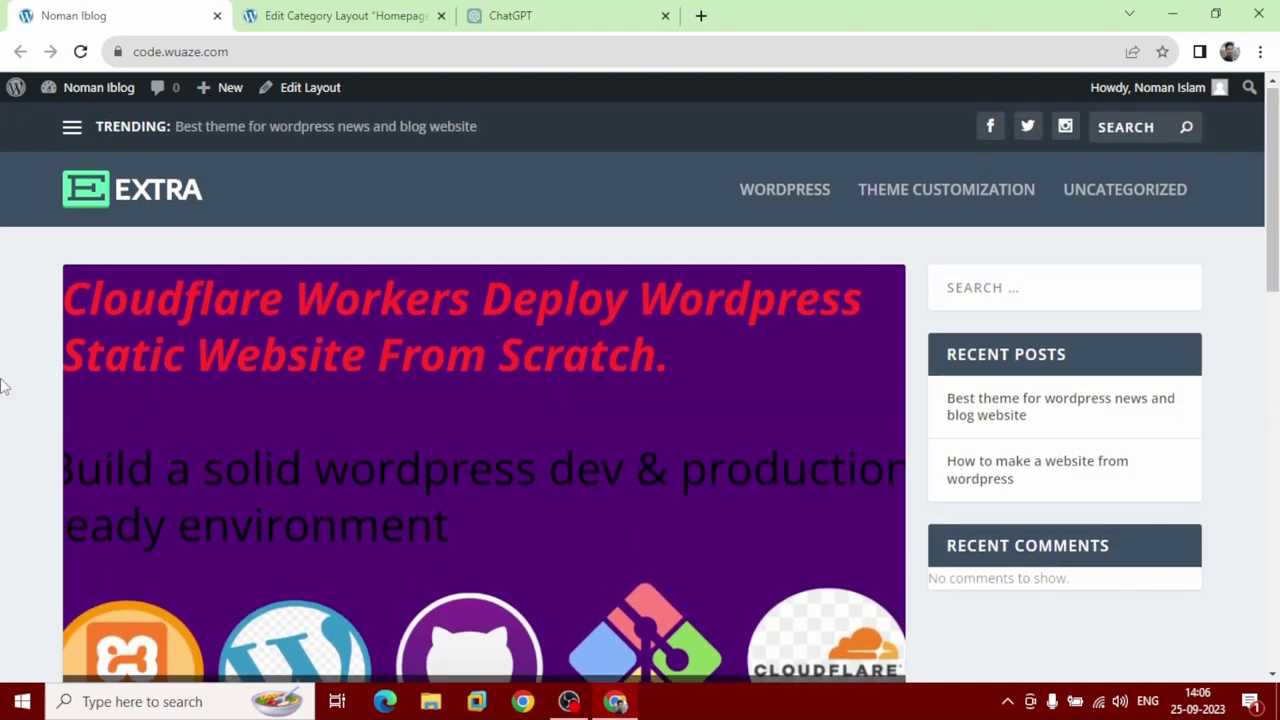
{"action": "scroll", "coordinate": [3, 385], "scroll_direction": "down", "scroll_amount": 1}
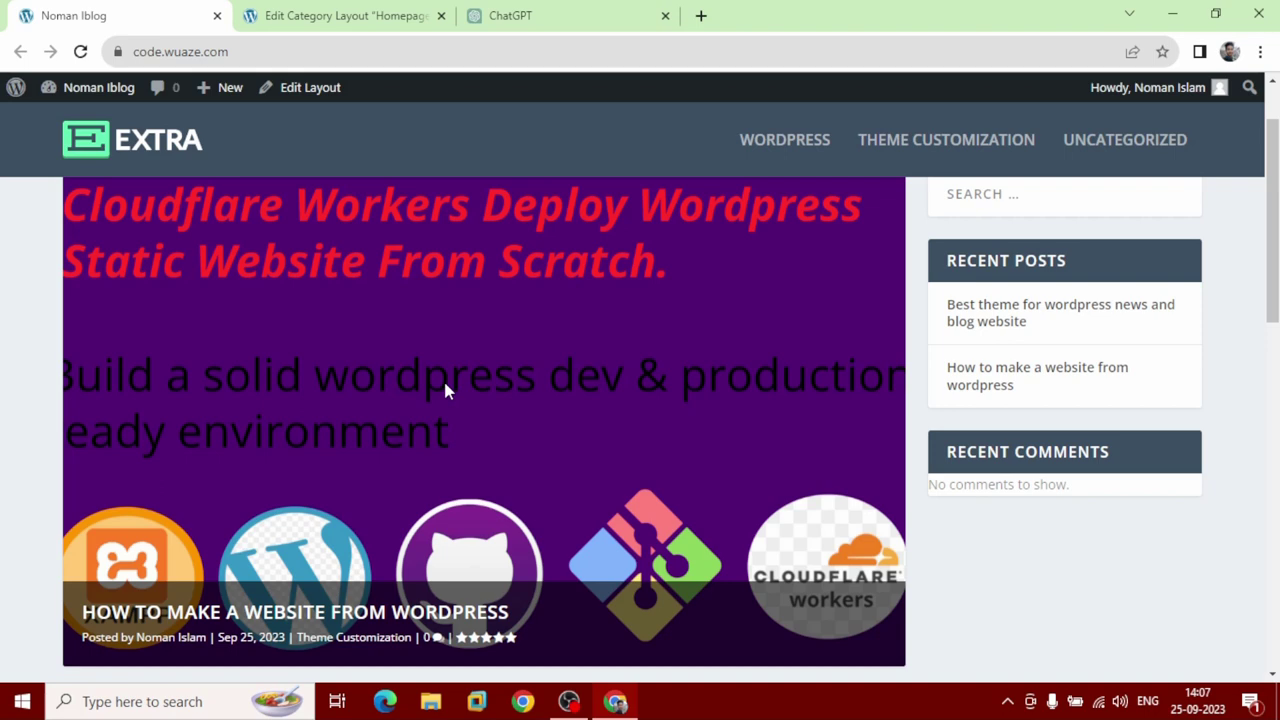
{"action": "mouse_move", "coordinate": [340, 8]}
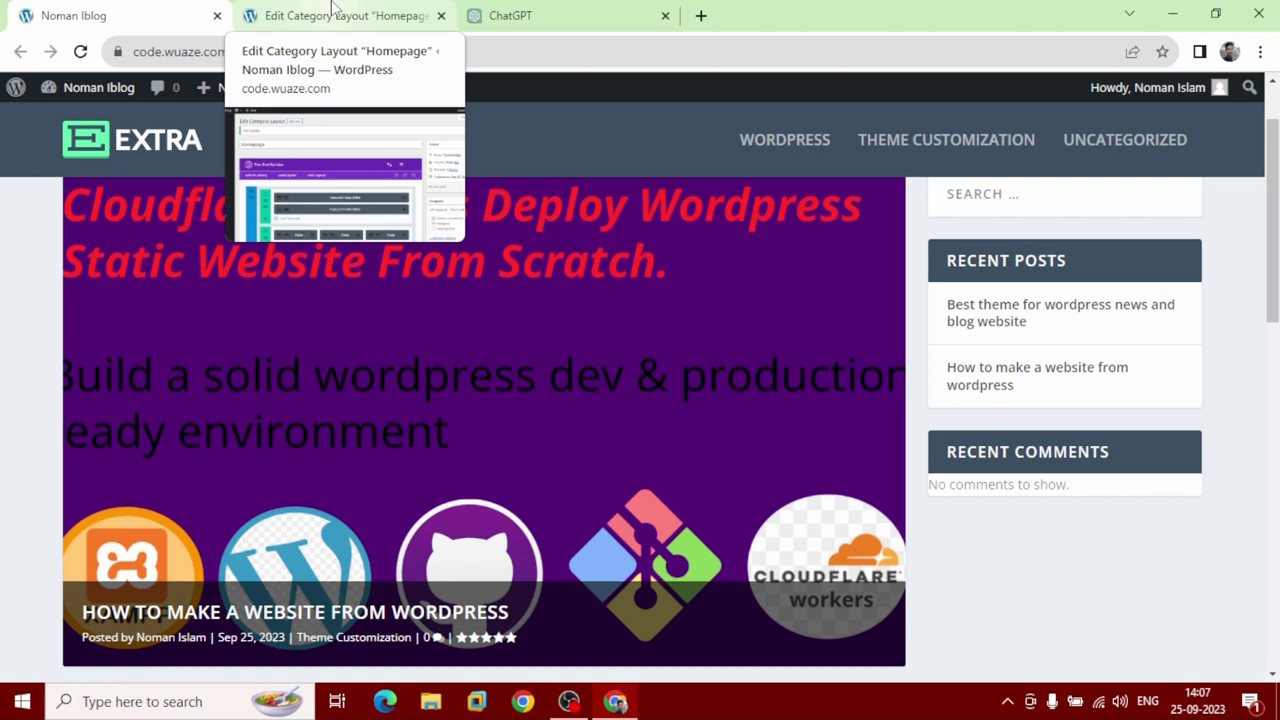
Go to All Posts, start a new post, then switch to the ChatGPT conversation.
{"action": "left_click", "coordinate": [335, 12]}
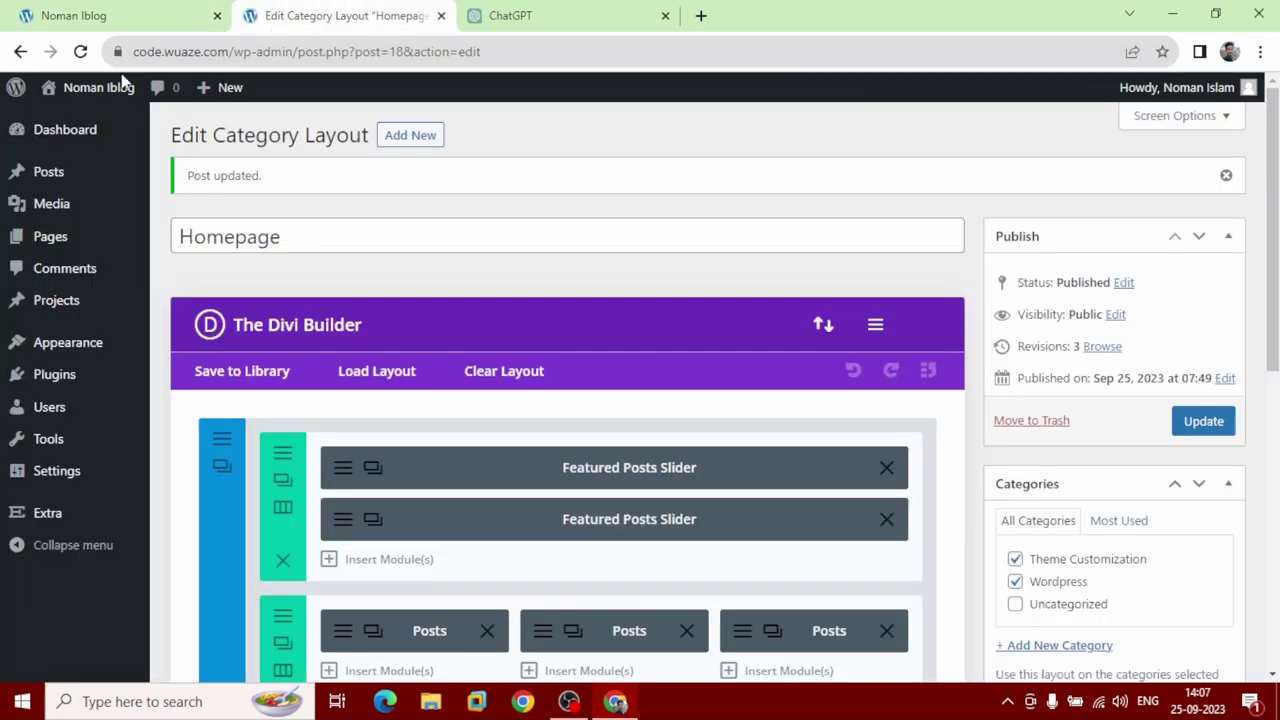
{"action": "mouse_move", "coordinate": [25, 176]}
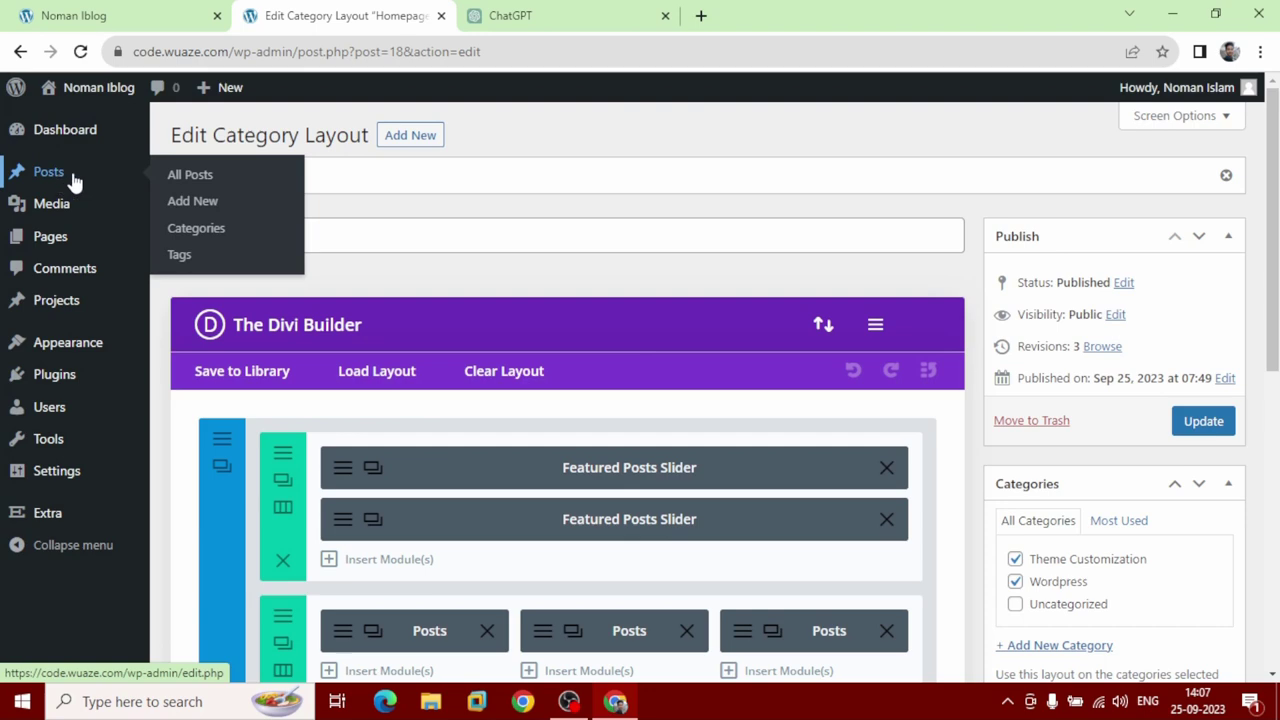
{"action": "left_click", "coordinate": [86, 180]}
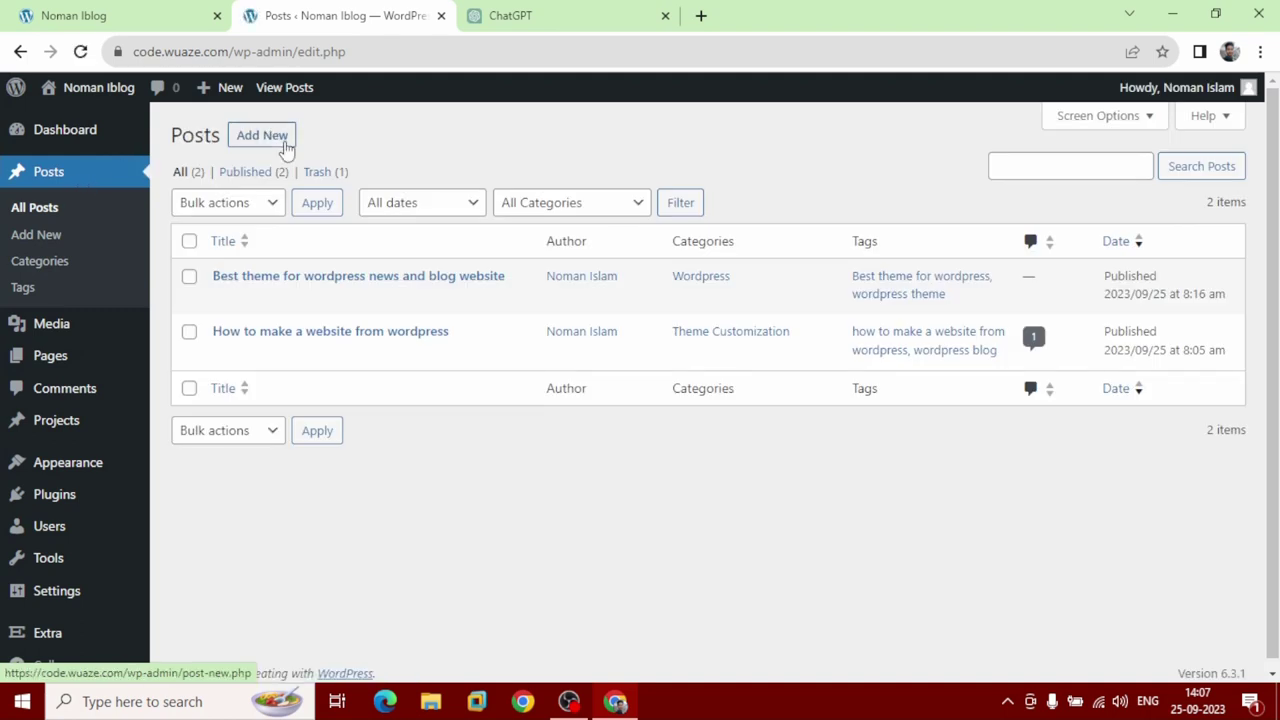
{"action": "left_click", "coordinate": [284, 145]}
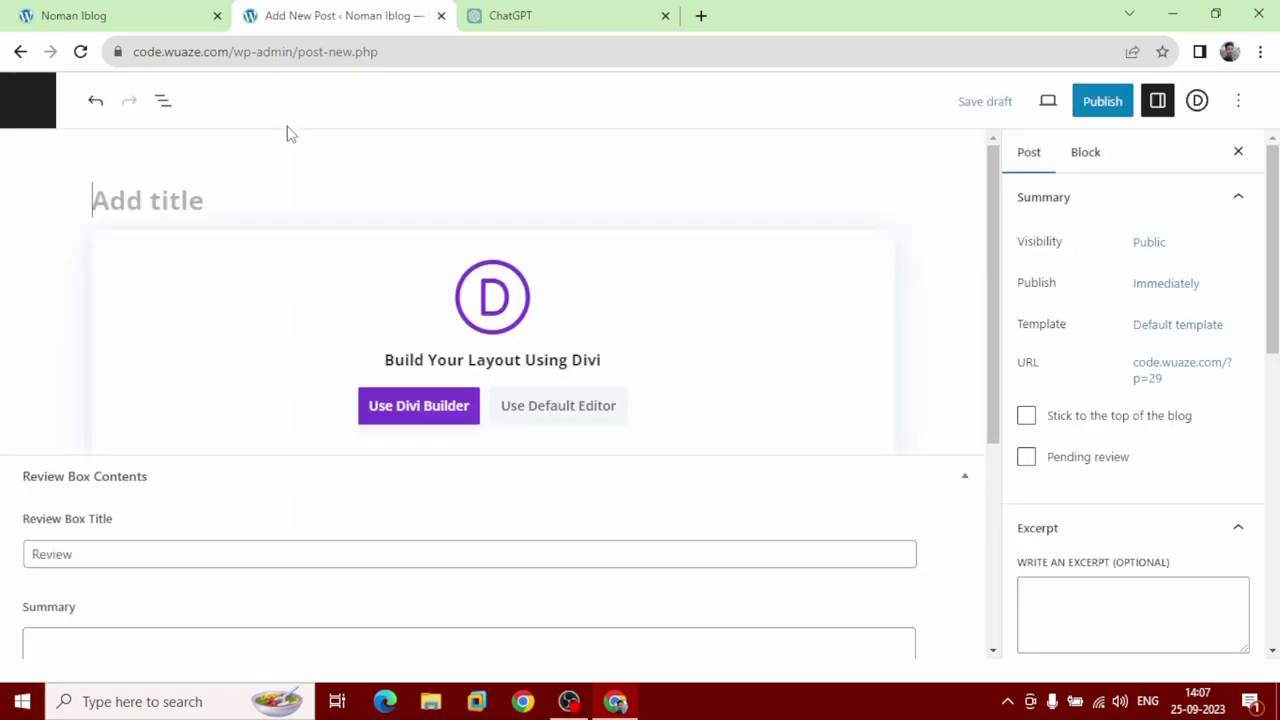
{"action": "left_click", "coordinate": [530, 16]}
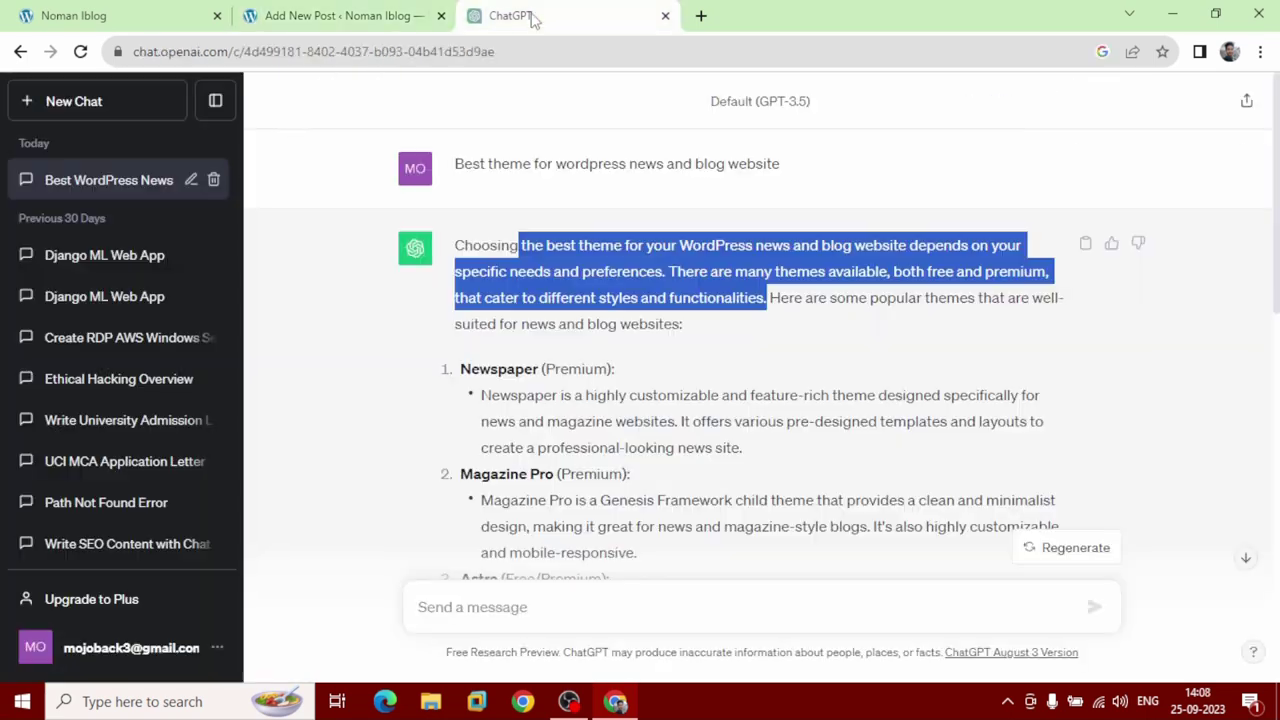
Ask ChatGPT 'why divi extra best for blog'.
{"action": "scroll", "coordinate": [665, 385], "scroll_direction": "down", "scroll_amount": 7}
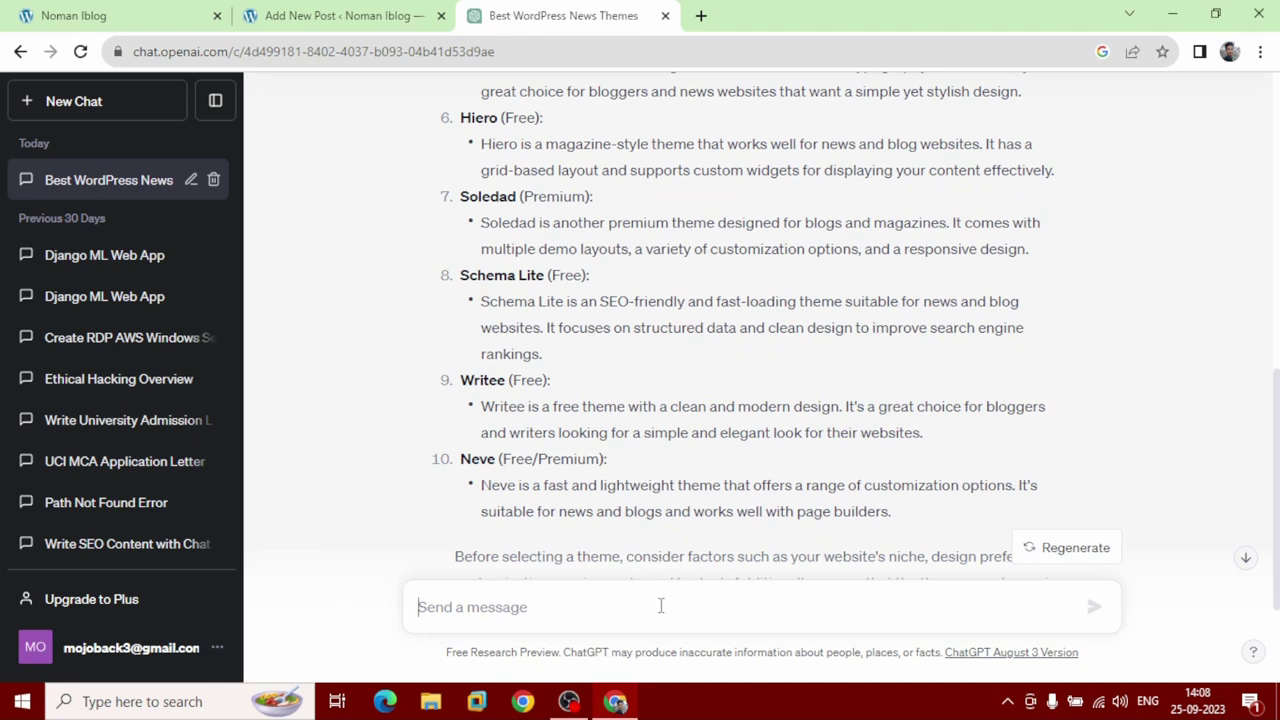
{"action": "type", "text": "why "}
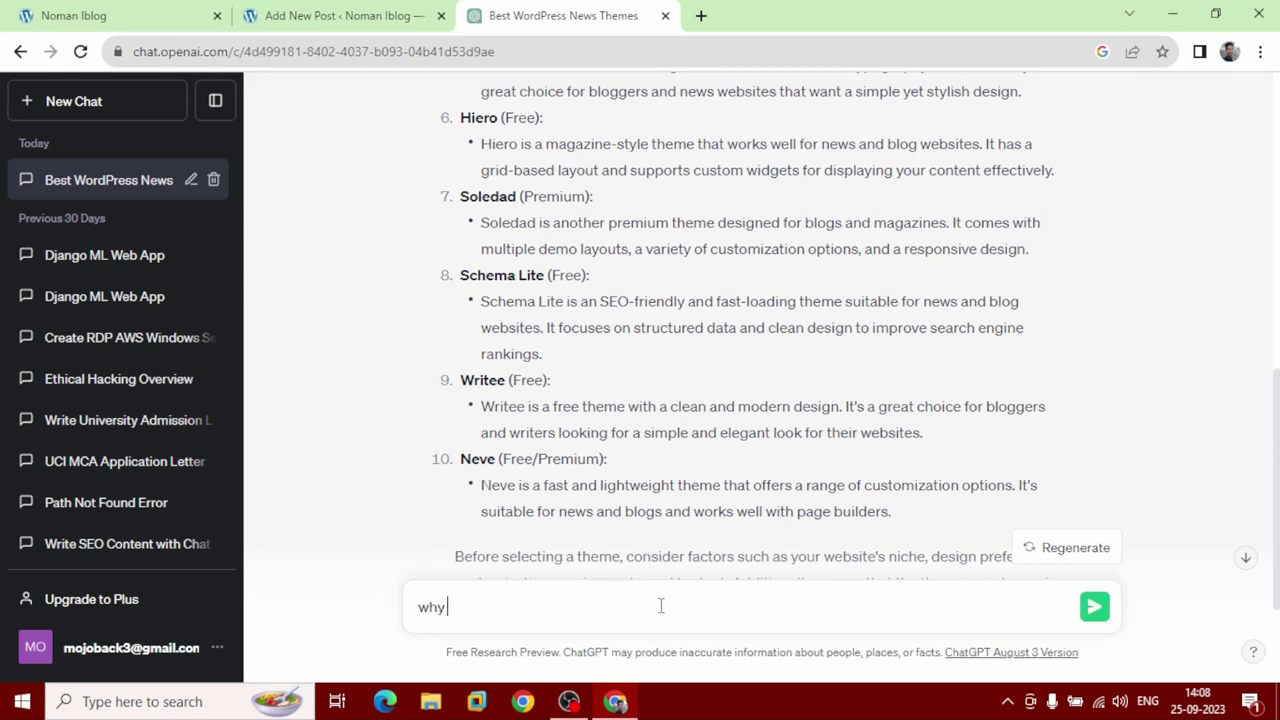
{"action": "type", "text": "divi extra best"}
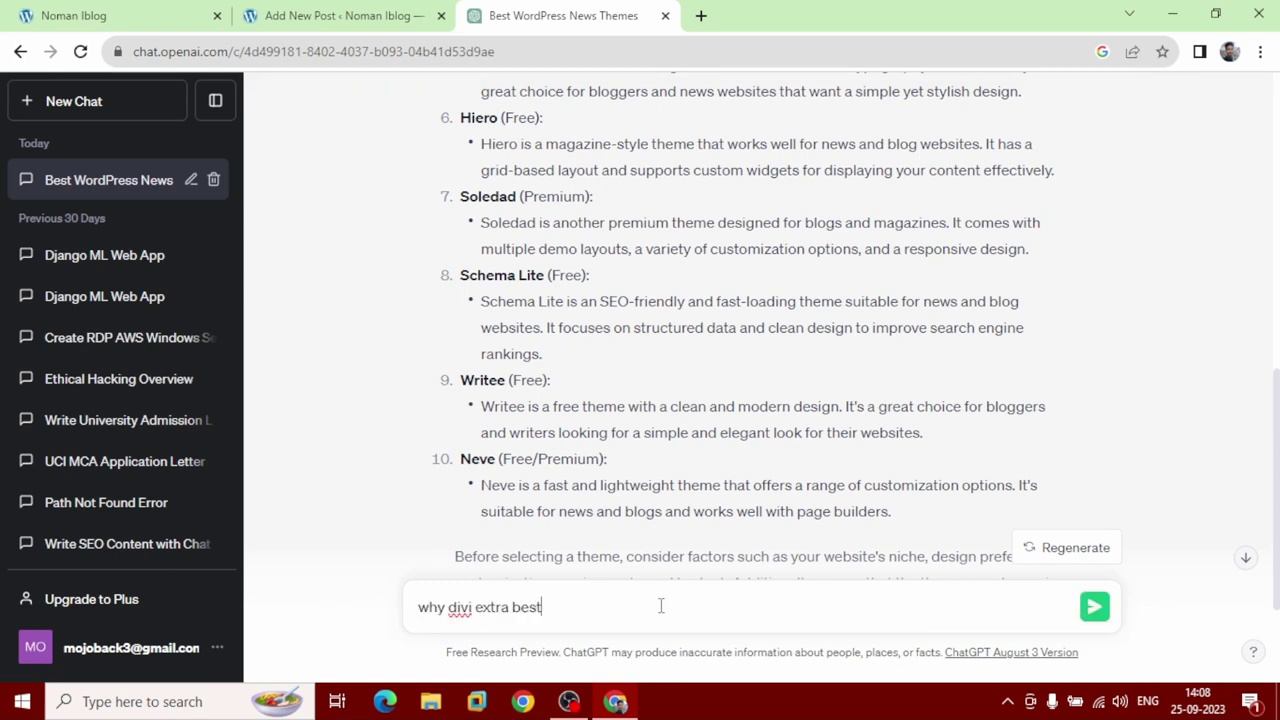
{"action": "type", "text": " for blog"}
{"action": "left_click", "coordinate": [1093, 610]}
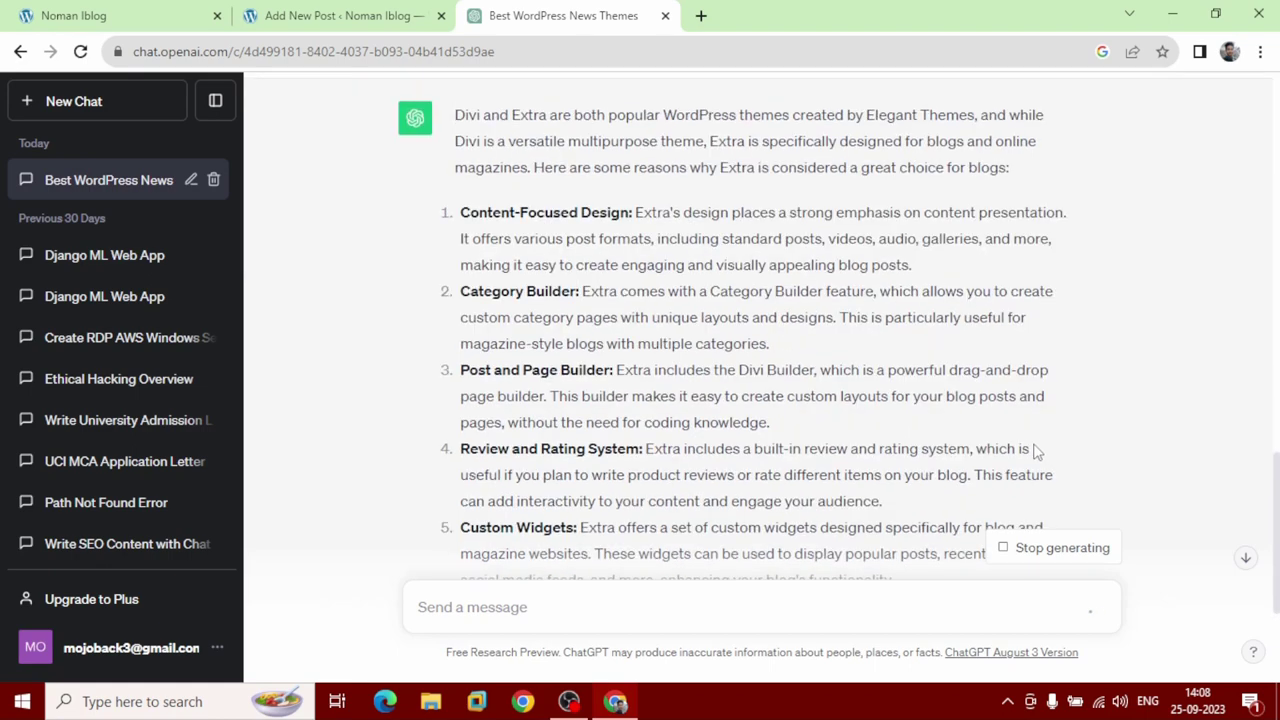
Copy the reply's opening sentence about Elegant Themes and return to the new post.
{"action": "scroll", "coordinate": [762, 361], "scroll_direction": "up", "scroll_amount": 5}
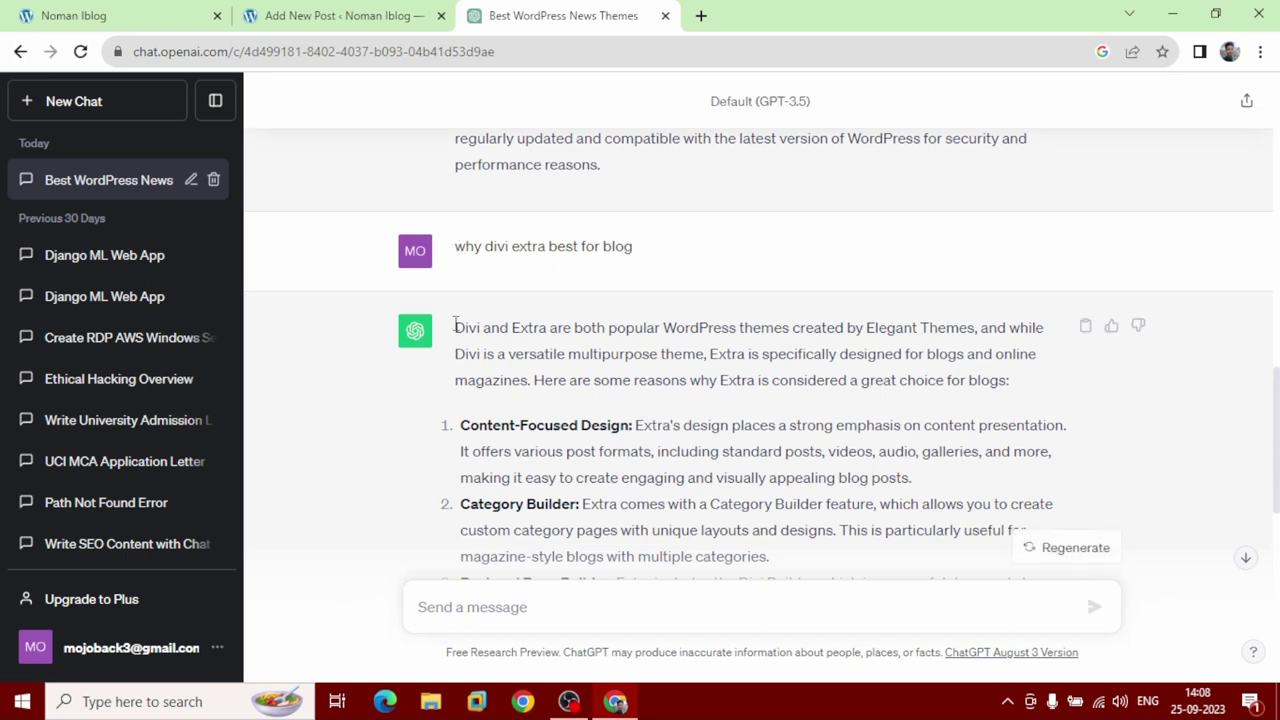
{"action": "left_click_drag", "start_coordinate": [455, 328], "coordinate": [976, 328]}
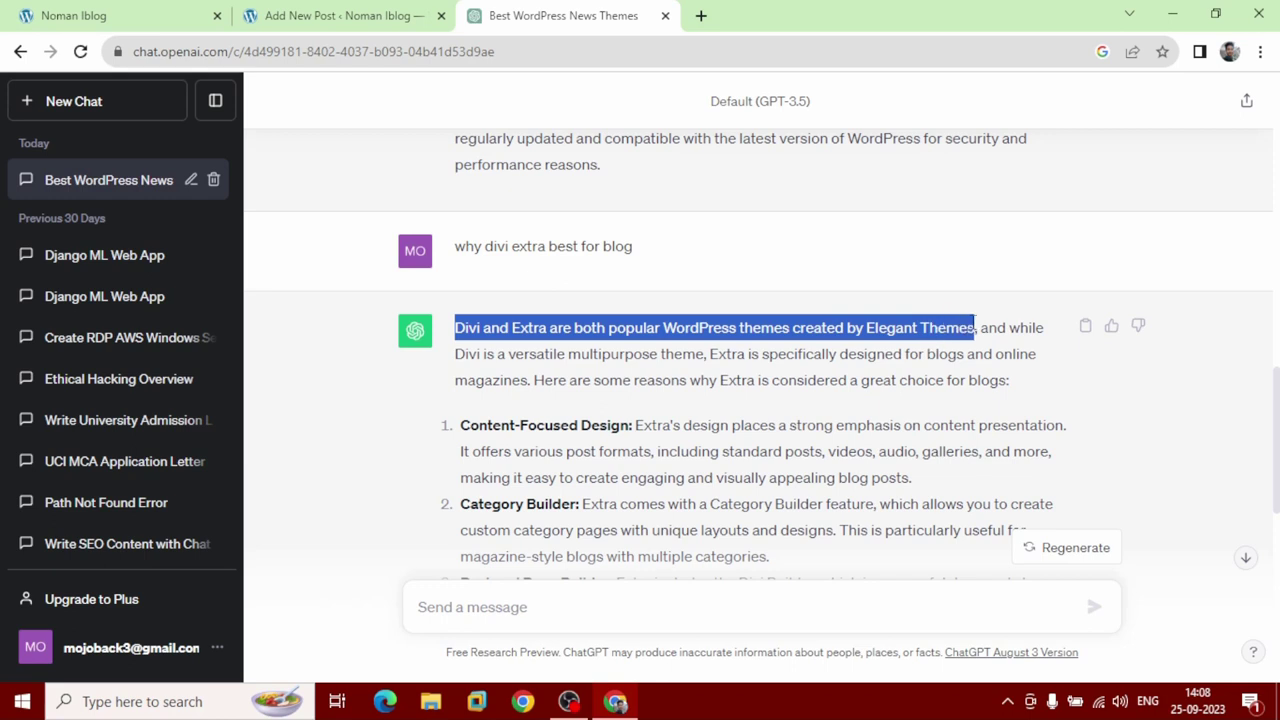
{"action": "right_click", "coordinate": [800, 327]}
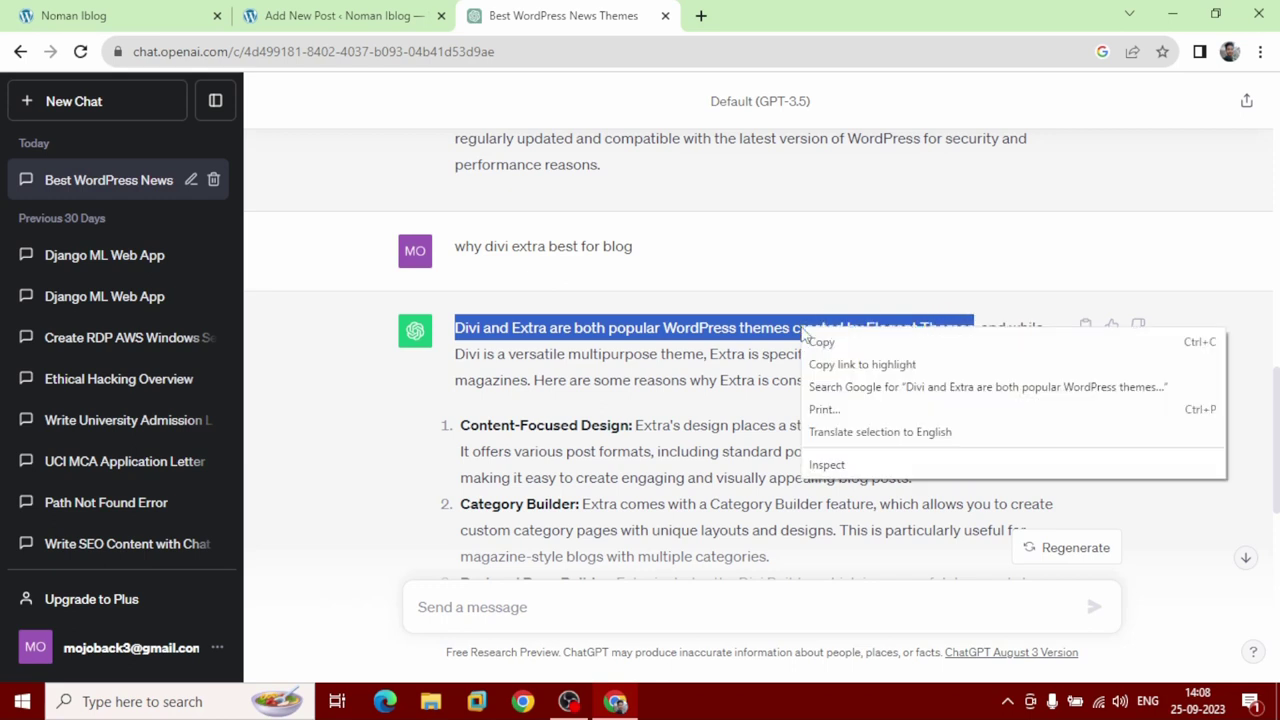
{"action": "left_click", "coordinate": [826, 342]}
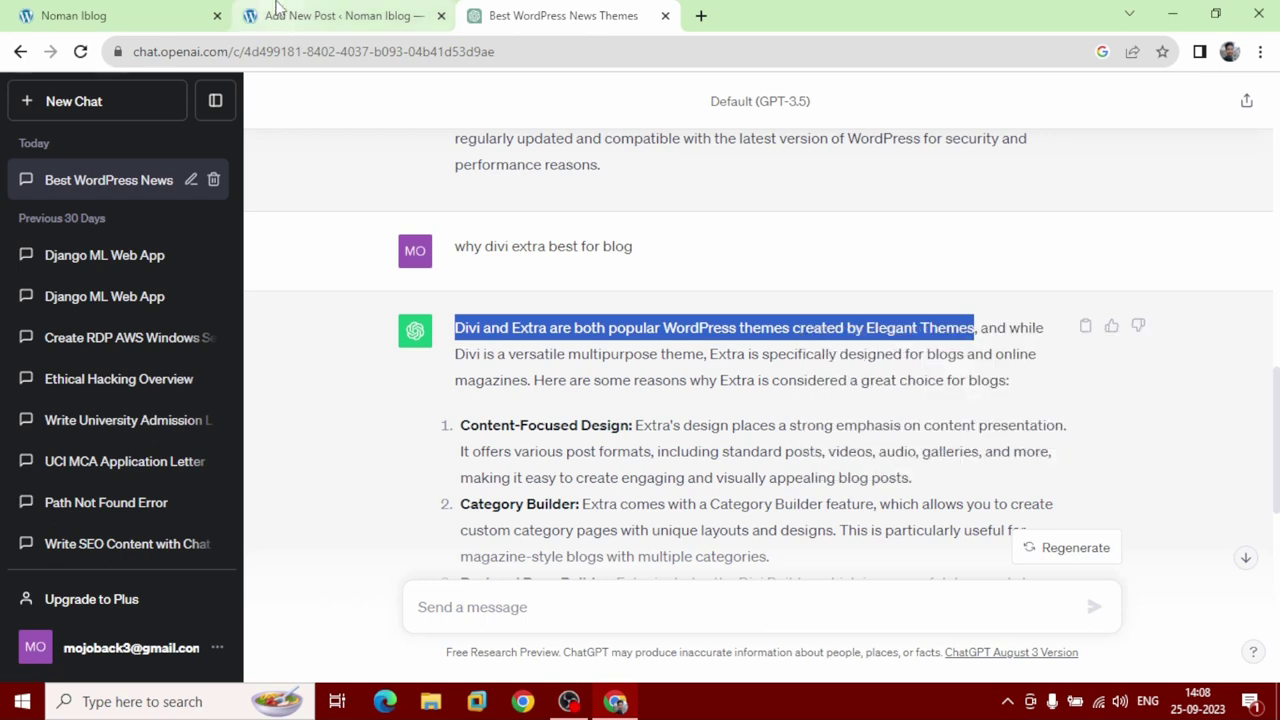
{"action": "left_click", "coordinate": [275, 10]}
Paste the copied Elegant Themes sentence as the post title and use the default editor.
{"action": "left_click", "coordinate": [243, 200]}
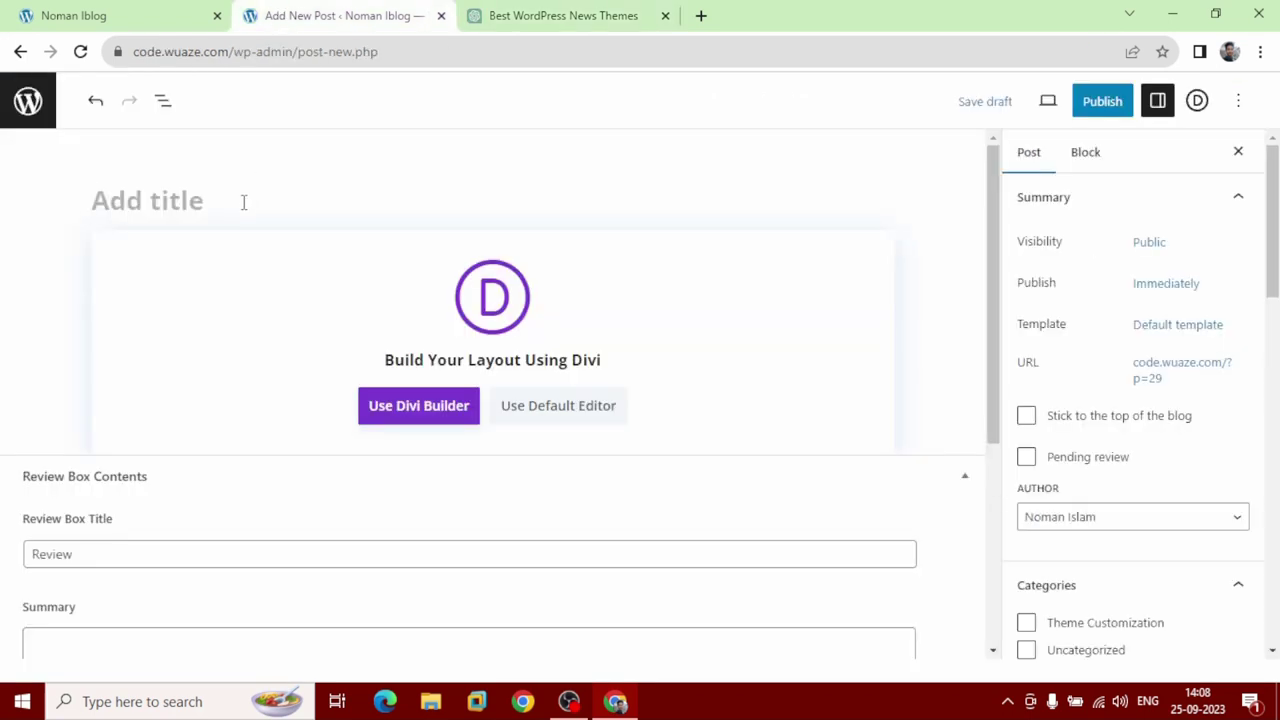
{"action": "right_click", "coordinate": [243, 203]}
{"action": "left_click", "coordinate": [263, 350]}
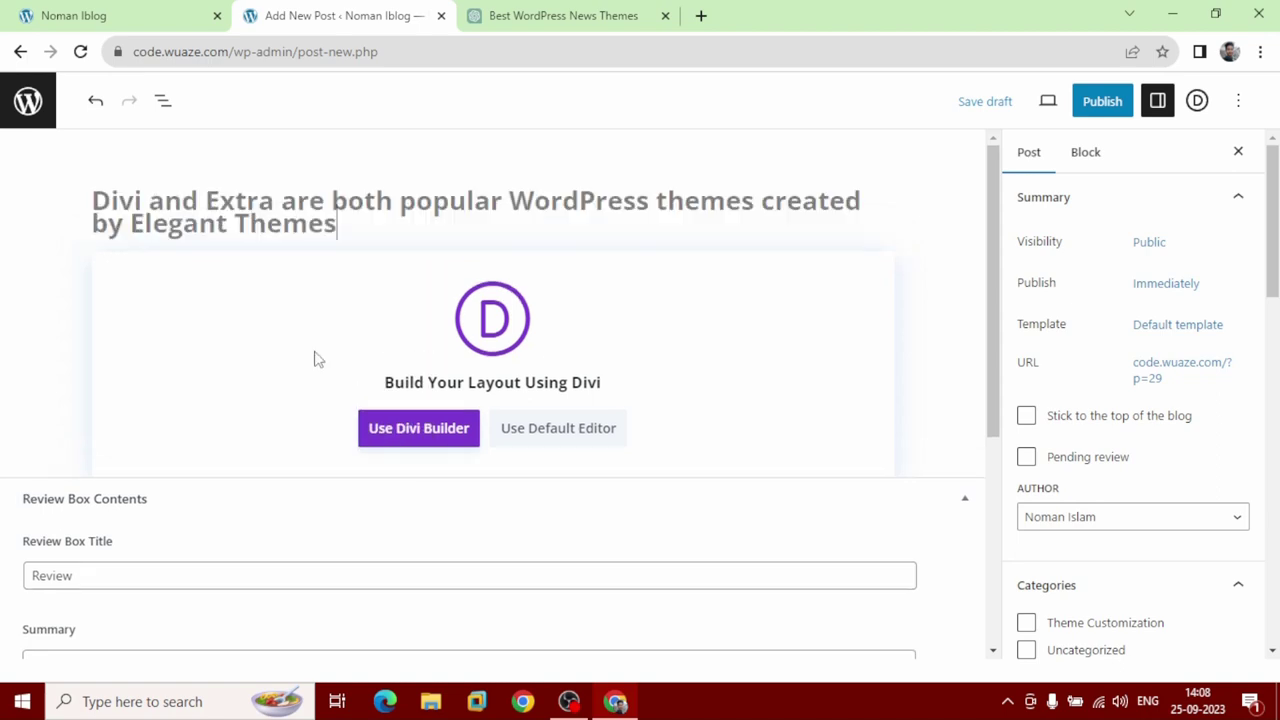
{"action": "left_click", "coordinate": [538, 430]}
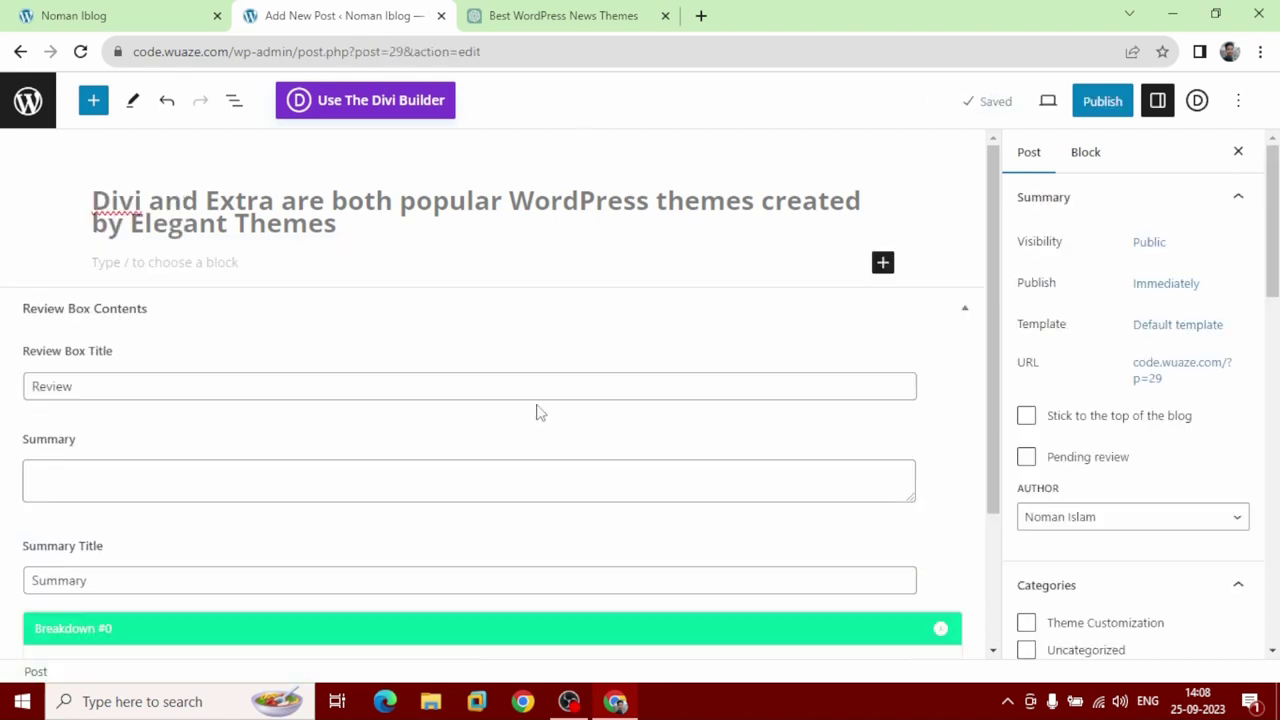
Copy ChatGPT's full Extra explanation and paste it into the post body paragraph.
{"action": "left_click", "coordinate": [600, 12]}
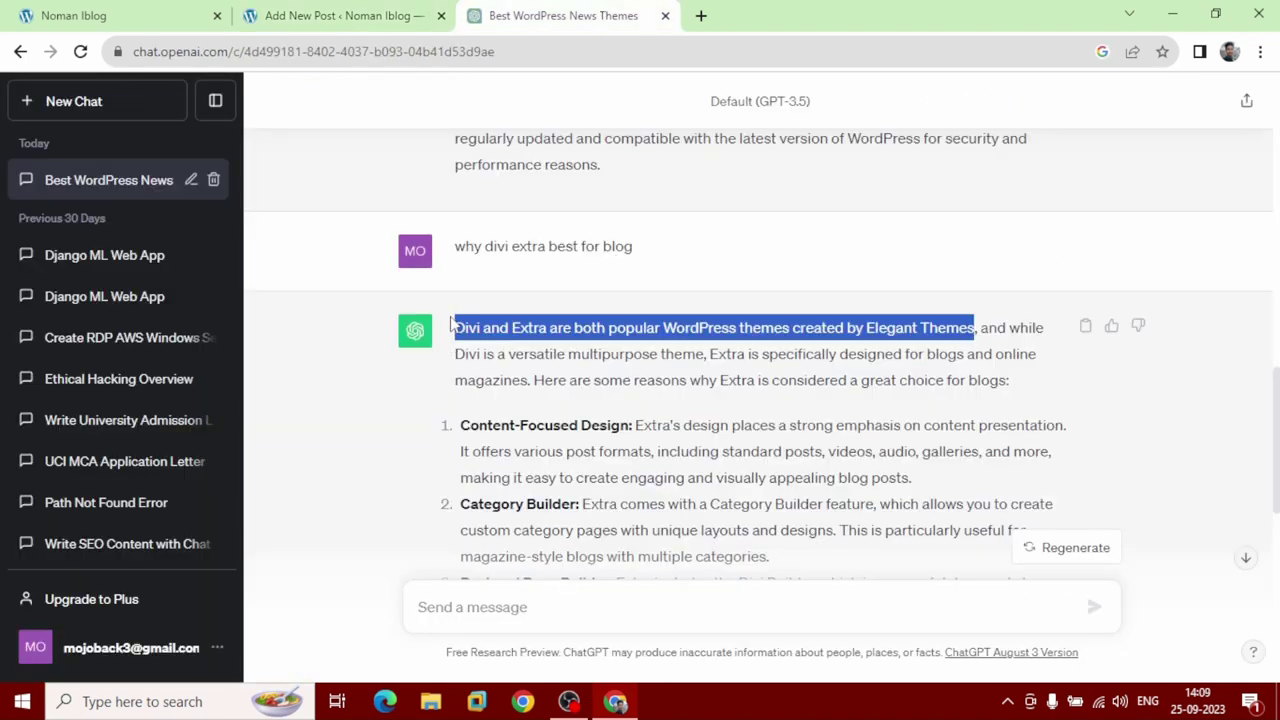
{"action": "left_click", "coordinate": [452, 325]}
{"action": "left_click_drag", "start_coordinate": [452, 325], "coordinate": [1014, 476]}
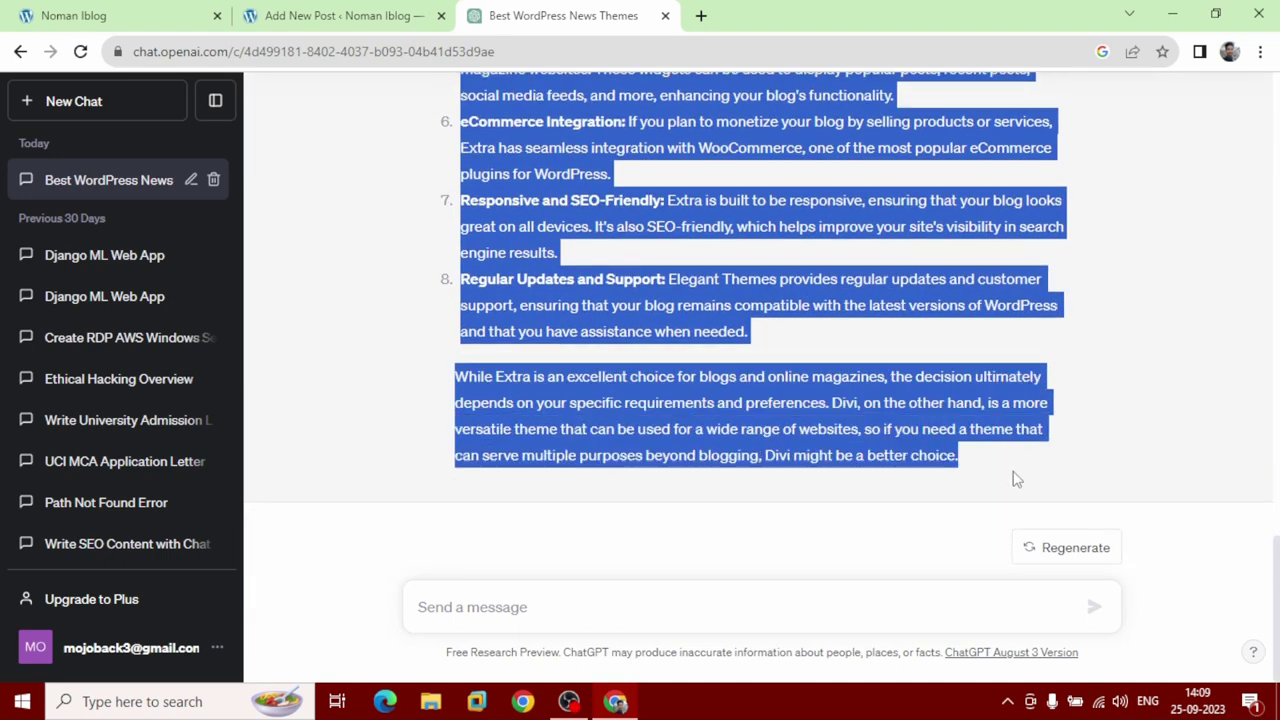
{"action": "right_click", "coordinate": [876, 400]}
{"action": "left_click", "coordinate": [880, 408]}
{"action": "left_click", "coordinate": [320, 15]}
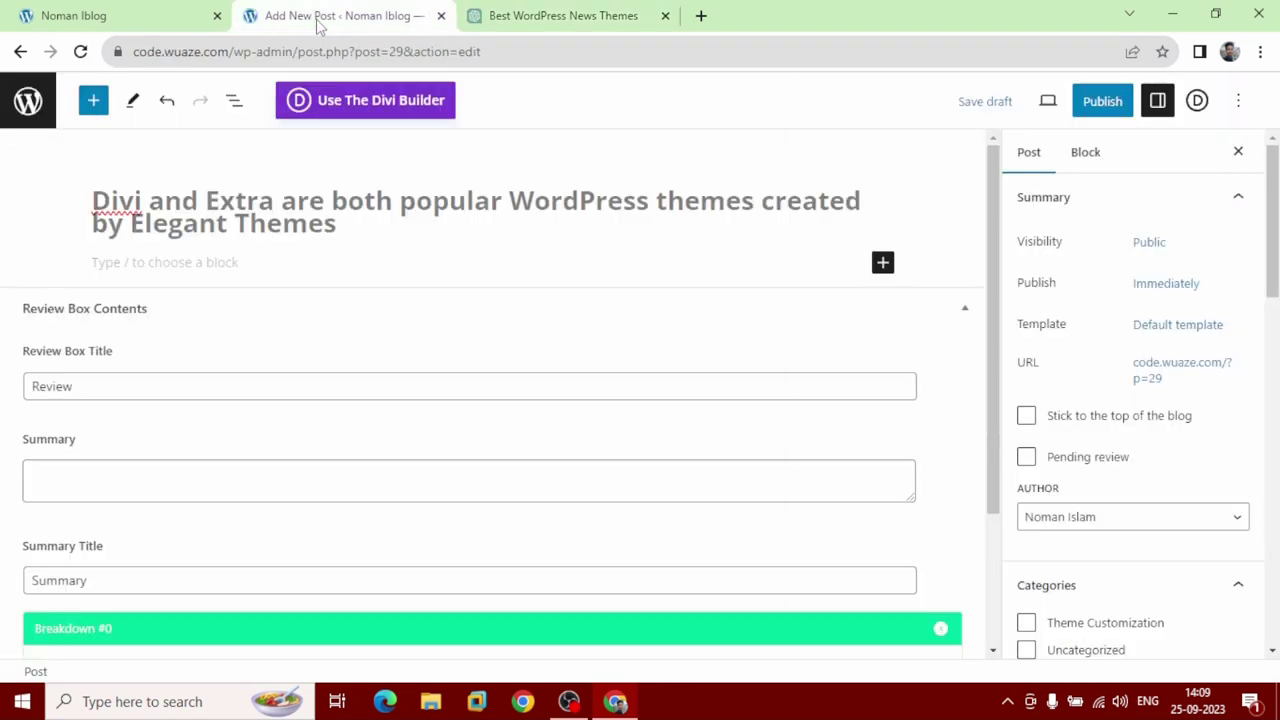
{"action": "left_click", "coordinate": [320, 268]}
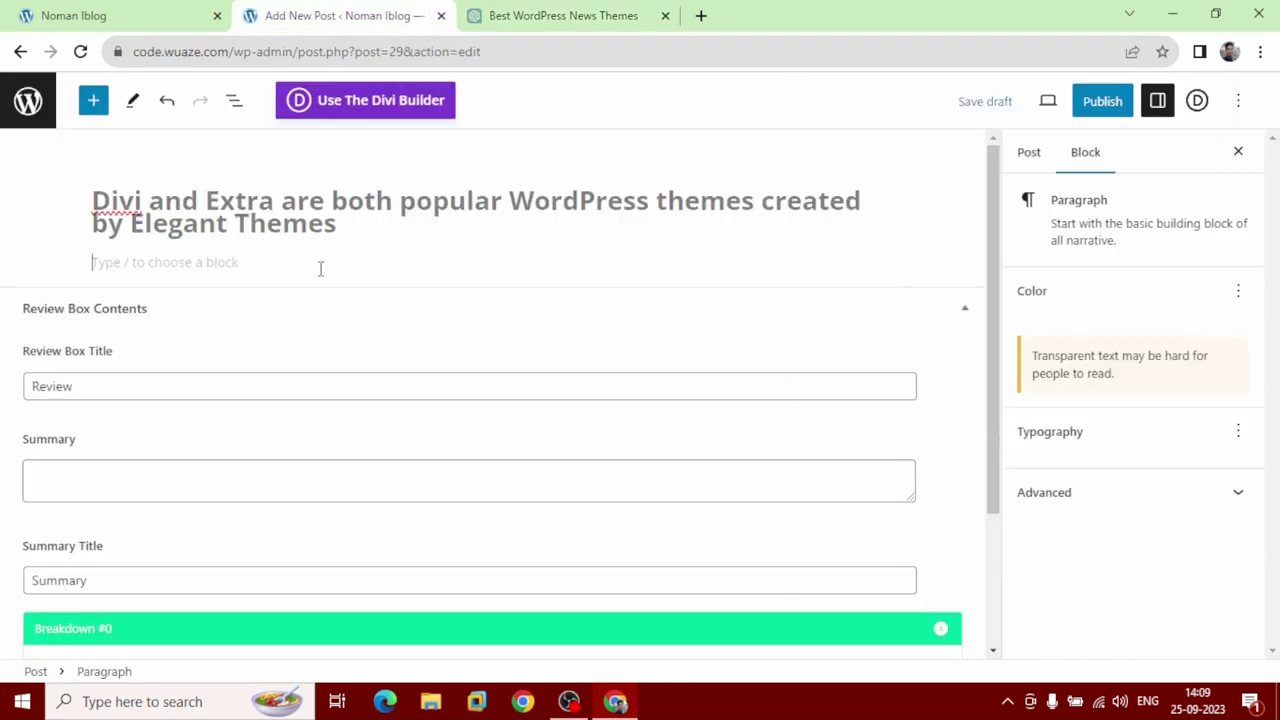
{"action": "right_click", "coordinate": [320, 268]}
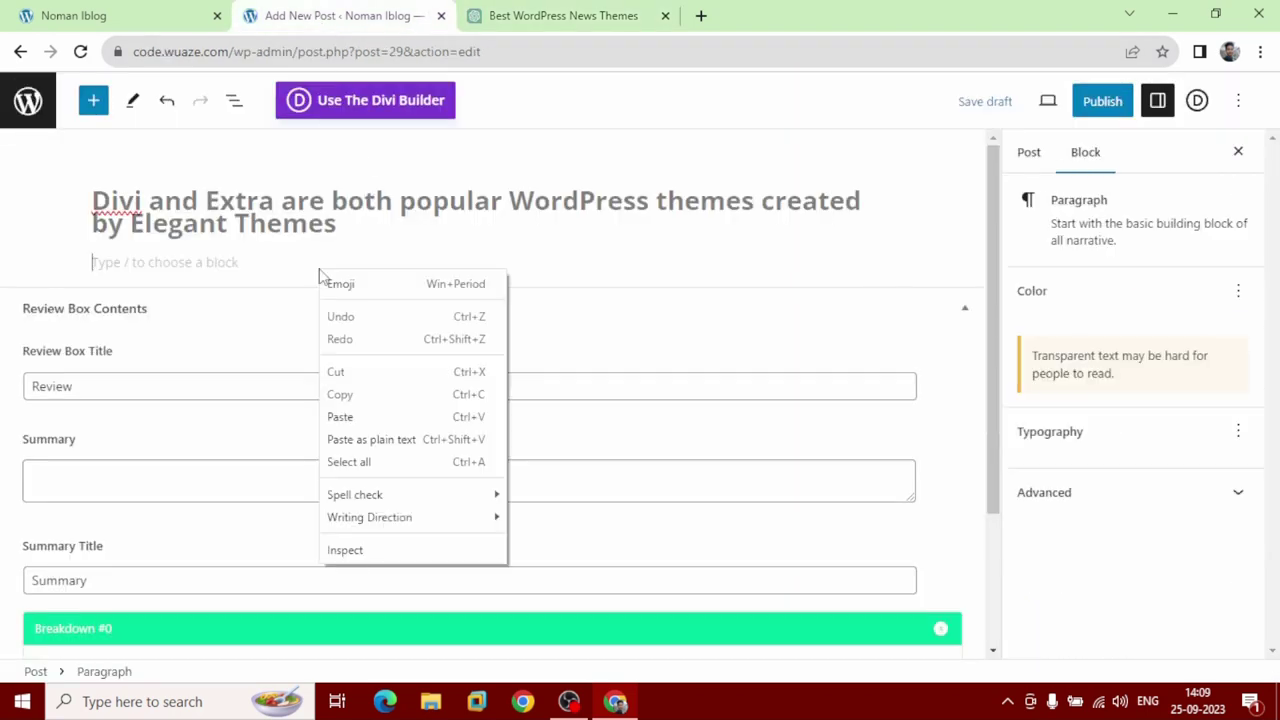
{"action": "left_click", "coordinate": [355, 415]}
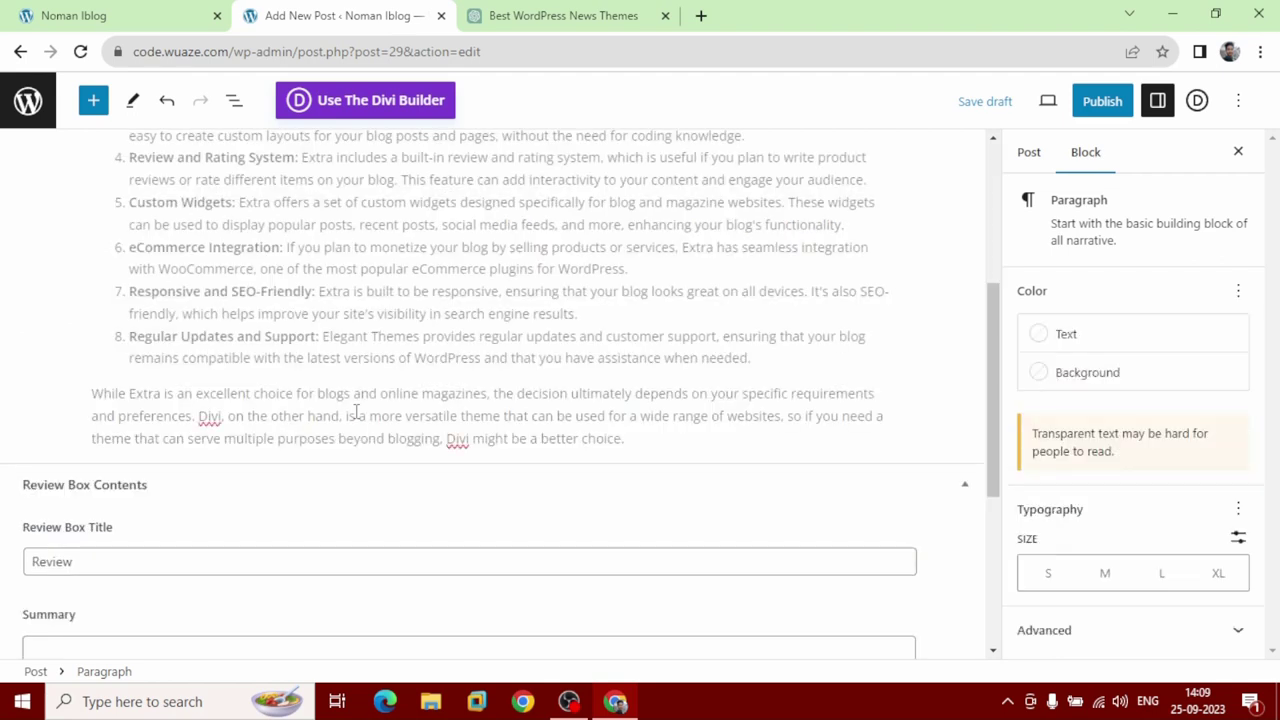
{"action": "left_click", "coordinate": [1030, 153]}
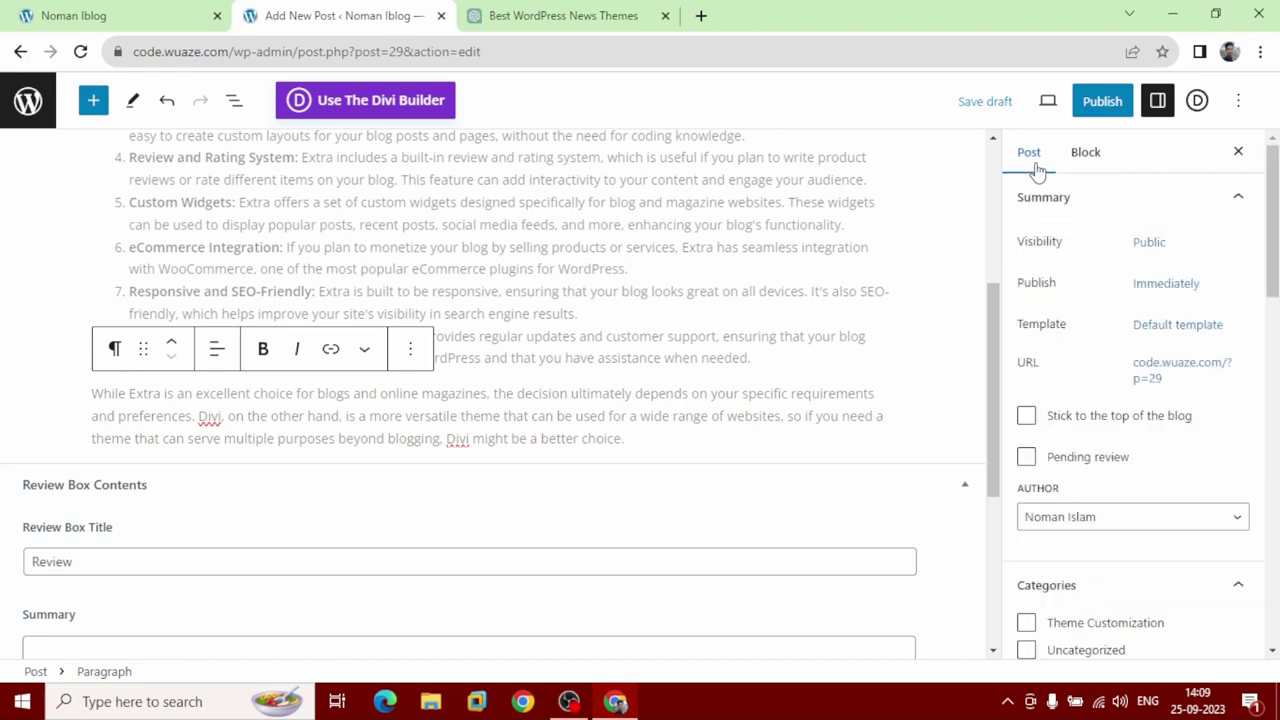
File the post under the Theme Customization category.
{"action": "scroll", "coordinate": [1106, 374], "scroll_direction": "down", "scroll_amount": 3}
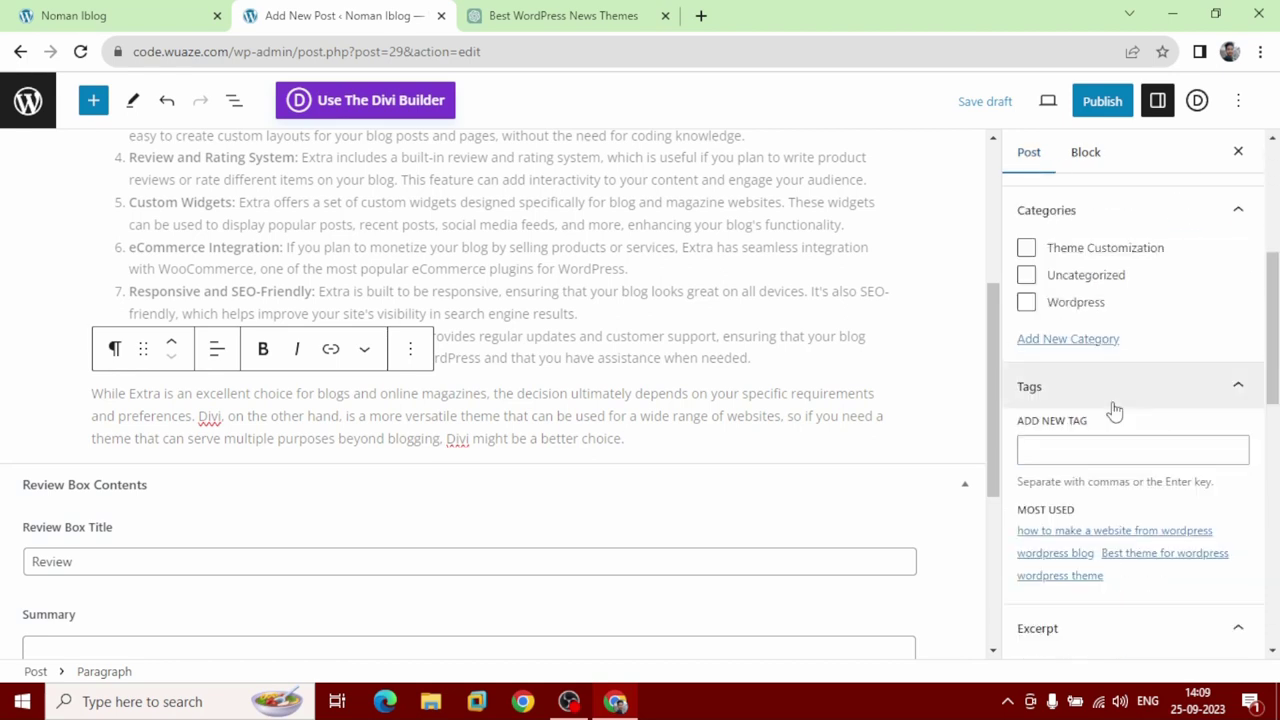
{"action": "scroll", "coordinate": [1114, 412], "scroll_direction": "down", "scroll_amount": 5}
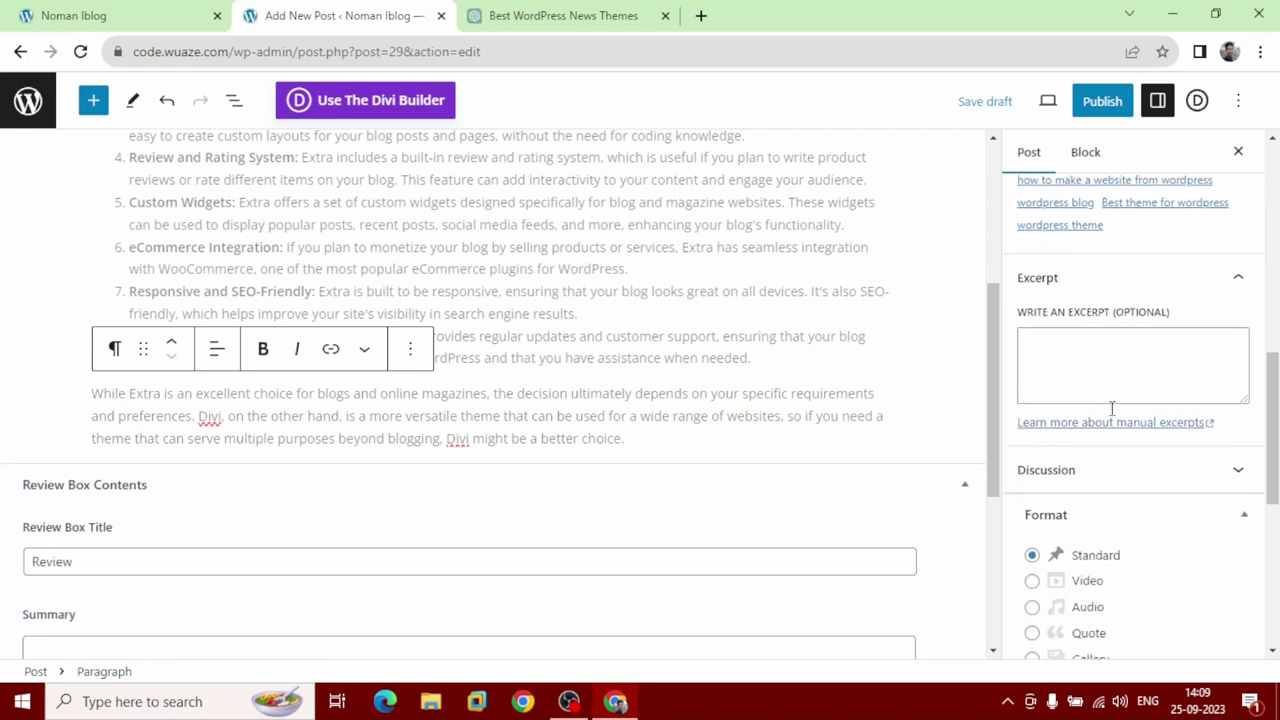
{"action": "scroll", "coordinate": [1111, 408], "scroll_direction": "down", "scroll_amount": 2}
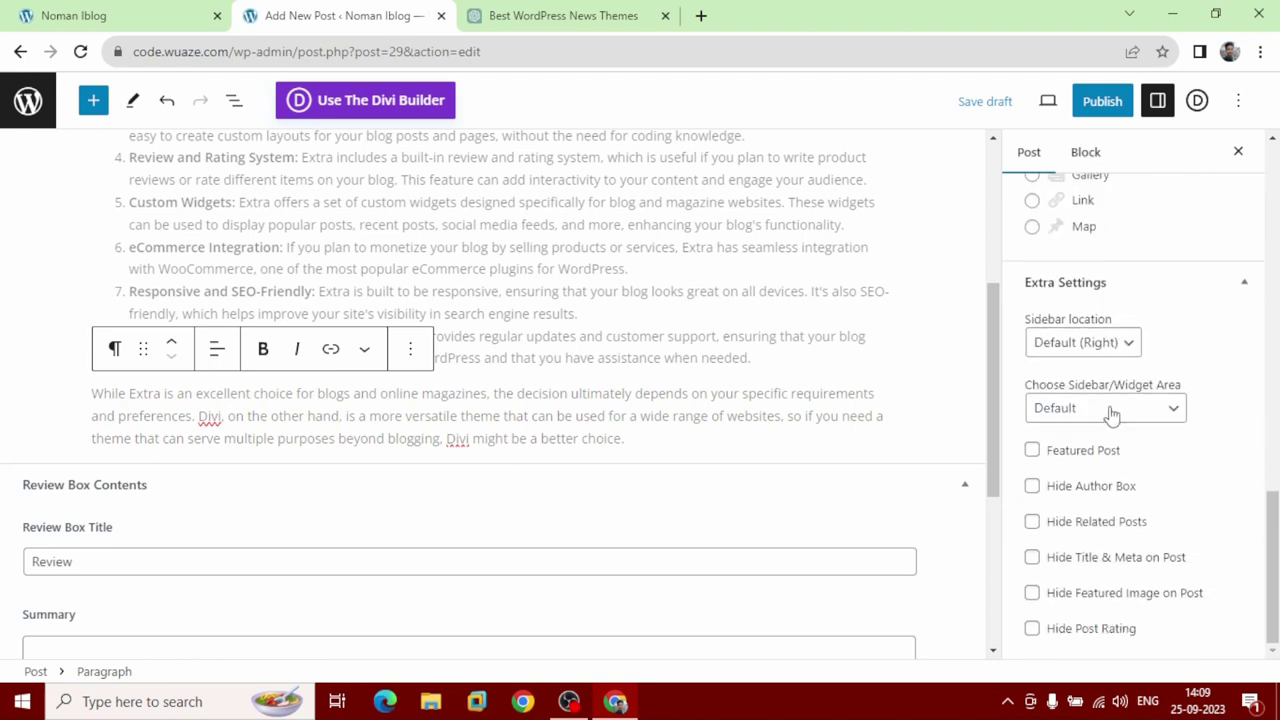
{"action": "scroll", "coordinate": [1108, 410], "scroll_direction": "up", "scroll_amount": 5}
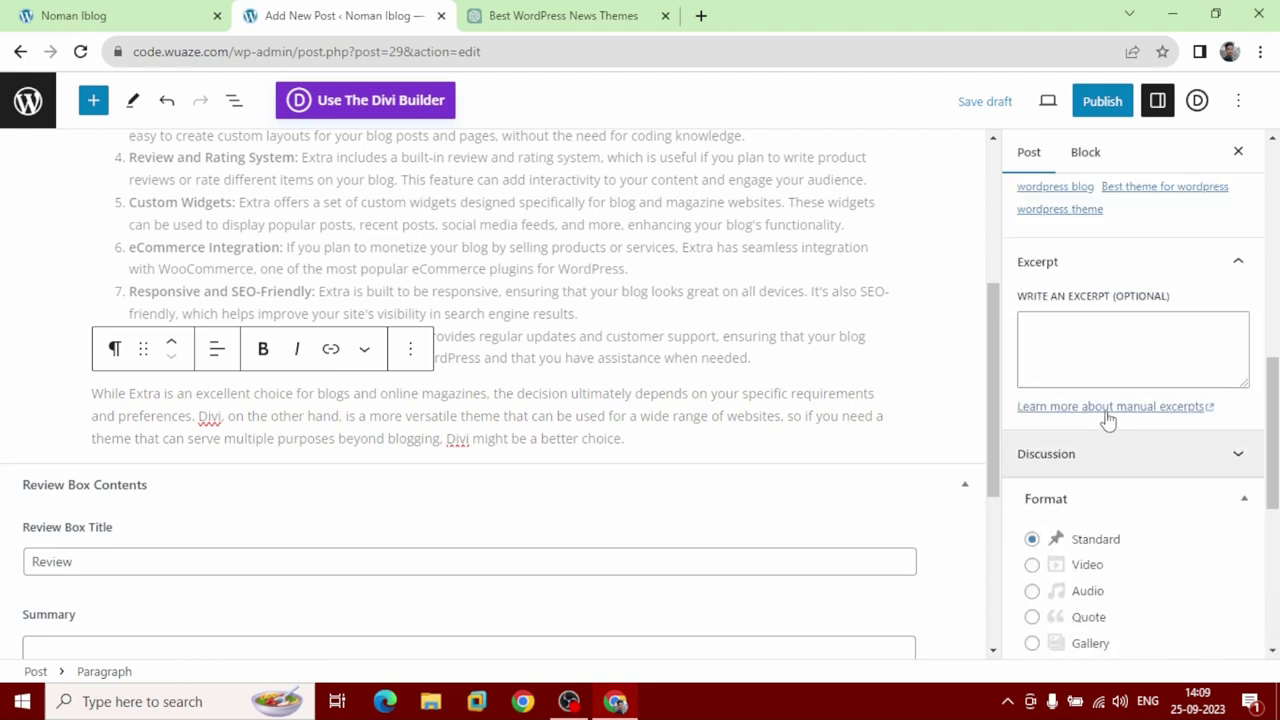
{"action": "scroll", "coordinate": [1107, 415], "scroll_direction": "up", "scroll_amount": 4}
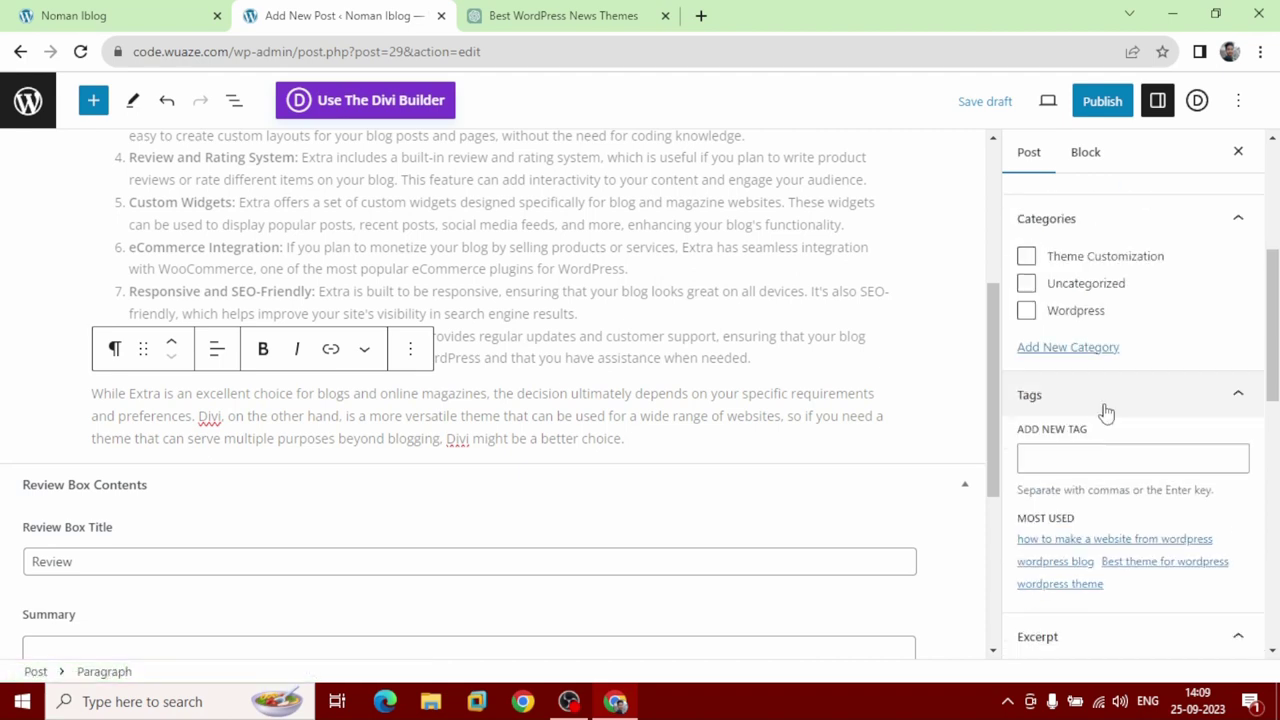
{"action": "scroll", "coordinate": [1105, 410], "scroll_direction": "up", "scroll_amount": 4}
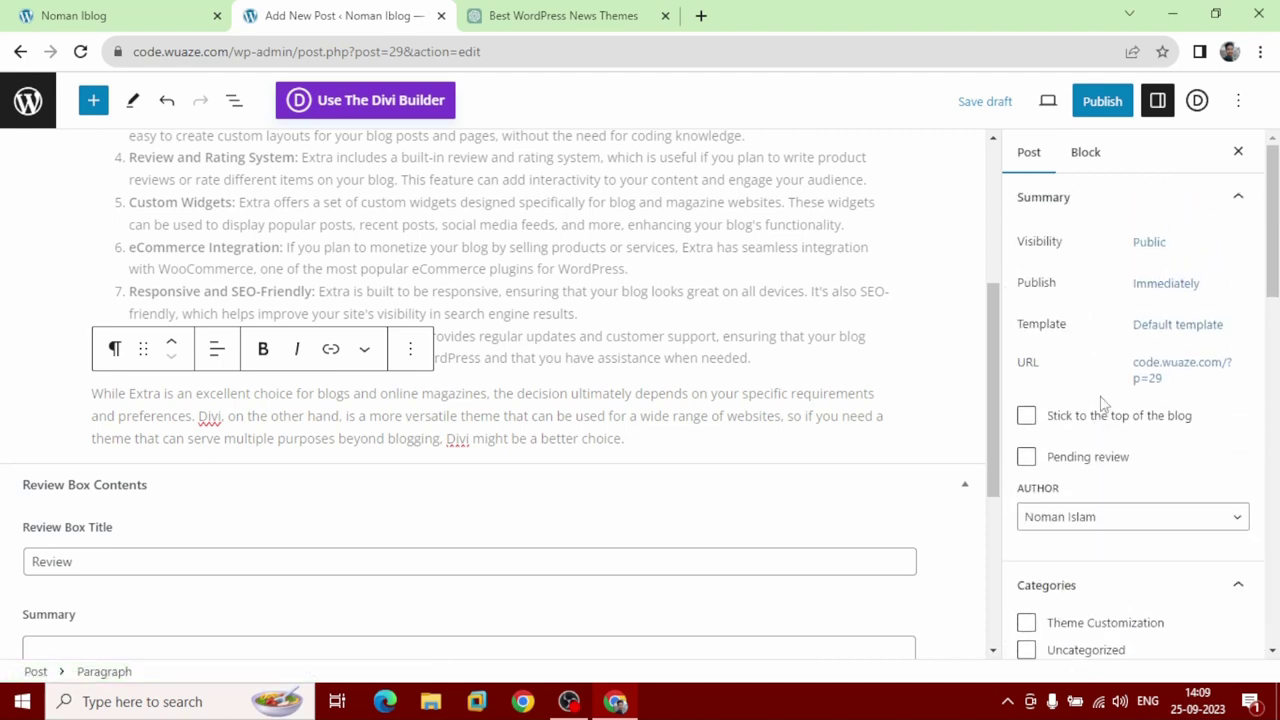
{"action": "scroll", "coordinate": [1101, 402], "scroll_direction": "down", "scroll_amount": 3}
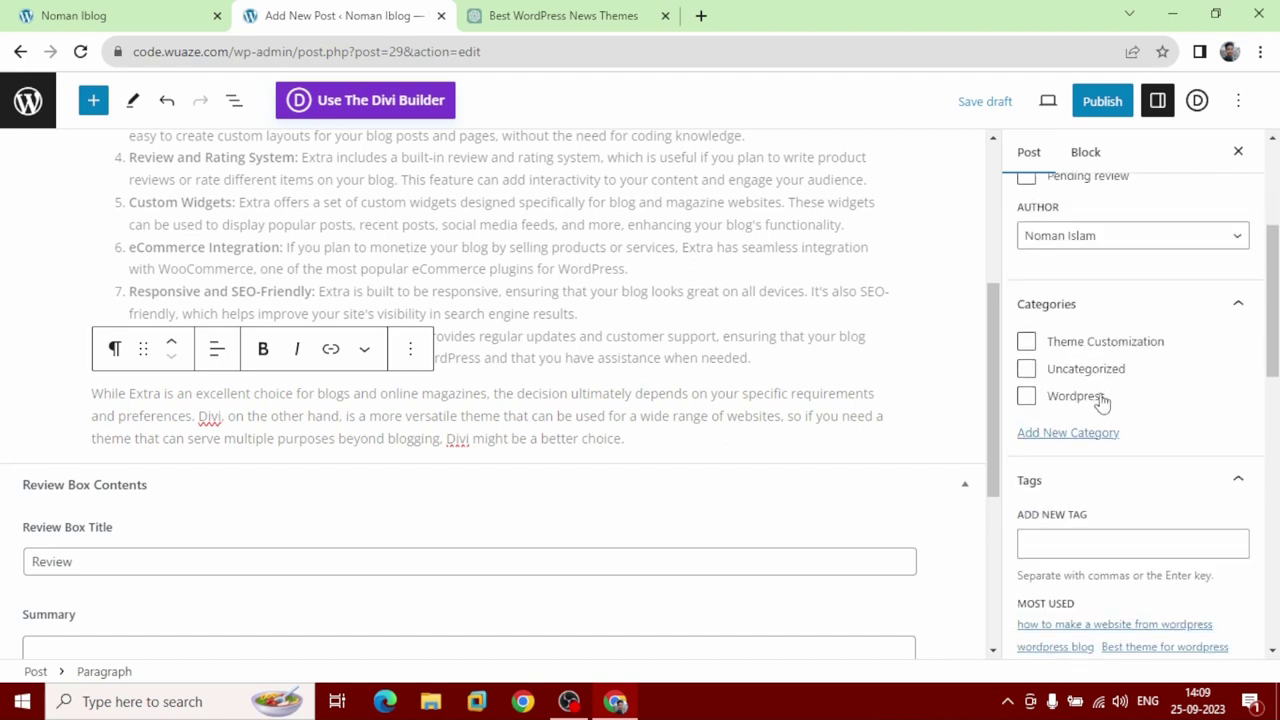
{"action": "left_click", "coordinate": [1030, 343]}
Add the tags 'extra divi' and 'theme customization' to the post.
{"action": "left_click", "coordinate": [1087, 540]}
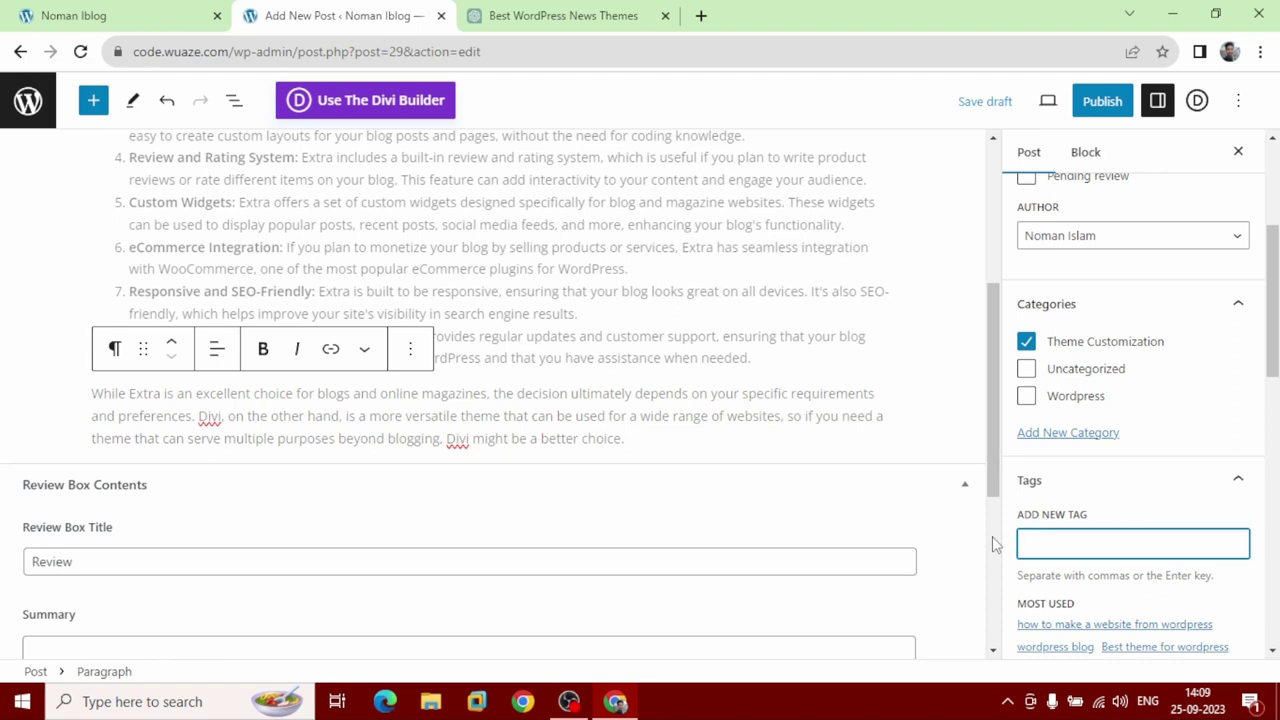
{"action": "type", "text": "extra di"}
{"action": "type", "text": "vi"}
{"action": "key", "text": "Return"}
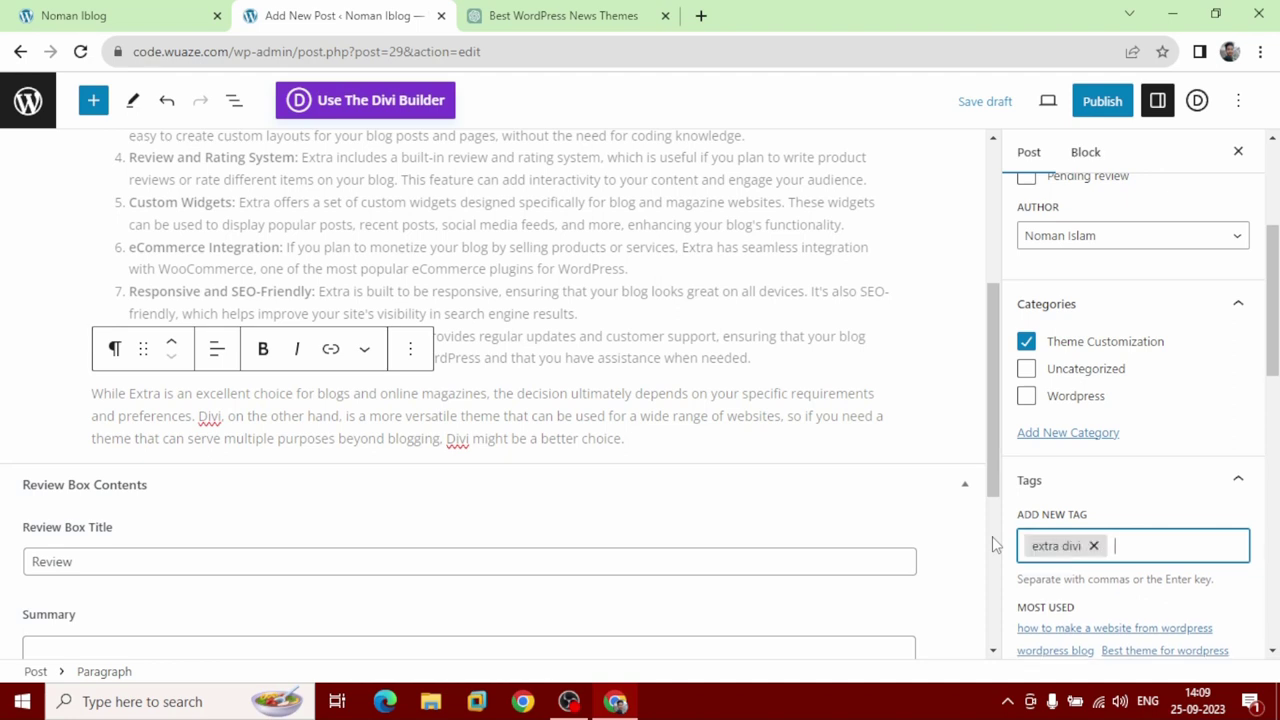
{"action": "type", "text": "theme"}
{"action": "type", "text": " custom"}
{"action": "key", "text": "BackSpace"}
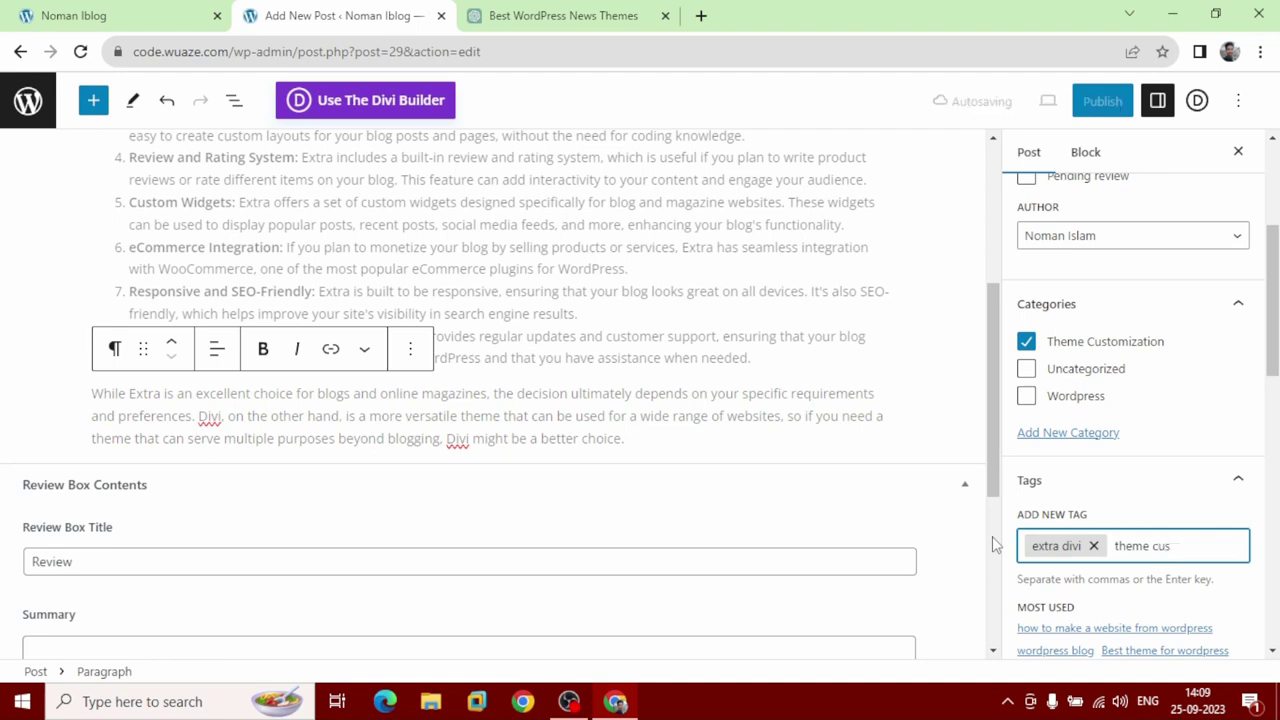
{"action": "type", "text": "tomization"}
{"action": "key", "text": "Return"}
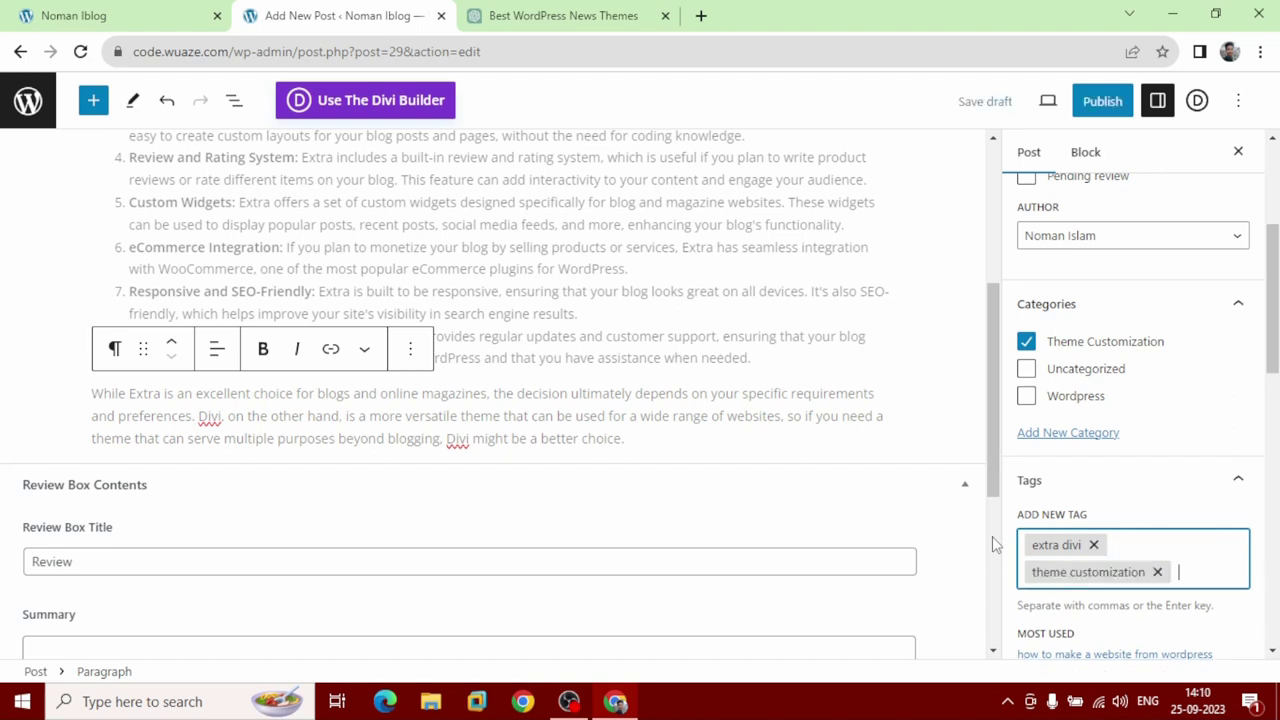
Paste ChatGPT's 'Extra is an excellent choice…preferences.' sentence as the plain-text post excerpt.
{"action": "scroll", "coordinate": [992, 536], "scroll_direction": "down", "scroll_amount": 3}
{"action": "scroll", "coordinate": [1033, 530], "scroll_direction": "down", "scroll_amount": 3}
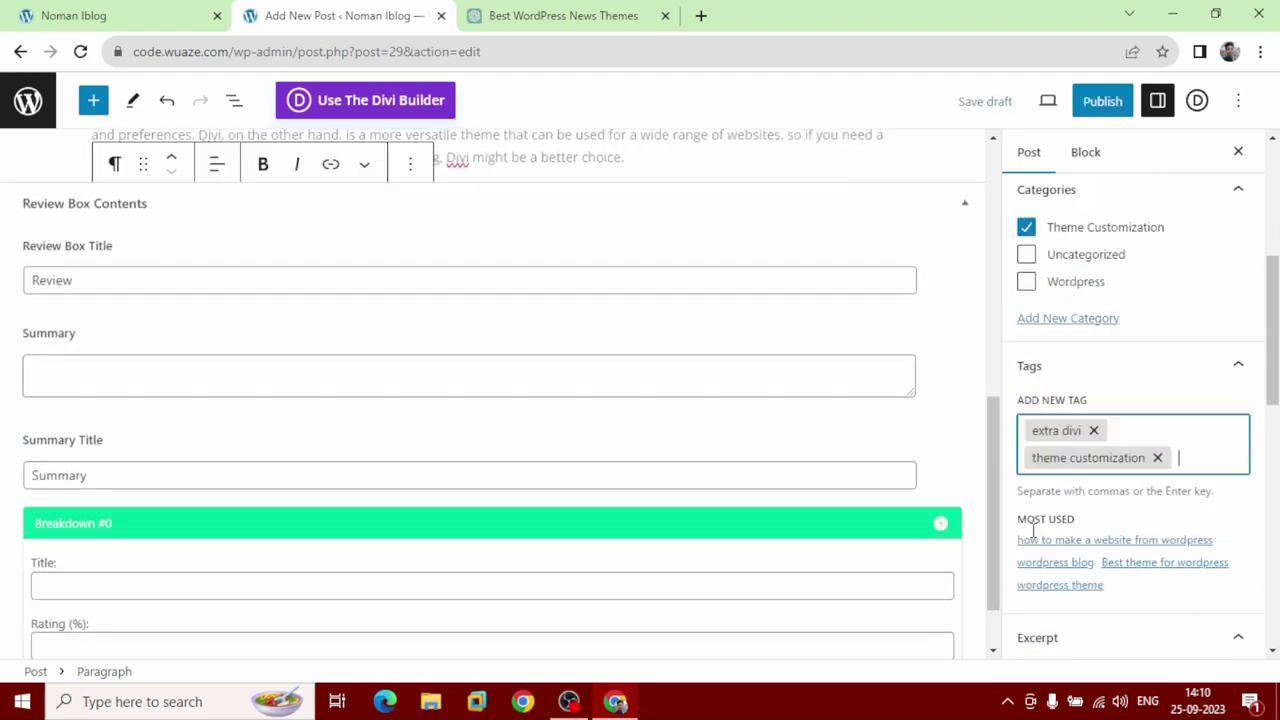
{"action": "scroll", "coordinate": [1033, 530], "scroll_direction": "down", "scroll_amount": 1}
{"action": "left_click", "coordinate": [1052, 478]}
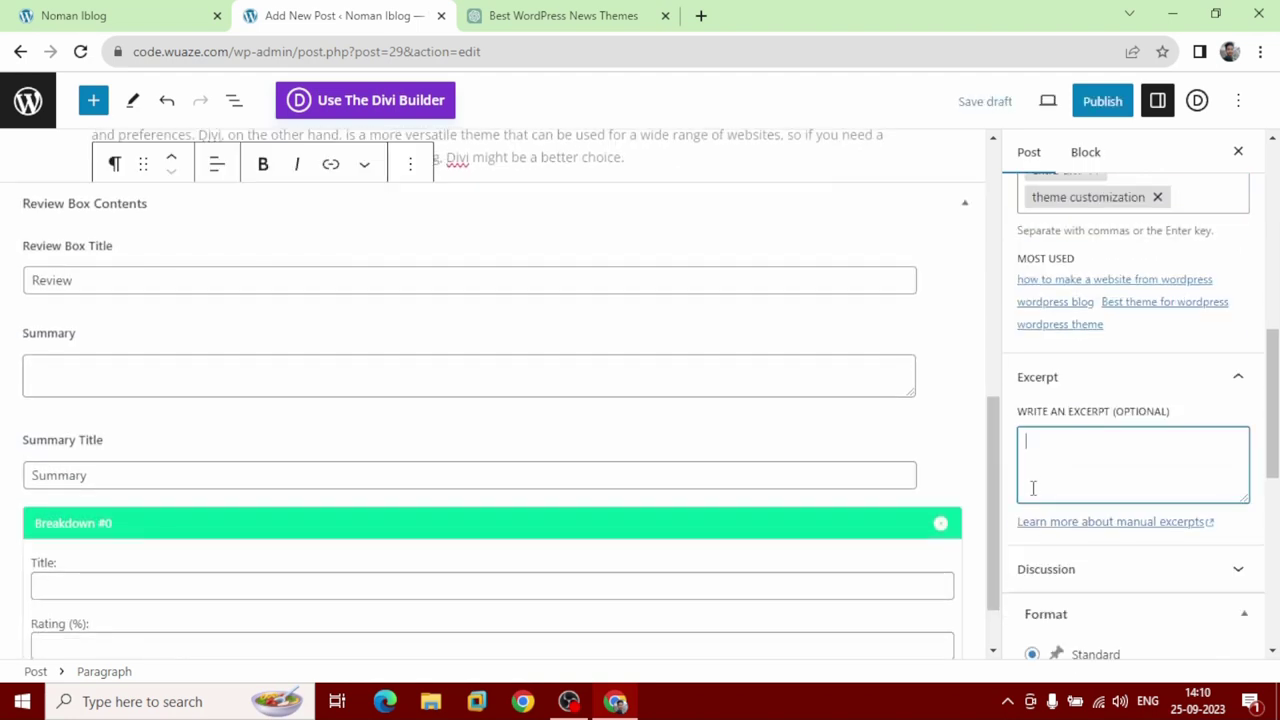
{"action": "left_click", "coordinate": [555, 24]}
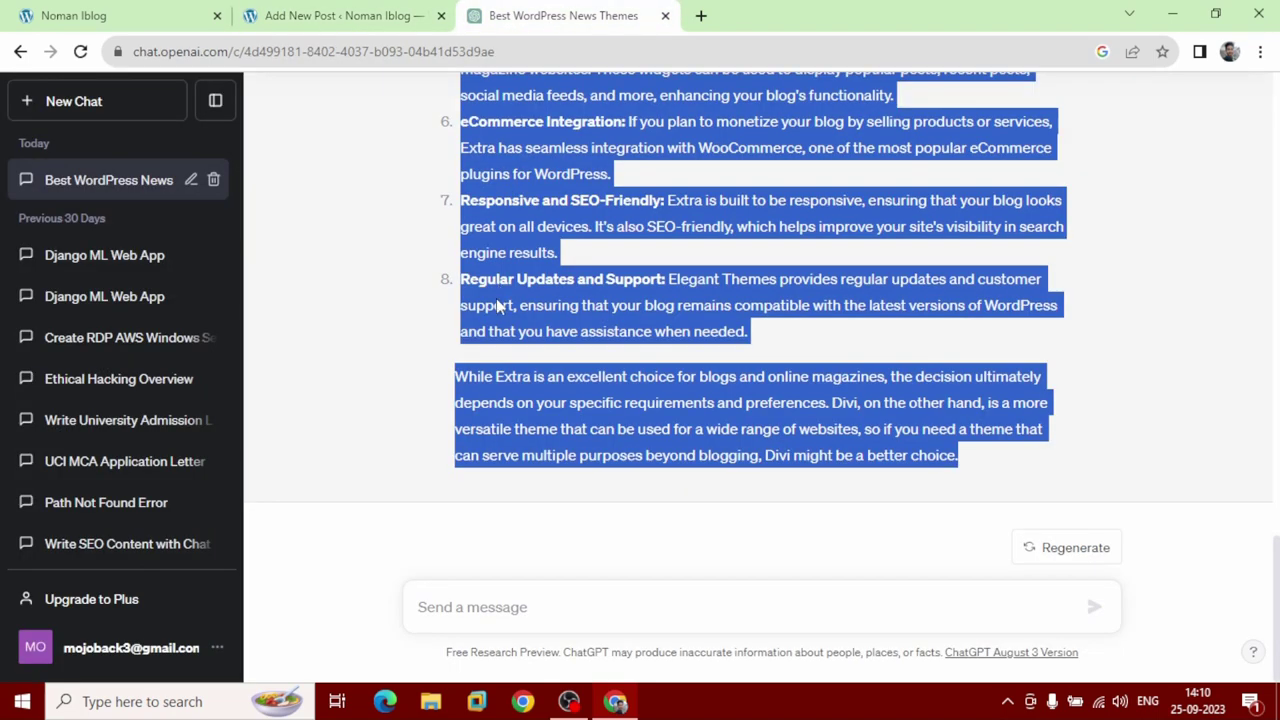
{"action": "left_click", "coordinate": [479, 377]}
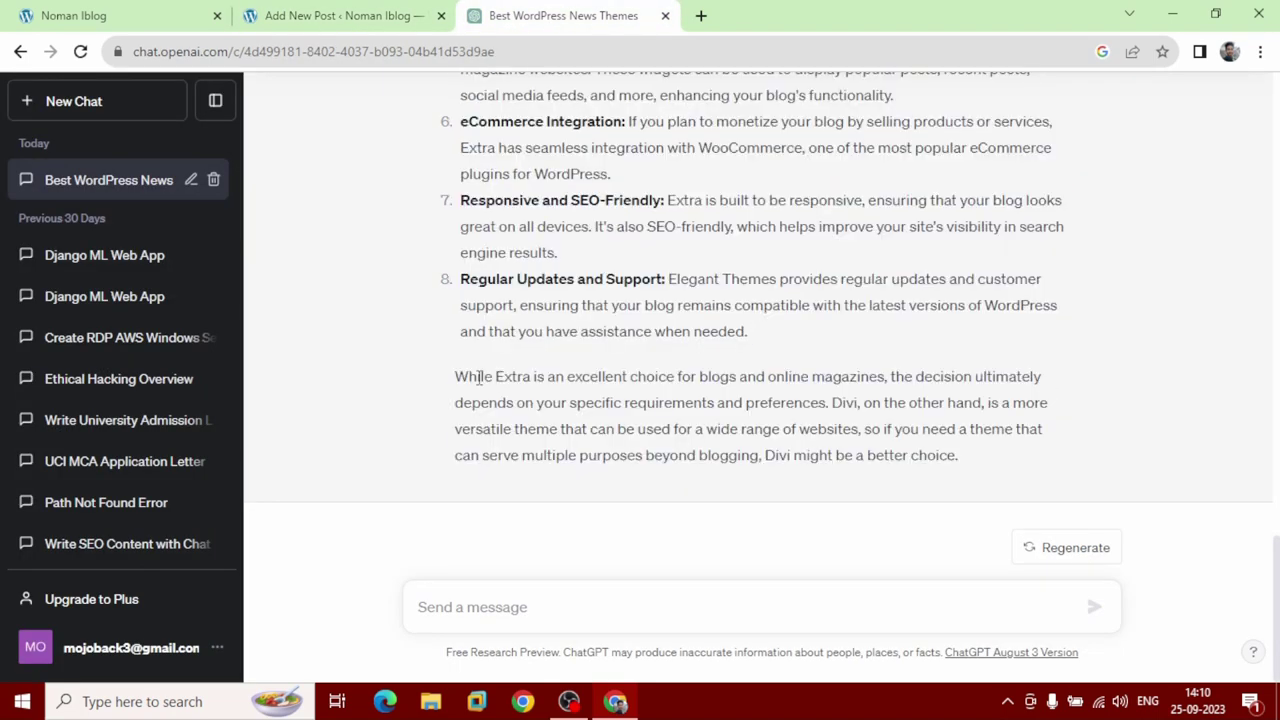
{"action": "left_click_drag", "start_coordinate": [496, 377], "coordinate": [831, 400]}
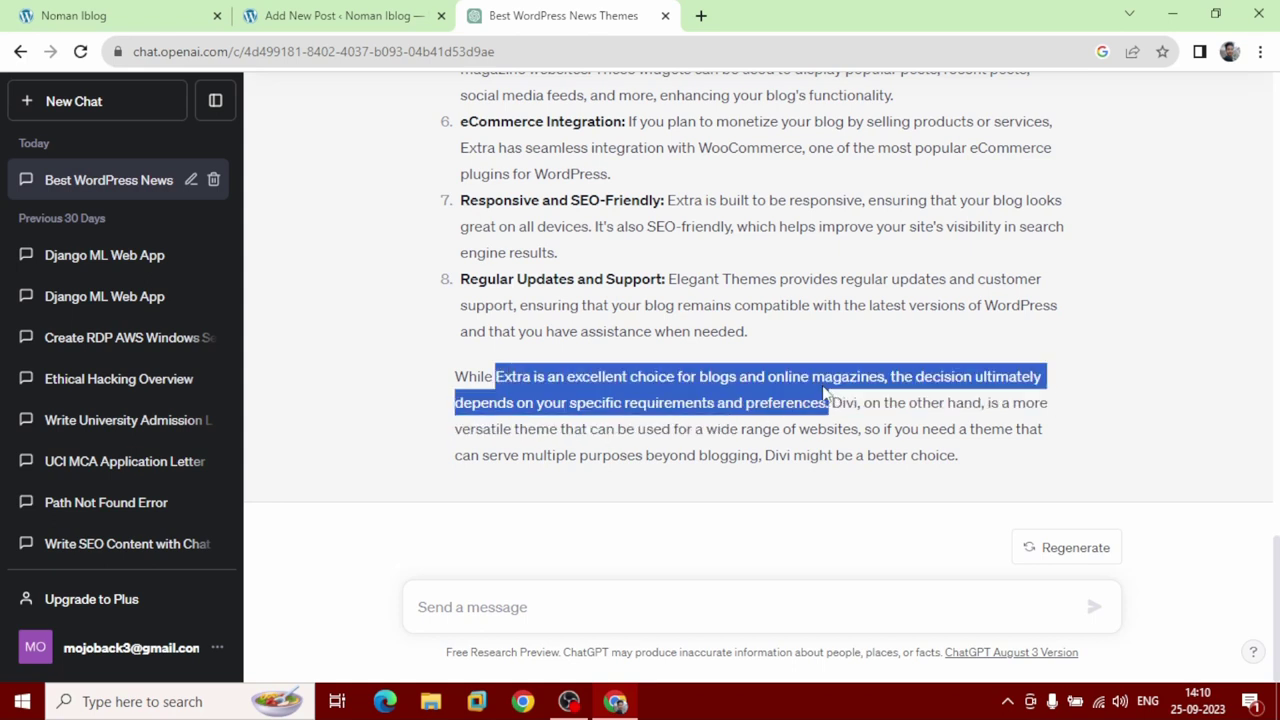
{"action": "right_click", "coordinate": [809, 383]}
{"action": "left_click", "coordinate": [823, 394]}
{"action": "left_click", "coordinate": [334, 16]}
{"action": "left_click", "coordinate": [1049, 461]}
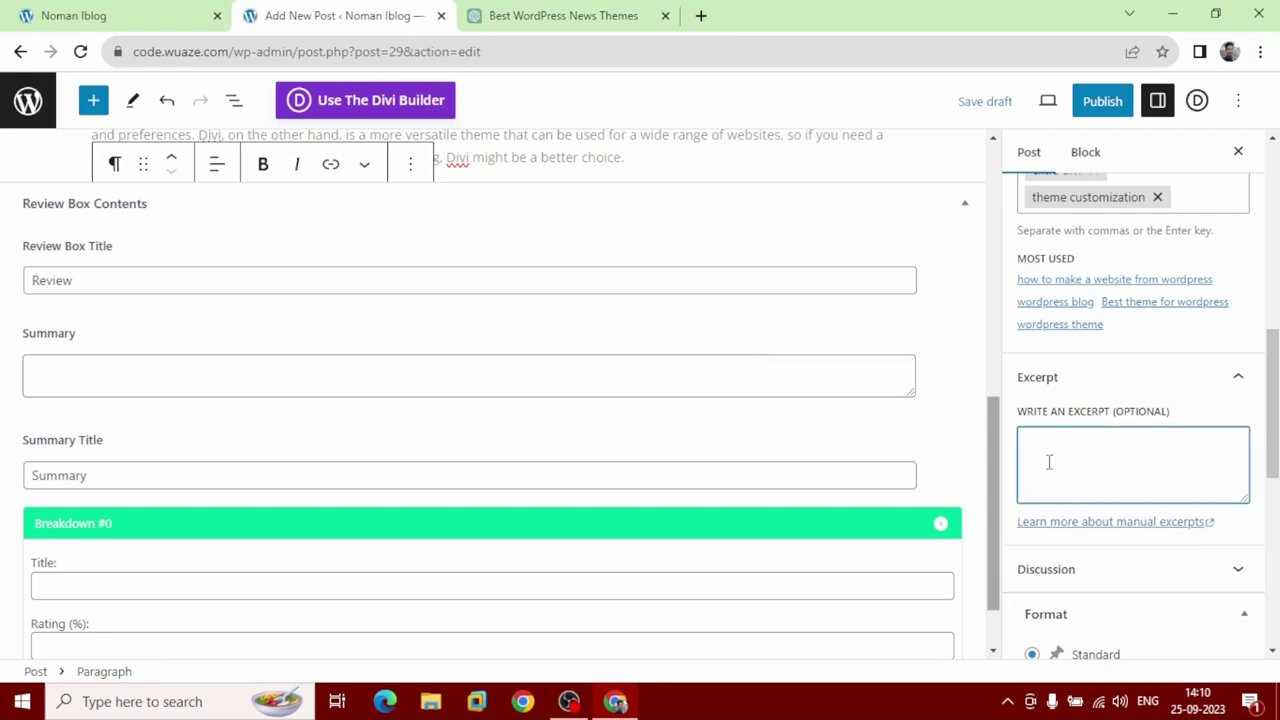
{"action": "right_click", "coordinate": [1049, 461]}
{"action": "left_click", "coordinate": [1063, 334]}
Tick Featured Post under Extra Settings.
{"action": "scroll", "coordinate": [1063, 529], "scroll_direction": "down", "scroll_amount": 6}
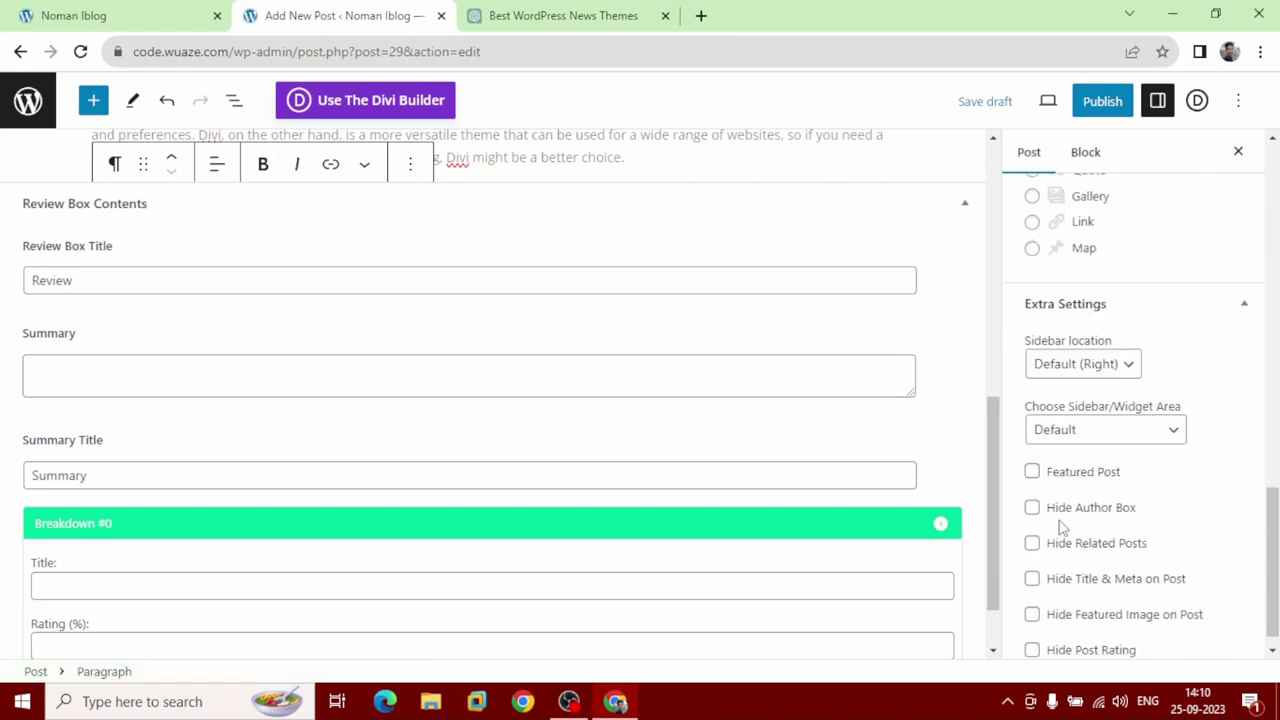
{"action": "left_click", "coordinate": [1032, 455]}
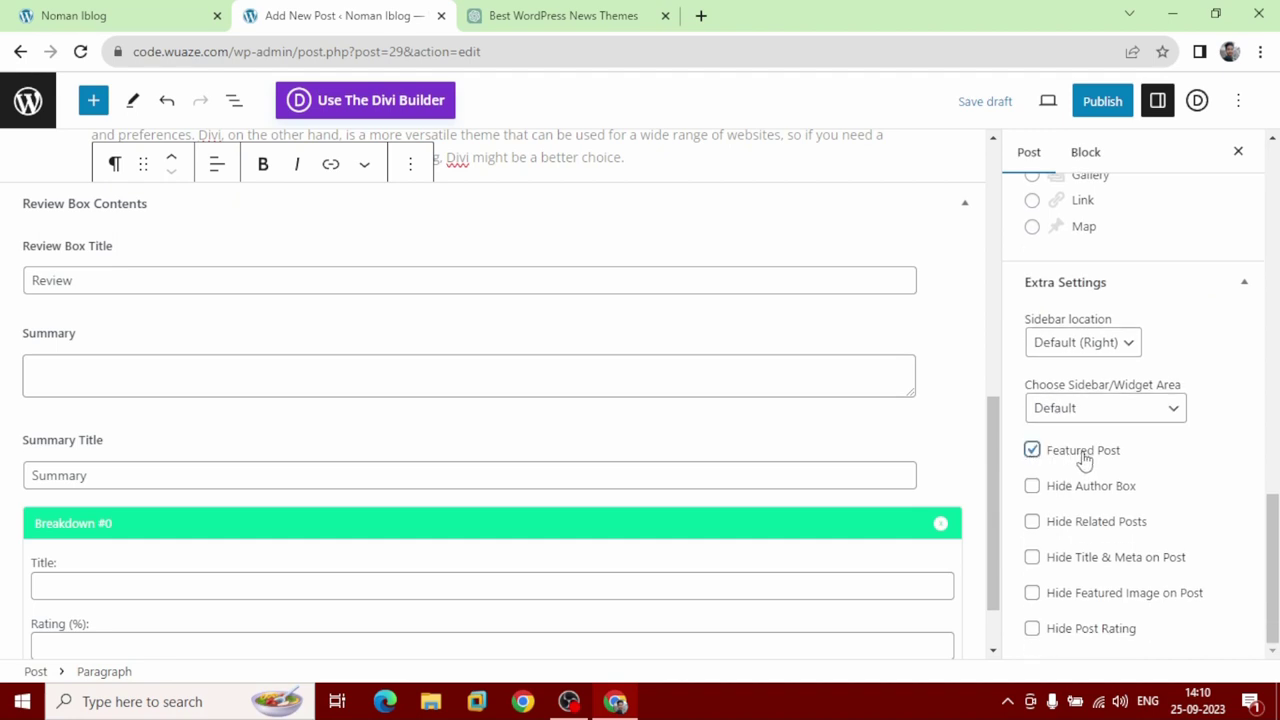
{"action": "scroll", "coordinate": [1040, 462], "scroll_direction": "up", "scroll_amount": 10}
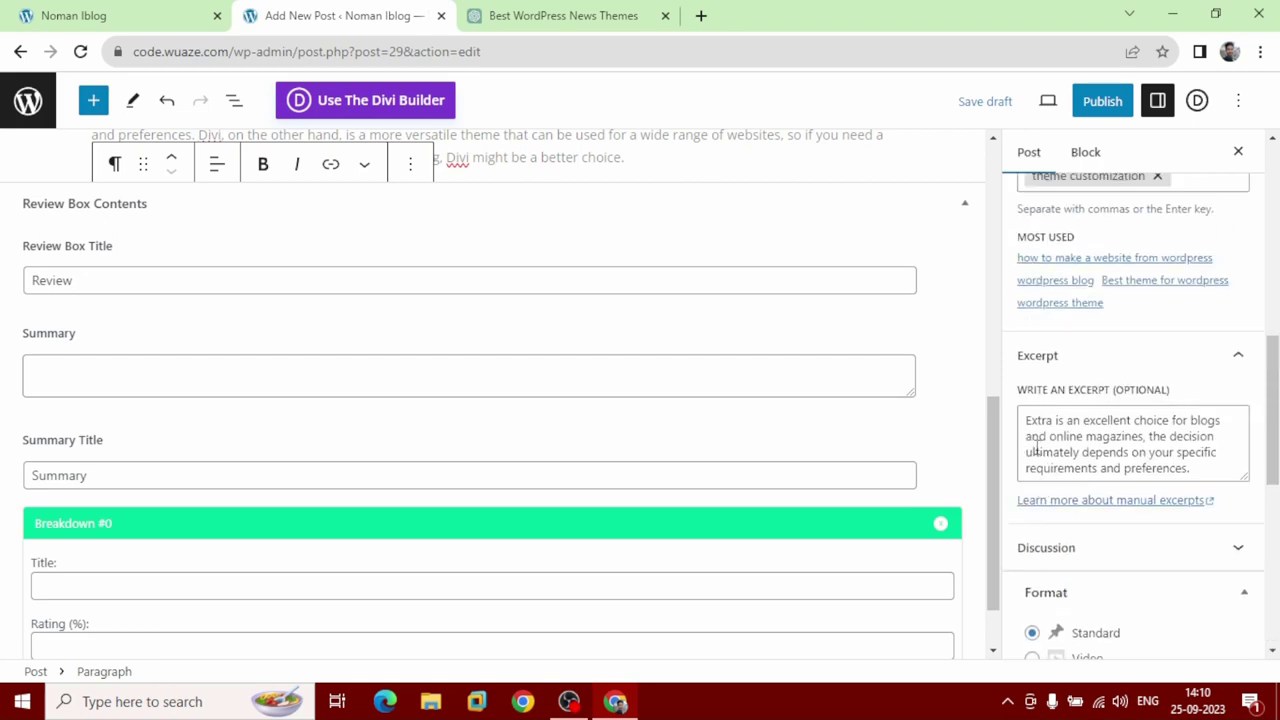
{"action": "scroll", "coordinate": [1038, 451], "scroll_direction": "up", "scroll_amount": 3}
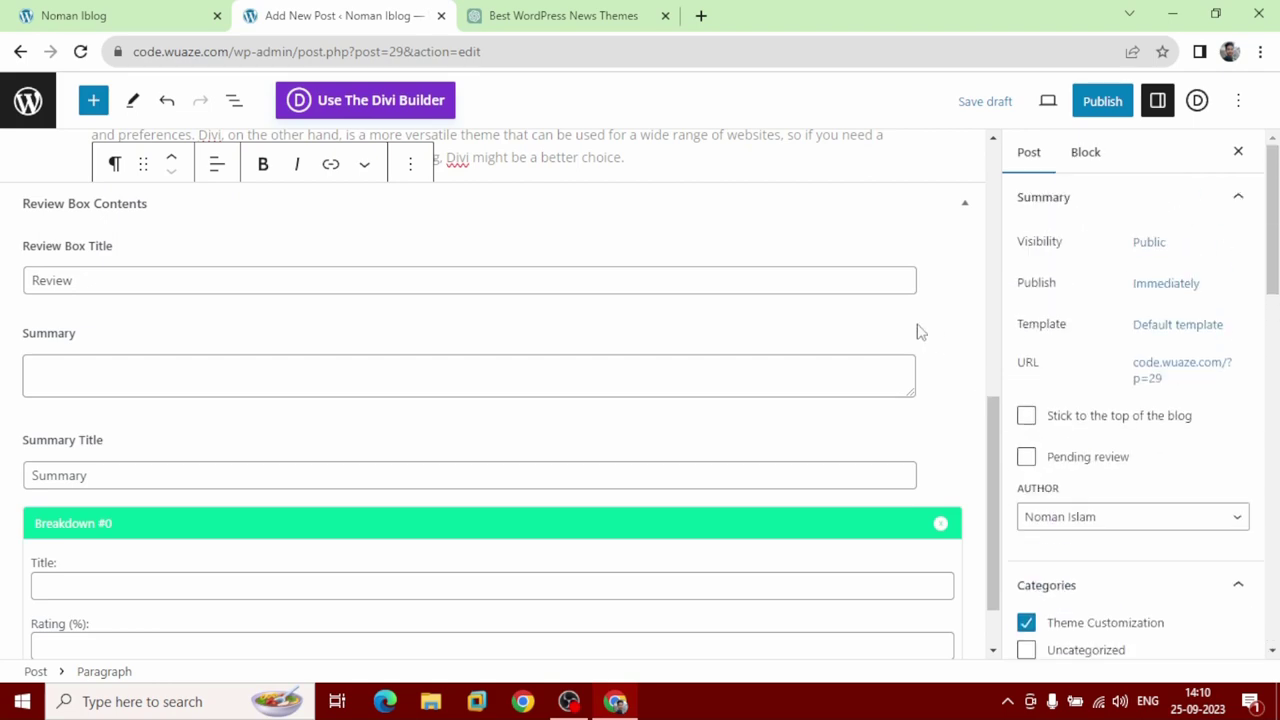
{"action": "scroll", "coordinate": [723, 266], "scroll_direction": "up", "scroll_amount": 10}
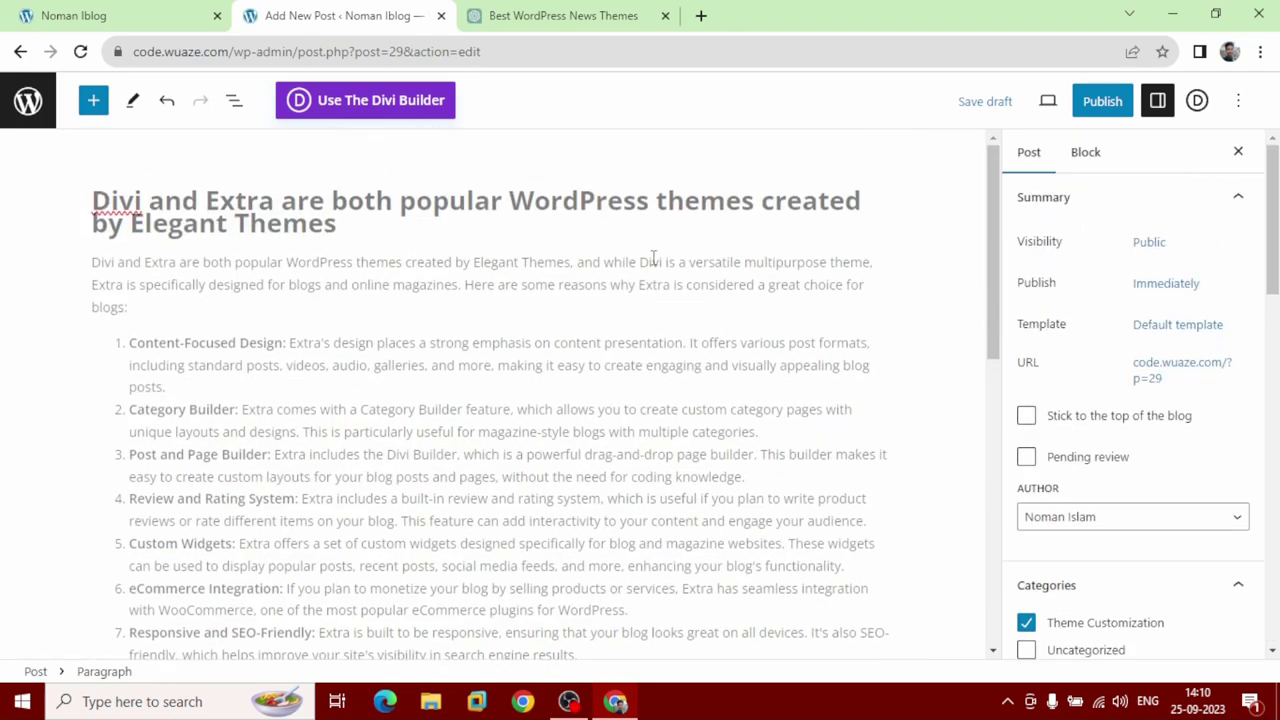
Insert a Post Featured Image block found by searching 'featured' and move it up three places under the title.
{"action": "left_click", "coordinate": [362, 228]}
{"action": "left_click", "coordinate": [92, 101]}
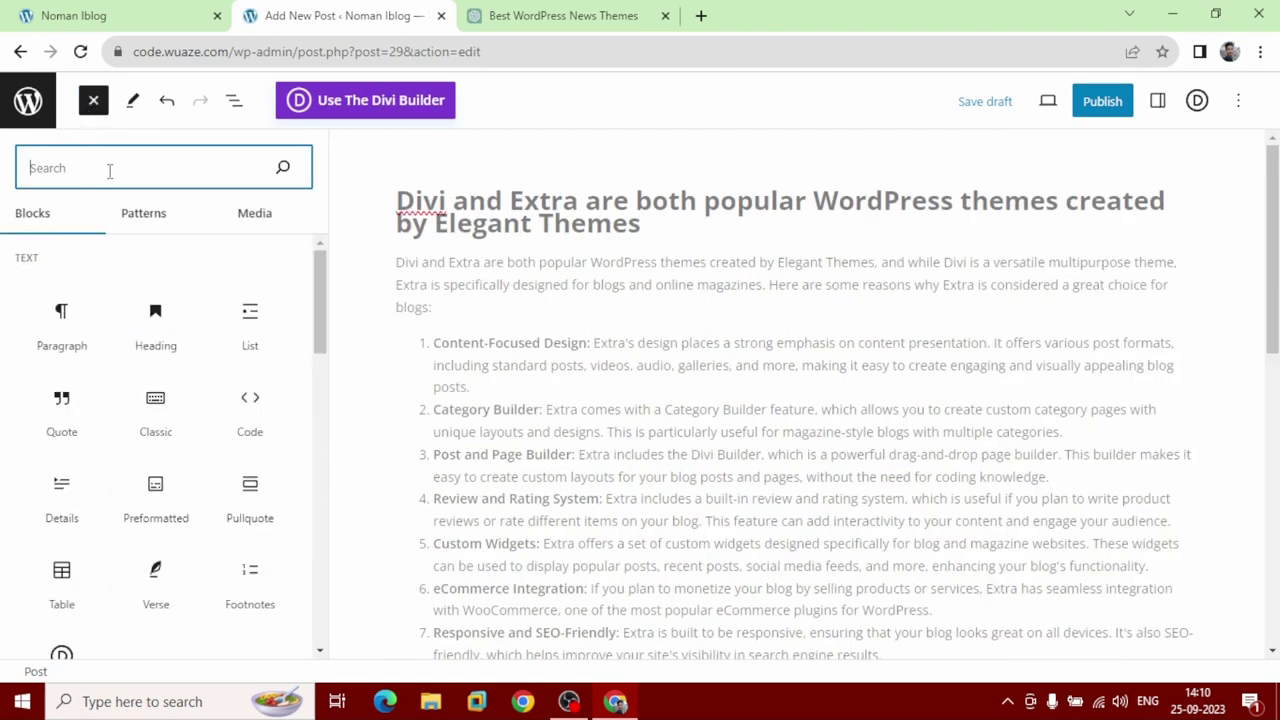
{"action": "type", "text": "featur"}
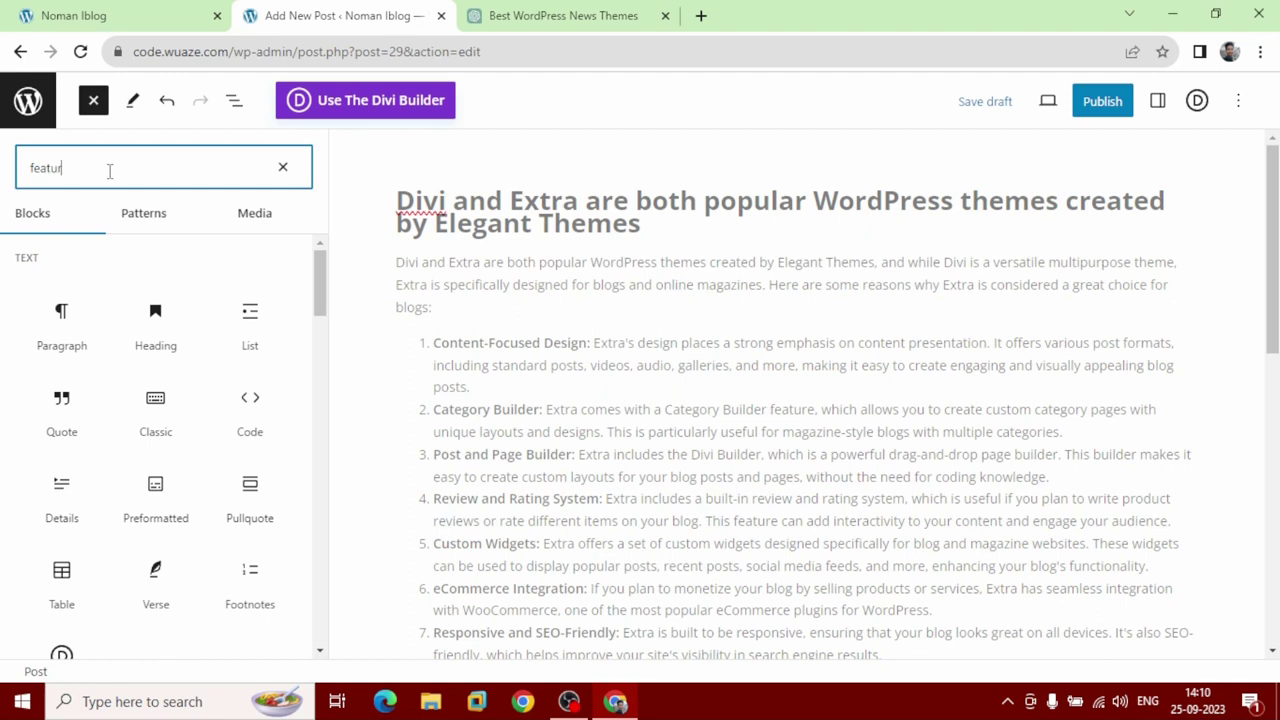
{"action": "type", "text": "ed"}
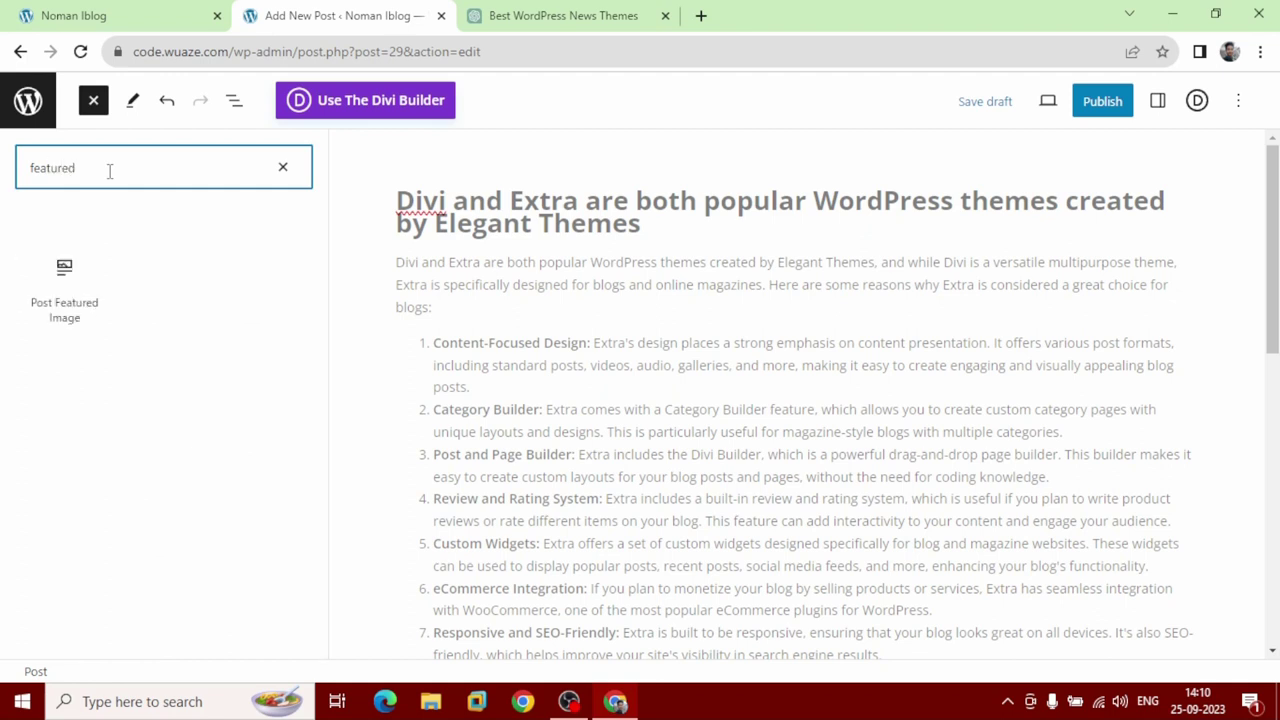
{"action": "left_click", "coordinate": [96, 289]}
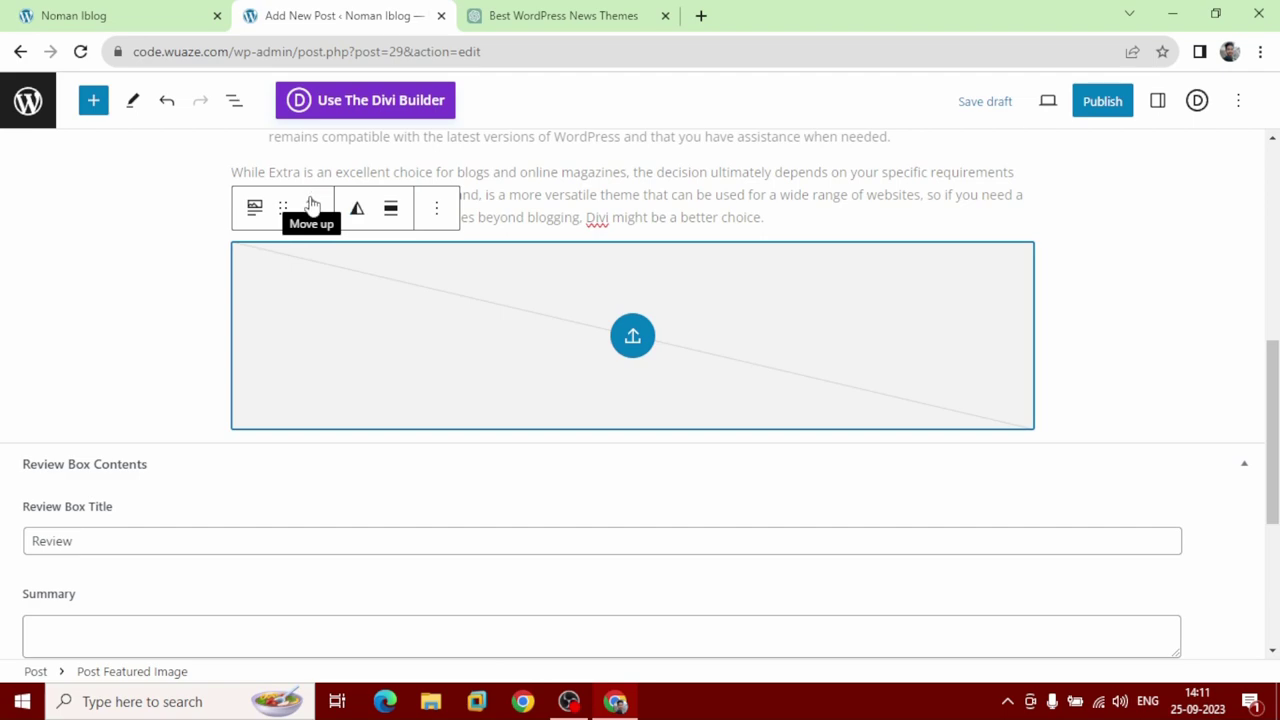
{"action": "left_click", "coordinate": [312, 207]}
{"action": "left_click", "coordinate": [312, 207]}
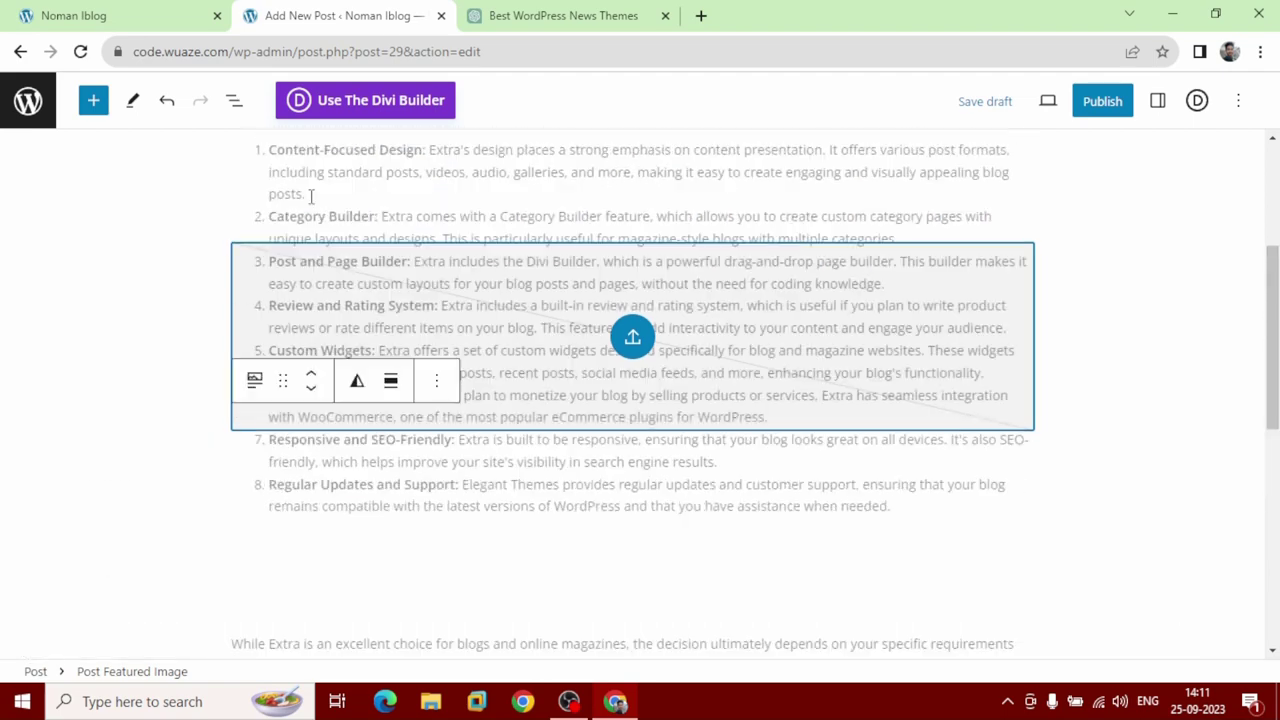
{"action": "left_click", "coordinate": [312, 207]}
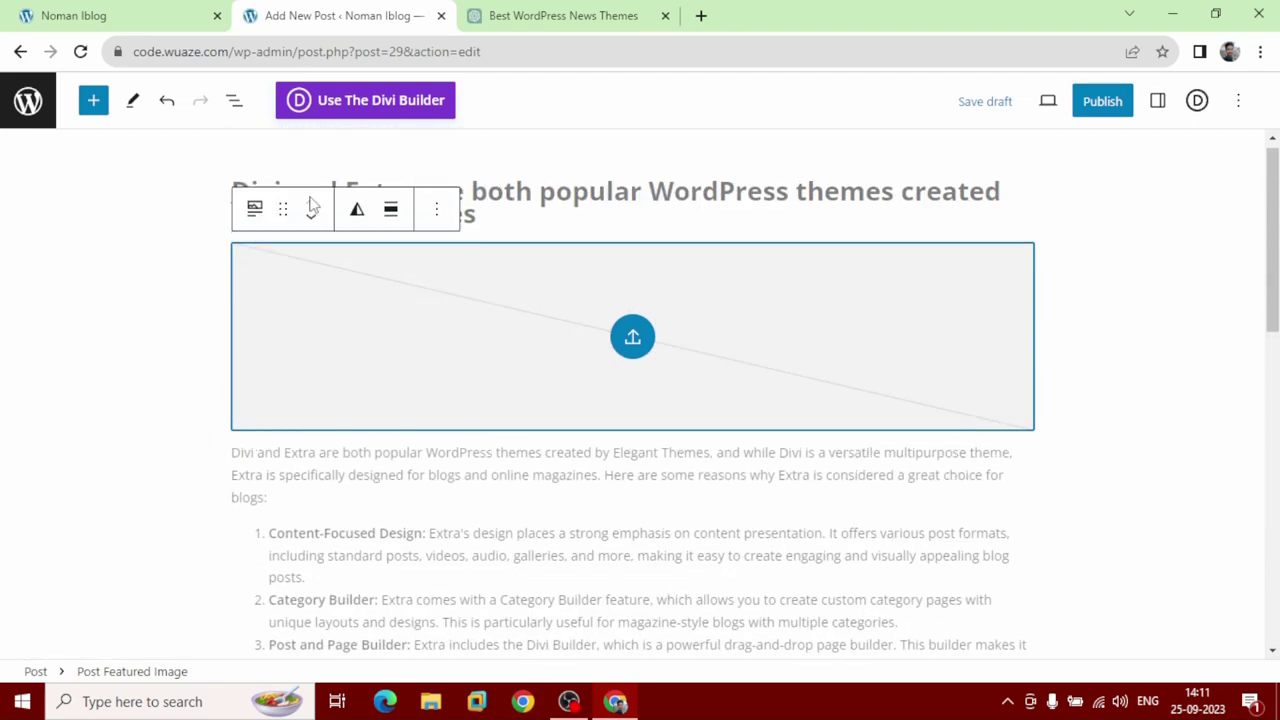
Upload How-to-write-SEO-content-with-Chatgpt.png and select it for the featured image block.
{"action": "left_click", "coordinate": [633, 338]}
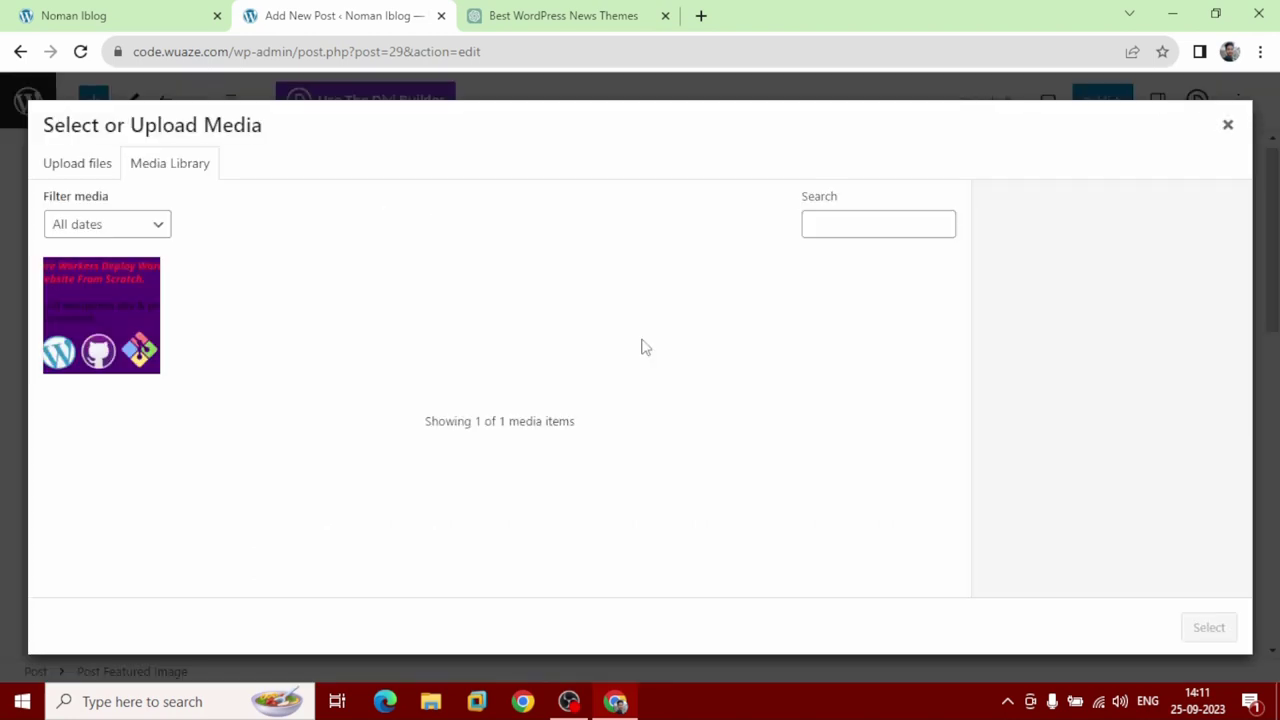
{"action": "left_click", "coordinate": [75, 165]}
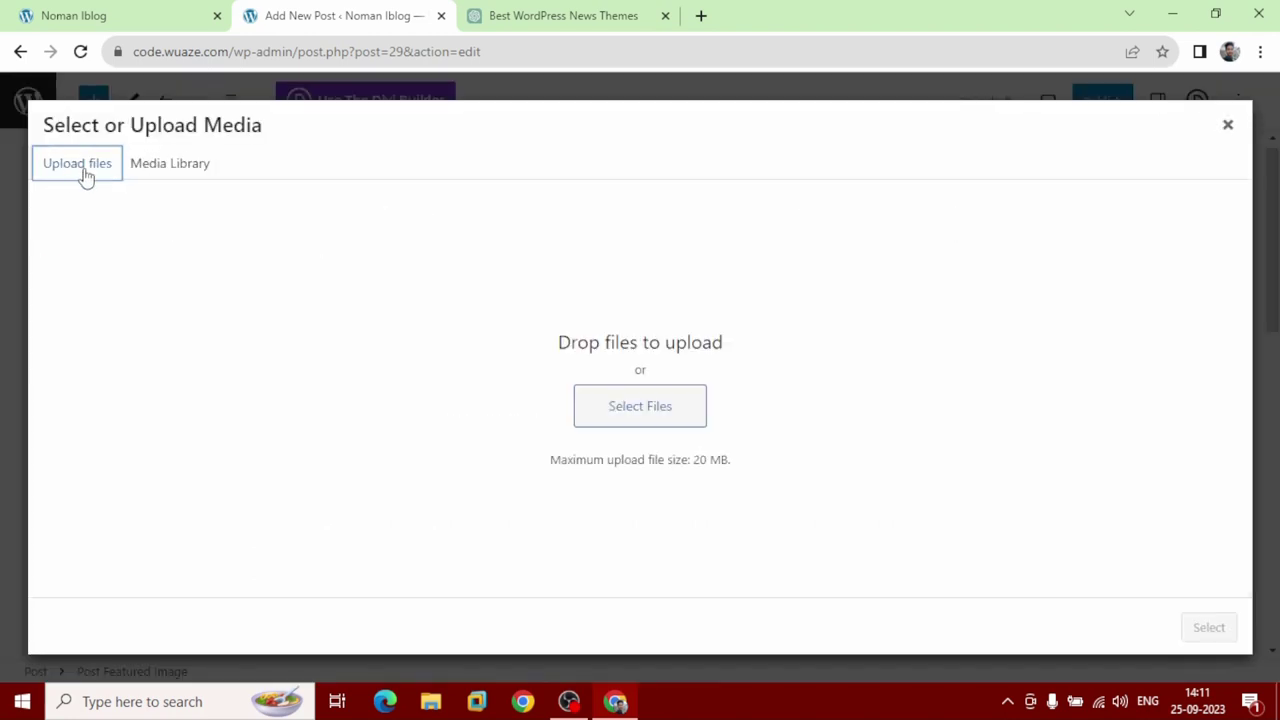
{"action": "left_click", "coordinate": [666, 428]}
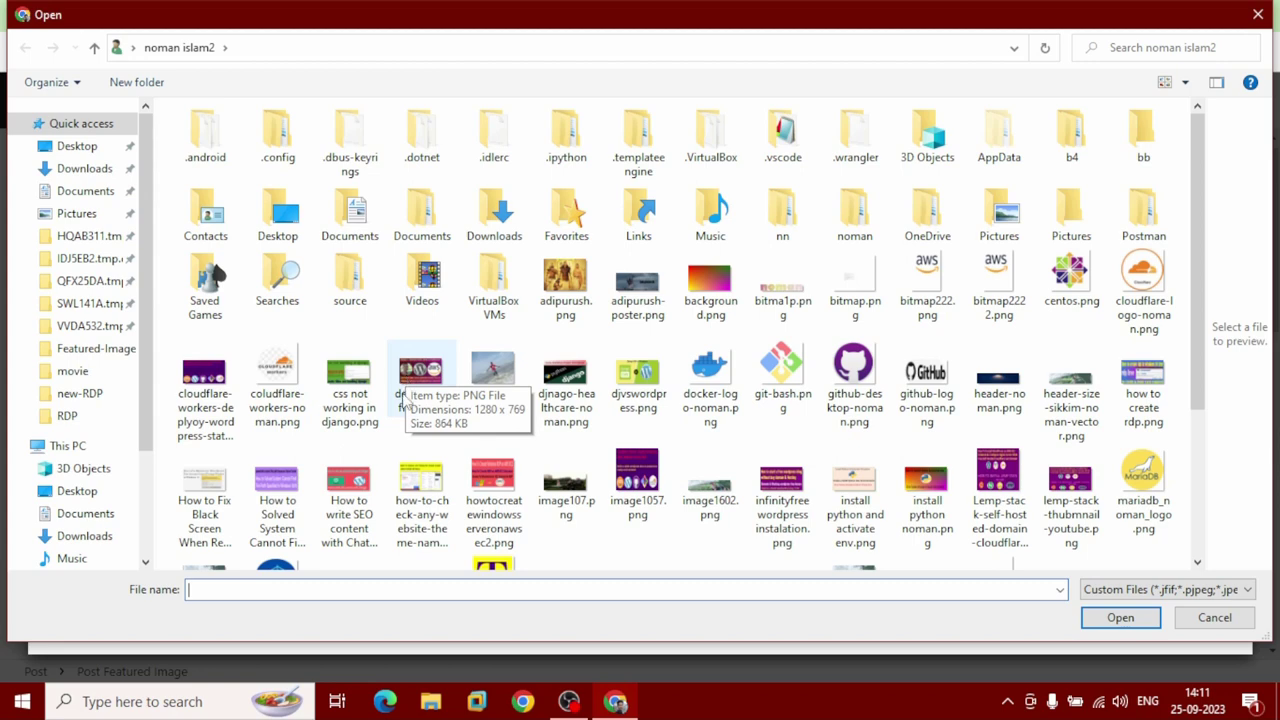
{"action": "left_click", "coordinate": [357, 484]}
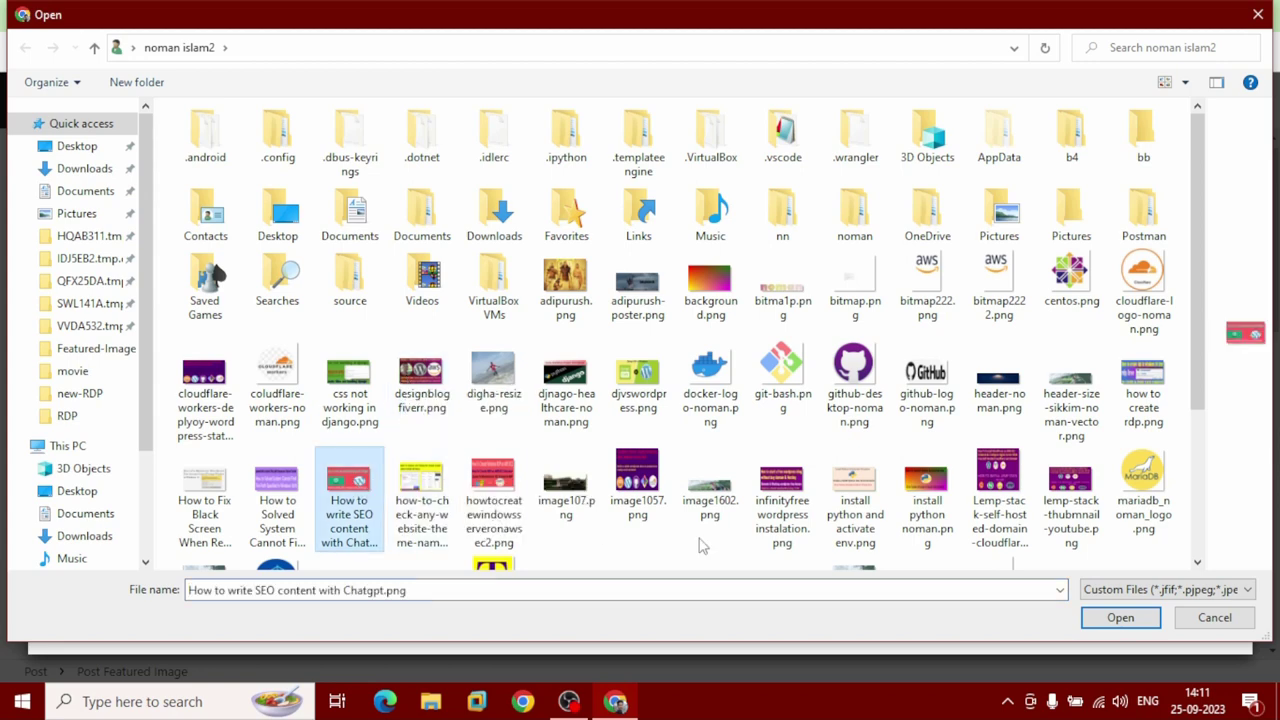
{"action": "left_click", "coordinate": [1110, 622]}
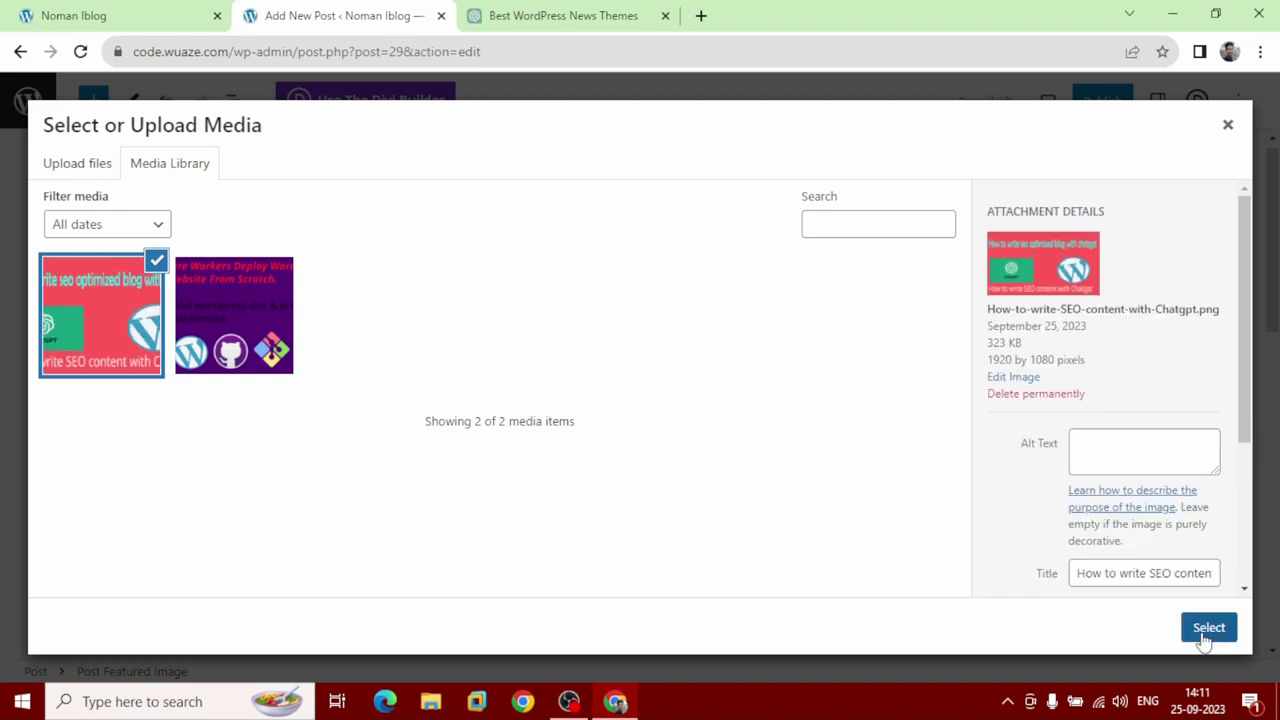
{"action": "left_click", "coordinate": [1206, 630]}
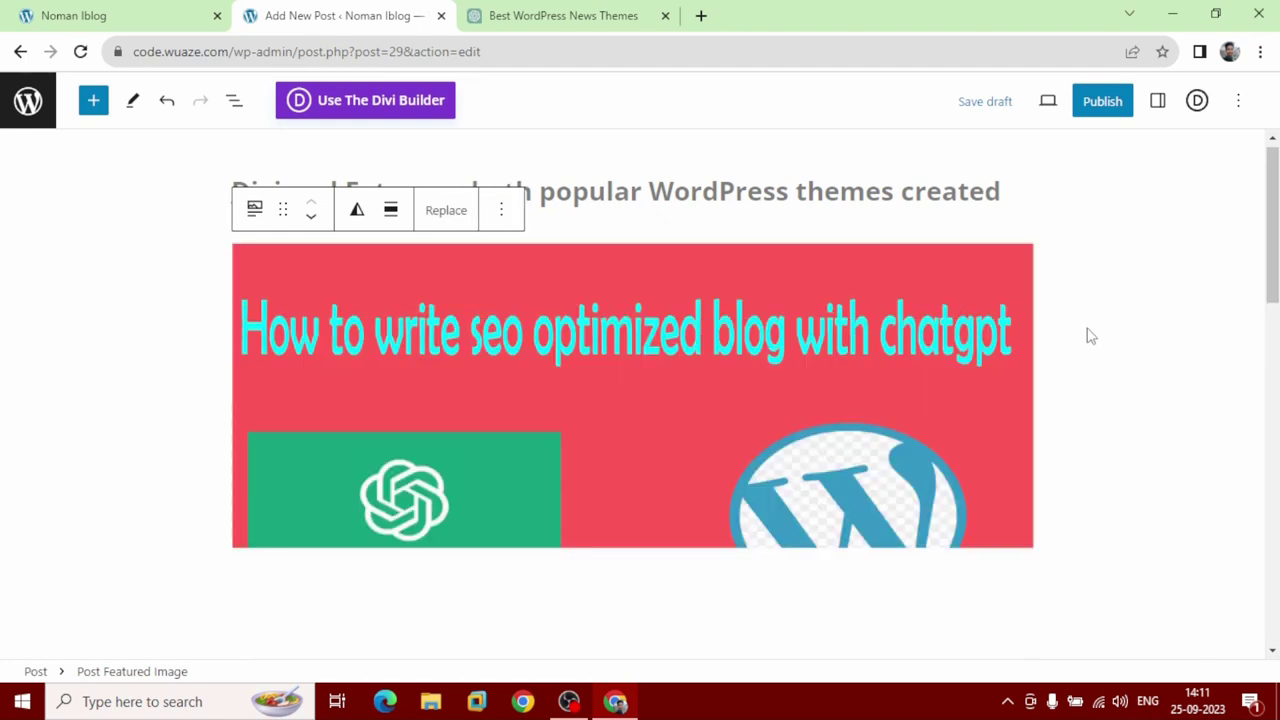
Publish the post and reload the site homepage to see it.
{"action": "left_click", "coordinate": [1100, 104]}
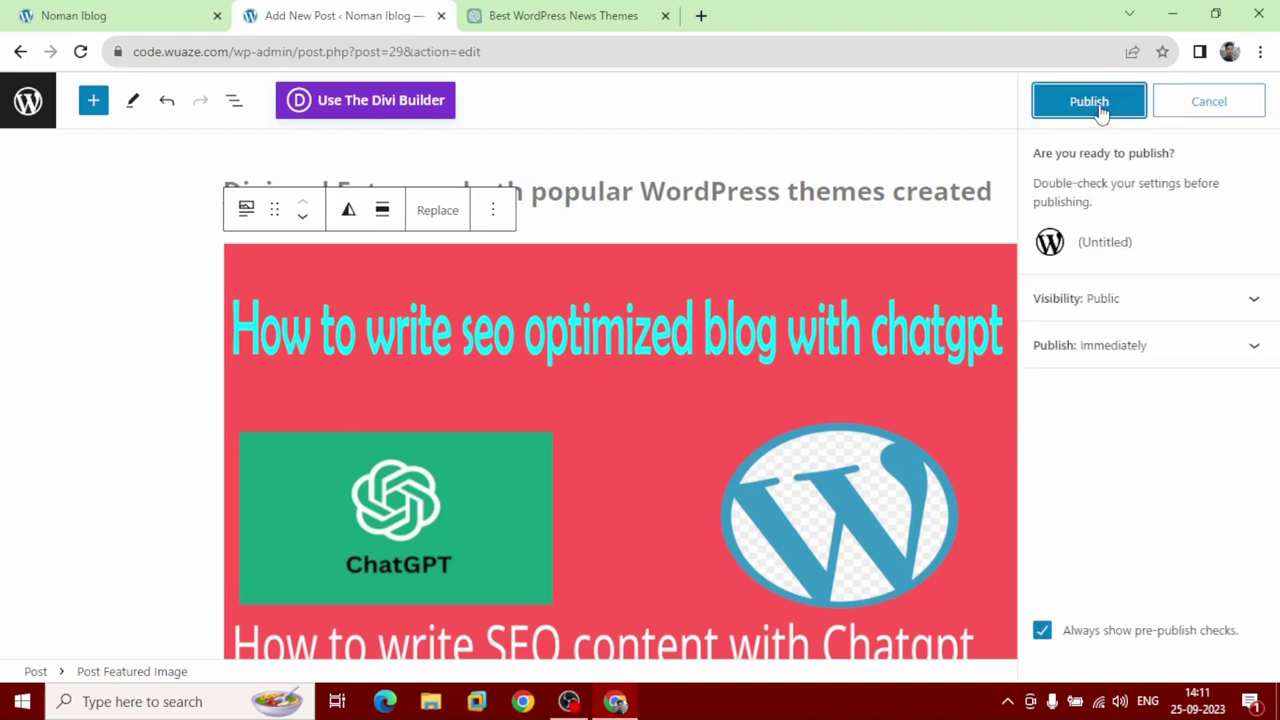
{"action": "left_click", "coordinate": [1098, 108]}
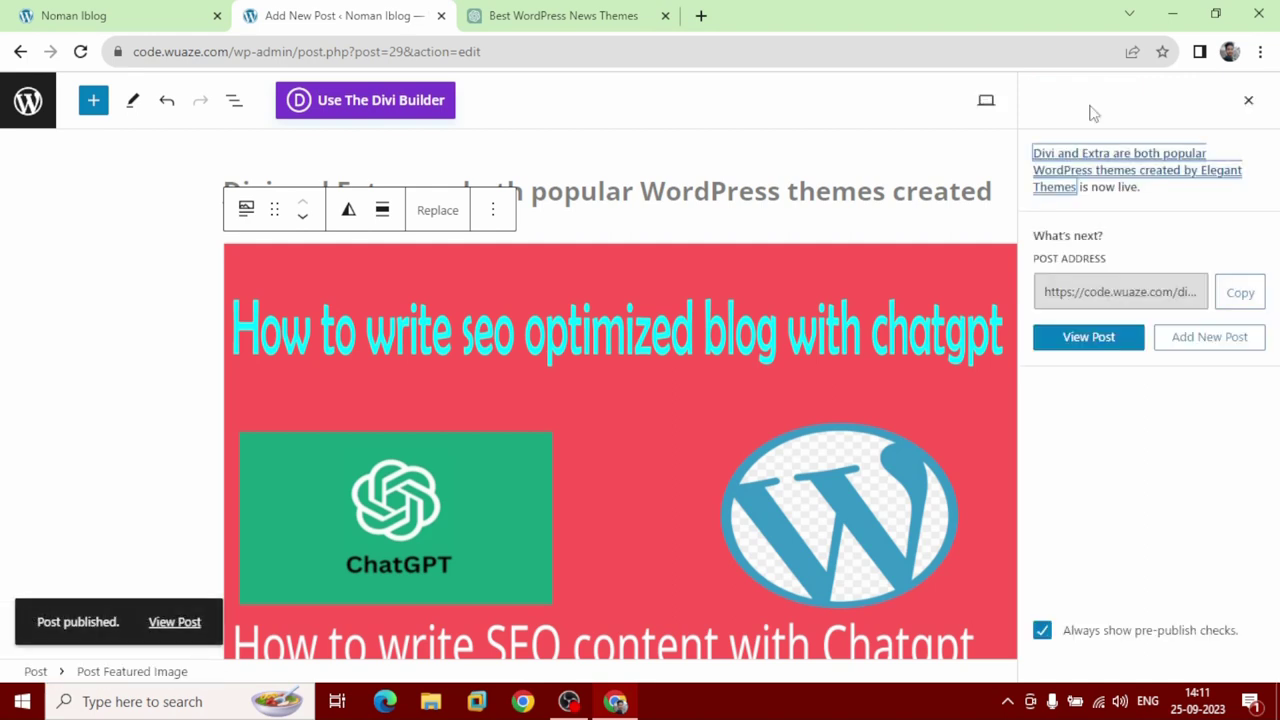
{"action": "left_click", "coordinate": [80, 18]}
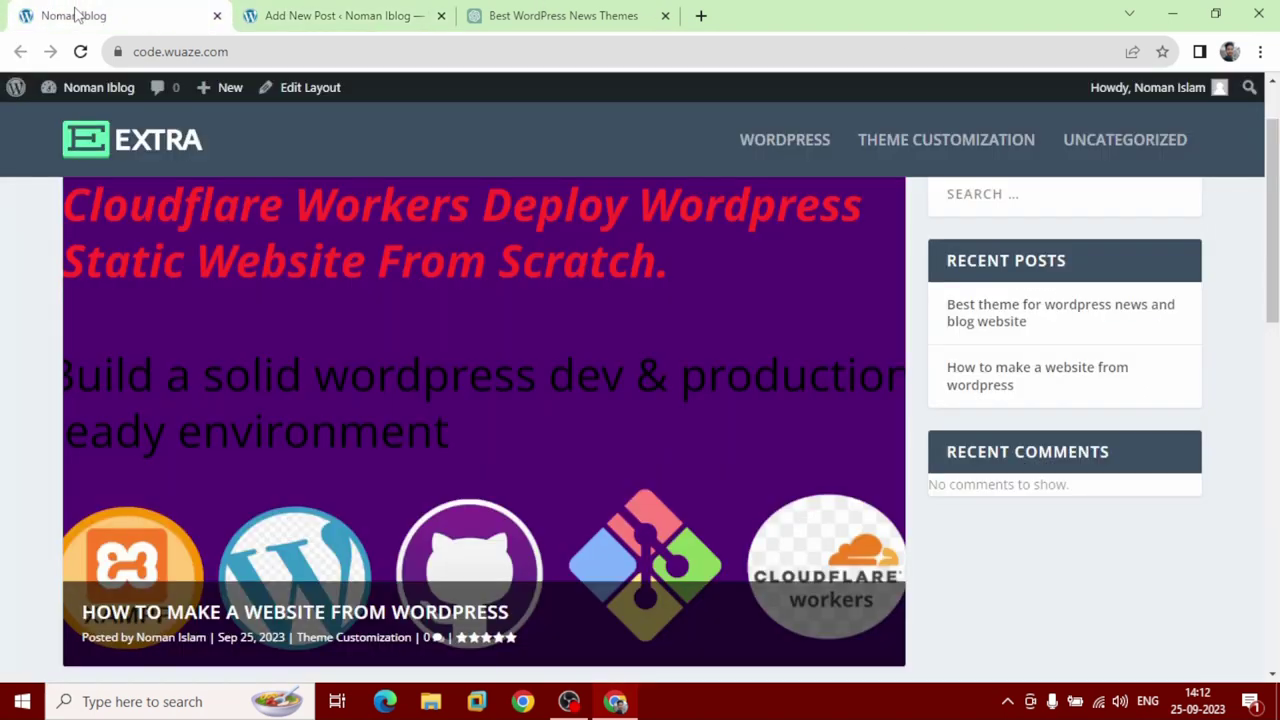
{"action": "left_click", "coordinate": [80, 51]}
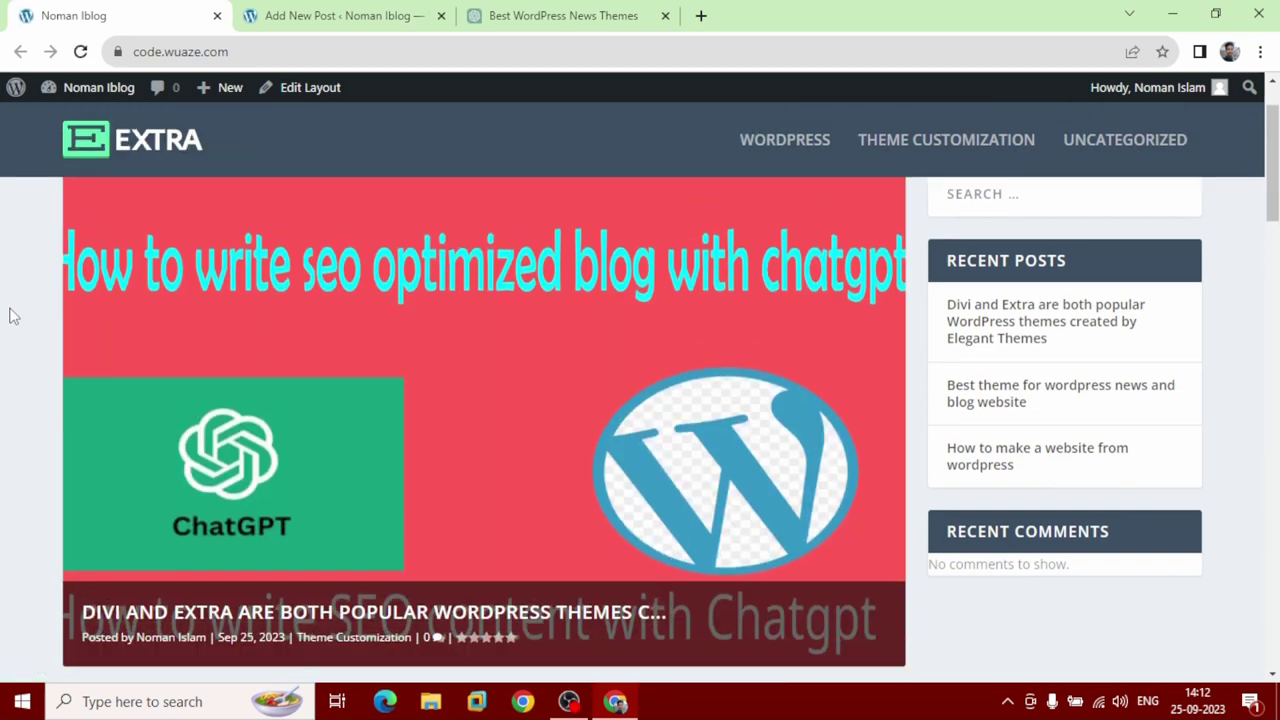
Review the homepage modules at 90% zoom, then return to the Add New Post editor.
{"action": "key", "text": "ctrl+minus"}
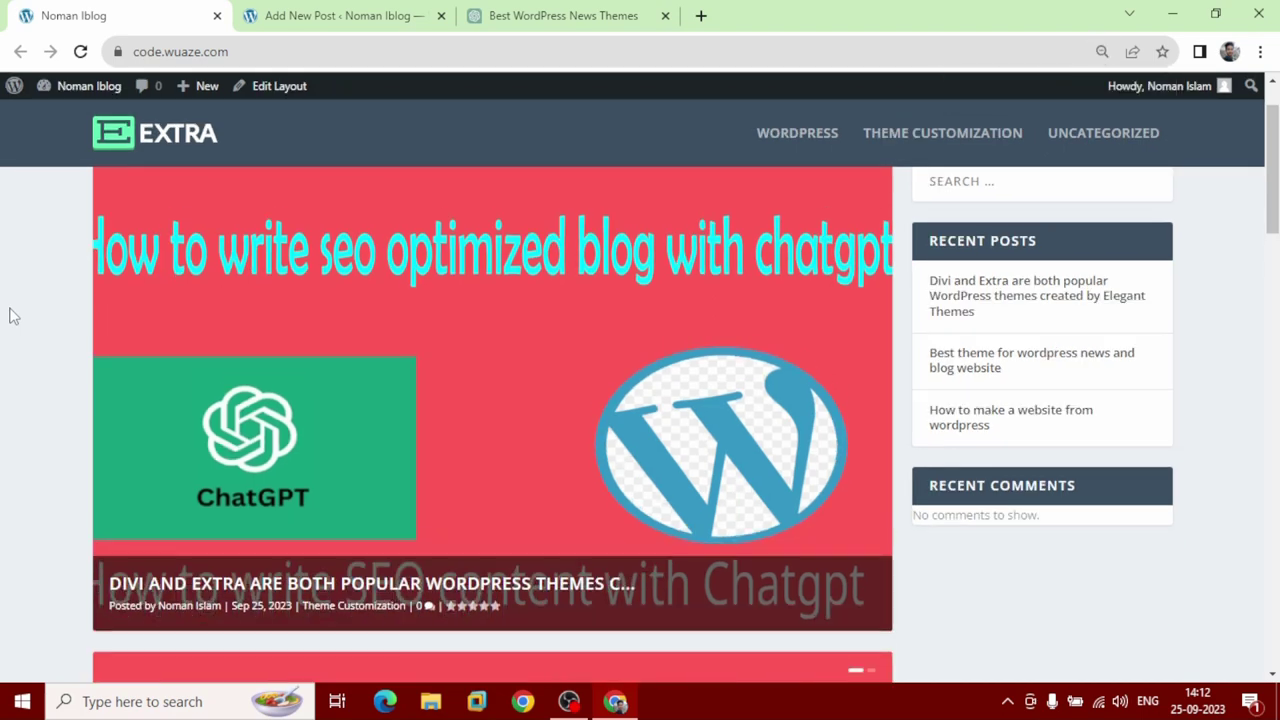
{"action": "scroll", "coordinate": [3, 403], "scroll_direction": "up", "scroll_amount": 2}
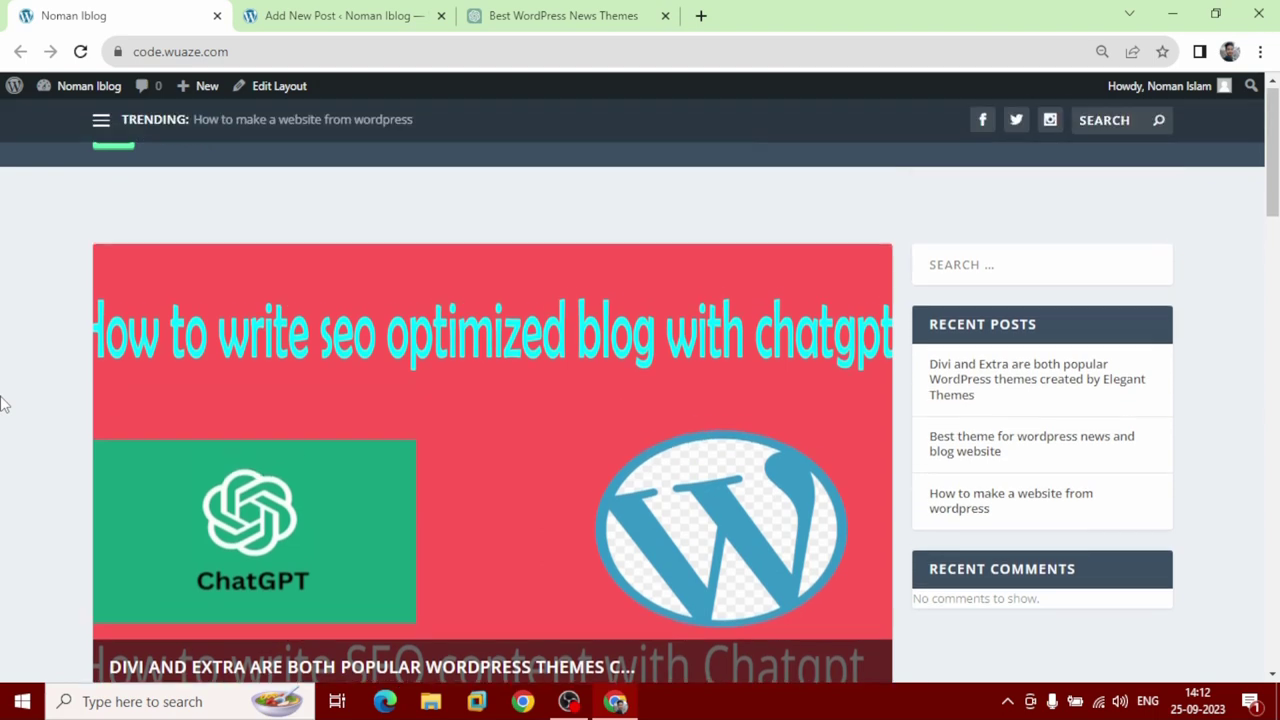
{"action": "scroll", "coordinate": [110, 363], "scroll_direction": "down", "scroll_amount": 1}
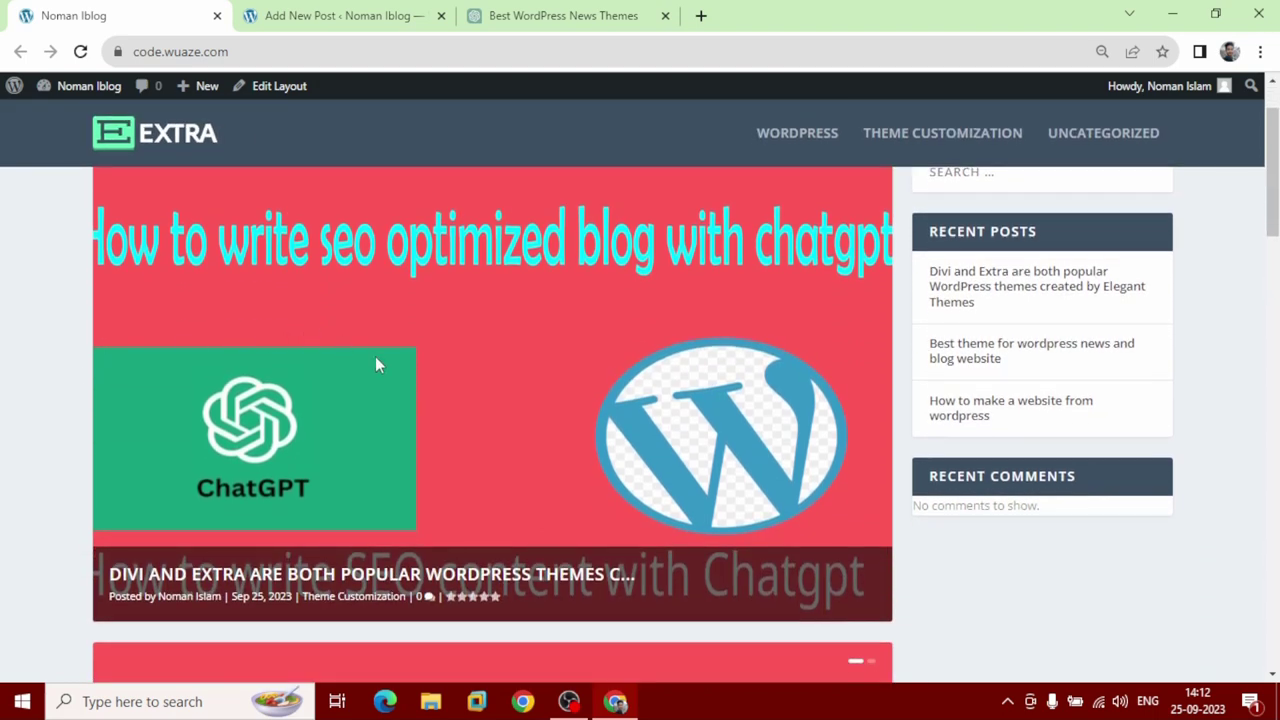
{"action": "scroll", "coordinate": [412, 382], "scroll_direction": "down", "scroll_amount": 5}
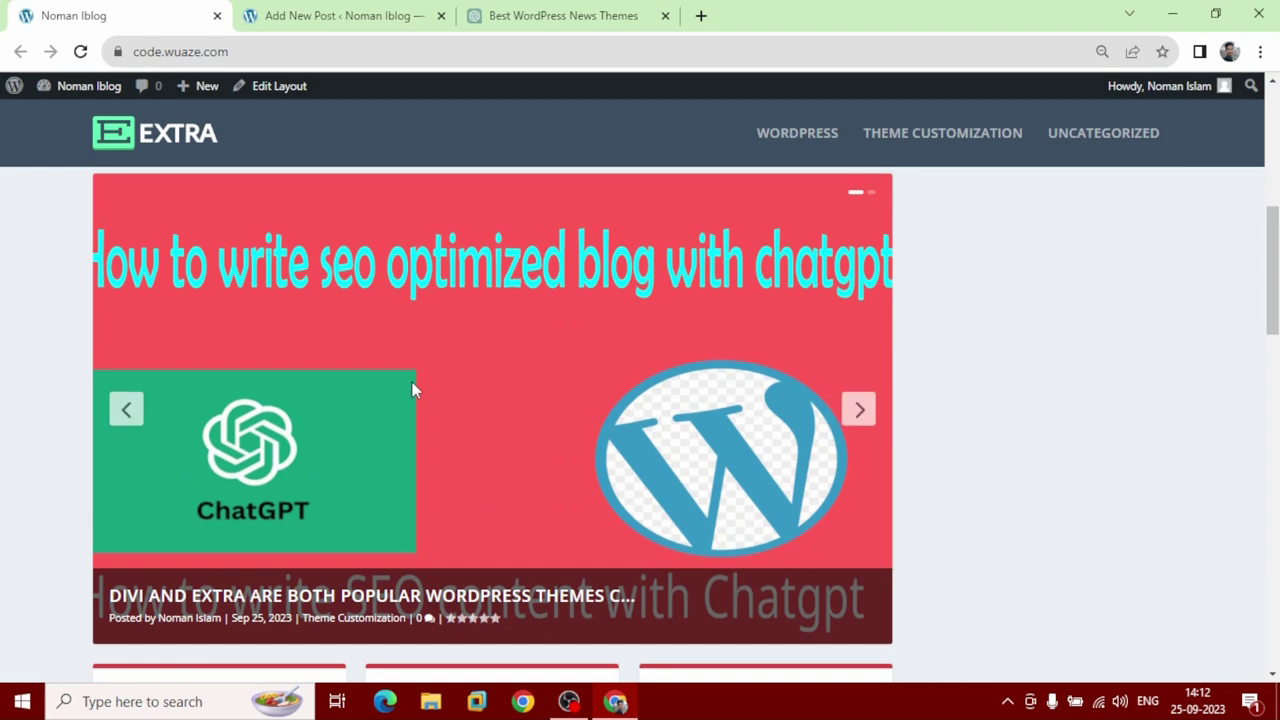
{"action": "scroll", "coordinate": [413, 390], "scroll_direction": "down", "scroll_amount": 4}
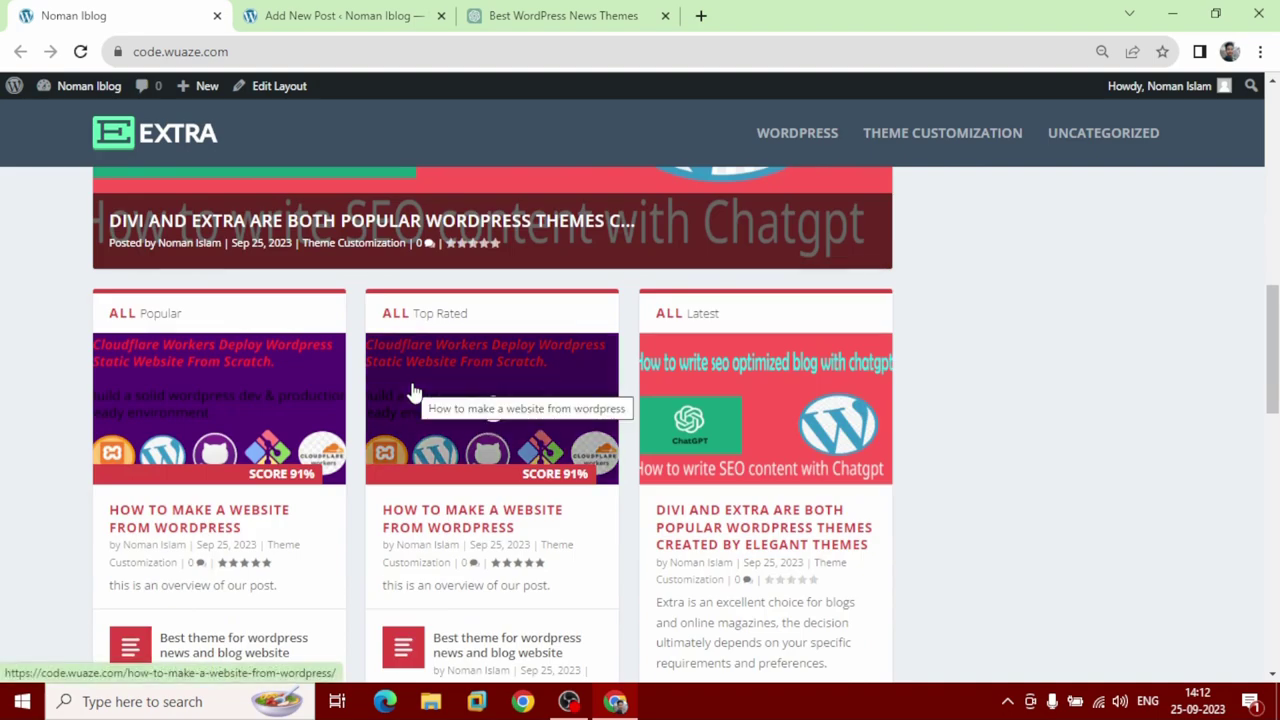
{"action": "scroll", "coordinate": [413, 390], "scroll_direction": "down", "scroll_amount": 5}
{"action": "scroll", "coordinate": [414, 391], "scroll_direction": "up", "scroll_amount": 10}
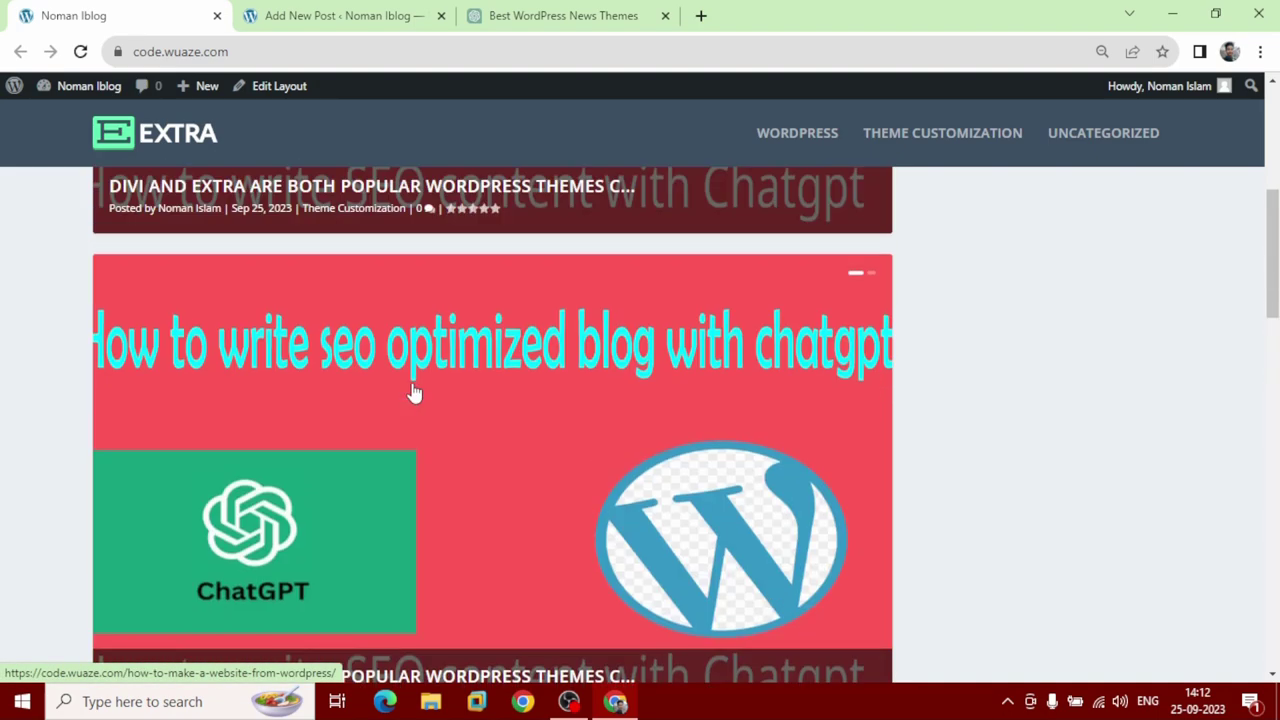
{"action": "scroll", "coordinate": [414, 392], "scroll_direction": "up", "scroll_amount": 5}
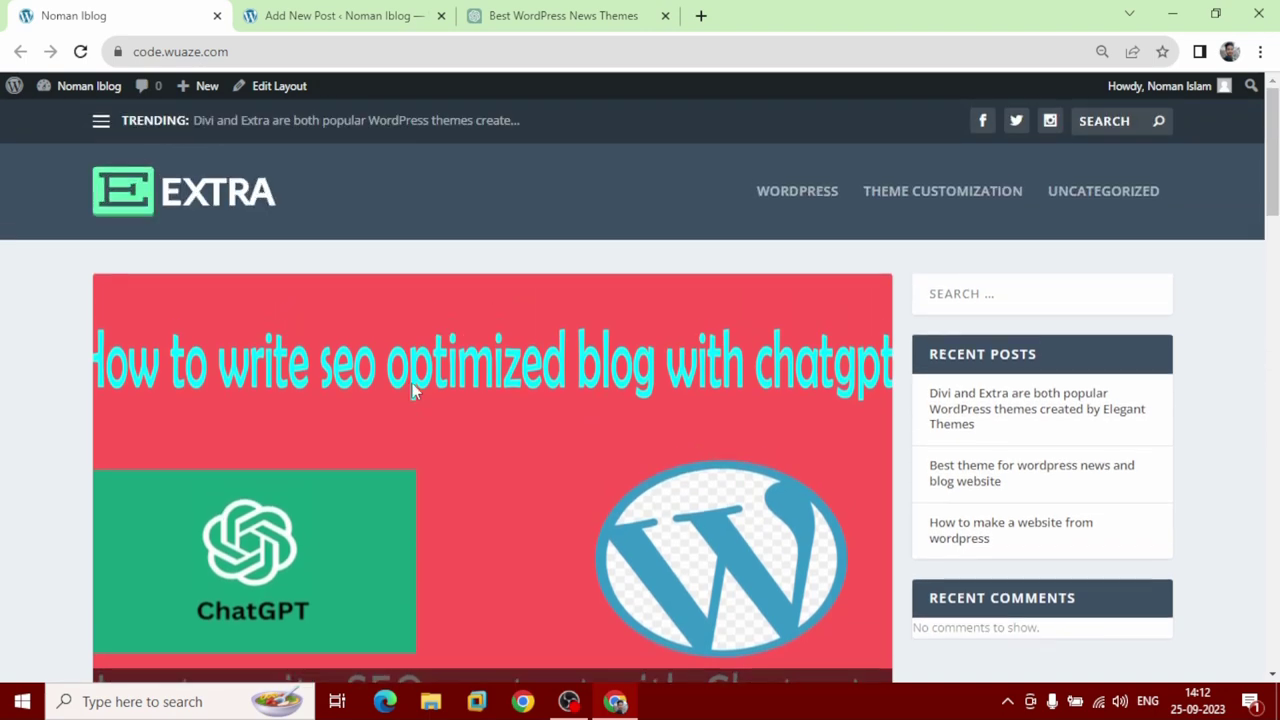
{"action": "scroll", "coordinate": [309, 372], "scroll_direction": "down", "scroll_amount": 2}
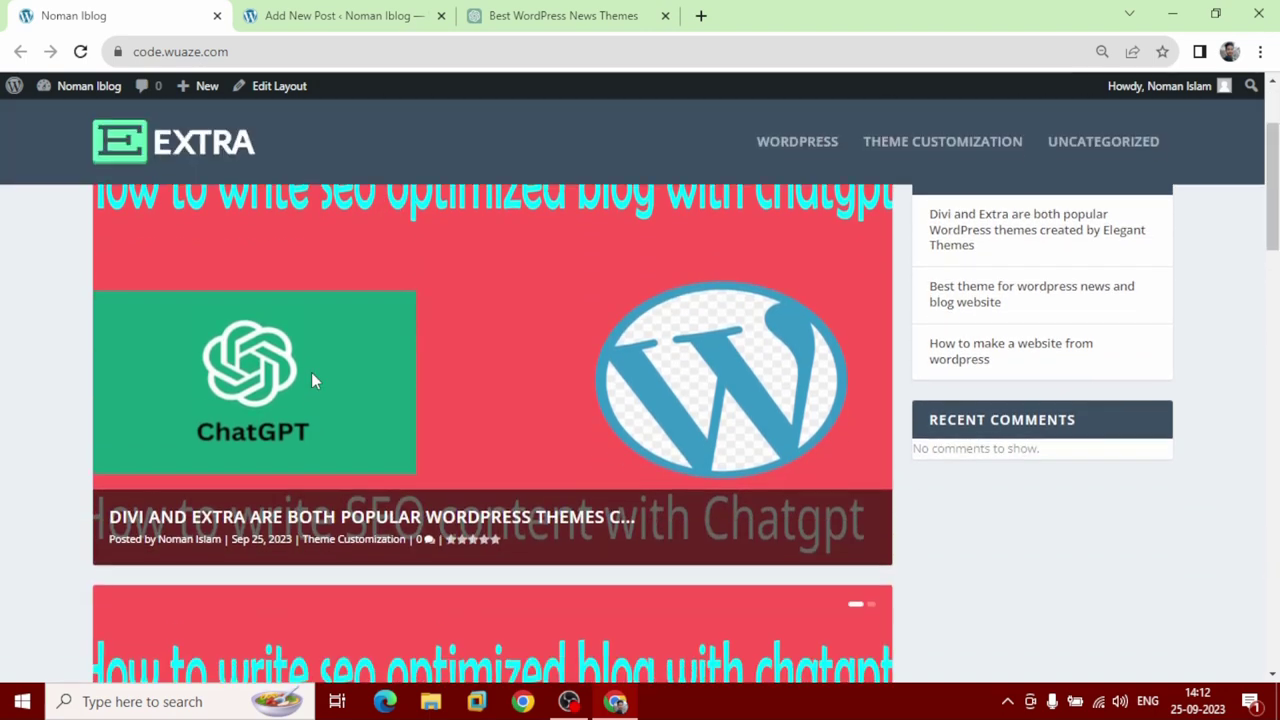
{"action": "scroll", "coordinate": [400, 345], "scroll_direction": "up", "scroll_amount": 1}
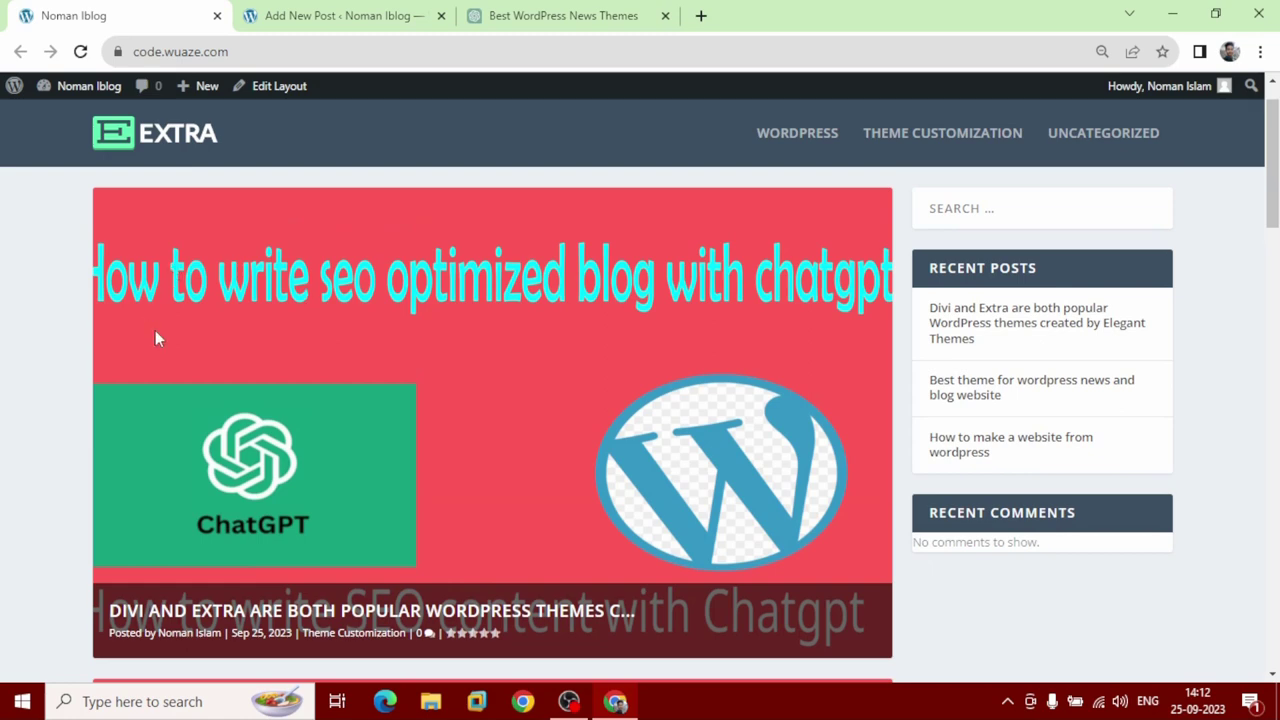
{"action": "scroll", "coordinate": [452, 378], "scroll_direction": "down", "scroll_amount": 5}
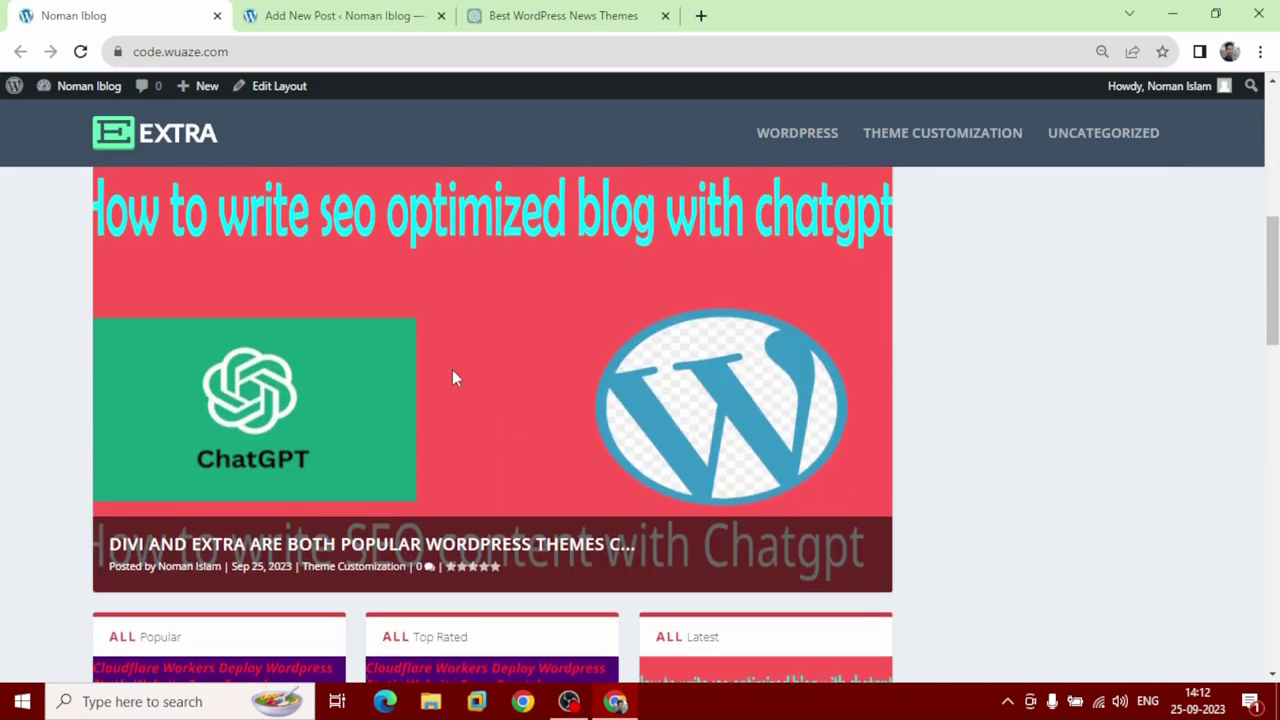
{"action": "scroll", "coordinate": [378, 377], "scroll_direction": "up", "scroll_amount": 1}
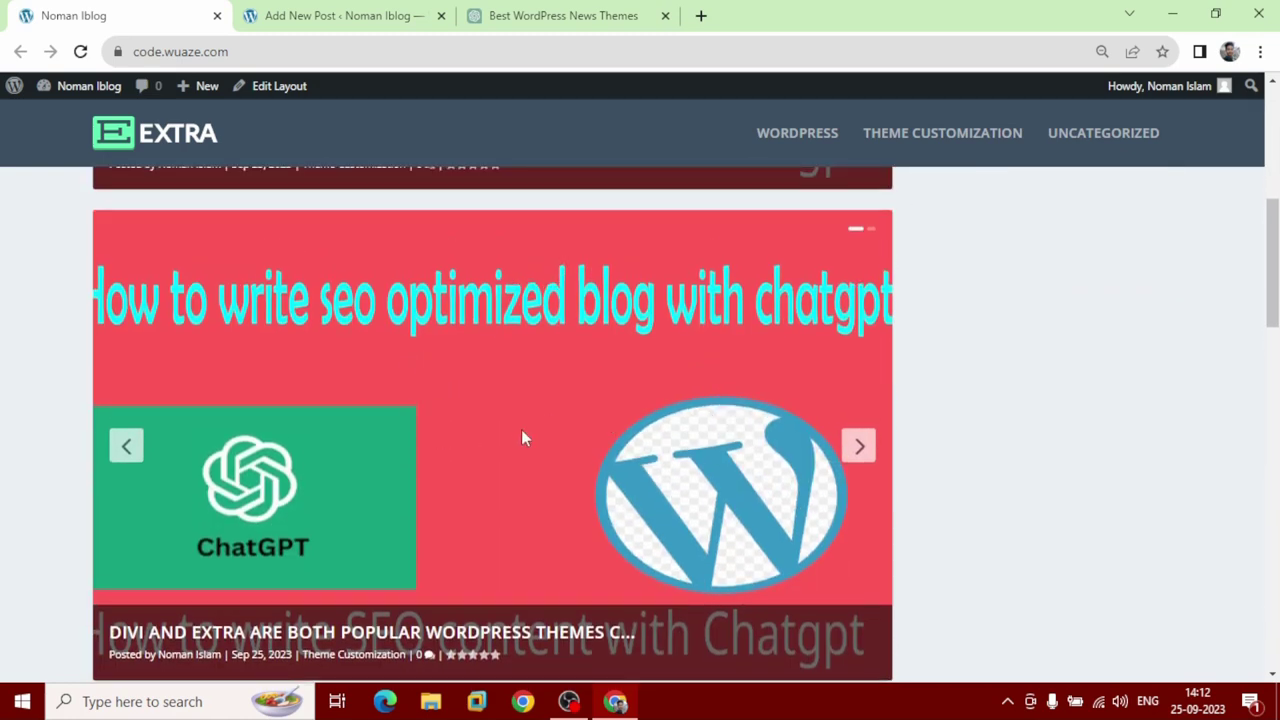
{"action": "scroll", "coordinate": [525, 421], "scroll_direction": "up", "scroll_amount": 5}
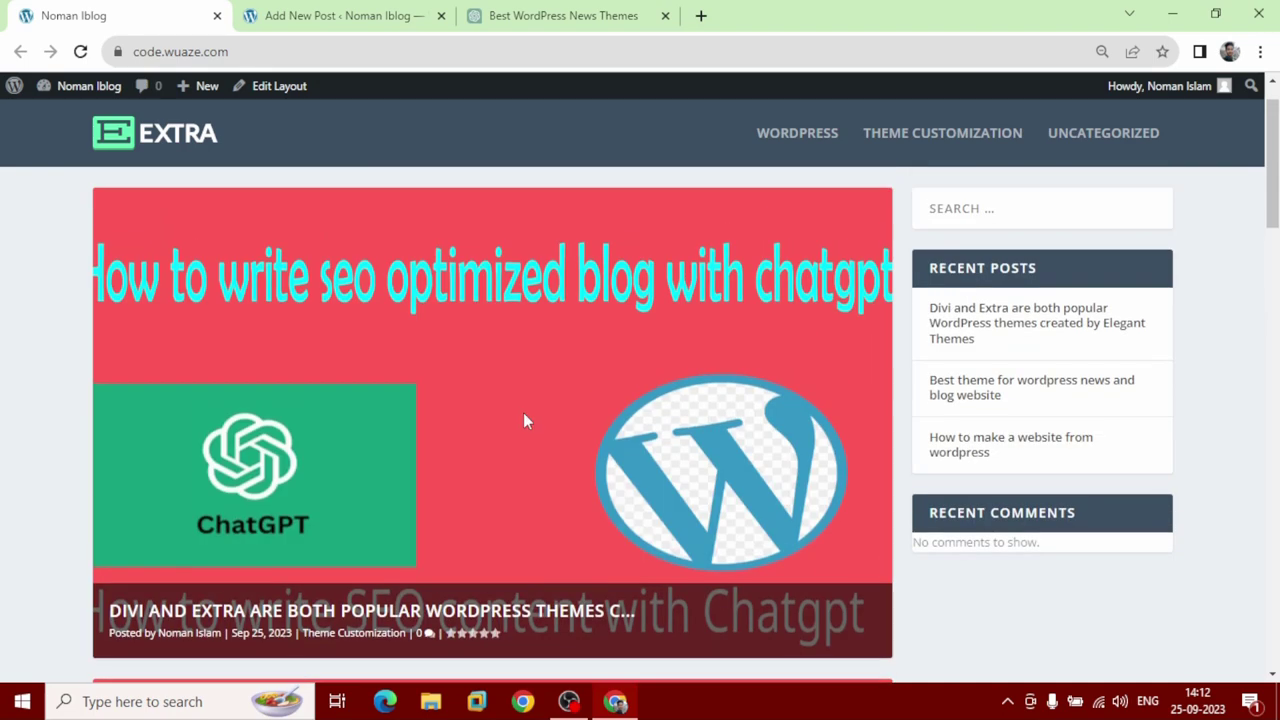
{"action": "left_click", "coordinate": [356, 20]}
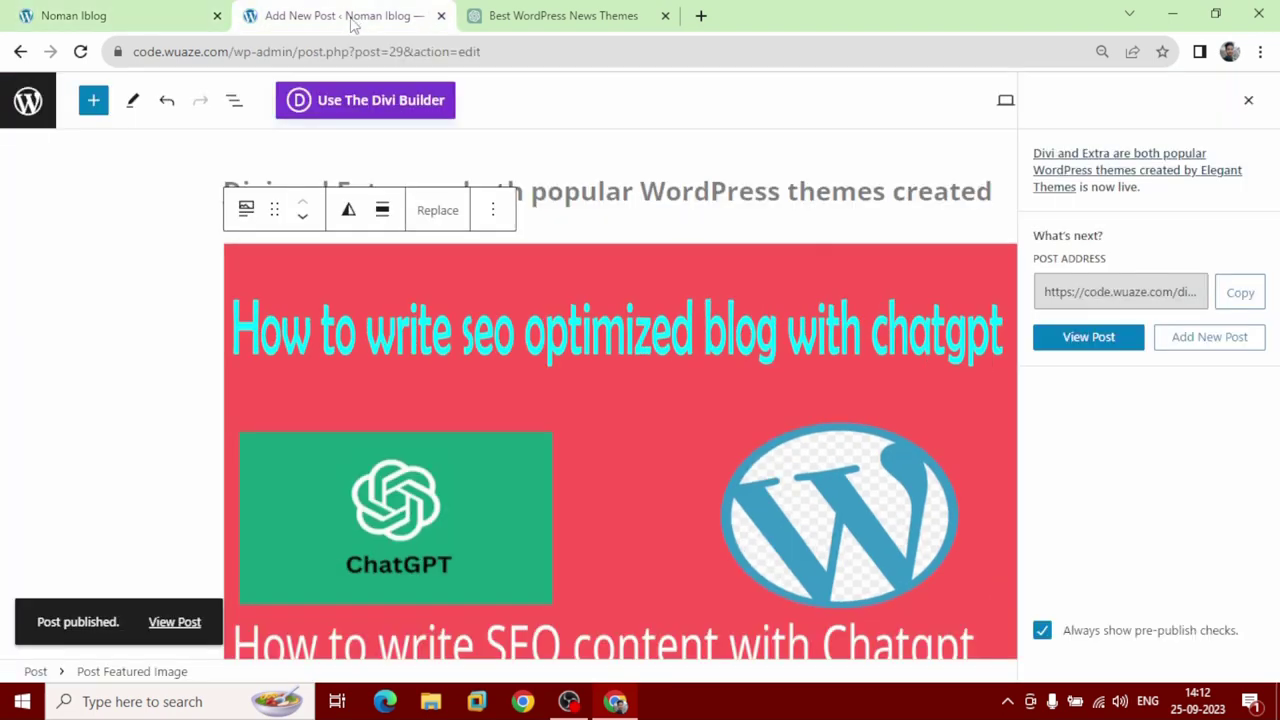
Go from the post editor to Extra's Category Builder layouts list.
{"action": "left_click", "coordinate": [11, 115]}
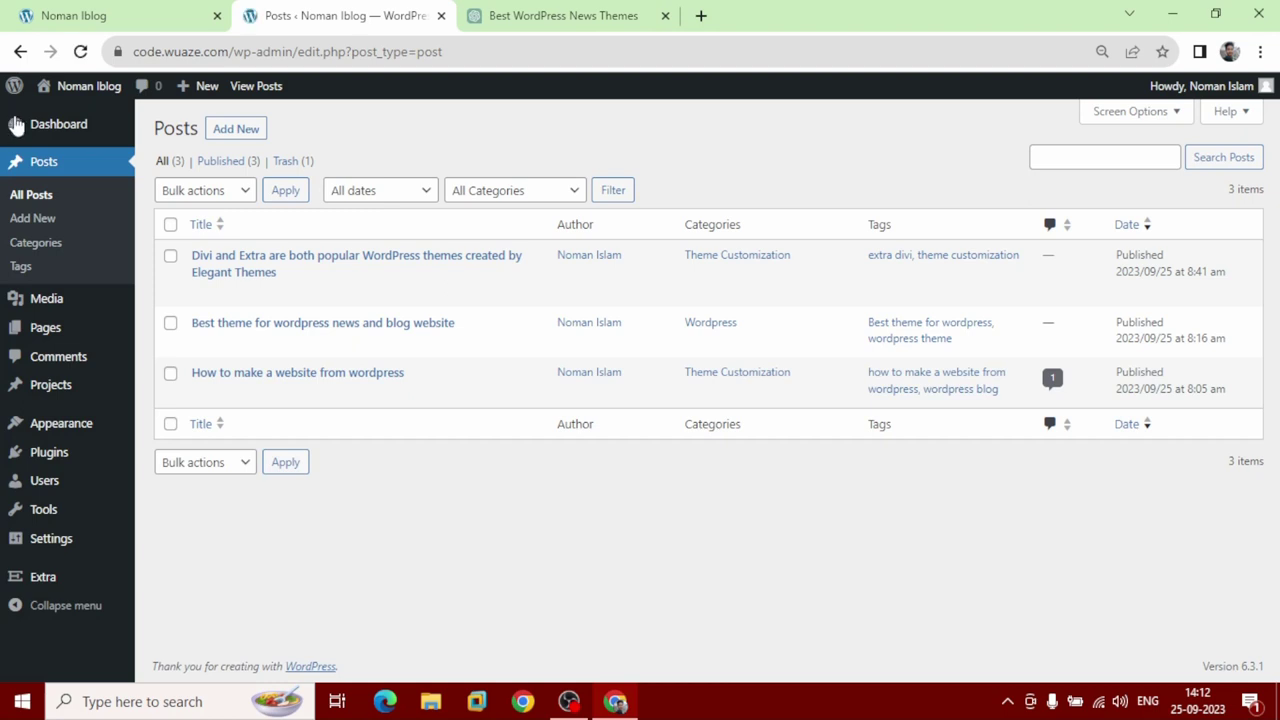
{"action": "mouse_move", "coordinate": [51, 583]}
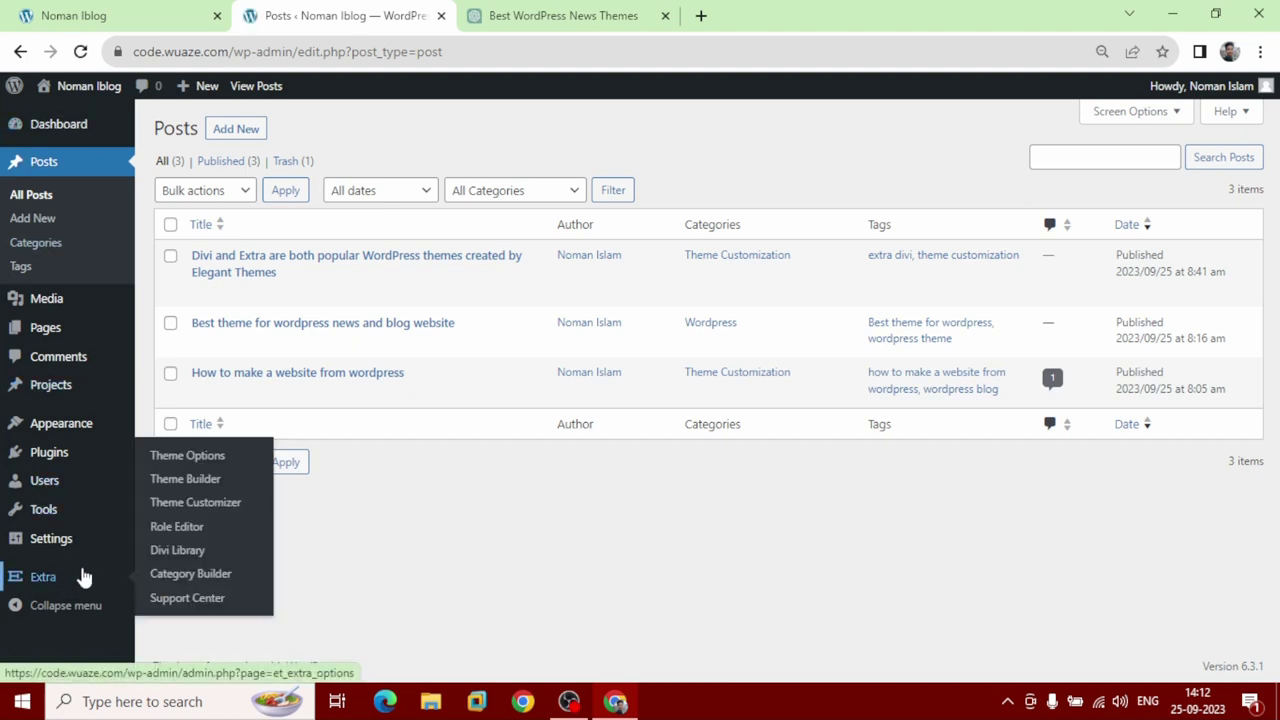
{"action": "left_click", "coordinate": [234, 578]}
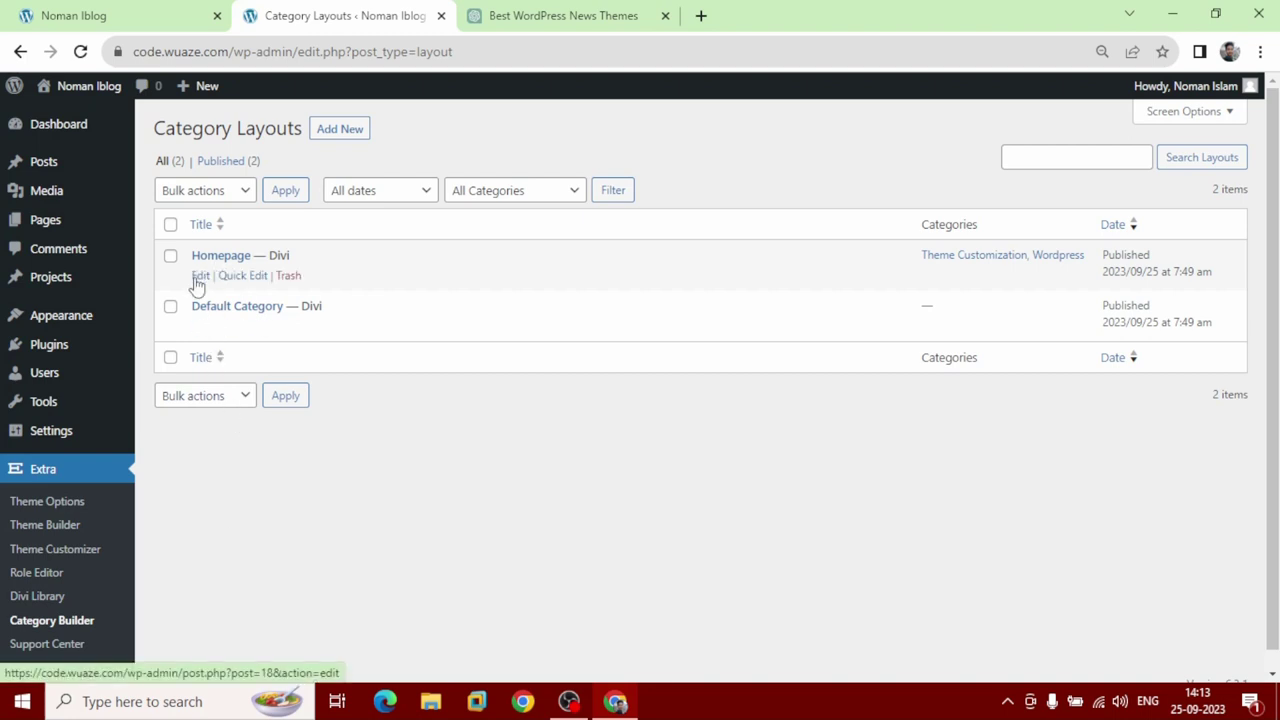
Delete the second Featured Posts Slider from the Homepage layout, update it, and view the live site.
{"action": "left_click", "coordinate": [199, 281]}
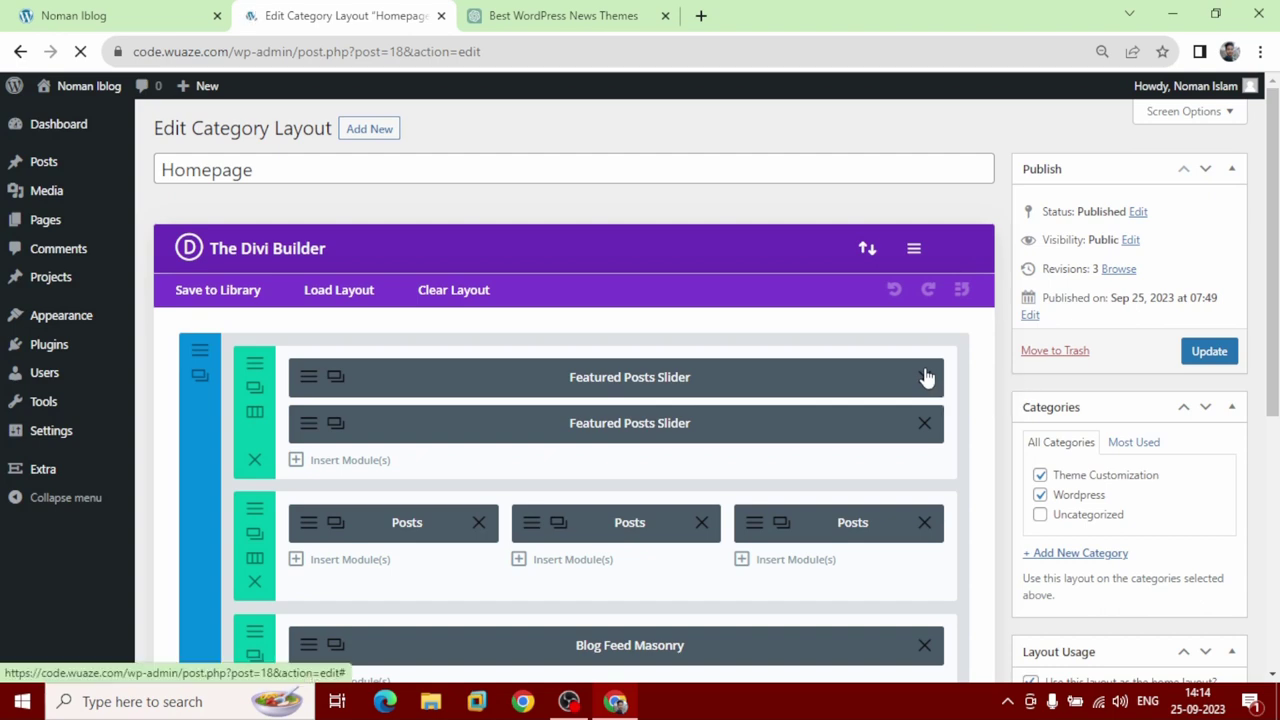
{"action": "left_click", "coordinate": [925, 377]}
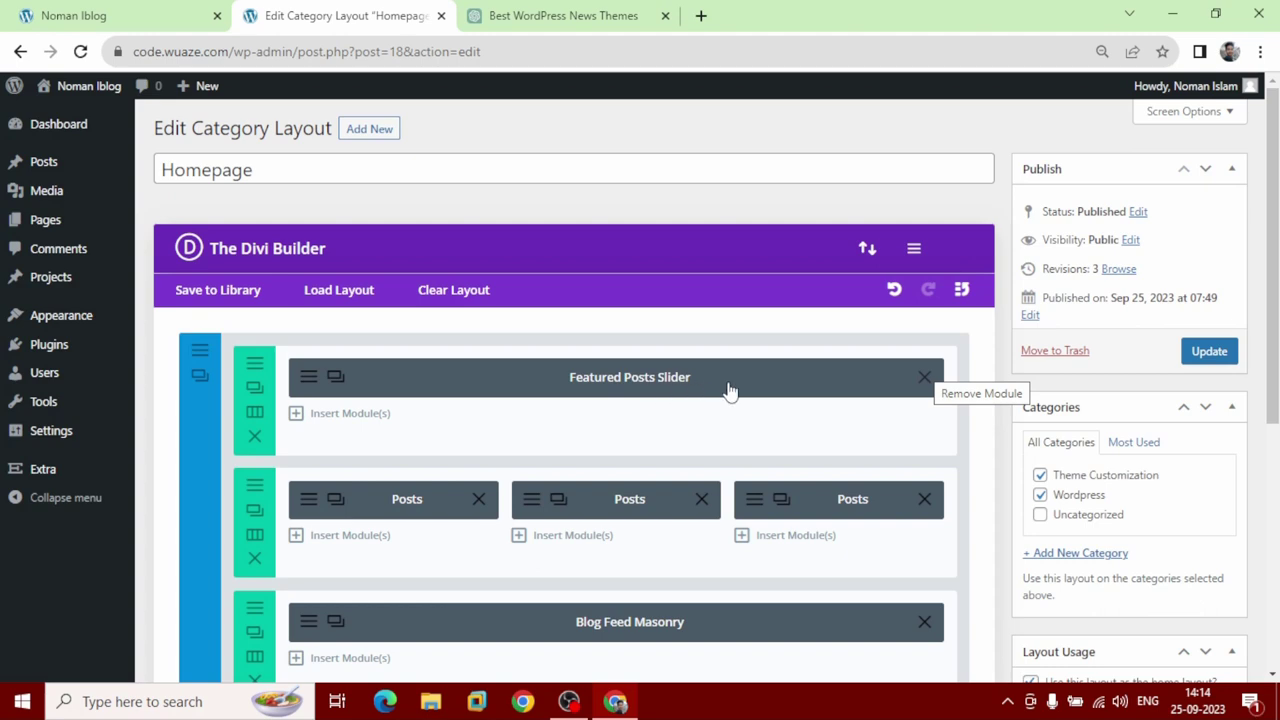
{"action": "left_click", "coordinate": [1222, 360]}
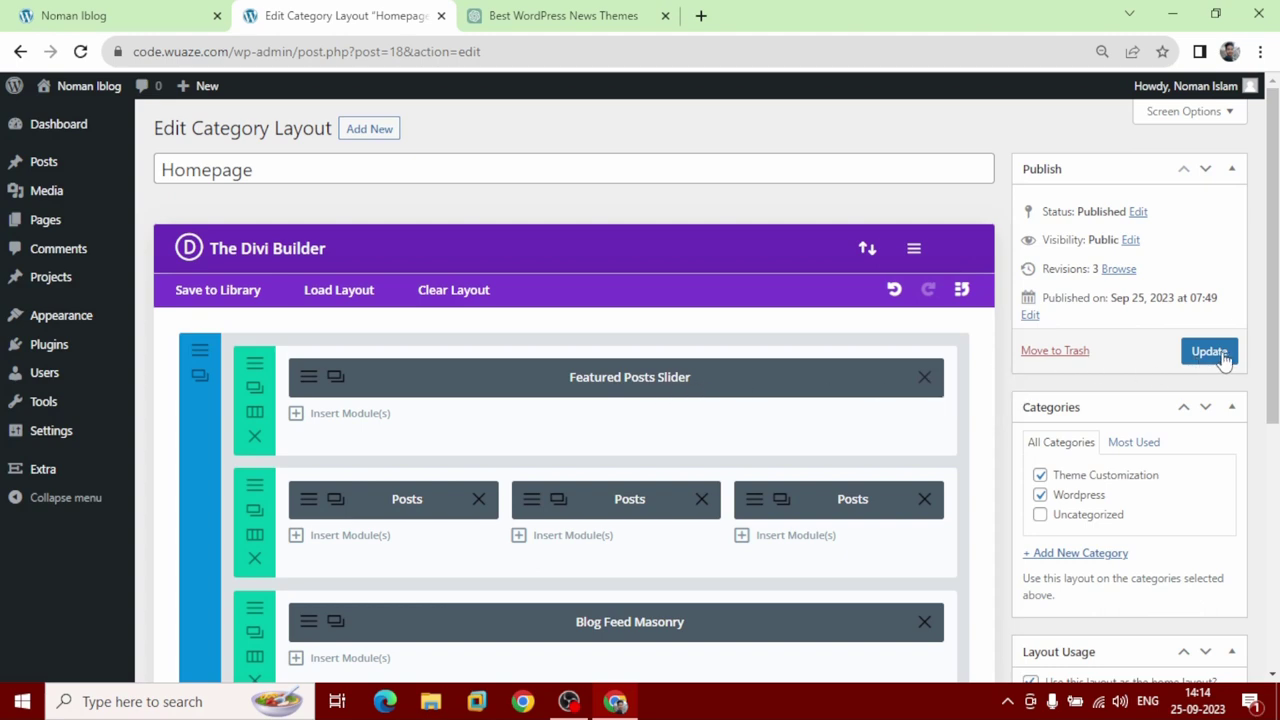
{"action": "left_click", "coordinate": [1222, 358]}
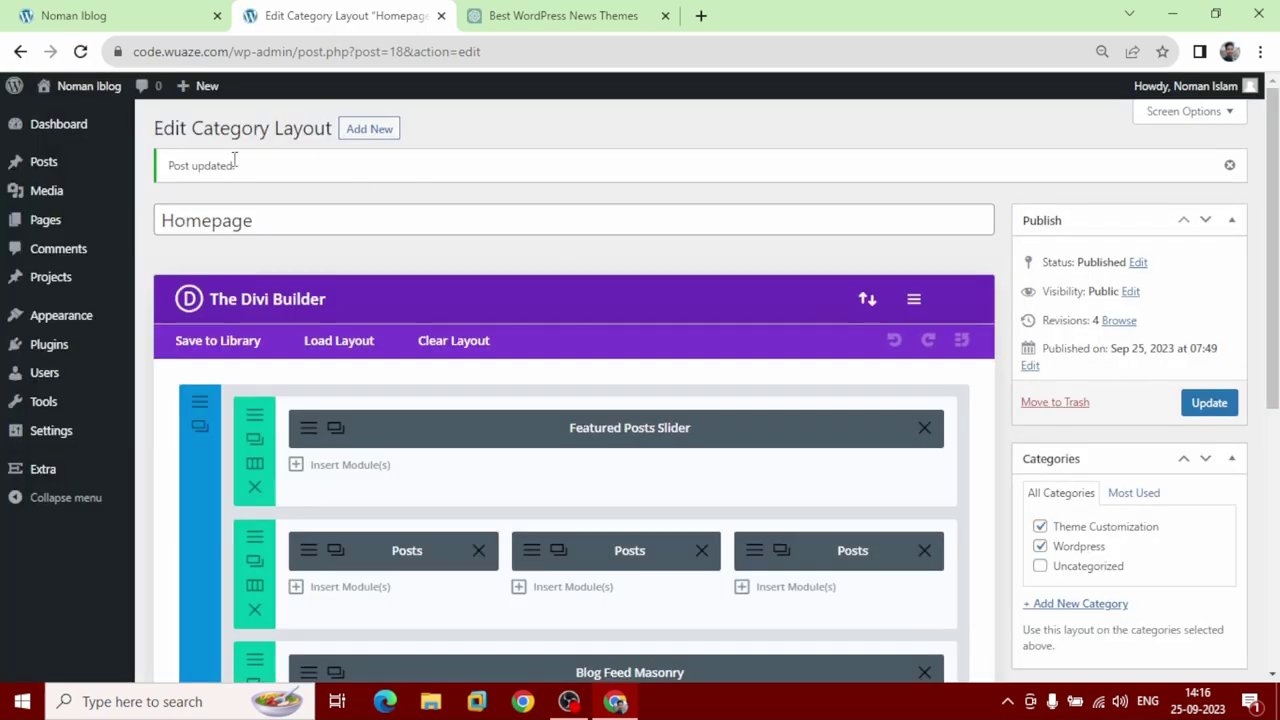
{"action": "left_click", "coordinate": [90, 15]}
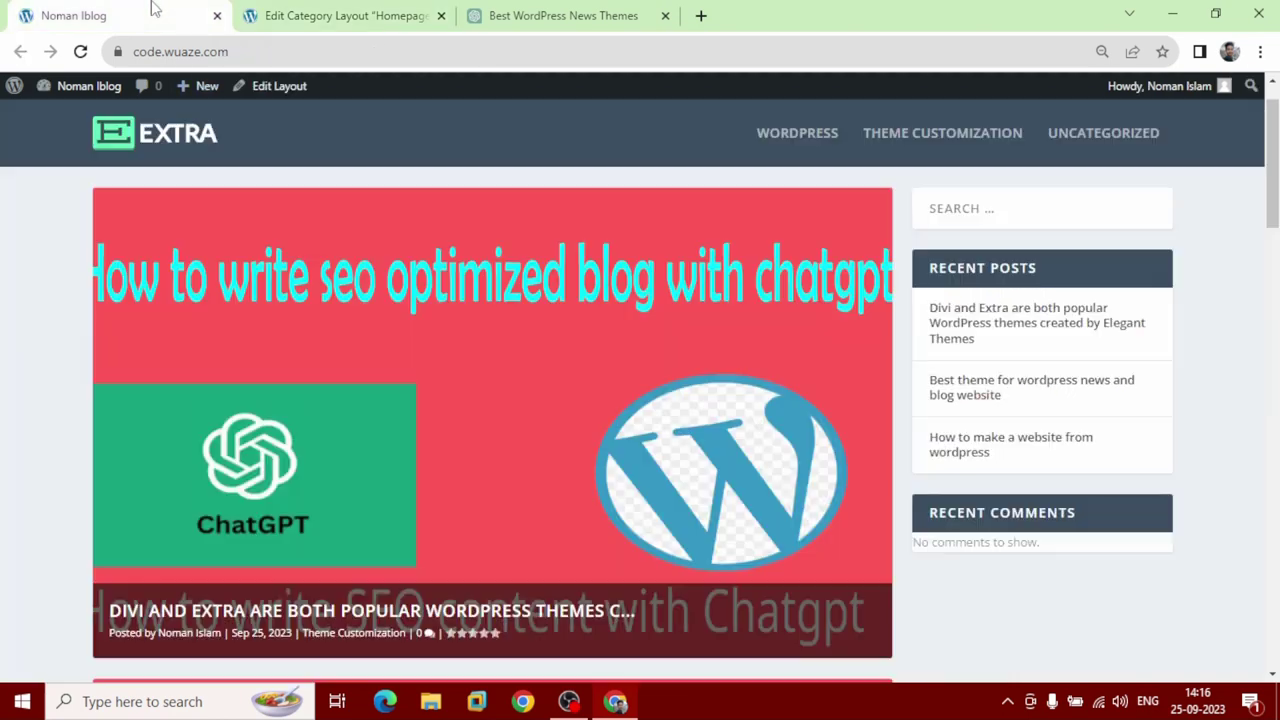
Reload the homepage and advance its single featured slider four times, then return to the layout editor.
{"action": "left_click", "coordinate": [80, 51]}
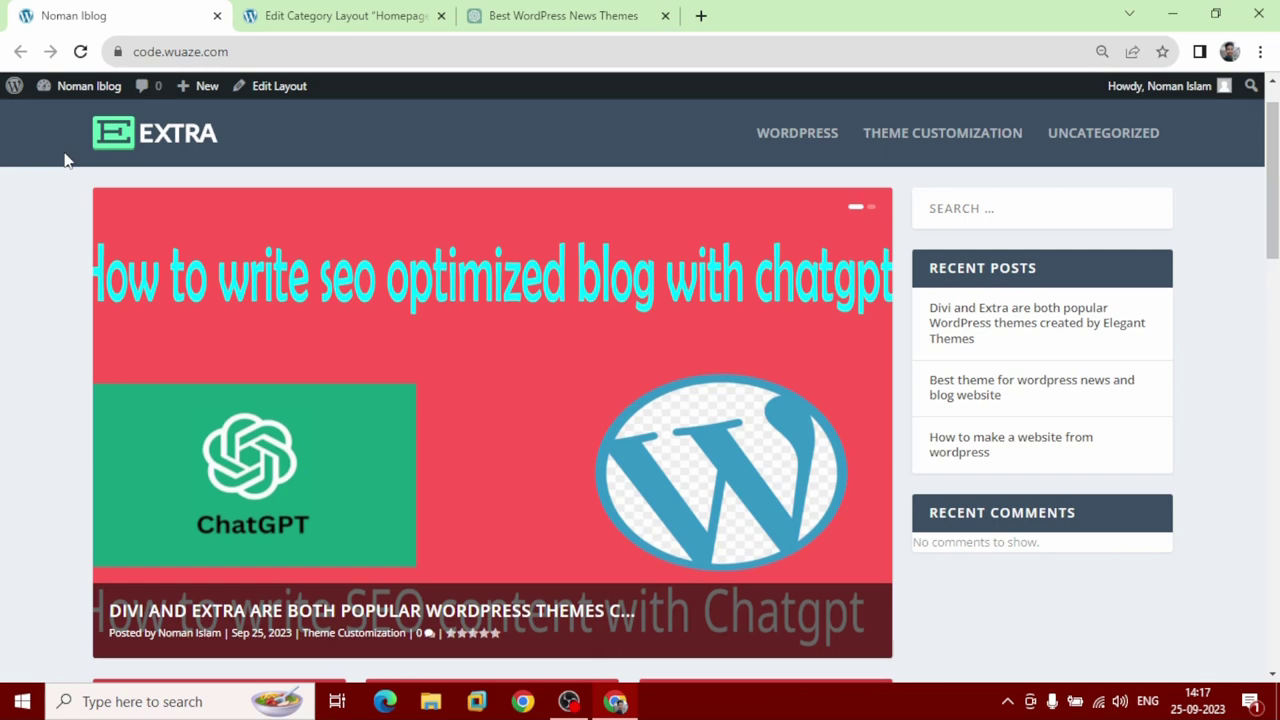
{"action": "mouse_move", "coordinate": [492, 336]}
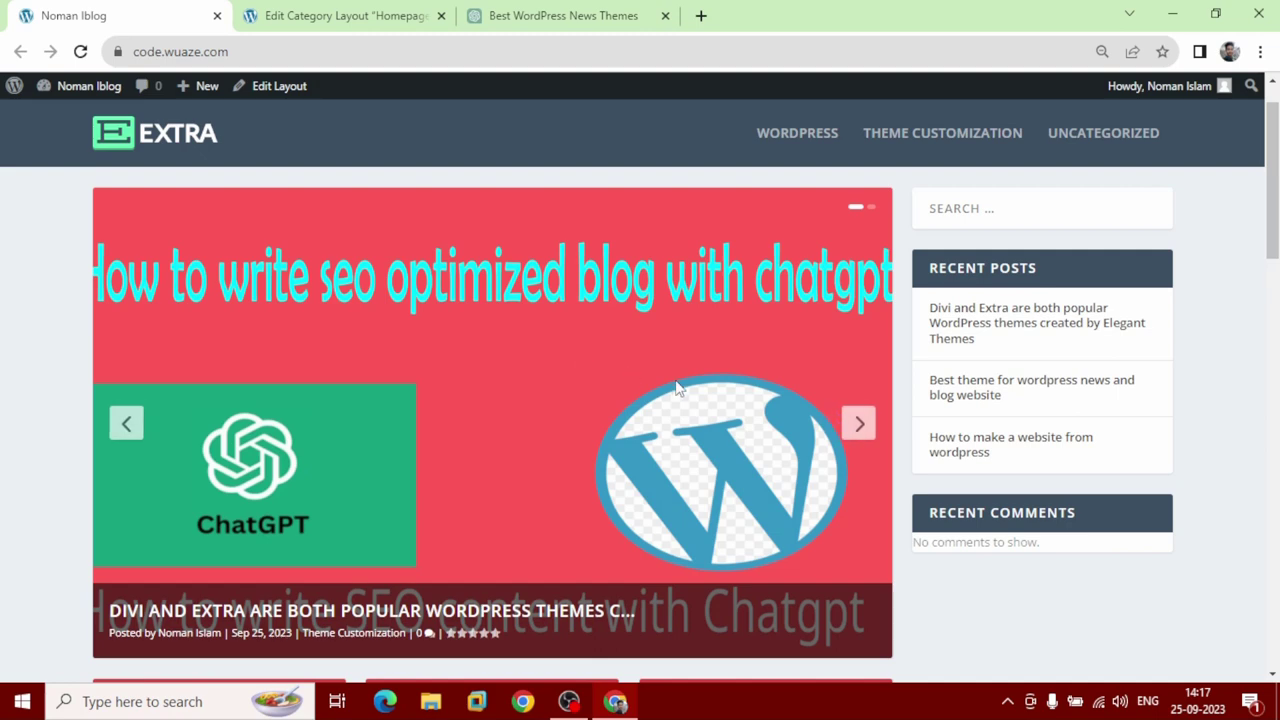
{"action": "left_click", "coordinate": [859, 424]}
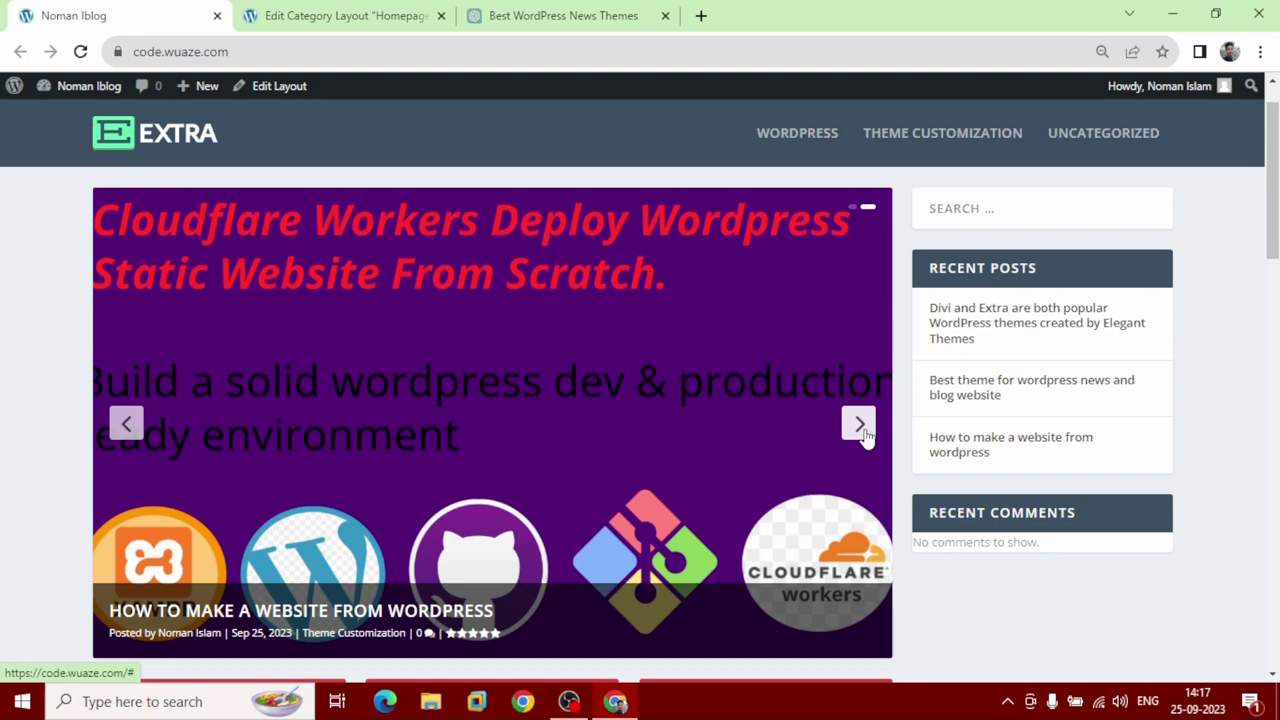
{"action": "left_click", "coordinate": [859, 424]}
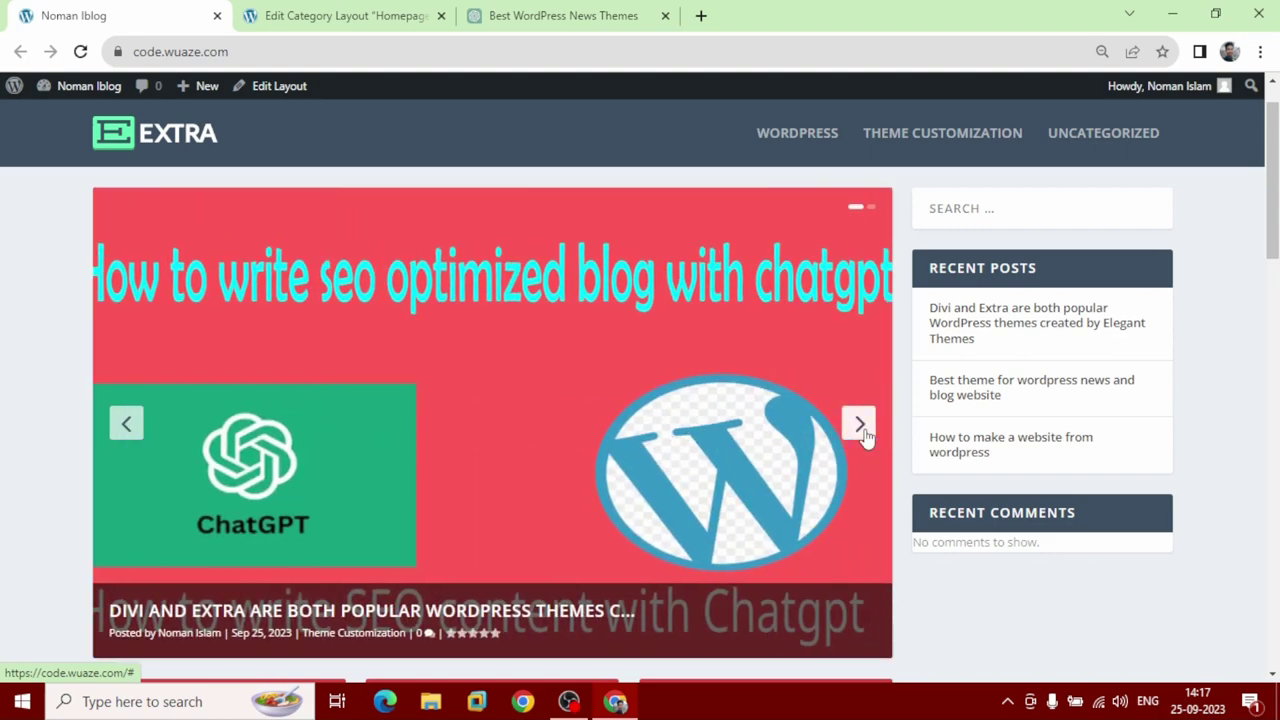
{"action": "left_click", "coordinate": [859, 424]}
{"action": "left_click", "coordinate": [859, 424]}
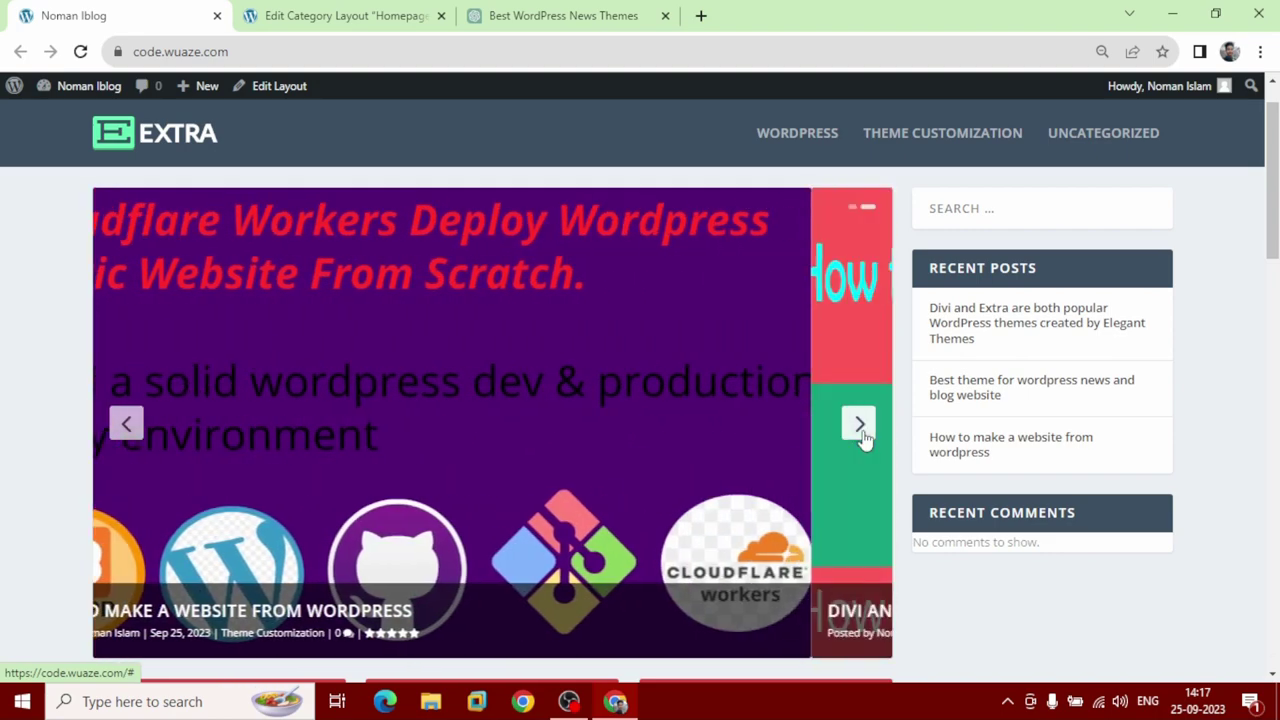
{"action": "left_click", "coordinate": [338, 18]}
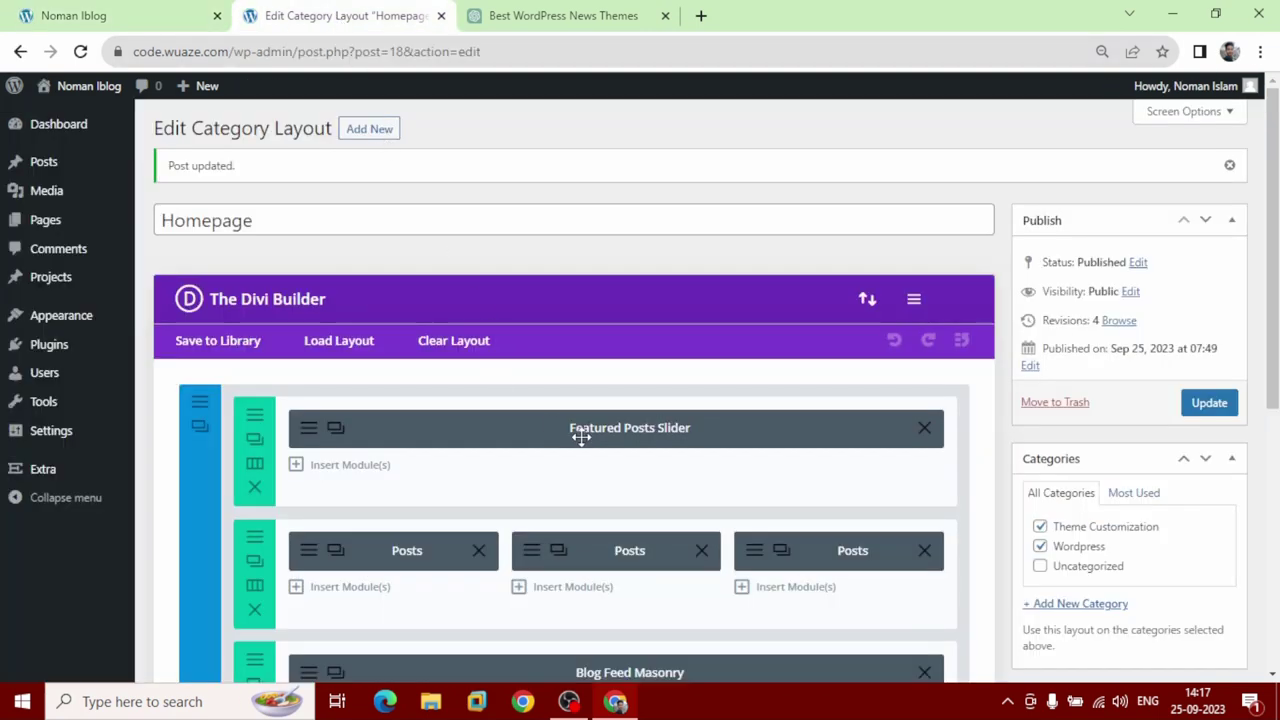
Turn on autoplay in the Featured Posts Slider's advanced settings.
{"action": "left_click", "coordinate": [309, 440]}
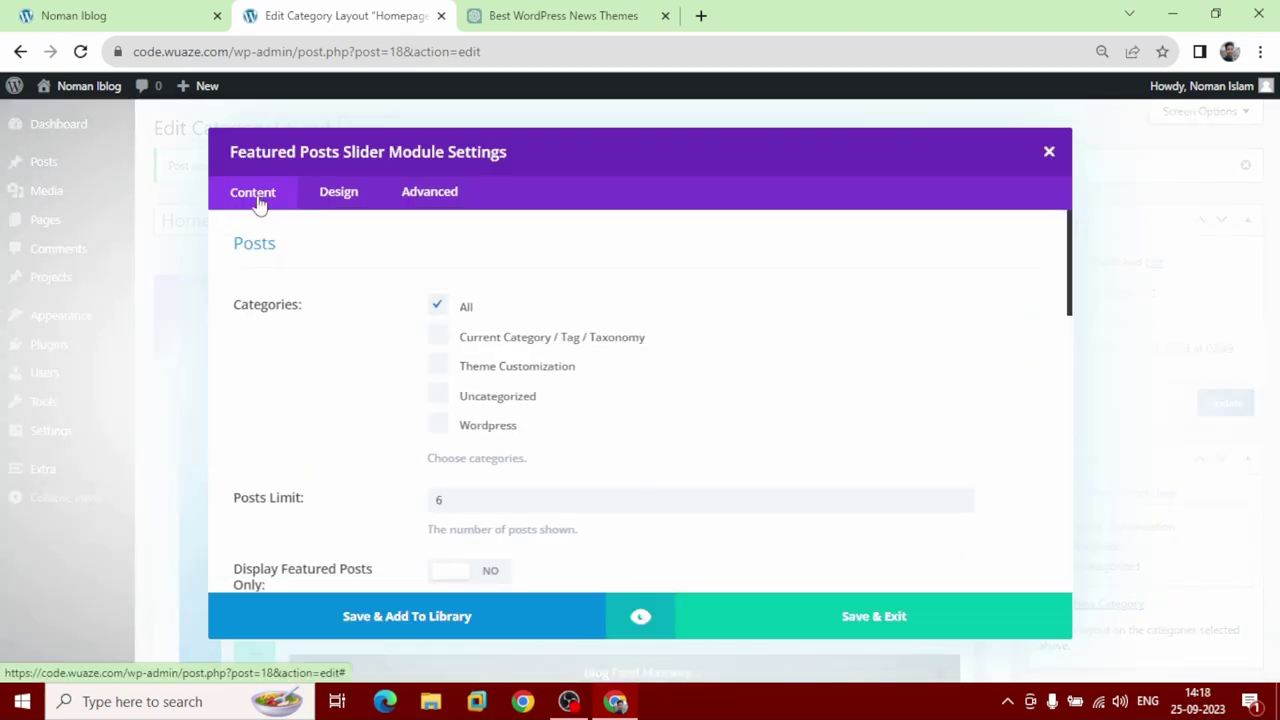
{"action": "left_click", "coordinate": [432, 195]}
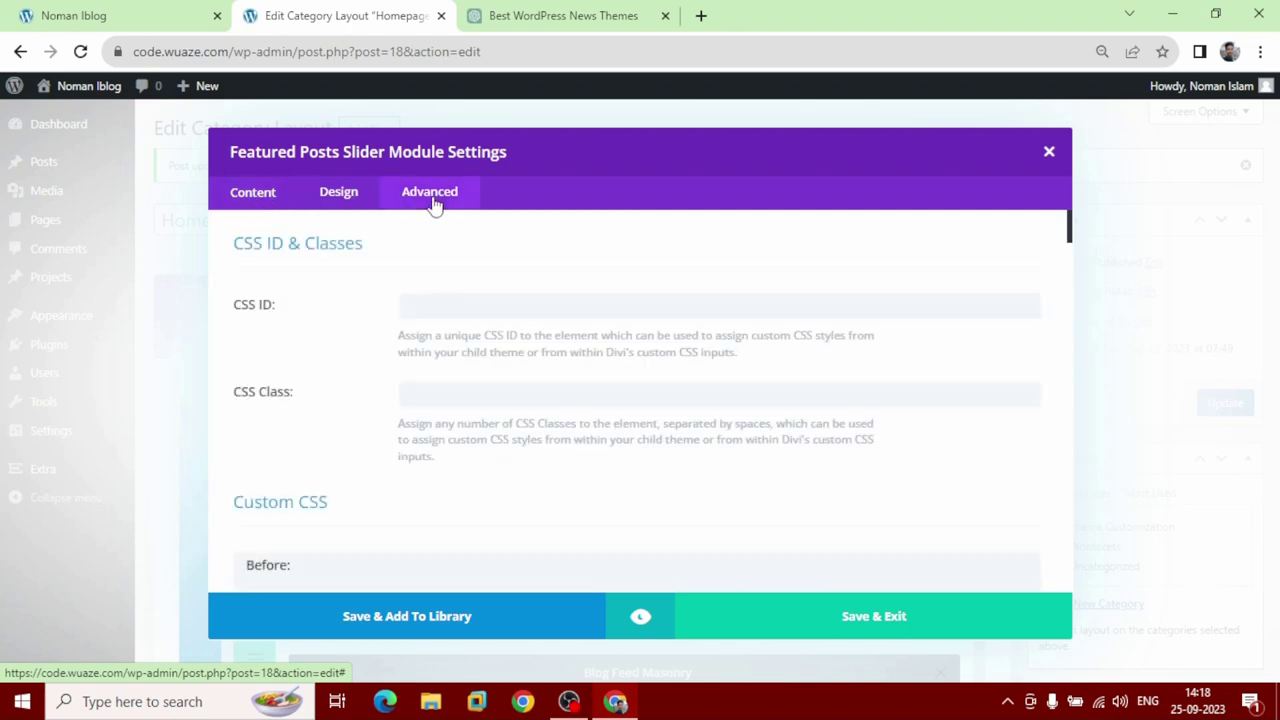
{"action": "scroll", "coordinate": [363, 378], "scroll_direction": "down", "scroll_amount": 5}
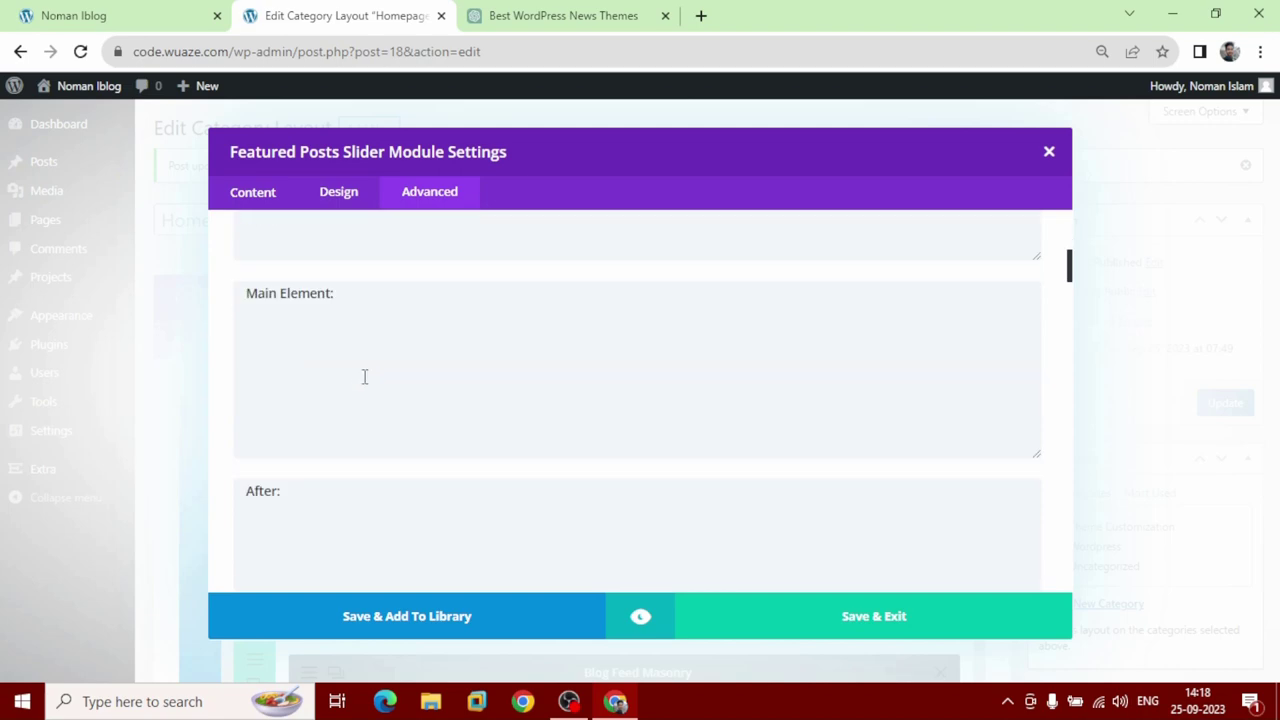
{"action": "scroll", "coordinate": [364, 378], "scroll_direction": "down", "scroll_amount": 20}
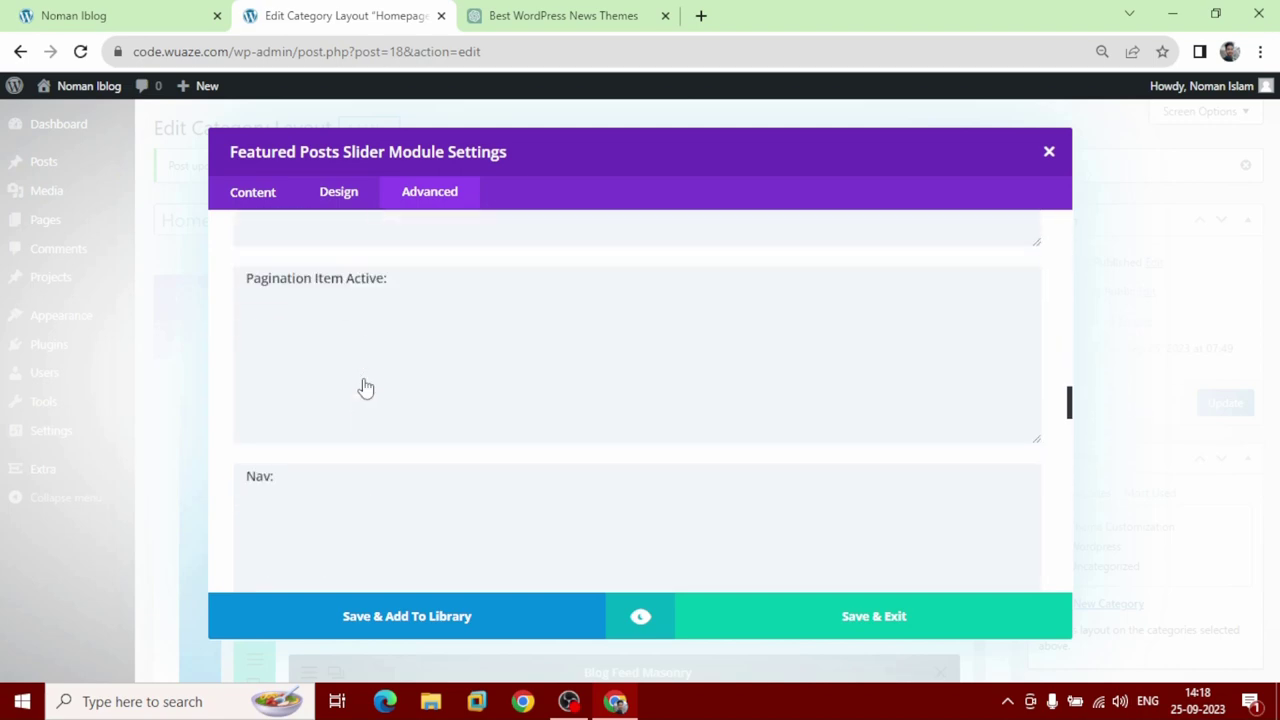
{"action": "scroll", "coordinate": [366, 388], "scroll_direction": "down", "scroll_amount": 15}
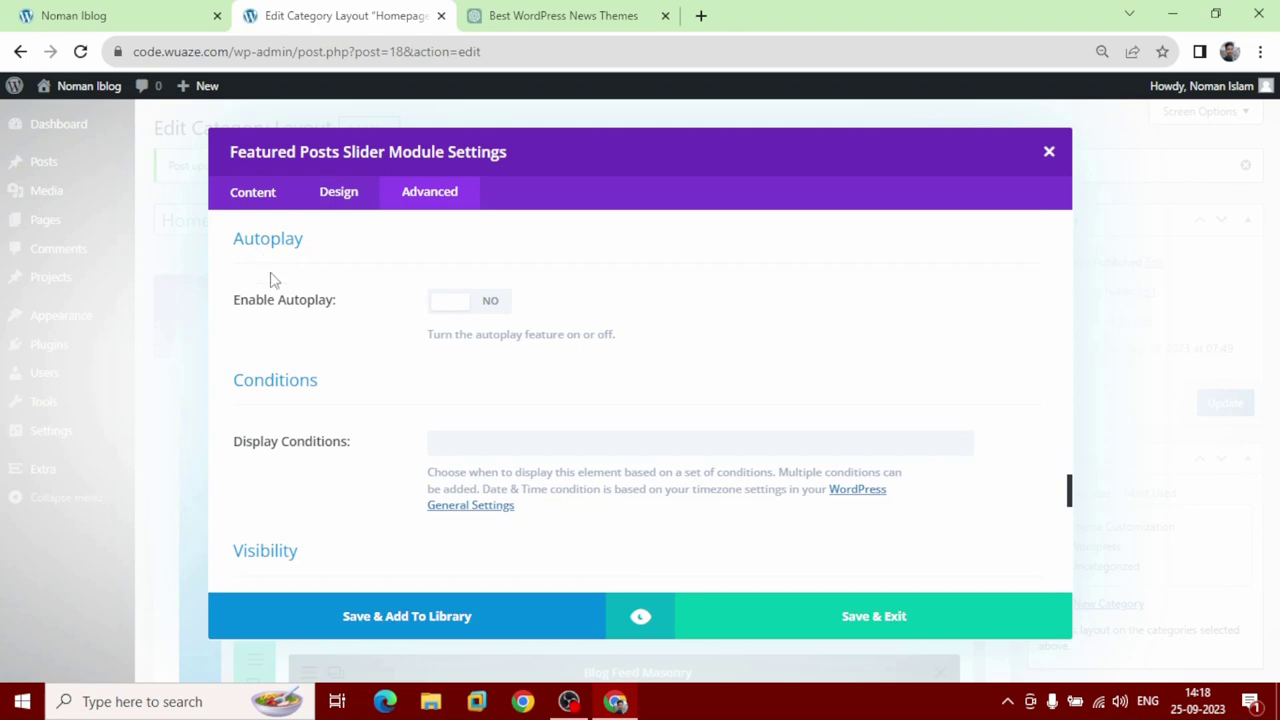
{"action": "left_click", "coordinate": [491, 309]}
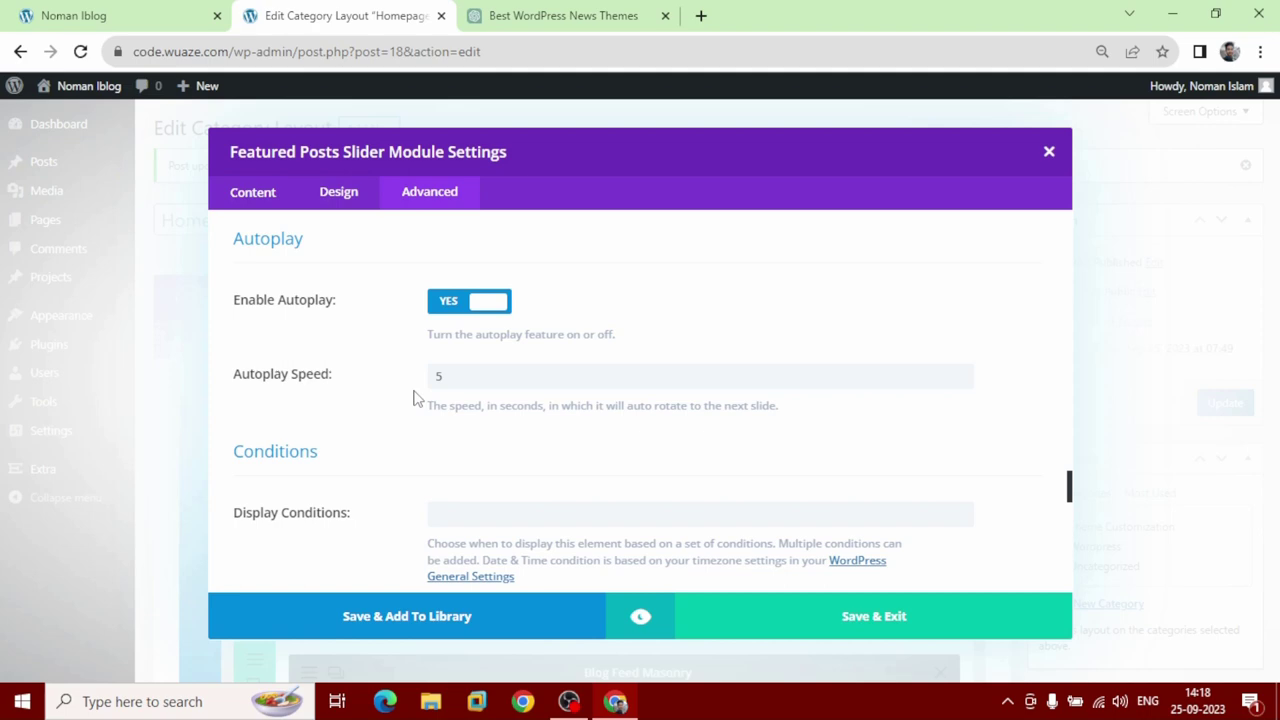
Save the slider module, update the Homepage layout, and switch to the live homepage.
{"action": "scroll", "coordinate": [415, 398], "scroll_direction": "down", "scroll_amount": 4}
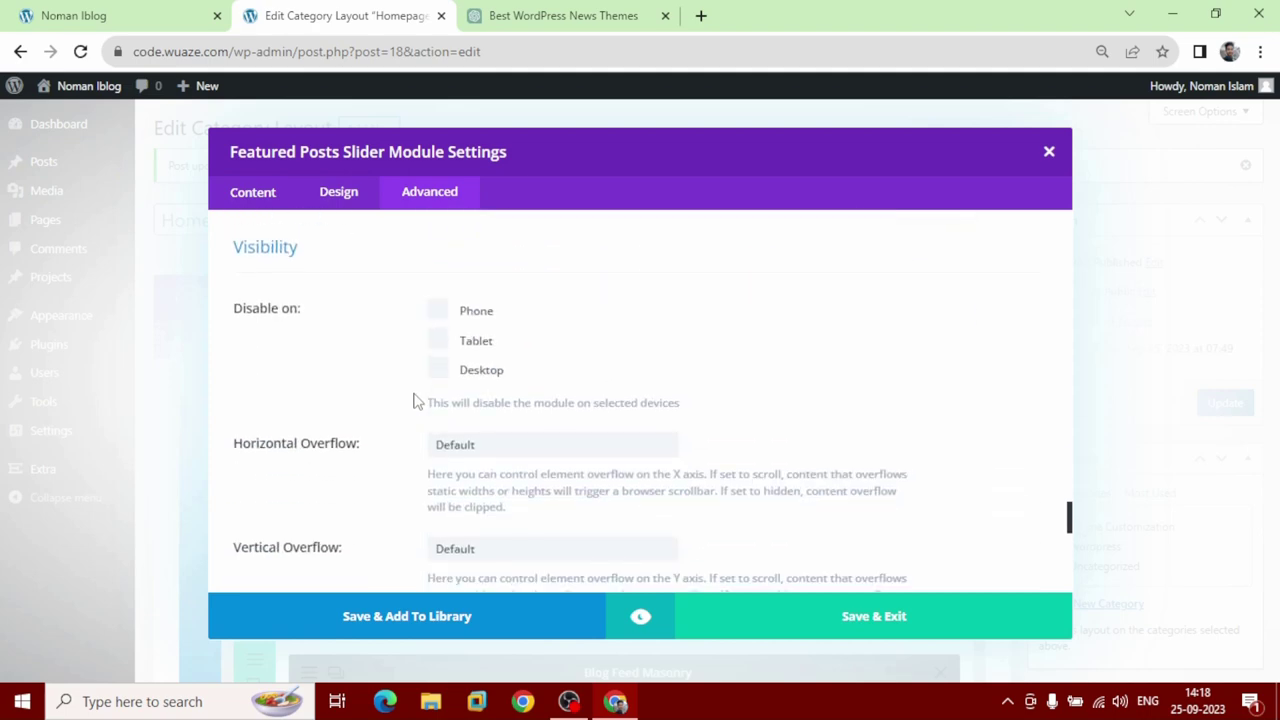
{"action": "scroll", "coordinate": [417, 400], "scroll_direction": "down", "scroll_amount": 2}
{"action": "scroll", "coordinate": [417, 400], "scroll_direction": "down", "scroll_amount": 4}
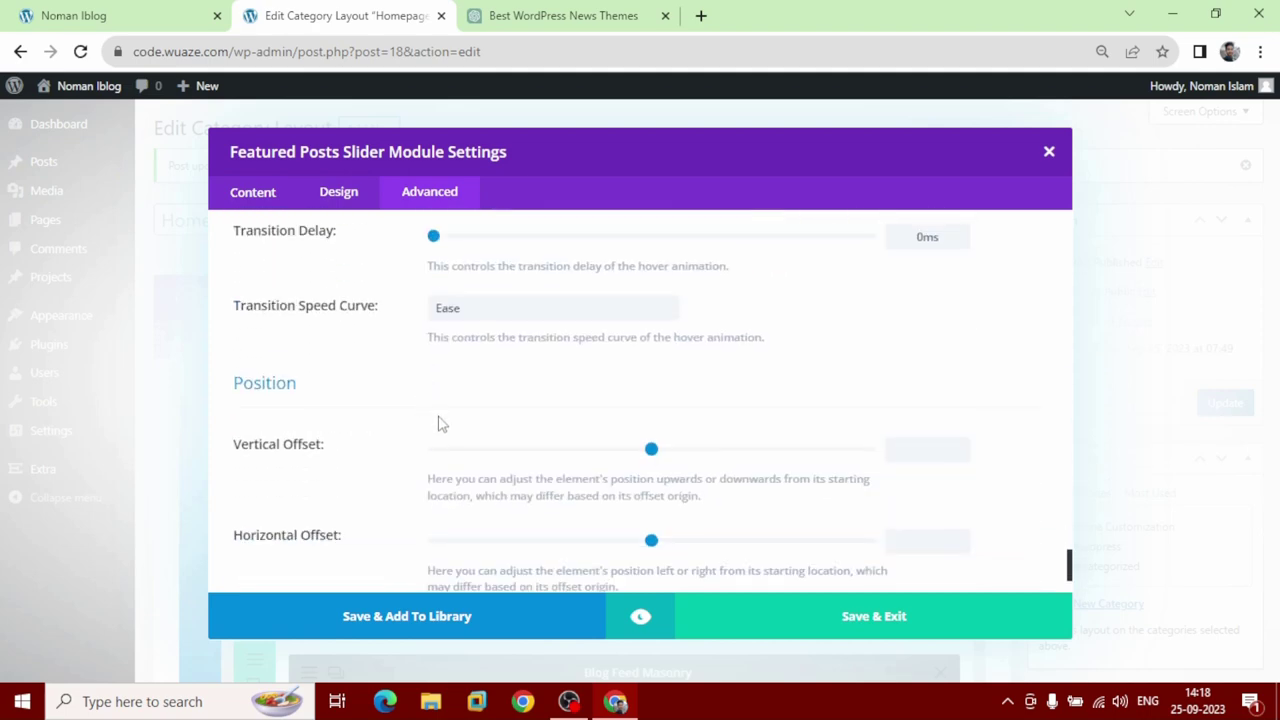
{"action": "scroll", "coordinate": [437, 424], "scroll_direction": "down", "scroll_amount": 2}
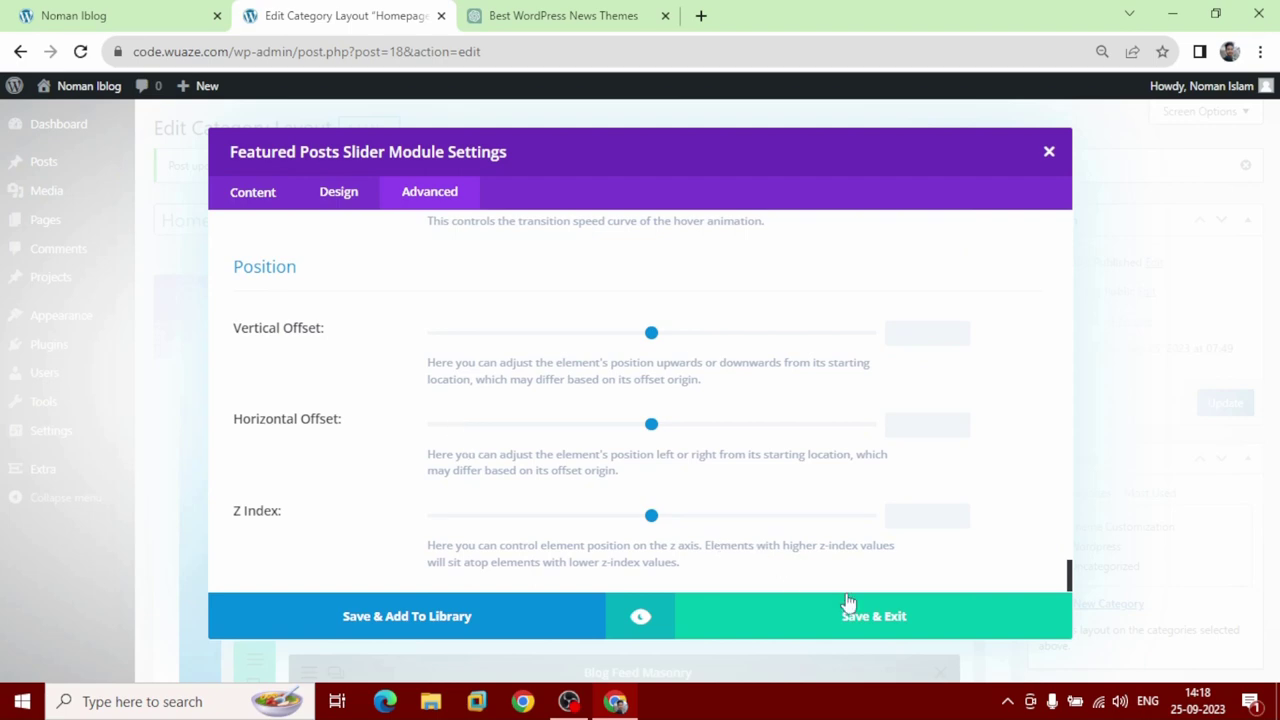
{"action": "left_click", "coordinate": [880, 636]}
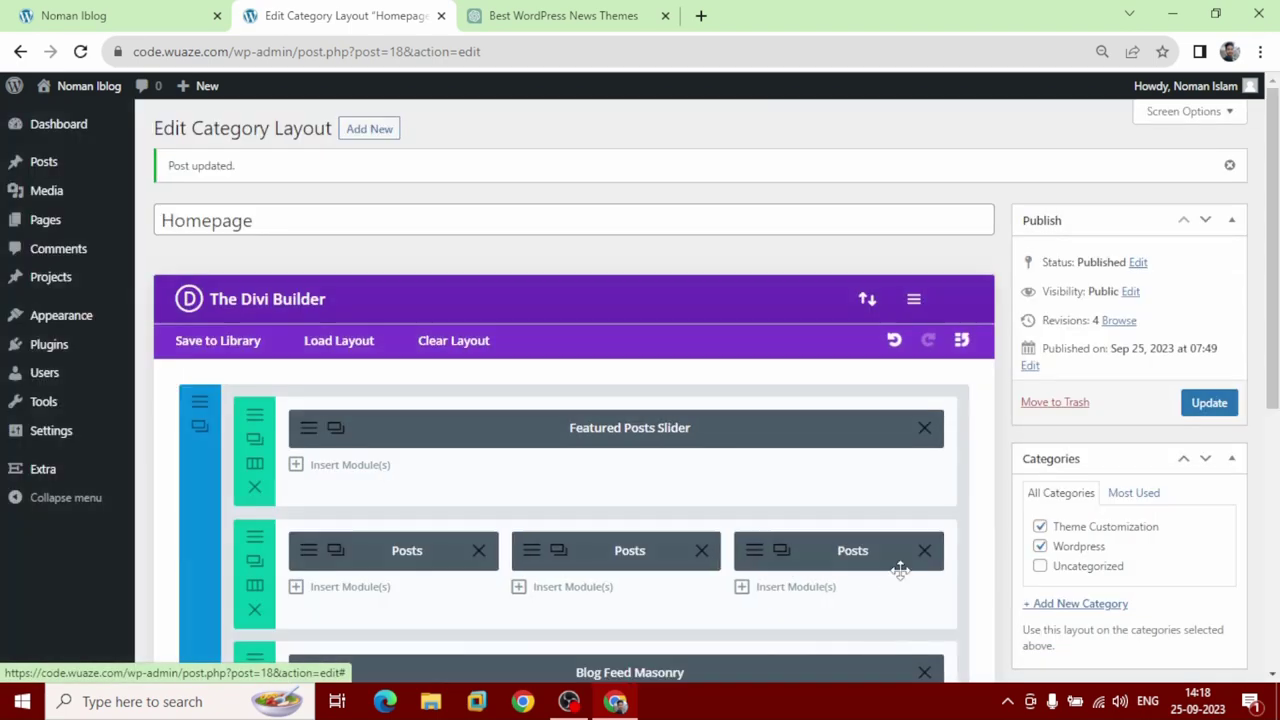
{"action": "left_click", "coordinate": [1212, 410]}
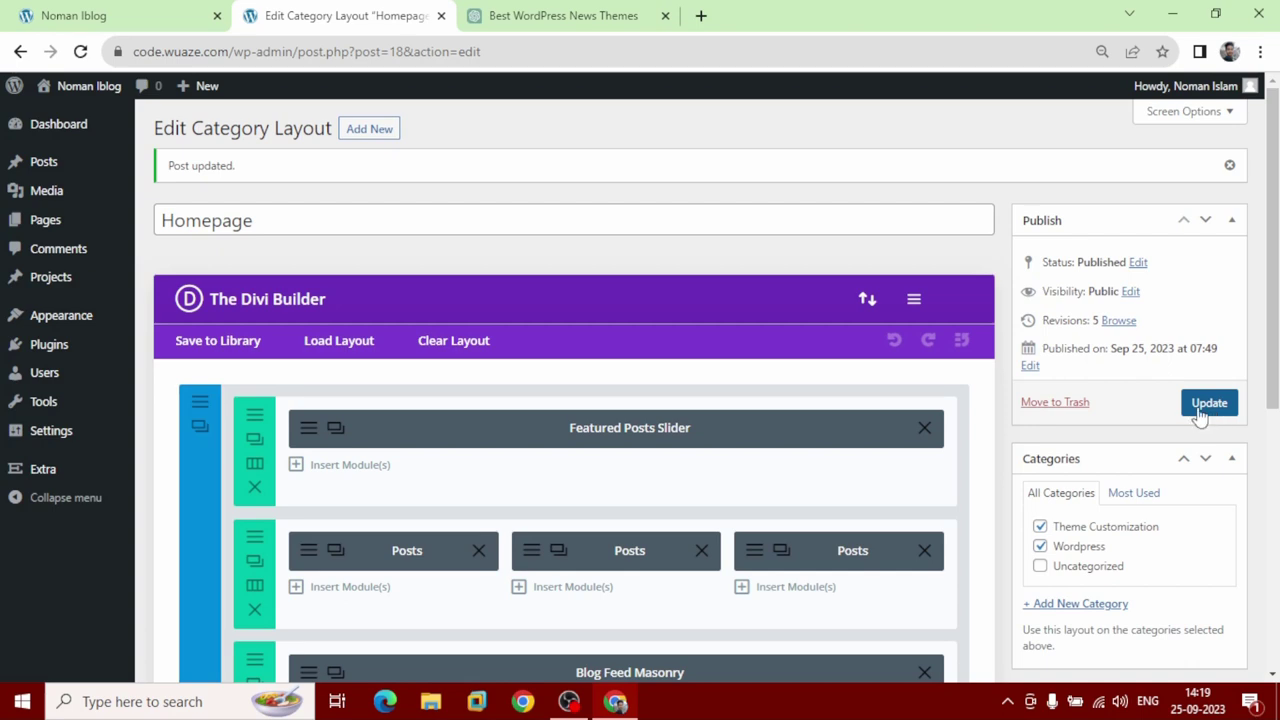
{"action": "left_click", "coordinate": [30, 18]}
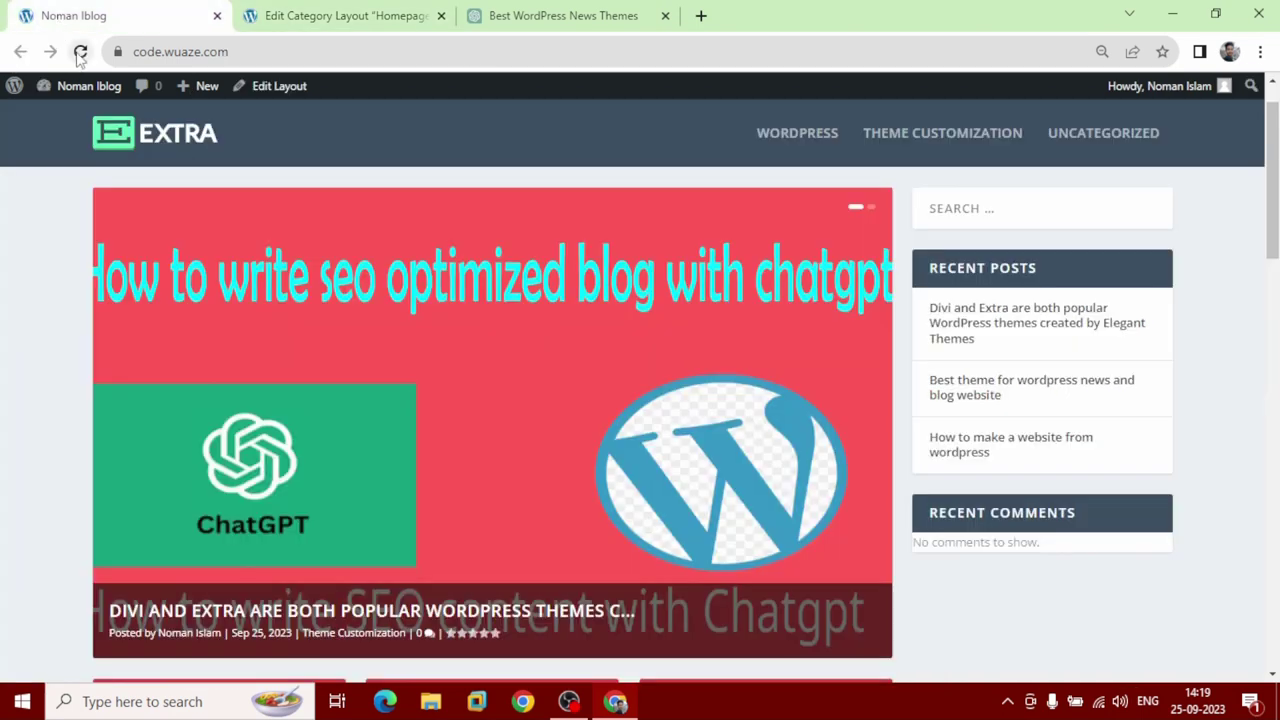
Reload the live homepage to check the rotating slider and category post cards, then return to the layout editor.
{"action": "left_click", "coordinate": [80, 52]}
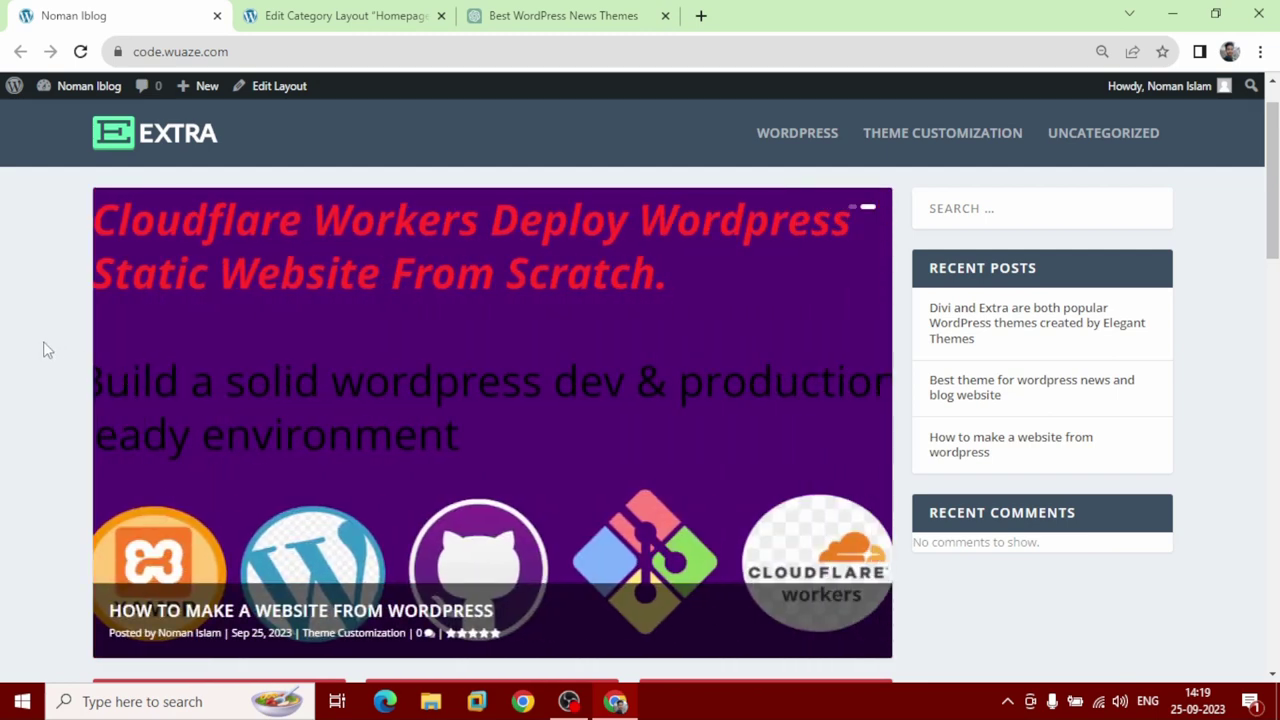
{"action": "scroll", "coordinate": [42, 354], "scroll_direction": "down", "scroll_amount": 5}
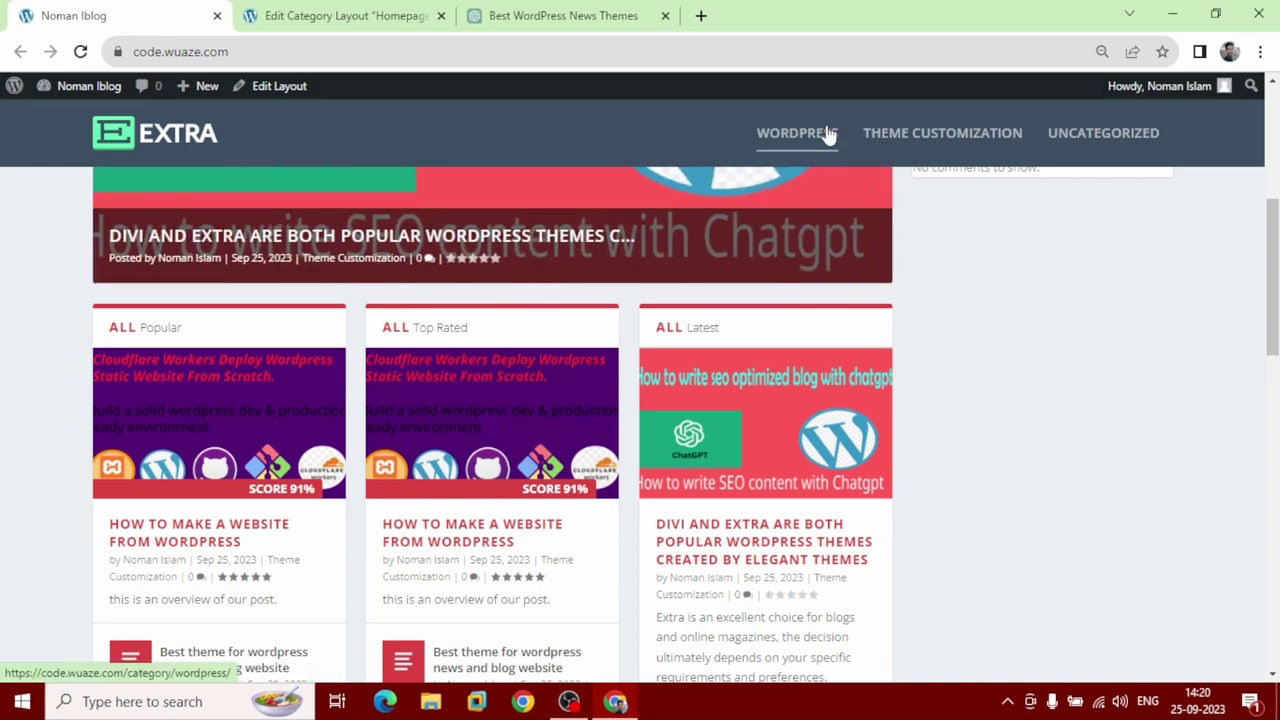
{"action": "left_click", "coordinate": [341, 7]}
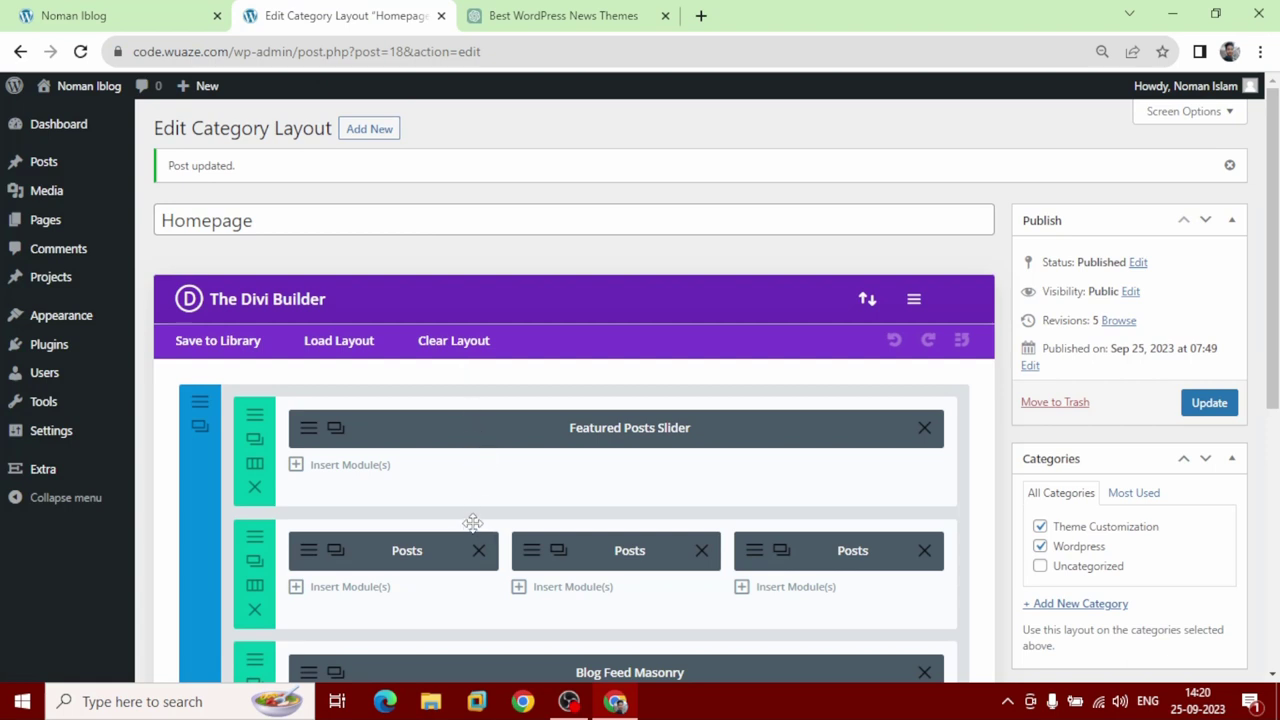
Add a full-width bottom row with a Posts Carousel of Theme Customization and Wordpress posts, then update the layout.
{"action": "scroll", "coordinate": [472, 527], "scroll_direction": "down", "scroll_amount": 1}
{"action": "scroll", "coordinate": [472, 520], "scroll_direction": "down", "scroll_amount": 2}
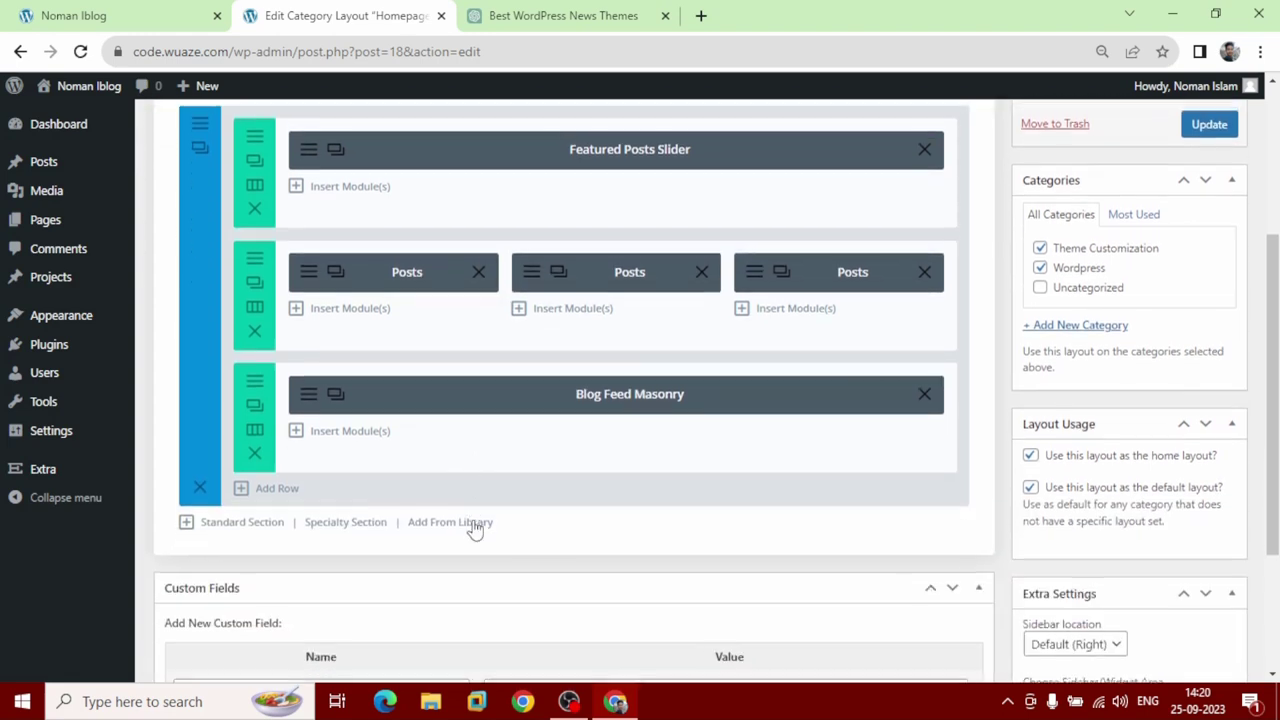
{"action": "left_click", "coordinate": [240, 490]}
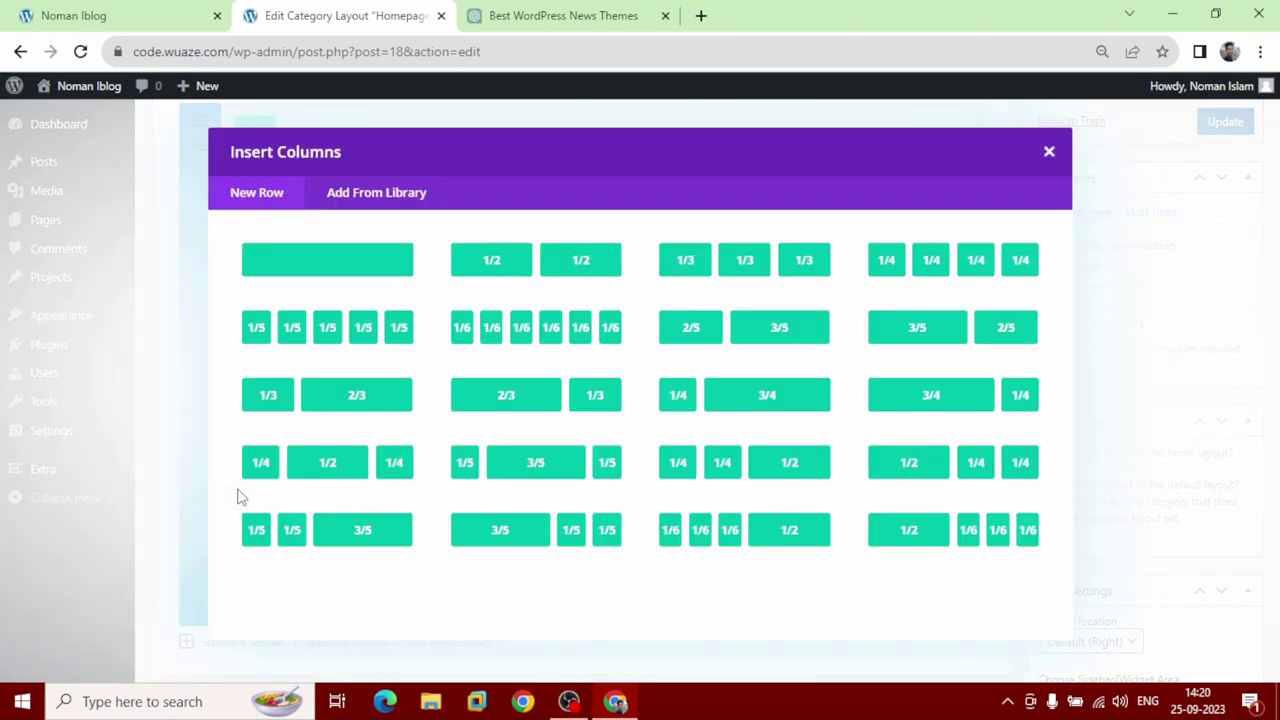
{"action": "left_click", "coordinate": [320, 262]}
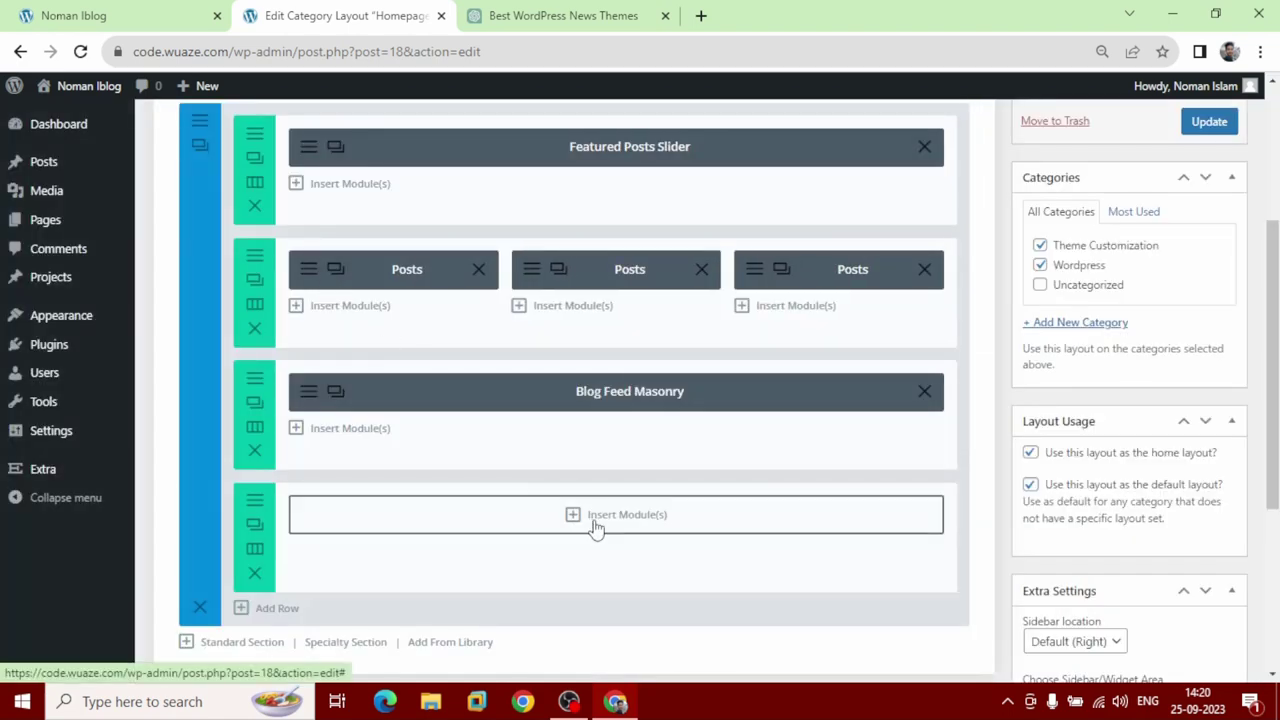
{"action": "left_click", "coordinate": [588, 518]}
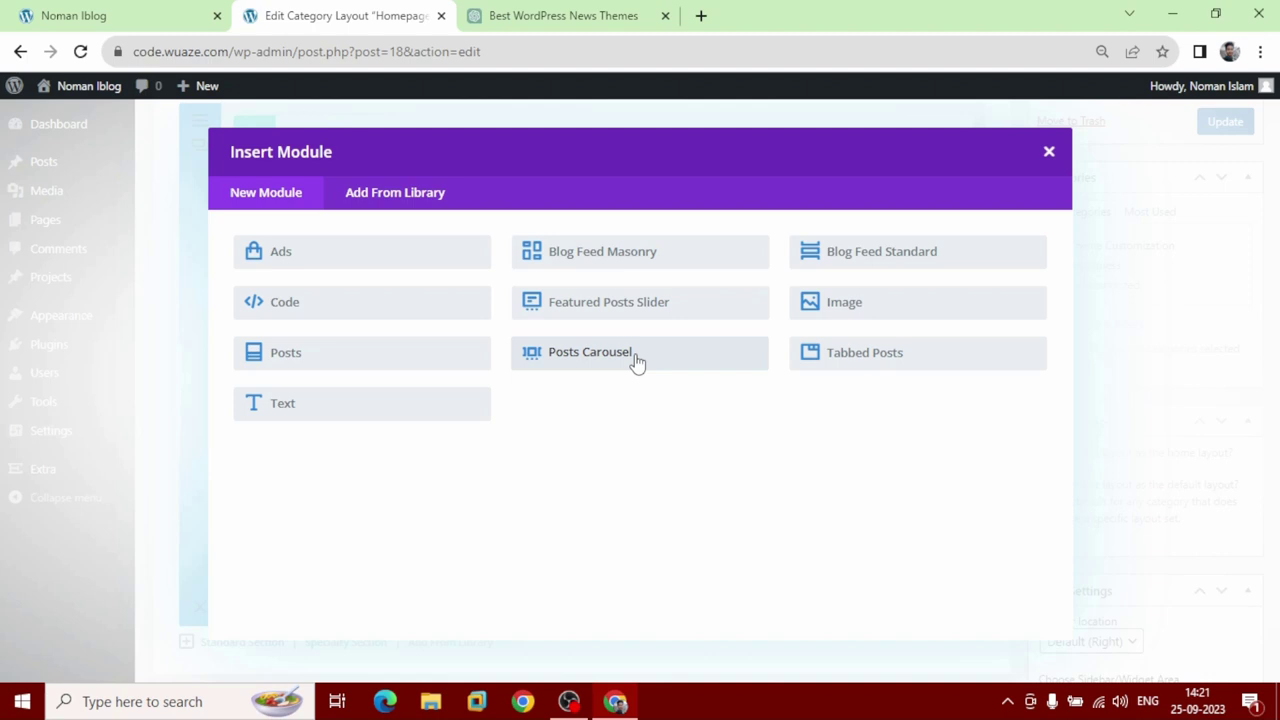
{"action": "left_click", "coordinate": [637, 362]}
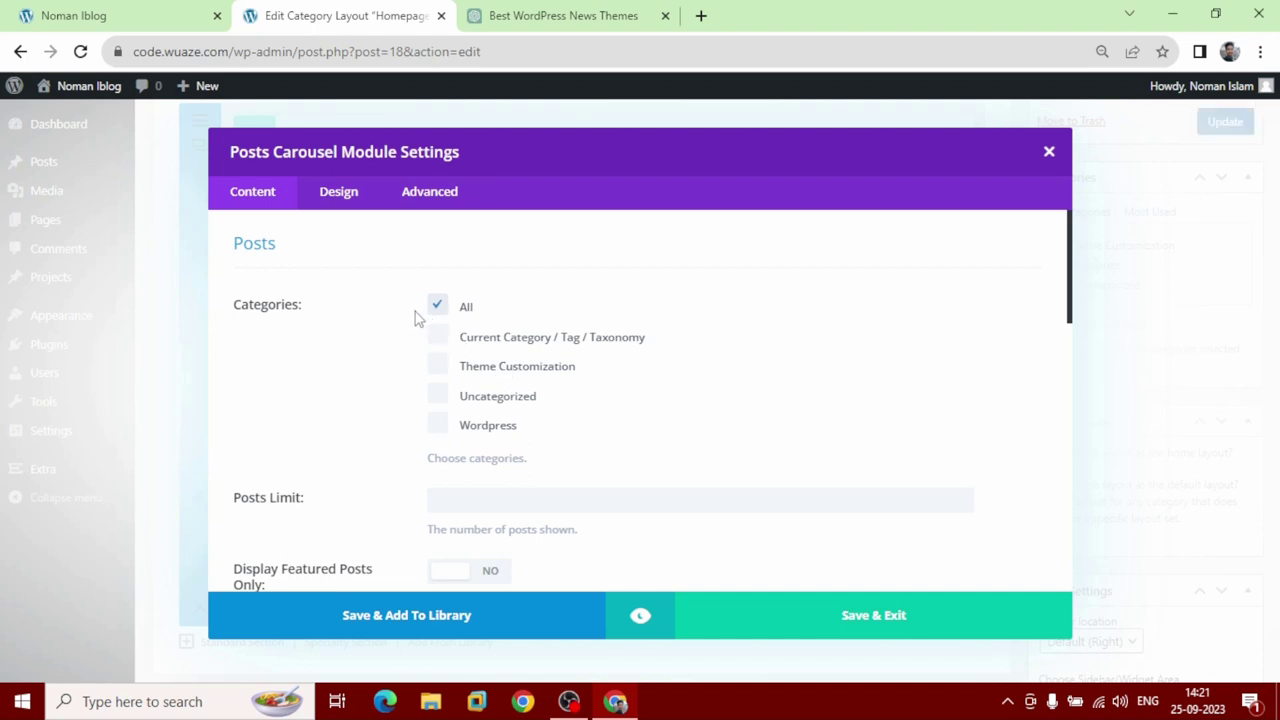
{"action": "left_click", "coordinate": [437, 368]}
{"action": "left_click", "coordinate": [438, 427]}
{"action": "left_click", "coordinate": [830, 621]}
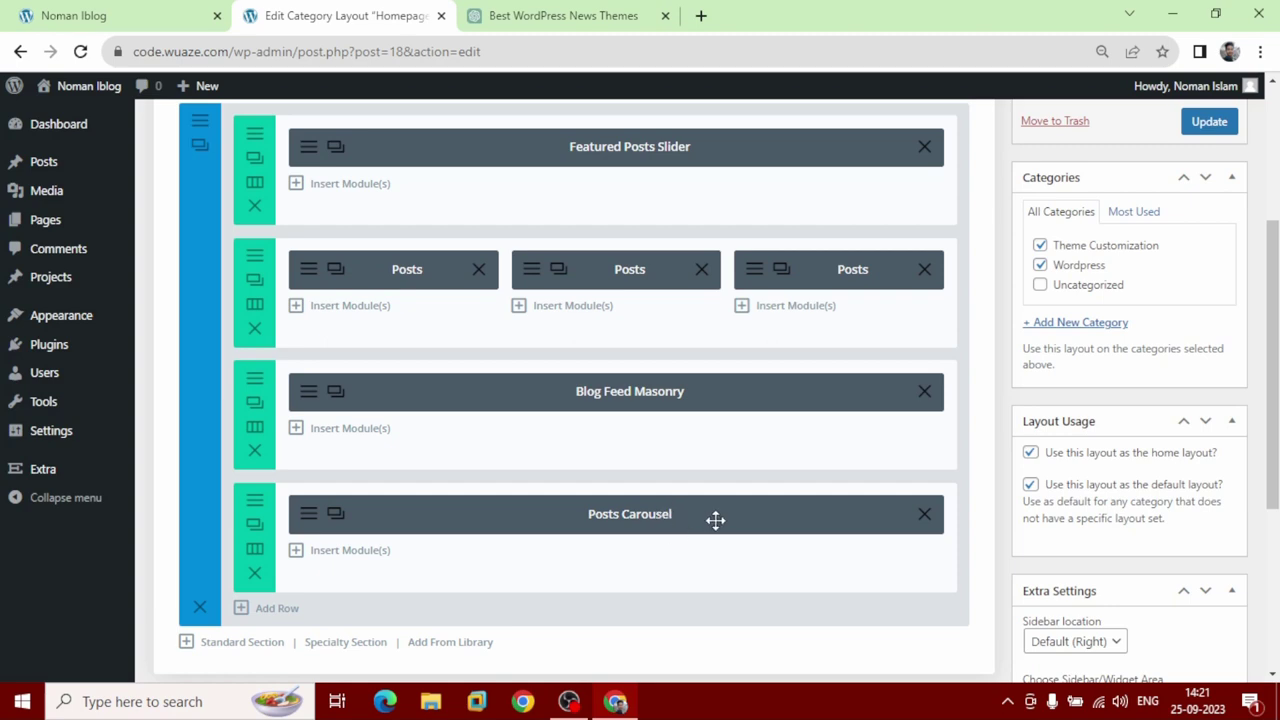
{"action": "left_click", "coordinate": [1205, 124]}
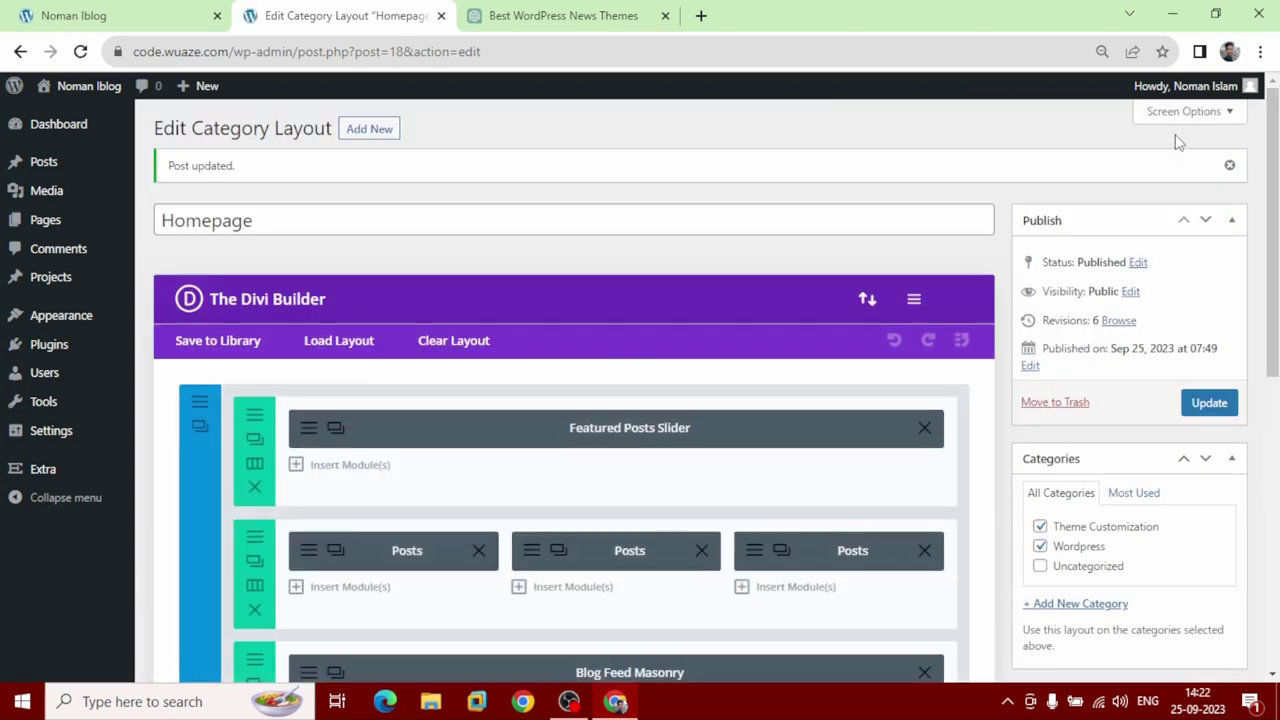
Reload the live homepage to see the new 'ALL Latest' two-post carousel, then return to the layout editor.
{"action": "left_click", "coordinate": [95, 15]}
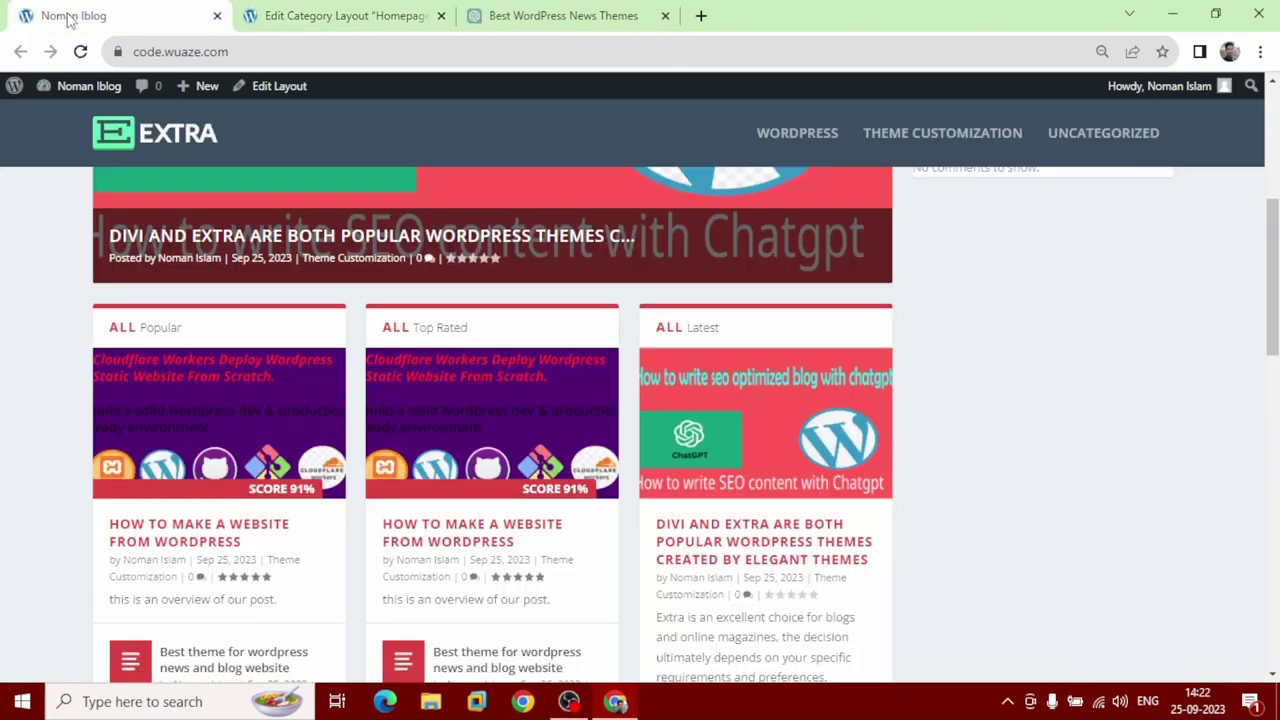
{"action": "left_click", "coordinate": [81, 52]}
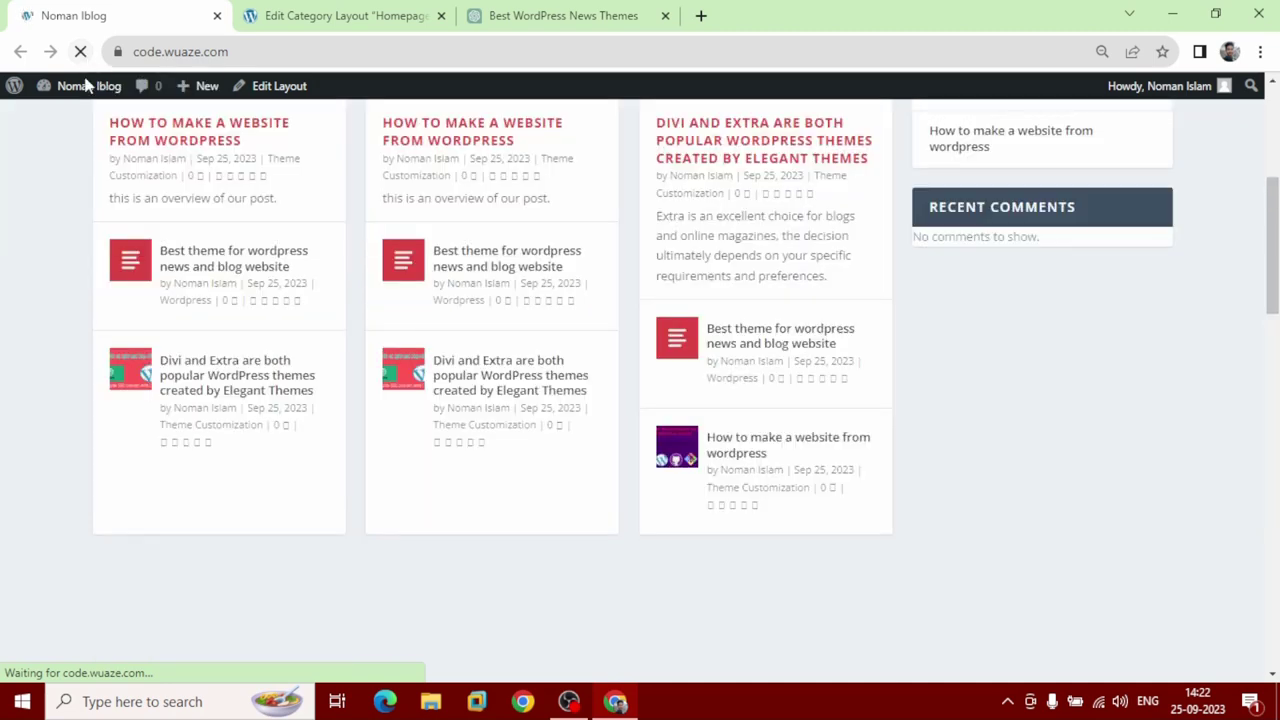
{"action": "scroll", "coordinate": [68, 241], "scroll_direction": "up", "scroll_amount": 4}
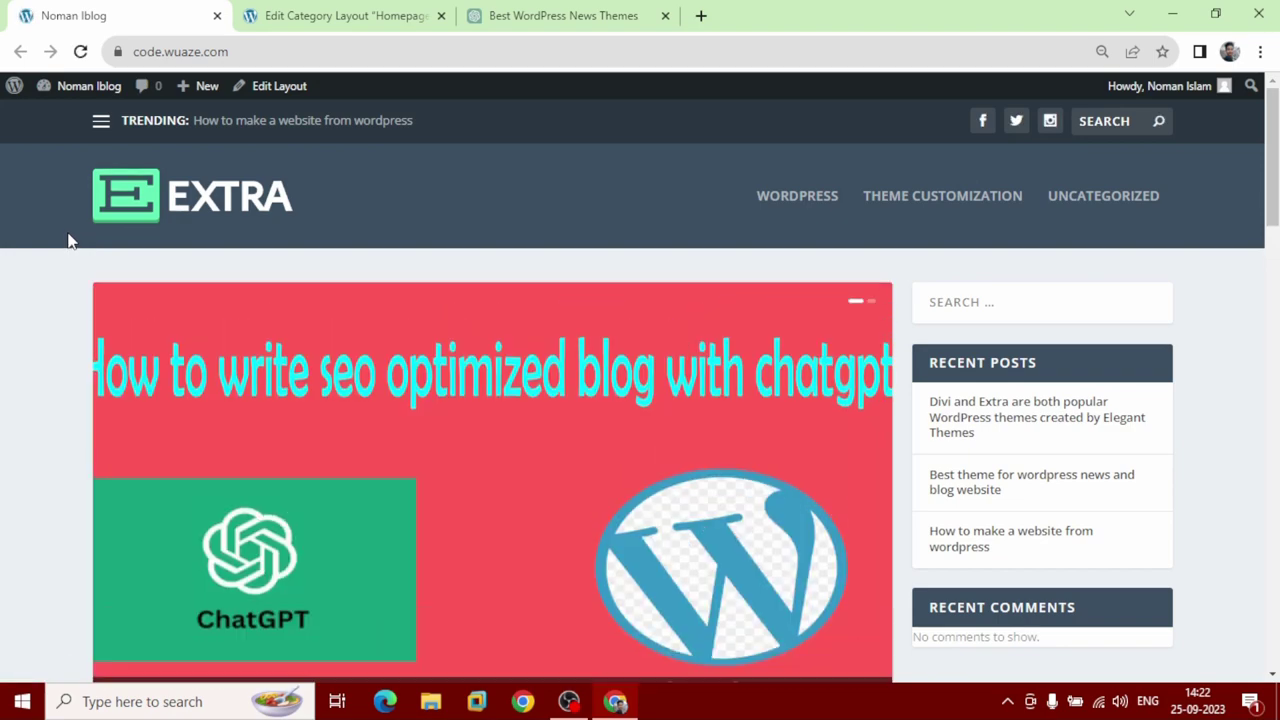
{"action": "scroll", "coordinate": [68, 241], "scroll_direction": "down", "scroll_amount": 7}
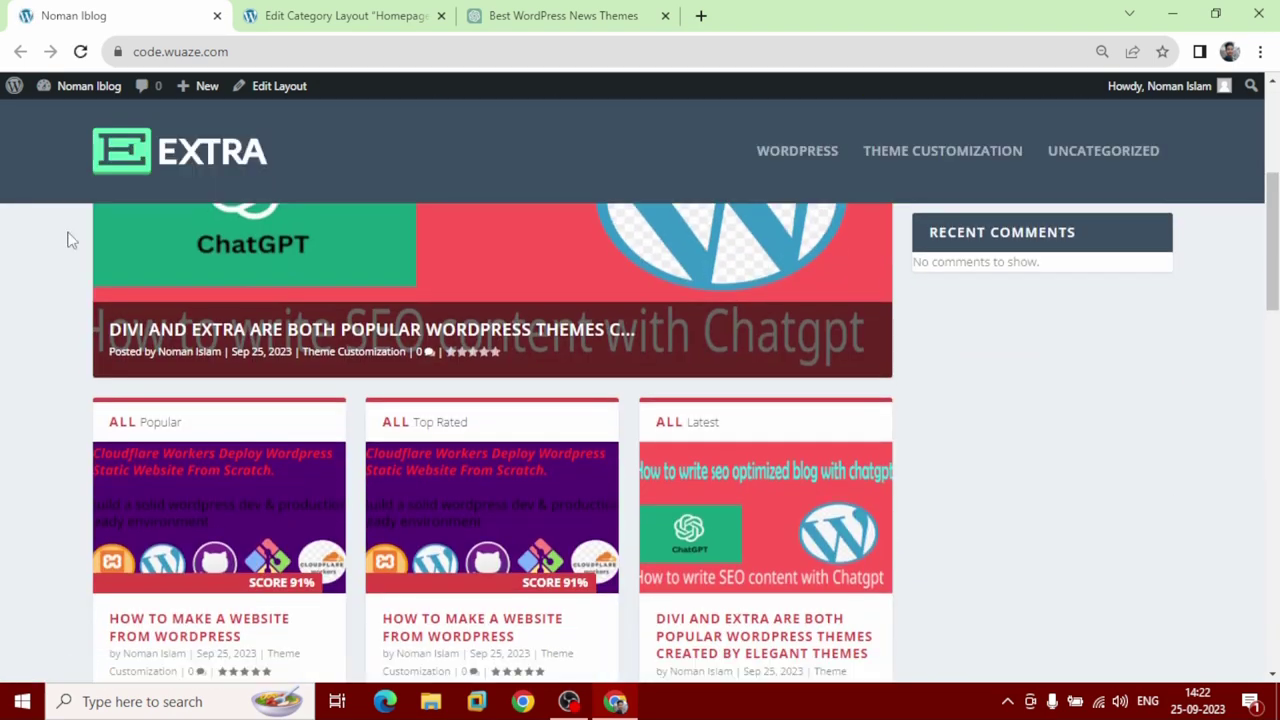
{"action": "scroll", "coordinate": [68, 241], "scroll_direction": "down", "scroll_amount": 10}
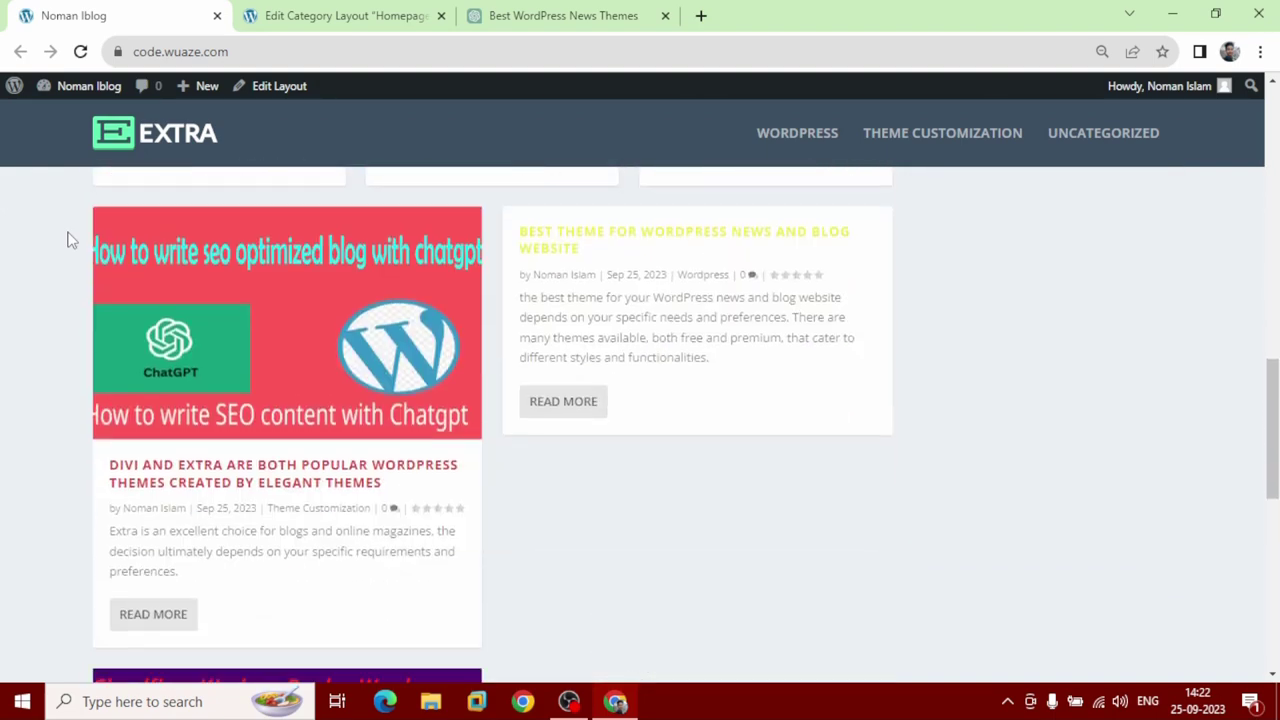
{"action": "scroll", "coordinate": [68, 241], "scroll_direction": "down", "scroll_amount": 3}
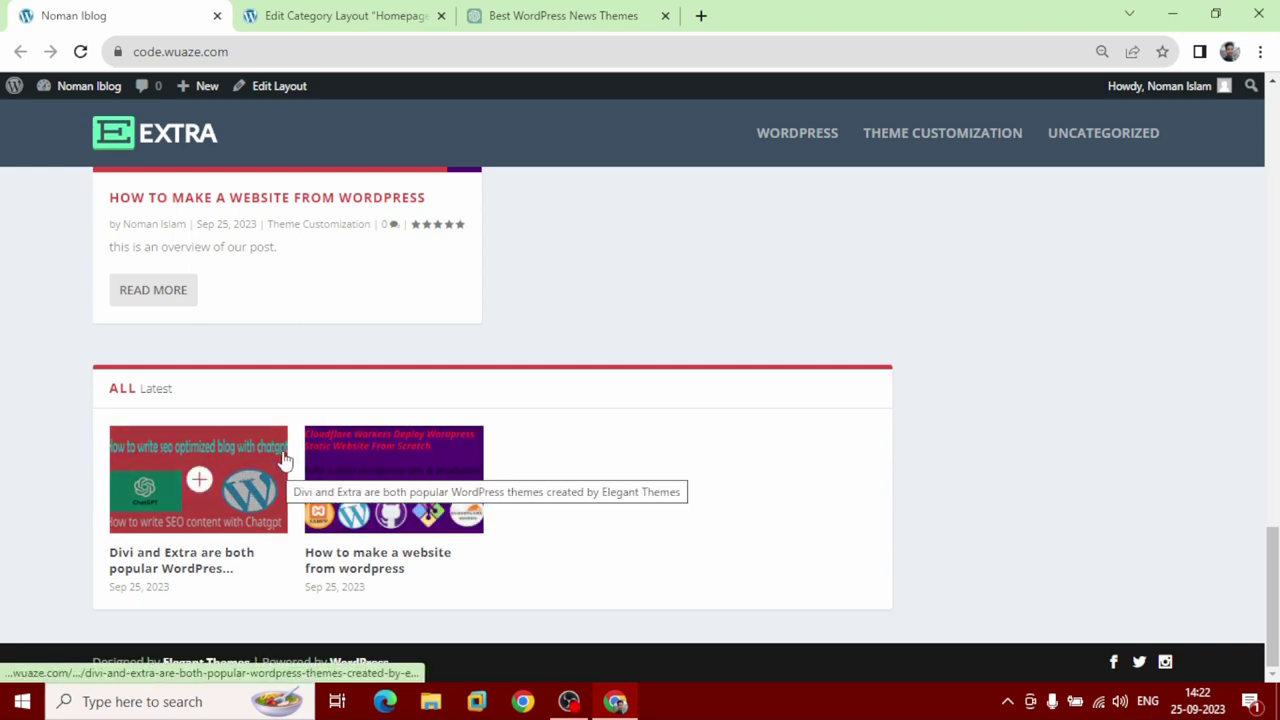
{"action": "left_click", "coordinate": [370, 12]}
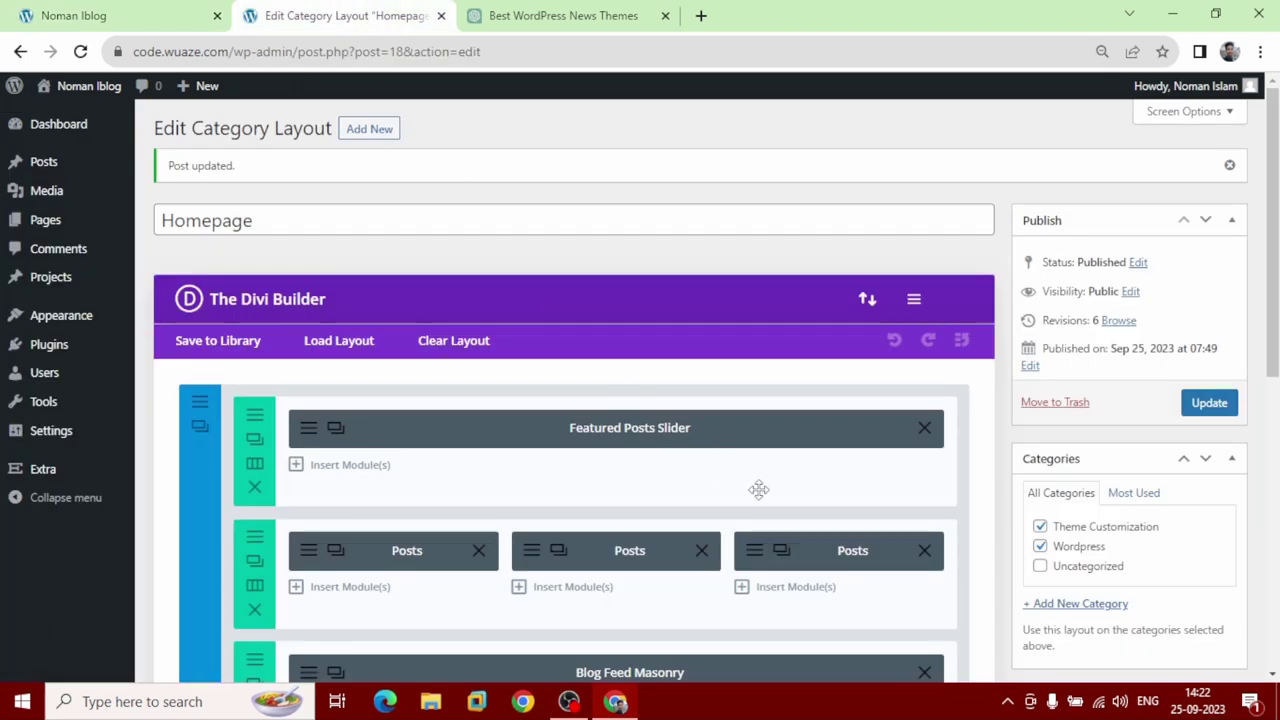
Add a one-column full-width row below the carousel and insert a Tabbed Posts module into it.
{"action": "scroll", "coordinate": [758, 490], "scroll_direction": "down", "scroll_amount": 1}
{"action": "scroll", "coordinate": [758, 490], "scroll_direction": "down", "scroll_amount": 1}
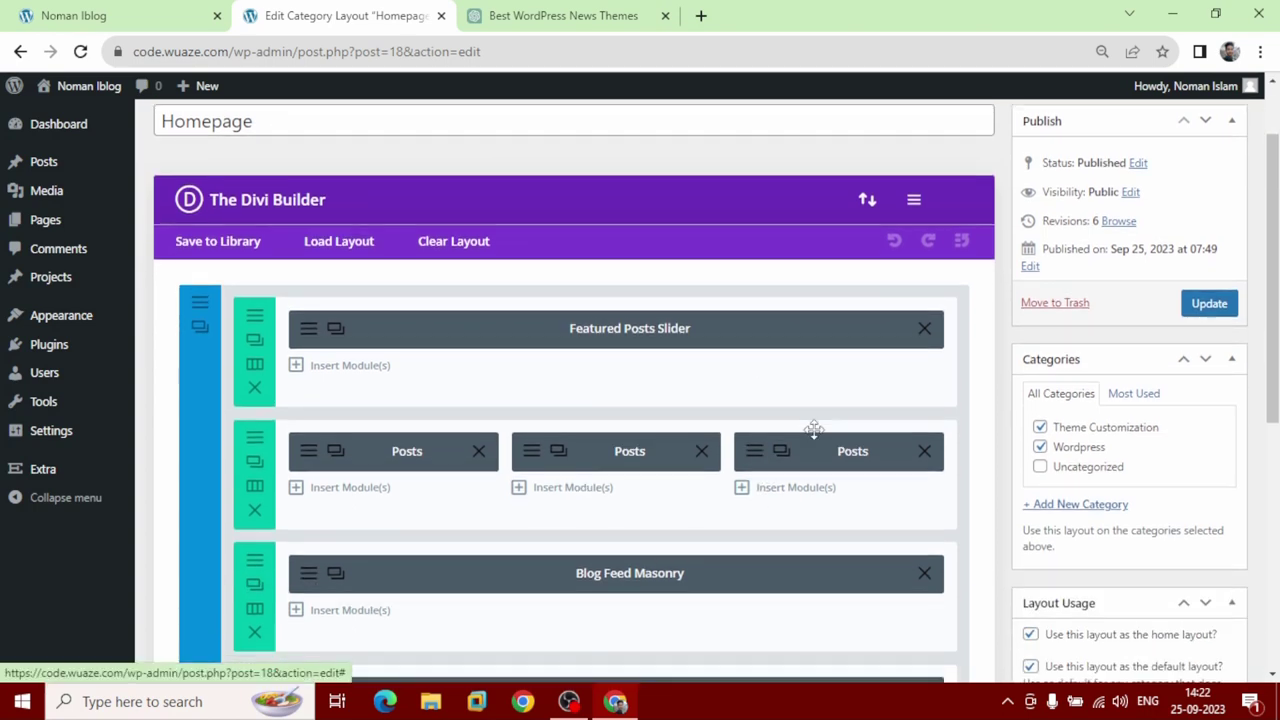
{"action": "scroll", "coordinate": [814, 434], "scroll_direction": "down", "scroll_amount": 3}
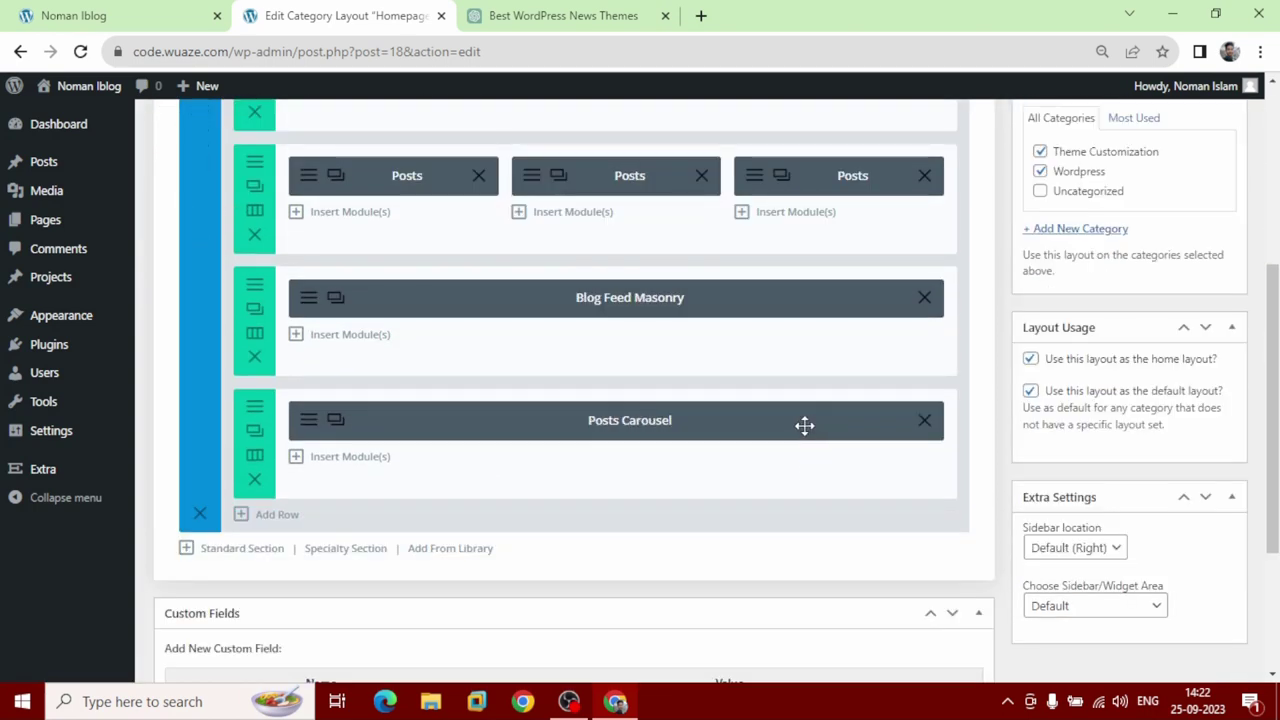
{"action": "left_click", "coordinate": [270, 515]}
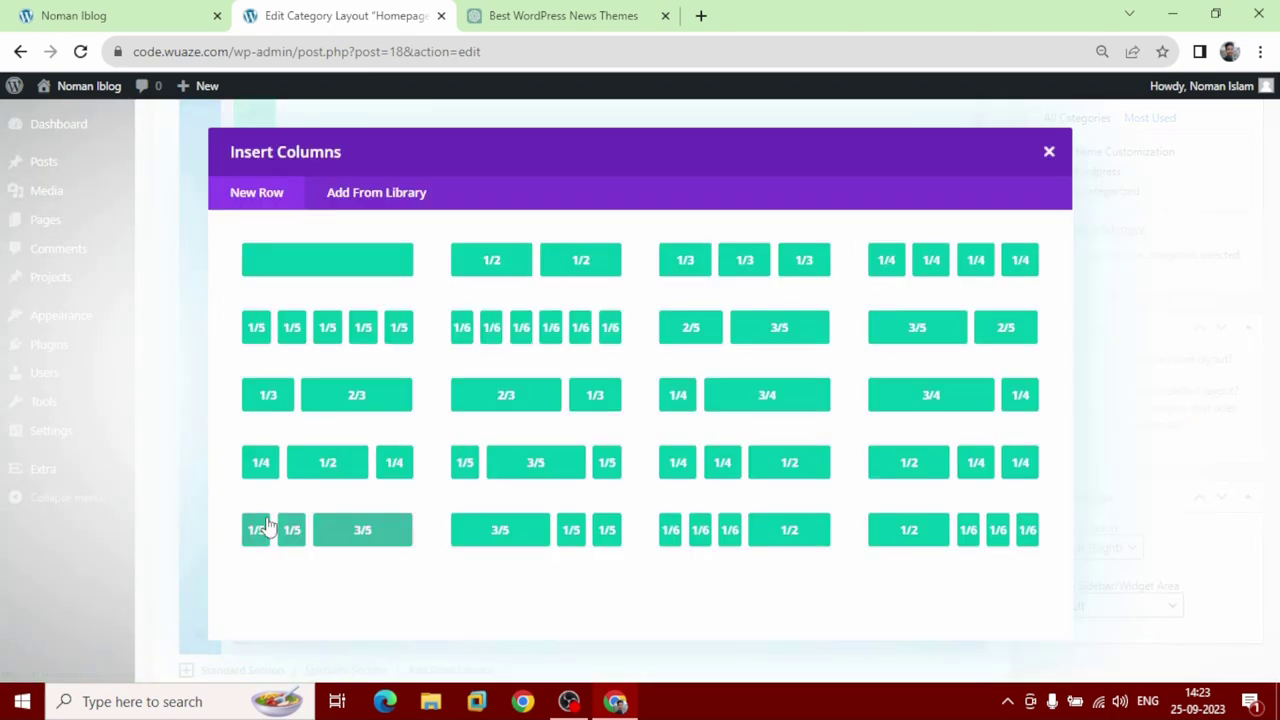
{"action": "left_click", "coordinate": [335, 262]}
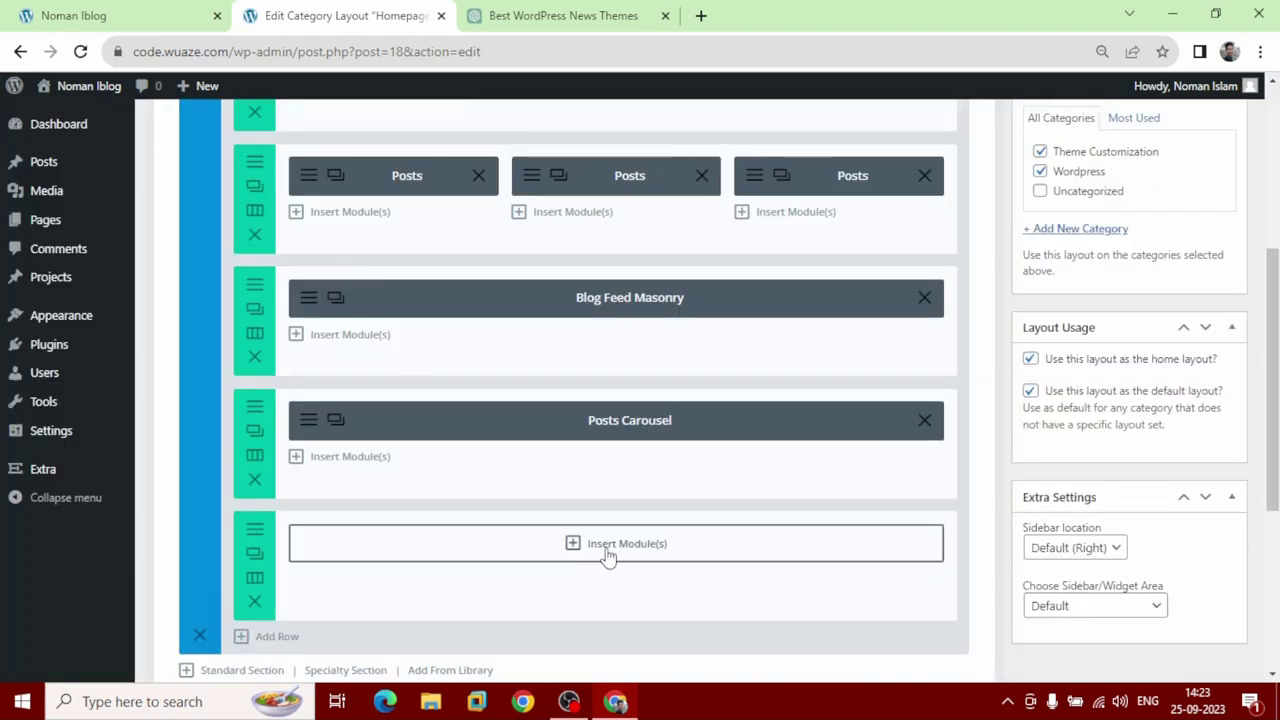
{"action": "left_click", "coordinate": [607, 549]}
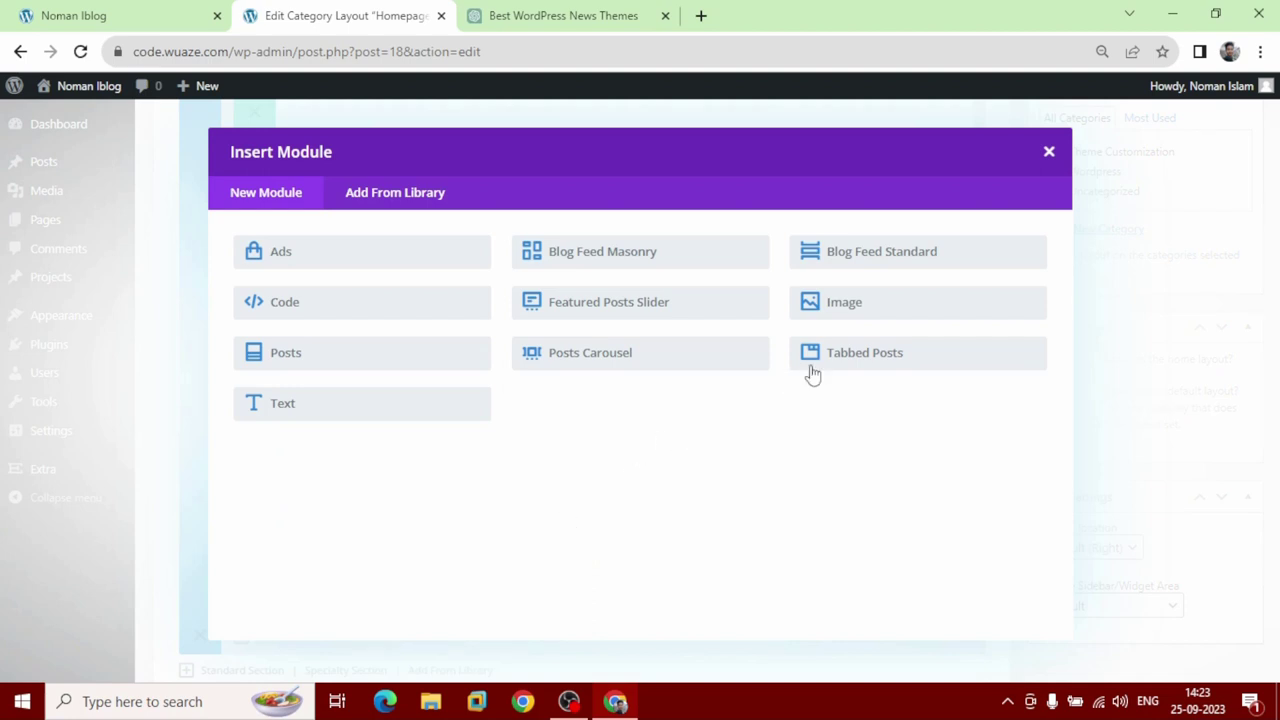
{"action": "left_click", "coordinate": [910, 370]}
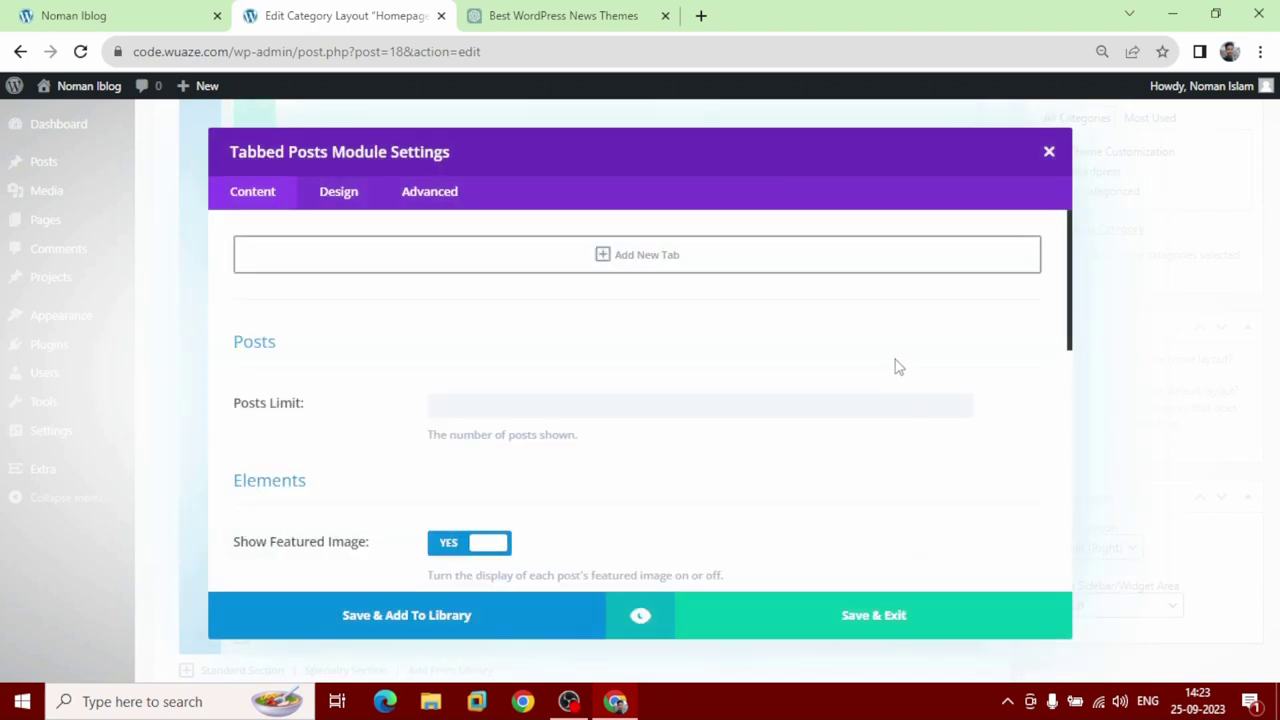
Add an All-categories tab and a Theme Customization category tab to the Tabbed Posts module.
{"action": "left_click", "coordinate": [636, 270]}
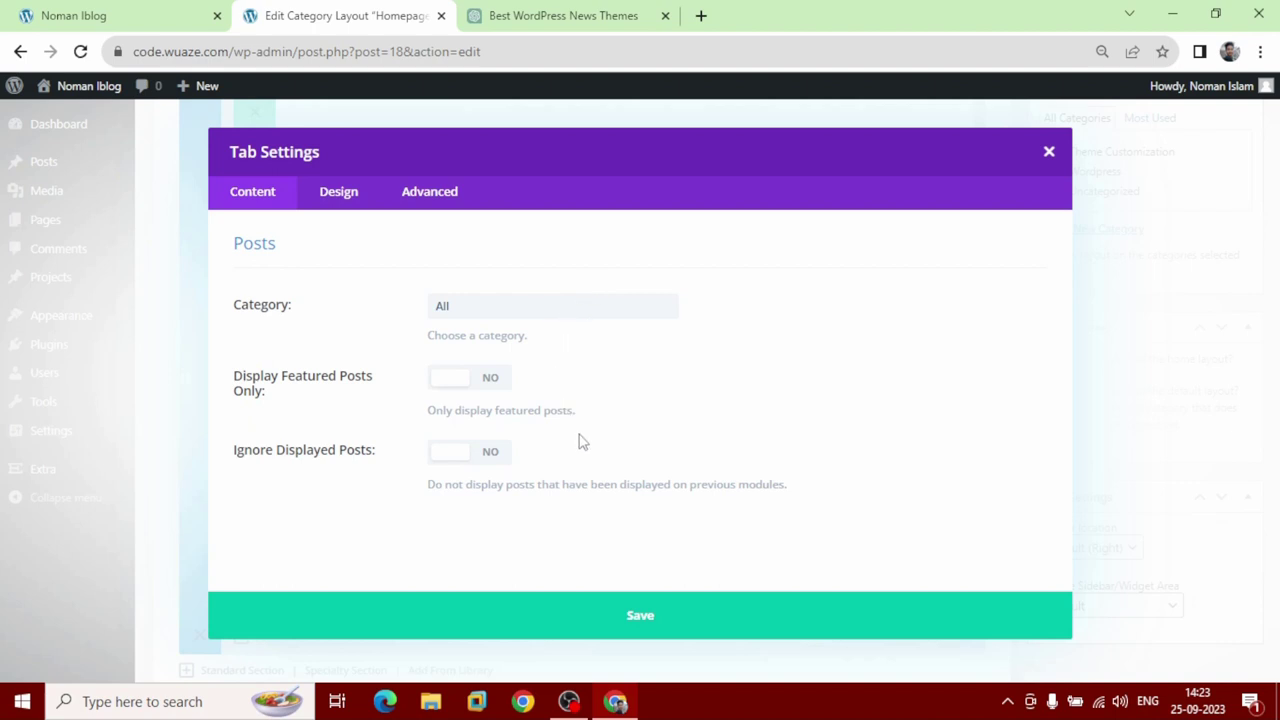
{"action": "left_click", "coordinate": [651, 617]}
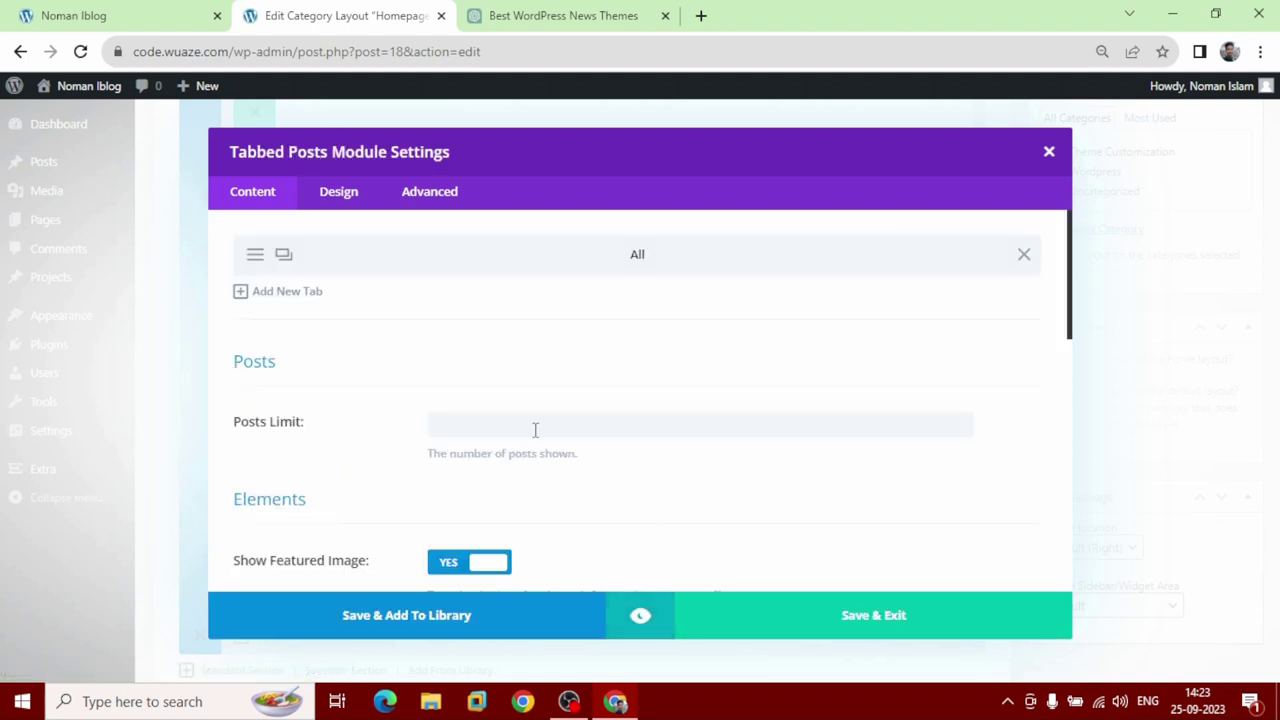
{"action": "left_click", "coordinate": [268, 292]}
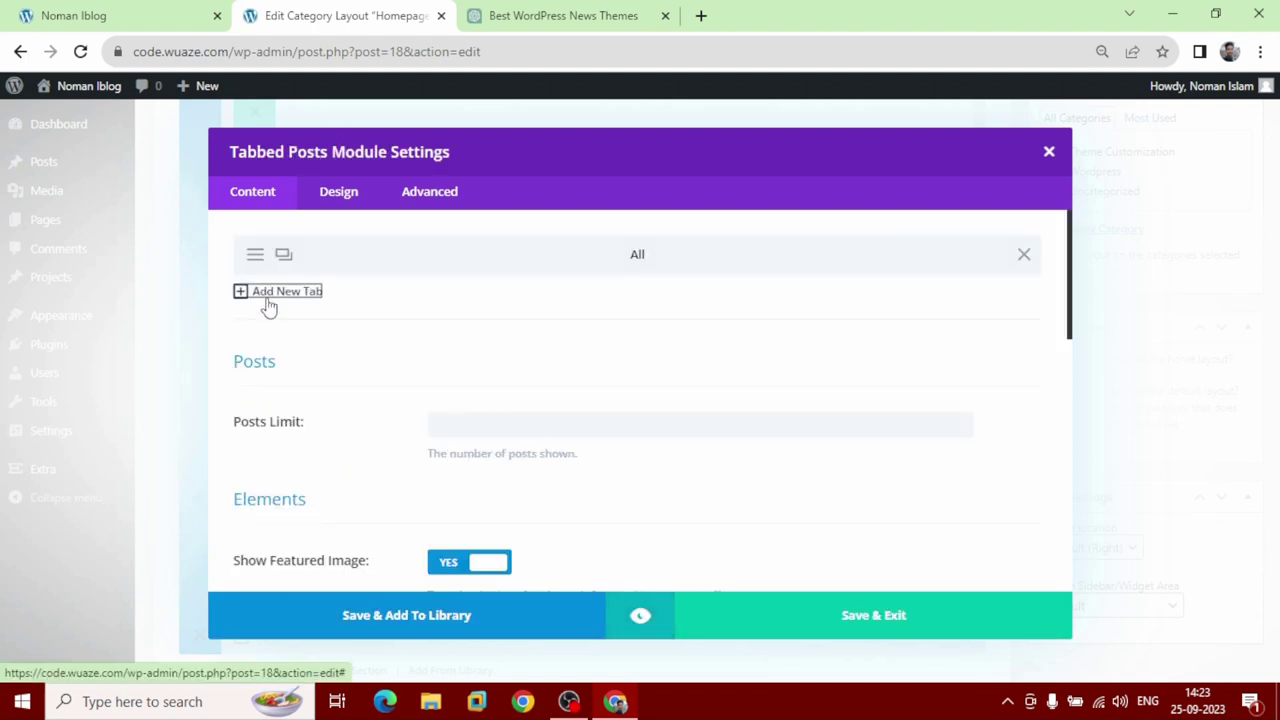
{"action": "left_click", "coordinate": [268, 298]}
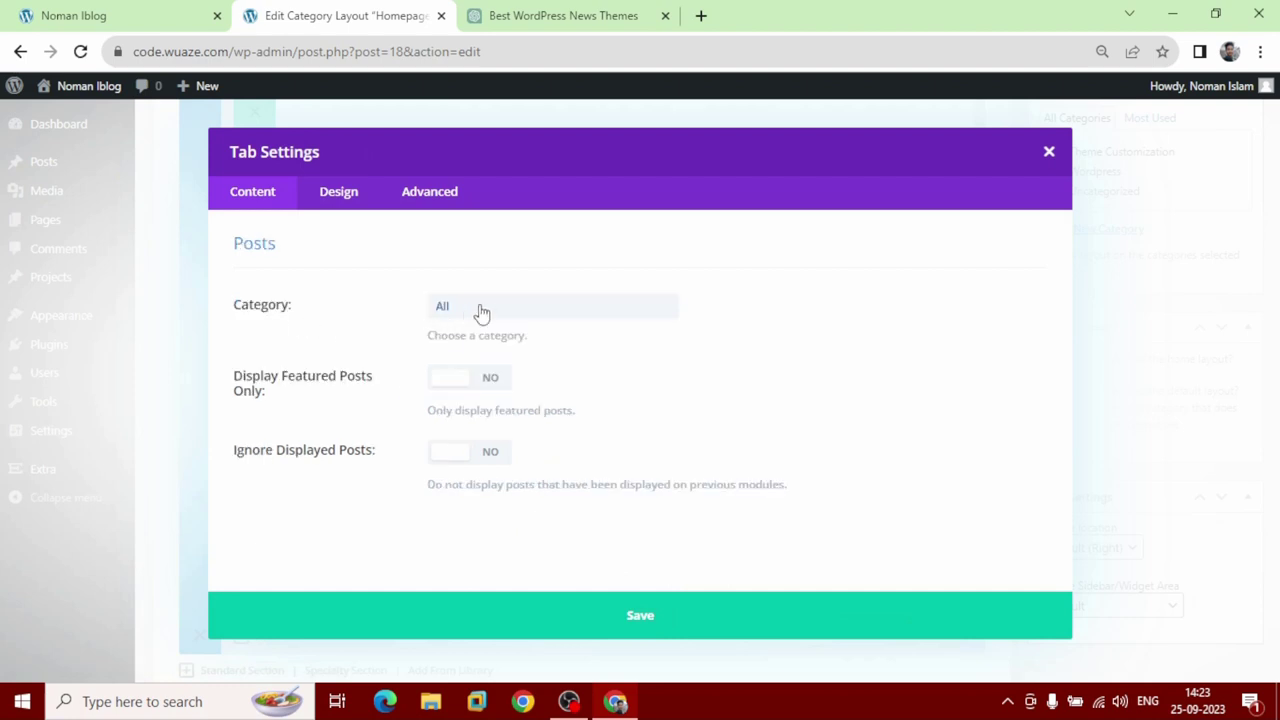
{"action": "left_click", "coordinate": [481, 313]}
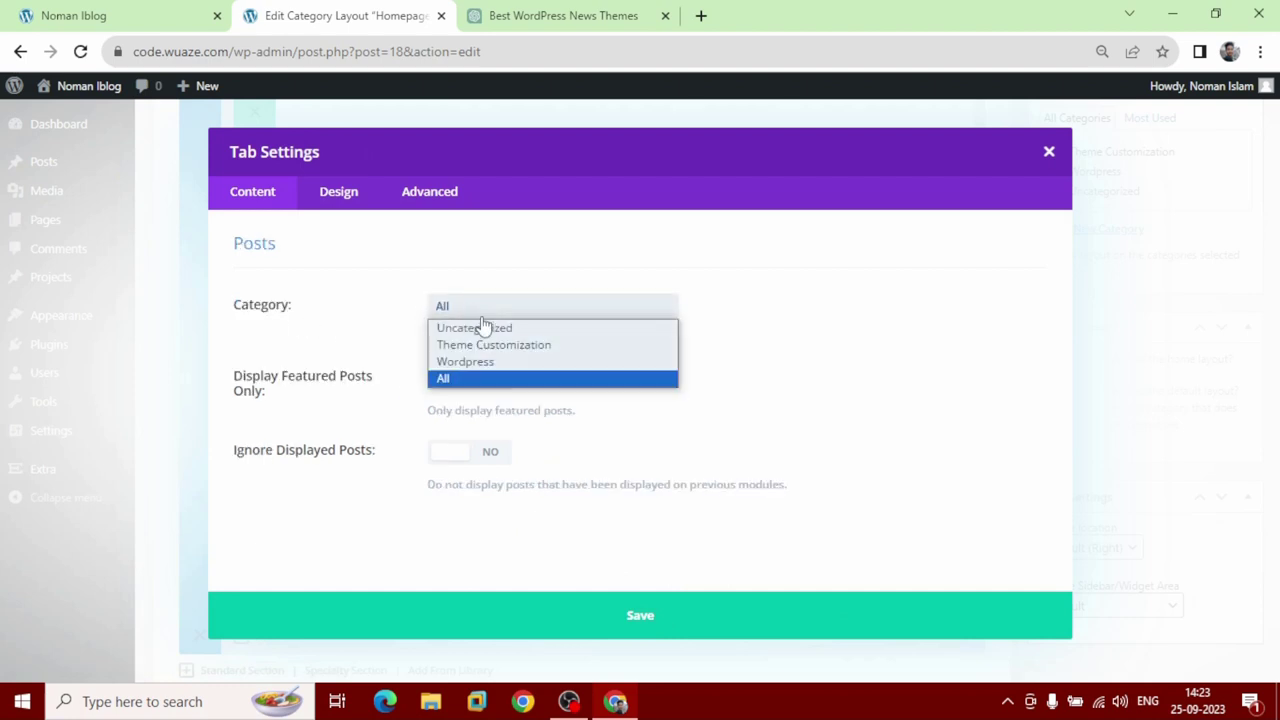
{"action": "left_click", "coordinate": [530, 357]}
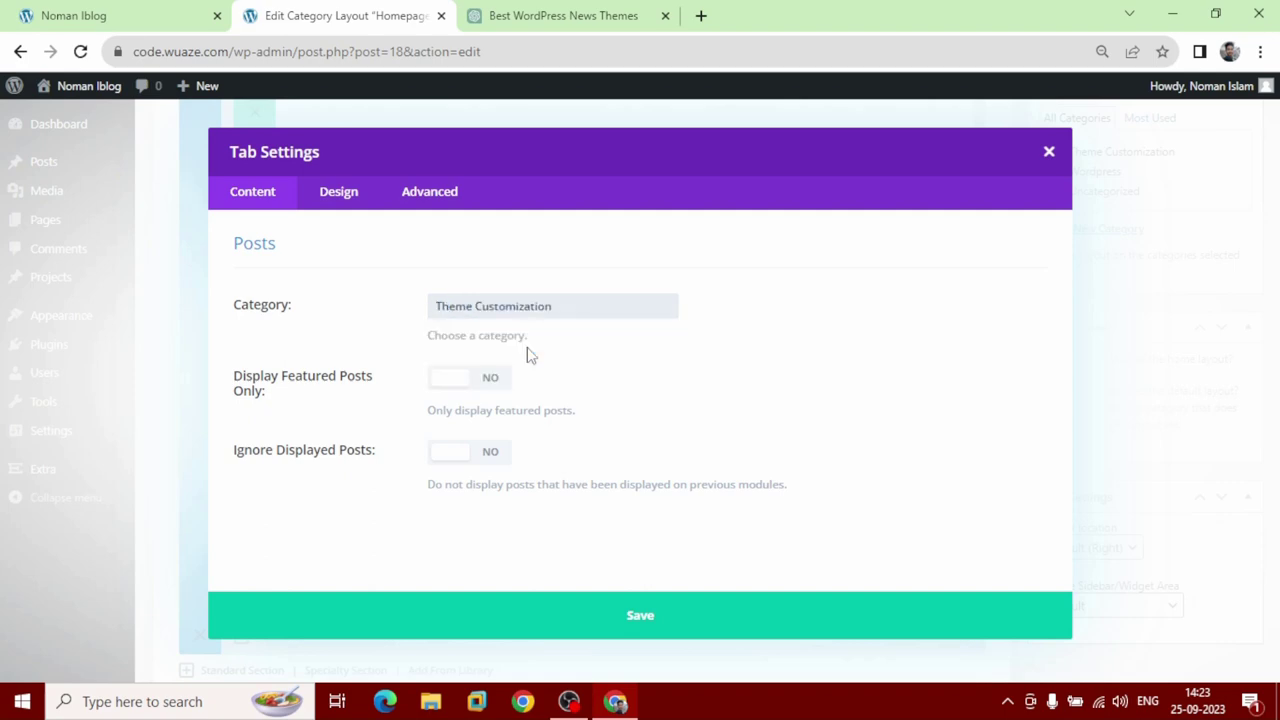
{"action": "left_click", "coordinate": [612, 622]}
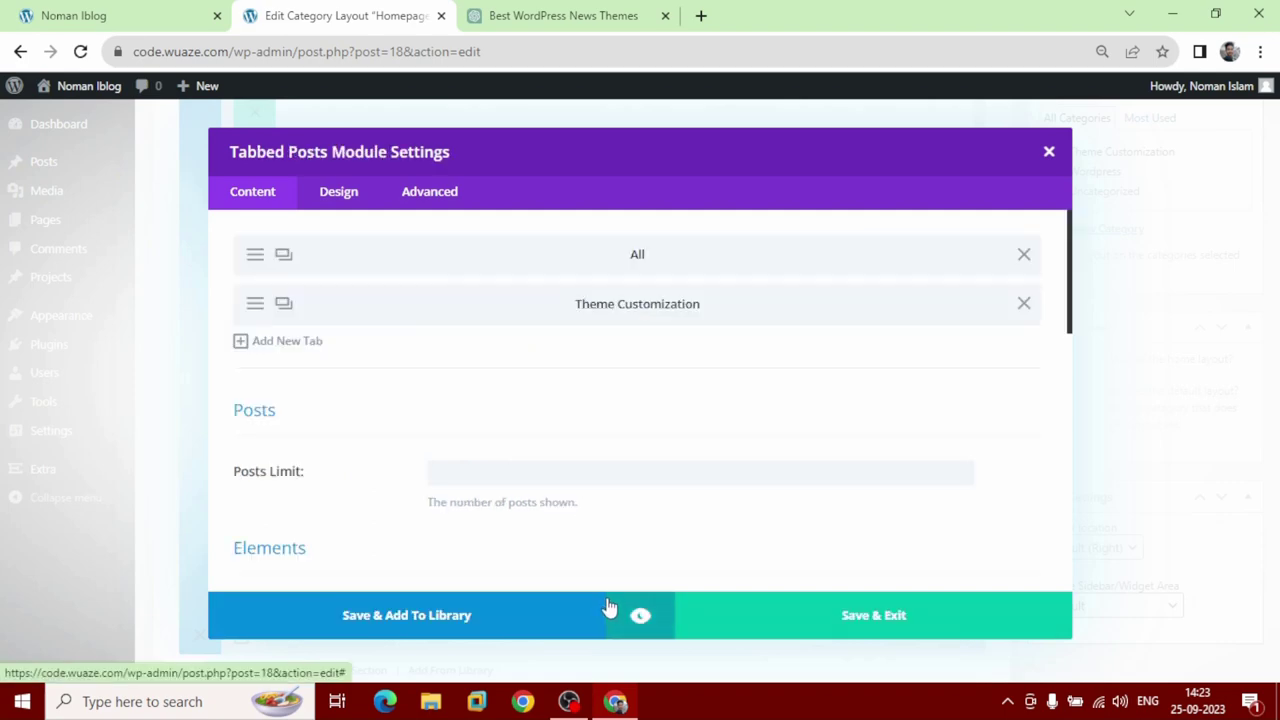
Add a Wordpress category tab and save the Tabbed Posts module settings.
{"action": "left_click", "coordinate": [303, 347]}
{"action": "scroll", "coordinate": [500, 372], "scroll_direction": "down", "scroll_amount": 1}
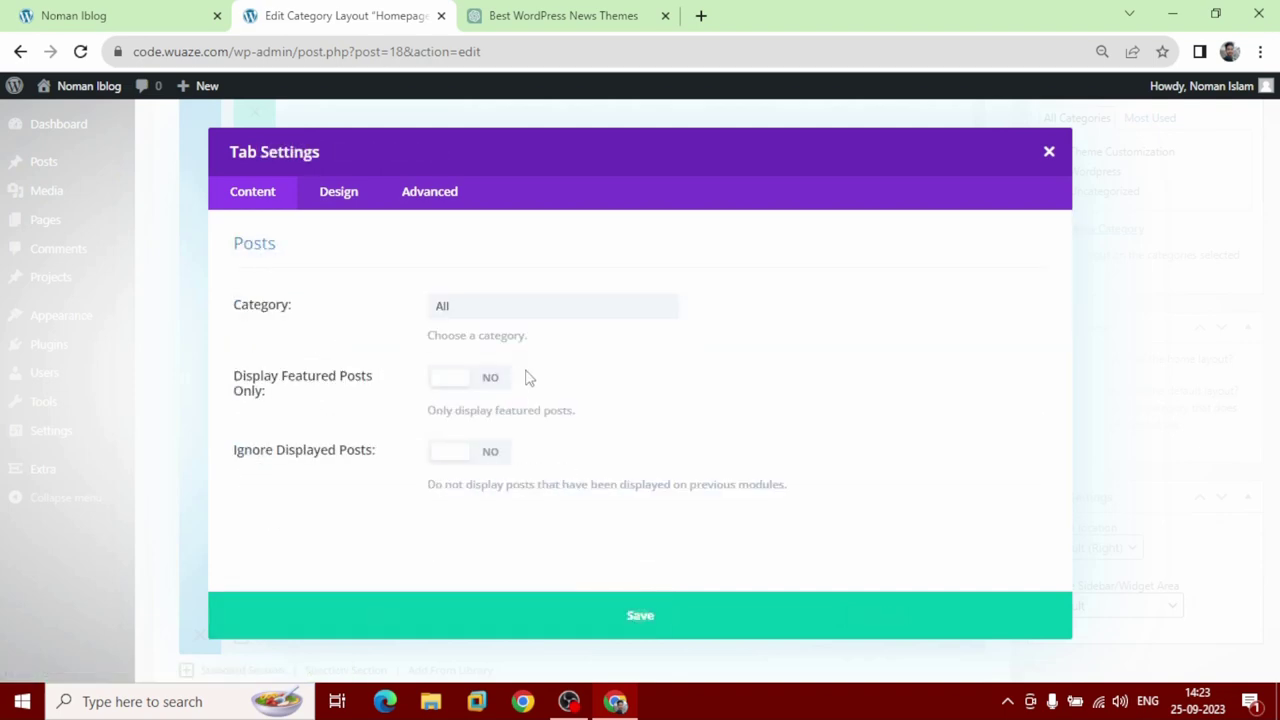
{"action": "left_click", "coordinate": [528, 314]}
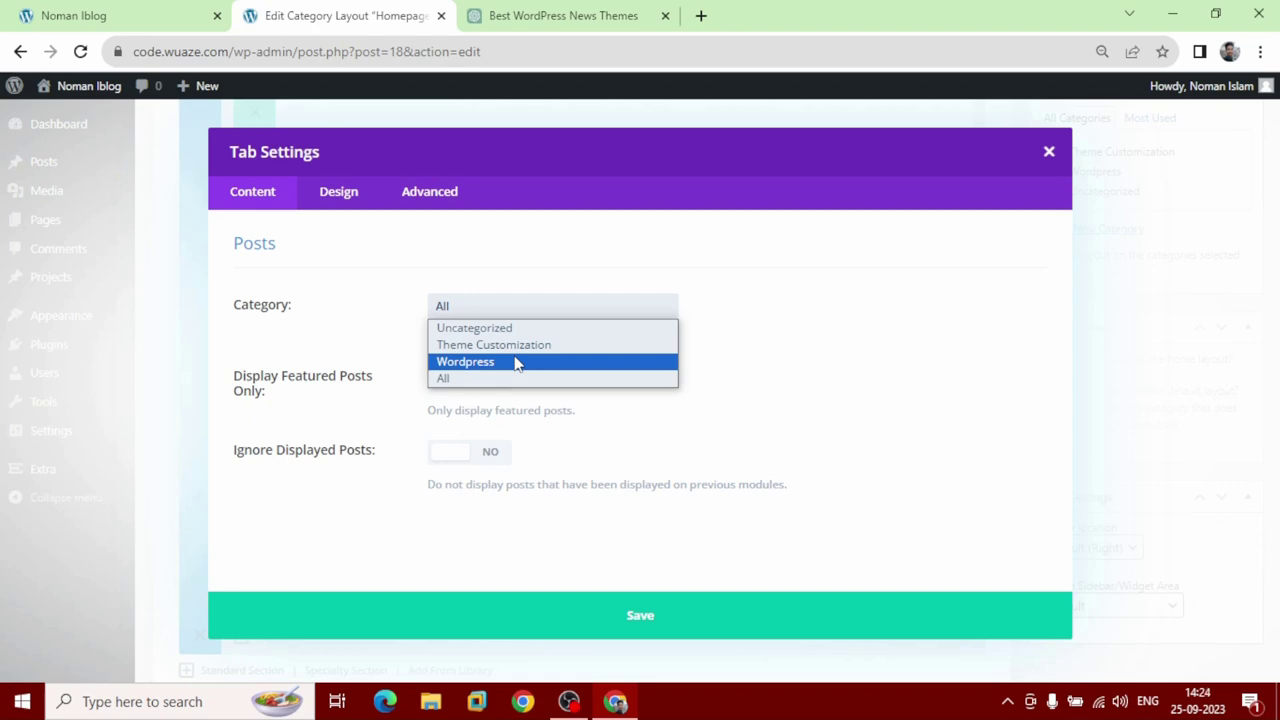
{"action": "left_click", "coordinate": [515, 362]}
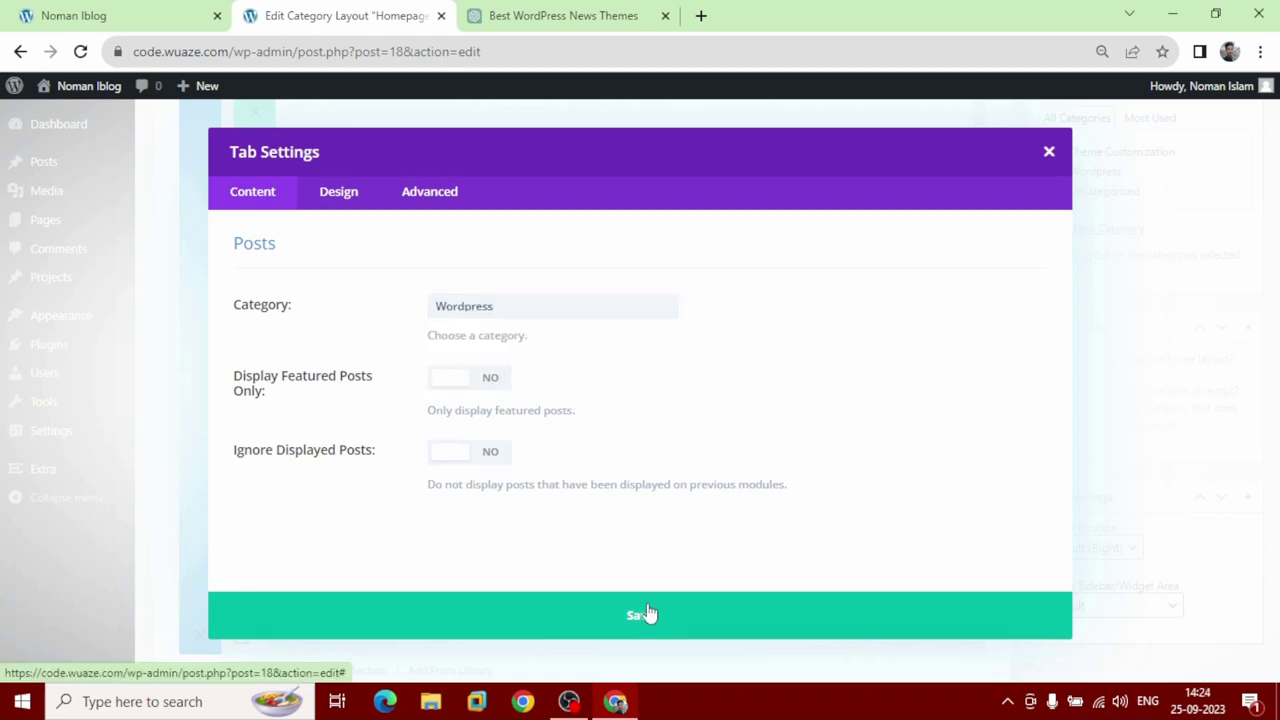
{"action": "left_click", "coordinate": [646, 612]}
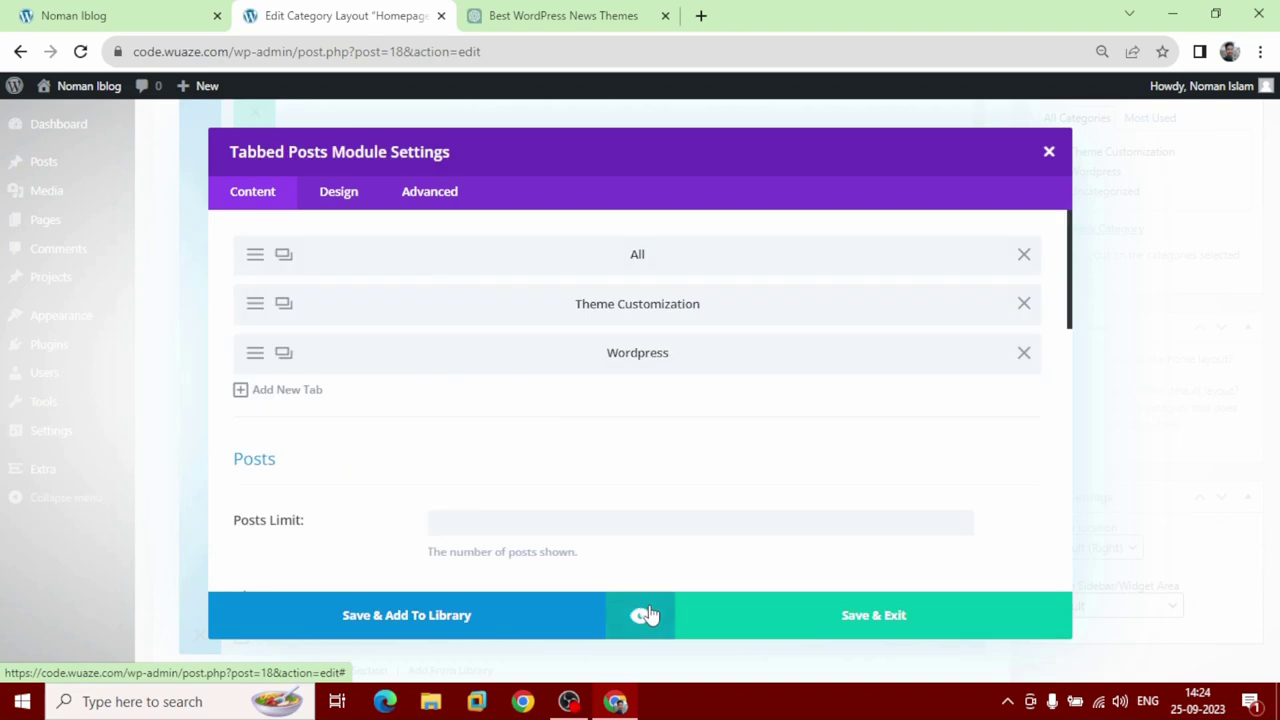
{"action": "left_click", "coordinate": [875, 618]}
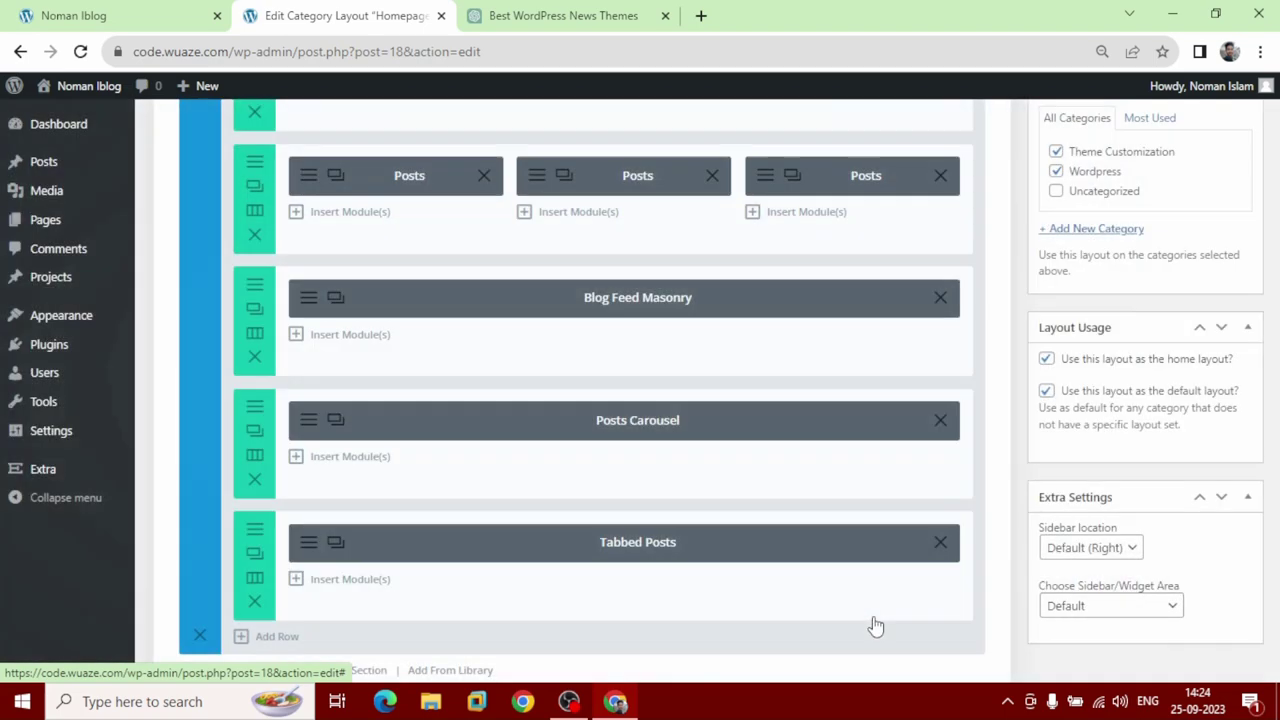
Update the Homepage layout and reload the live site homepage.
{"action": "scroll", "coordinate": [403, 541], "scroll_direction": "up", "scroll_amount": 3}
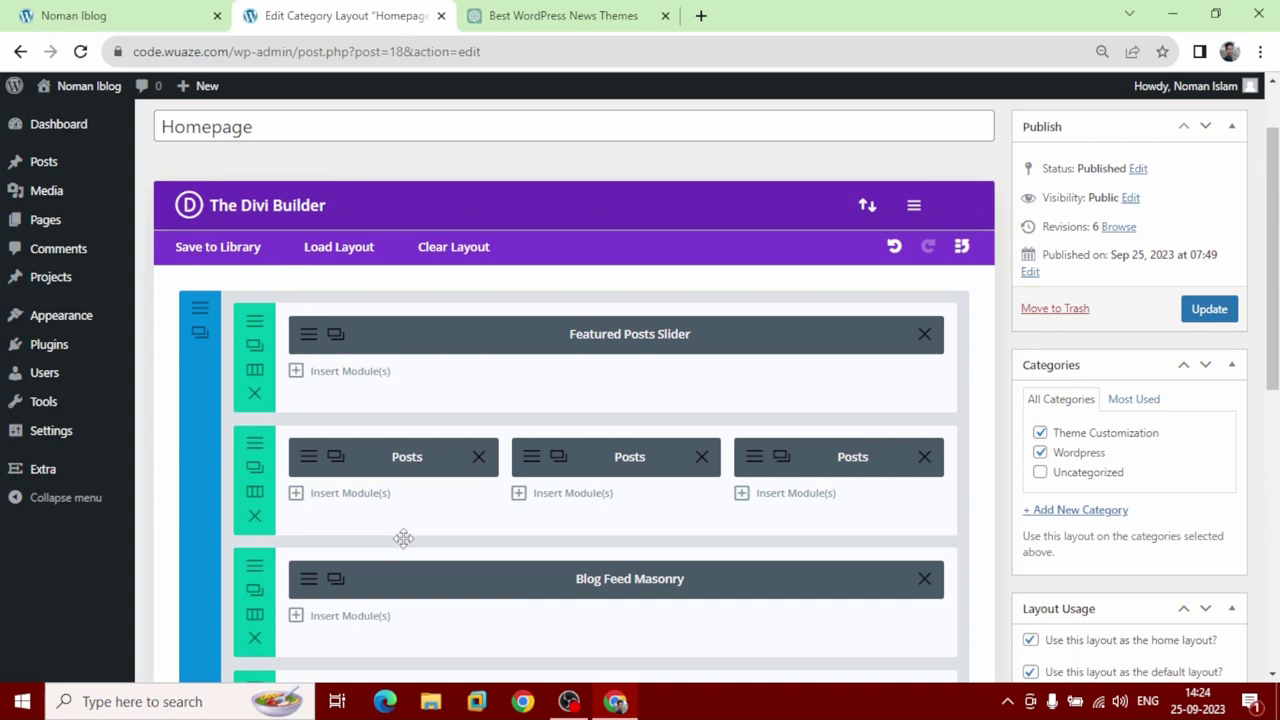
{"action": "left_click", "coordinate": [1209, 310]}
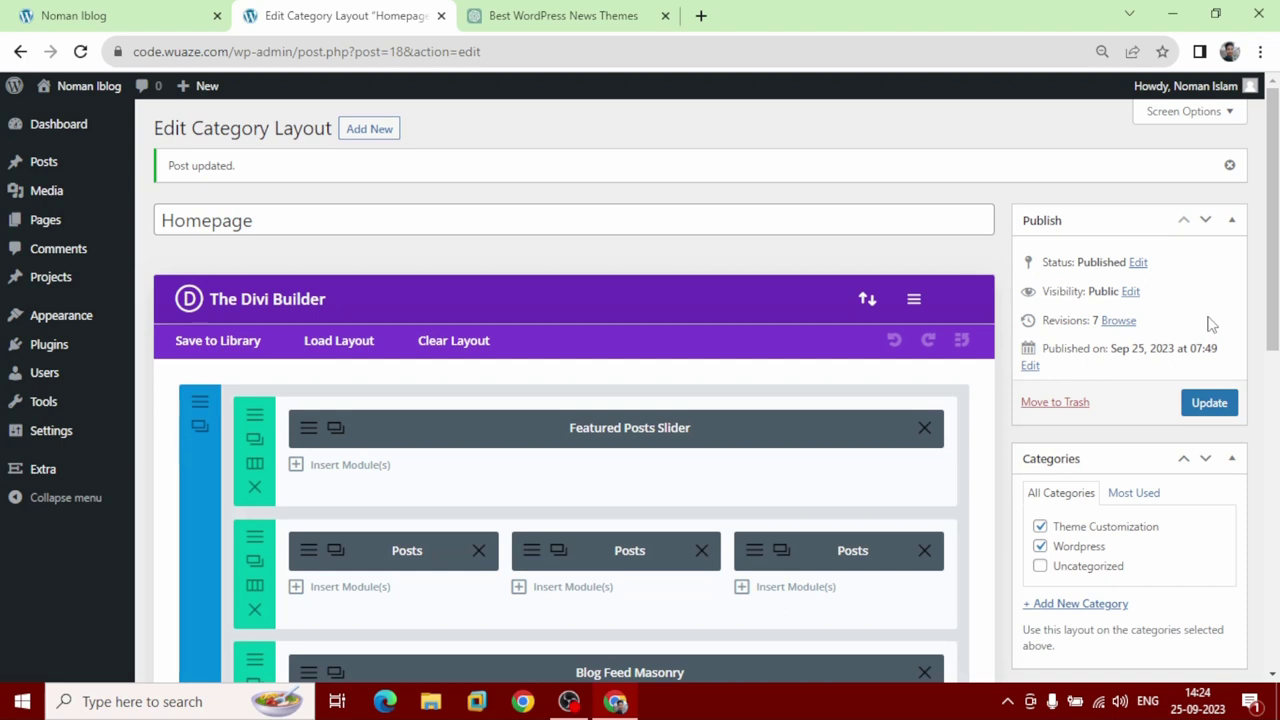
{"action": "left_click", "coordinate": [153, 28]}
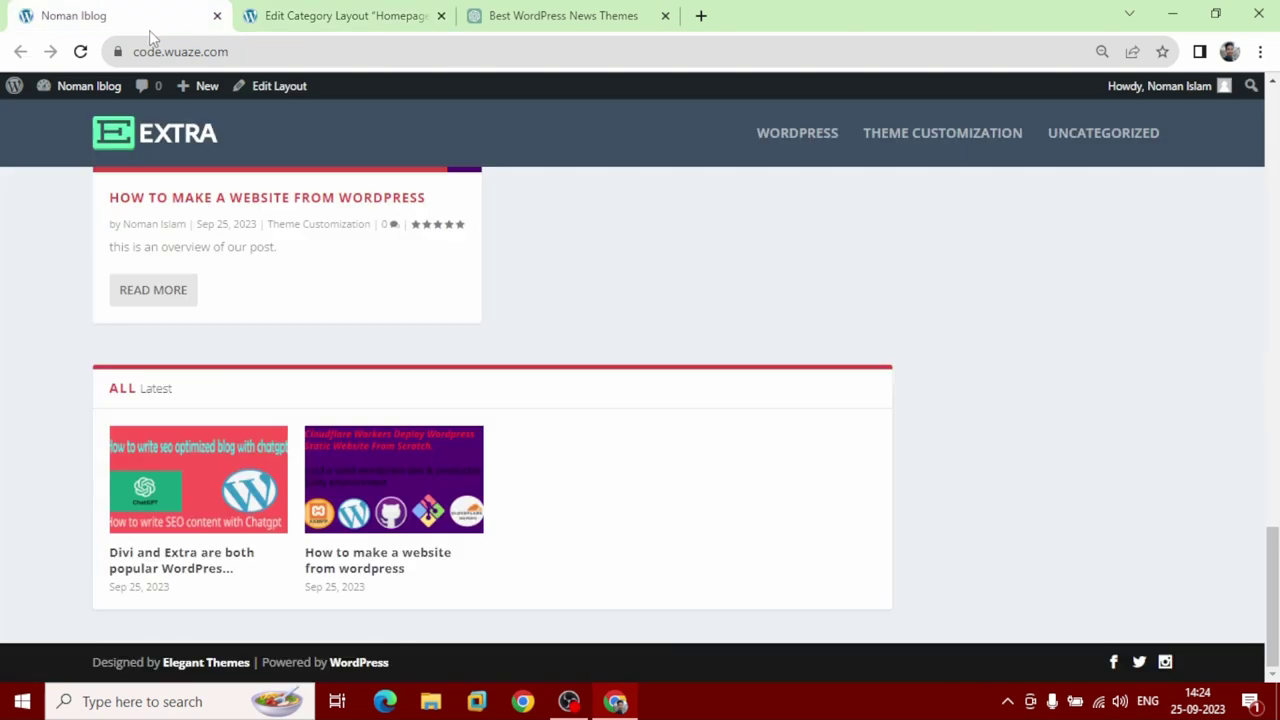
{"action": "left_click", "coordinate": [79, 55]}
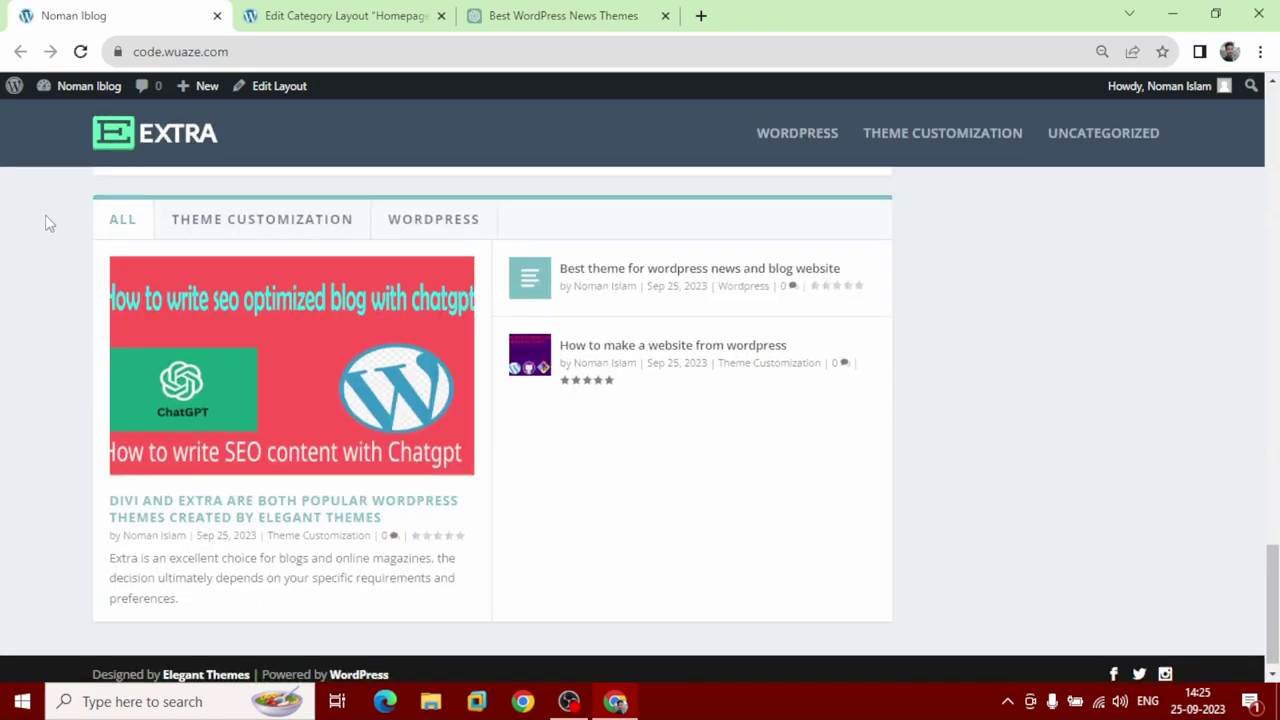
Try the tabbed section's Theme Customization and Wordpress tabs, then return to the layout editor.
{"action": "scroll", "coordinate": [52, 229], "scroll_direction": "up", "scroll_amount": 20}
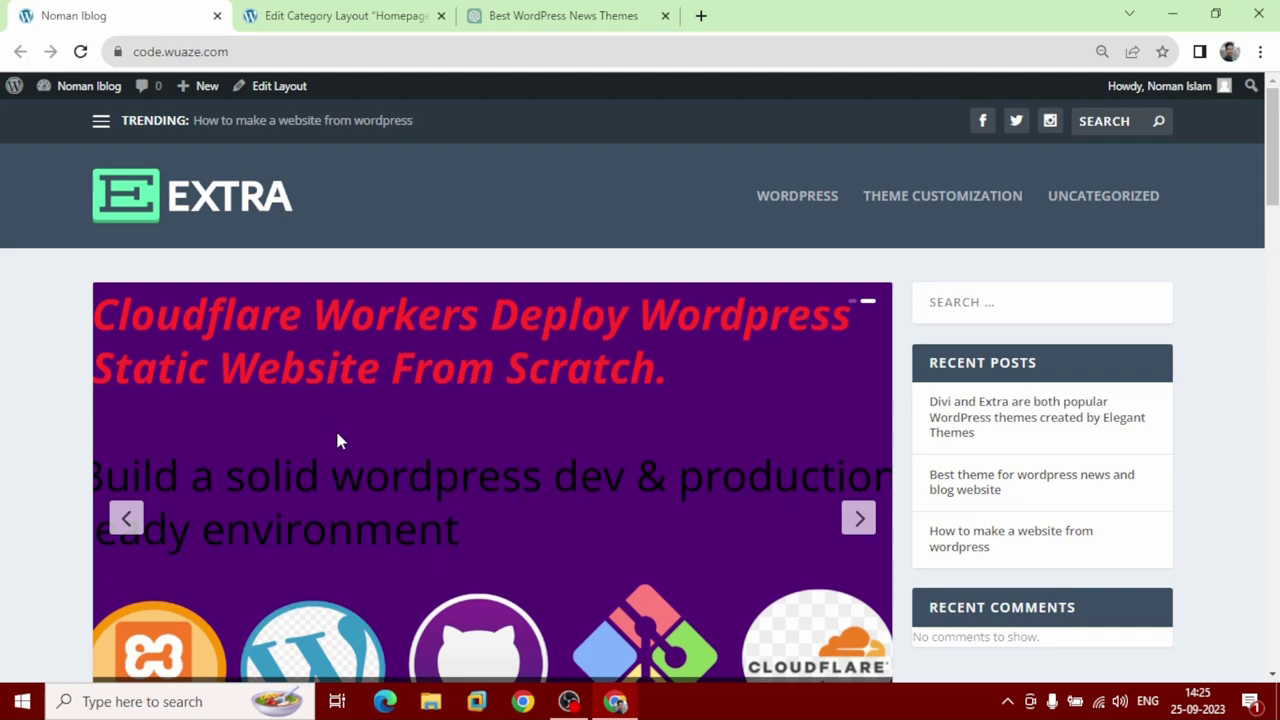
{"action": "scroll", "coordinate": [336, 427], "scroll_direction": "down", "scroll_amount": 3}
{"action": "scroll", "coordinate": [343, 420], "scroll_direction": "down", "scroll_amount": 3}
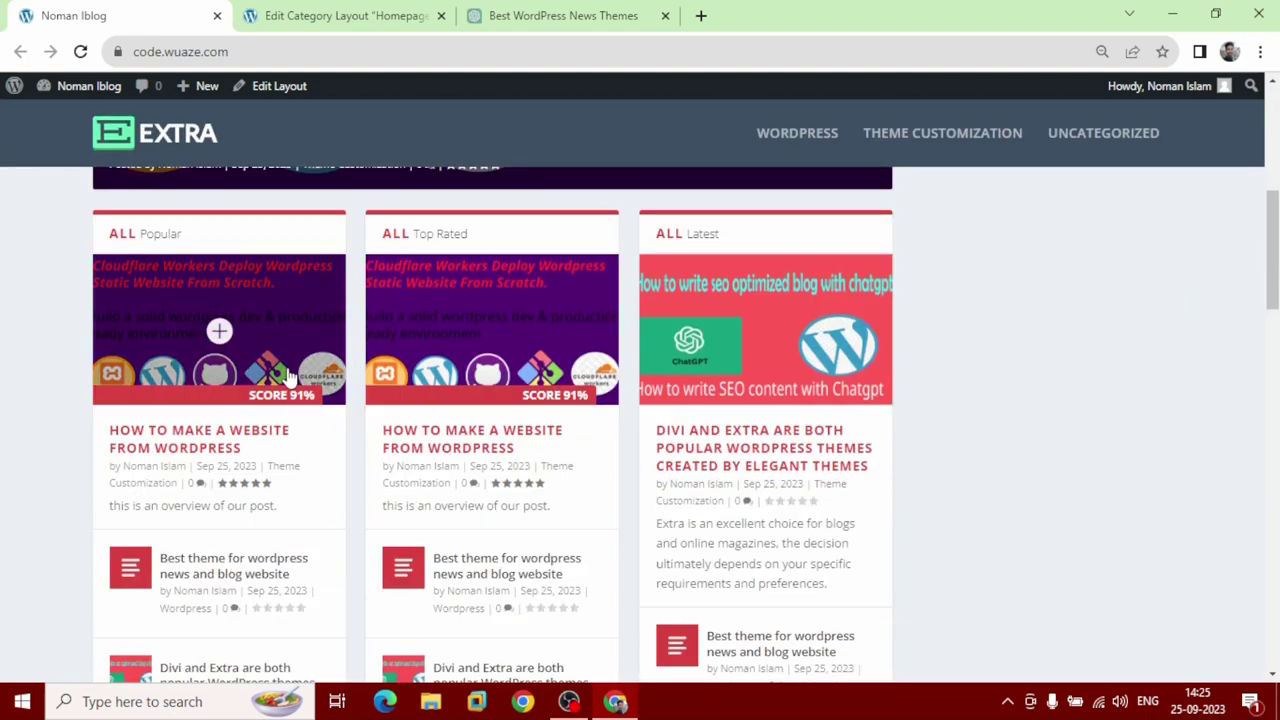
{"action": "scroll", "coordinate": [262, 380], "scroll_direction": "down", "scroll_amount": 10}
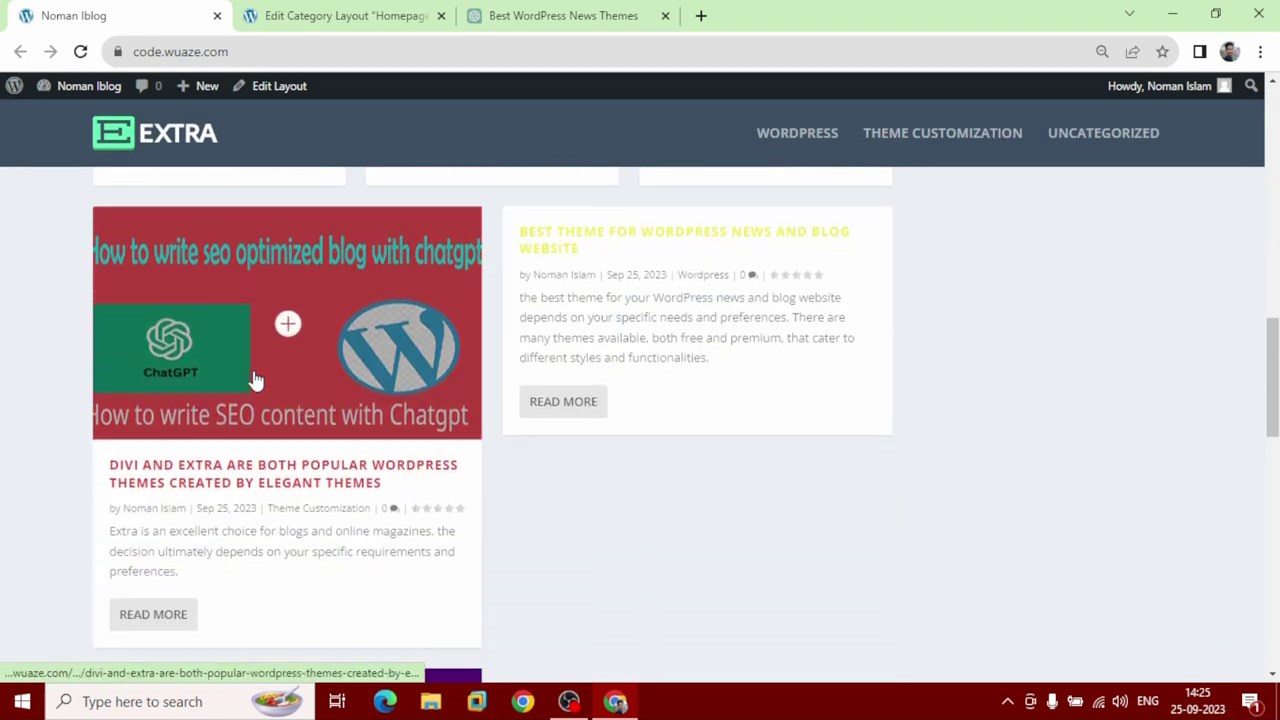
{"action": "scroll", "coordinate": [255, 380], "scroll_direction": "down", "scroll_amount": 6}
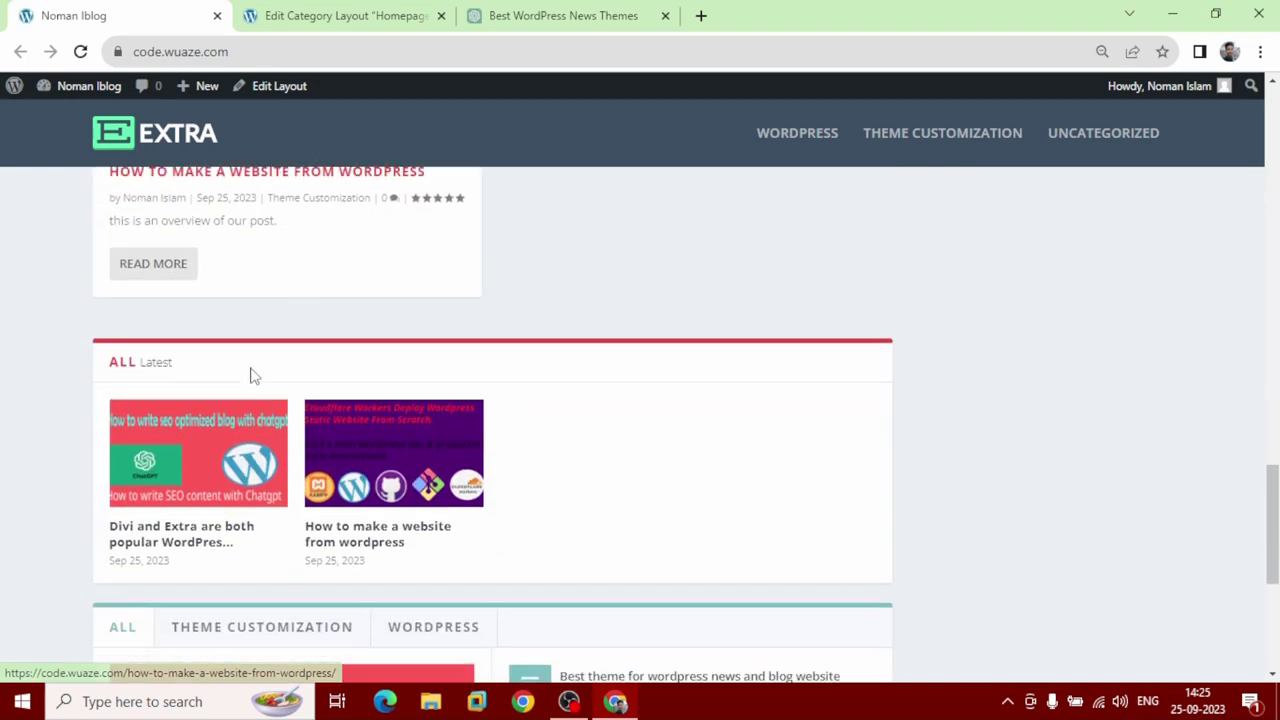
{"action": "scroll", "coordinate": [249, 374], "scroll_direction": "up", "scroll_amount": 1}
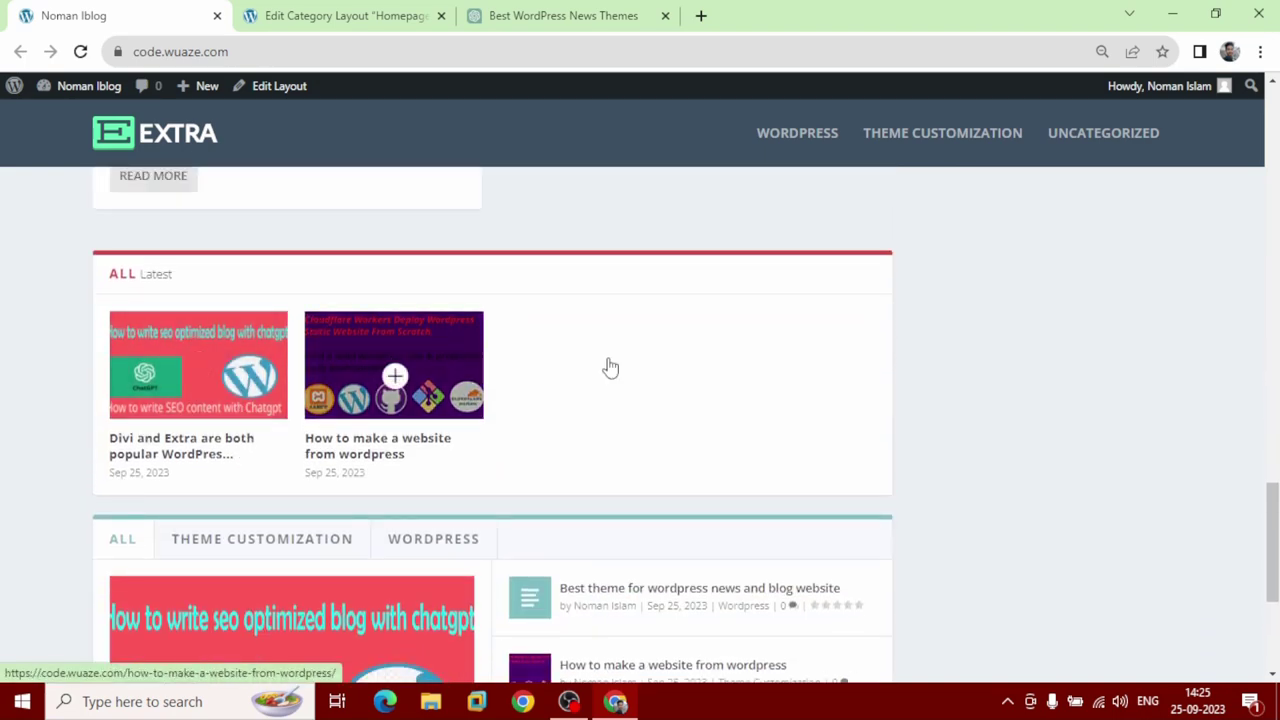
{"action": "scroll", "coordinate": [589, 366], "scroll_direction": "down", "scroll_amount": 3}
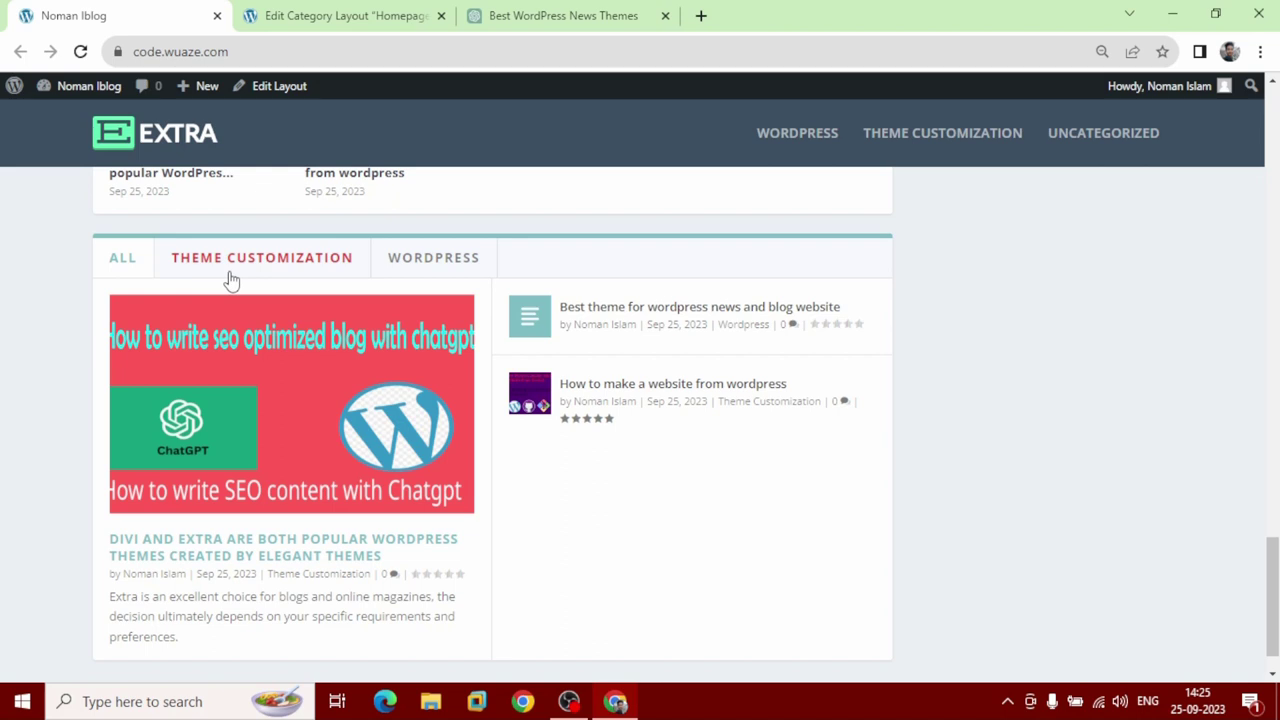
{"action": "left_click", "coordinate": [230, 276]}
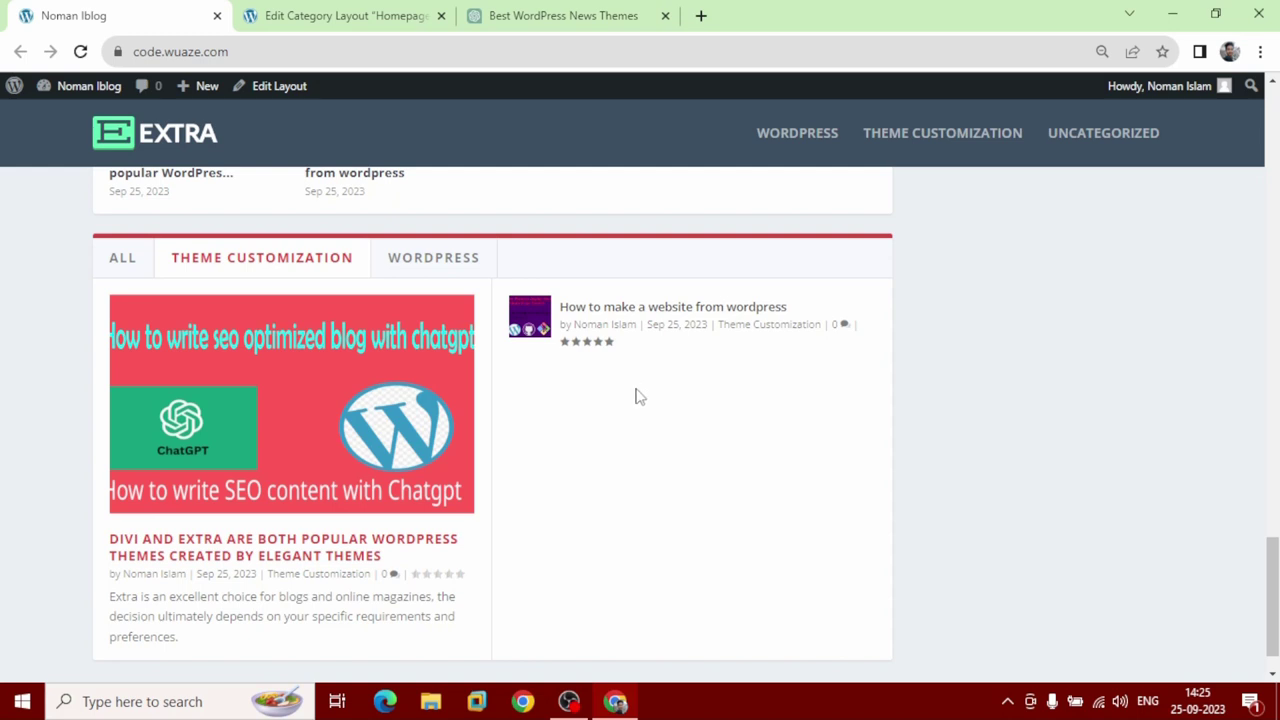
{"action": "left_click", "coordinate": [451, 271]}
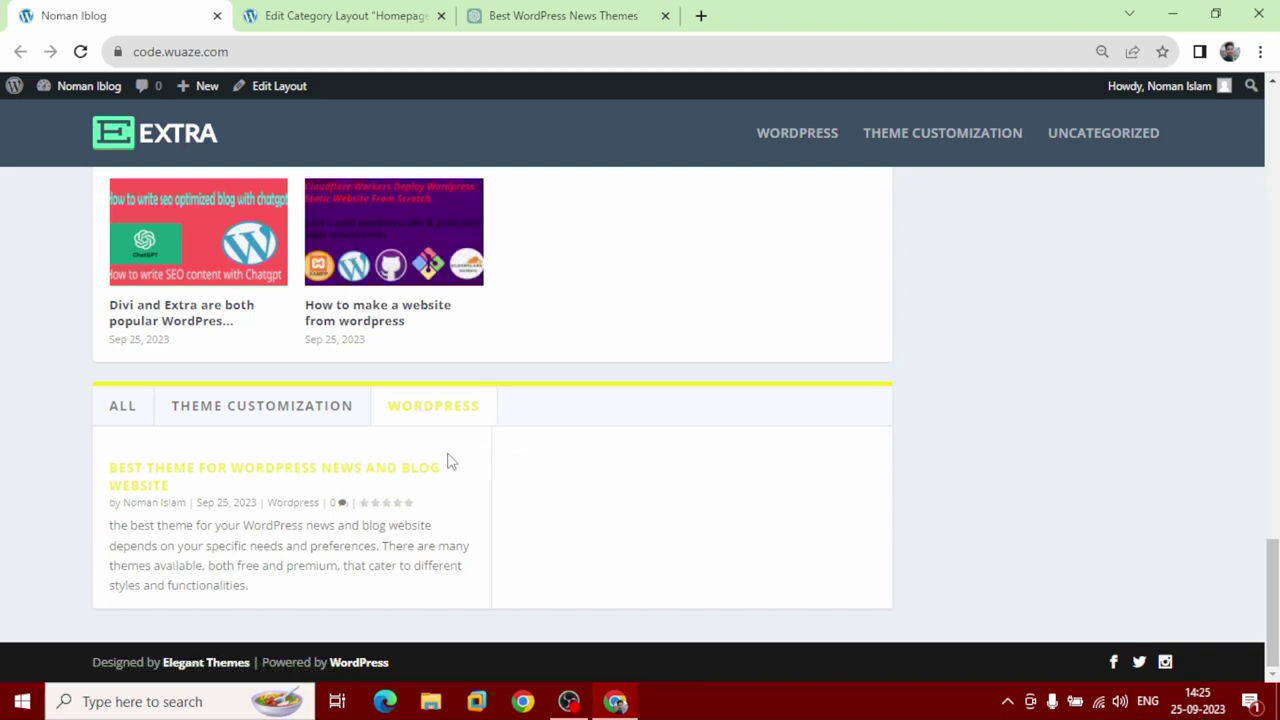
{"action": "left_click", "coordinate": [314, 416]}
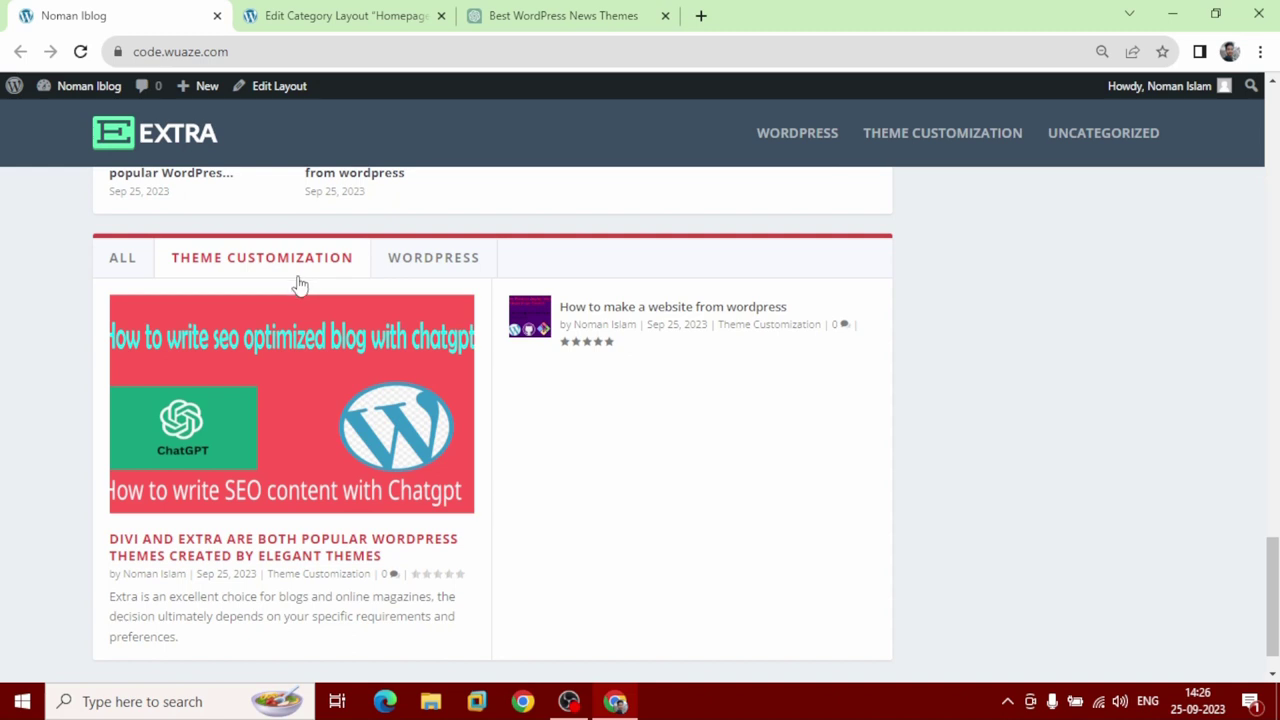
{"action": "scroll", "coordinate": [300, 290], "scroll_direction": "down", "scroll_amount": 1}
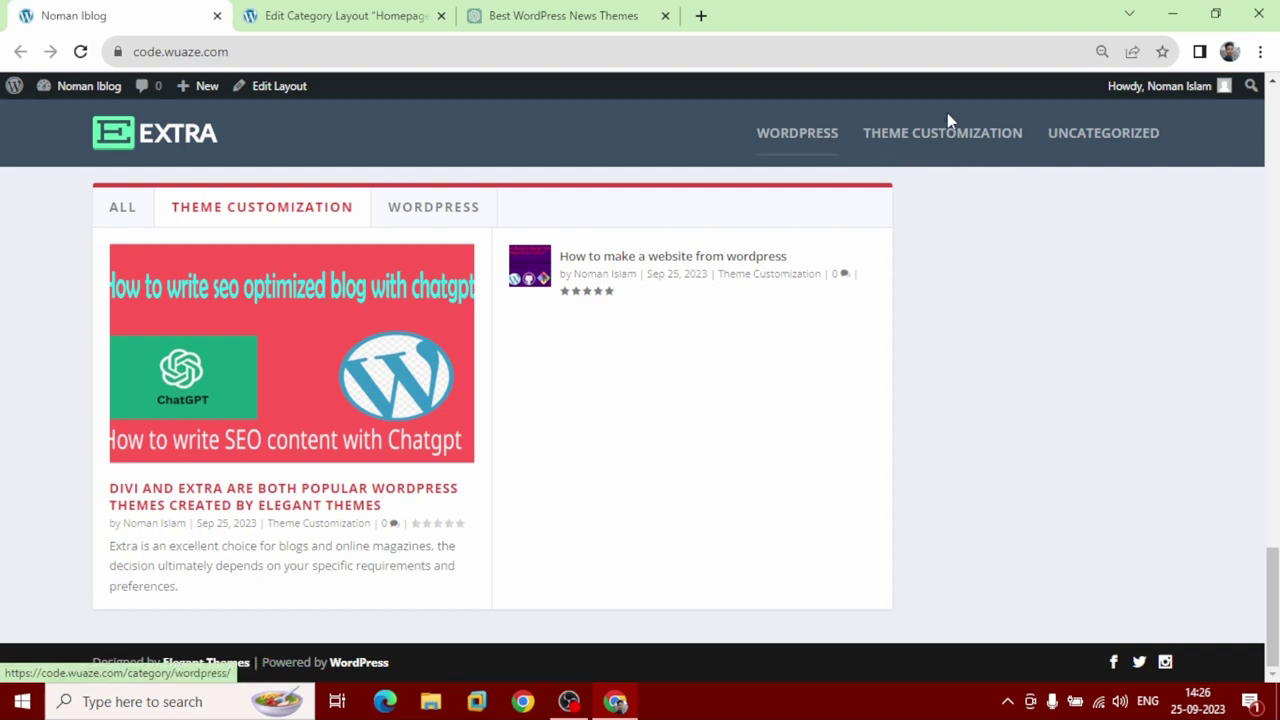
{"action": "left_click", "coordinate": [343, 14]}
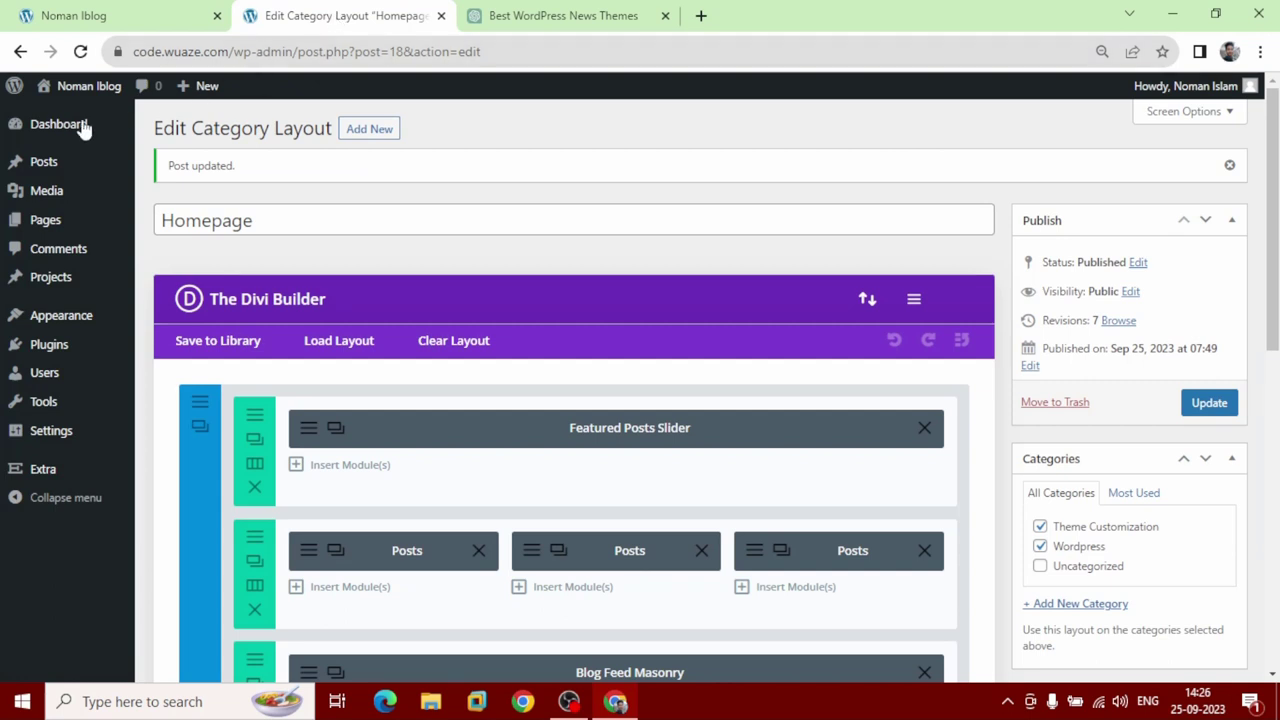
Go to Appearance > Menus in the WordPress admin.
{"action": "mouse_move", "coordinate": [53, 133]}
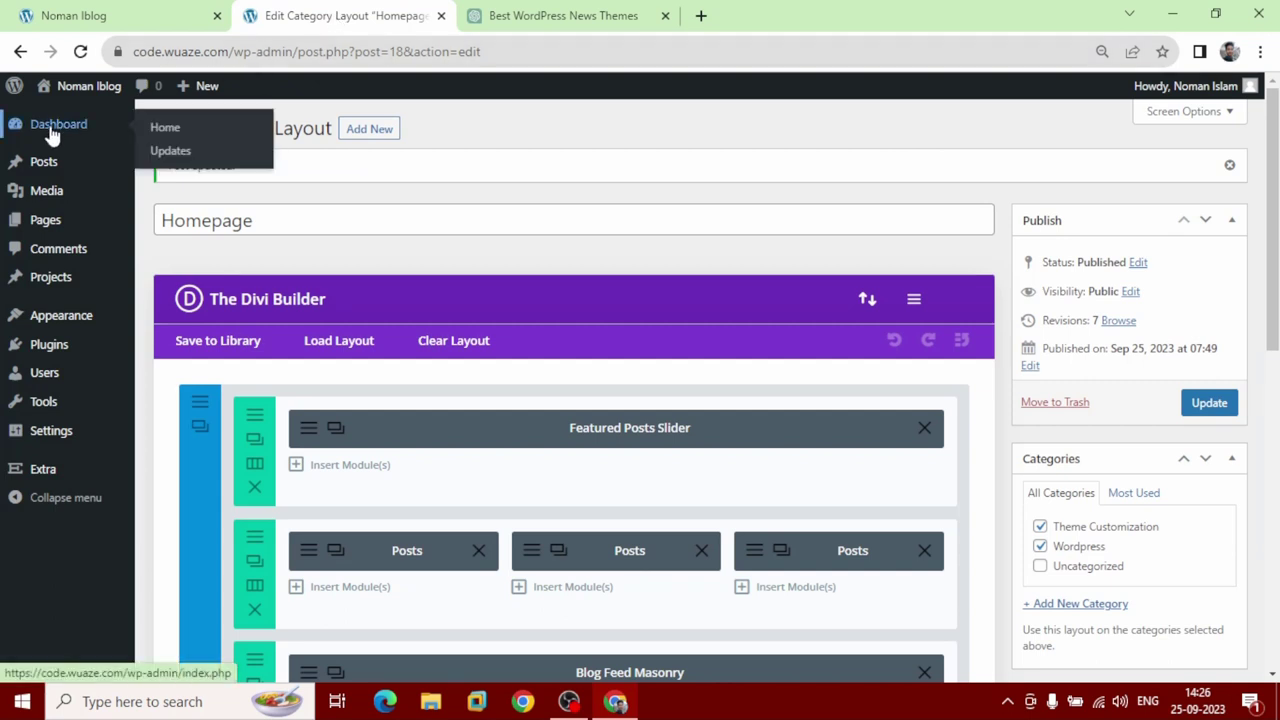
{"action": "mouse_move", "coordinate": [55, 328]}
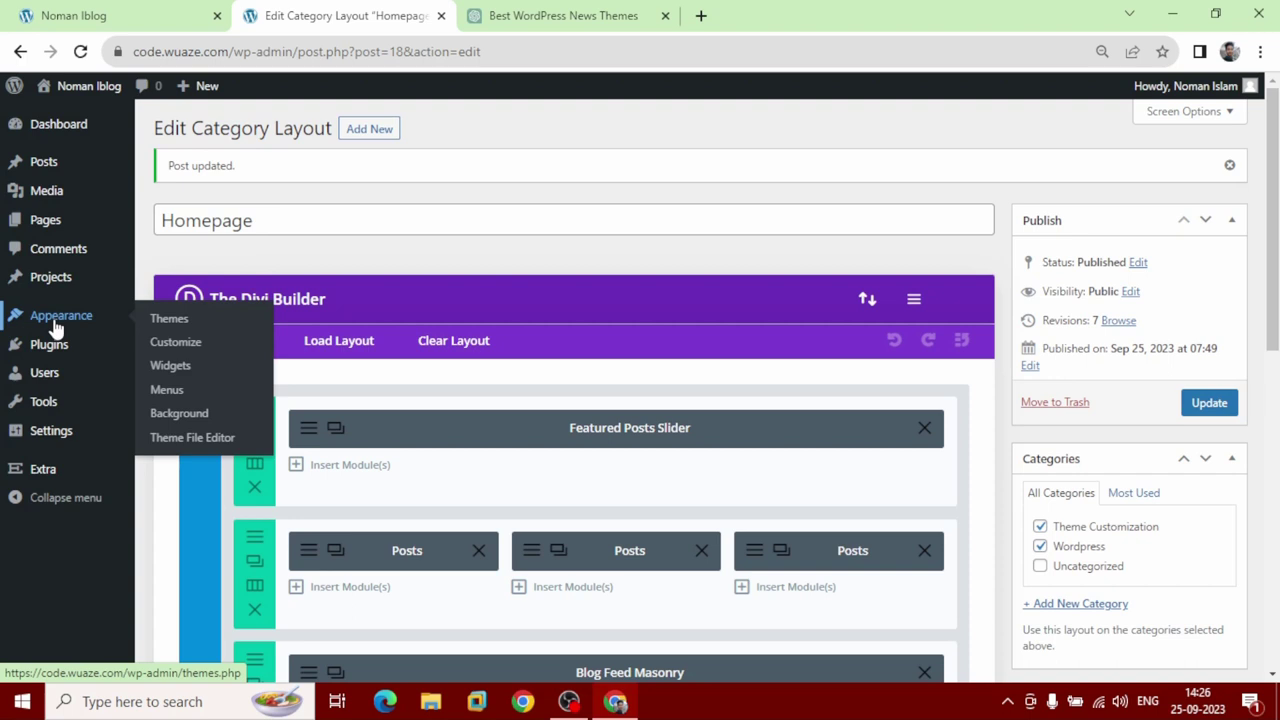
{"action": "left_click", "coordinate": [55, 328]}
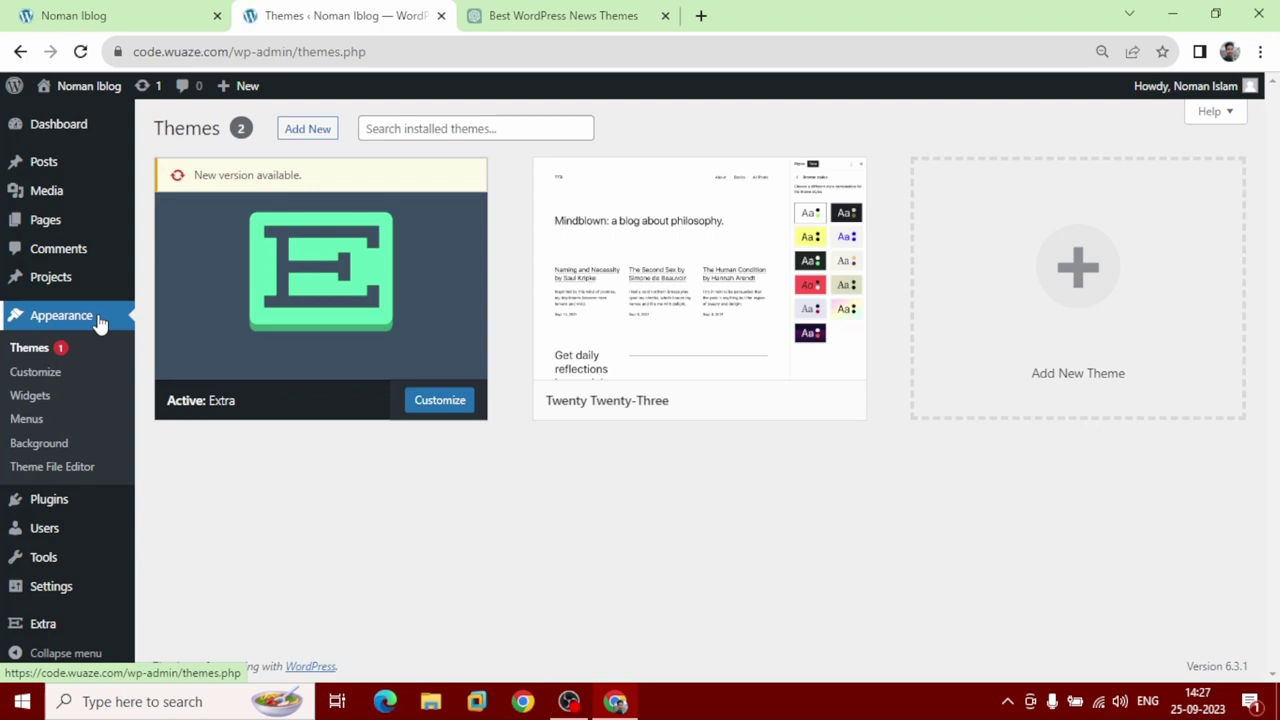
{"action": "left_click", "coordinate": [50, 426]}
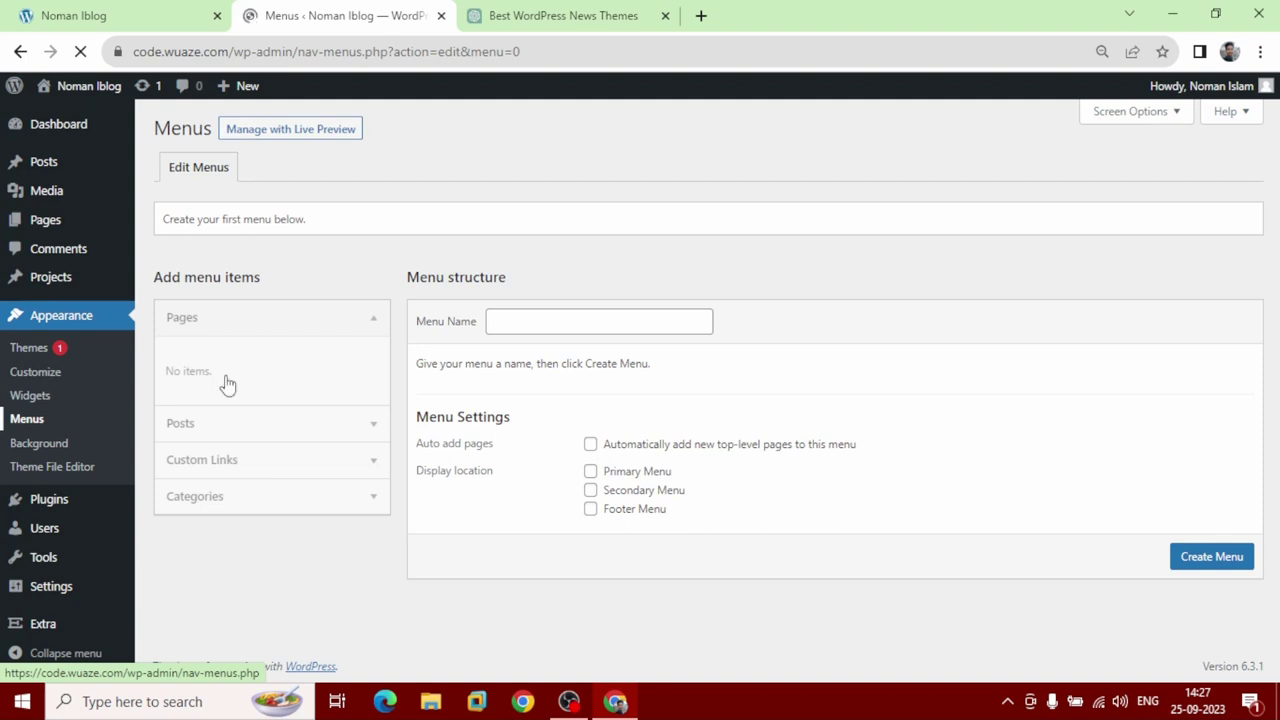
Create a menu named 'Noman Menu' for the Primary Menu location and expand its Categories list.
{"action": "left_click", "coordinate": [544, 322]}
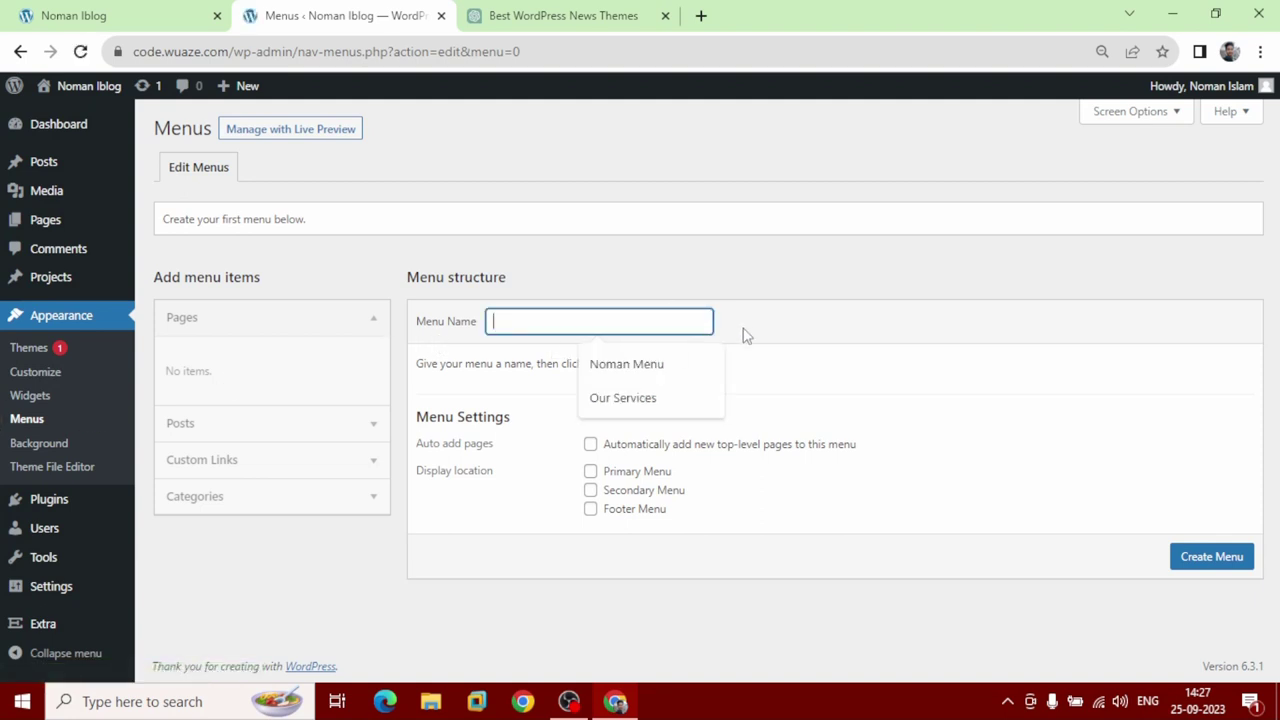
{"action": "type", "text": "N"}
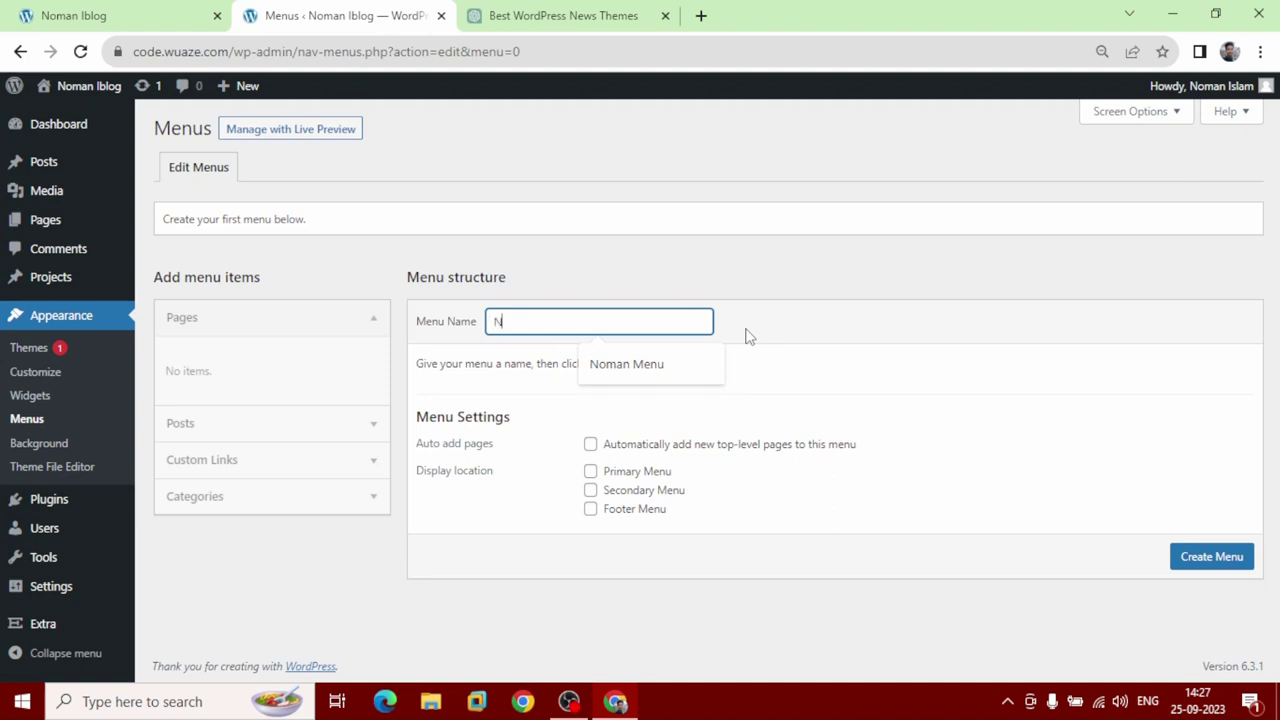
{"action": "type", "text": "oman Menu"}
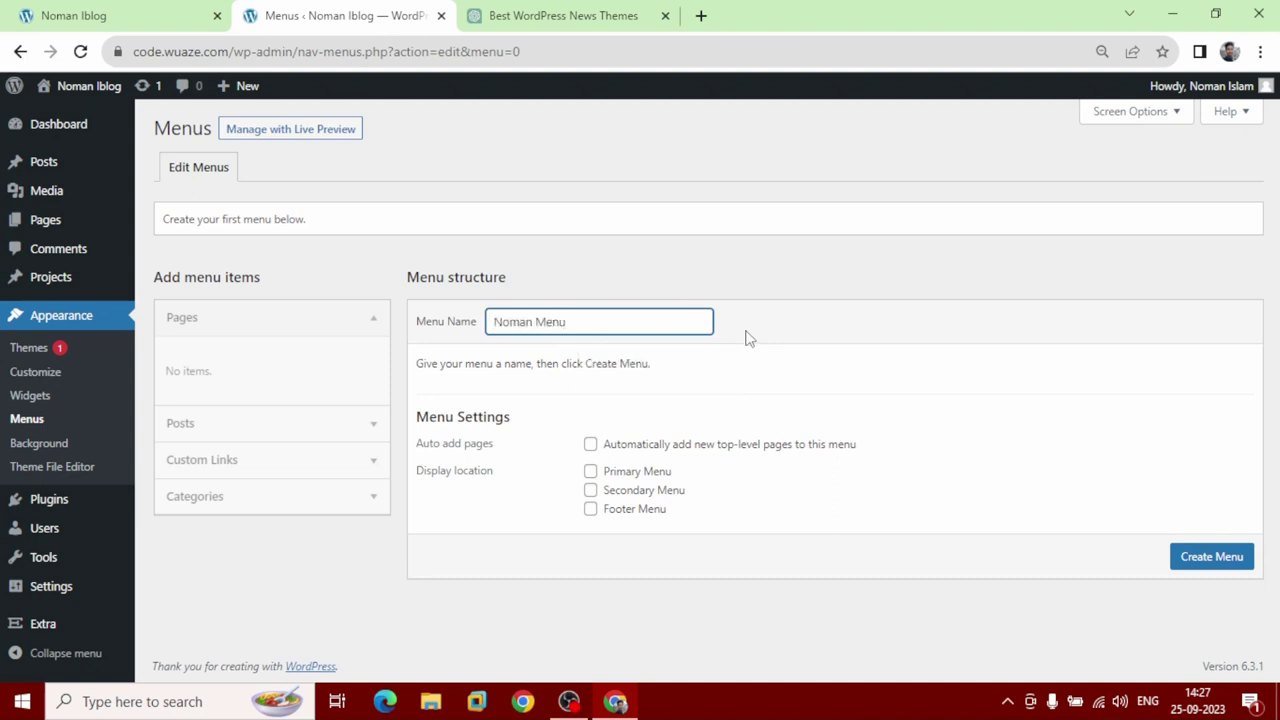
{"action": "left_click", "coordinate": [591, 474]}
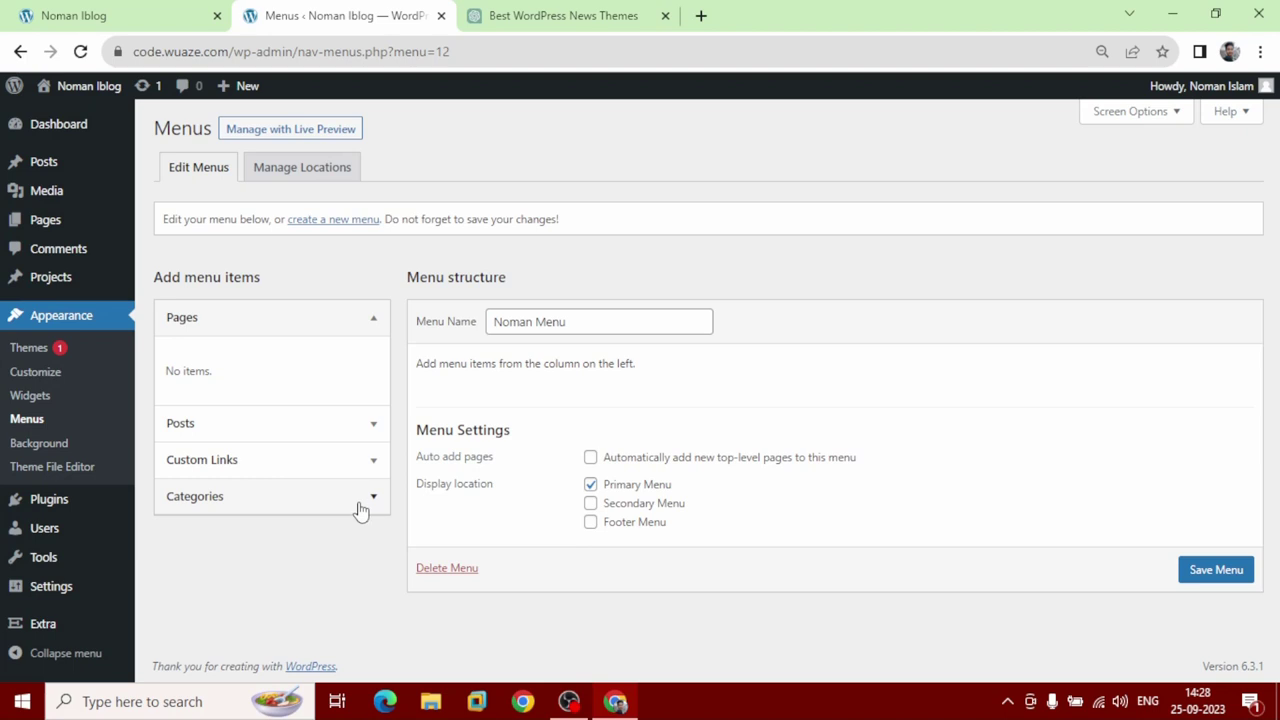
{"action": "left_click", "coordinate": [361, 508]}
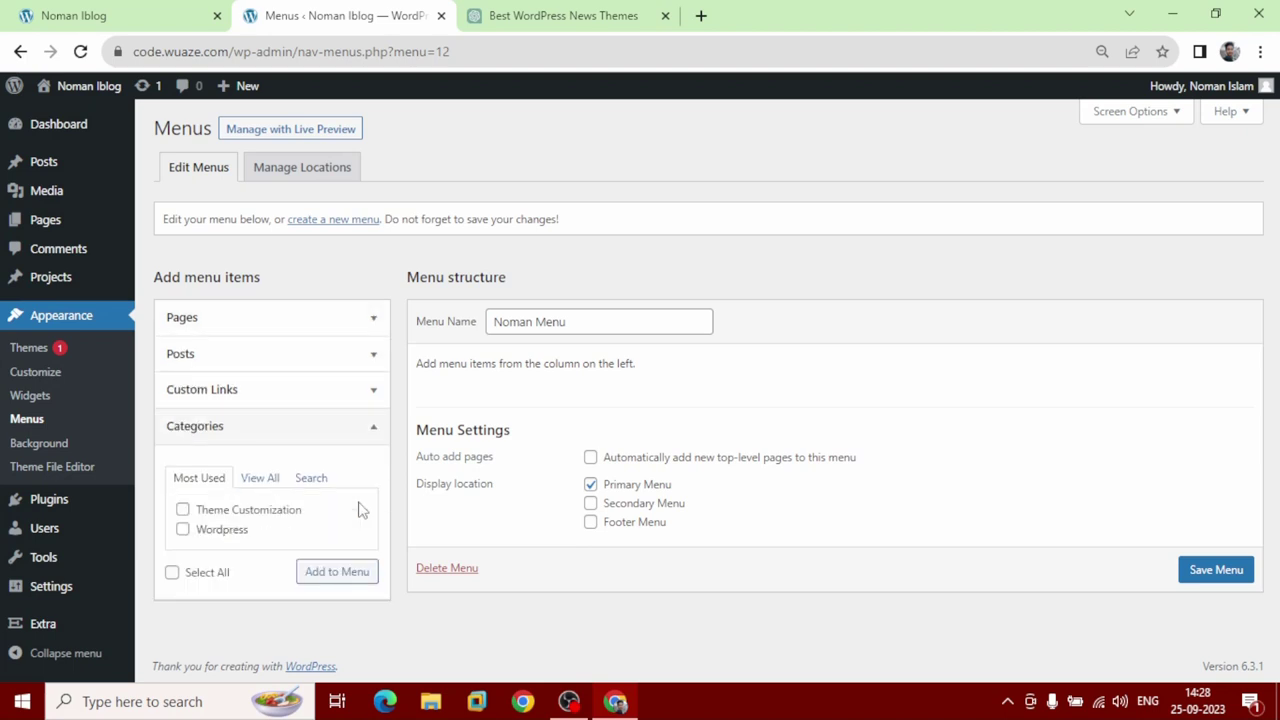
Add the Theme Customization and Wordpress categories to Noman Menu and save it.
{"action": "left_click", "coordinate": [183, 509]}
{"action": "left_click", "coordinate": [347, 581]}
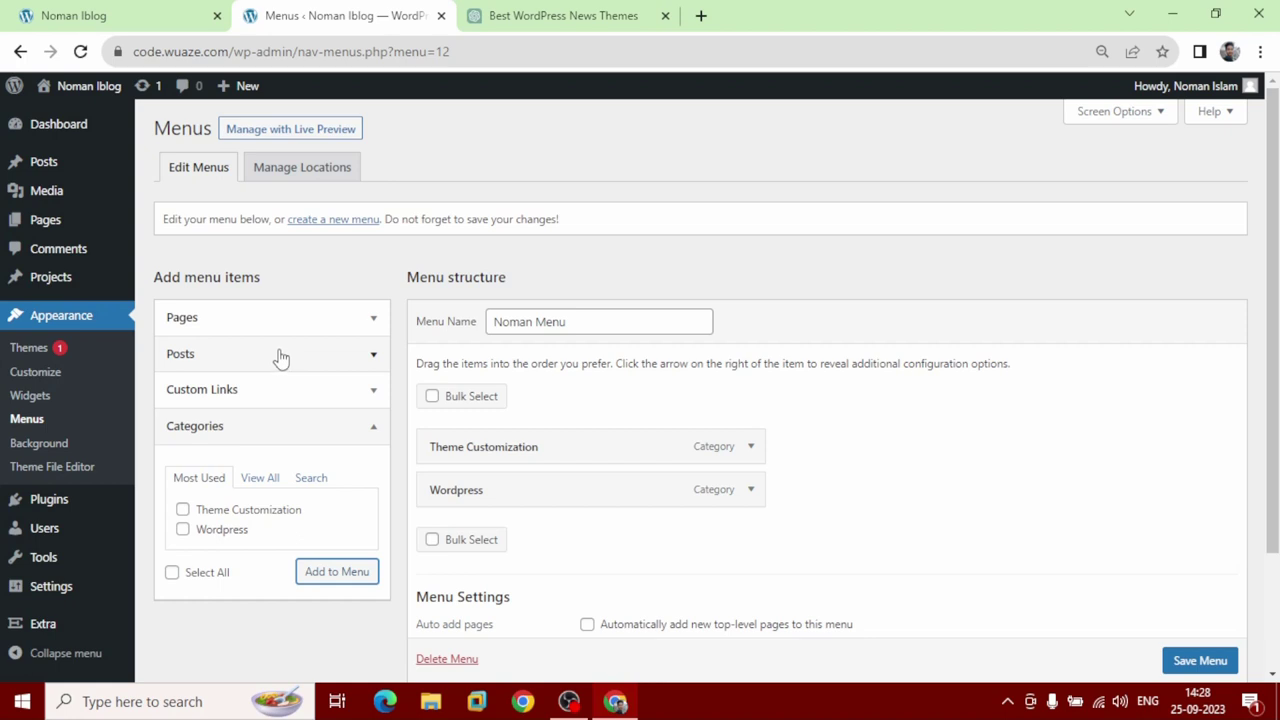
{"action": "left_click", "coordinate": [357, 322]}
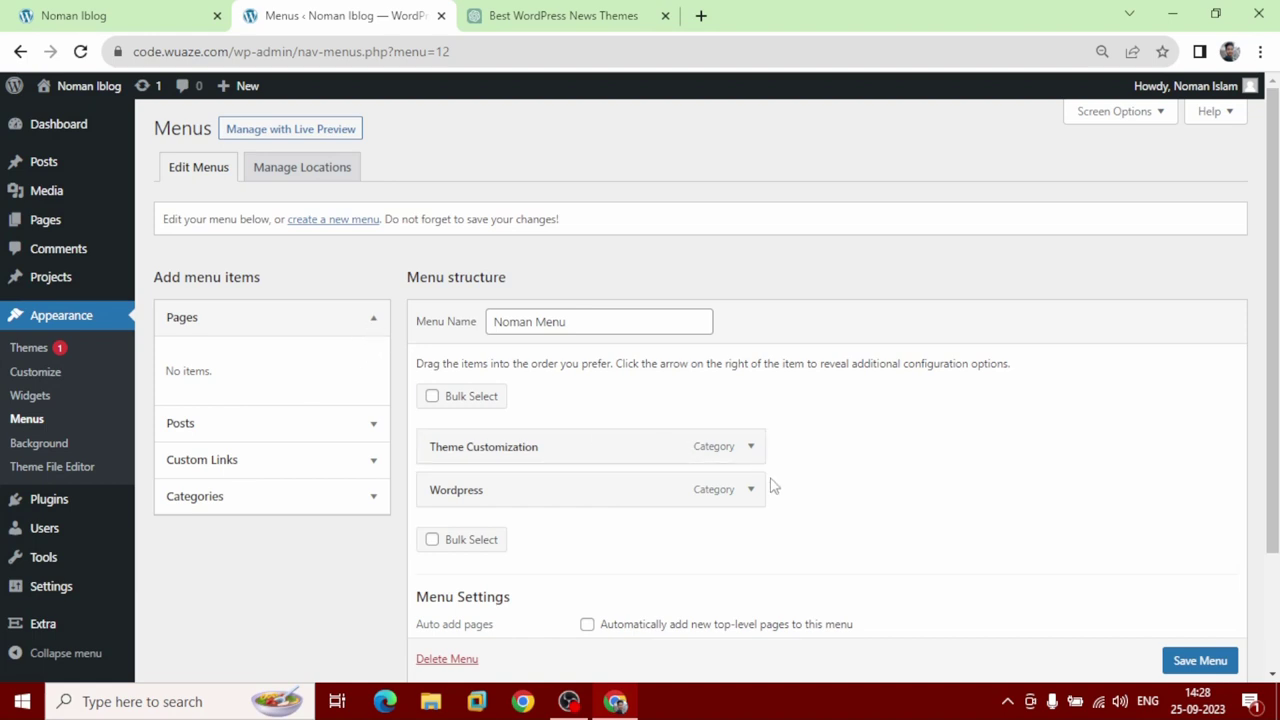
{"action": "scroll", "coordinate": [794, 500], "scroll_direction": "down", "scroll_amount": 2}
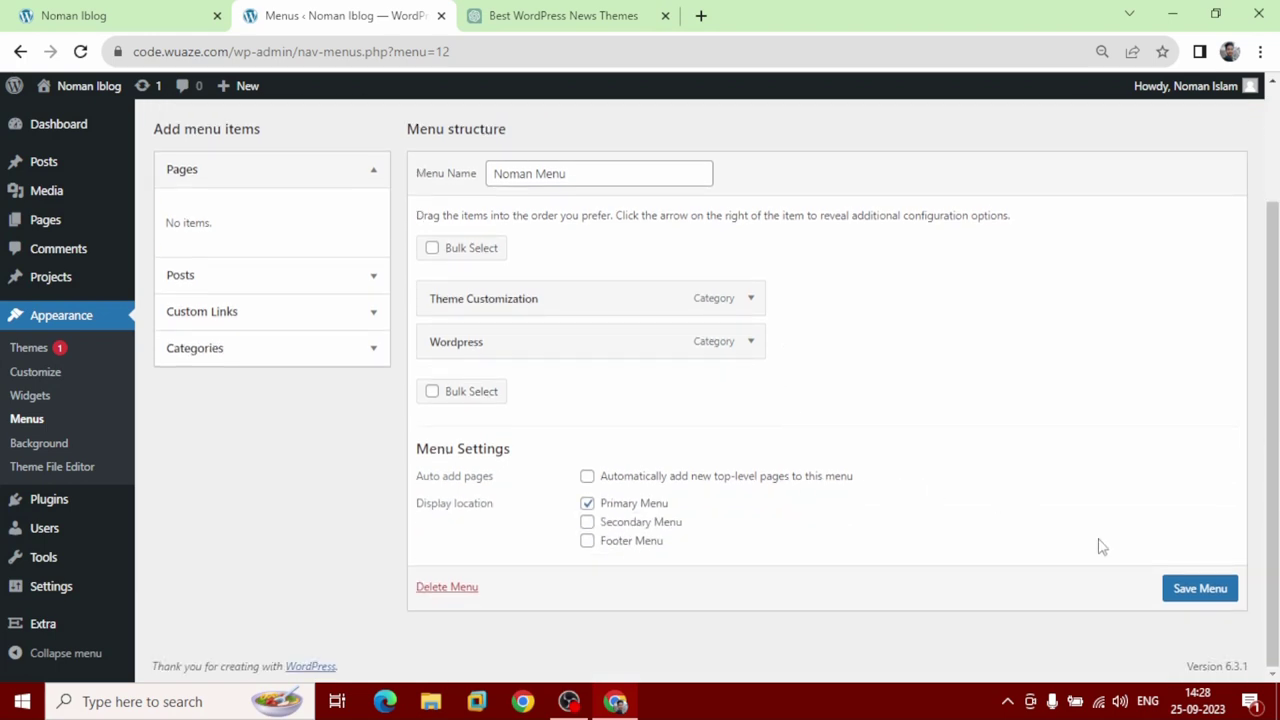
{"action": "left_click", "coordinate": [1197, 598]}
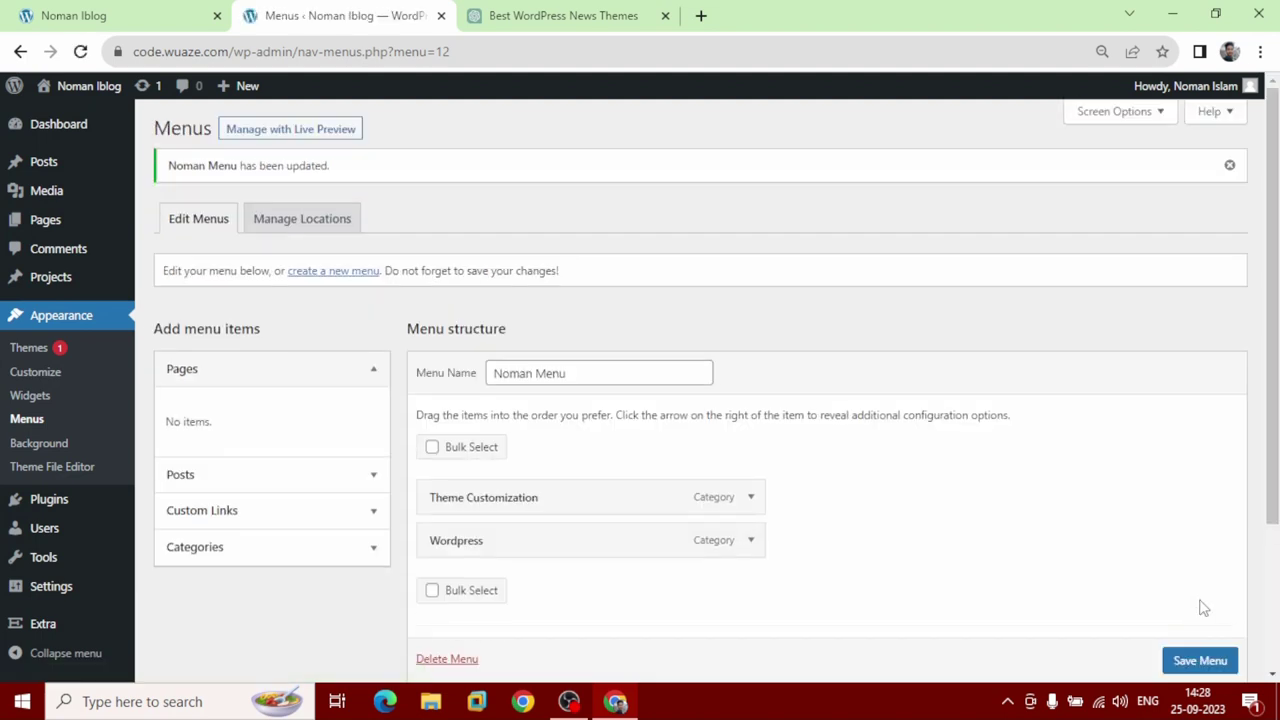
{"action": "scroll", "coordinate": [940, 500], "scroll_direction": "down", "scroll_amount": 2}
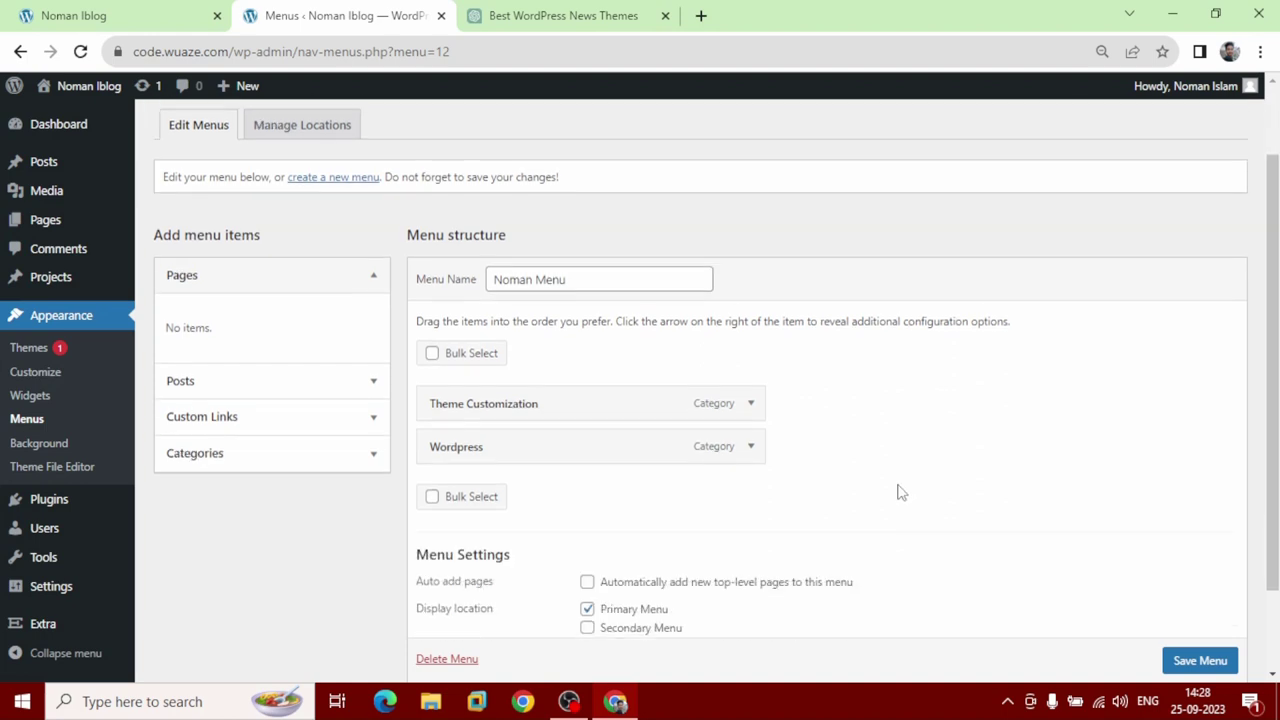
Set the Theme Customization and Wordpress items to 'Mega Menu 2 Featured and Recent List' and save.
{"action": "left_click", "coordinate": [748, 403]}
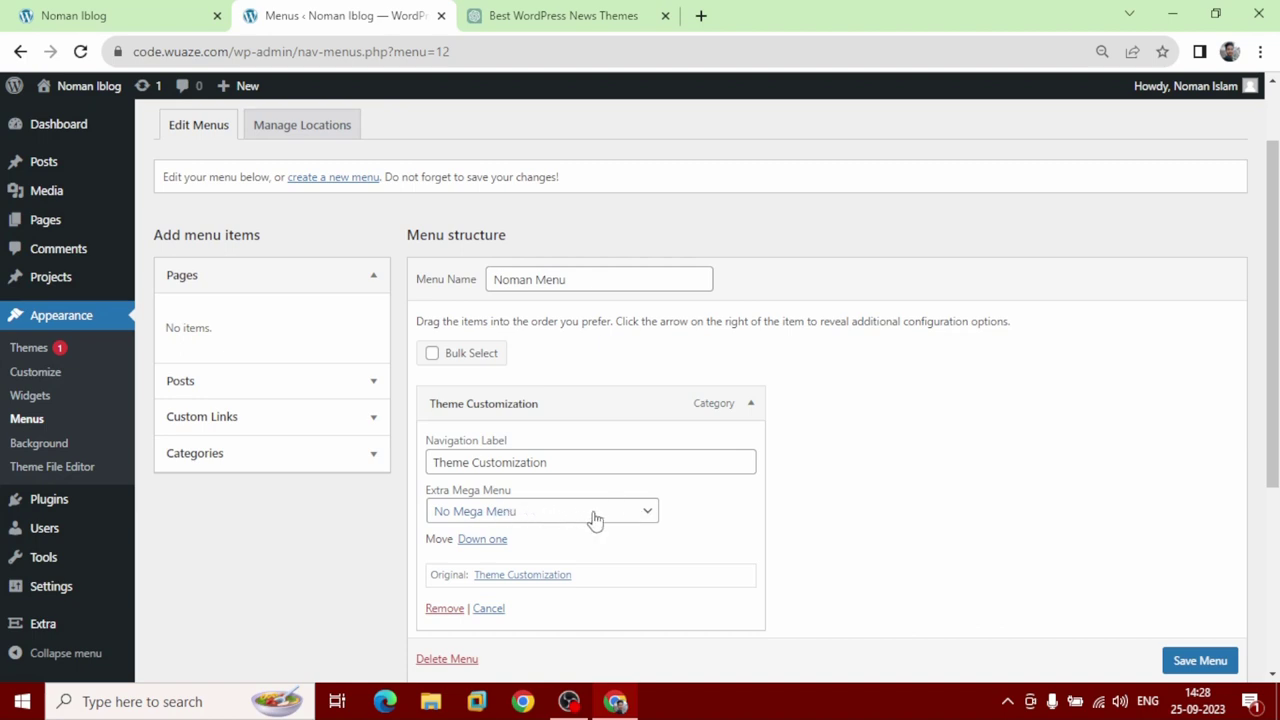
{"action": "left_click", "coordinate": [594, 518]}
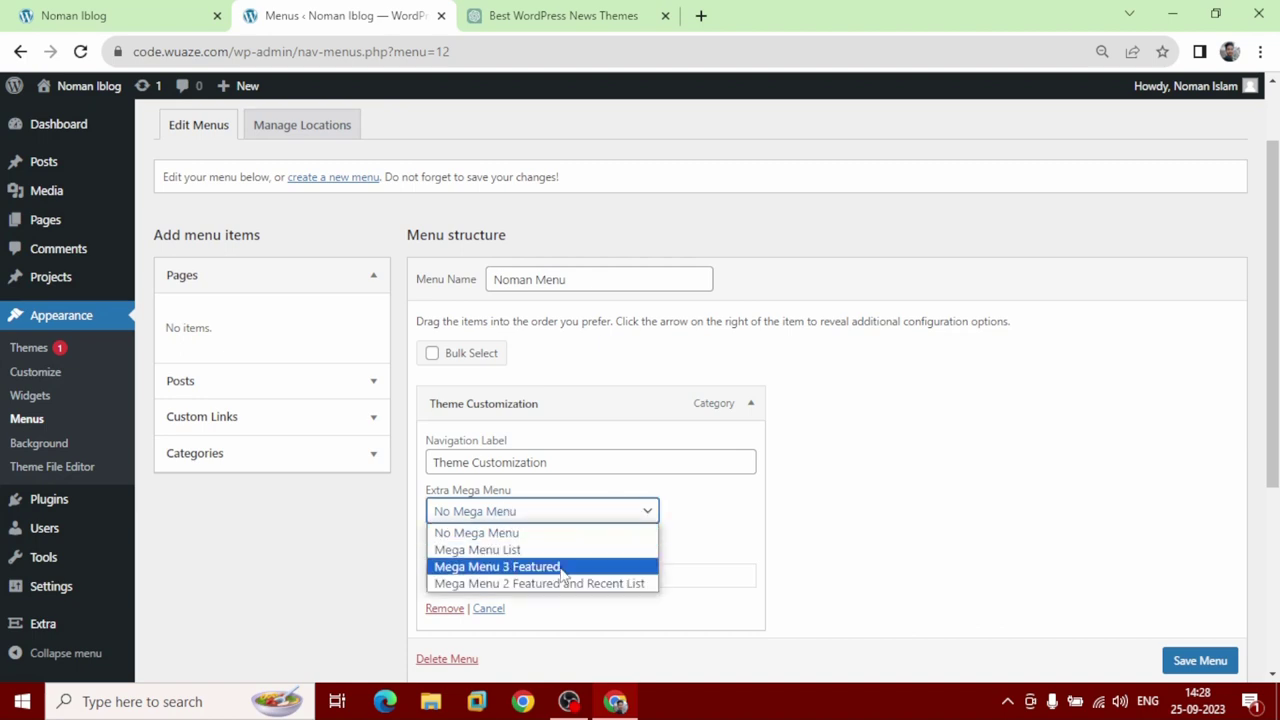
{"action": "left_click", "coordinate": [626, 583]}
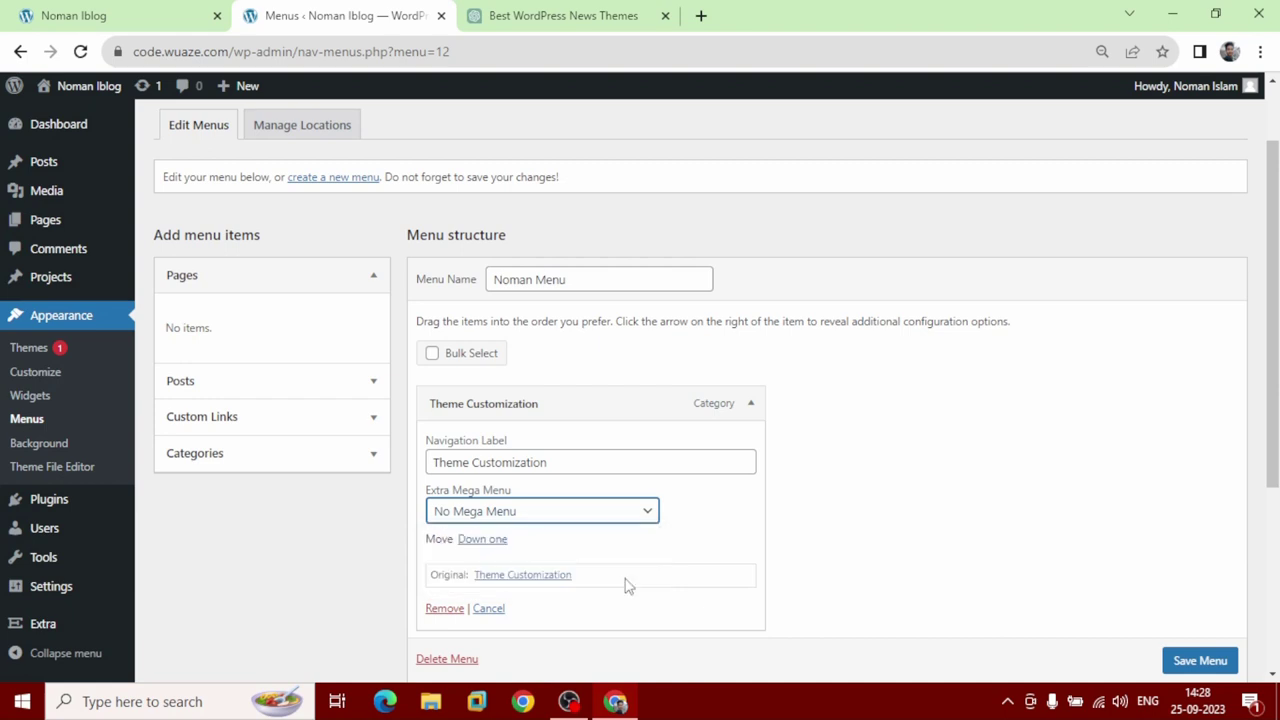
{"action": "scroll", "coordinate": [636, 530], "scroll_direction": "down", "scroll_amount": 1}
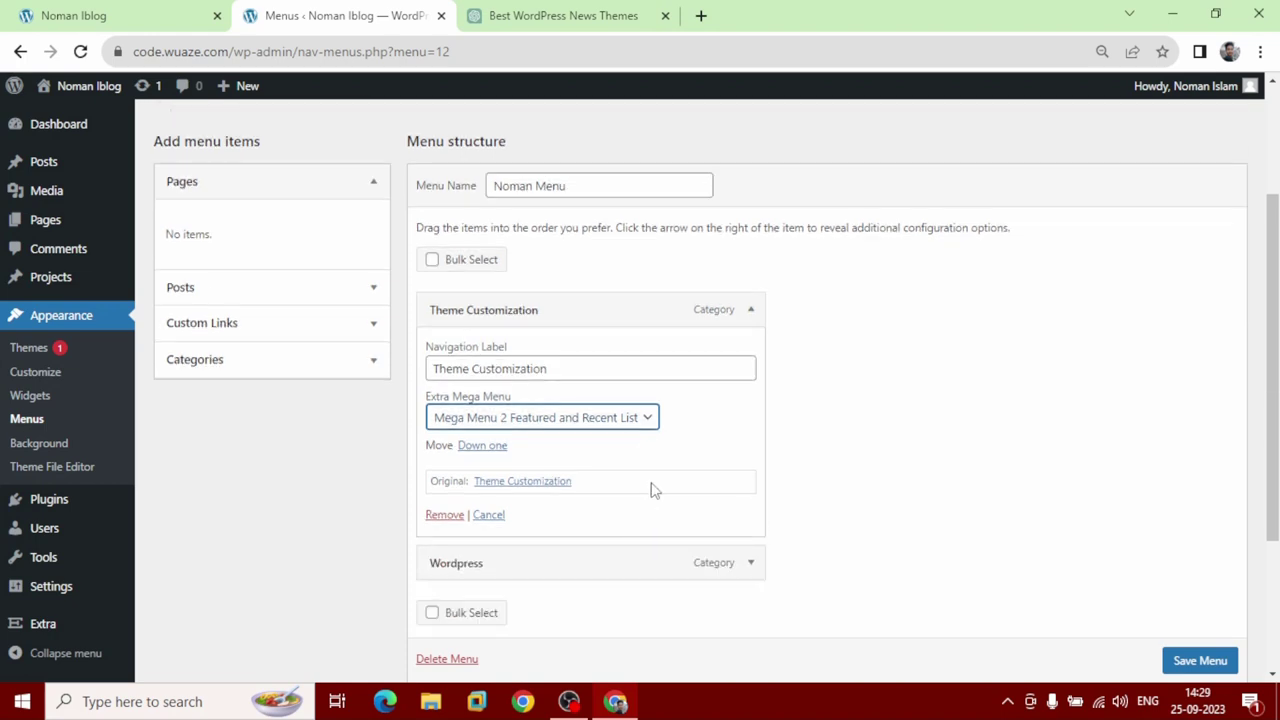
{"action": "left_click", "coordinate": [750, 566]}
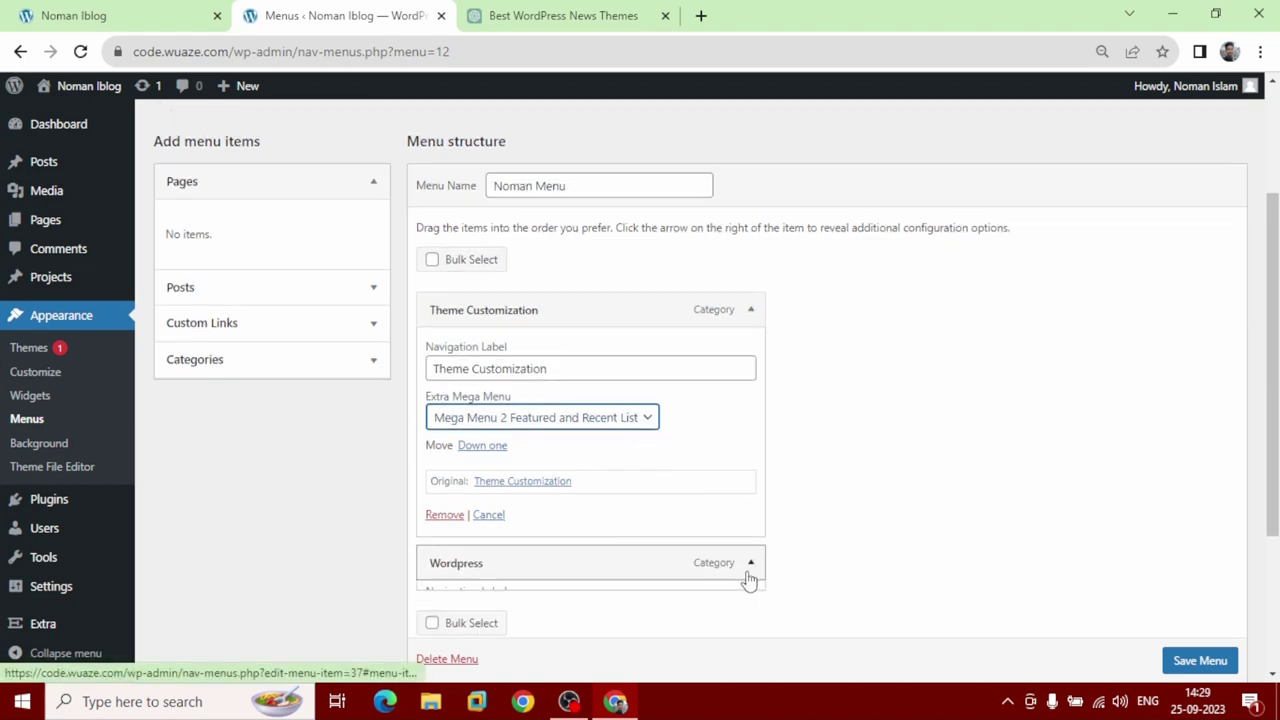
{"action": "scroll", "coordinate": [757, 555], "scroll_direction": "down", "scroll_amount": 2}
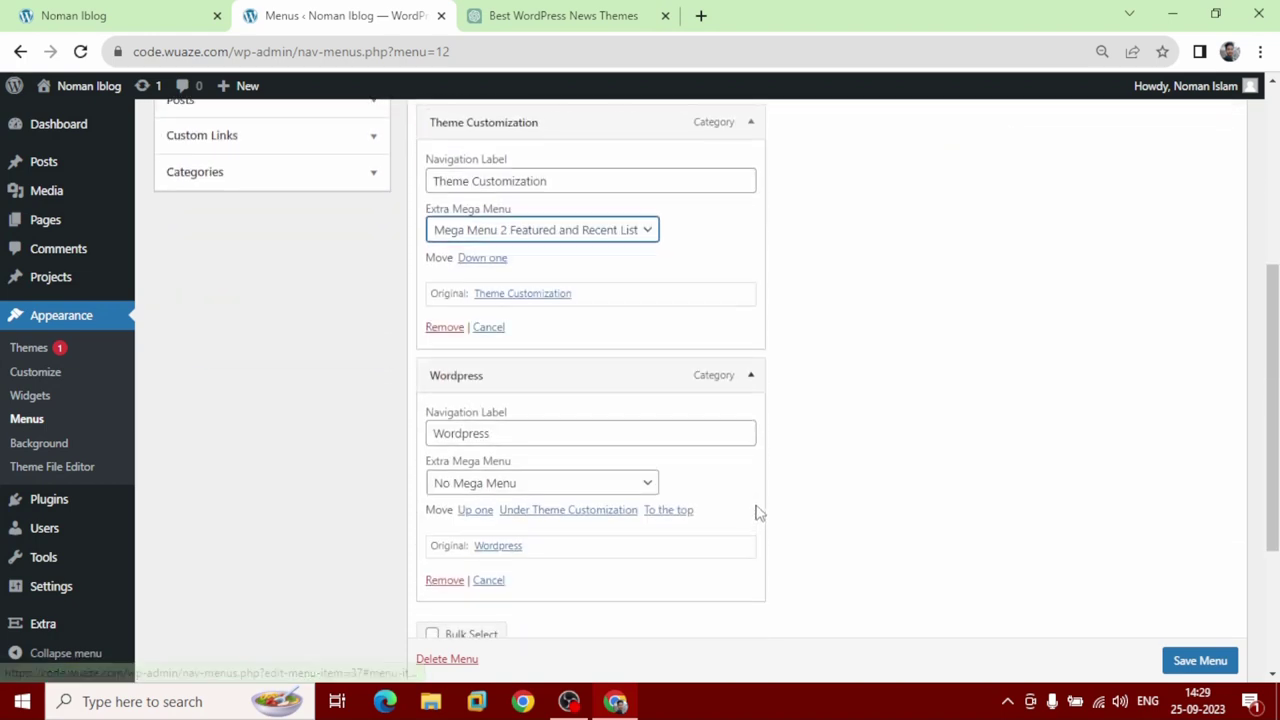
{"action": "left_click", "coordinate": [631, 487]}
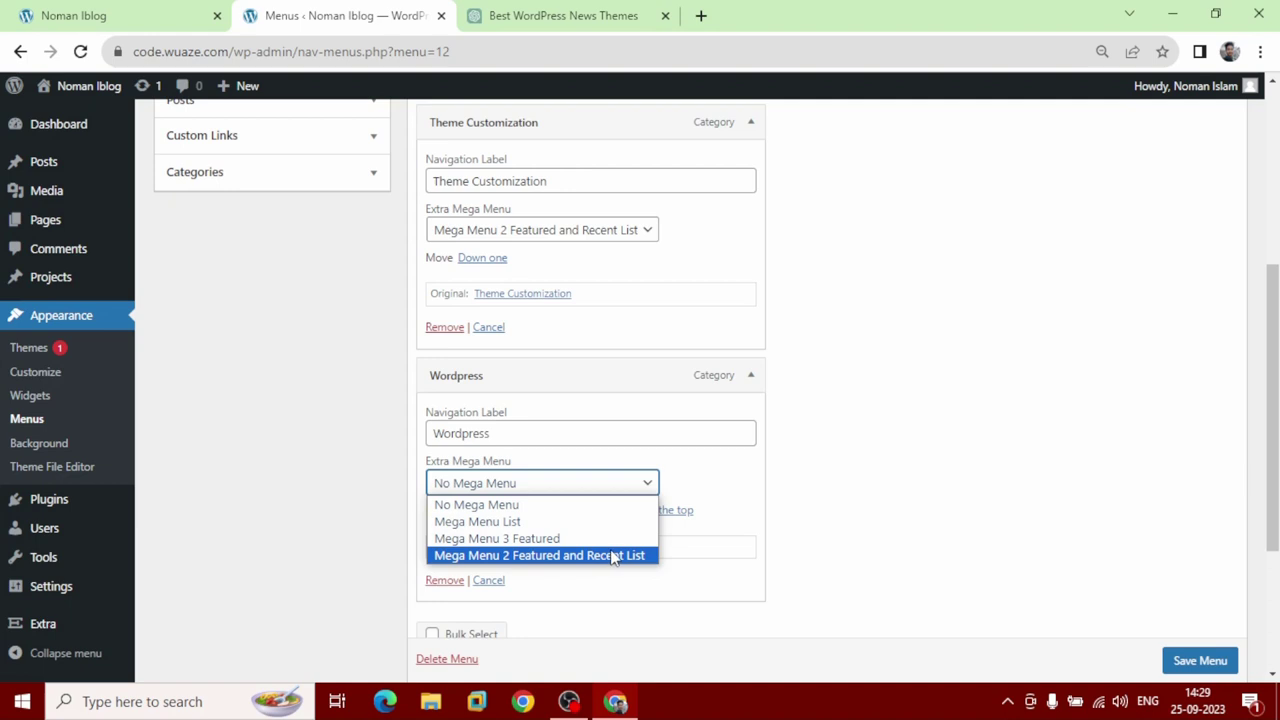
{"action": "left_click", "coordinate": [637, 556]}
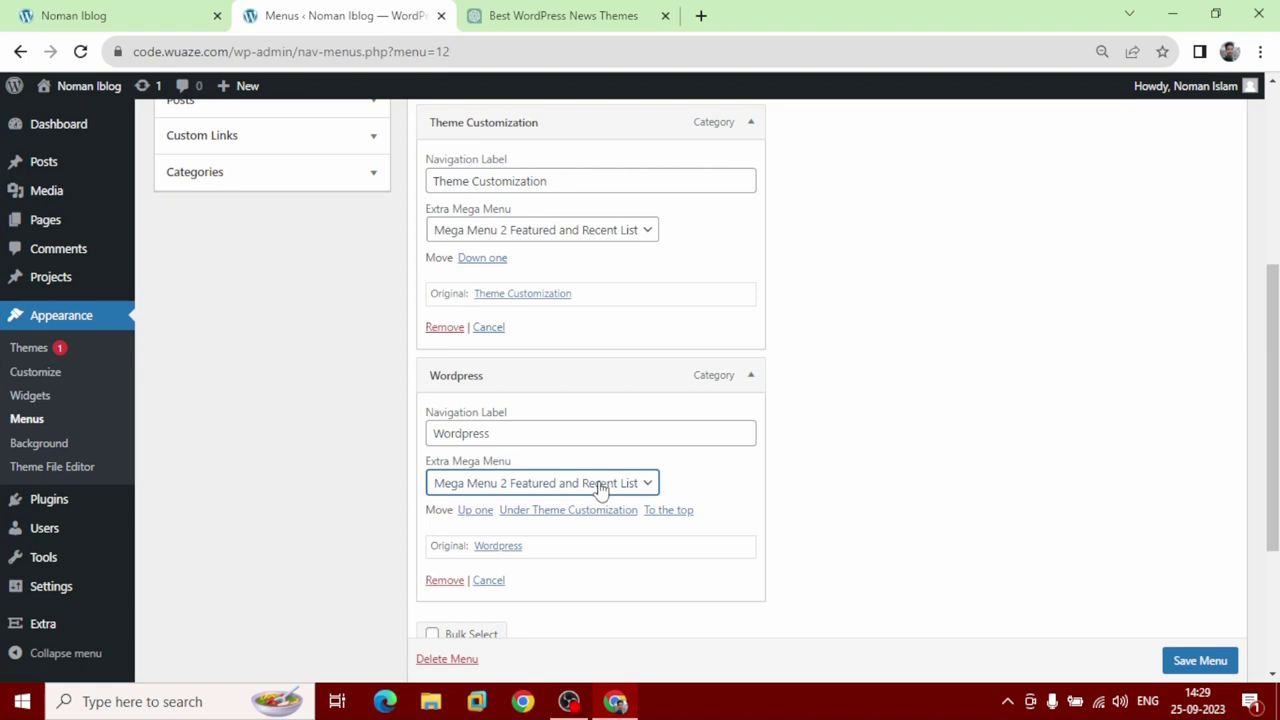
{"action": "scroll", "coordinate": [1083, 582], "scroll_direction": "down", "scroll_amount": 1}
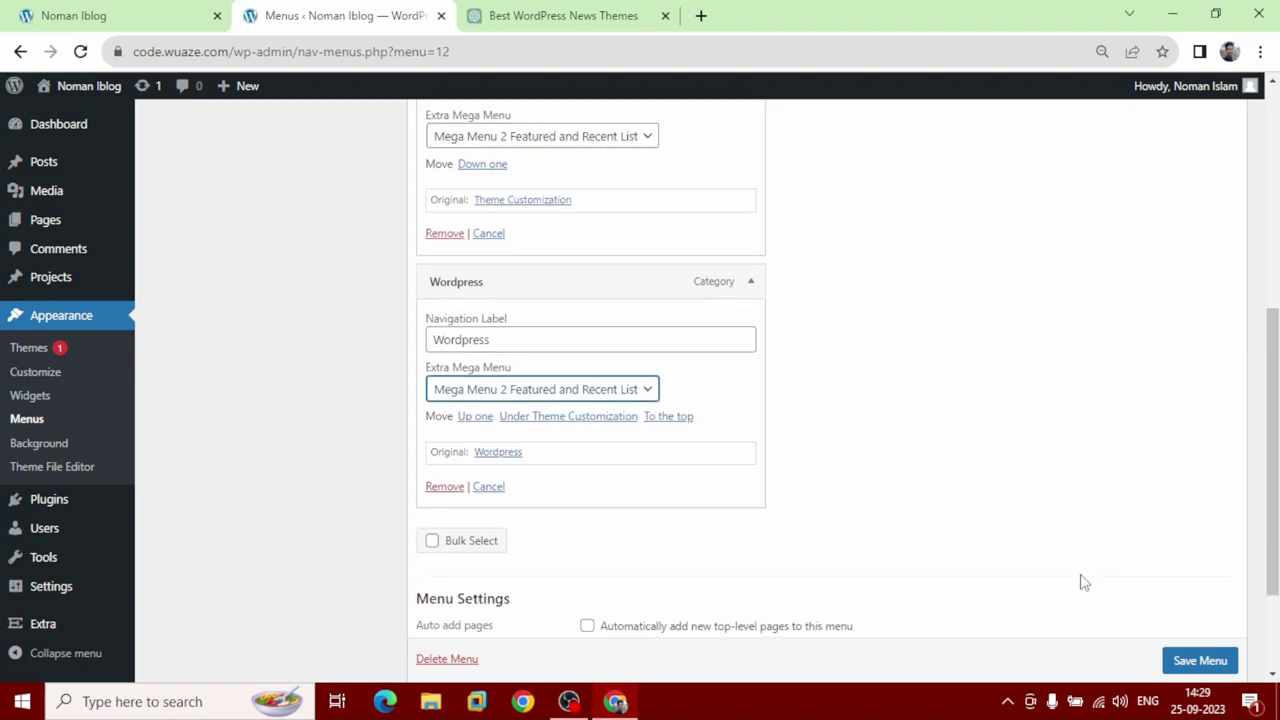
{"action": "scroll", "coordinate": [1205, 664], "scroll_direction": "down", "scroll_amount": 1}
{"action": "left_click", "coordinate": [1205, 664]}
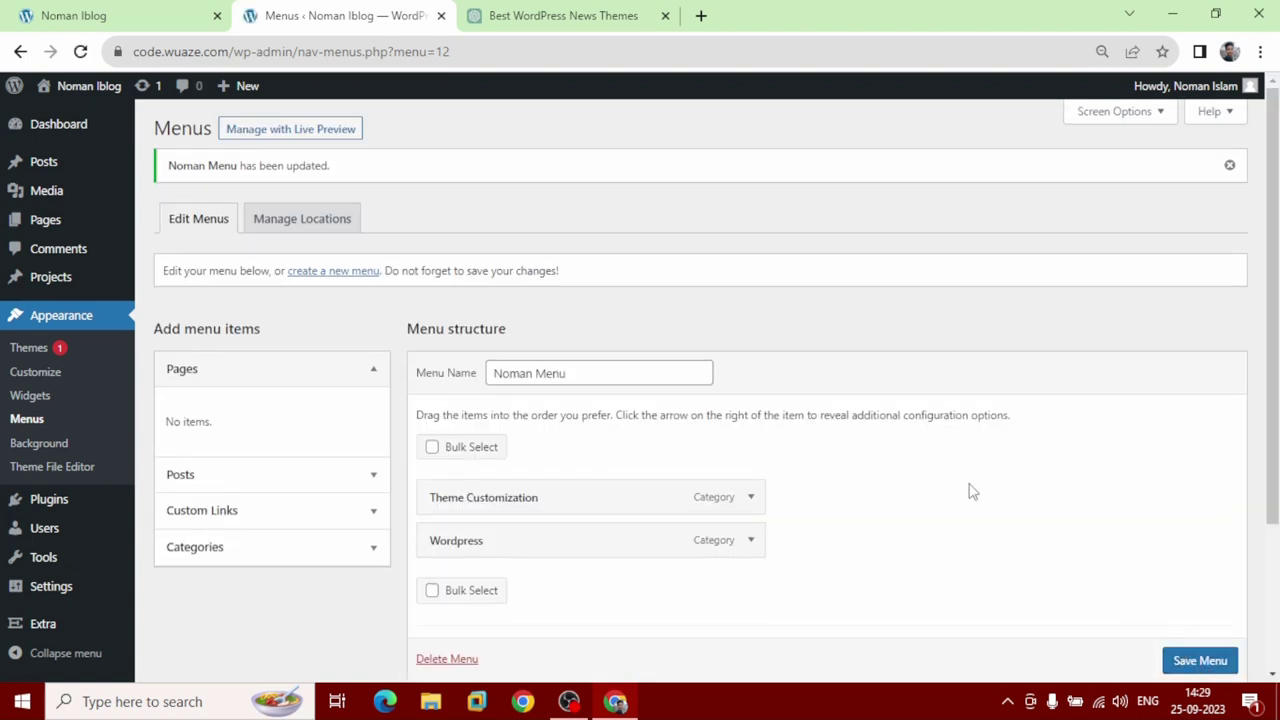
Reload the blog front page and check the Theme Customization and Wordpress mega menus with Featured and Recent posts.
{"action": "left_click", "coordinate": [140, 18]}
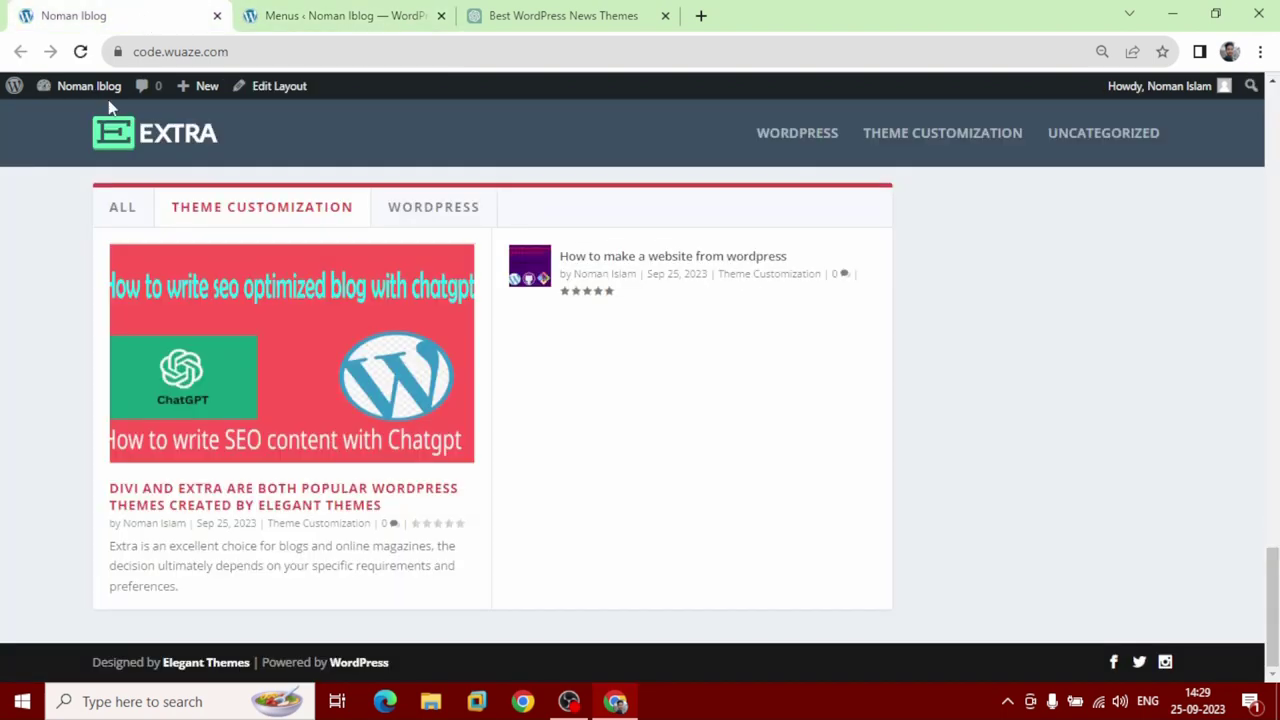
{"action": "left_click", "coordinate": [80, 51]}
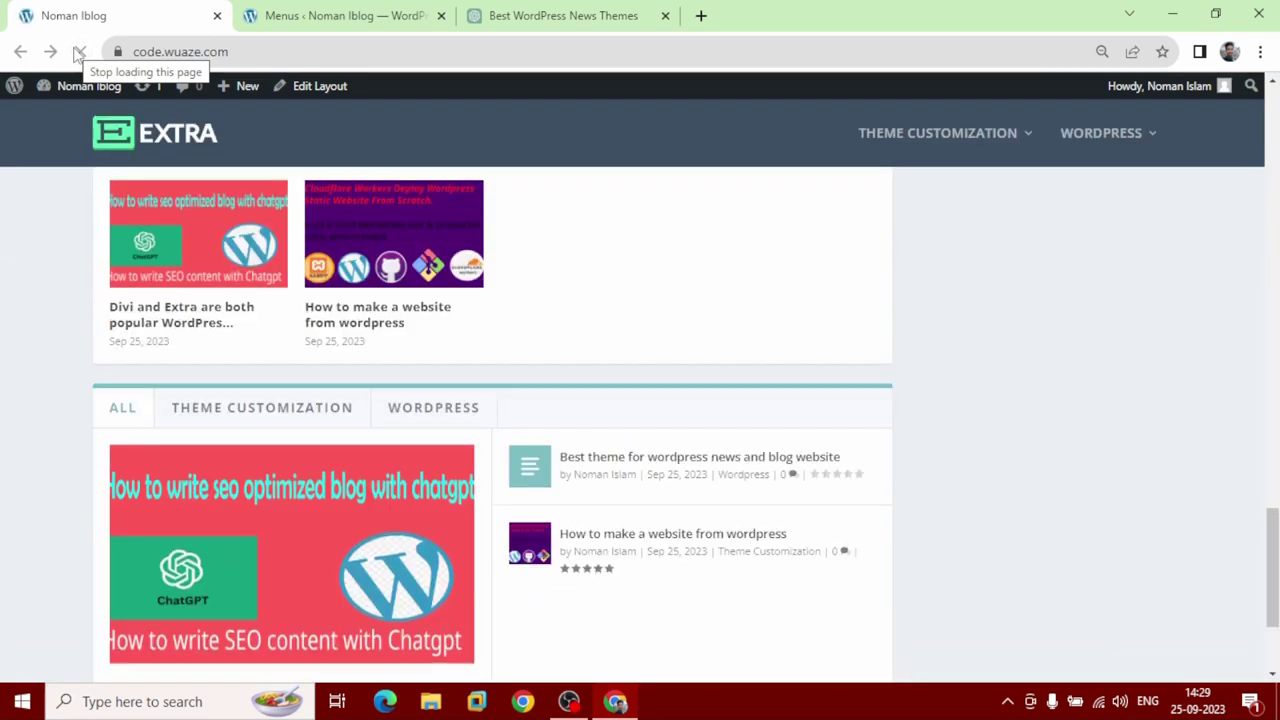
{"action": "scroll", "coordinate": [166, 320], "scroll_direction": "up", "scroll_amount": 15}
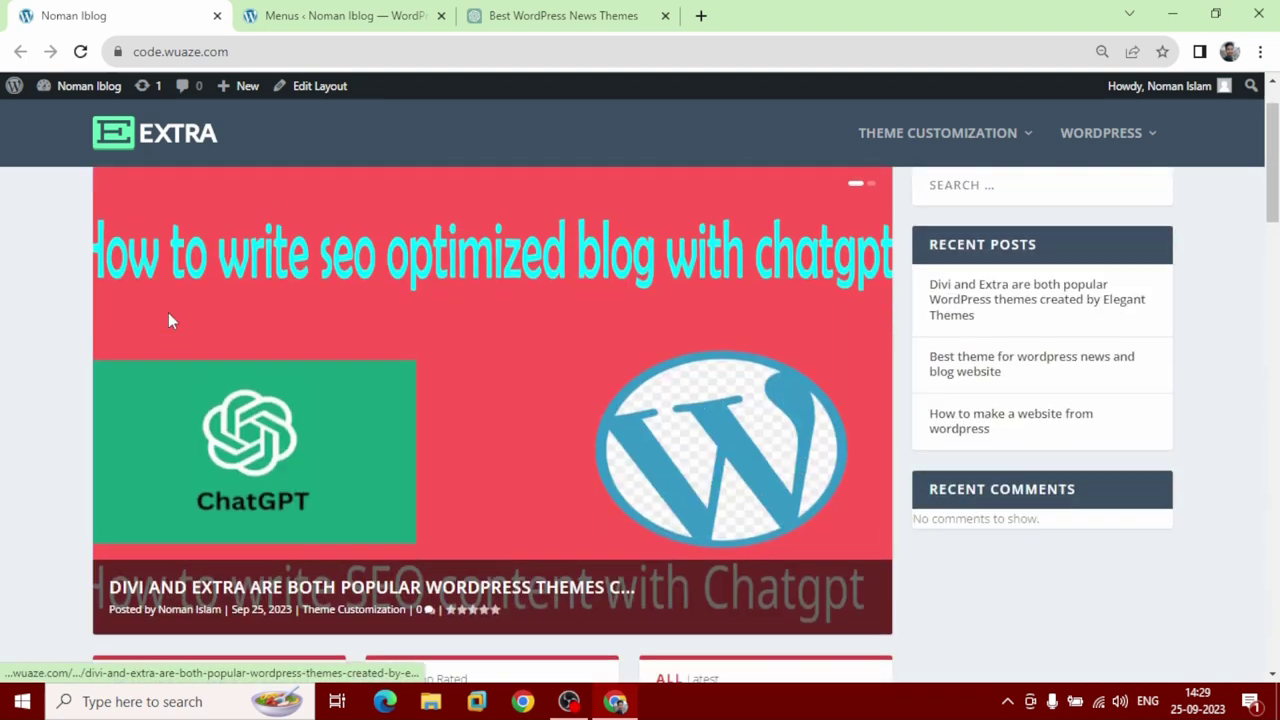
{"action": "scroll", "coordinate": [168, 318], "scroll_direction": "up", "scroll_amount": 2}
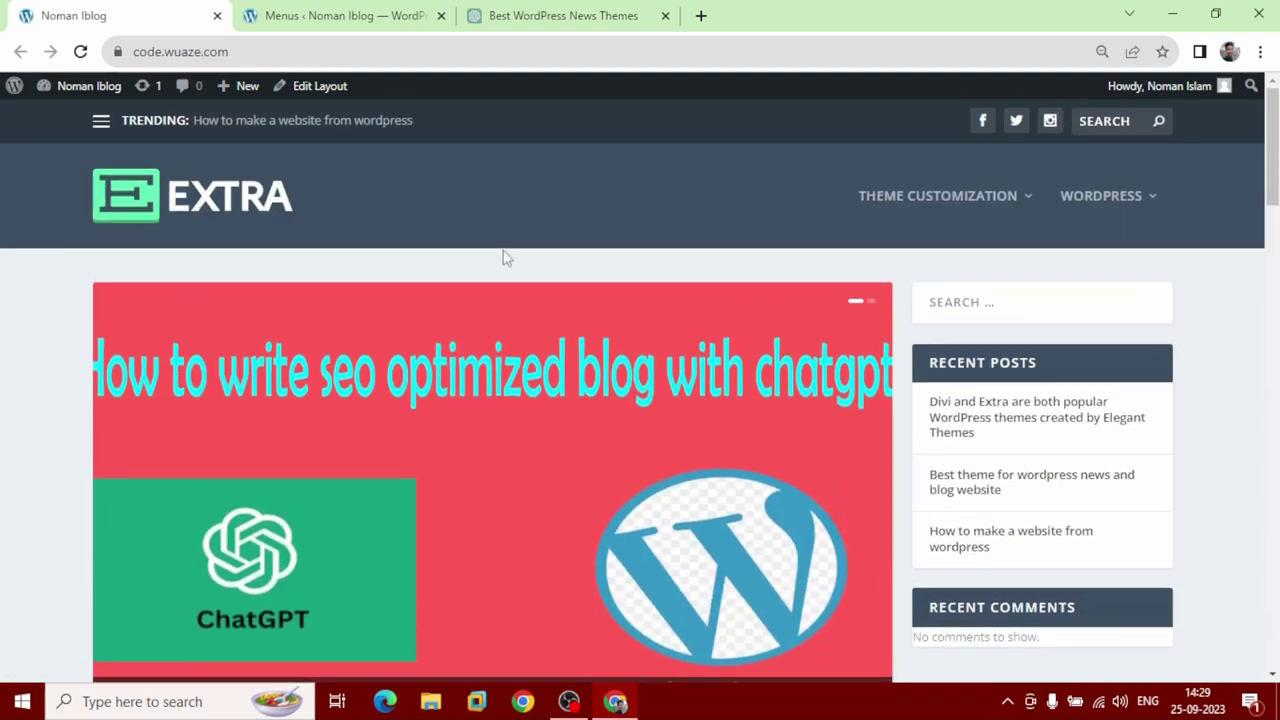
{"action": "mouse_move", "coordinate": [940, 218]}
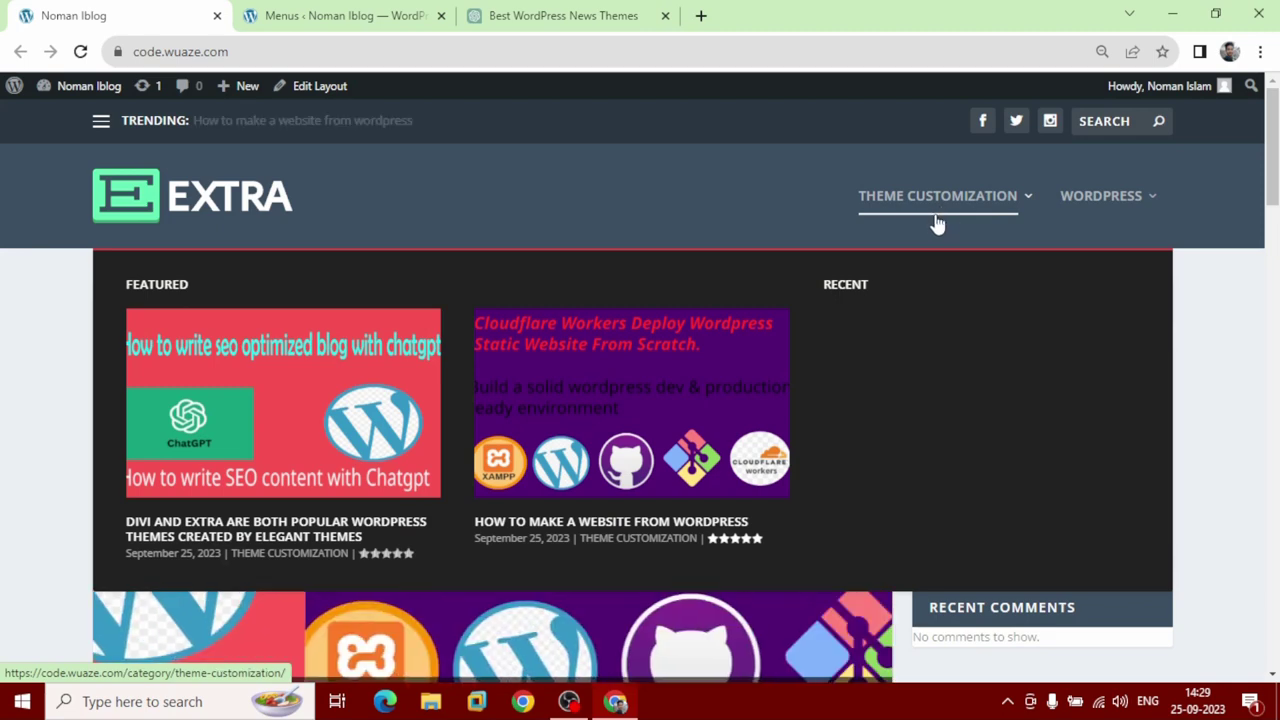
{"action": "mouse_move", "coordinate": [1117, 207]}
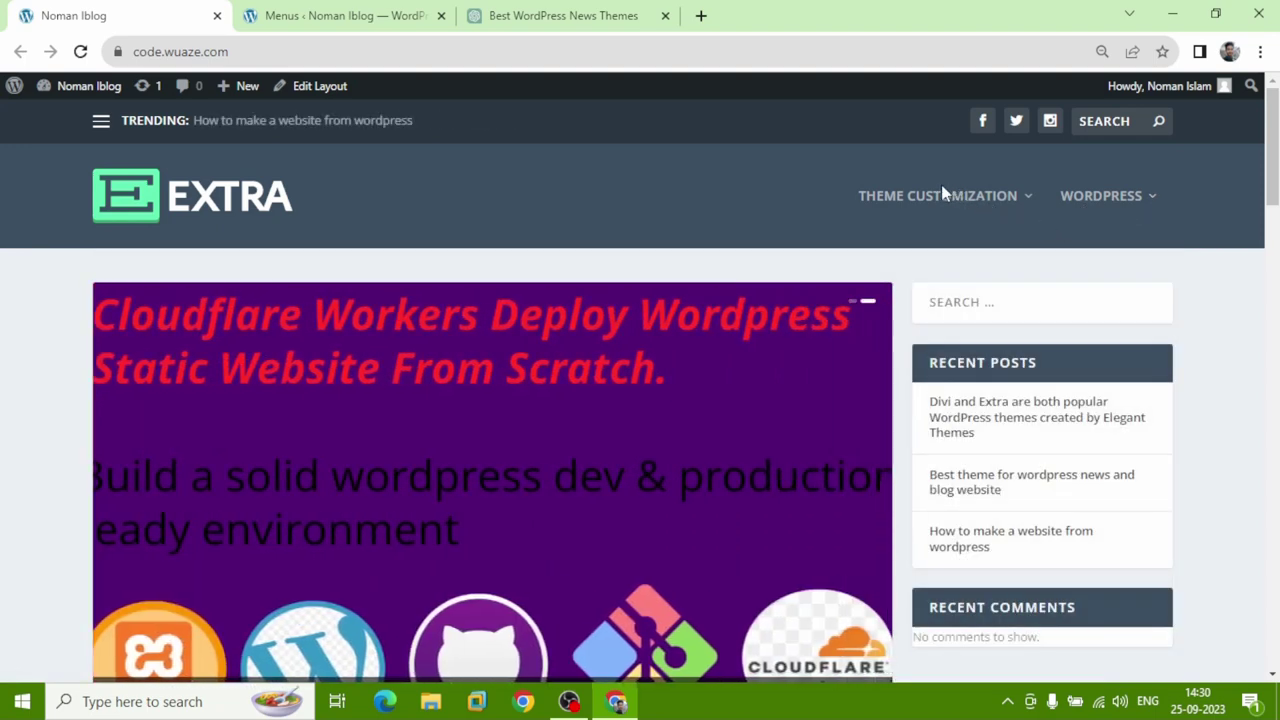
{"action": "mouse_move", "coordinate": [920, 205]}
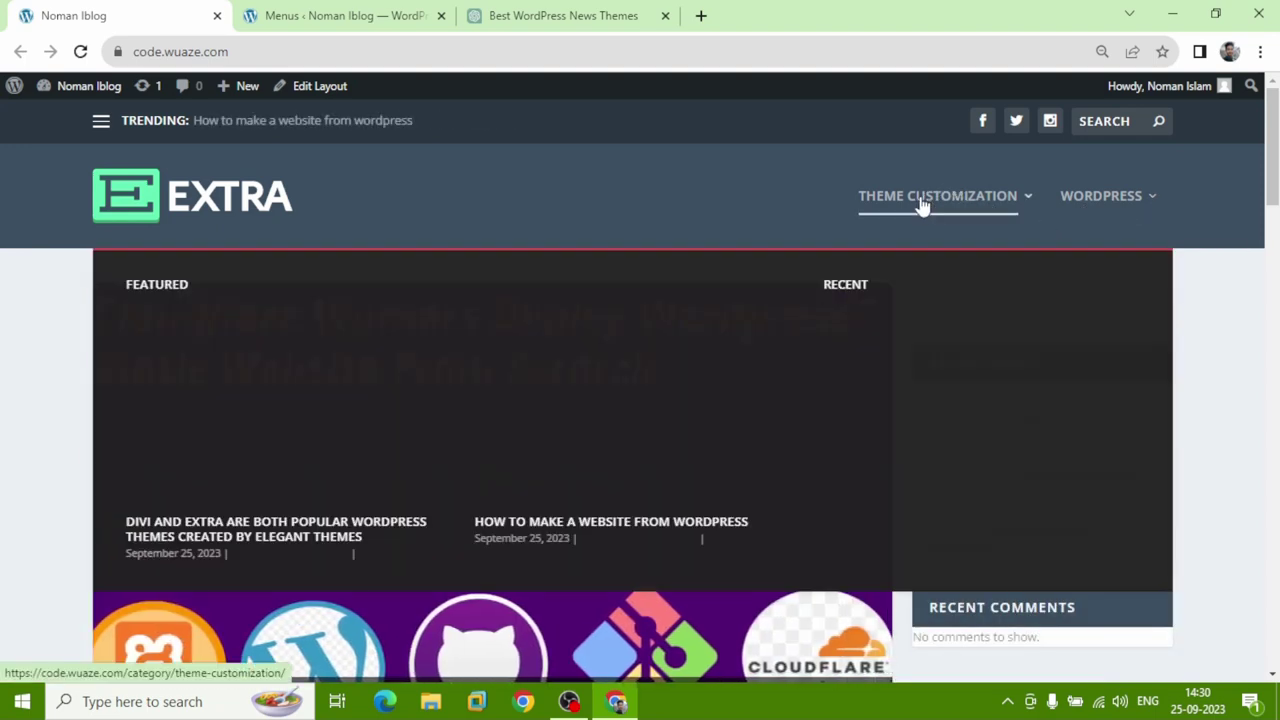
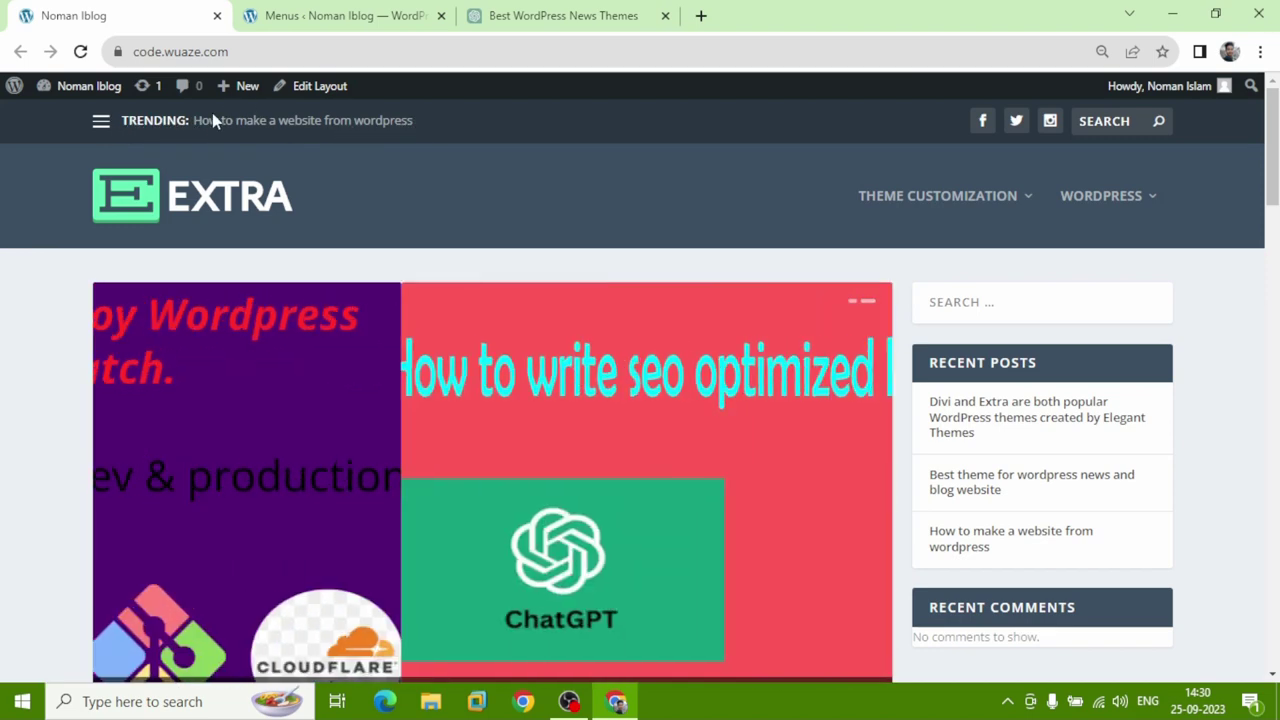
Toggle the live site's trending menu open and closed a few times, then return to the Menus admin page.
{"action": "left_click", "coordinate": [97, 138]}
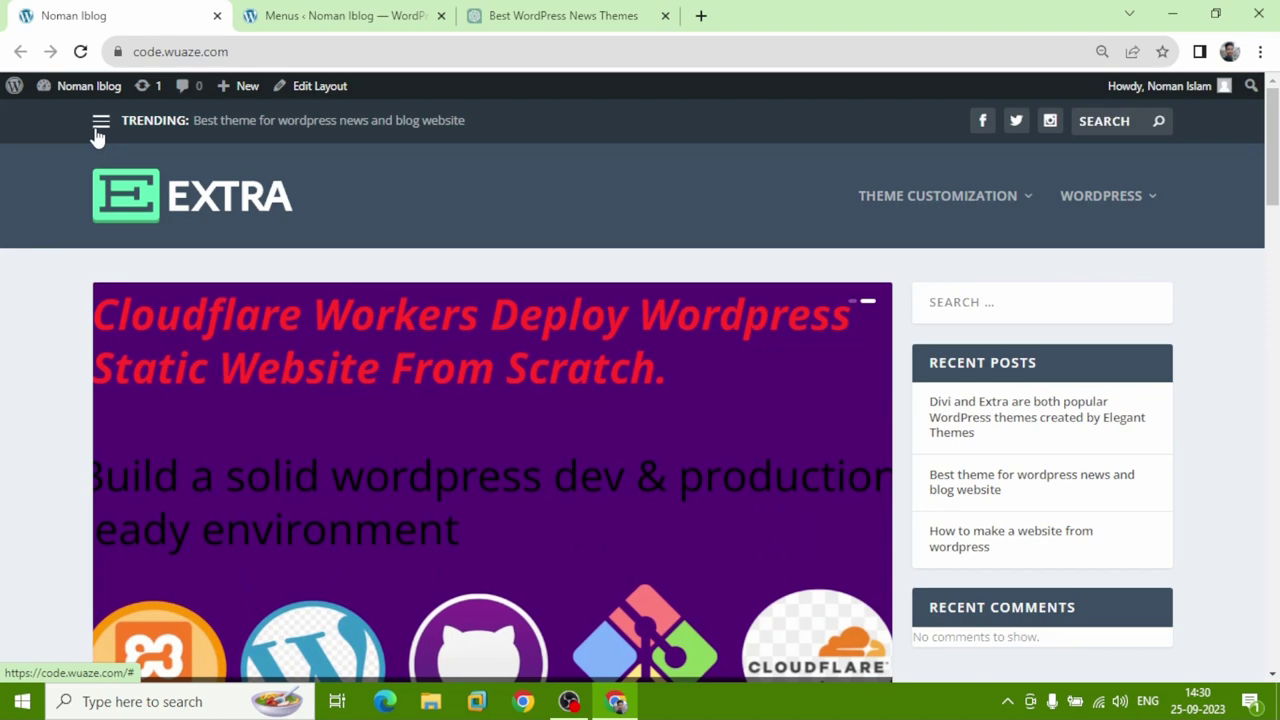
{"action": "left_click", "coordinate": [97, 138]}
{"action": "left_click", "coordinate": [97, 138]}
{"action": "left_click", "coordinate": [97, 138]}
{"action": "left_click", "coordinate": [97, 138]}
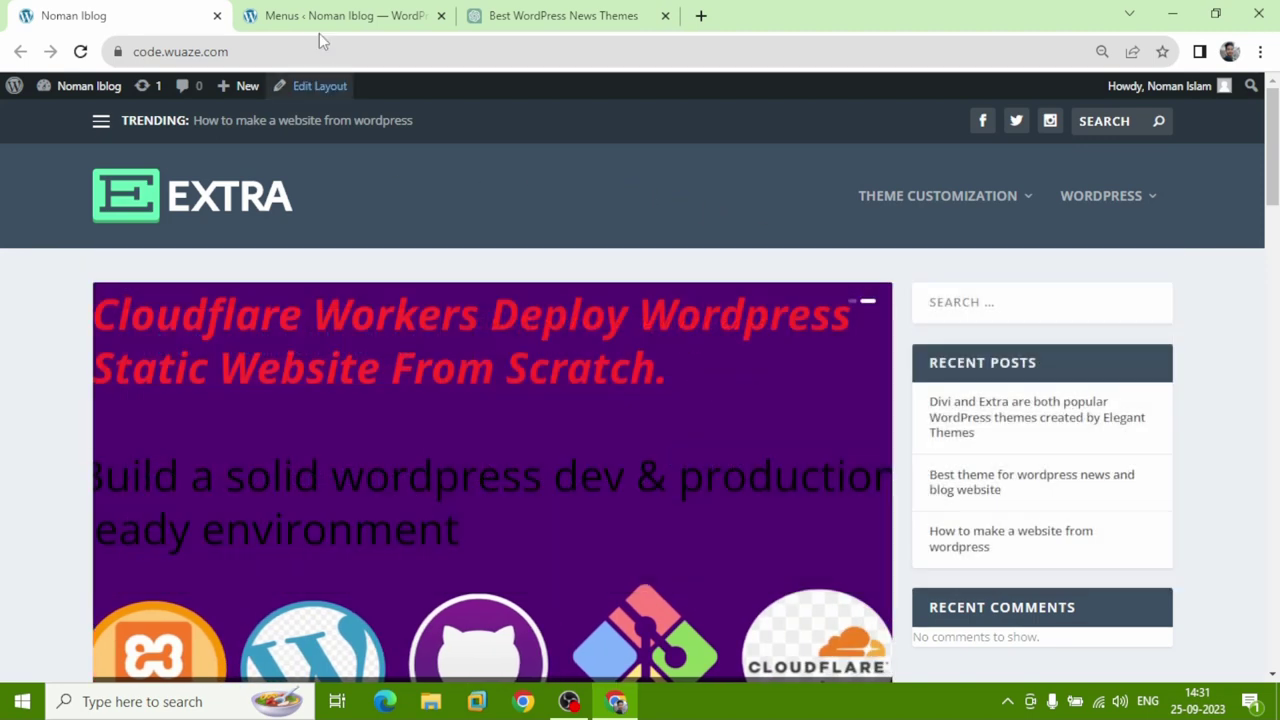
{"action": "left_click", "coordinate": [290, 18]}
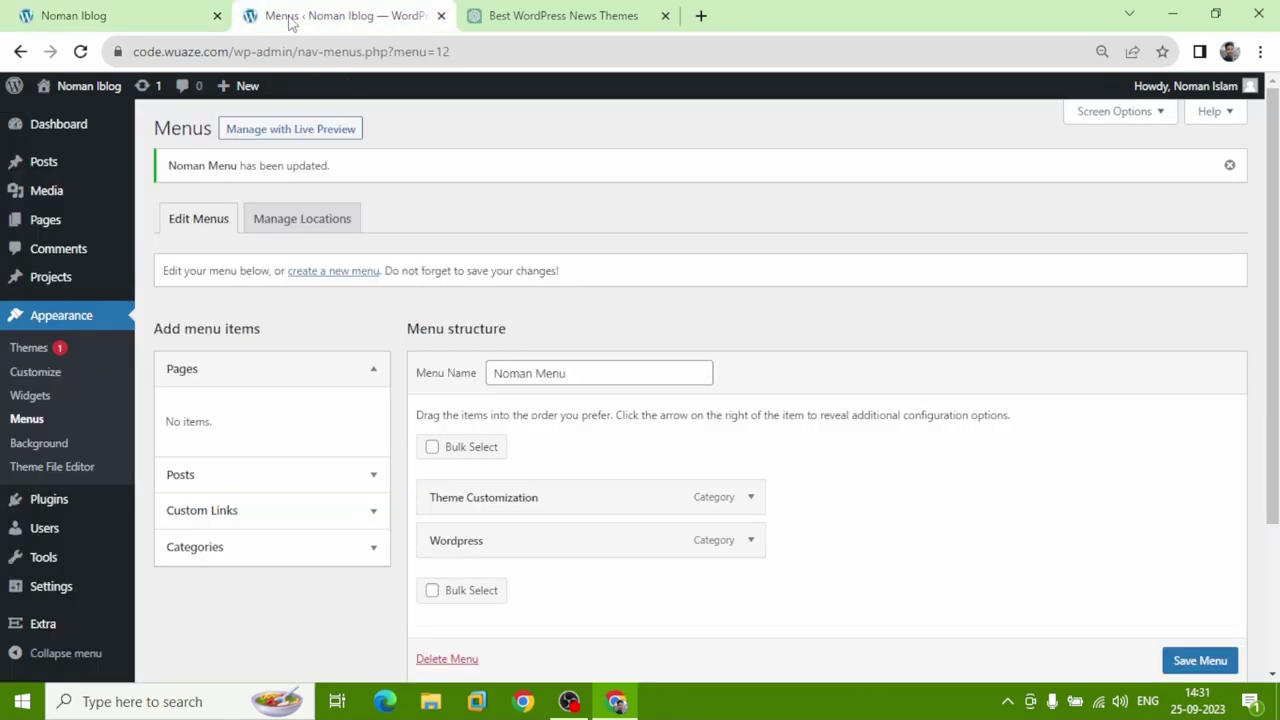
Open a blank Add New Post screen from Posts, then switch to the 'Best WordPress News Themes' ChatGPT chat.
{"action": "left_click", "coordinate": [45, 163]}
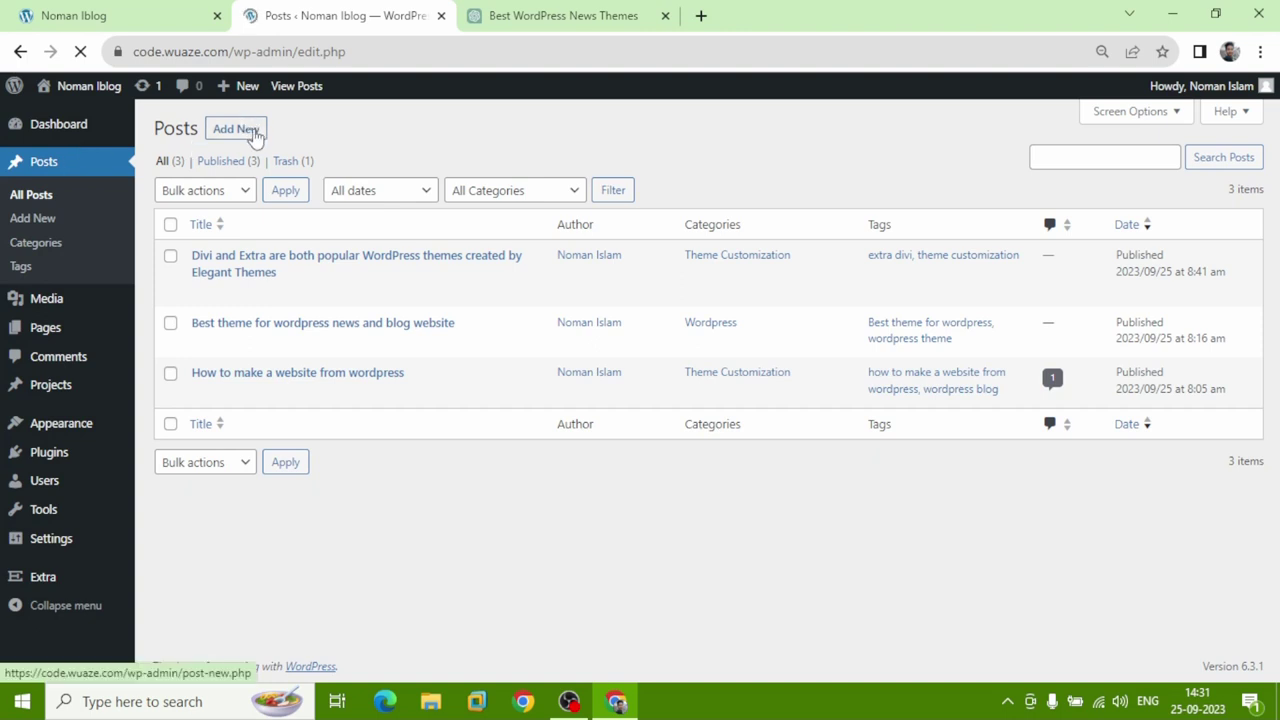
{"action": "left_click", "coordinate": [236, 129]}
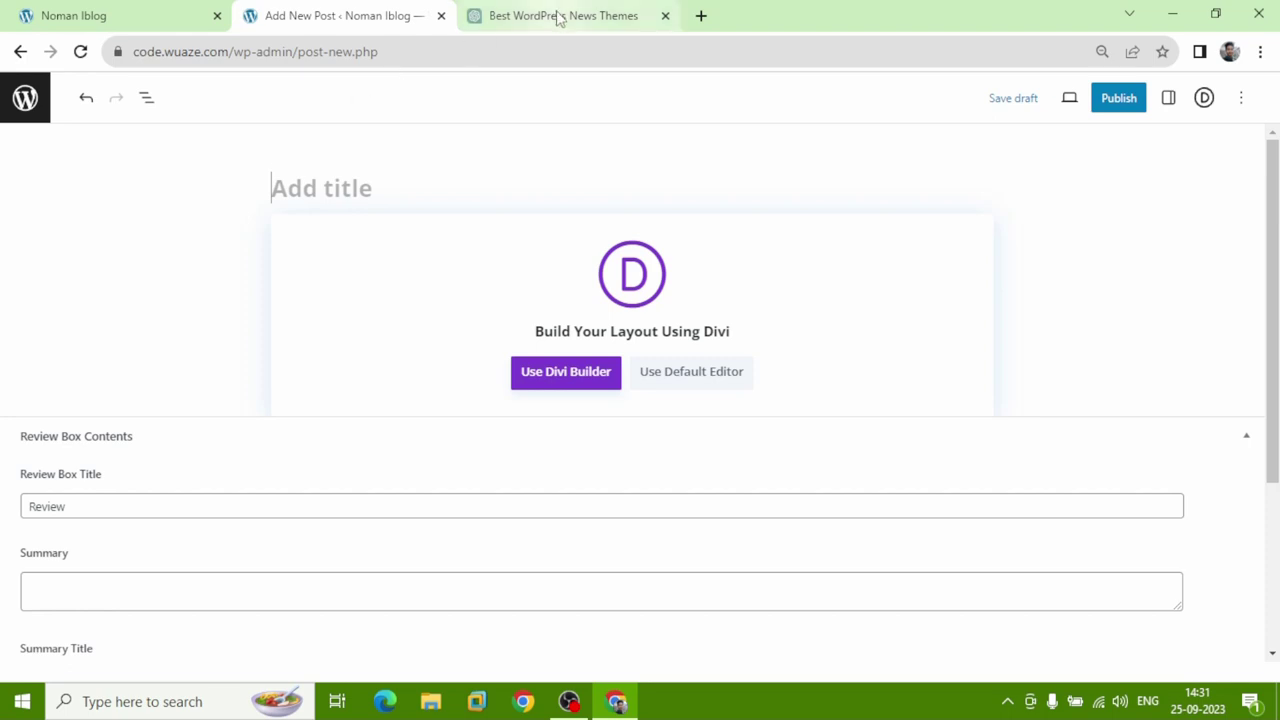
{"action": "left_click", "coordinate": [558, 16]}
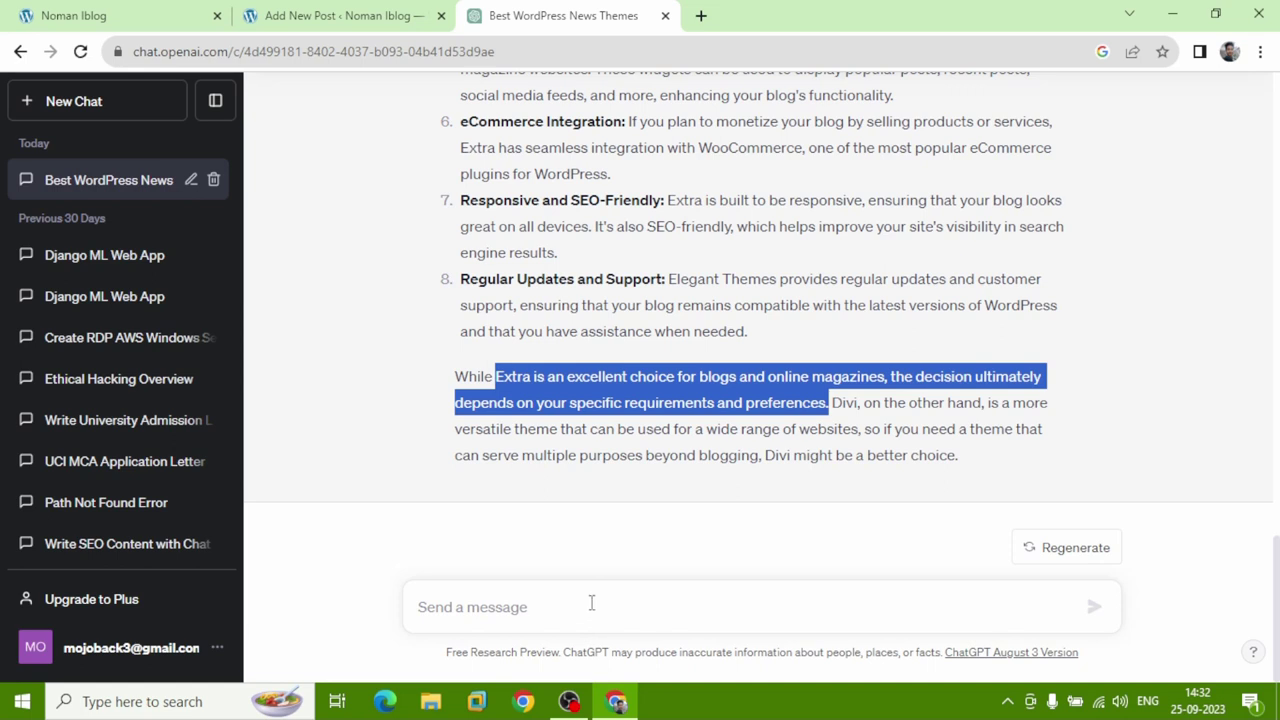
Ask ChatGPT 'divi extra theme customization' and skim the reply.
{"action": "left_click", "coordinate": [560, 606]}
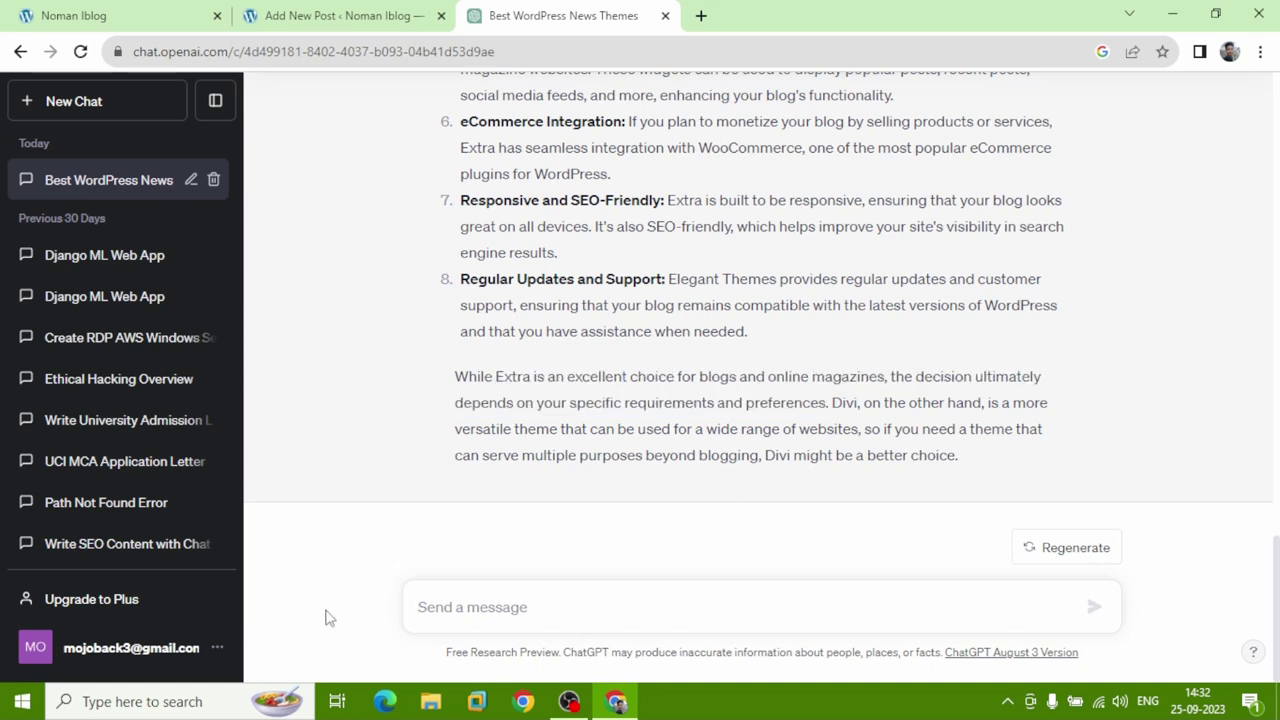
{"action": "type", "text": "divi "}
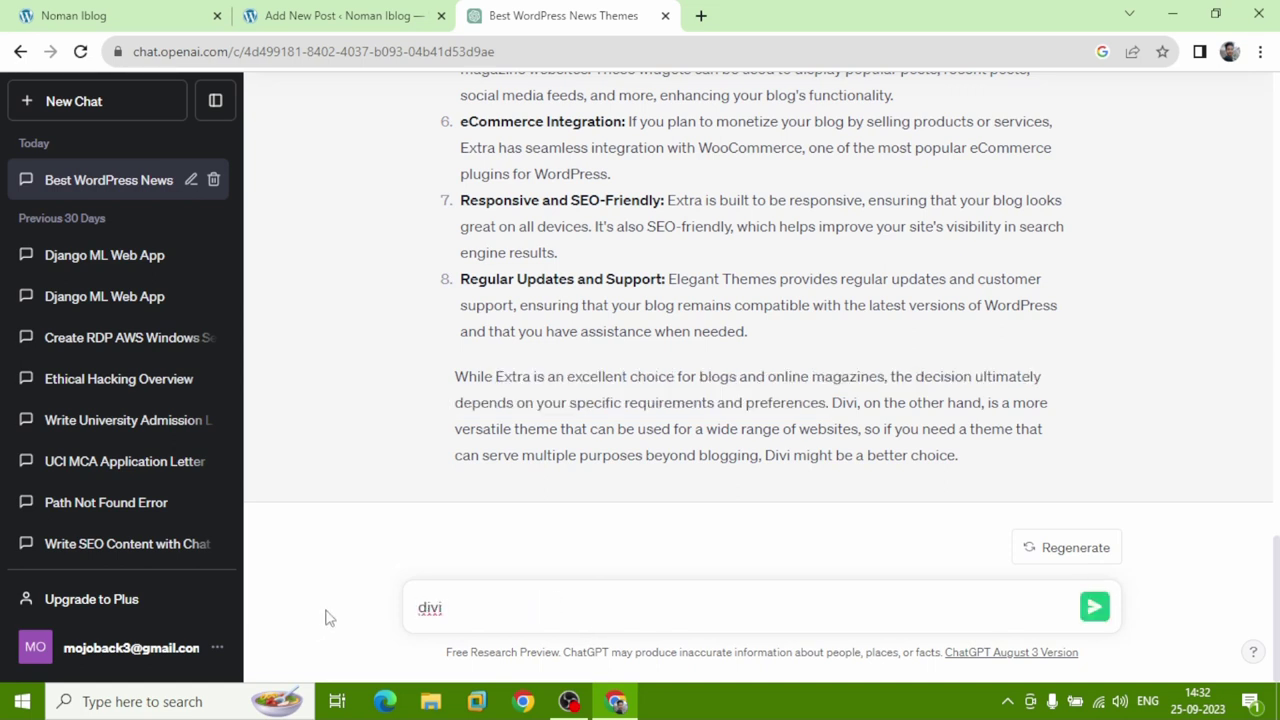
{"action": "type", "text": "extra theme cu"}
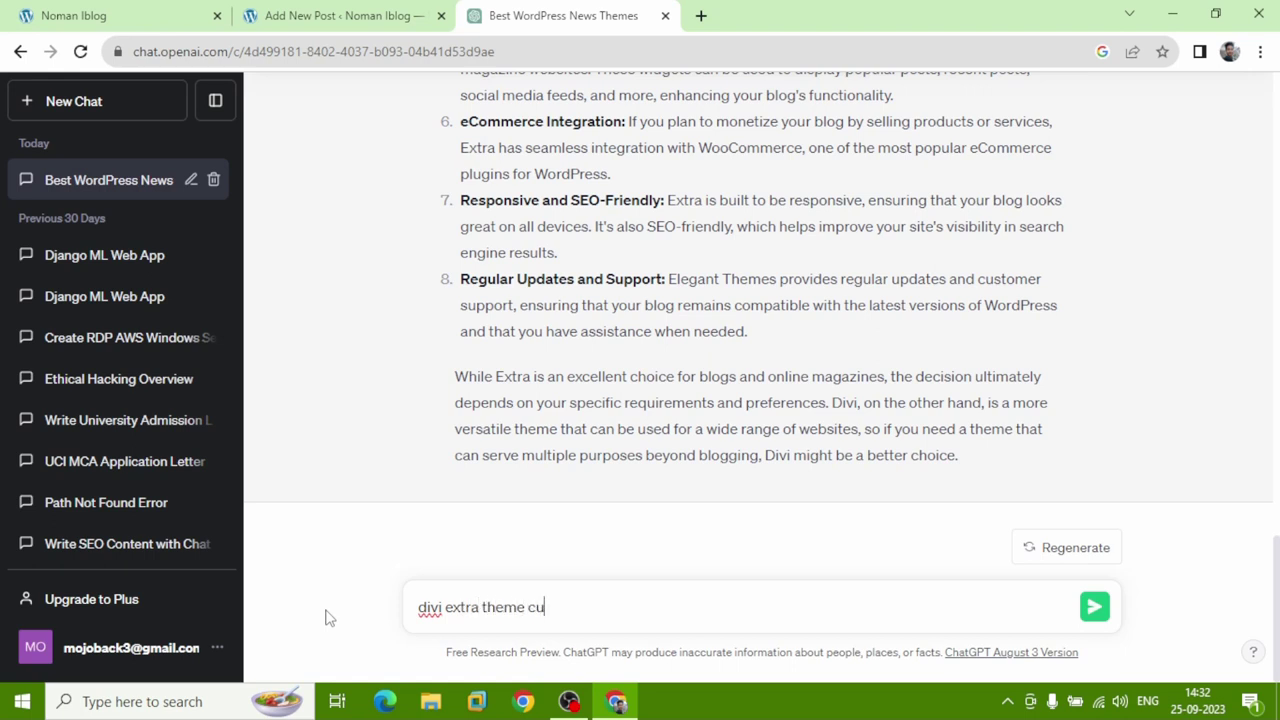
{"action": "type", "text": "stomization"}
{"action": "key", "text": "Return"}
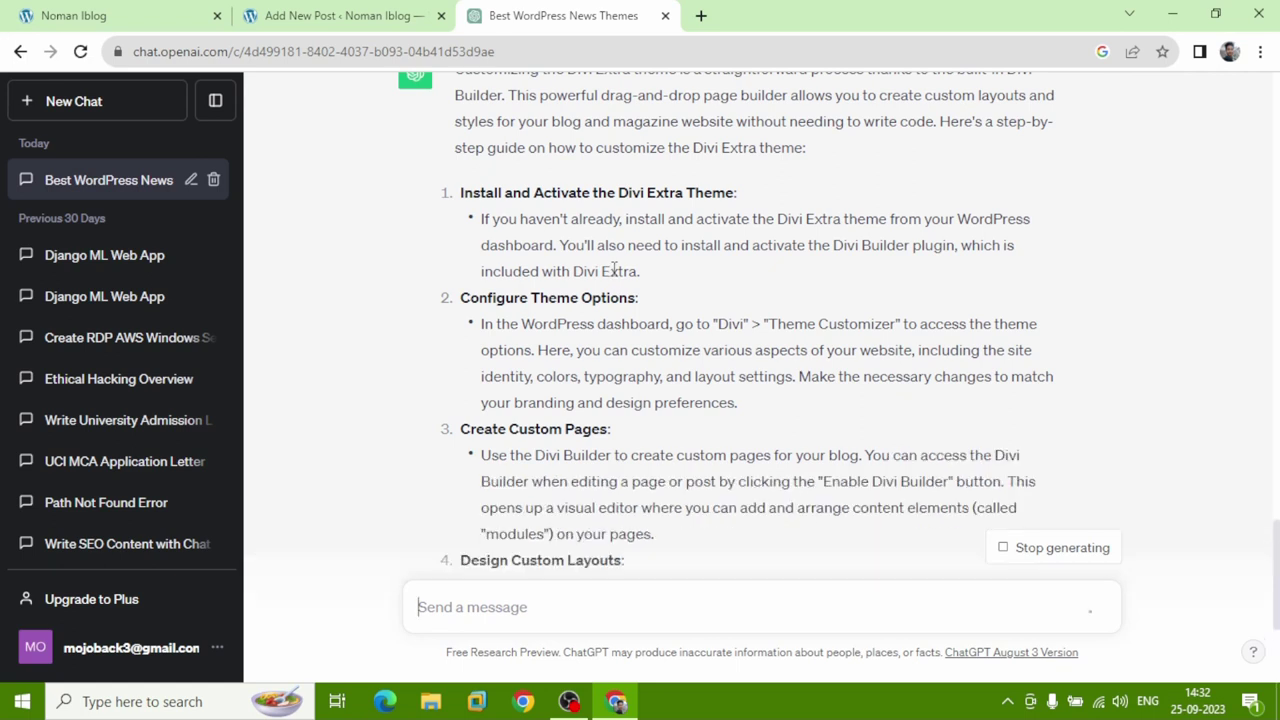
{"action": "scroll", "coordinate": [614, 270], "scroll_direction": "down", "scroll_amount": 3}
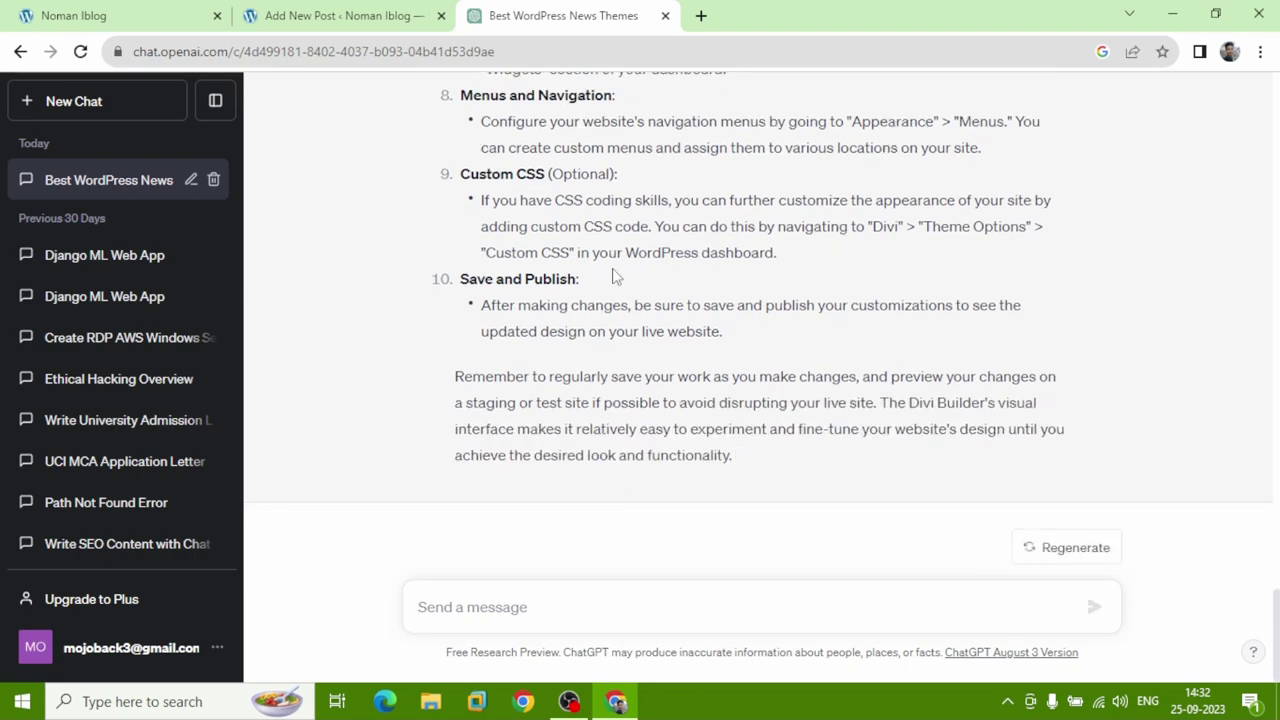
{"action": "scroll", "coordinate": [618, 278], "scroll_direction": "up", "scroll_amount": 10}
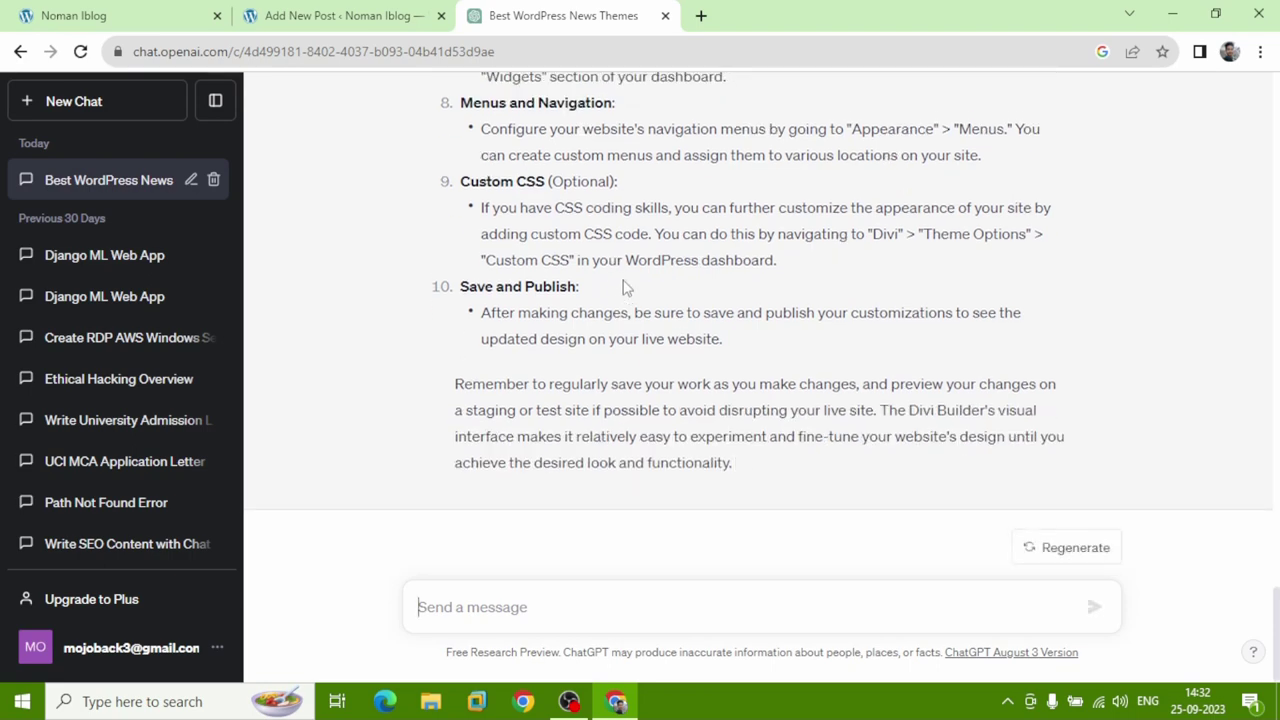
{"action": "scroll", "coordinate": [614, 300], "scroll_direction": "down", "scroll_amount": 3}
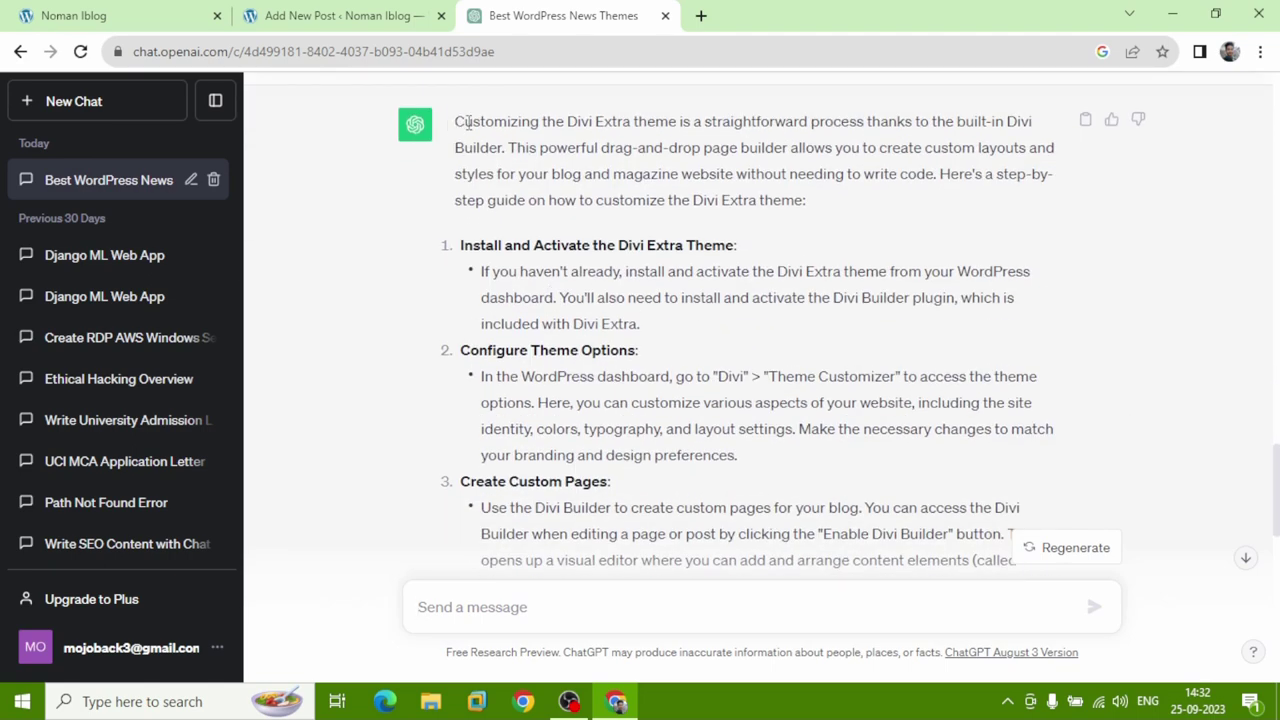
Copy the reply's opening sentence and go to the new post's title field.
{"action": "left_click_drag", "start_coordinate": [454, 122], "coordinate": [866, 121]}
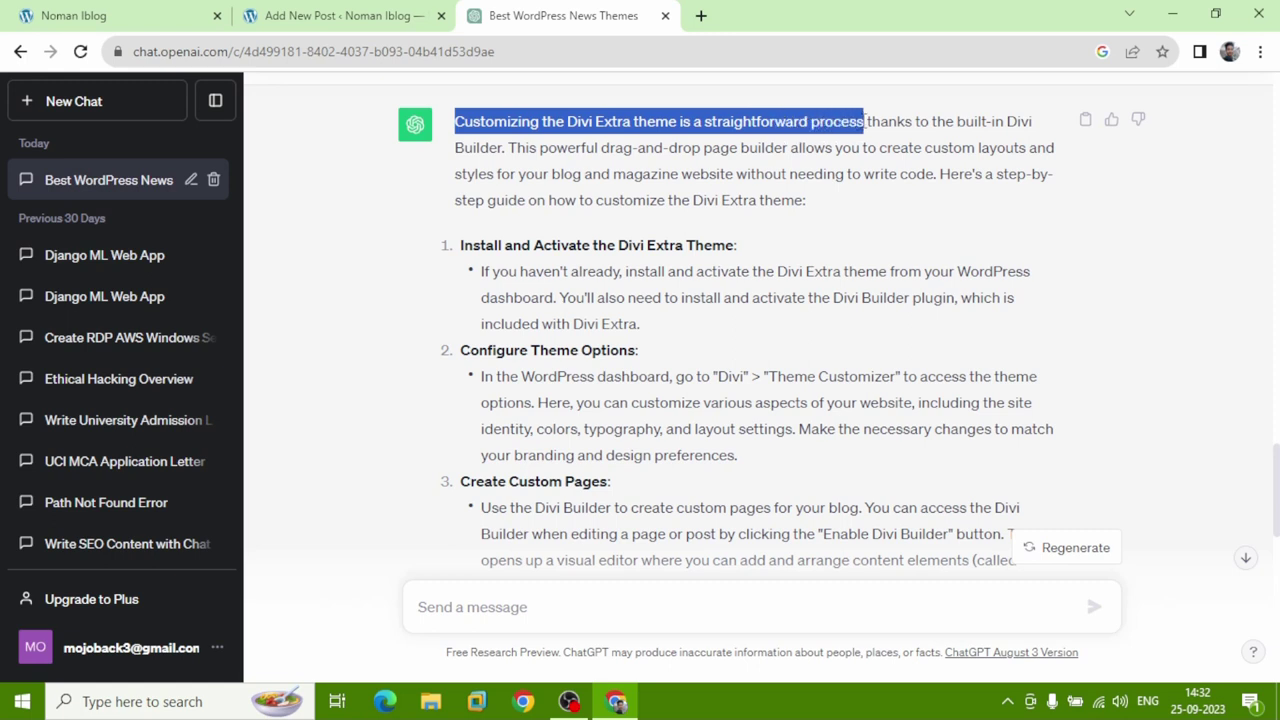
{"action": "right_click", "coordinate": [781, 126]}
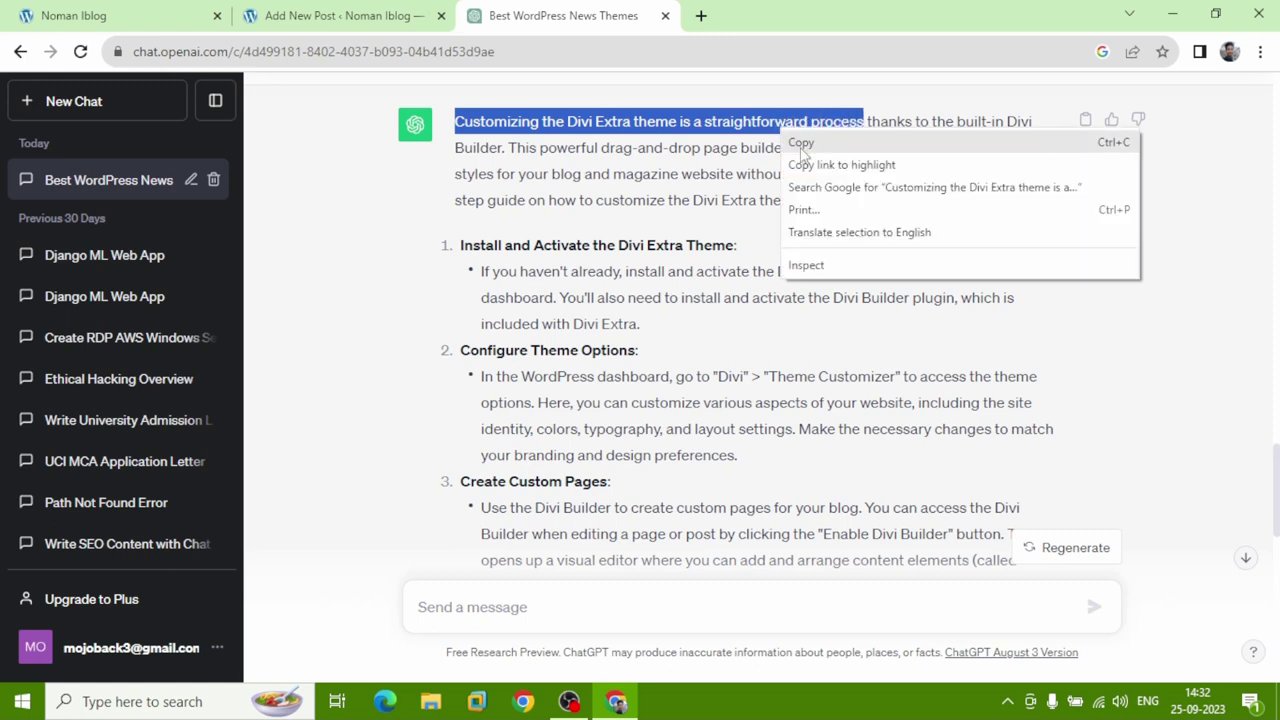
{"action": "left_click", "coordinate": [798, 141]}
{"action": "left_click", "coordinate": [330, 18]}
{"action": "left_click", "coordinate": [388, 188]}
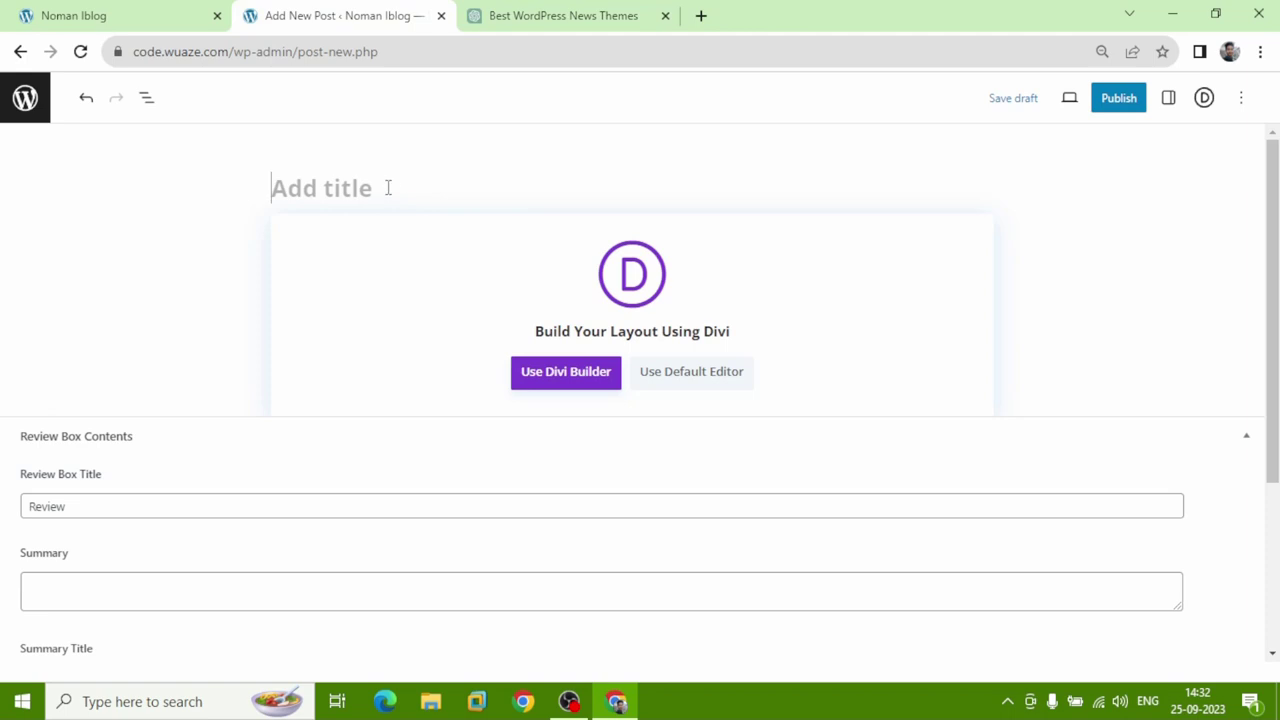
Title the post 'Customizing the Divi Extra theme is a straightforward process', using the default editor with Settings shown.
{"action": "right_click", "coordinate": [388, 188]}
{"action": "left_click", "coordinate": [429, 357]}
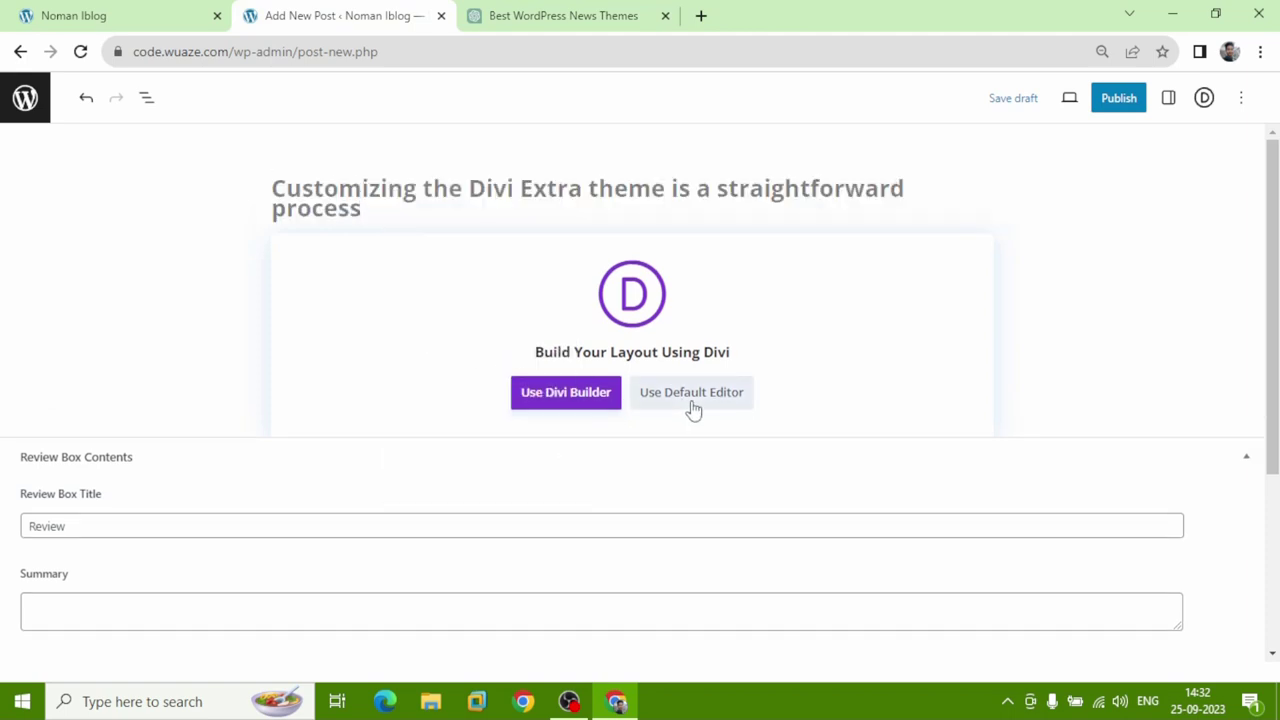
{"action": "left_click", "coordinate": [693, 408]}
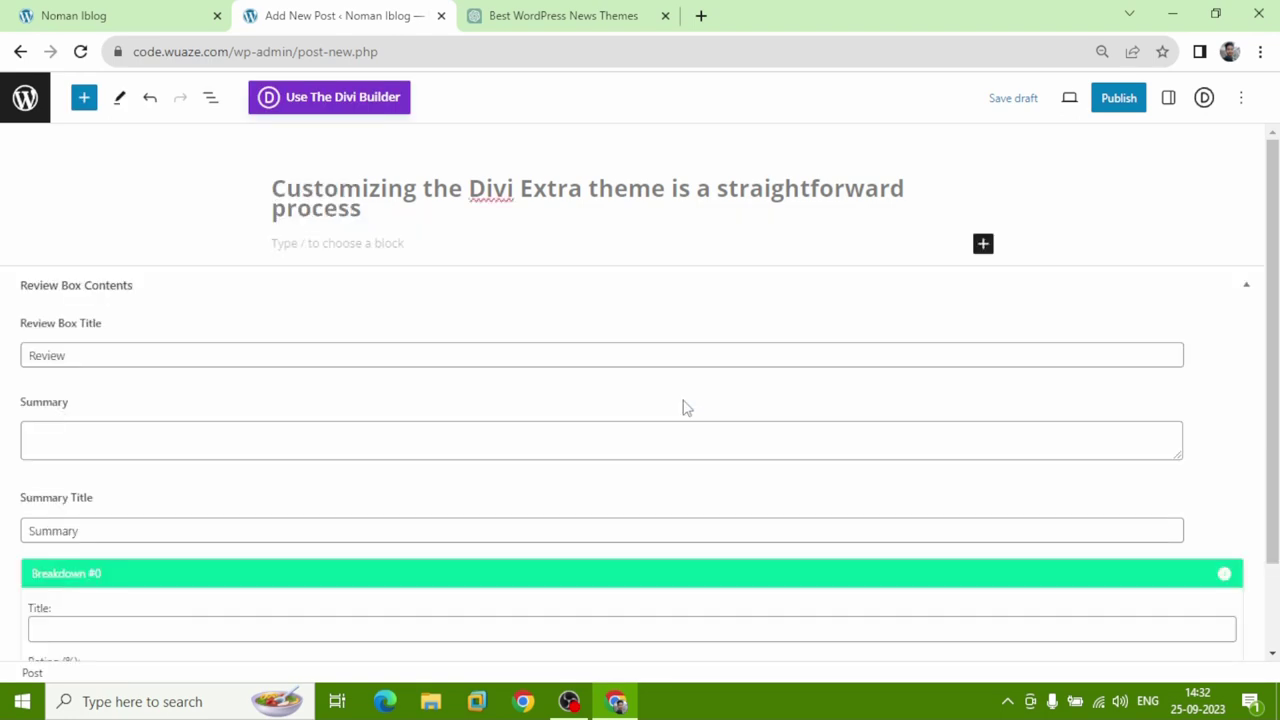
{"action": "left_click", "coordinate": [1167, 98]}
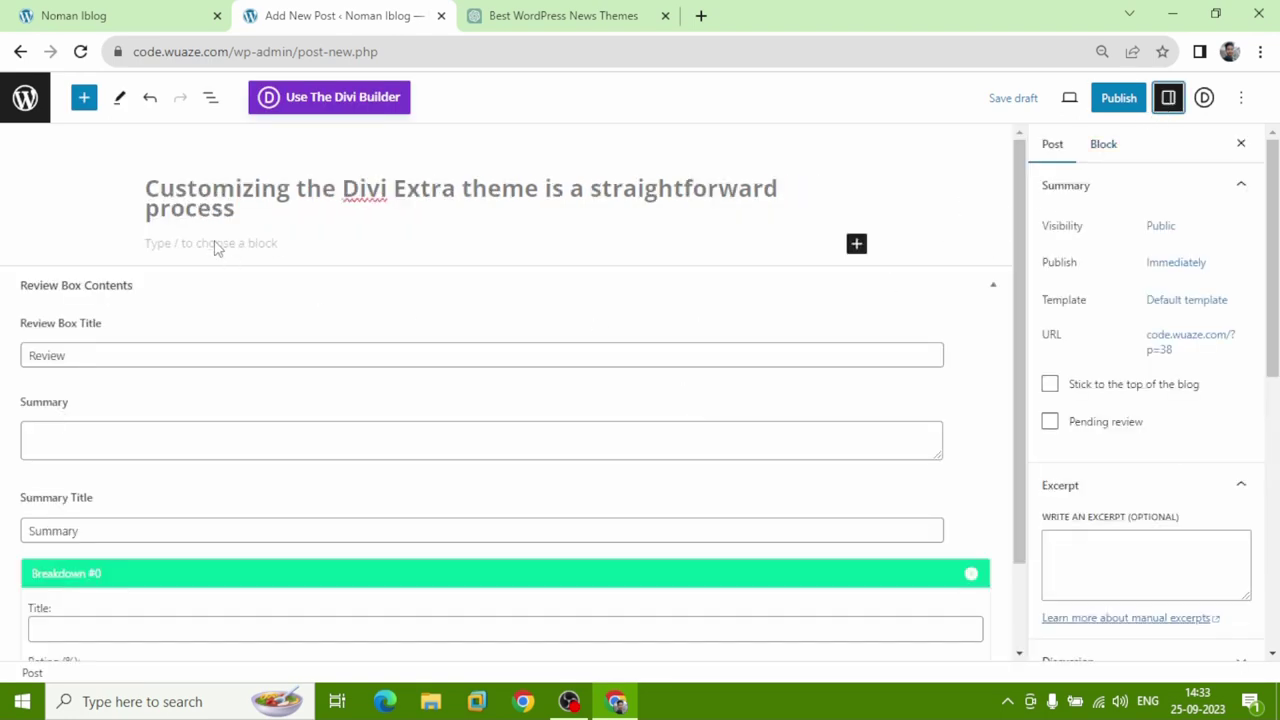
{"action": "left_click", "coordinate": [553, 12]}
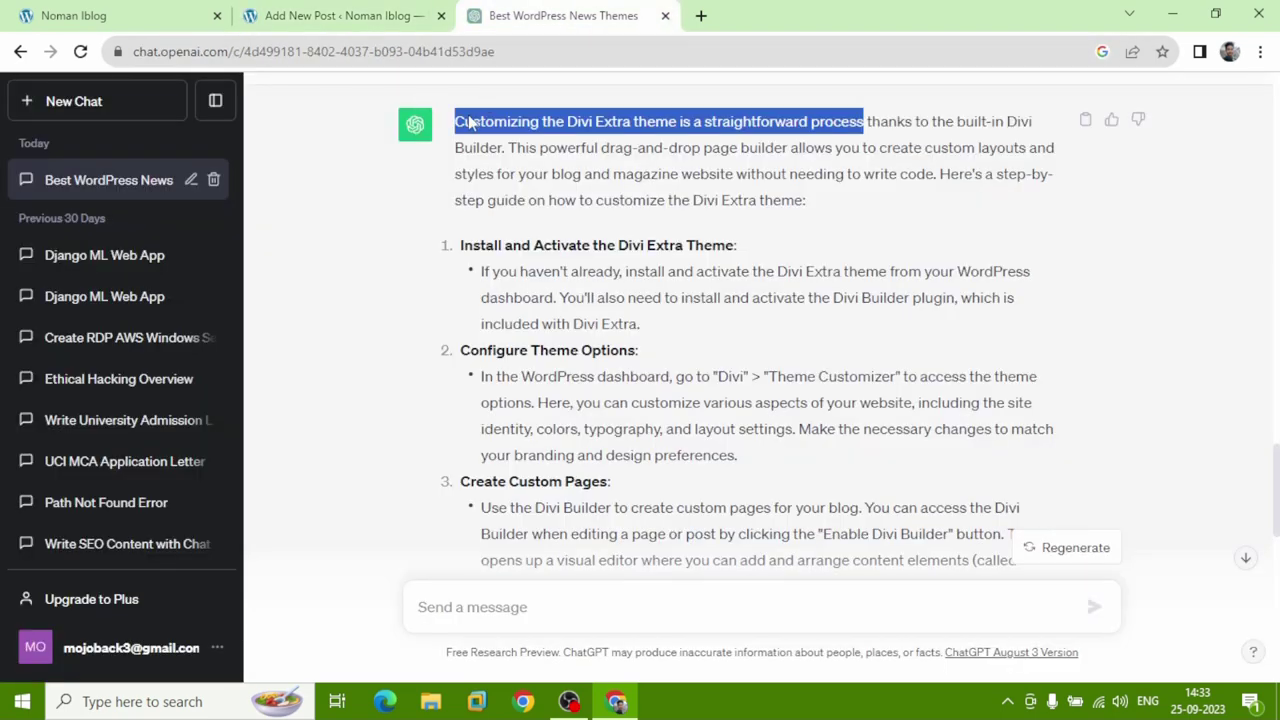
Copy ChatGPT's whole Divi Extra guide, from its opening sentence to the final paragraph, and return to the post.
{"action": "left_click_drag", "start_coordinate": [452, 123], "coordinate": [762, 452]}
{"action": "scroll", "coordinate": [578, 250], "scroll_direction": "down", "scroll_amount": 5}
{"action": "scroll", "coordinate": [560, 262], "scroll_direction": "down", "scroll_amount": 5}
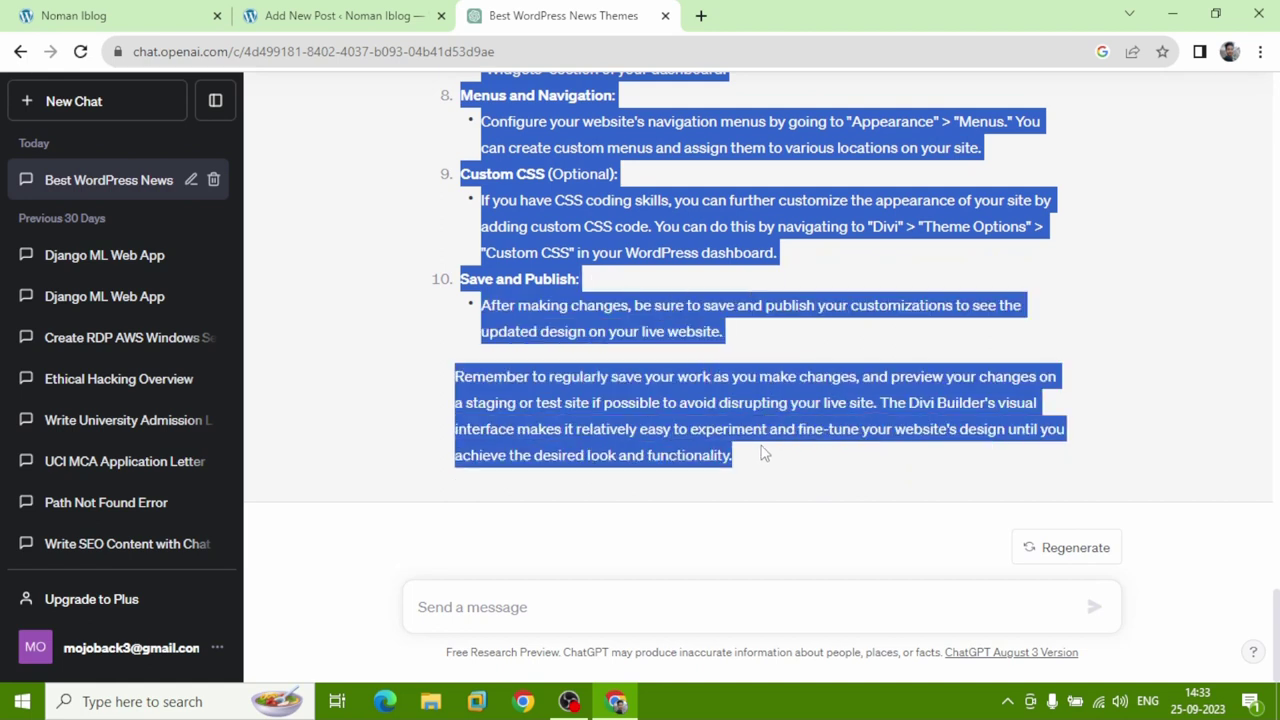
{"action": "right_click", "coordinate": [675, 325]}
{"action": "left_click", "coordinate": [690, 338]}
{"action": "left_click", "coordinate": [335, 18]}
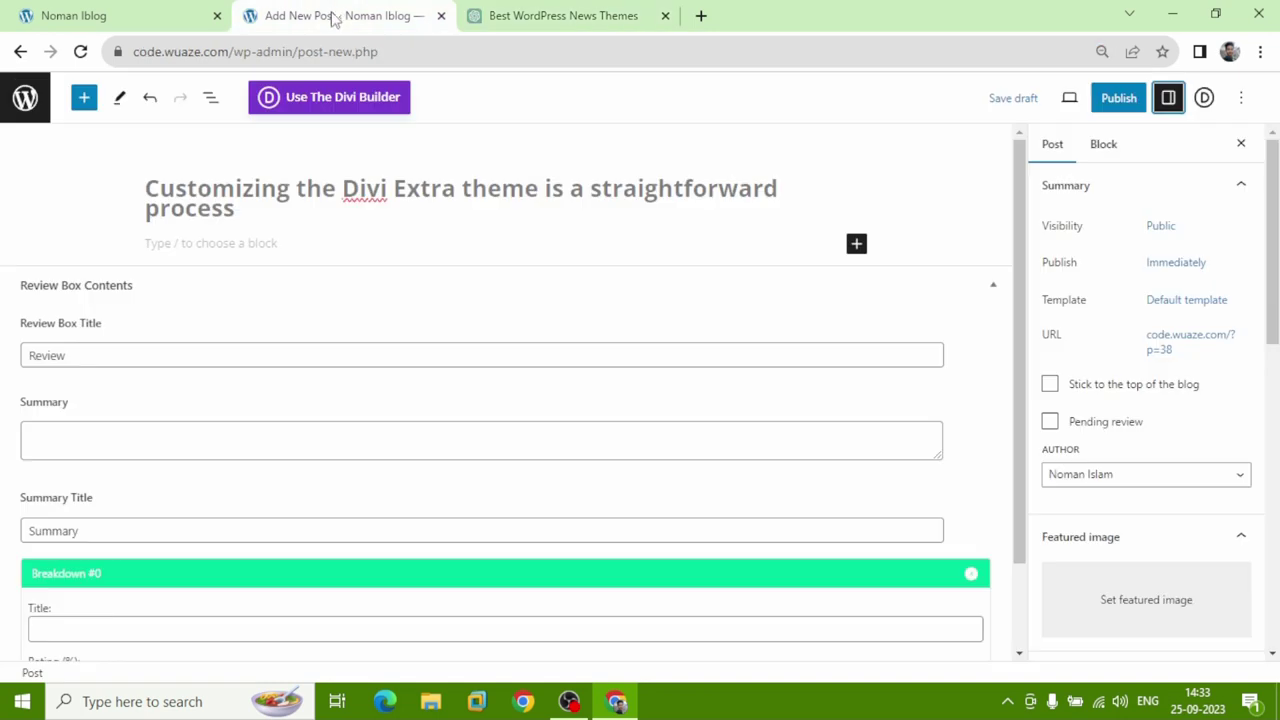
Paste the copied Divi Extra guide into the empty post body.
{"action": "left_click", "coordinate": [294, 243]}
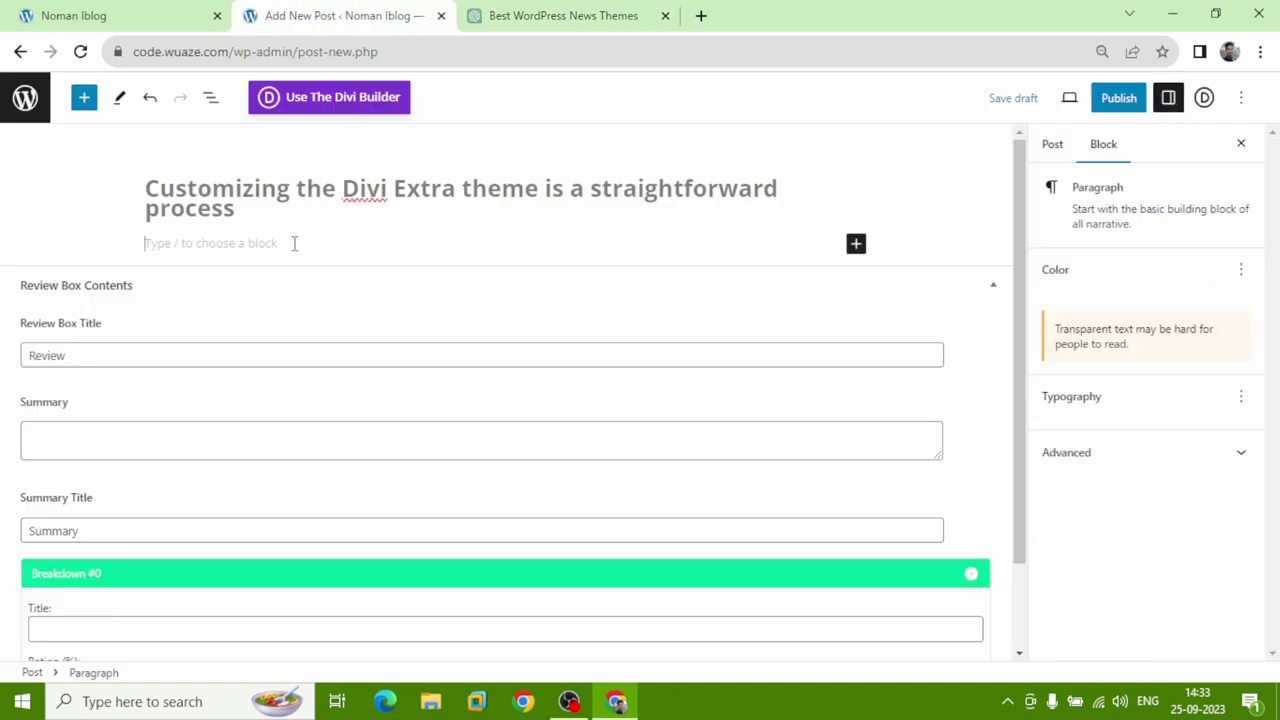
{"action": "right_click", "coordinate": [294, 244]}
{"action": "left_click", "coordinate": [318, 390]}
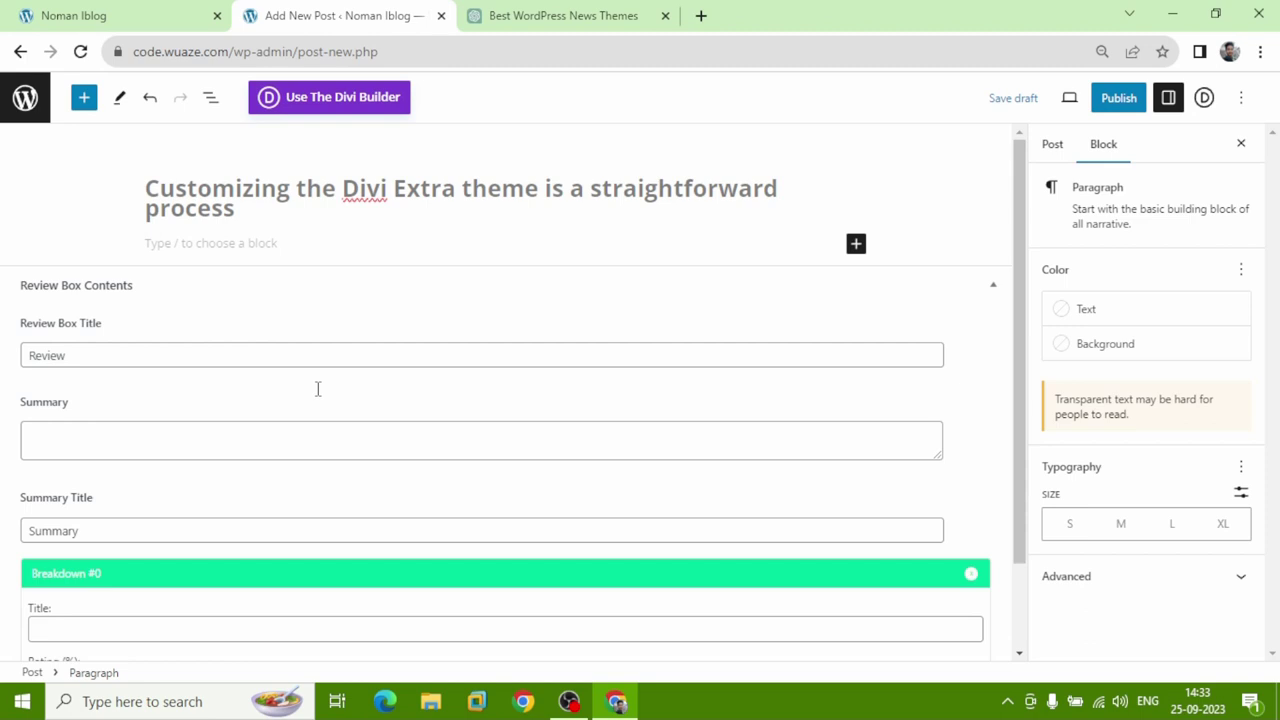
File the post under the Theme Customization category in the Post settings.
{"action": "left_click", "coordinate": [1063, 151]}
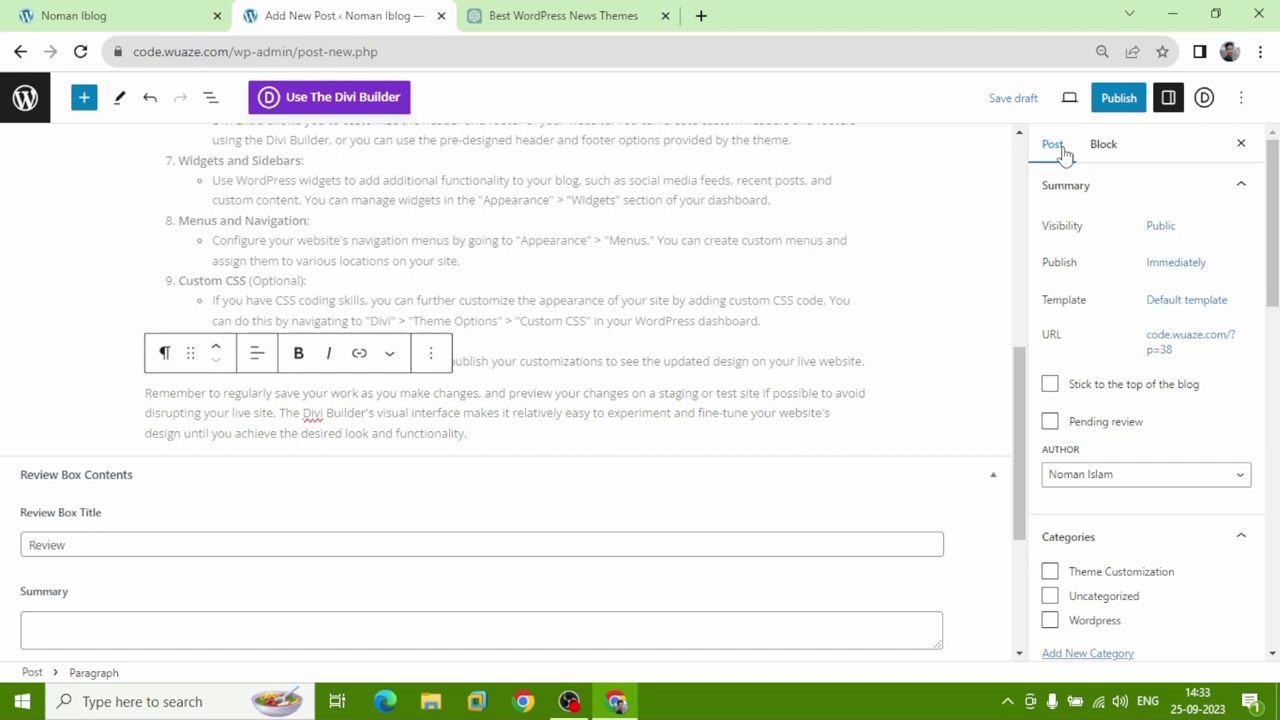
{"action": "scroll", "coordinate": [1134, 394], "scroll_direction": "down", "scroll_amount": 3}
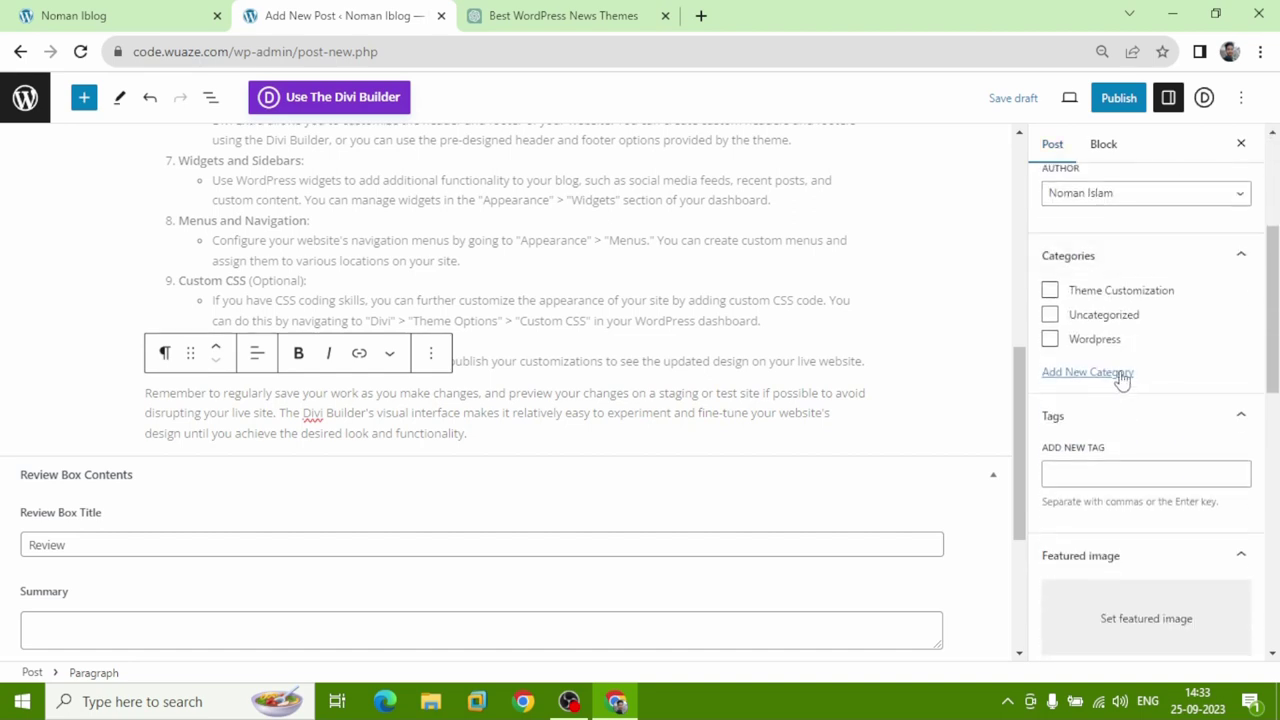
{"action": "left_click", "coordinate": [1052, 293]}
{"action": "scroll", "coordinate": [1058, 298], "scroll_direction": "down", "scroll_amount": 2}
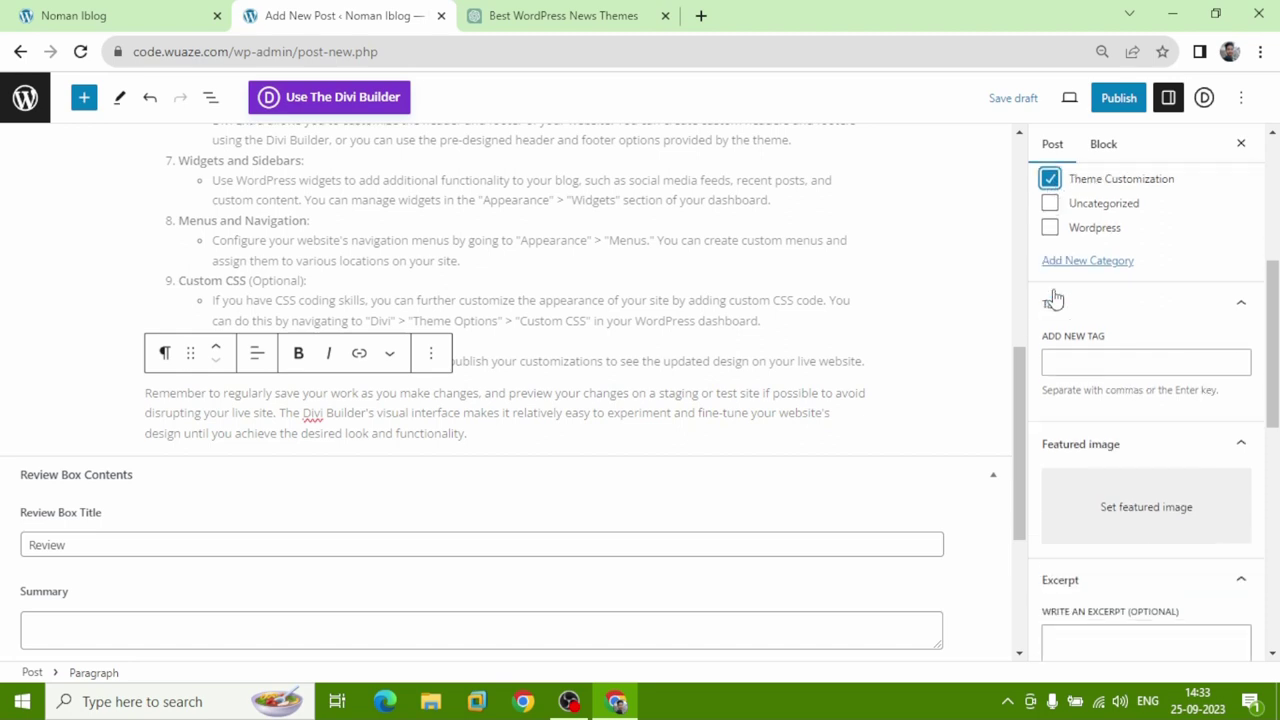
{"action": "left_click", "coordinate": [1064, 292]}
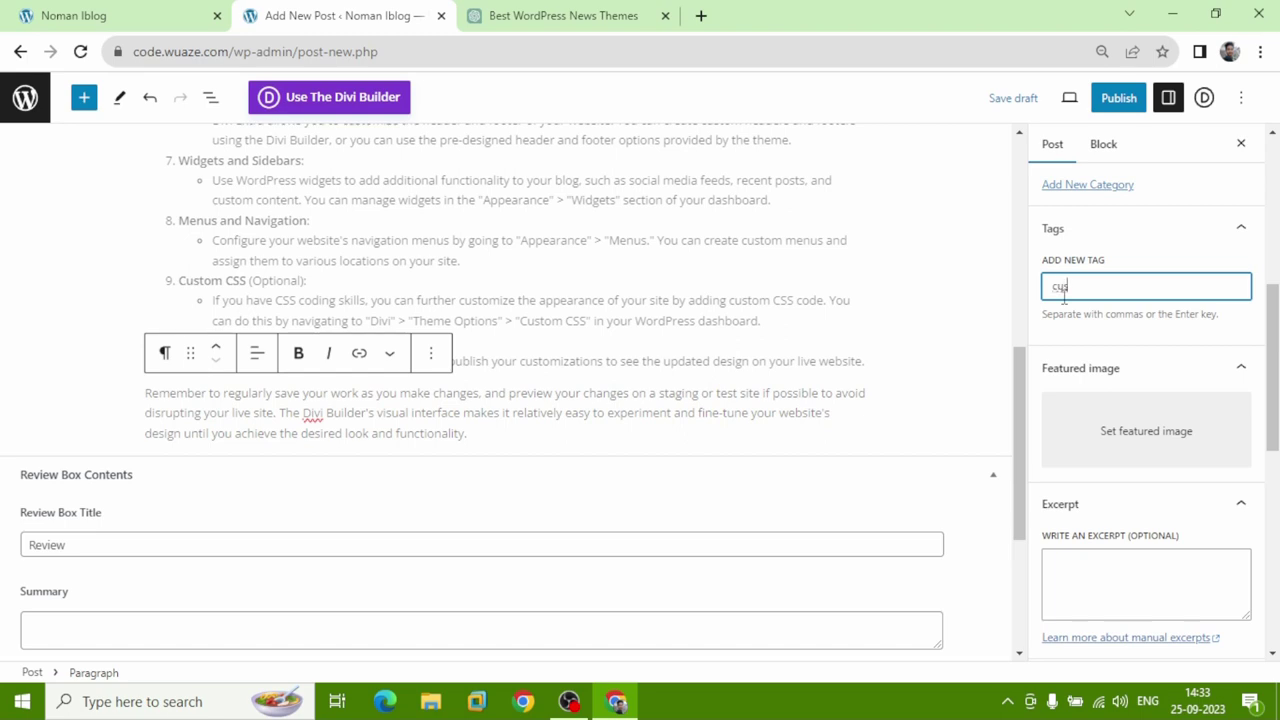
Add the tags 'customization divi extra' and 'theme', discarding a stray 'divi' tag.
{"action": "type", "text": "customizatio"}
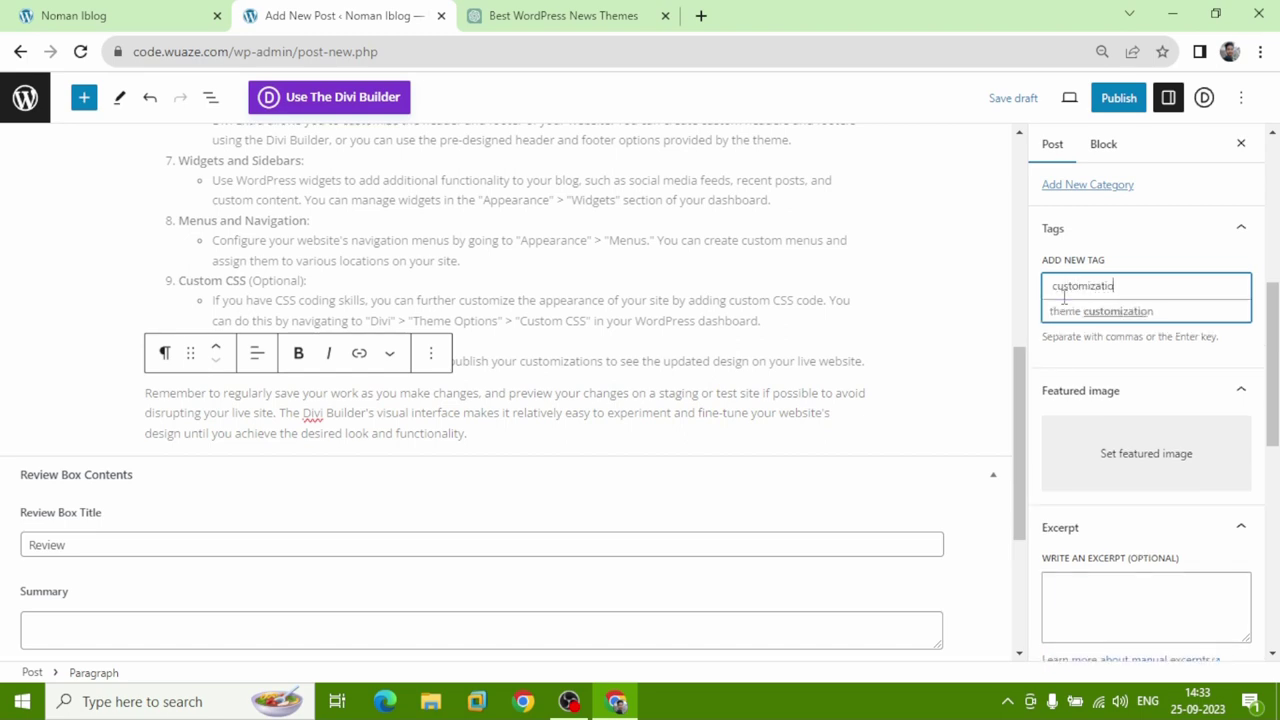
{"action": "type", "text": "n divi extra"}
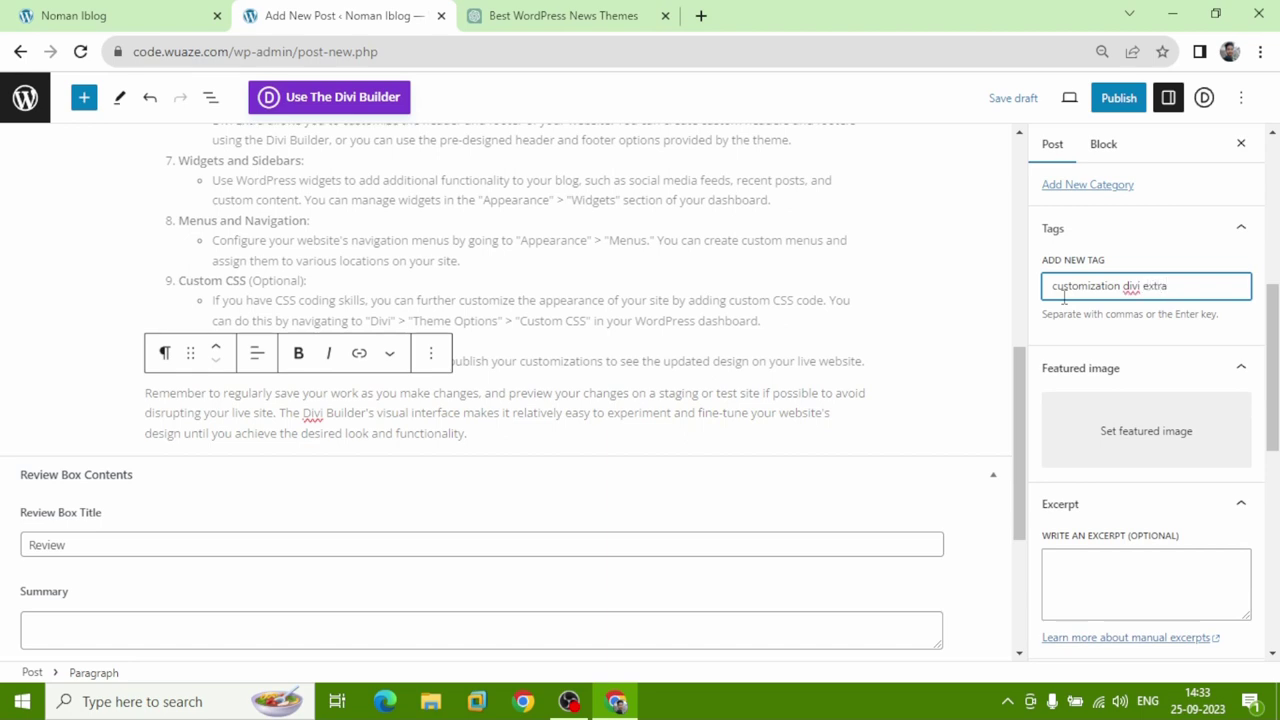
{"action": "key", "text": "Return"}
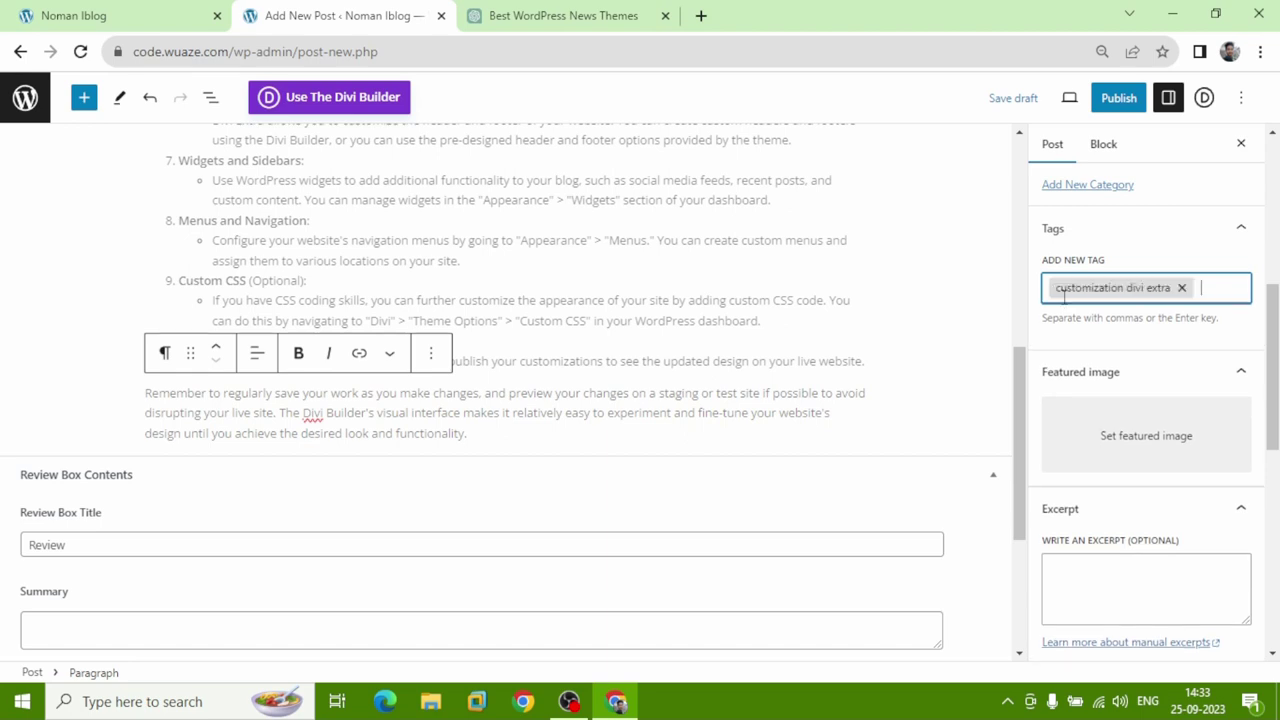
{"action": "type", "text": "theme"}
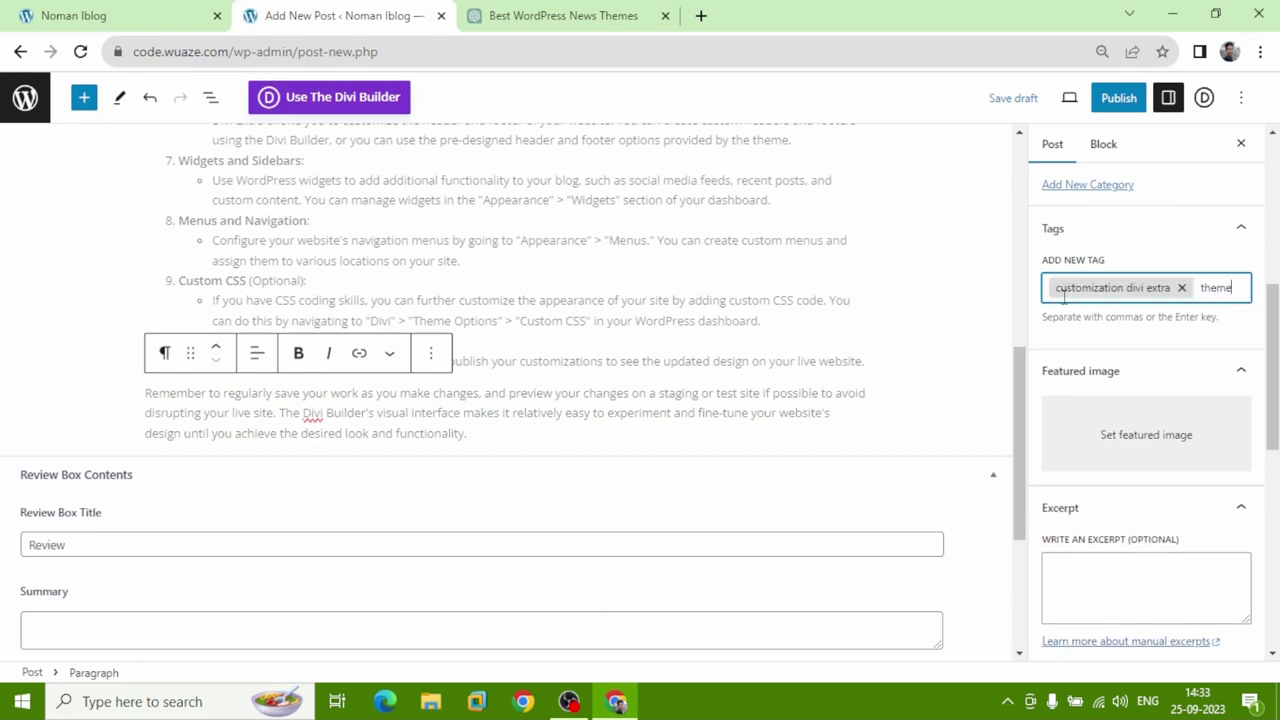
{"action": "key", "text": "Return"}
{"action": "key", "text": "BackSpace"}
{"action": "type", "text": "di"}
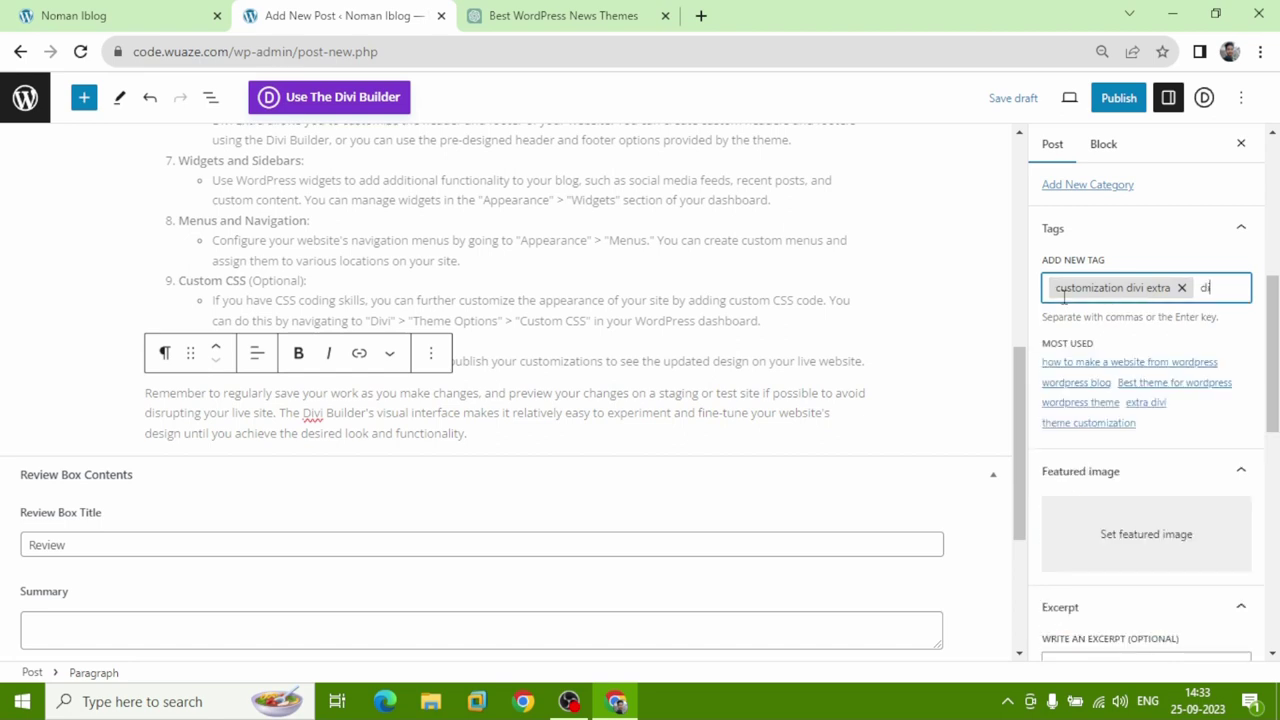
{"action": "type", "text": "vi"}
{"action": "key", "text": "Return"}
{"action": "key", "text": "BackSpace"}
{"action": "type", "text": "theme"}
{"action": "key", "text": "Return"}
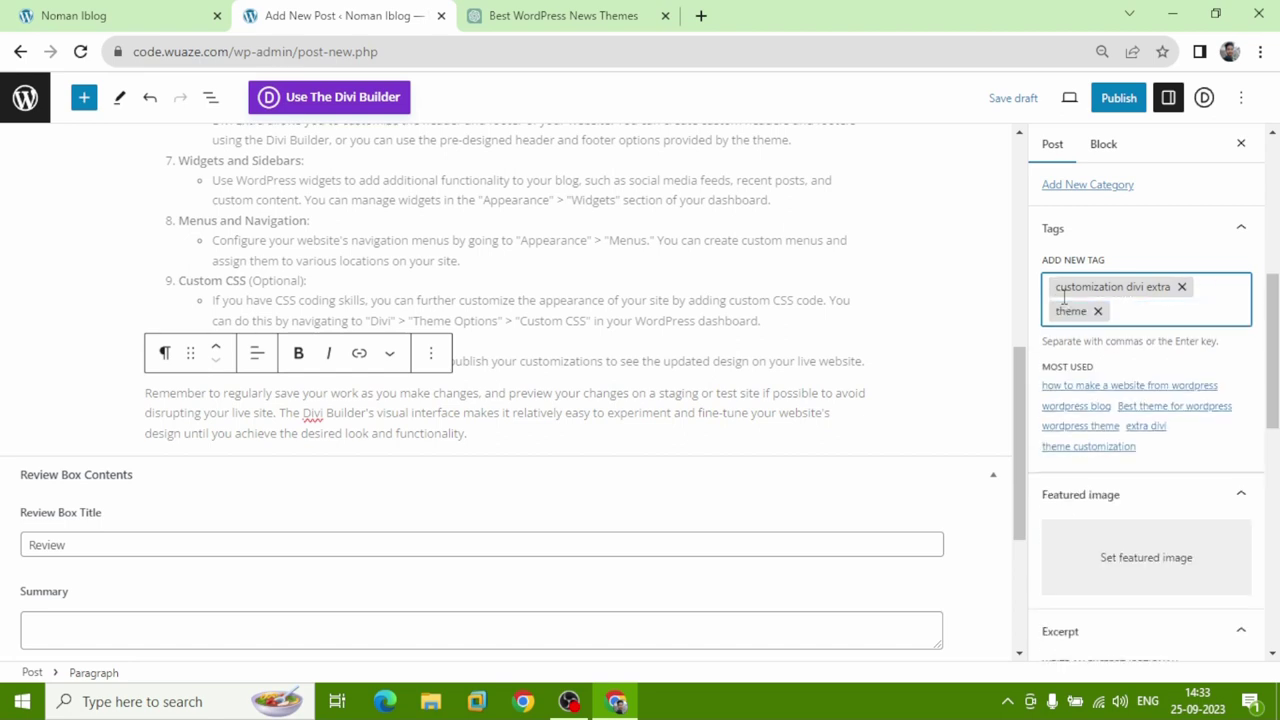
{"action": "scroll", "coordinate": [1077, 296], "scroll_direction": "down", "scroll_amount": 3}
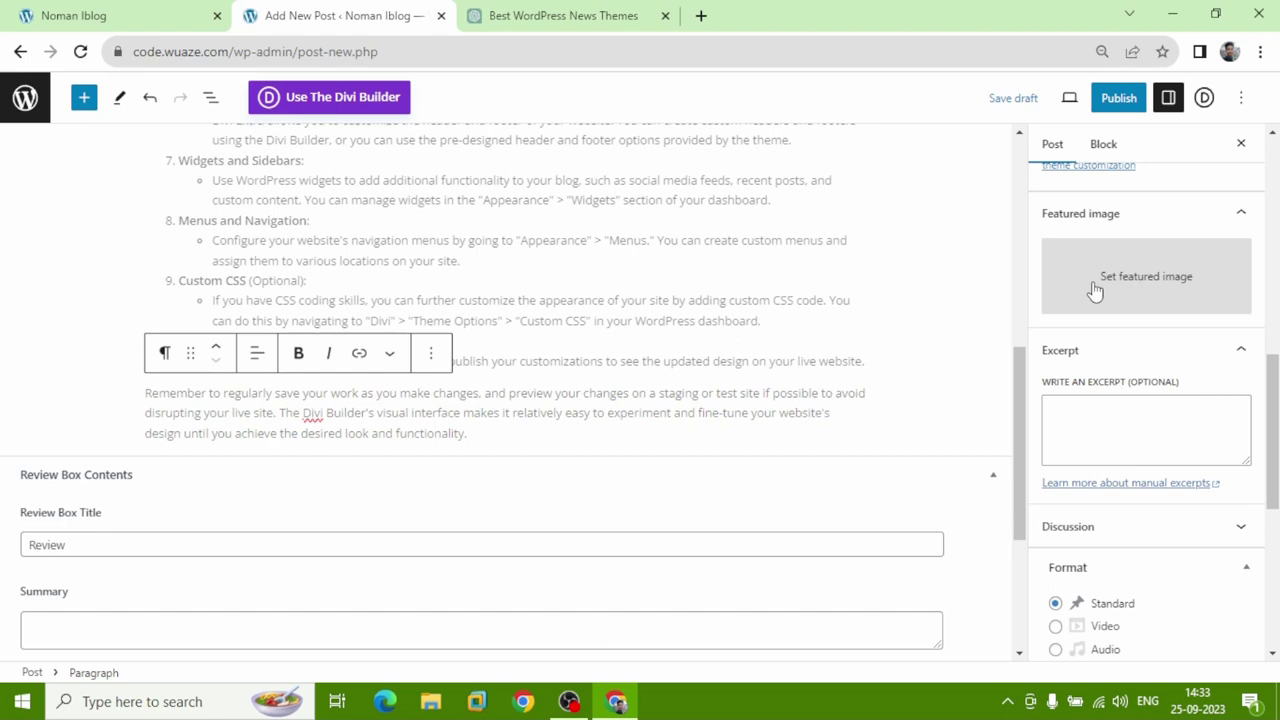
Upload 'how to create rdp.png' and set it as the post's featured image.
{"action": "left_click", "coordinate": [1094, 288]}
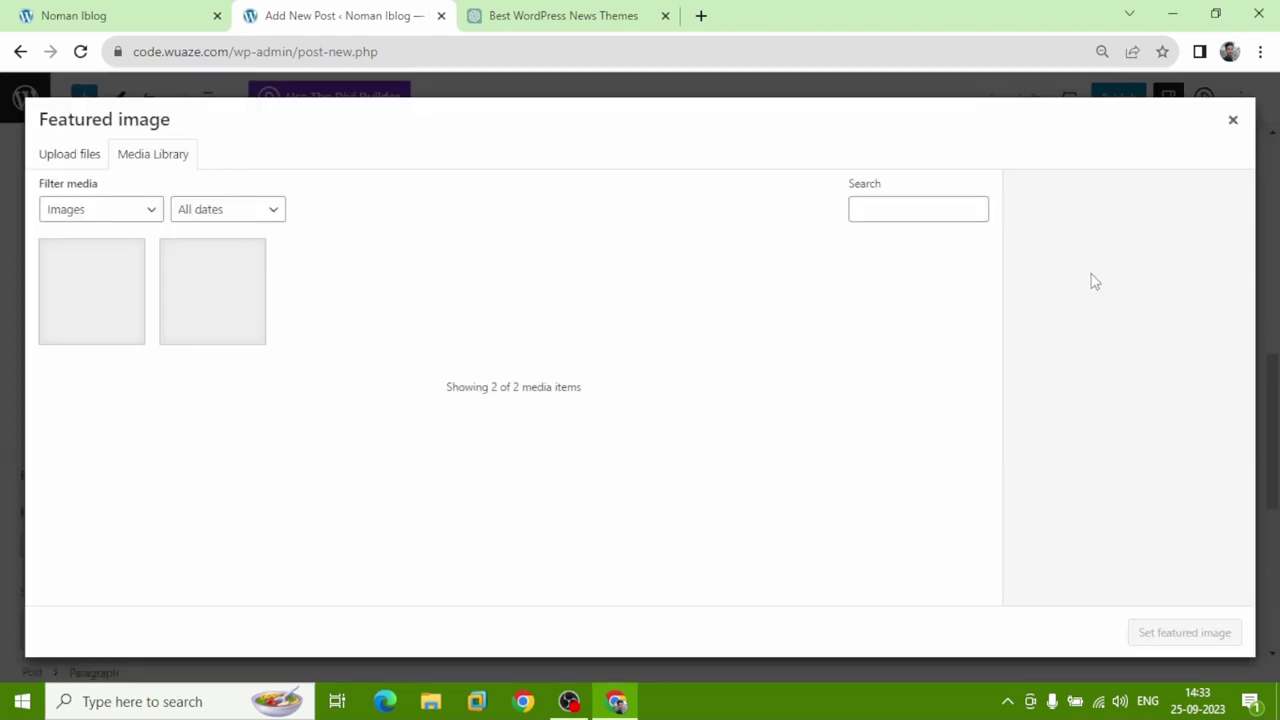
{"action": "left_click", "coordinate": [80, 163]}
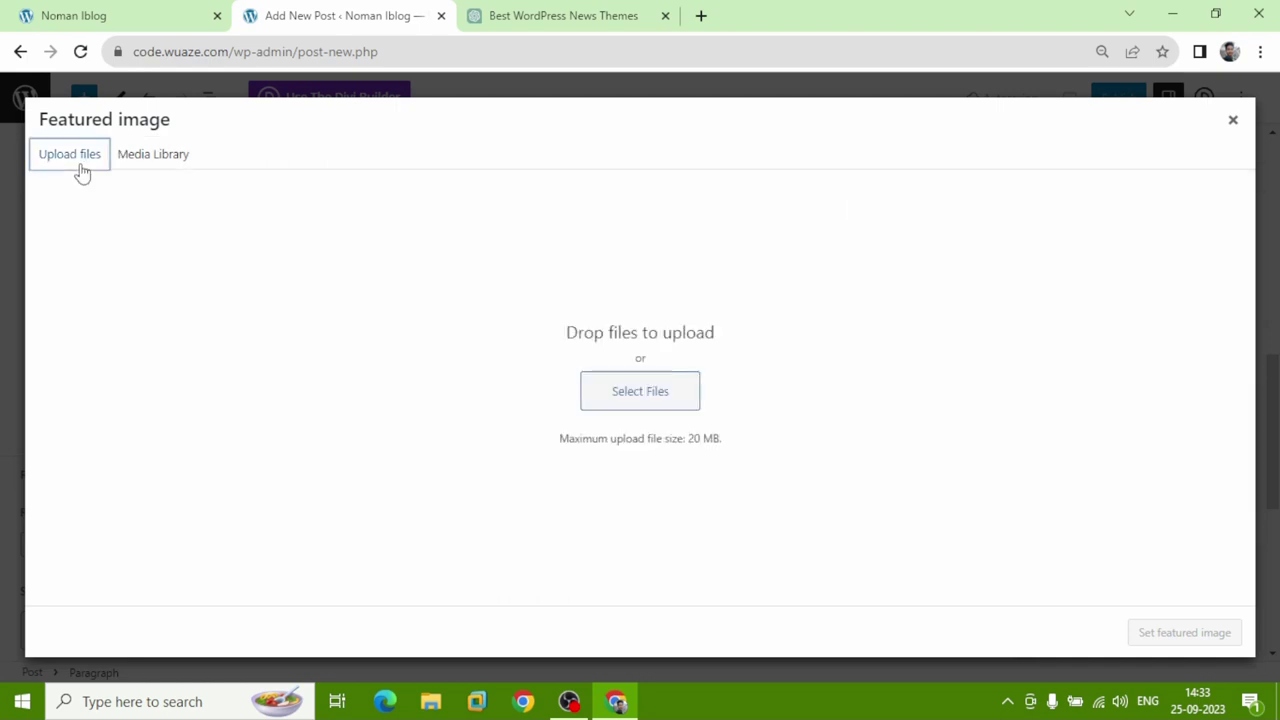
{"action": "left_click", "coordinate": [677, 408]}
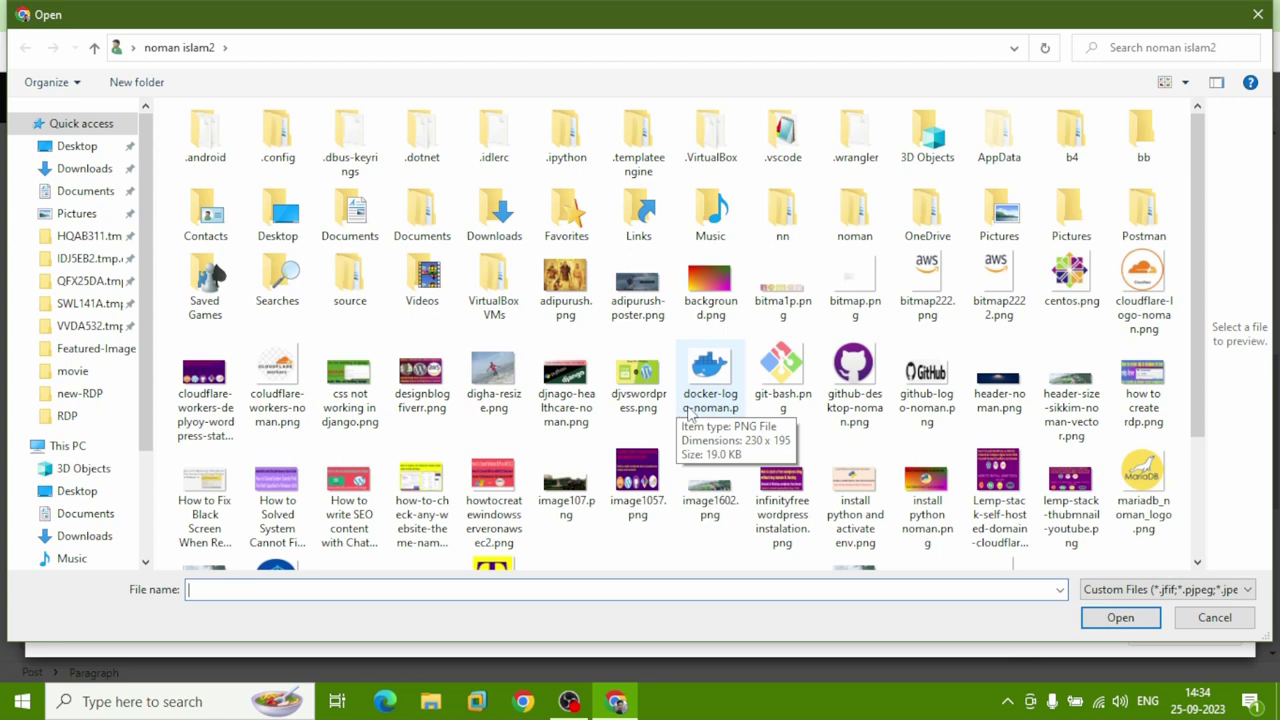
{"action": "left_click", "coordinate": [1143, 395]}
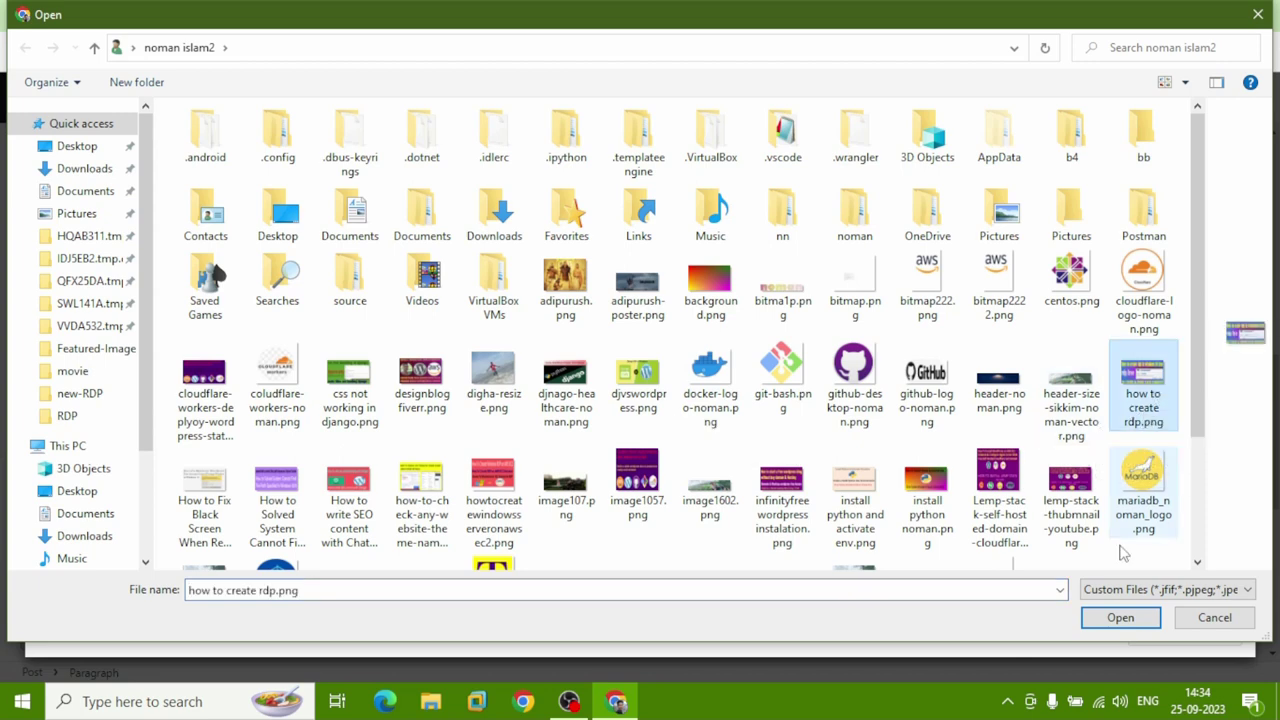
{"action": "left_click", "coordinate": [1120, 617]}
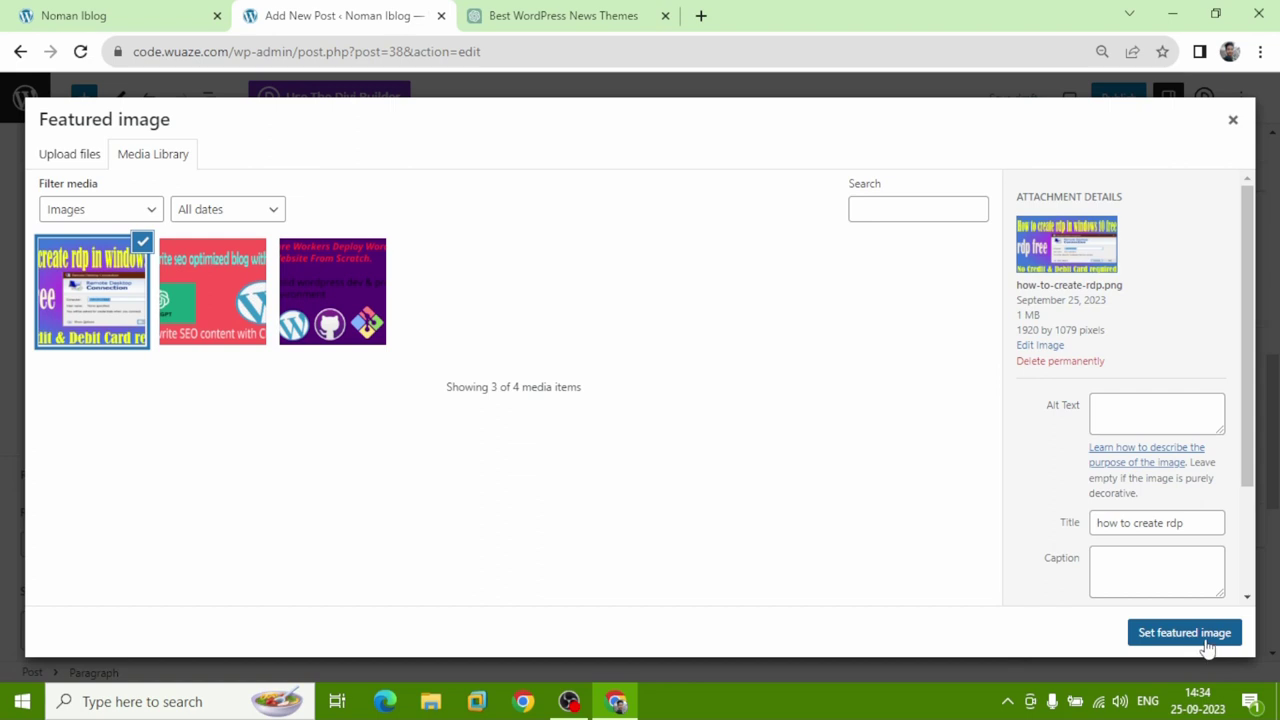
{"action": "left_click", "coordinate": [1205, 640]}
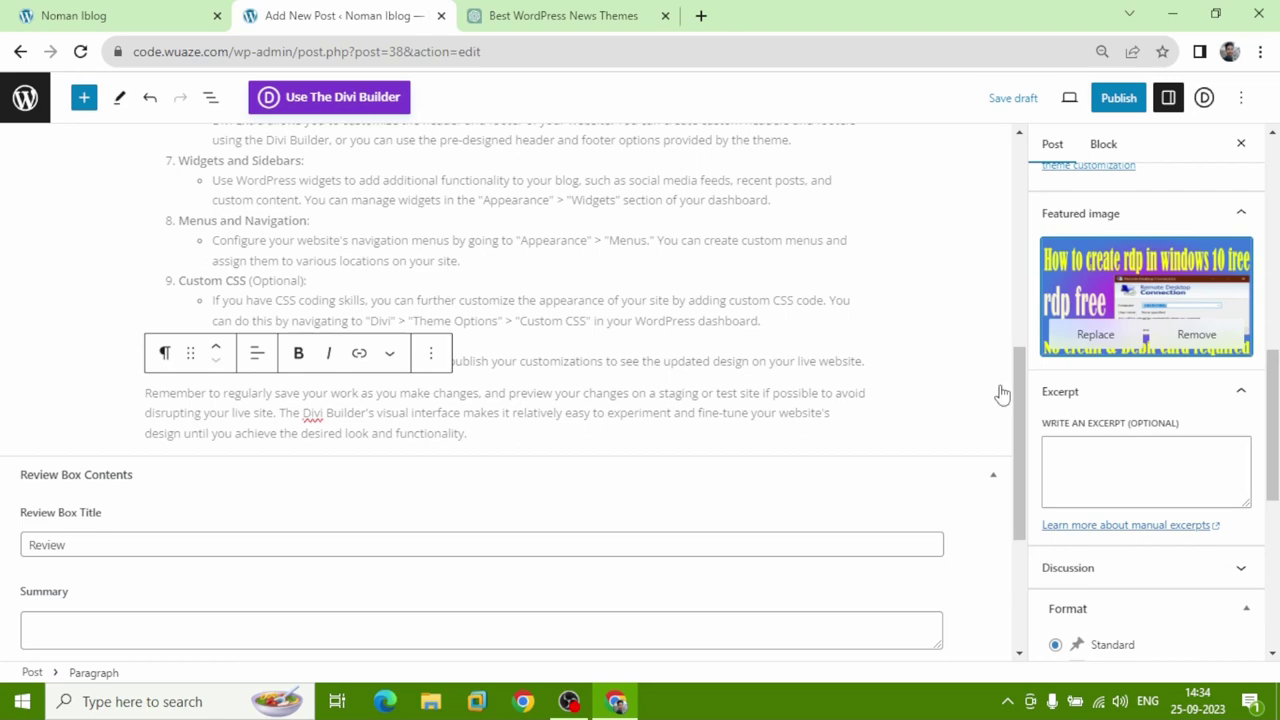
Select the opening sentences of ChatGPT's Divi Extra answer, then return to the post's Excerpt box.
{"action": "left_click", "coordinate": [560, 12]}
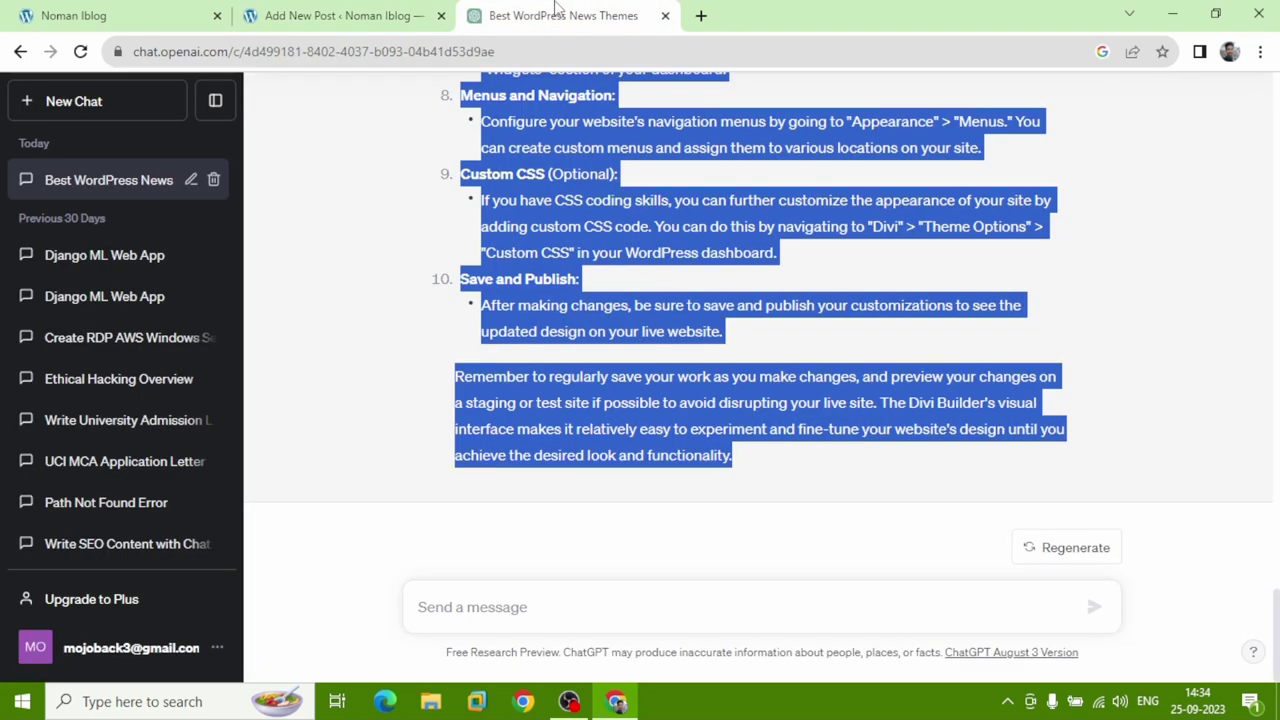
{"action": "left_click", "coordinate": [588, 385]}
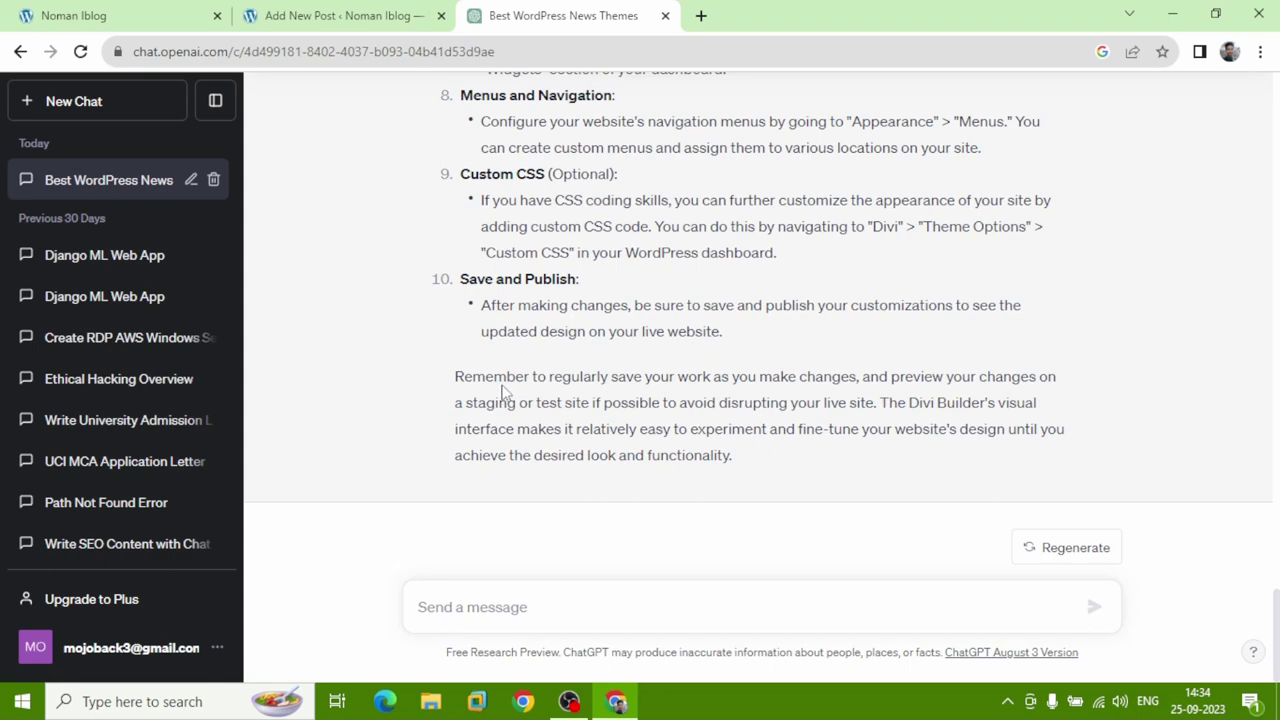
{"action": "scroll", "coordinate": [505, 385], "scroll_direction": "up", "scroll_amount": 10}
{"action": "scroll", "coordinate": [509, 378], "scroll_direction": "up", "scroll_amount": 2}
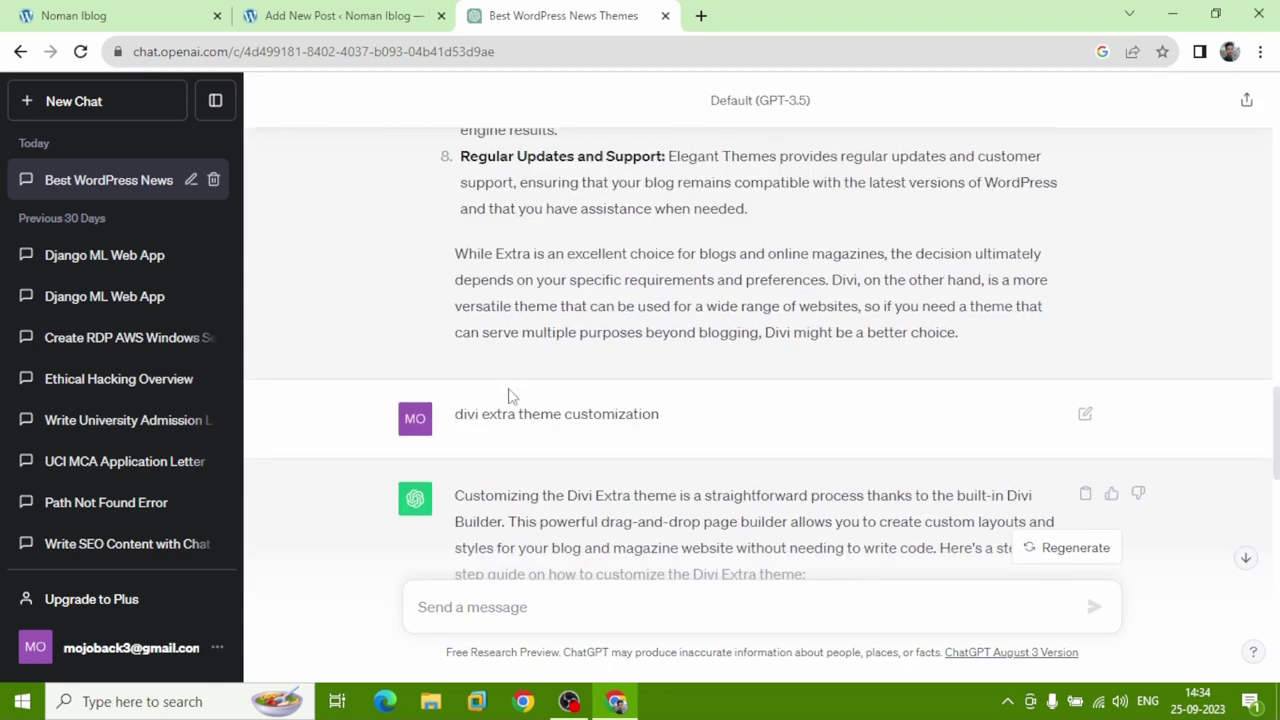
{"action": "scroll", "coordinate": [510, 378], "scroll_direction": "down", "scroll_amount": 3}
{"action": "left_click_drag", "start_coordinate": [456, 214], "coordinate": [1028, 241]}
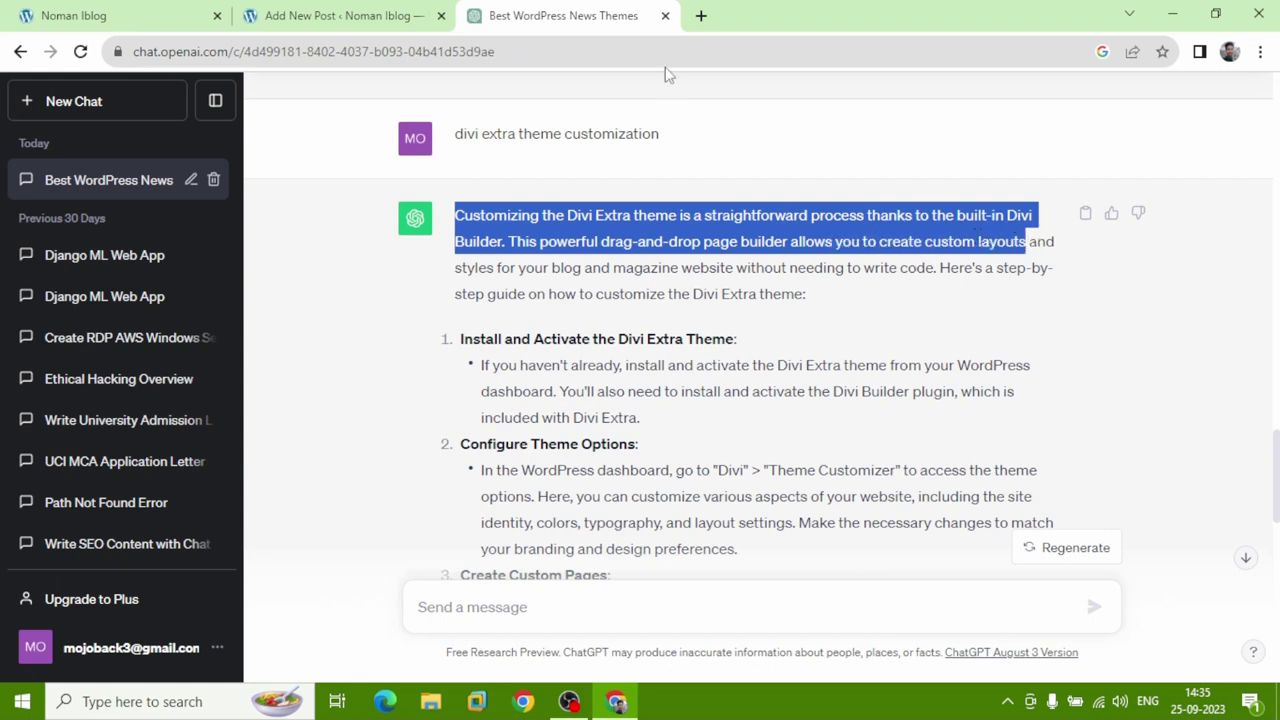
{"action": "left_click", "coordinate": [356, 14]}
{"action": "left_click", "coordinate": [1152, 469]}
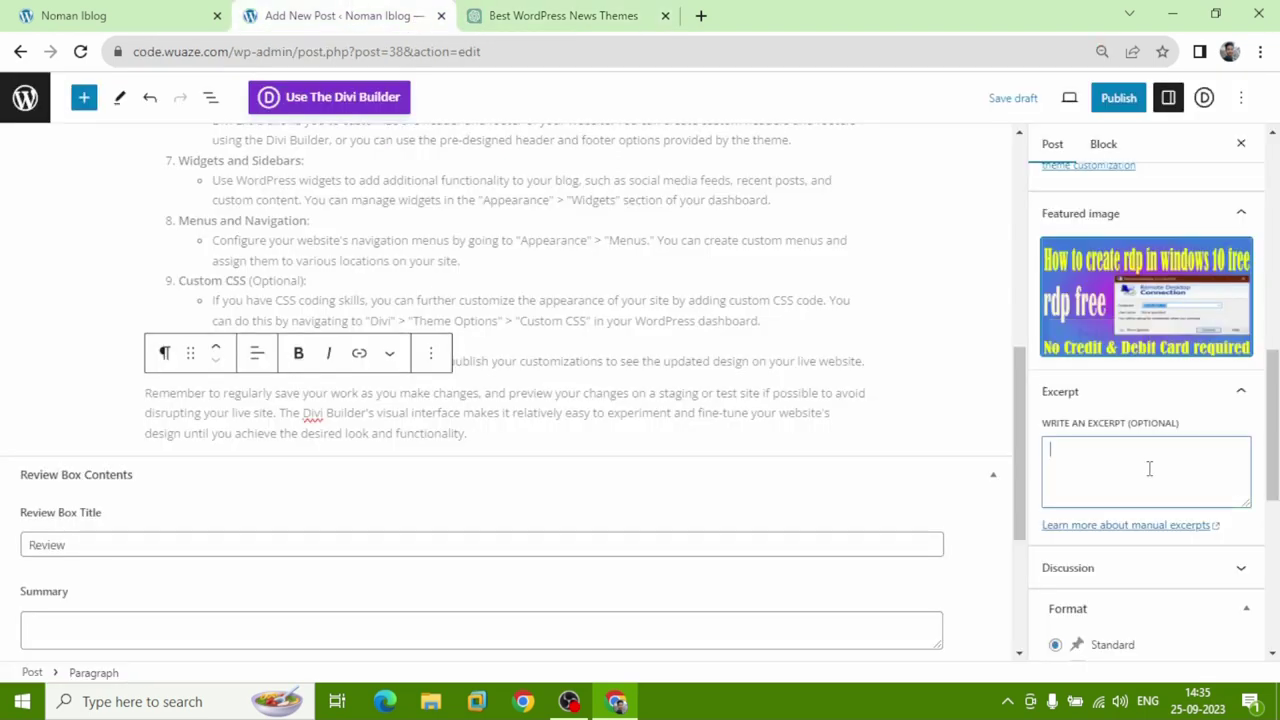
Paste the copied sentences into the Excerpt, ending with a period.
{"action": "key", "text": "ctrl+v"}
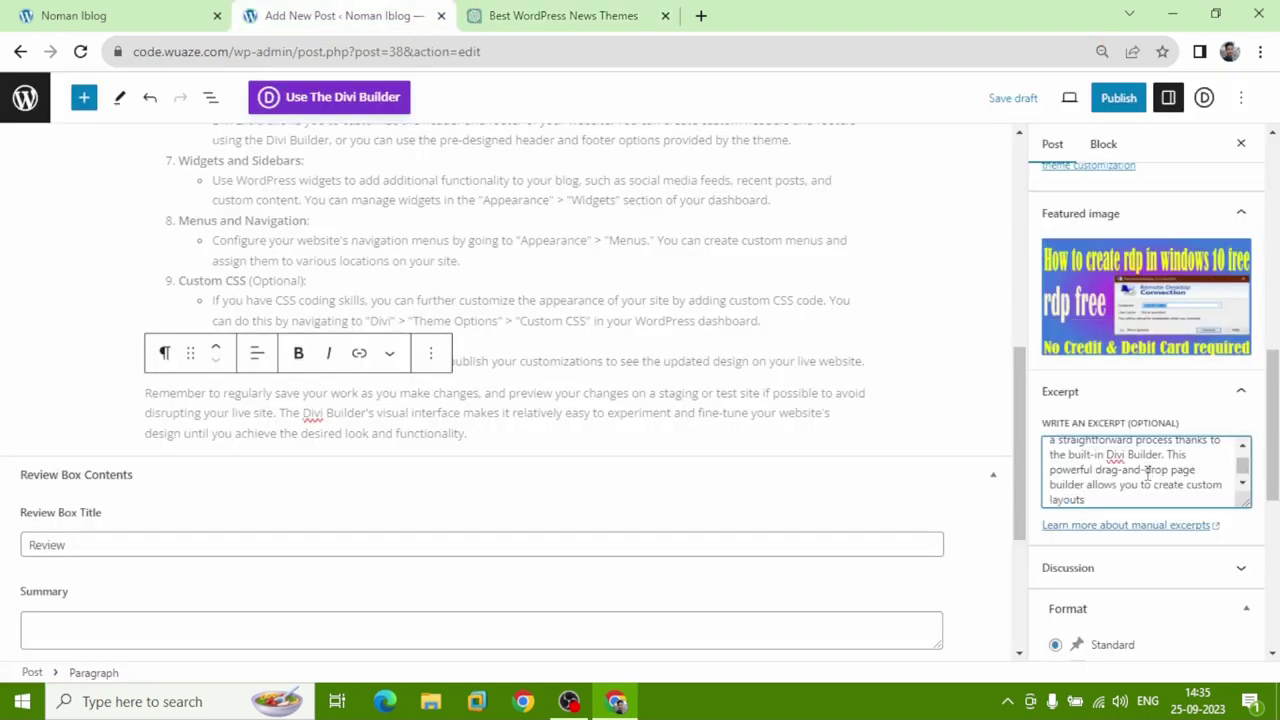
{"action": "type", "text": "."}
{"action": "scroll", "coordinate": [1145, 478], "scroll_direction": "down", "scroll_amount": 6}
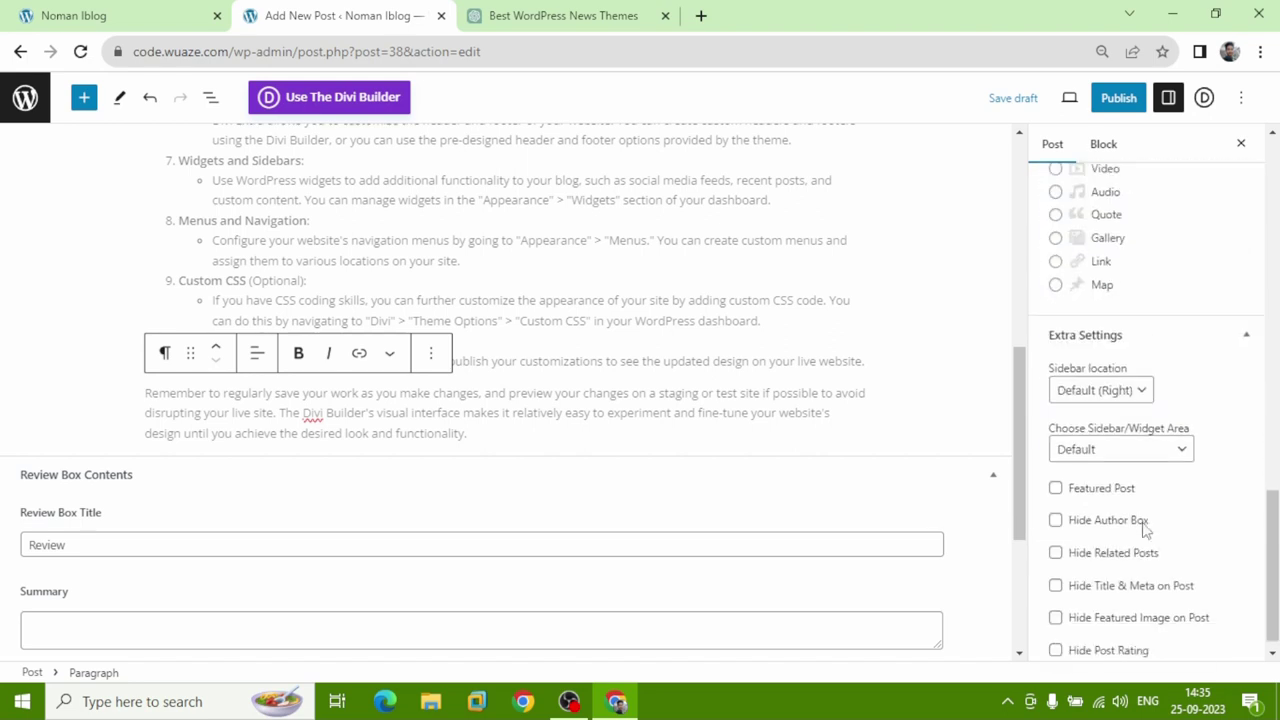
{"action": "scroll", "coordinate": [1145, 528], "scroll_direction": "down", "scroll_amount": 1}
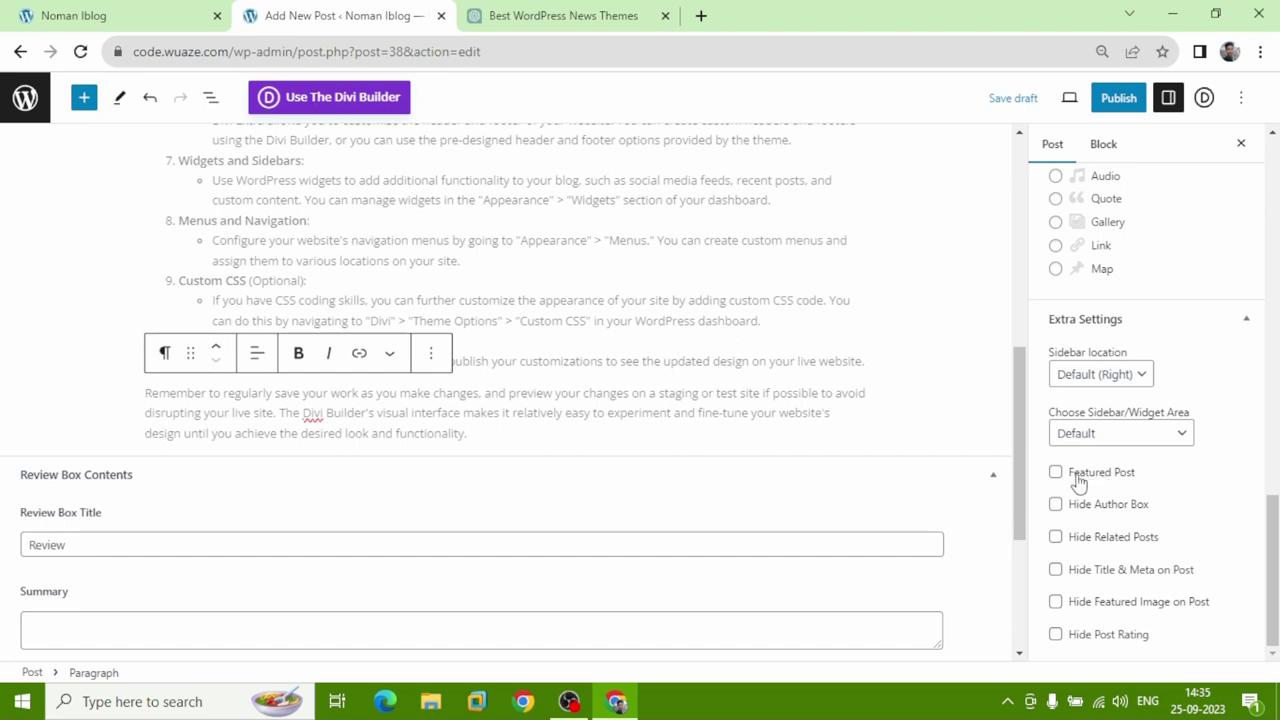
Publish the post and view the live blog's front page.
{"action": "left_click", "coordinate": [1117, 98]}
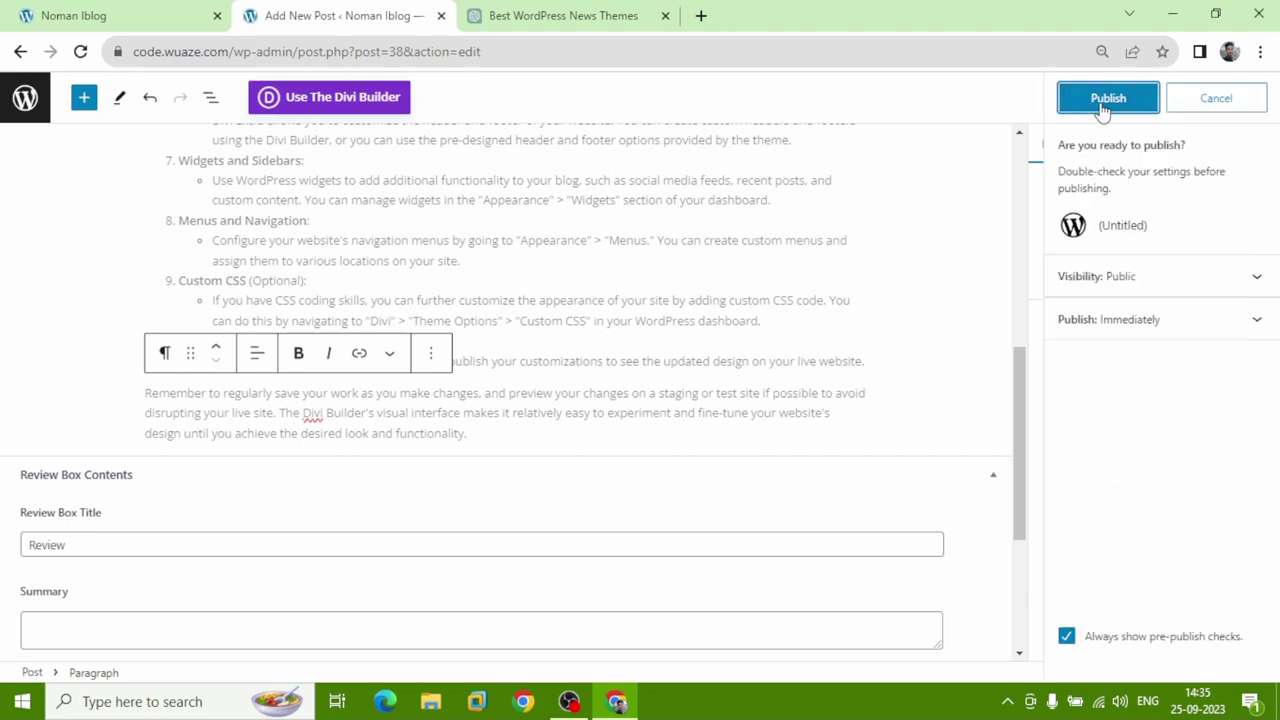
{"action": "left_click", "coordinate": [1103, 105]}
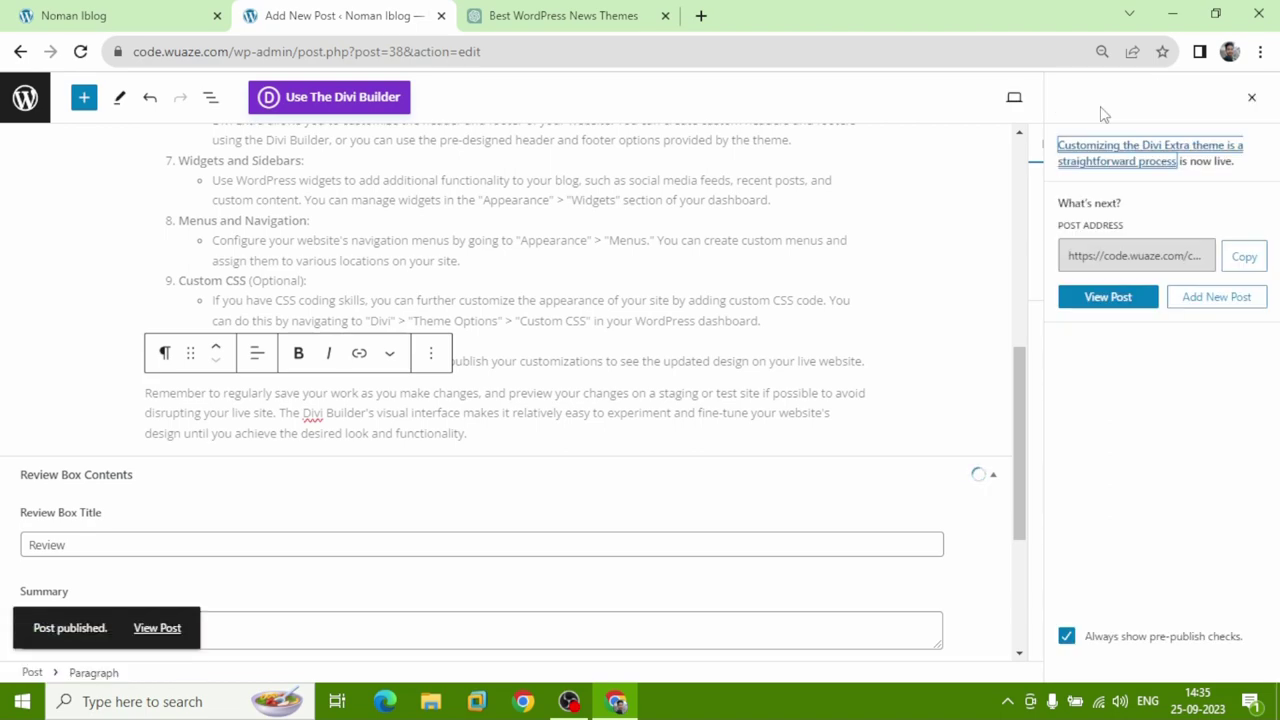
{"action": "left_click", "coordinate": [172, 16]}
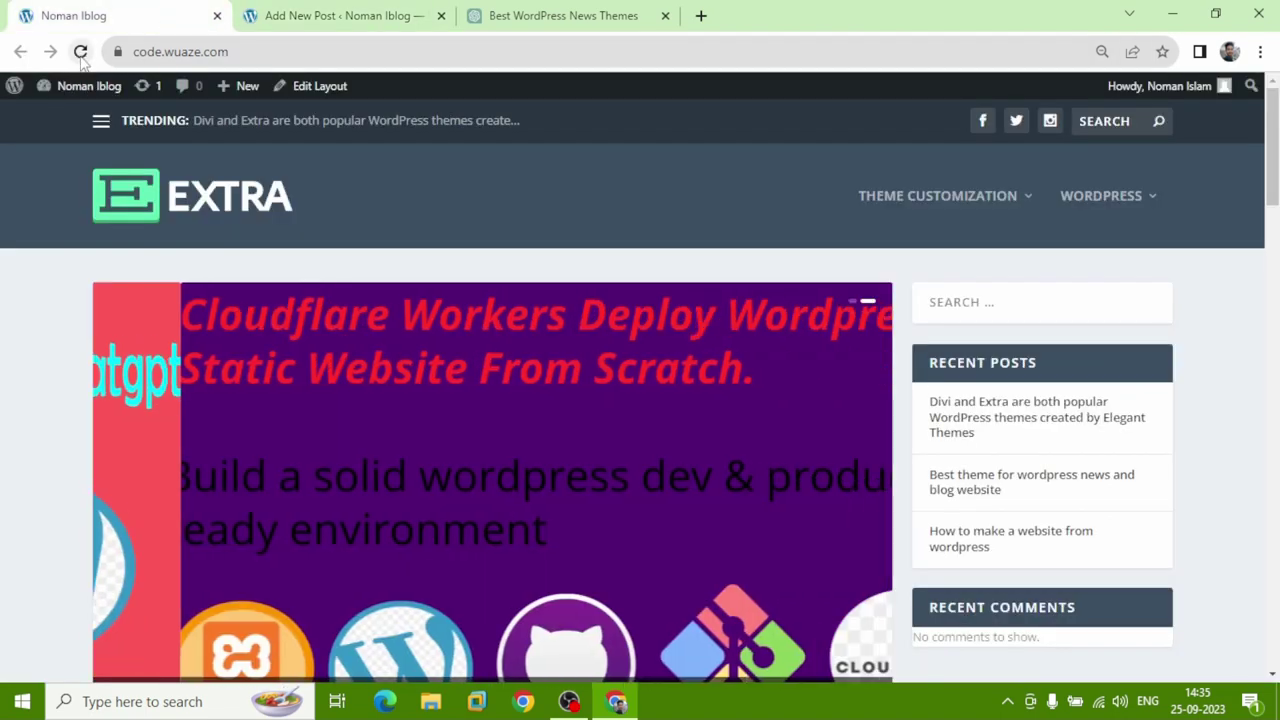
Reload the live site so the Divi Extra post leads the slider and tops Recent Posts.
{"action": "left_click", "coordinate": [82, 53]}
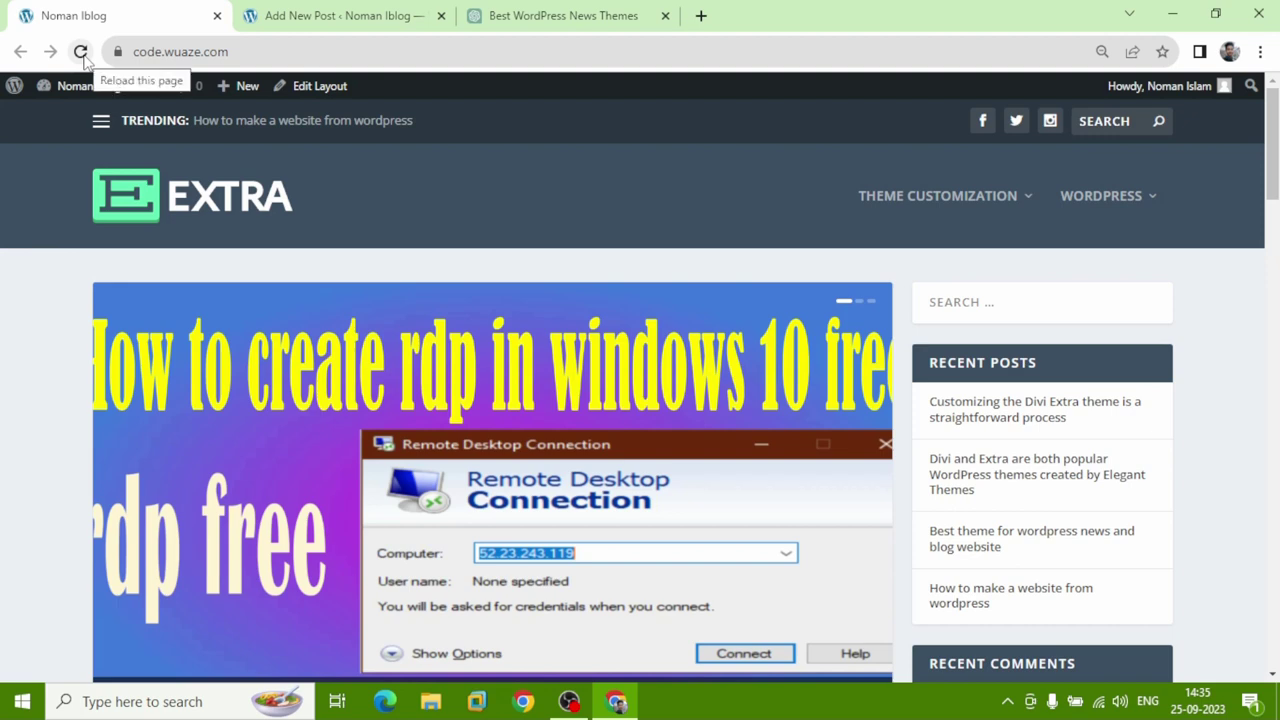
{"action": "mouse_move", "coordinate": [922, 203]}
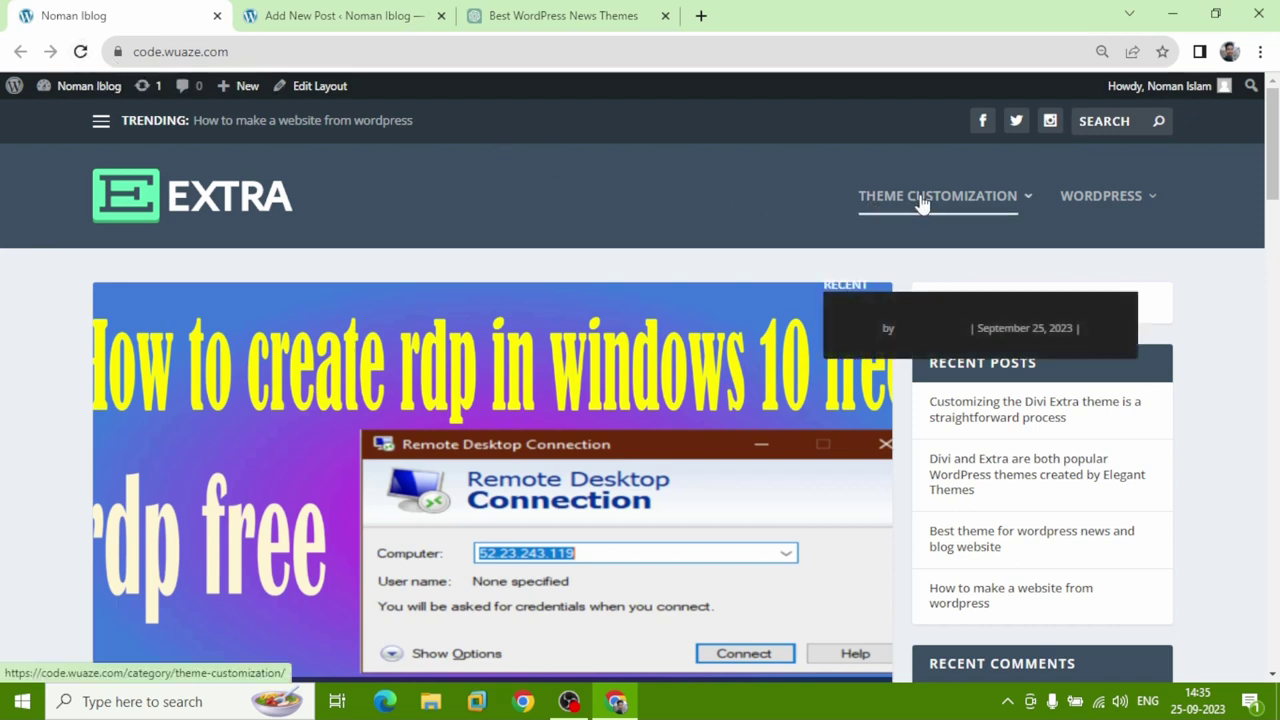